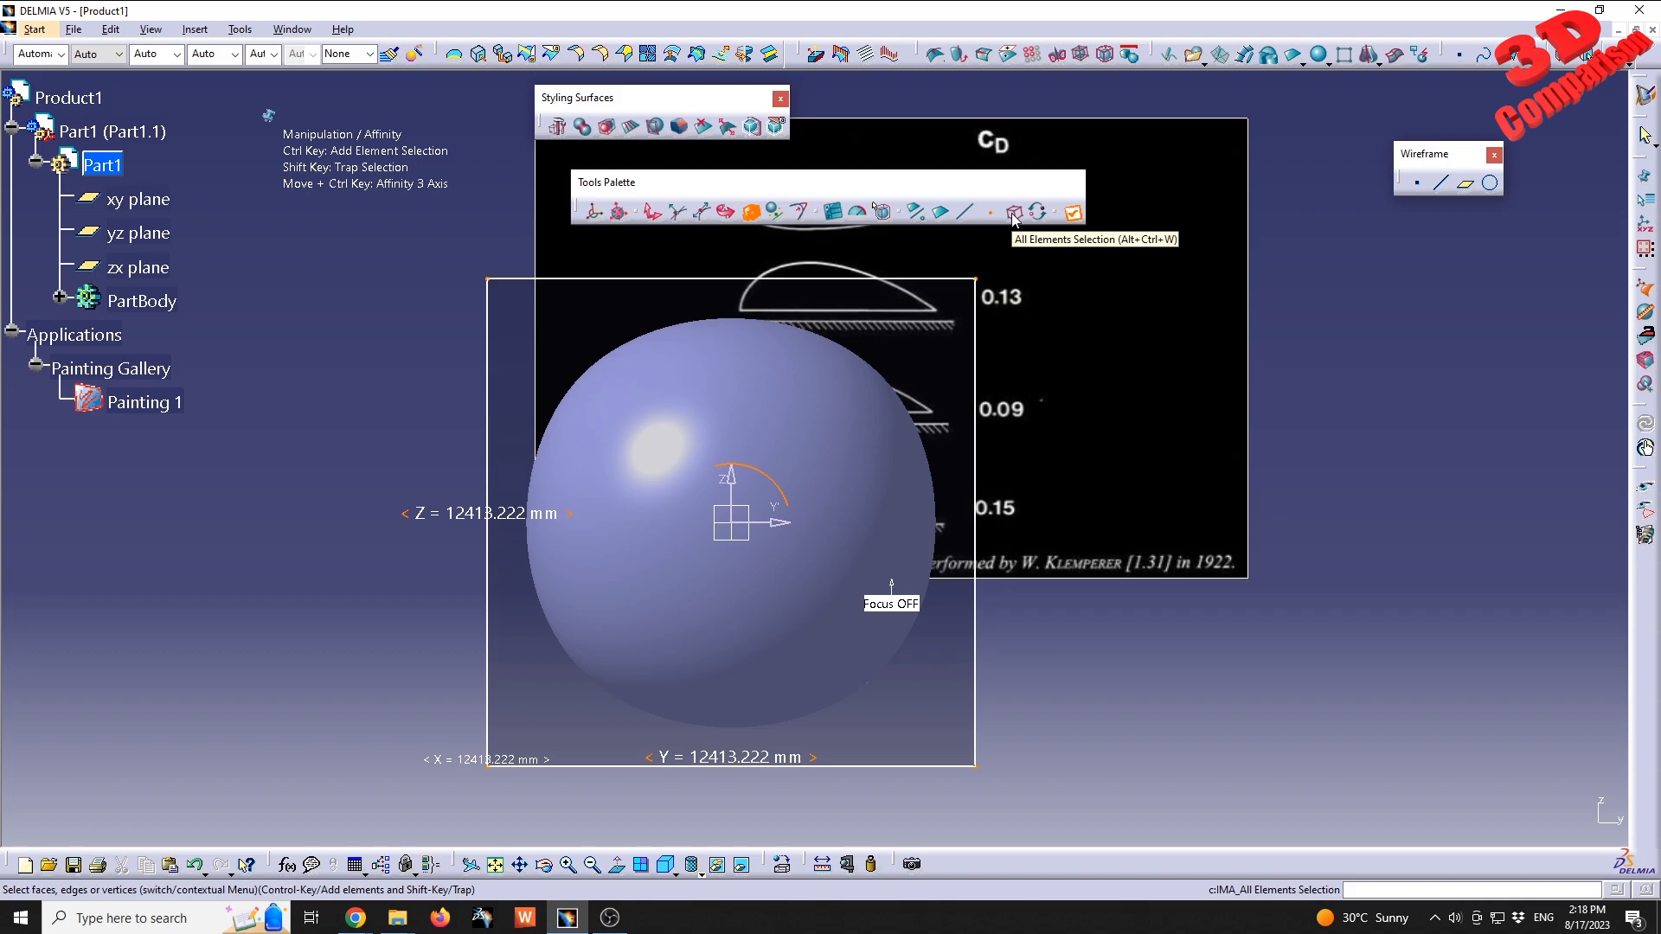
# - Select all elements of the subdivision sphere and set its affinity Fx and Fy sizes to 1750 mm
pyautogui.click(1015, 220)
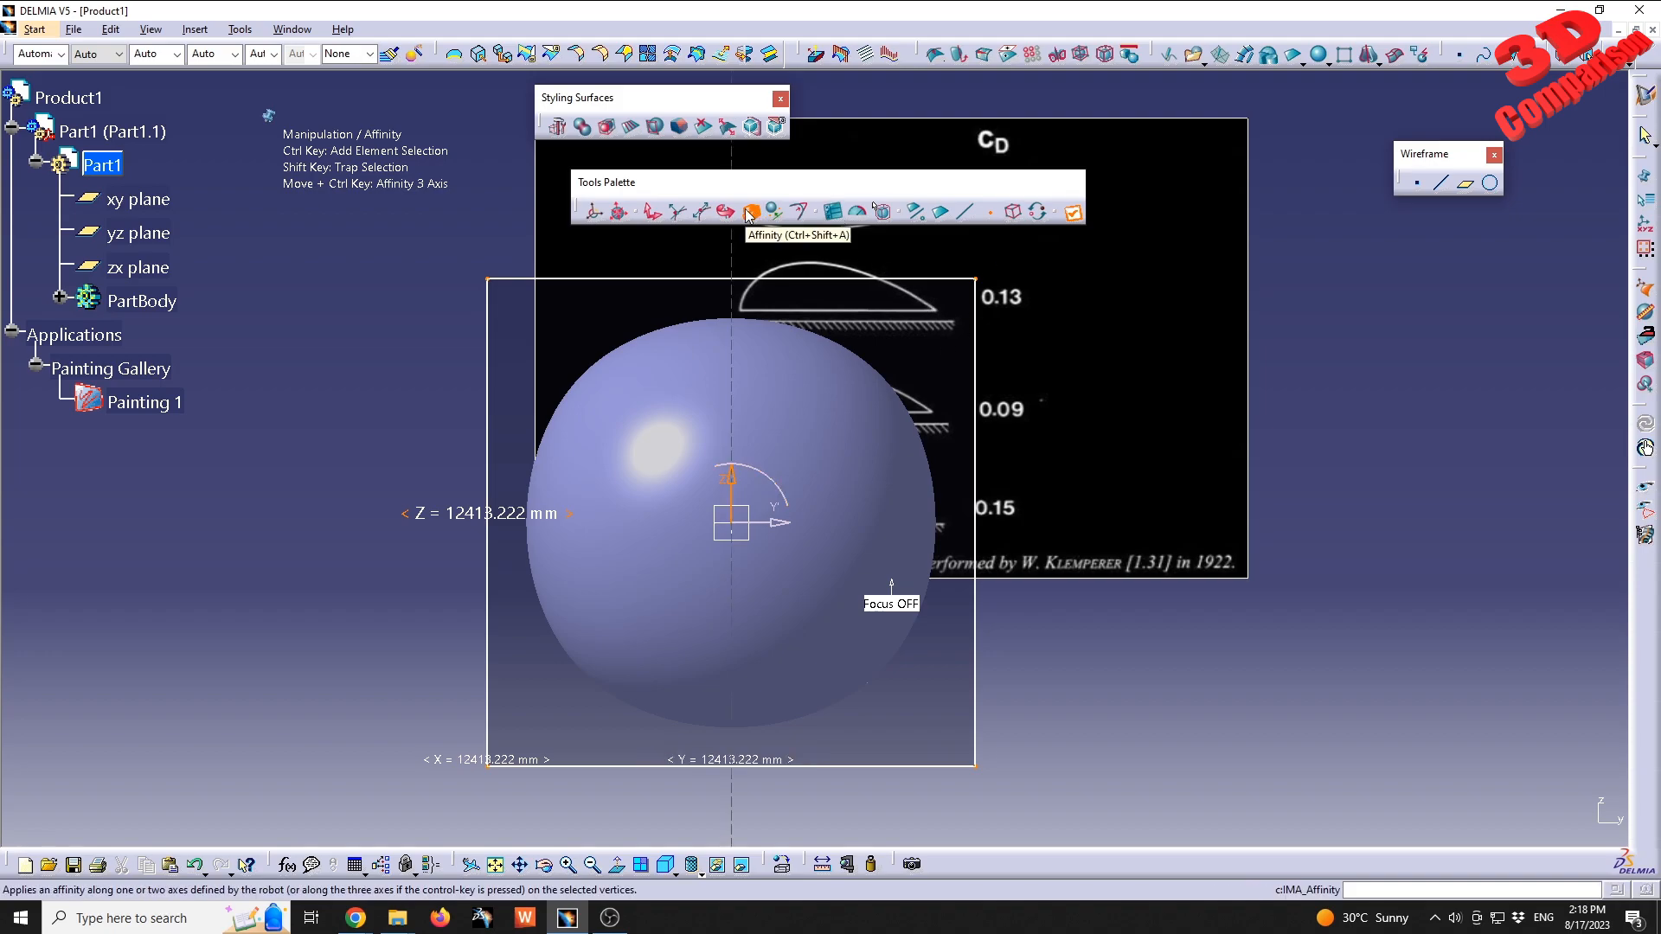
pyautogui.click(830, 213)
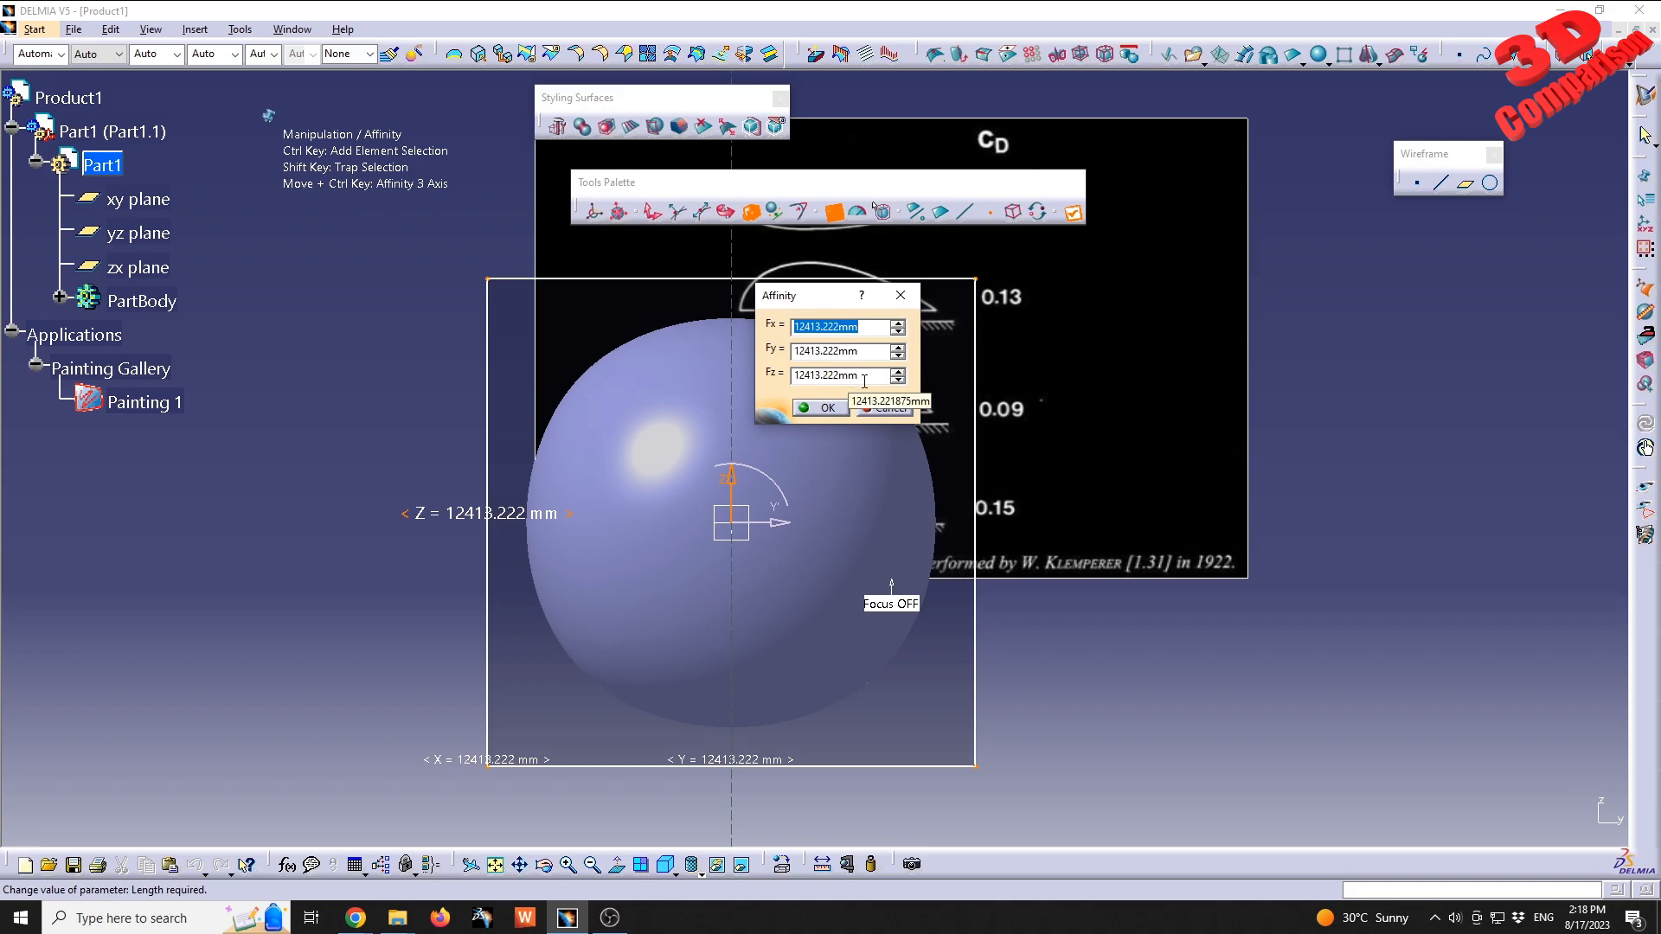
pyautogui.write('1750')
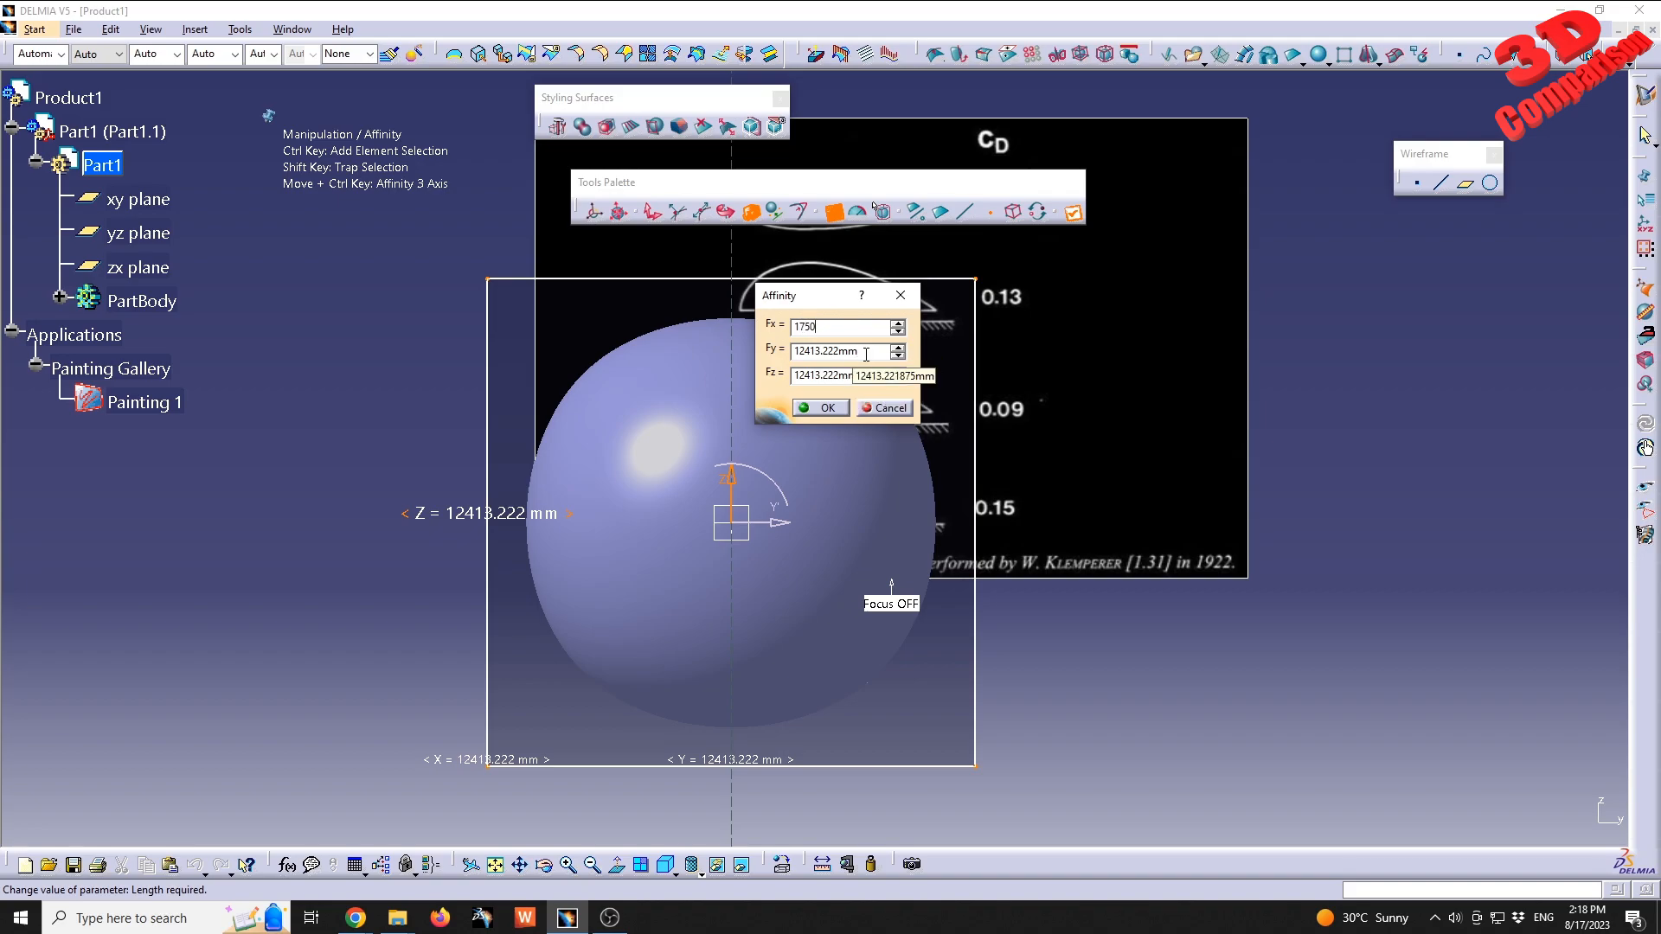
pyautogui.doubleClick(866, 352)
pyautogui.write('175')
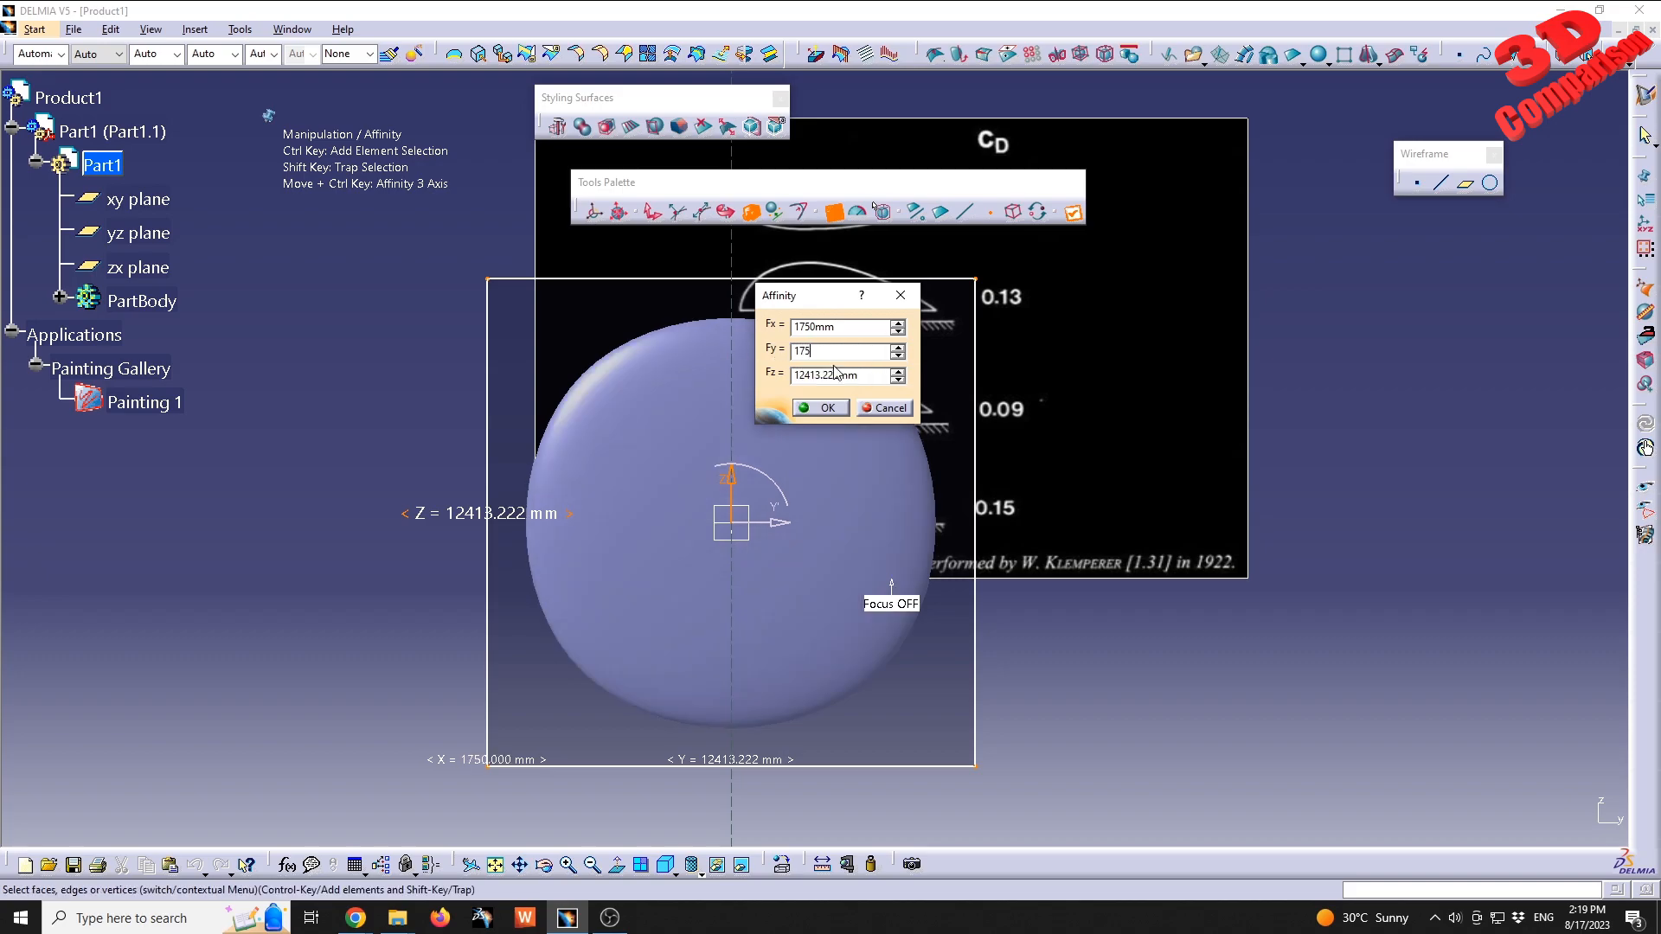
pyautogui.write('0mm')
# - Set the sphere's affinity Fz size to 1750 mm and apply the sizes
pyautogui.moveTo(866, 375); pyautogui.dragTo(788, 378)
pyautogui.write('150')
pyautogui.click(844, 353)
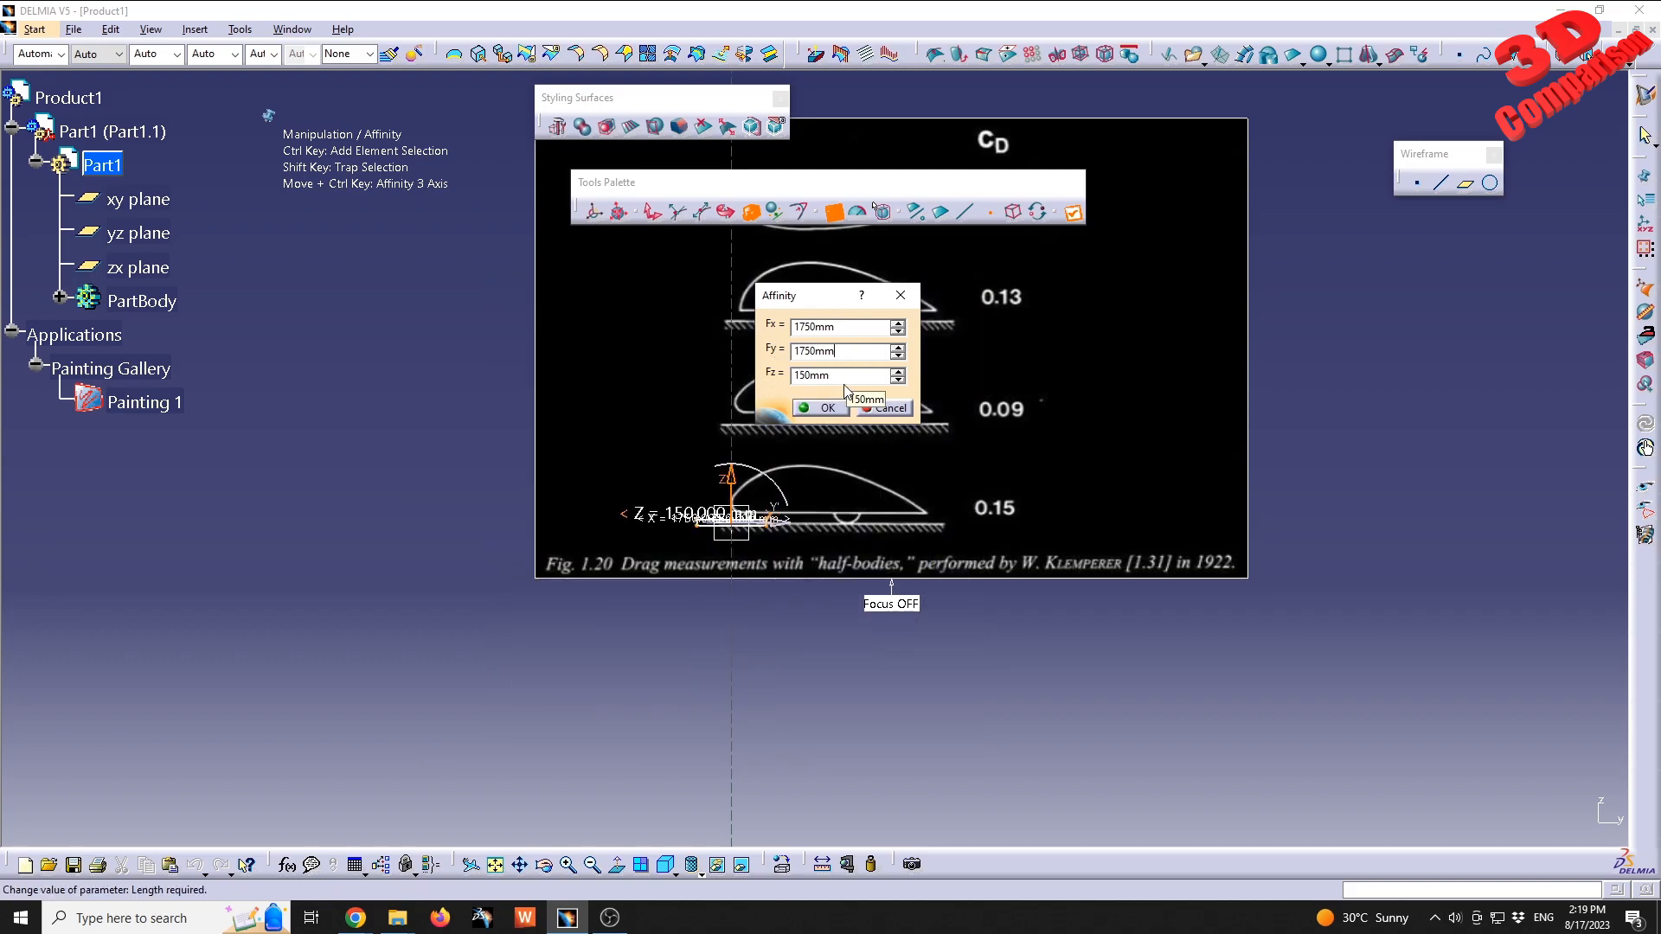
pyautogui.moveTo(860, 526); pyautogui.dragTo(837, 378, button='middle')
pyautogui.click(803, 376)
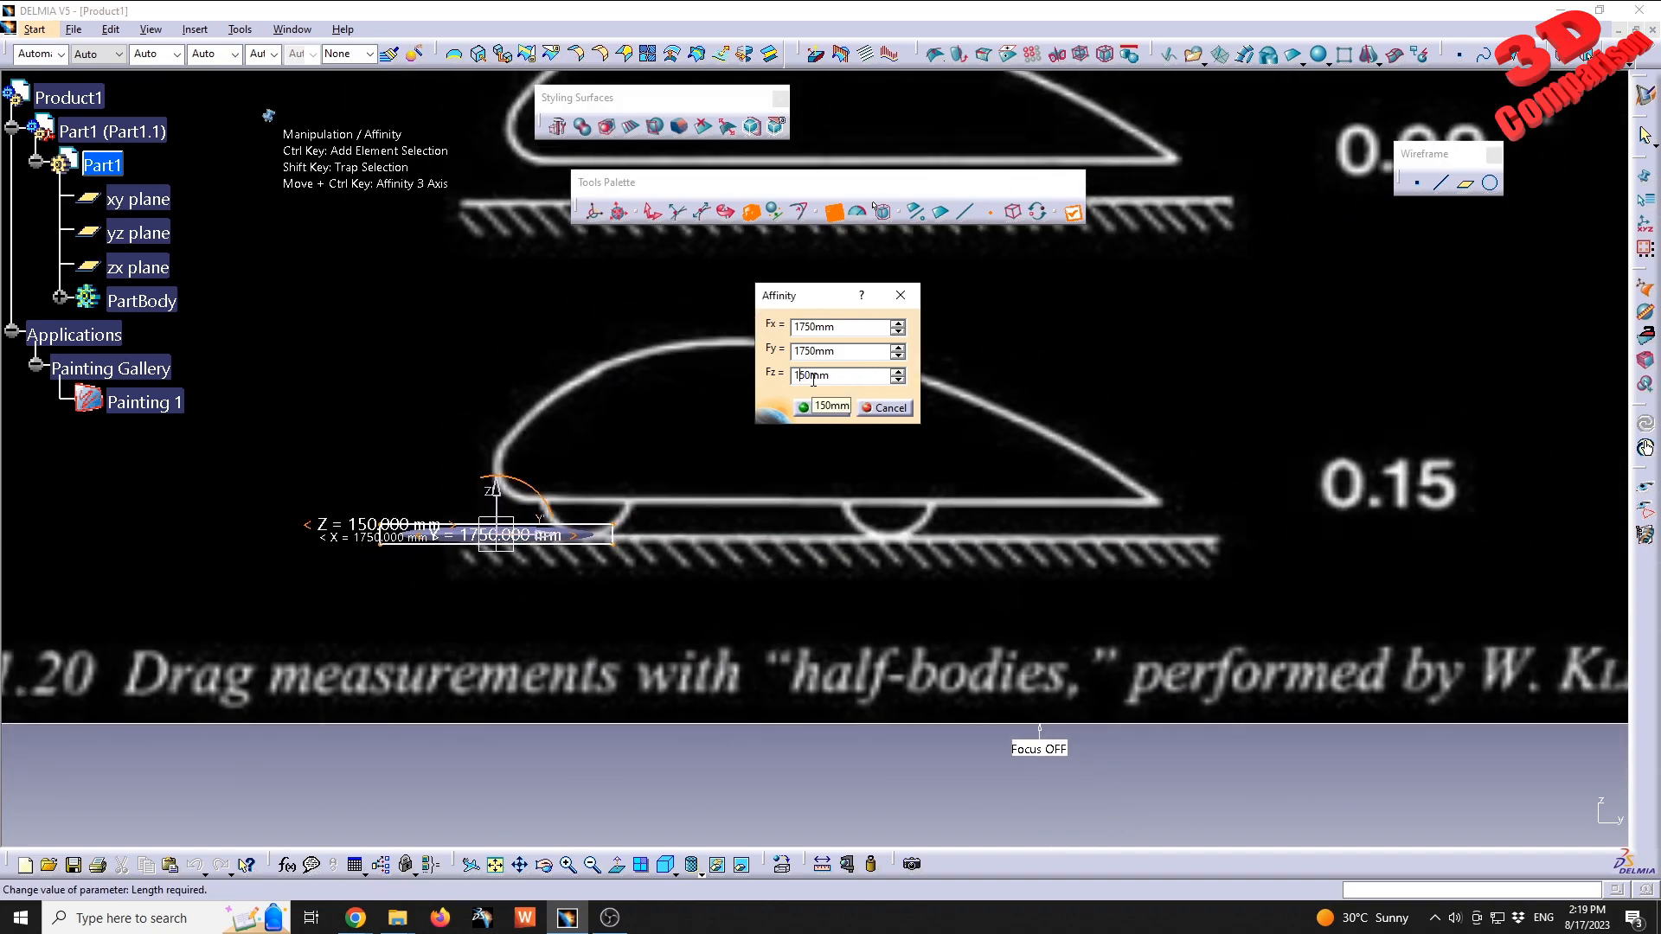
pyautogui.write('7')
pyautogui.click(849, 353)
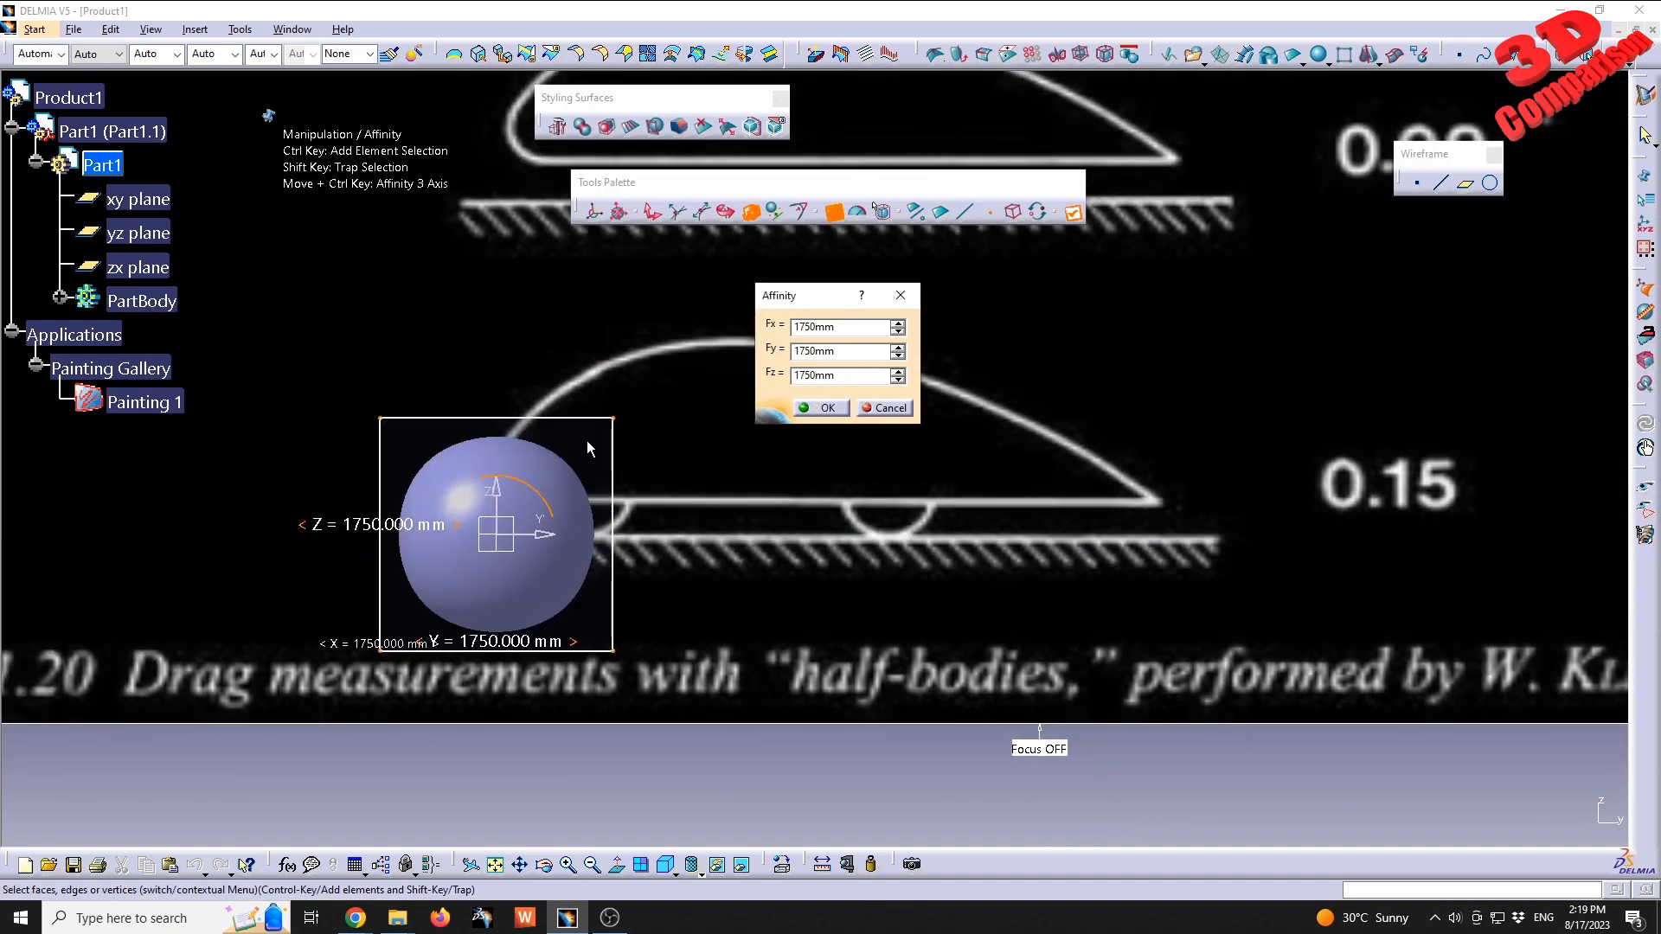
pyautogui.moveTo(586, 439); pyautogui.dragTo(663, 508, button='middle')
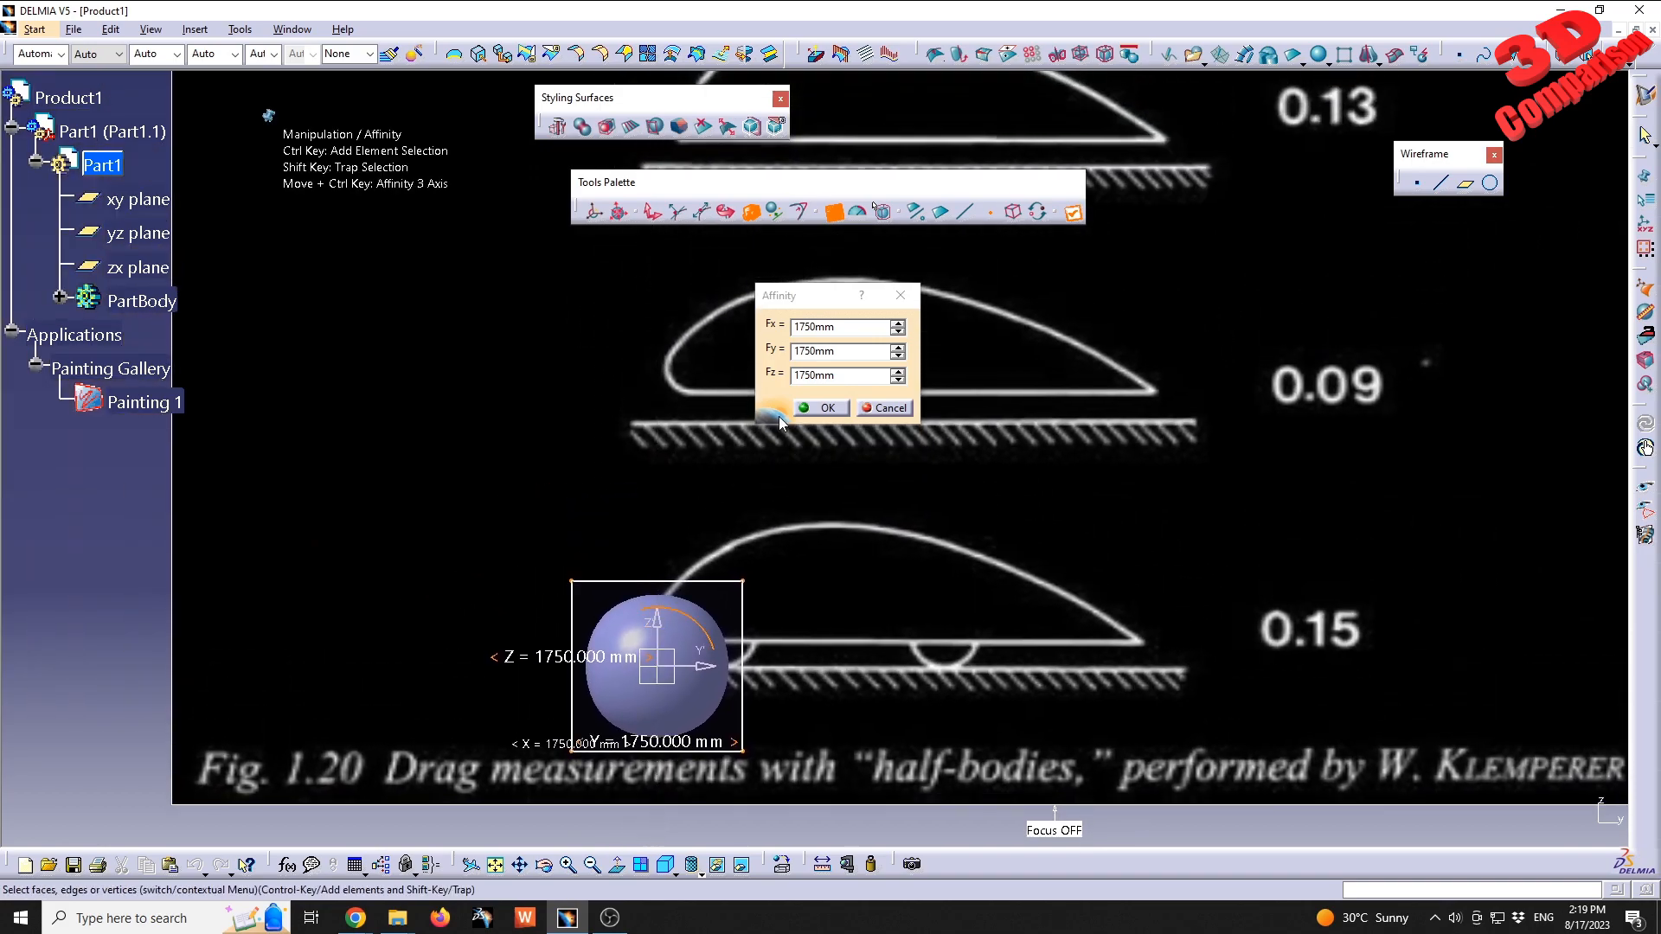
pyautogui.doubleClick(845, 327)
pyautogui.doubleClick(852, 351)
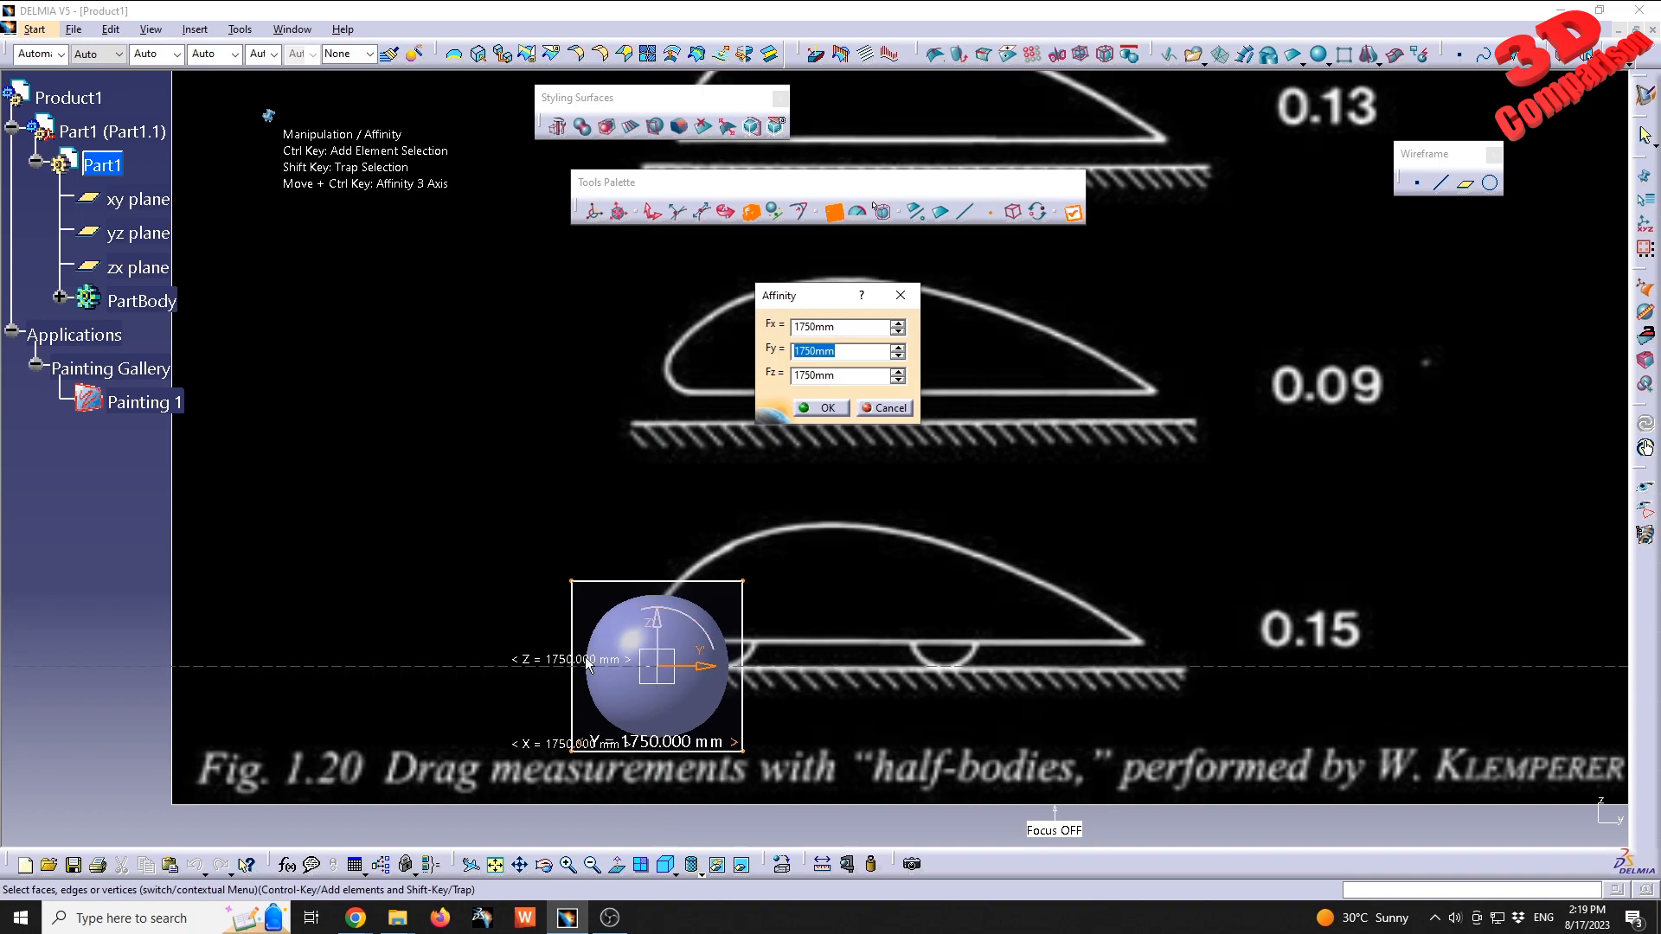
pyautogui.click(826, 408)
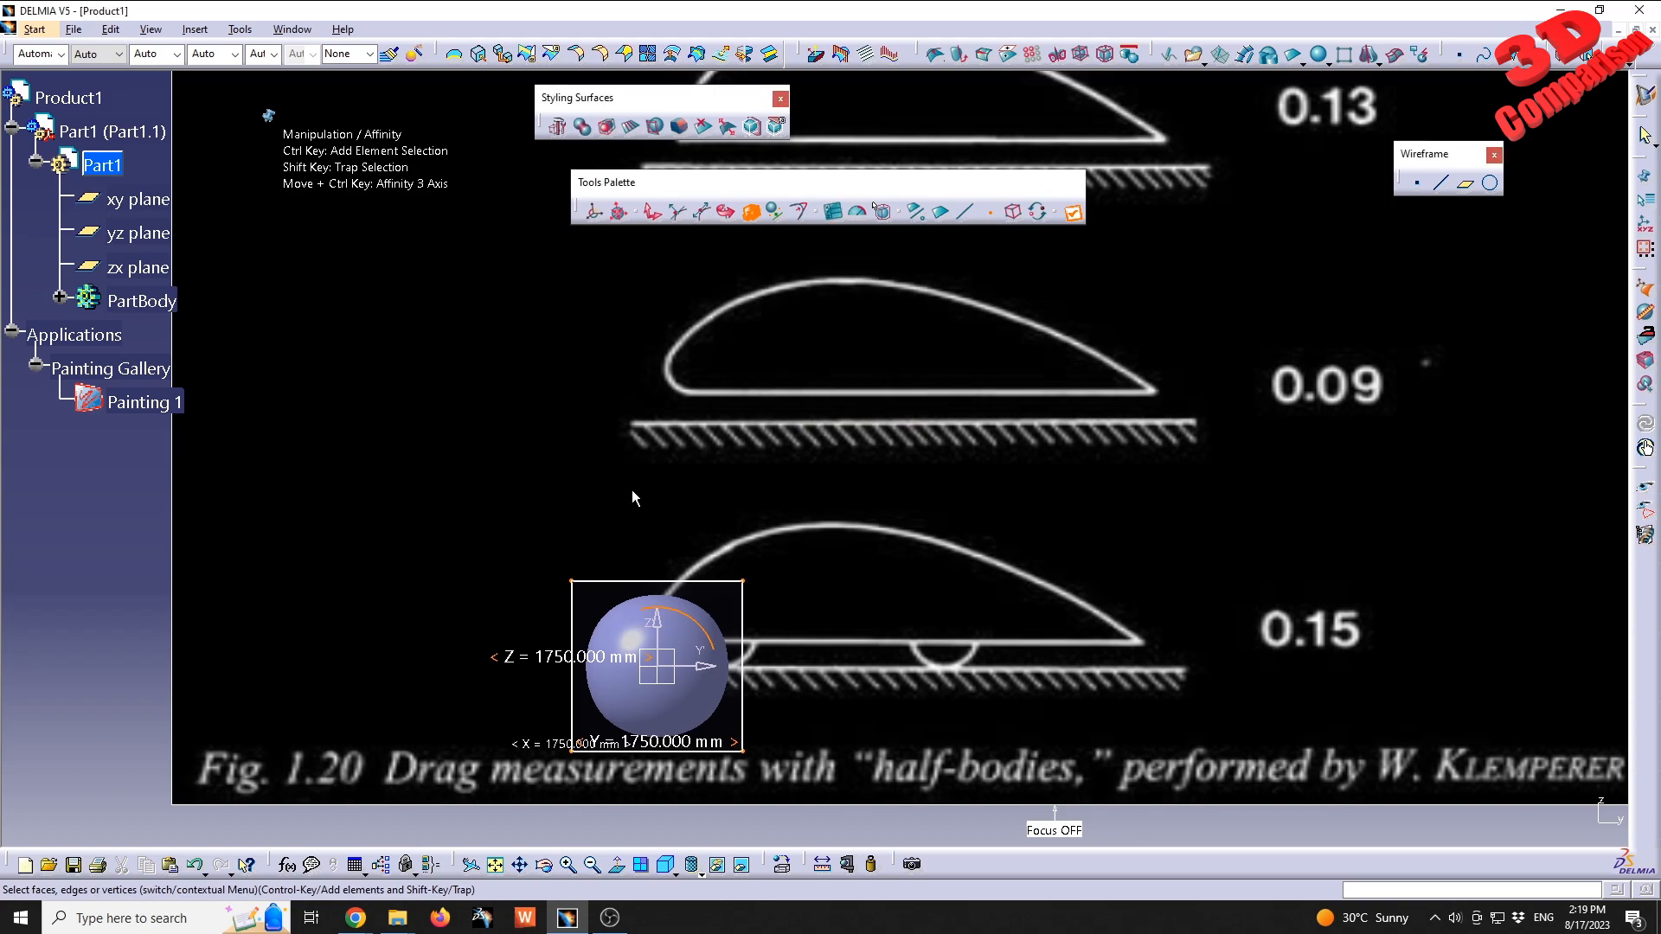
# - Translate the sphere up along Z by about 5625 mm and a further 2370 mm to the 0.05 profile's centreline
pyautogui.moveTo(611, 490); pyautogui.dragTo(723, 523, button='middle')
pyautogui.moveTo(778, 458); pyautogui.dragTo(683, 599, button='middle')
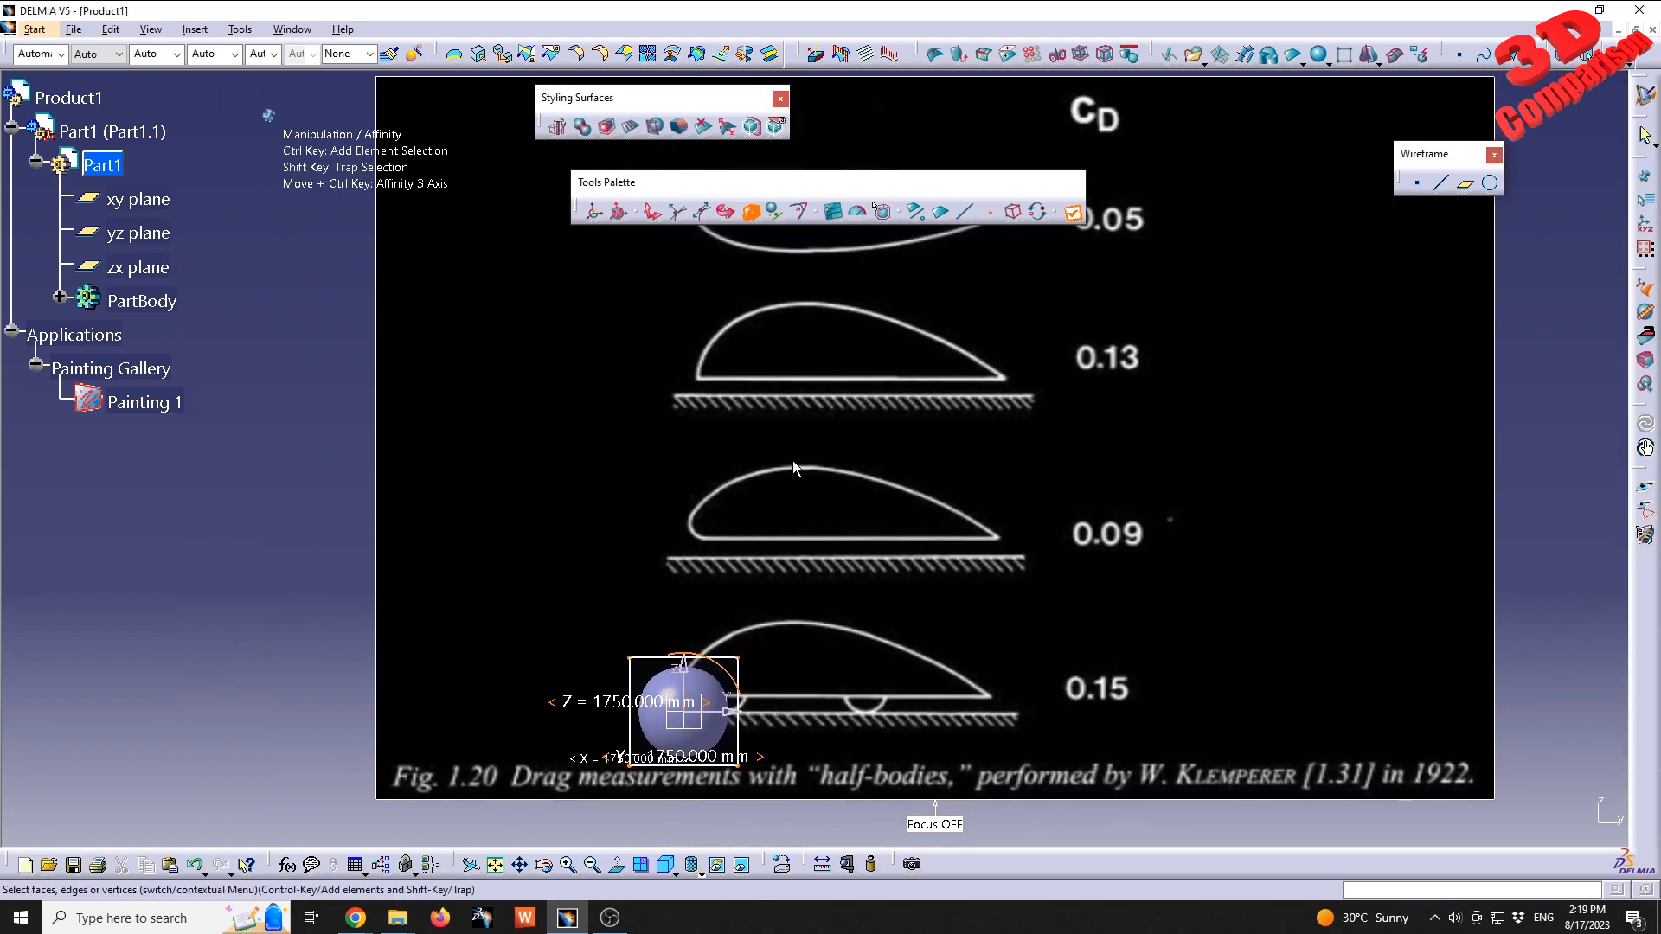
pyautogui.moveTo(753, 516); pyautogui.dragTo(750, 576, button='middle')
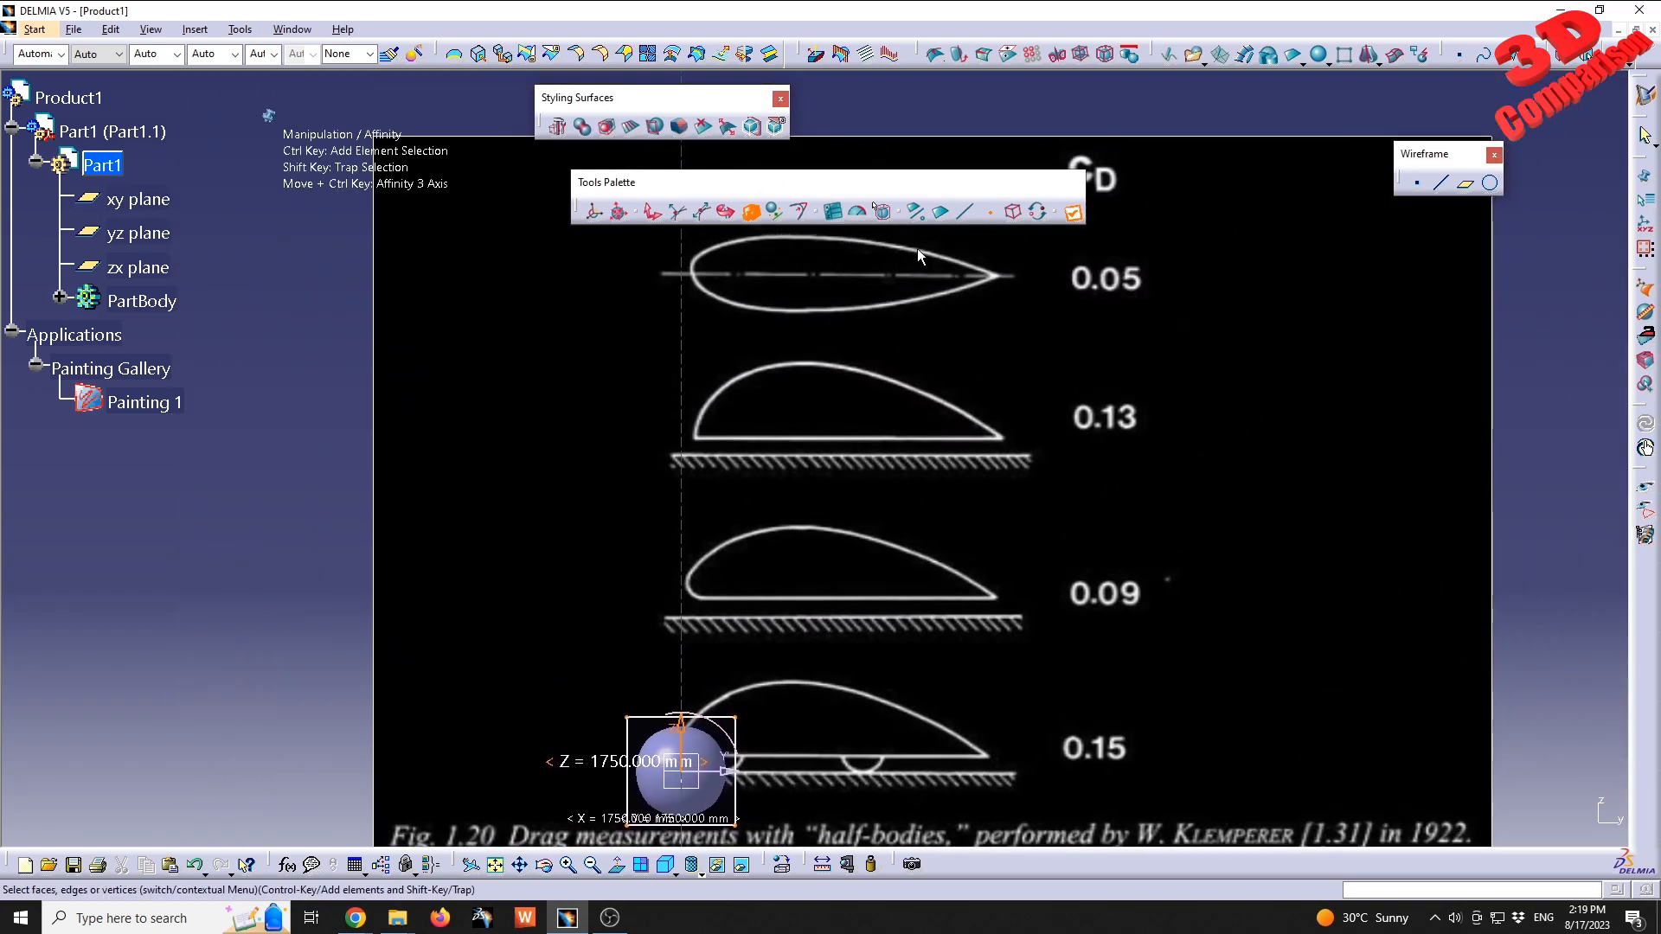
pyautogui.moveTo(916, 247); pyautogui.dragTo(931, 296, button='middle')
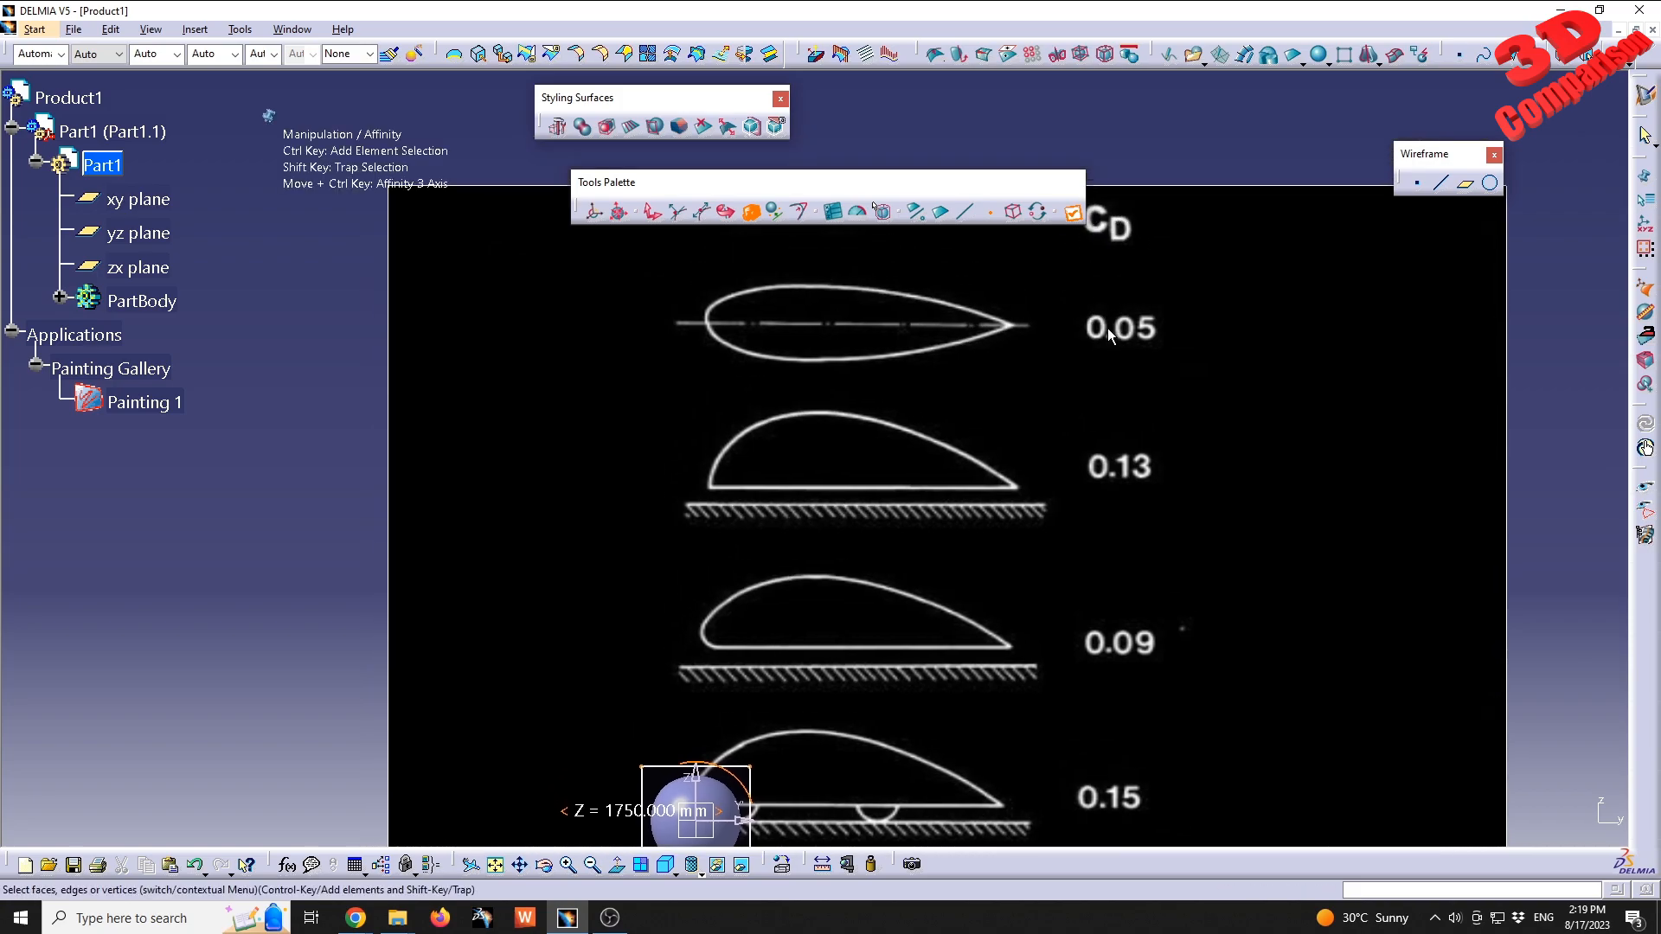
pyautogui.moveTo(936, 505); pyautogui.dragTo(951, 370, button='middle')
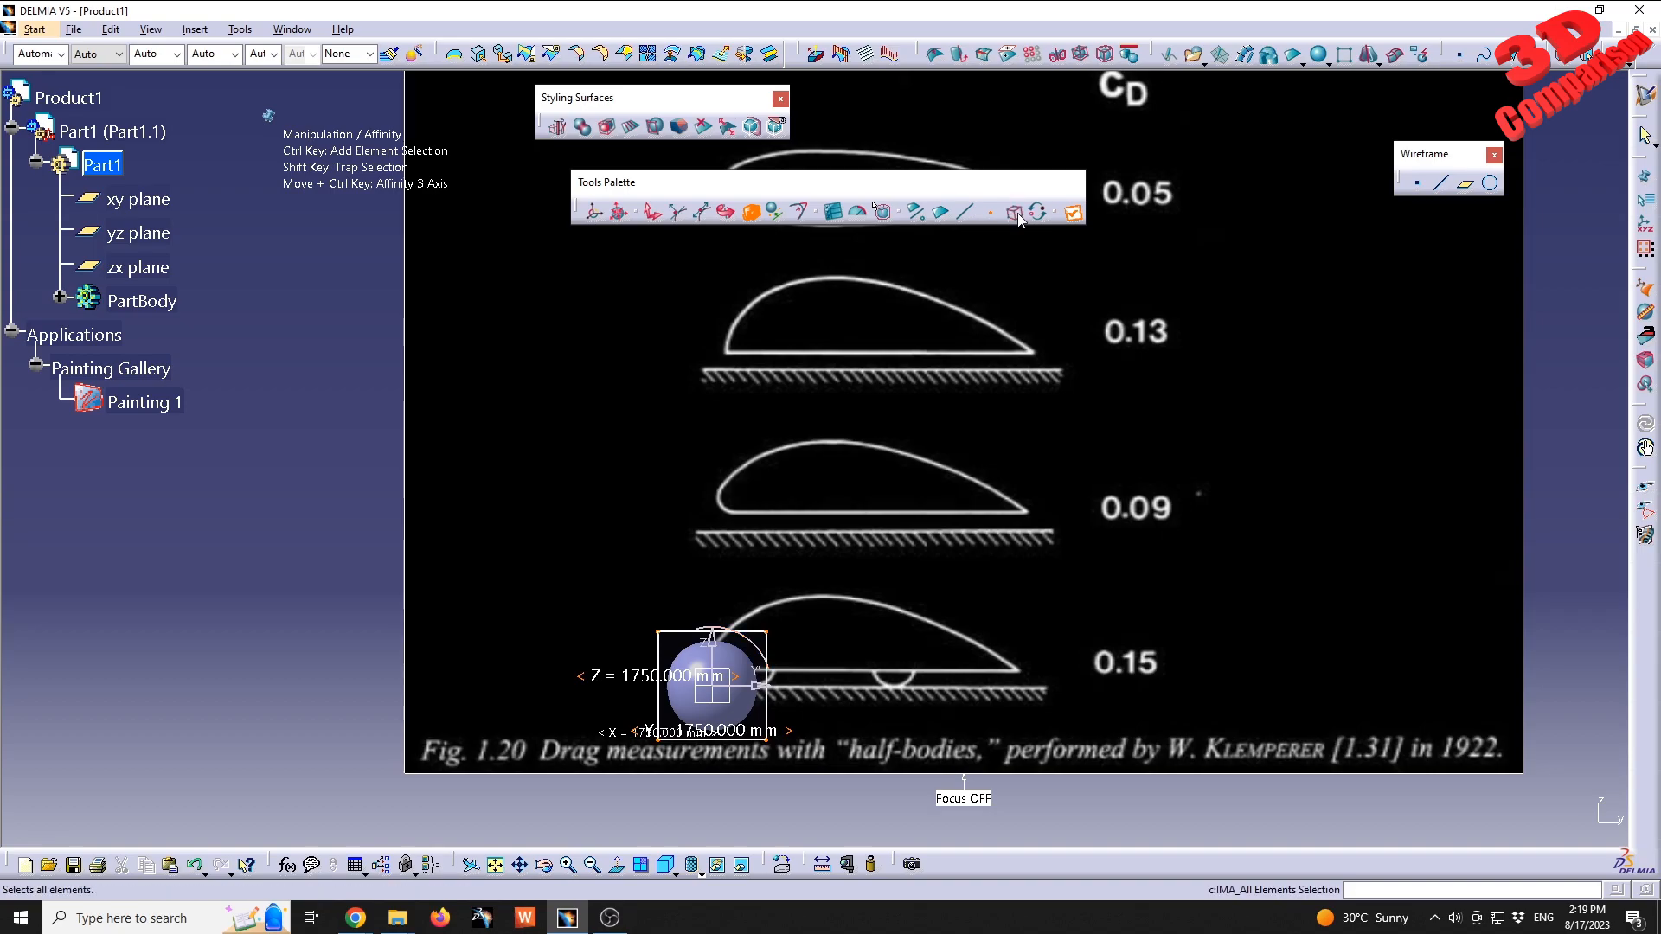
pyautogui.click(661, 215)
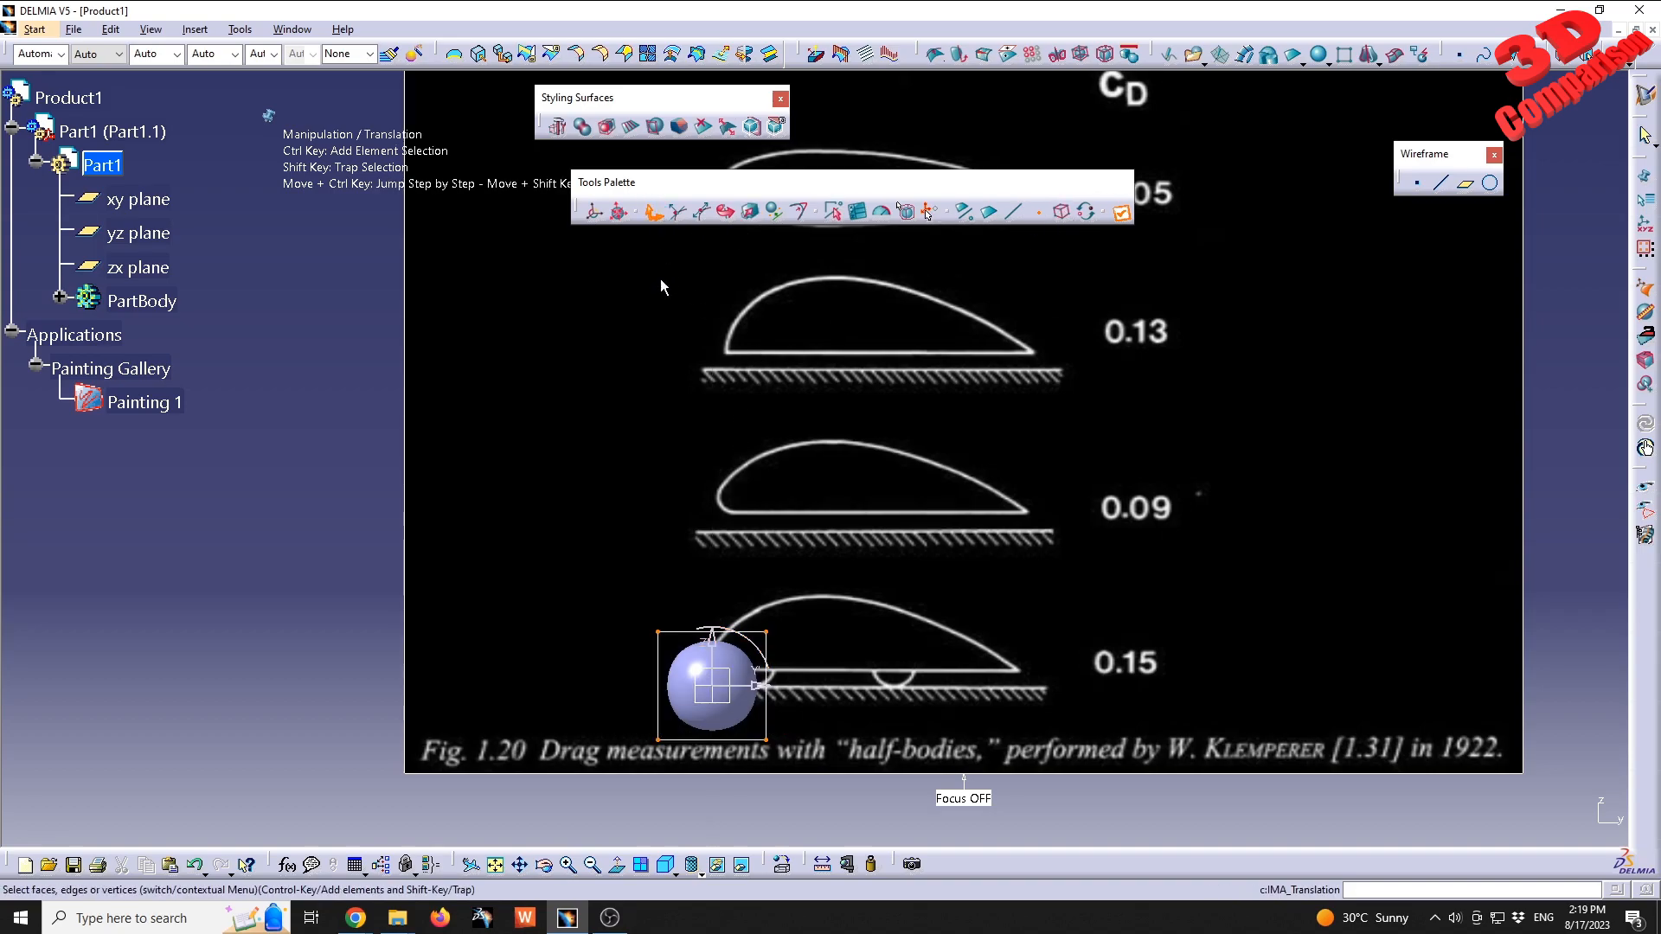
pyautogui.moveTo(715, 630); pyautogui.dragTo(729, 290)
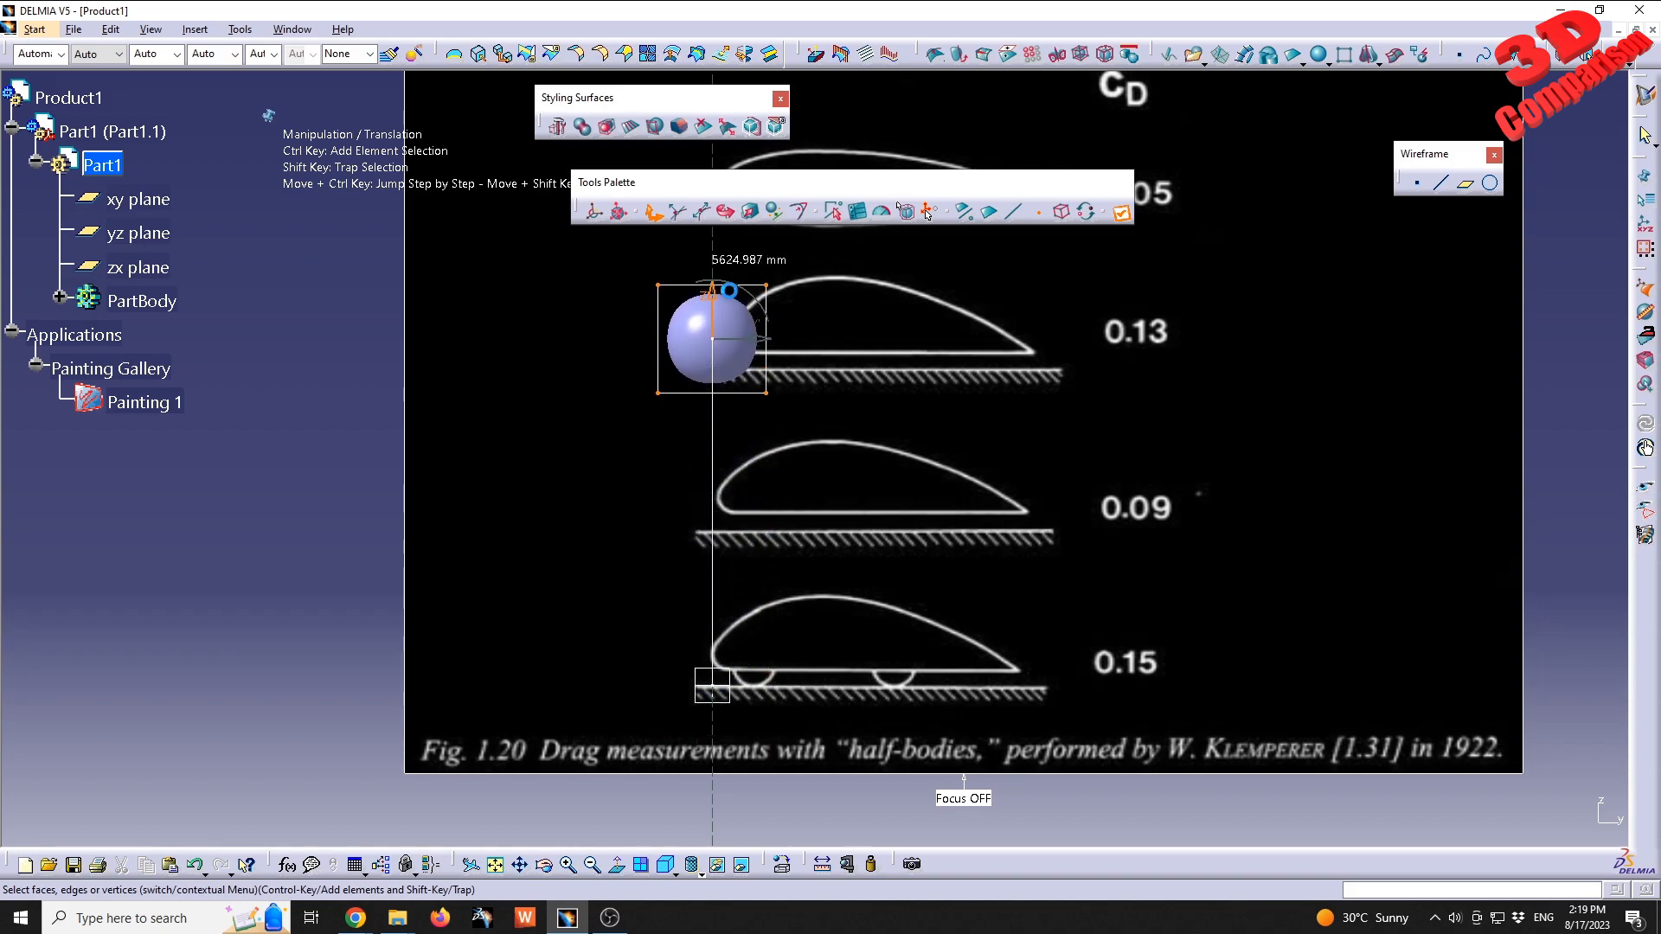
pyautogui.moveTo(825, 285); pyautogui.dragTo(805, 520, button='middle')
pyautogui.keyDown('ctrl'); pyautogui.moveTo(804, 521); pyautogui.dragTo(791, 448, button='middle'); pyautogui.keyUp('ctrl')
pyautogui.moveTo(625, 616); pyautogui.dragTo(671, 397)
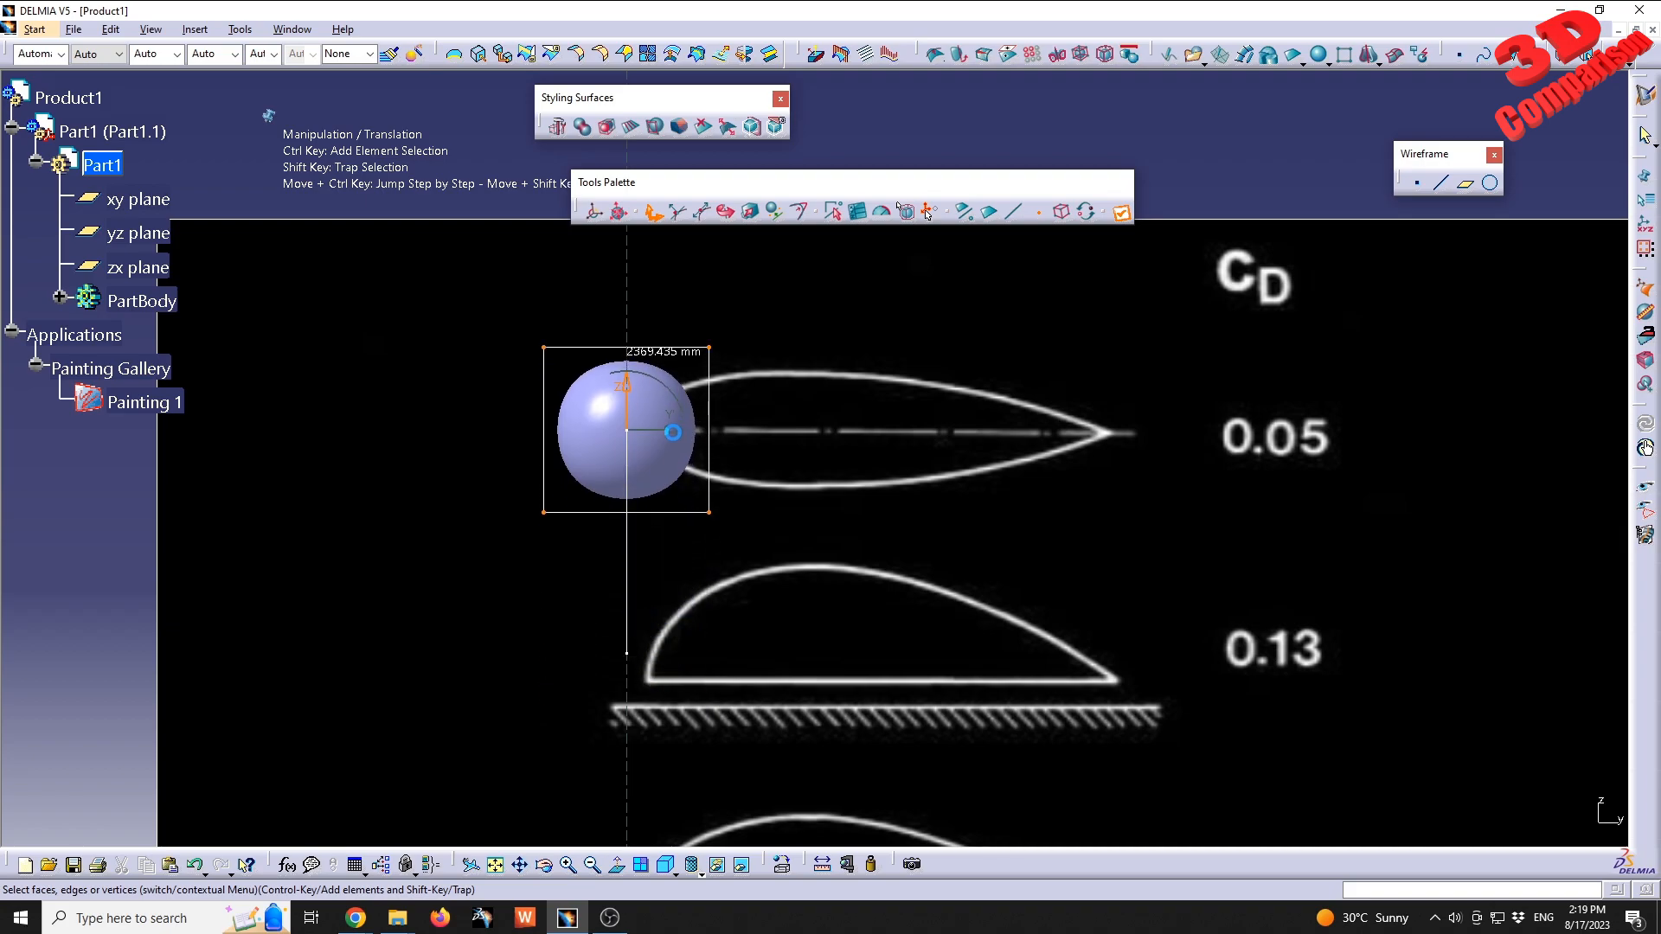
# - Translate the sphere along Y so its front meets the nose of the 0.05 profile, finishing with about 298 mm
pyautogui.moveTo(670, 428); pyautogui.dragTo(725, 432)
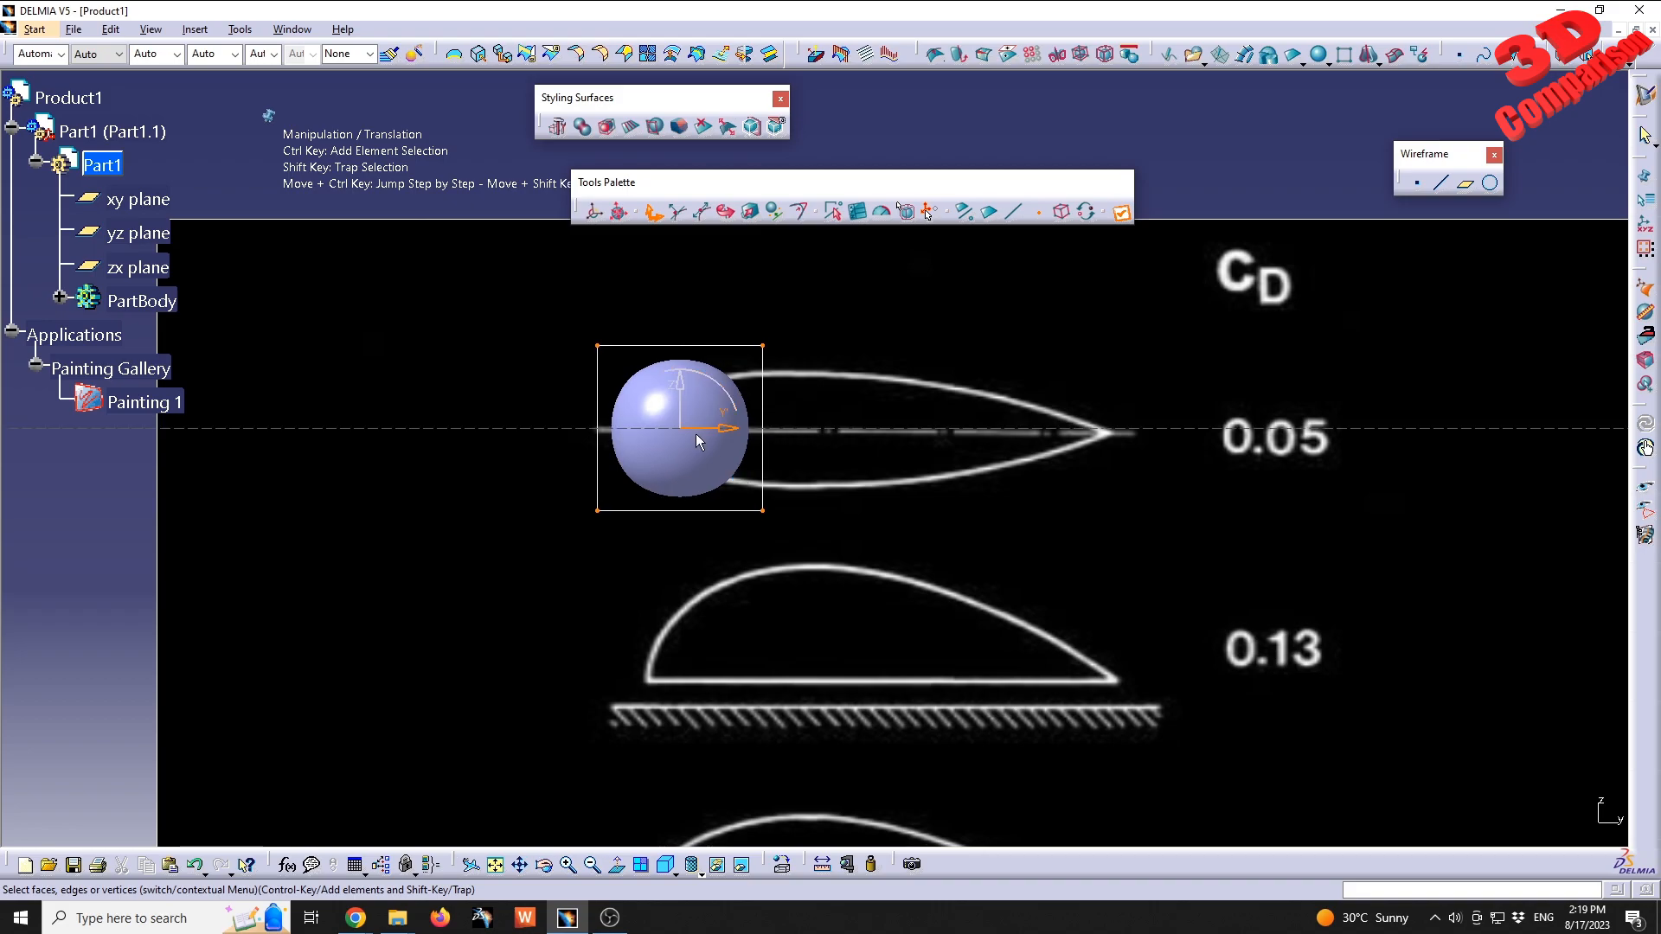
pyautogui.moveTo(766, 475); pyautogui.dragTo(822, 428, button='middle')
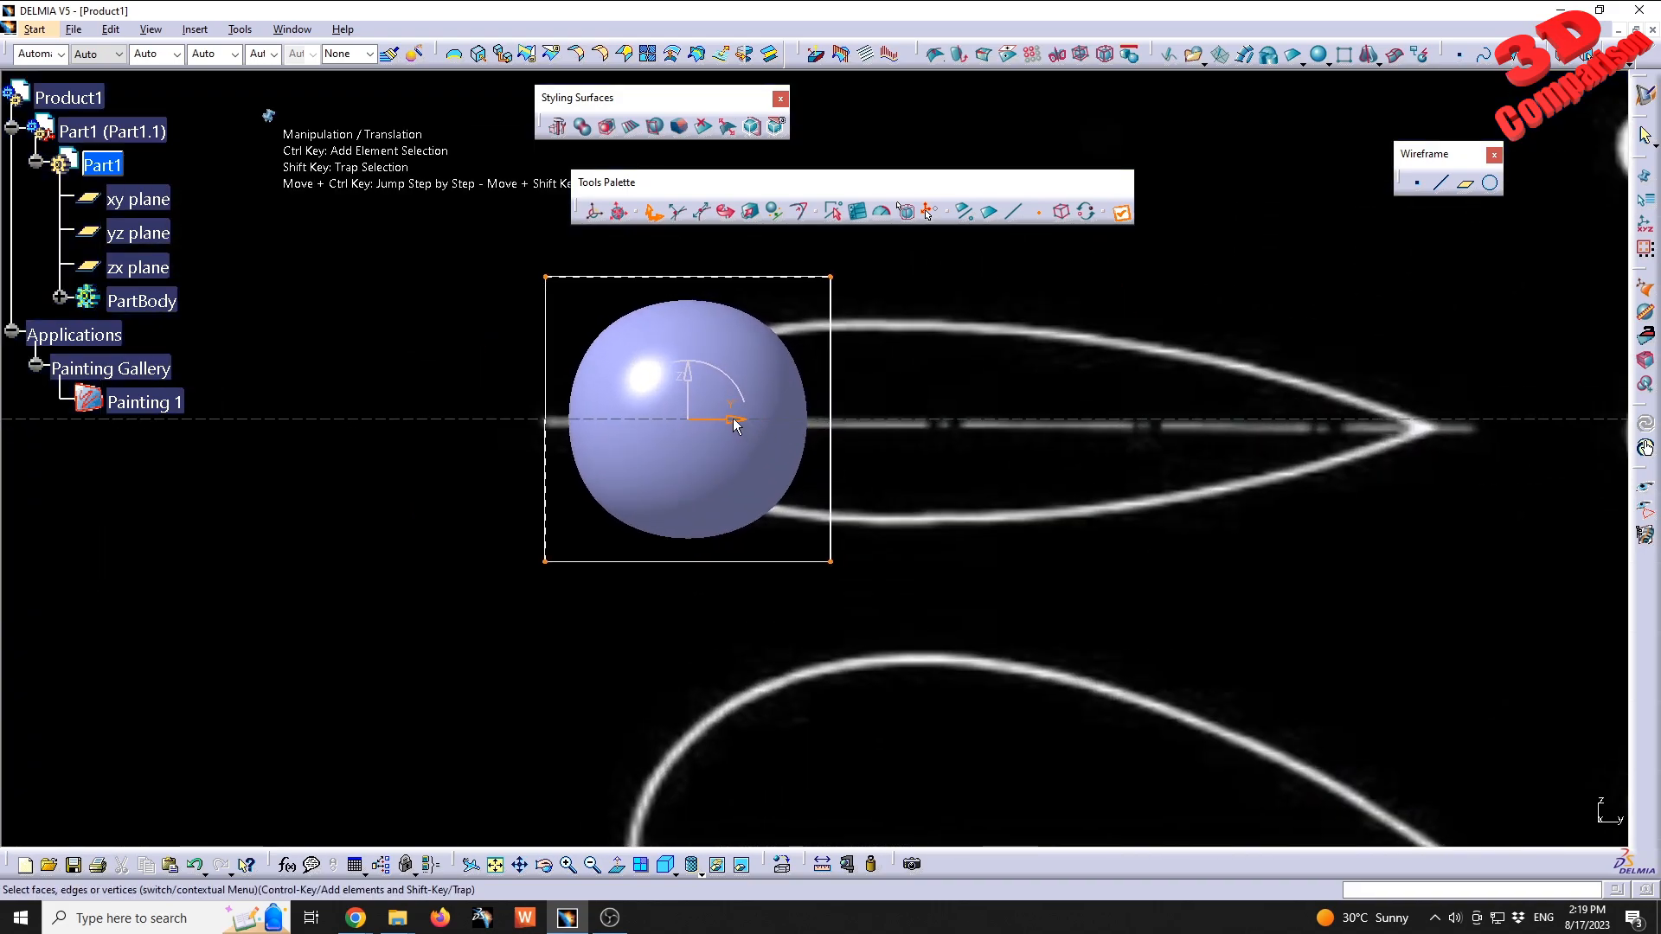
pyautogui.moveTo(736, 419); pyautogui.dragTo(783, 418)
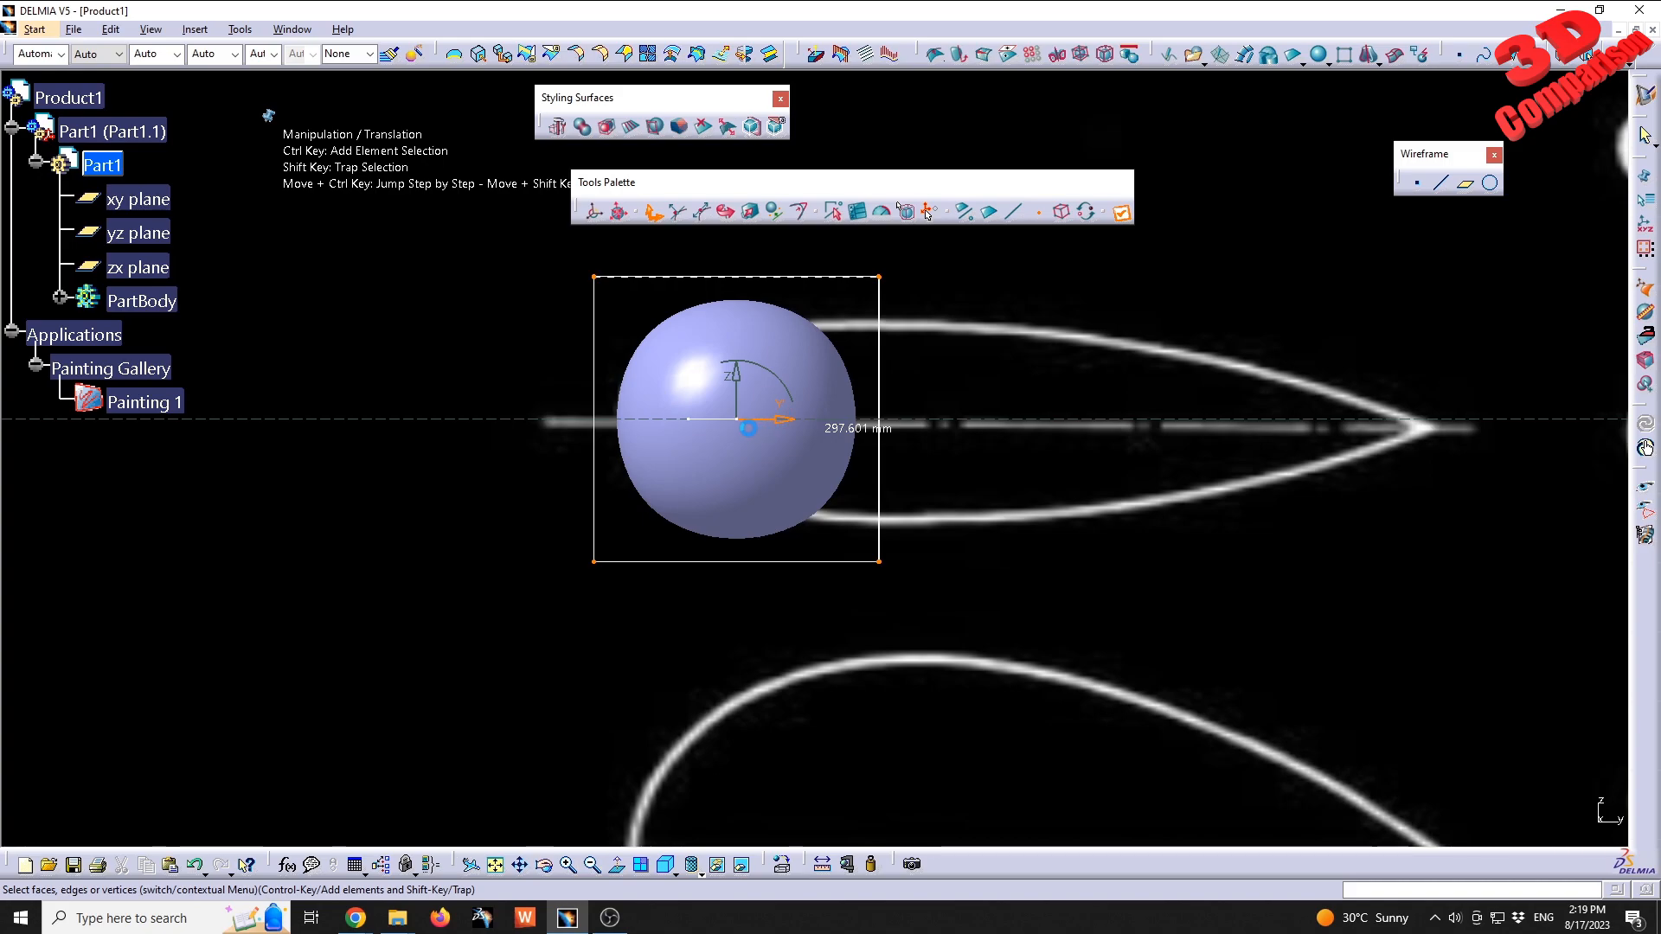
pyautogui.moveTo(749, 428); pyautogui.dragTo(739, 431)
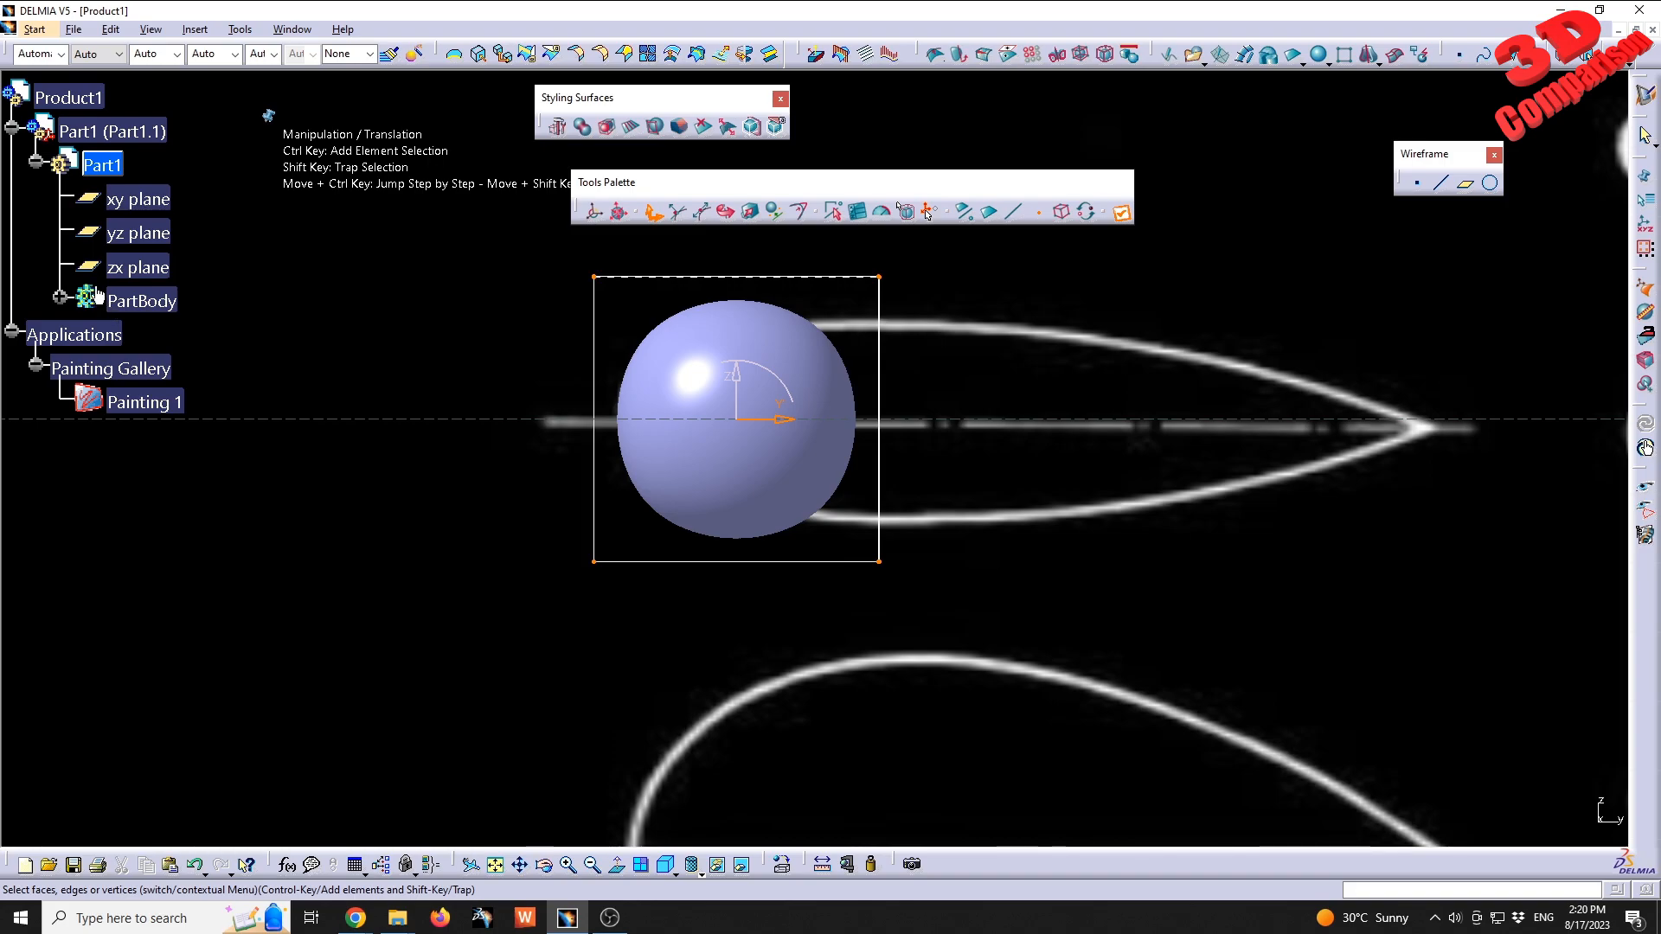
# - Exit the surface editing, float the Graphic Properties toolbar and set the sphere's opacity to 50%
pyautogui.doubleClick(109, 164)
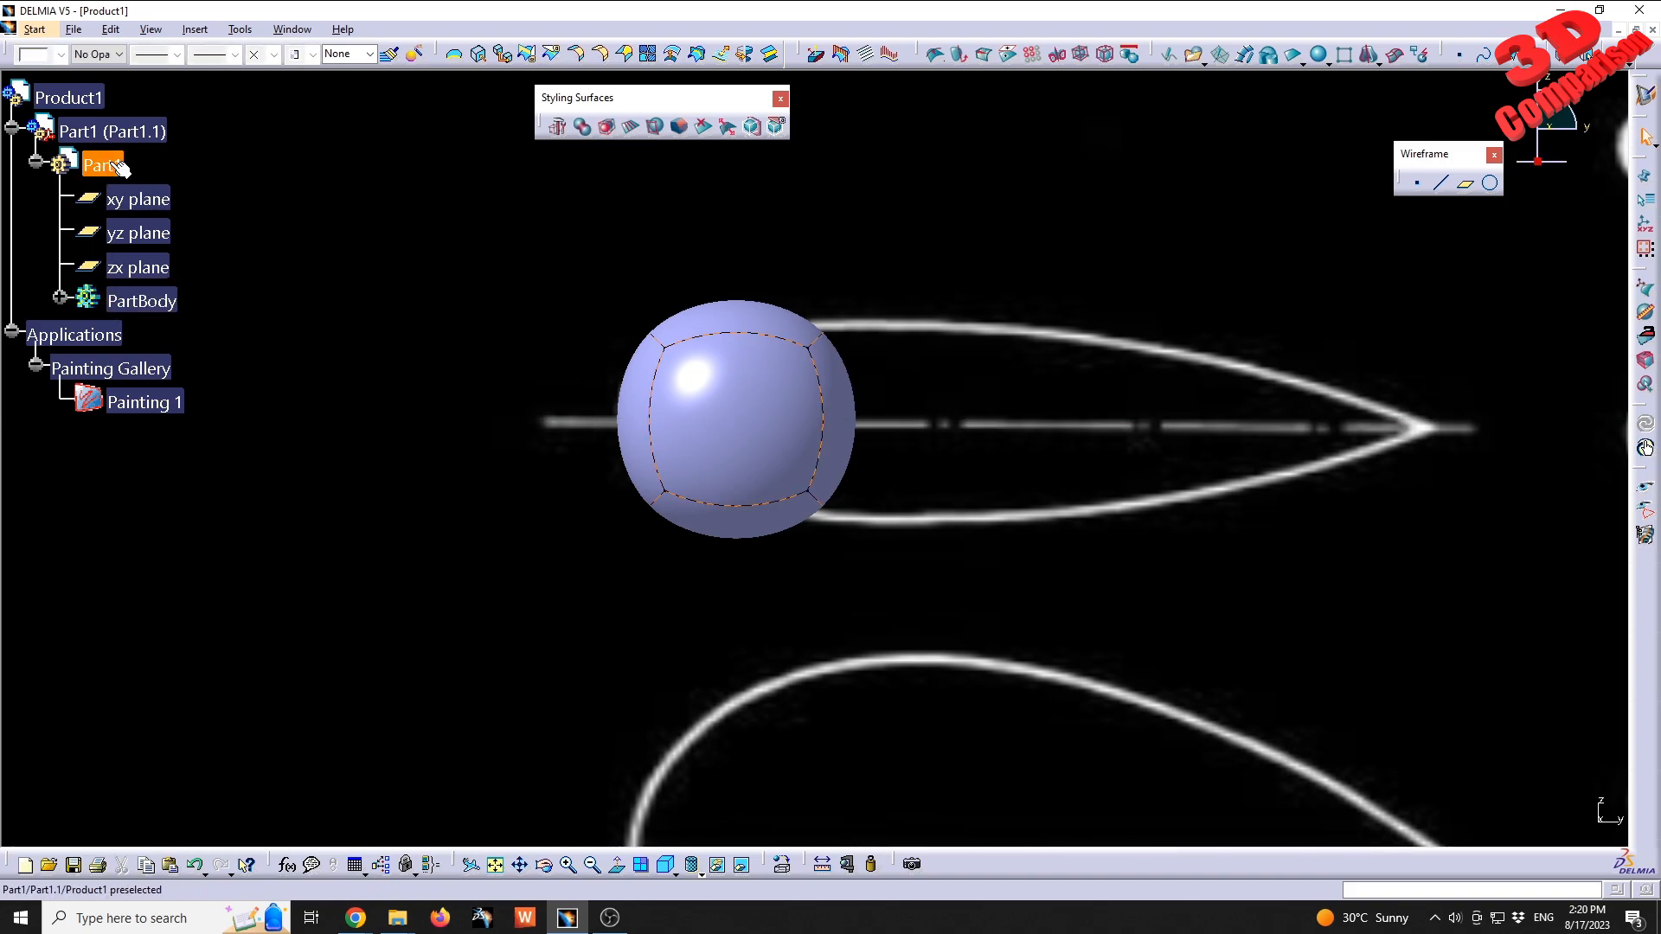
pyautogui.click(119, 55)
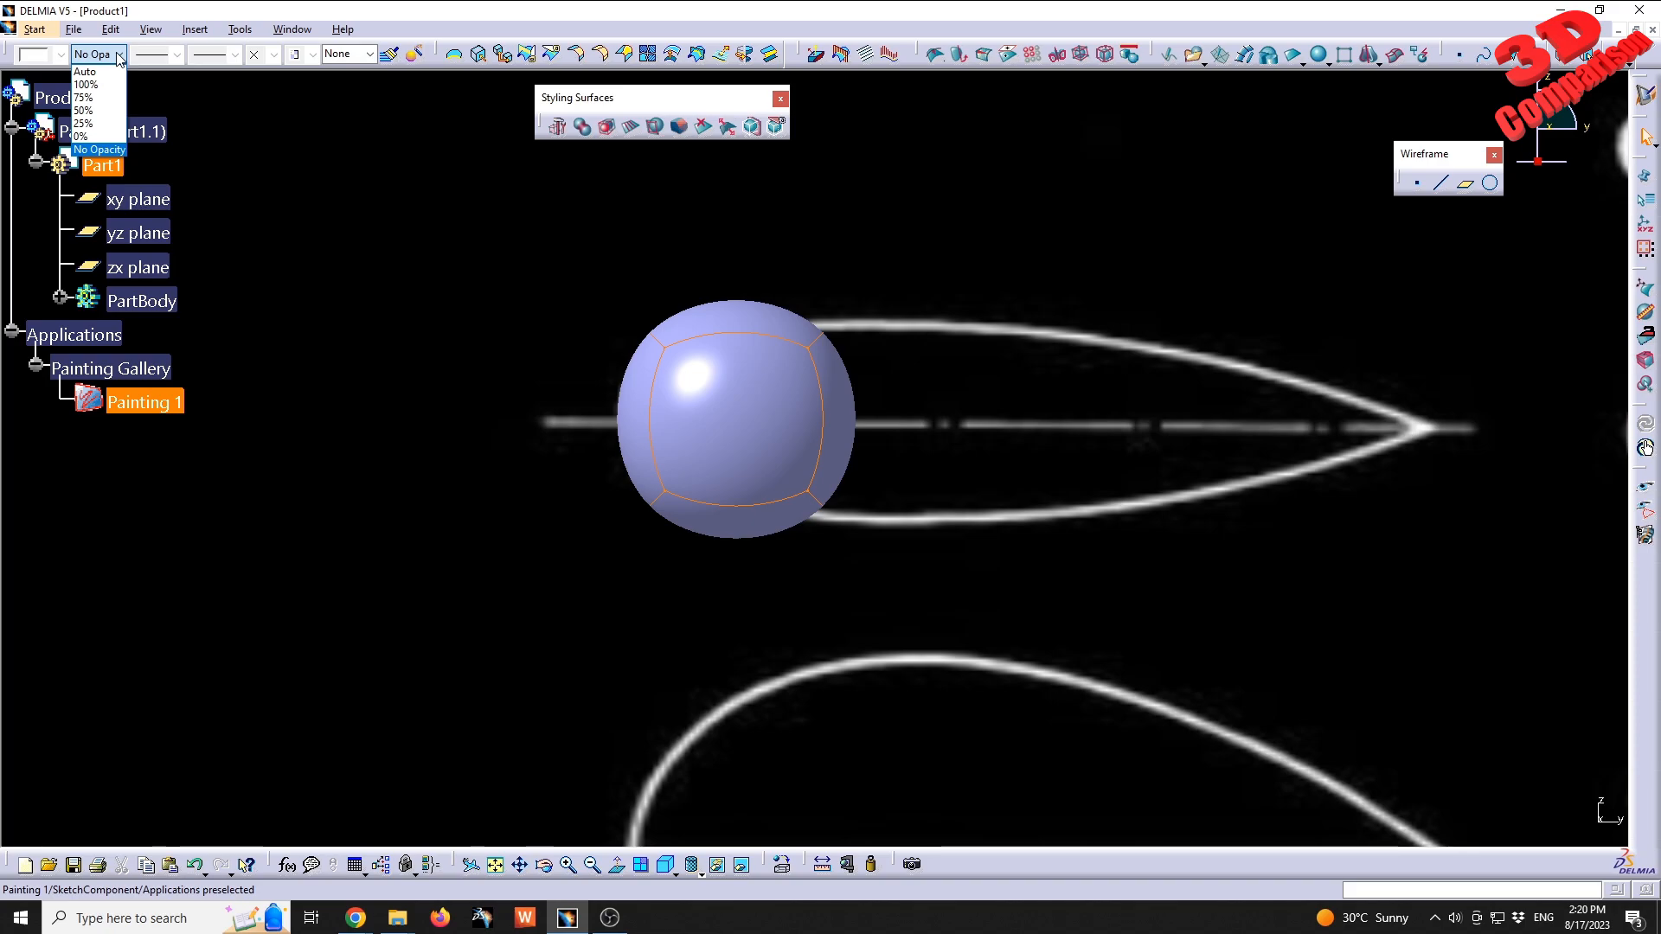
pyautogui.click(9, 56)
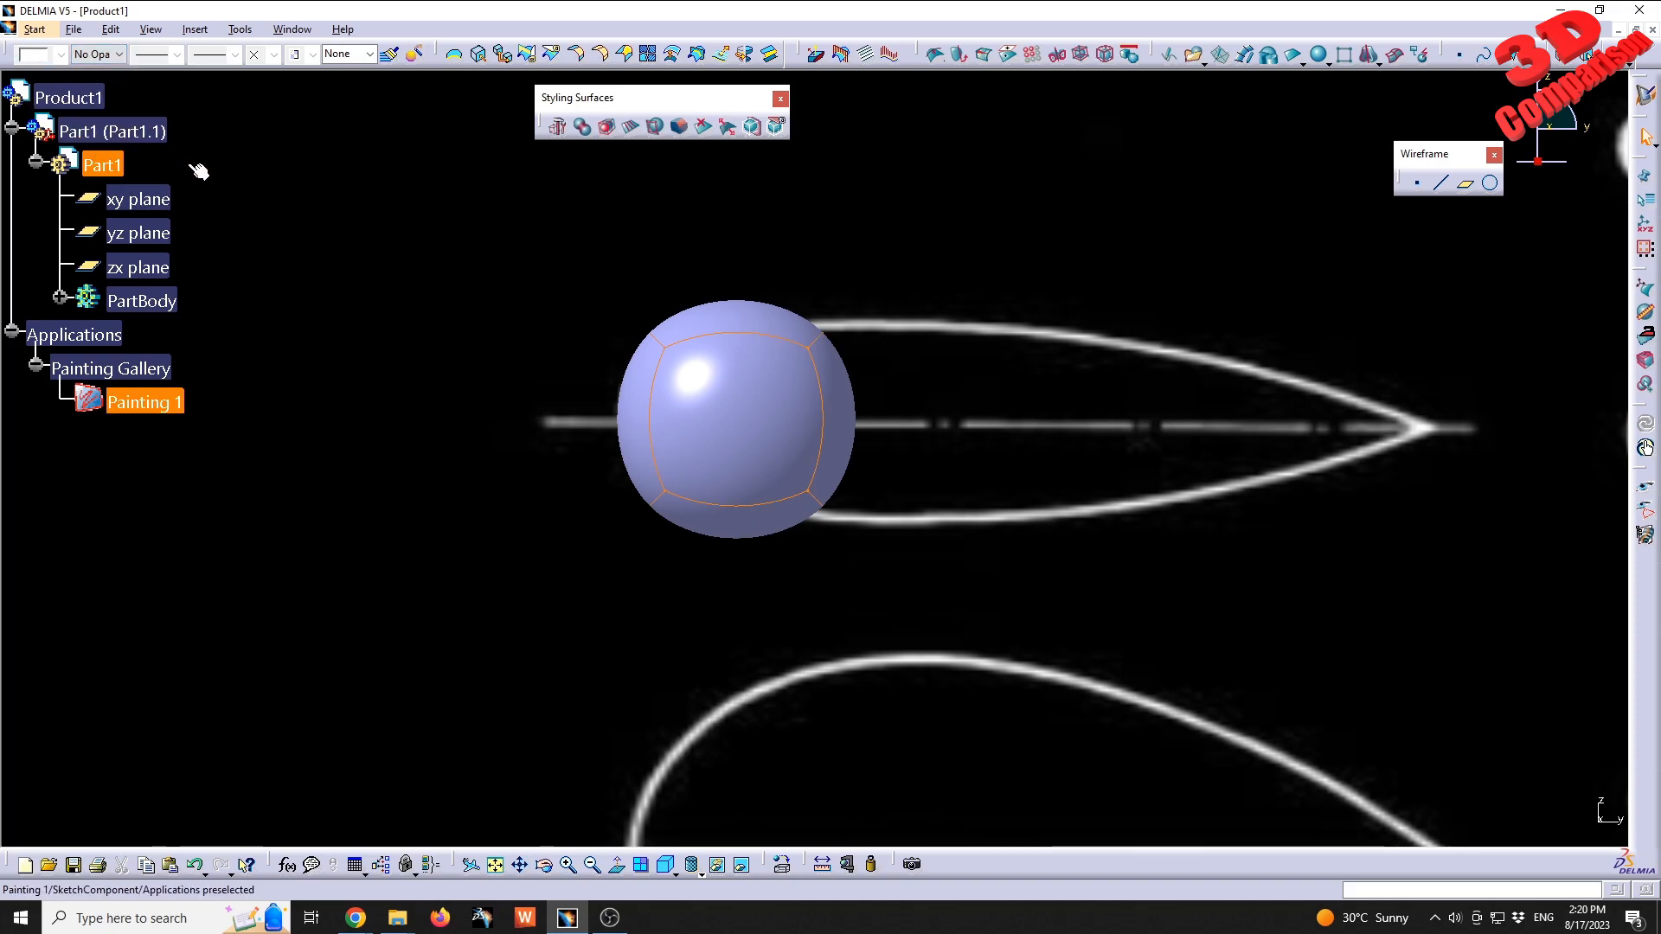
pyautogui.moveTo(4, 47); pyautogui.dragTo(234, 241)
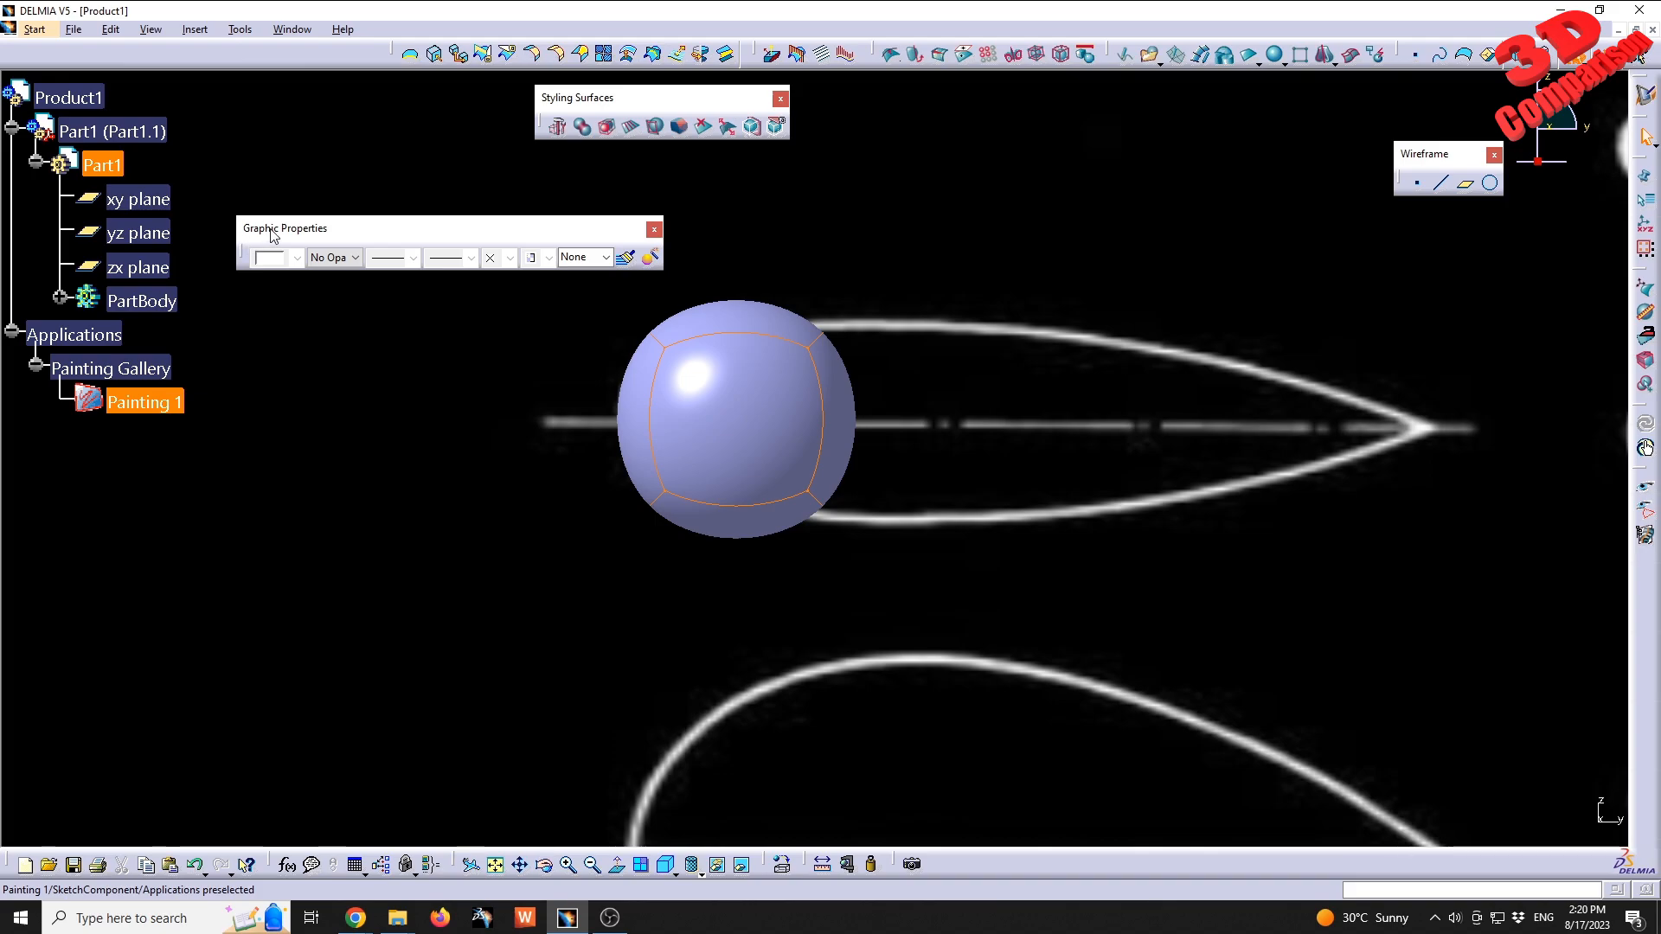
pyautogui.click(351, 257)
pyautogui.click(333, 313)
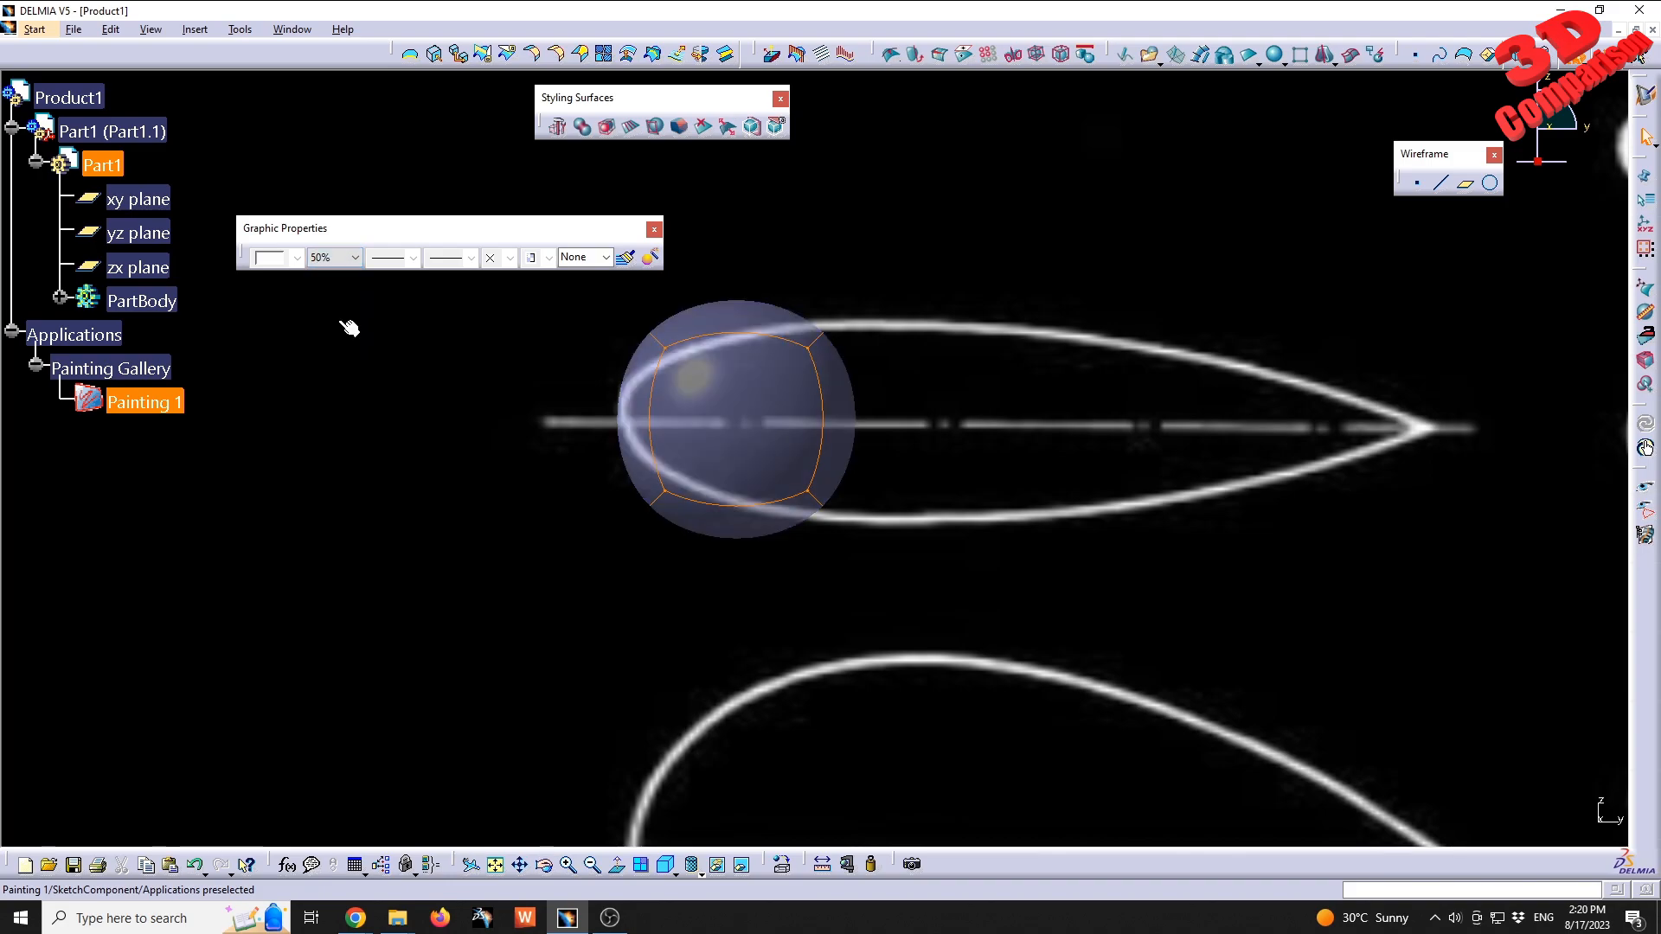
pyautogui.click(353, 258)
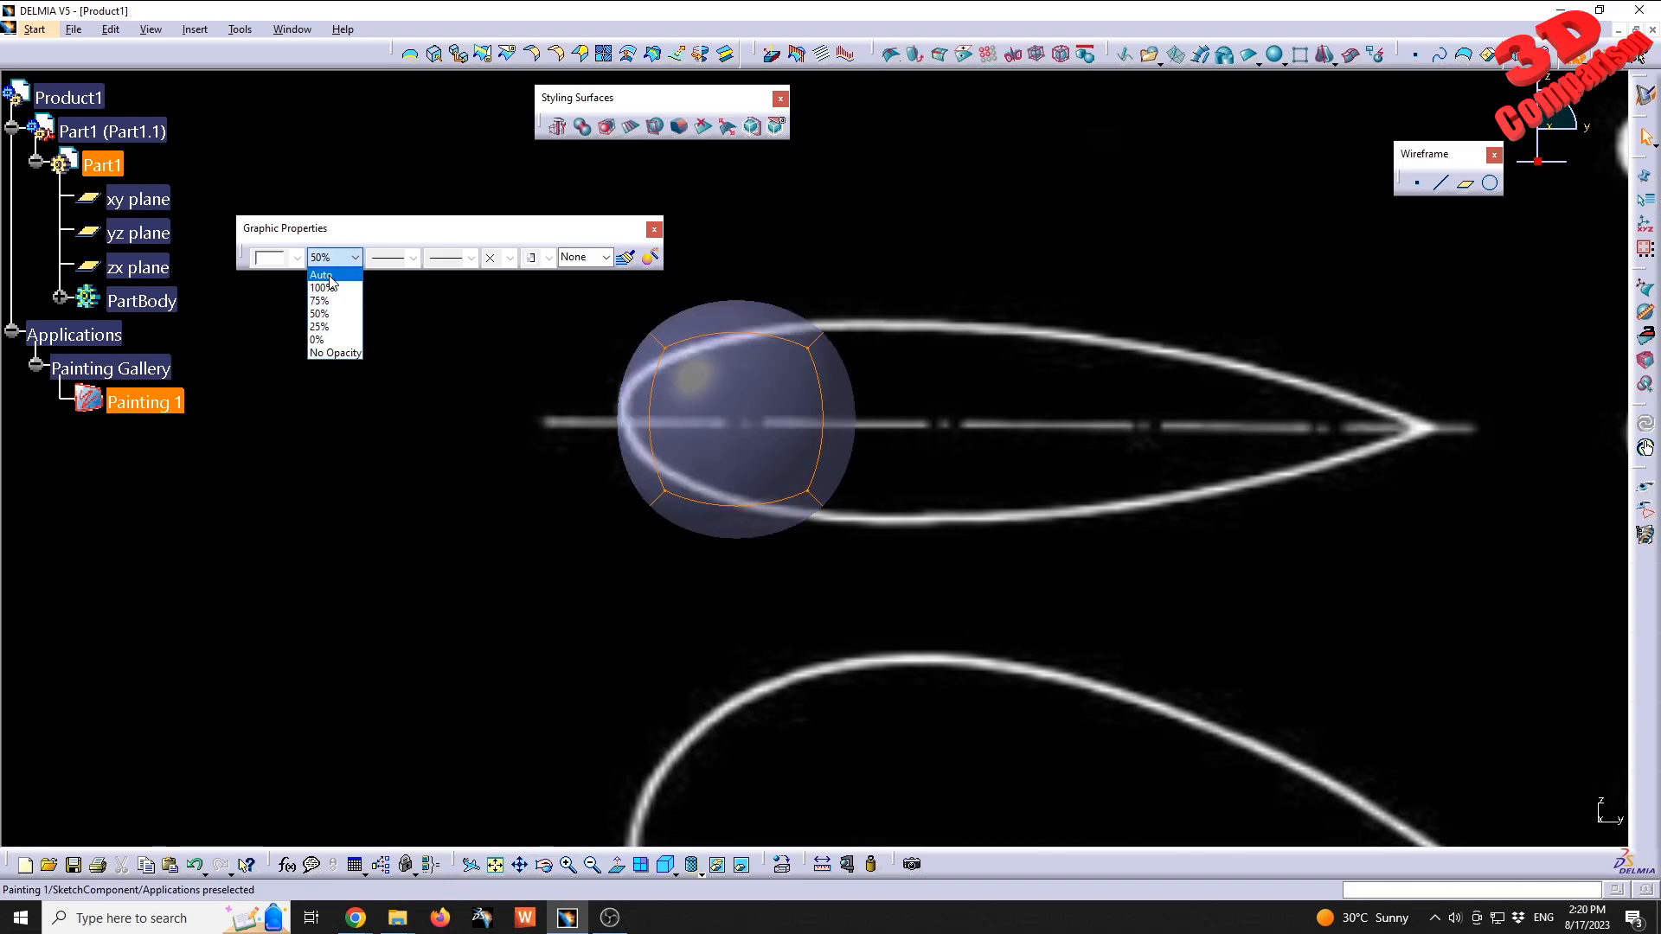
pyautogui.click(327, 312)
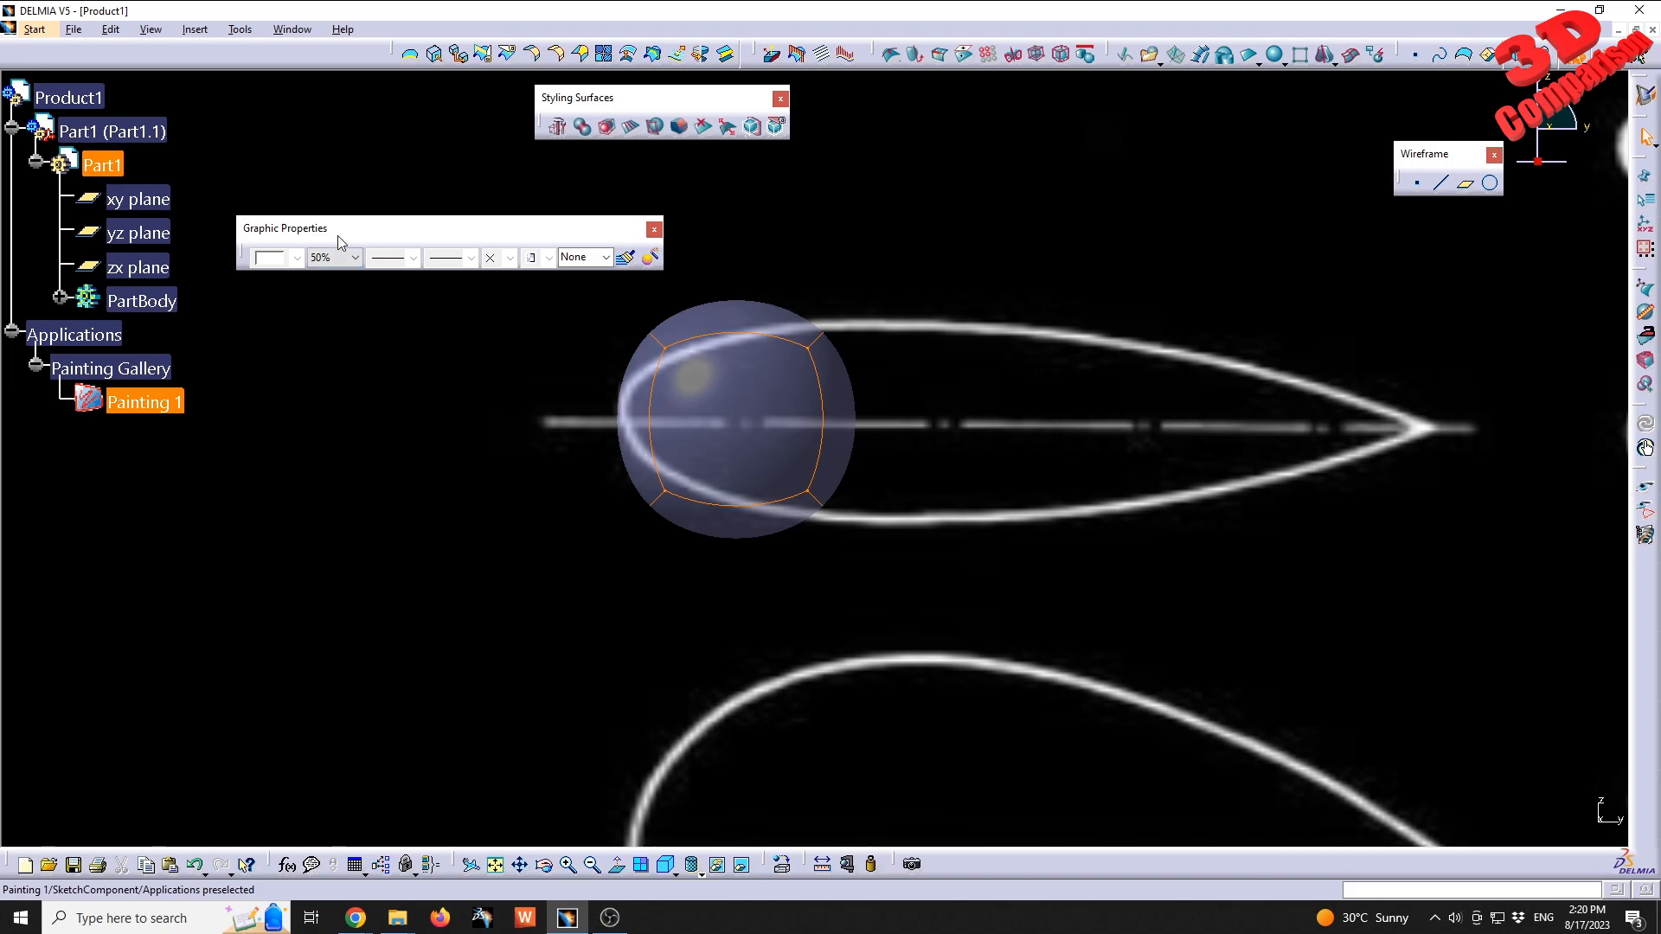
# - Hide and restore the Graphic Properties toolbar, and dock it back beside the other toolbars
pyautogui.click(654, 229)
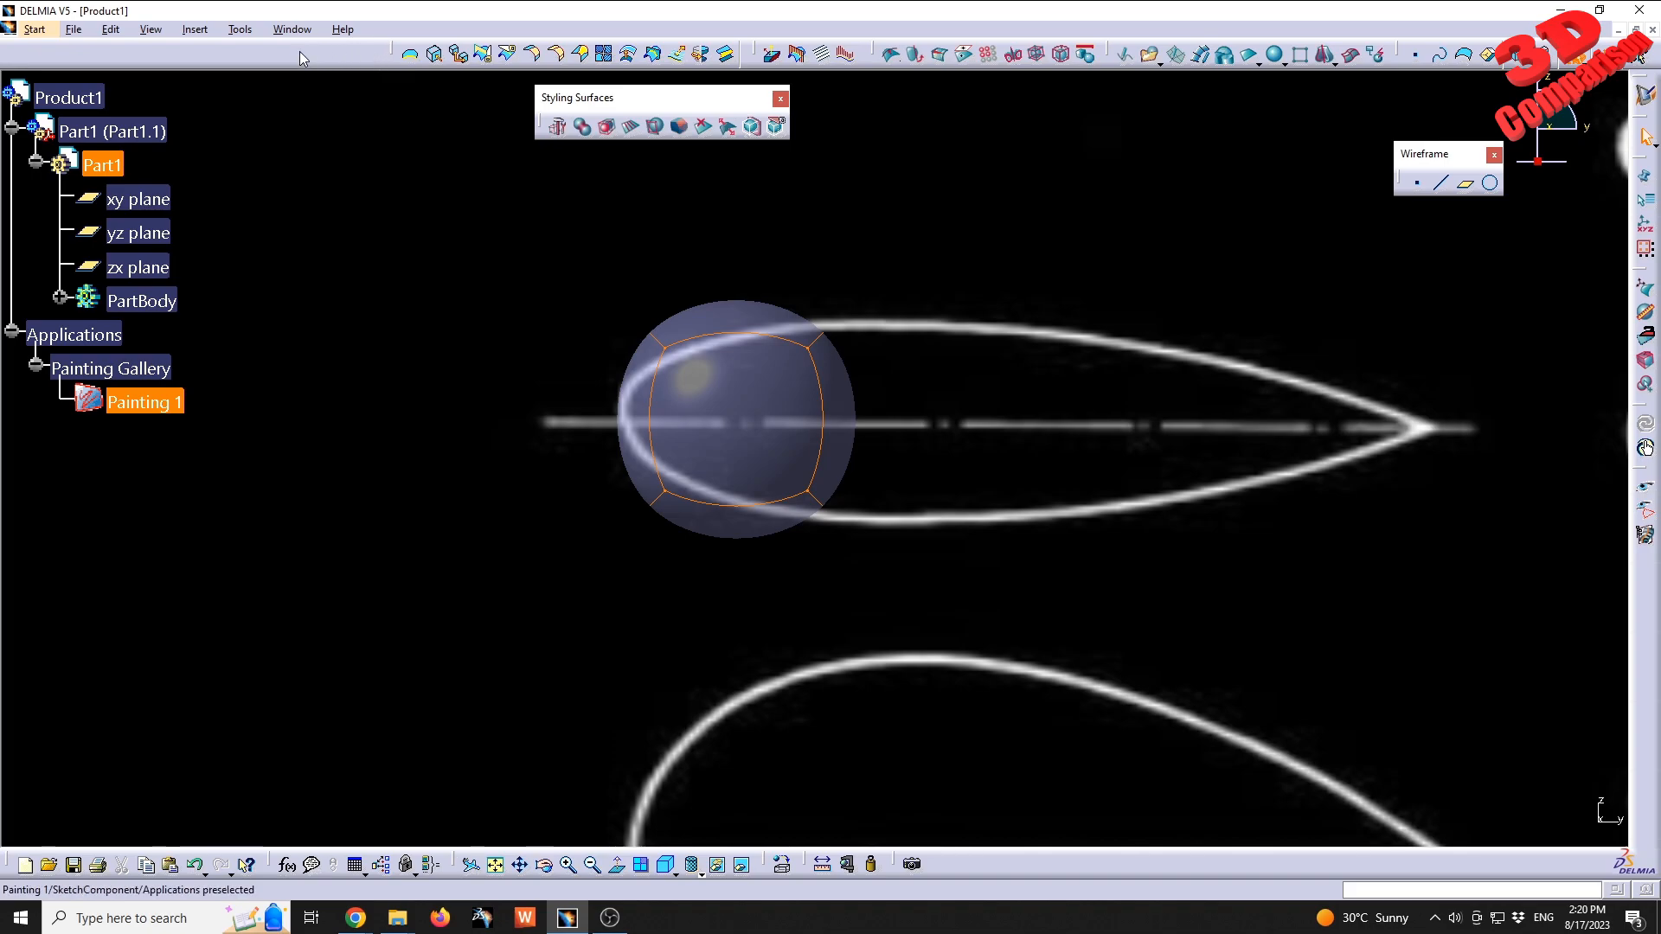
pyautogui.rightClick(1641, 586)
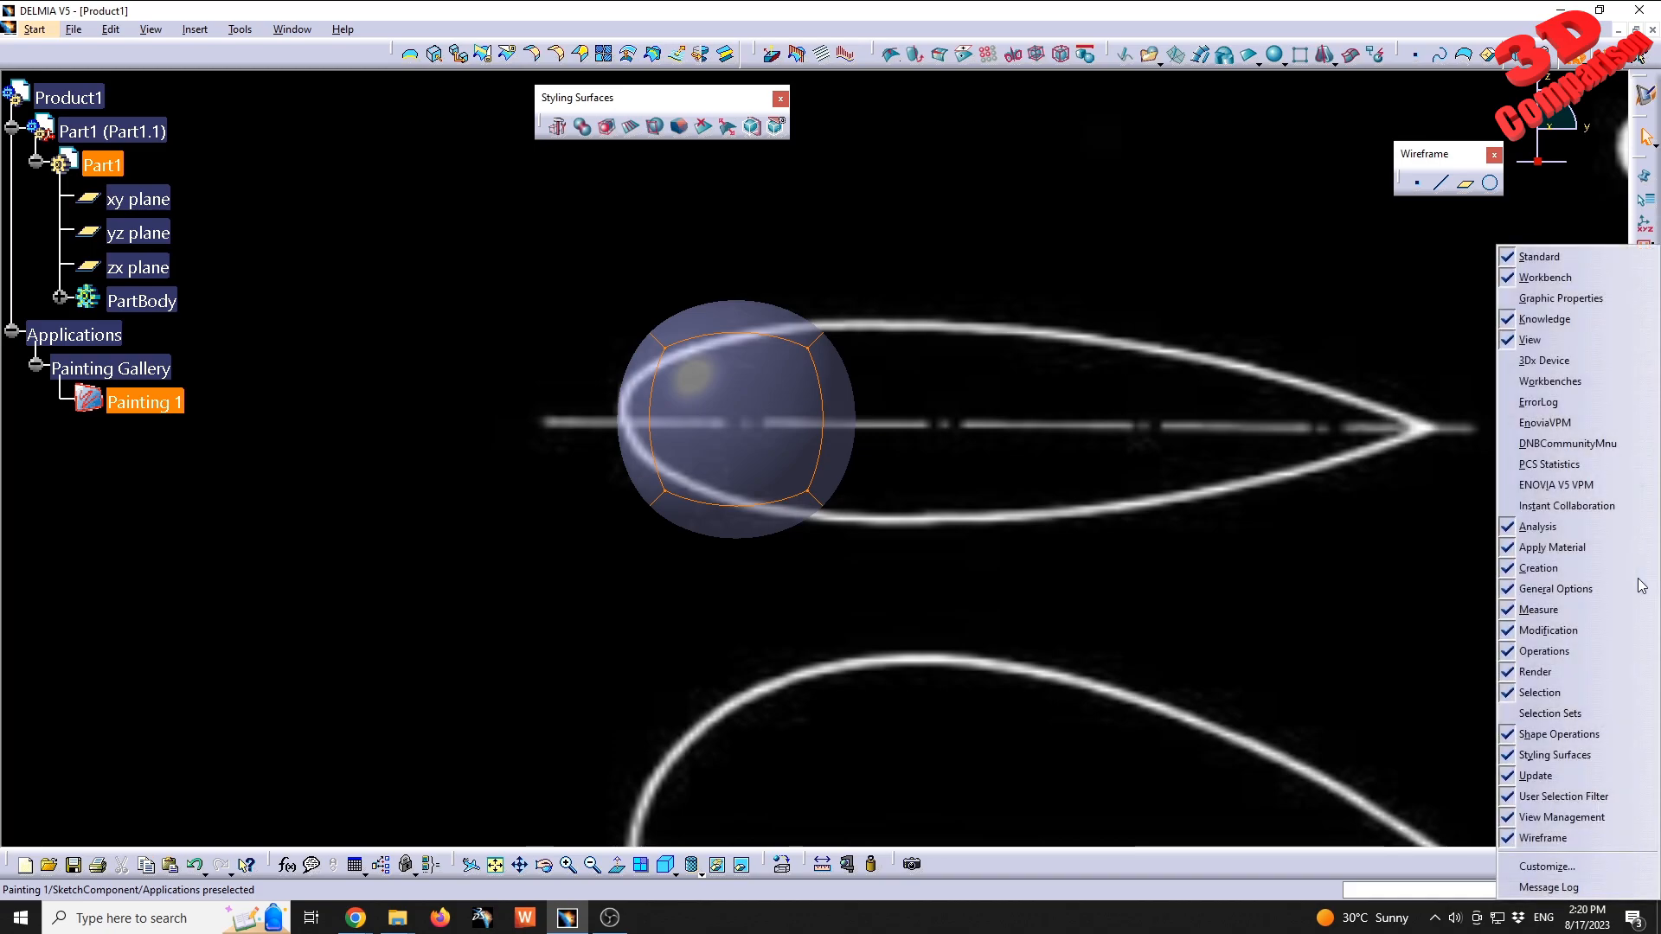
pyautogui.click(1591, 304)
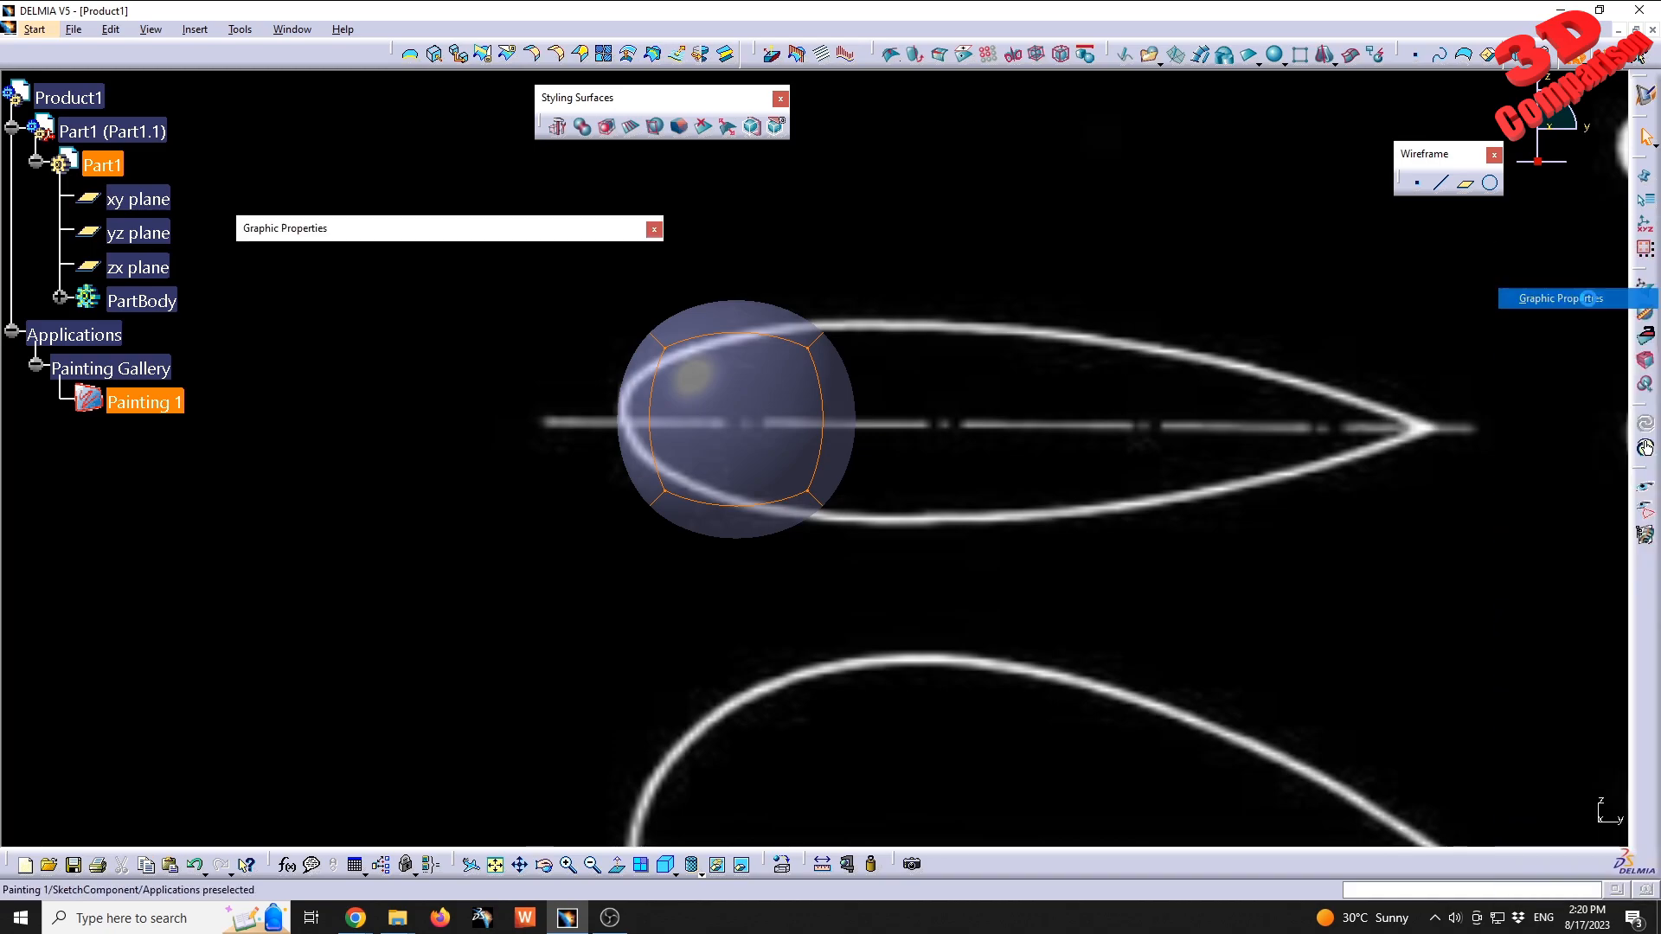
pyautogui.moveTo(975, 185); pyautogui.dragTo(977, 187)
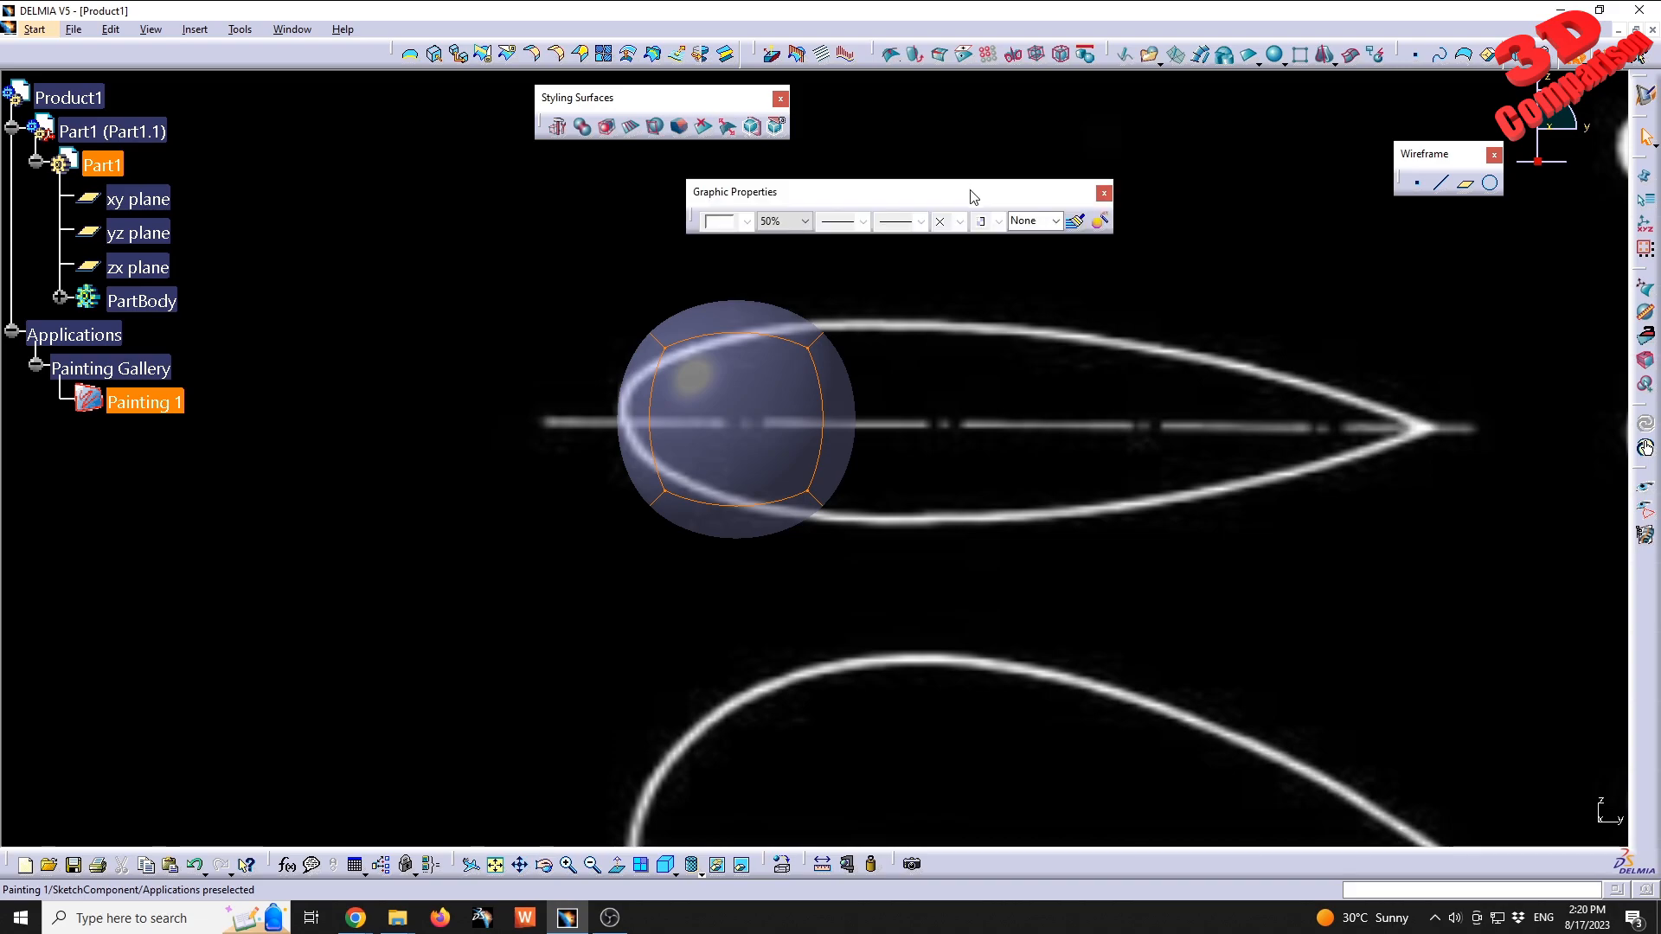
pyautogui.moveTo(321, 46); pyautogui.dragTo(322, 50)
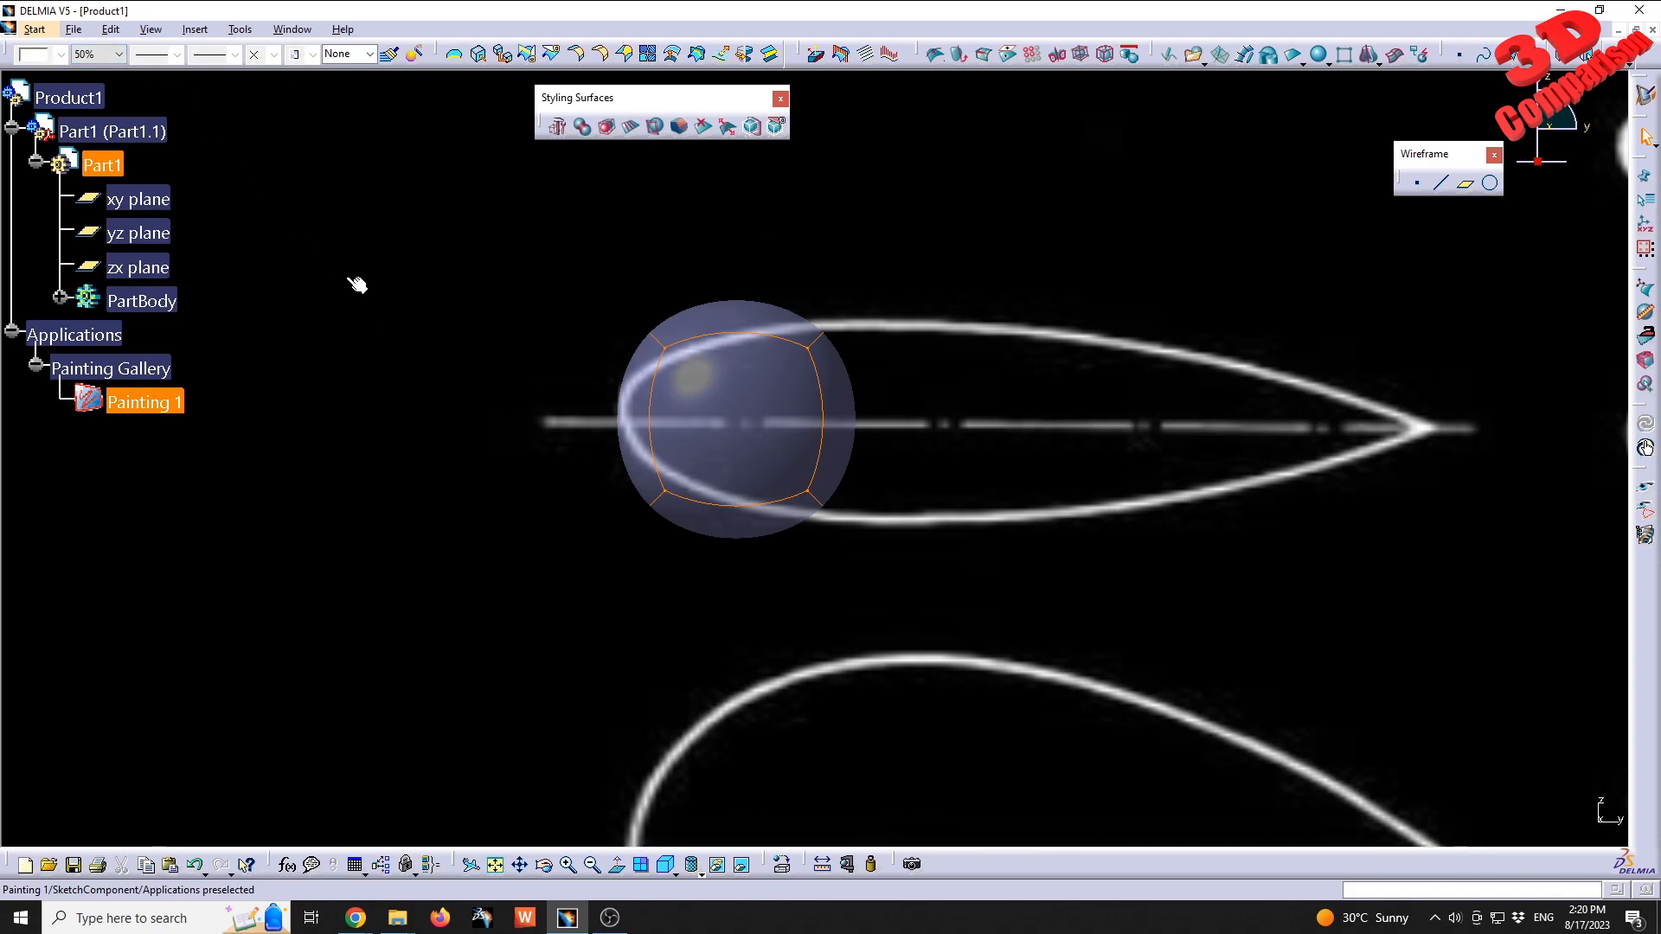
# - Try the subdivision surface's fill transparency at 130 in its graphic properties, and close them without applying
pyautogui.click(60, 297)
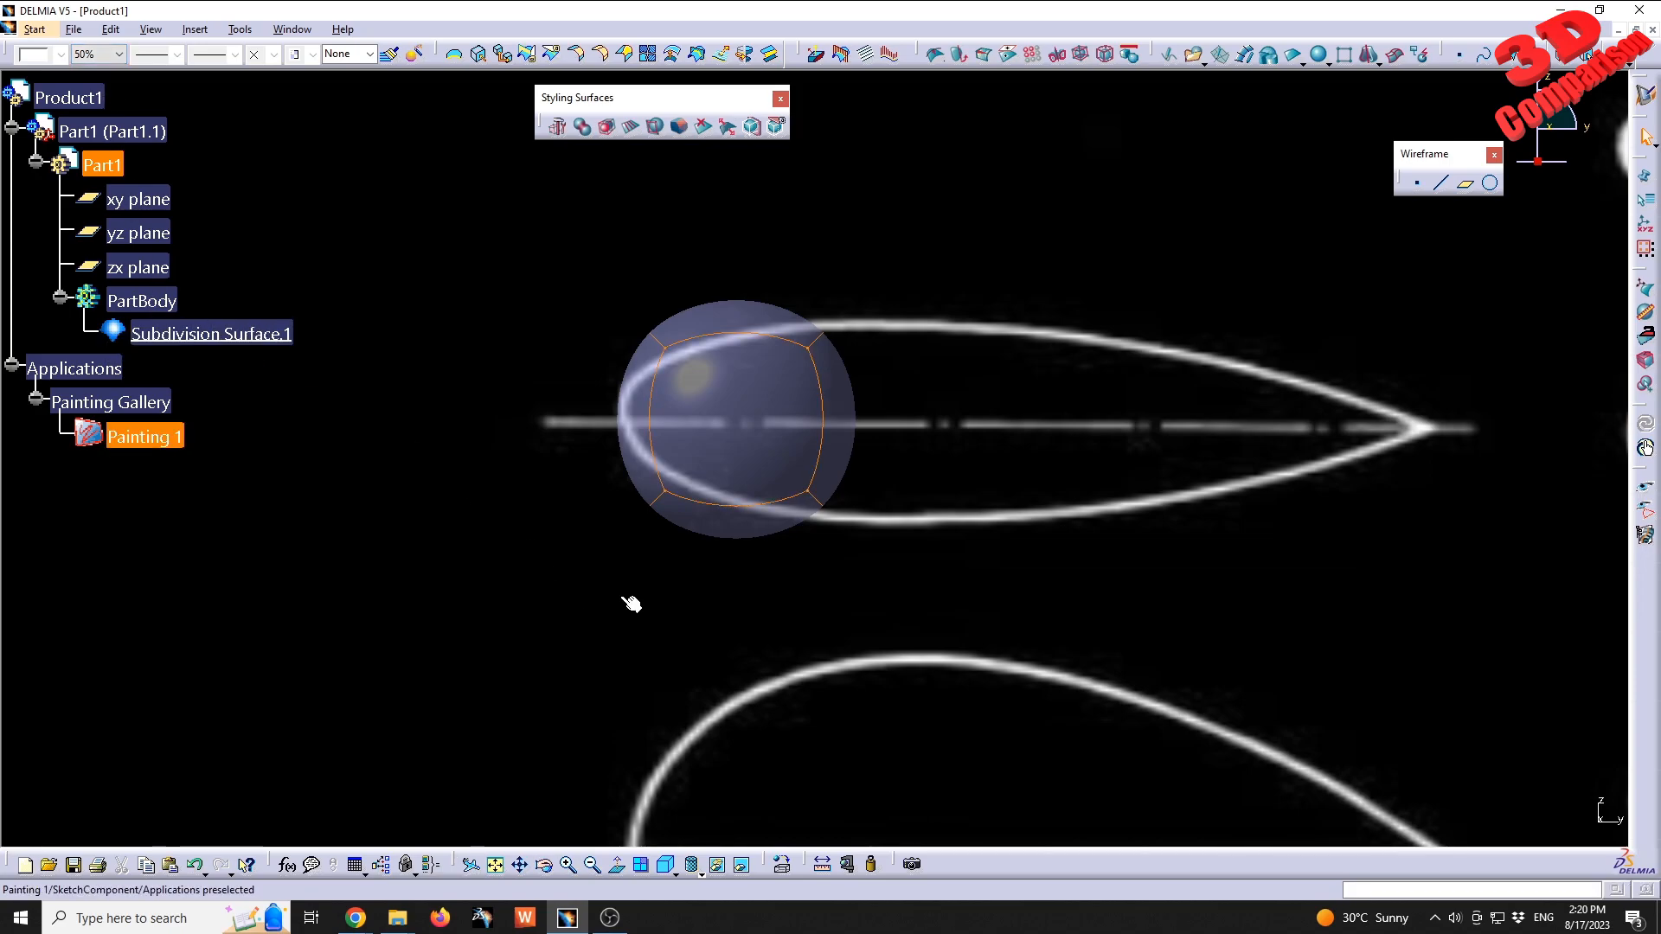
pyautogui.click(270, 336)
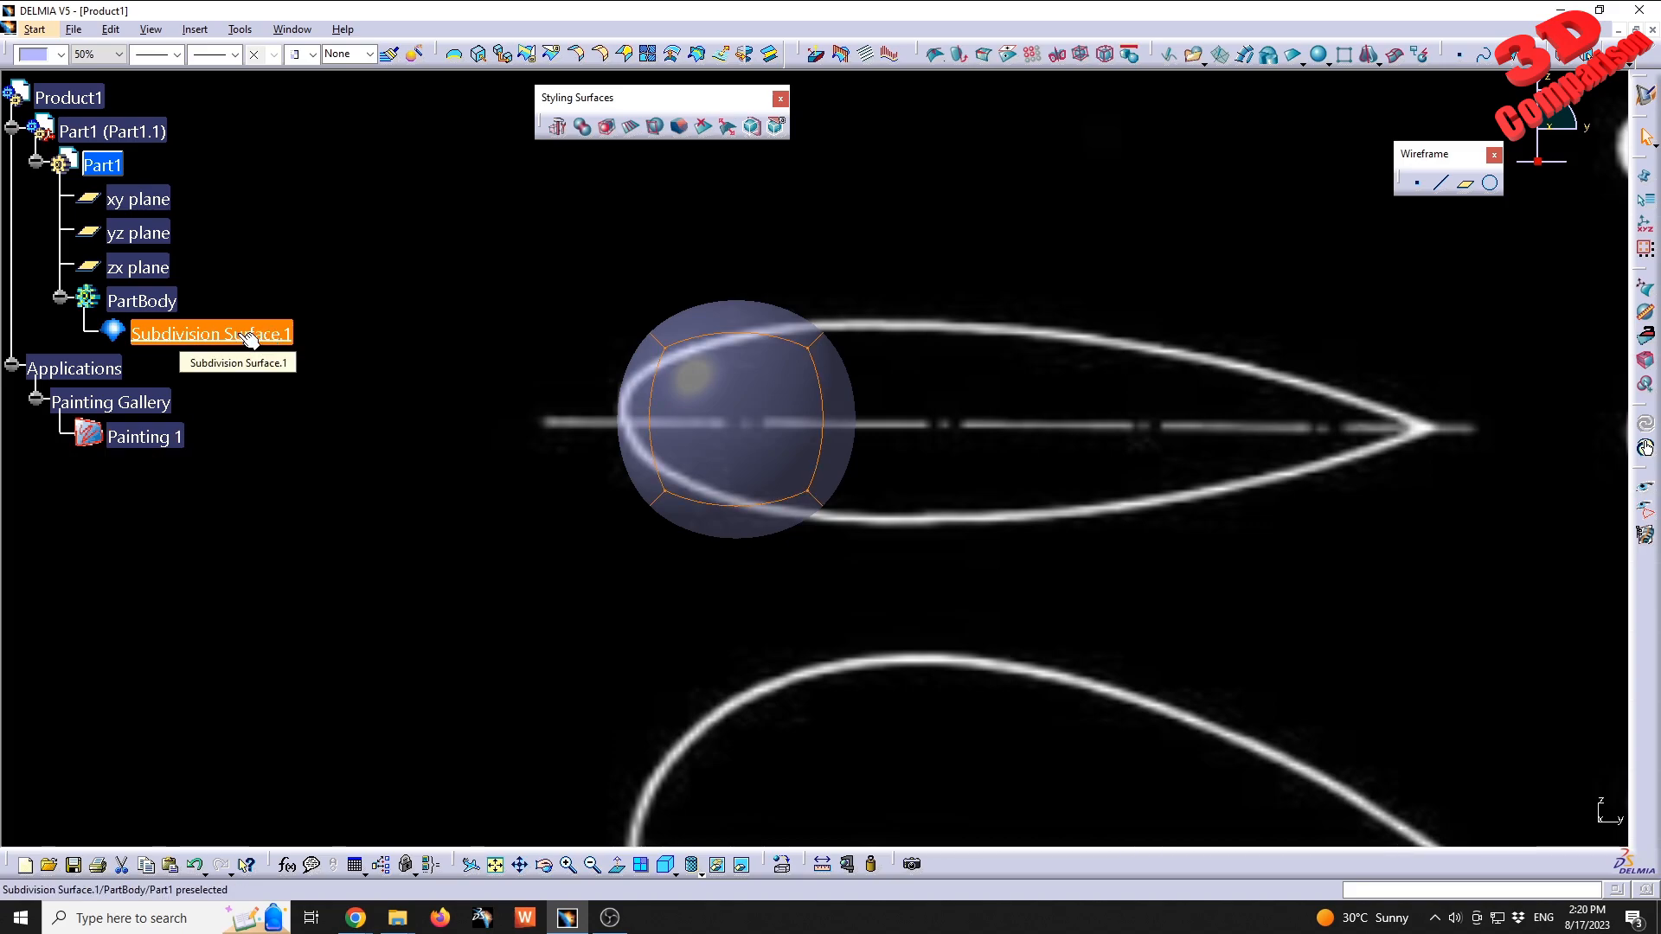
pyautogui.rightClick(250, 338)
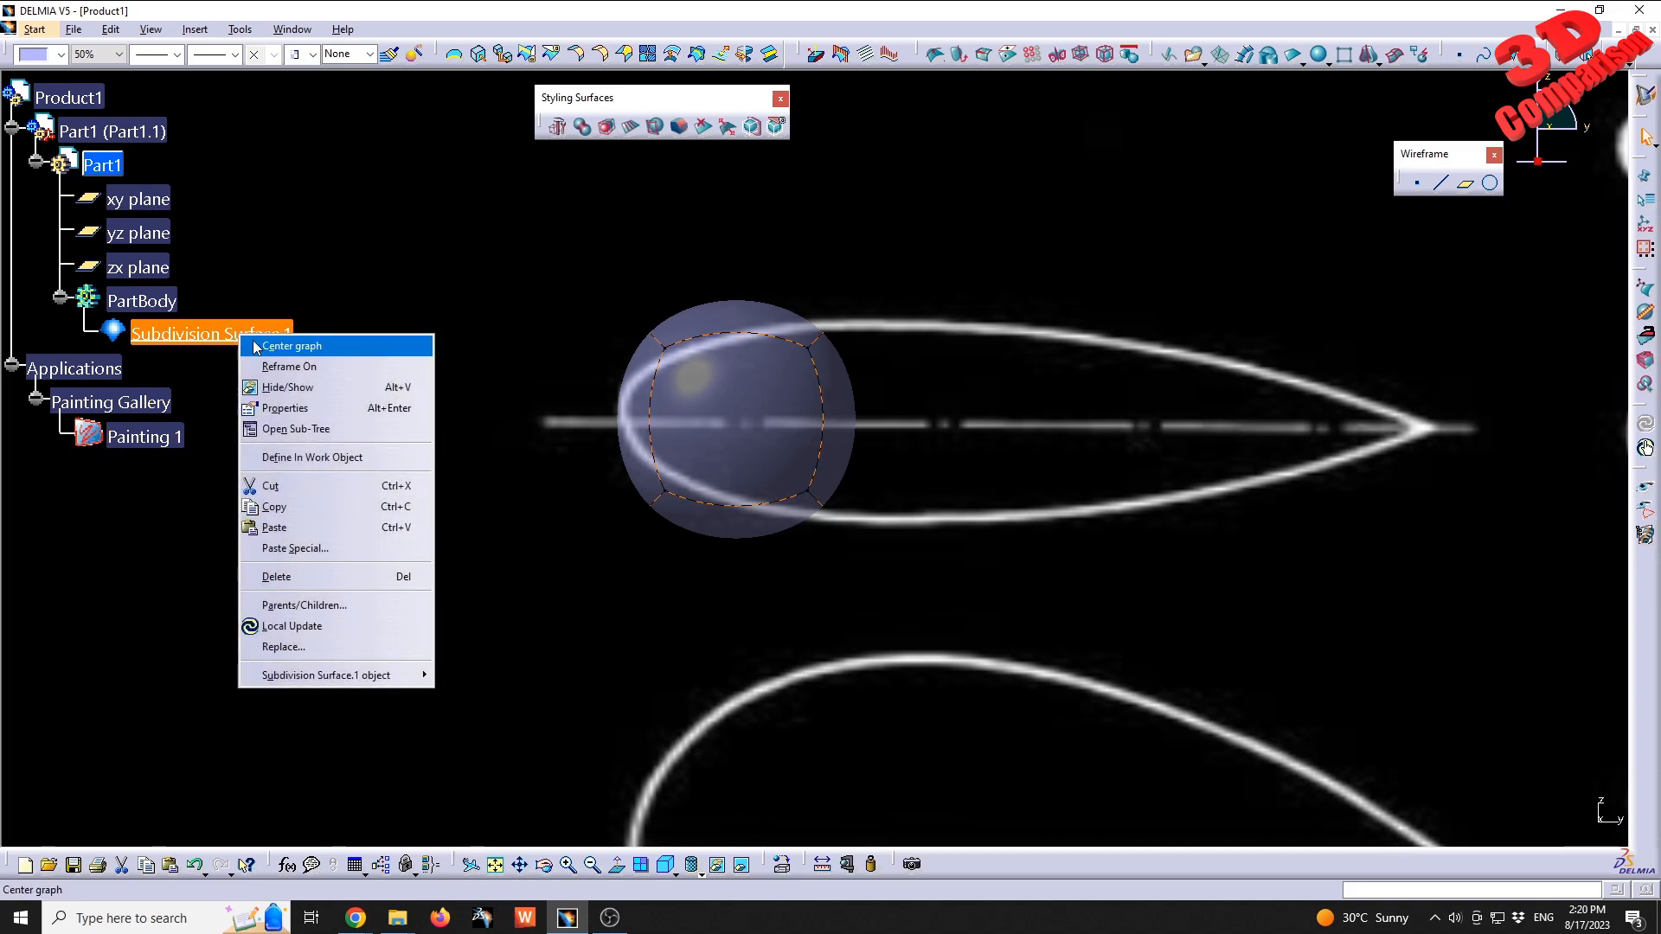
pyautogui.click(335, 407)
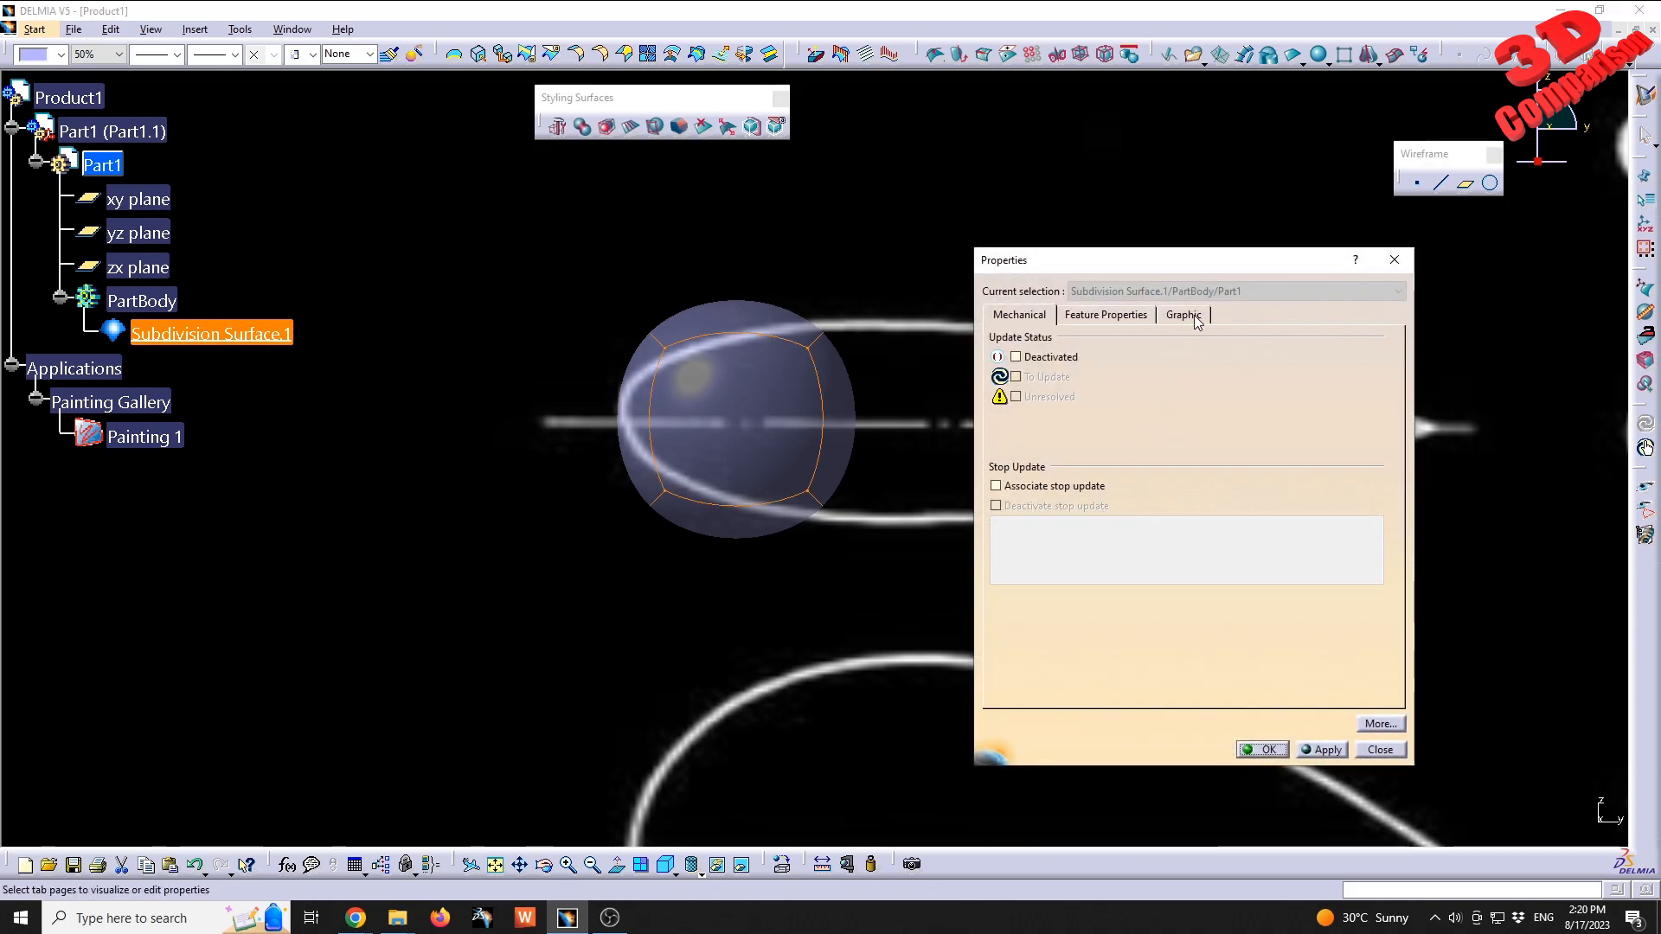
pyautogui.click(1193, 317)
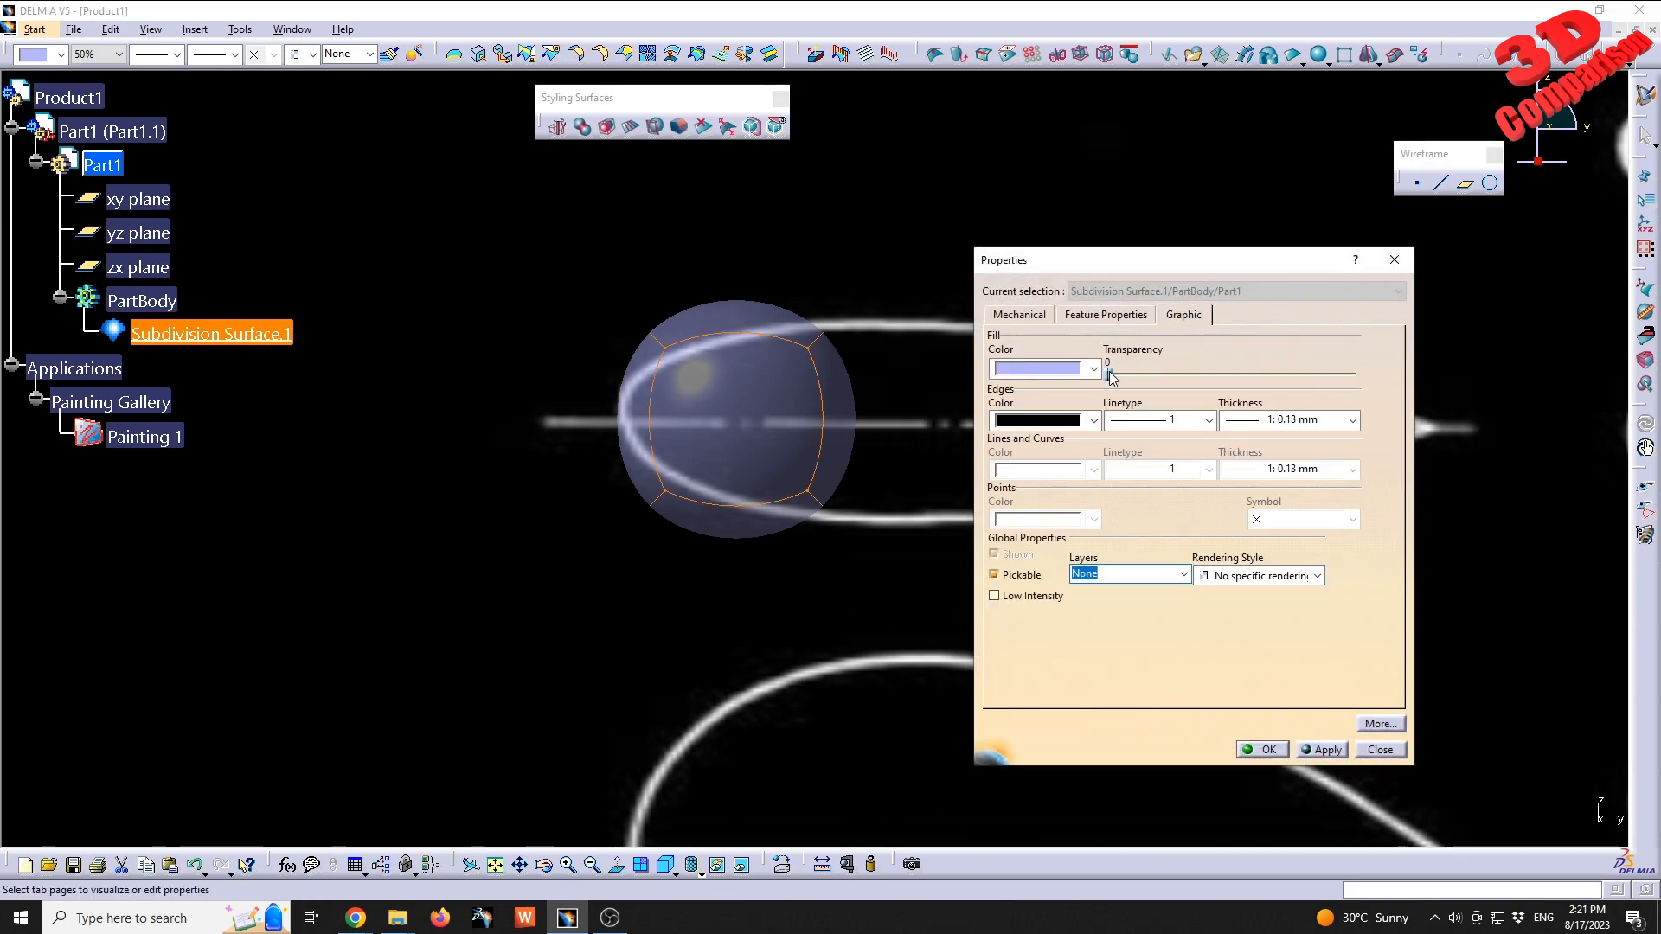
pyautogui.moveTo(1109, 373); pyautogui.dragTo(1237, 375)
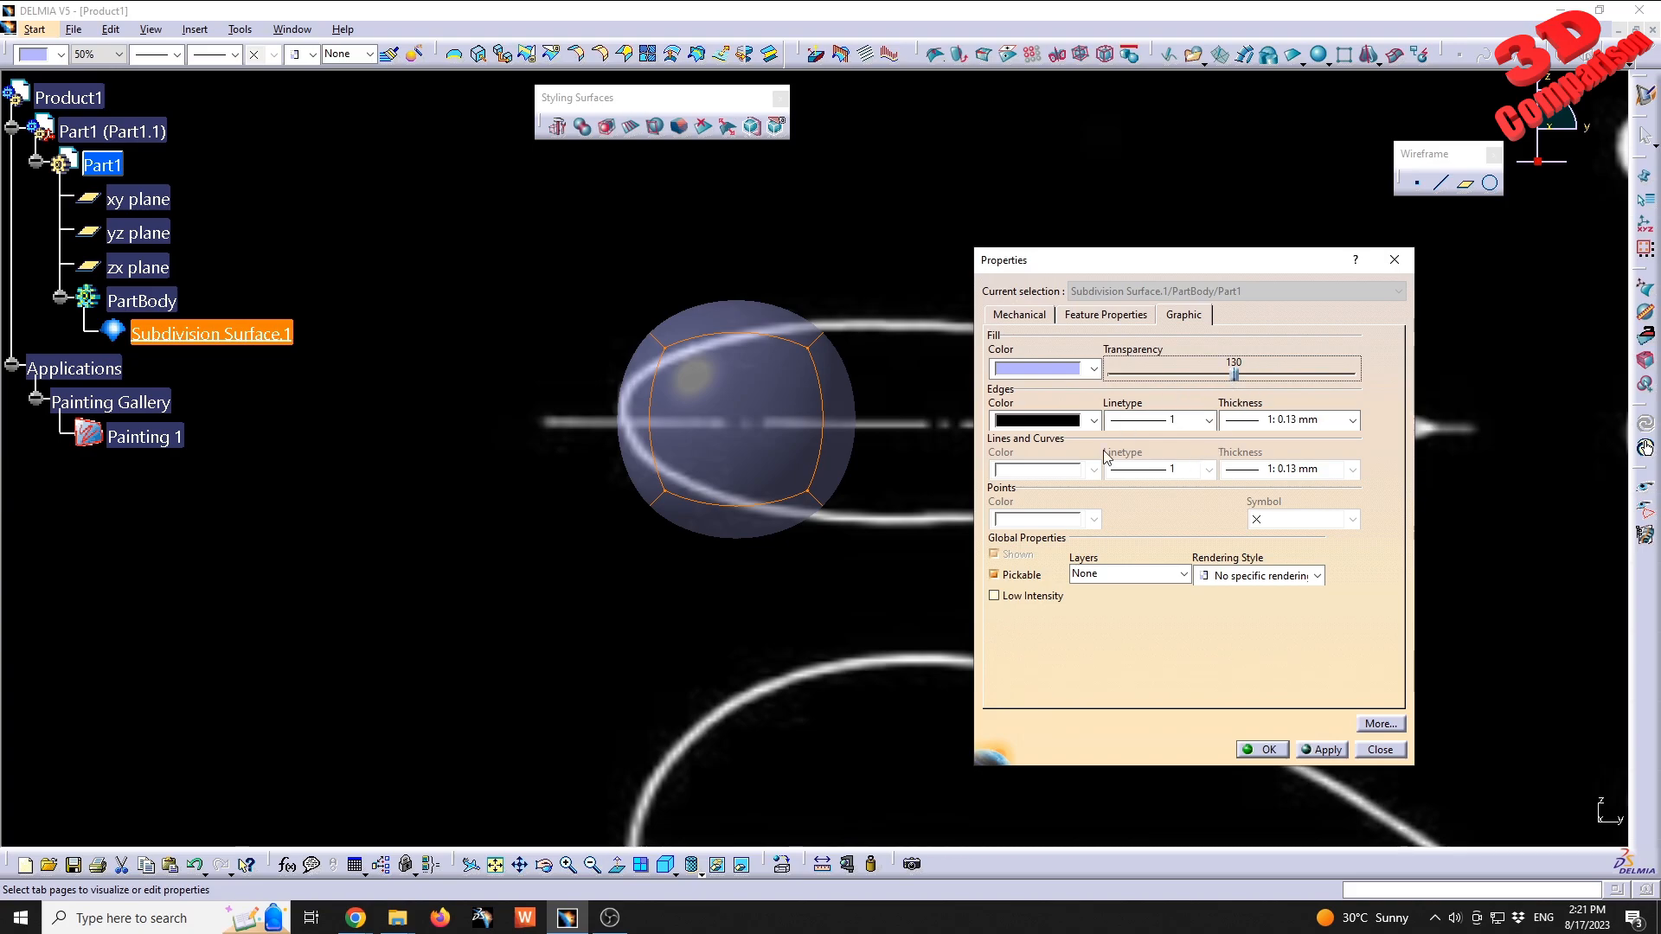
pyautogui.click(1391, 751)
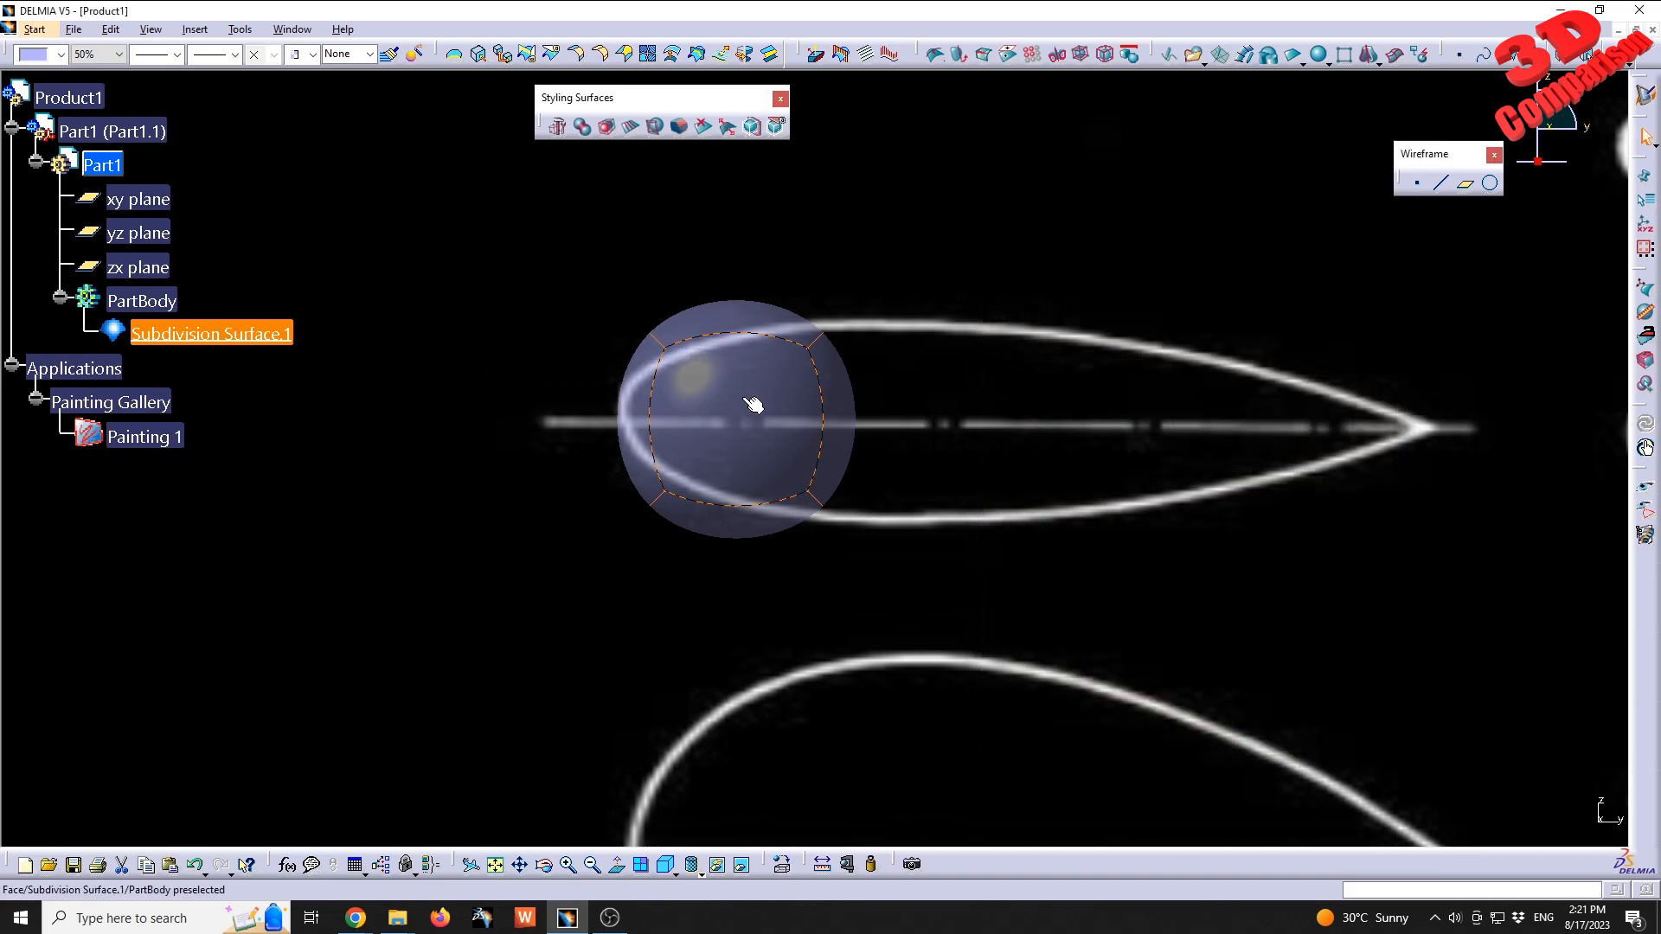
# - Open the sphere for editing, trap-select the four rear vertices of its mesh cage and check the selection in 3D
pyautogui.click(810, 484)
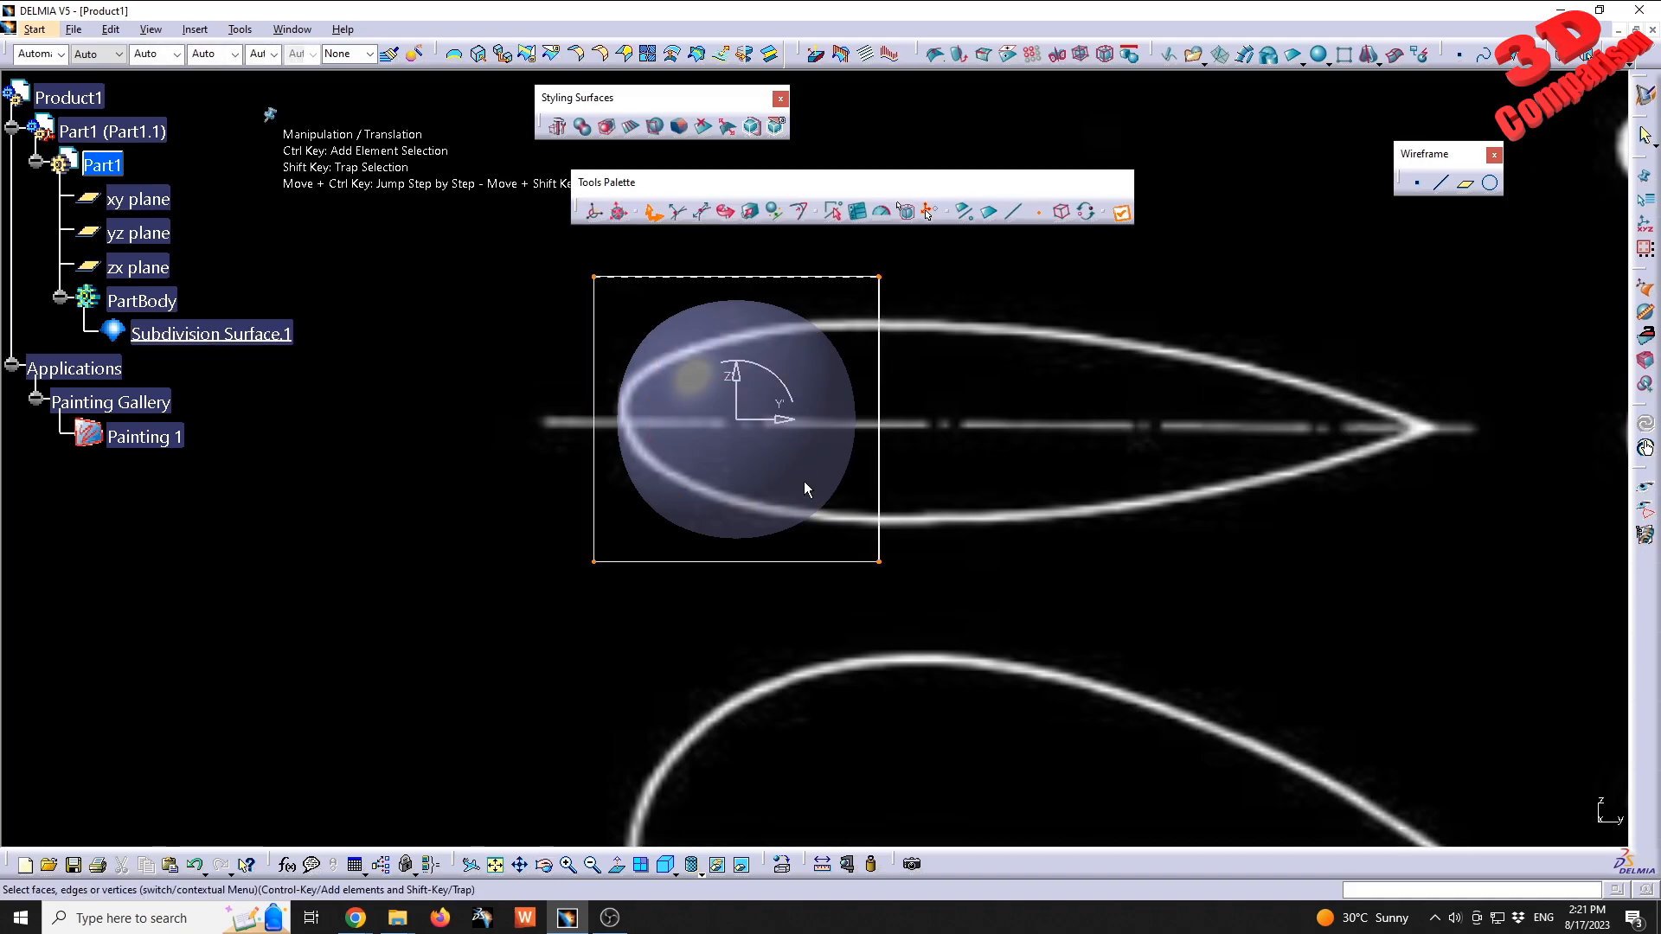
pyautogui.moveTo(836, 348); pyautogui.dragTo(749, 386, button='middle')
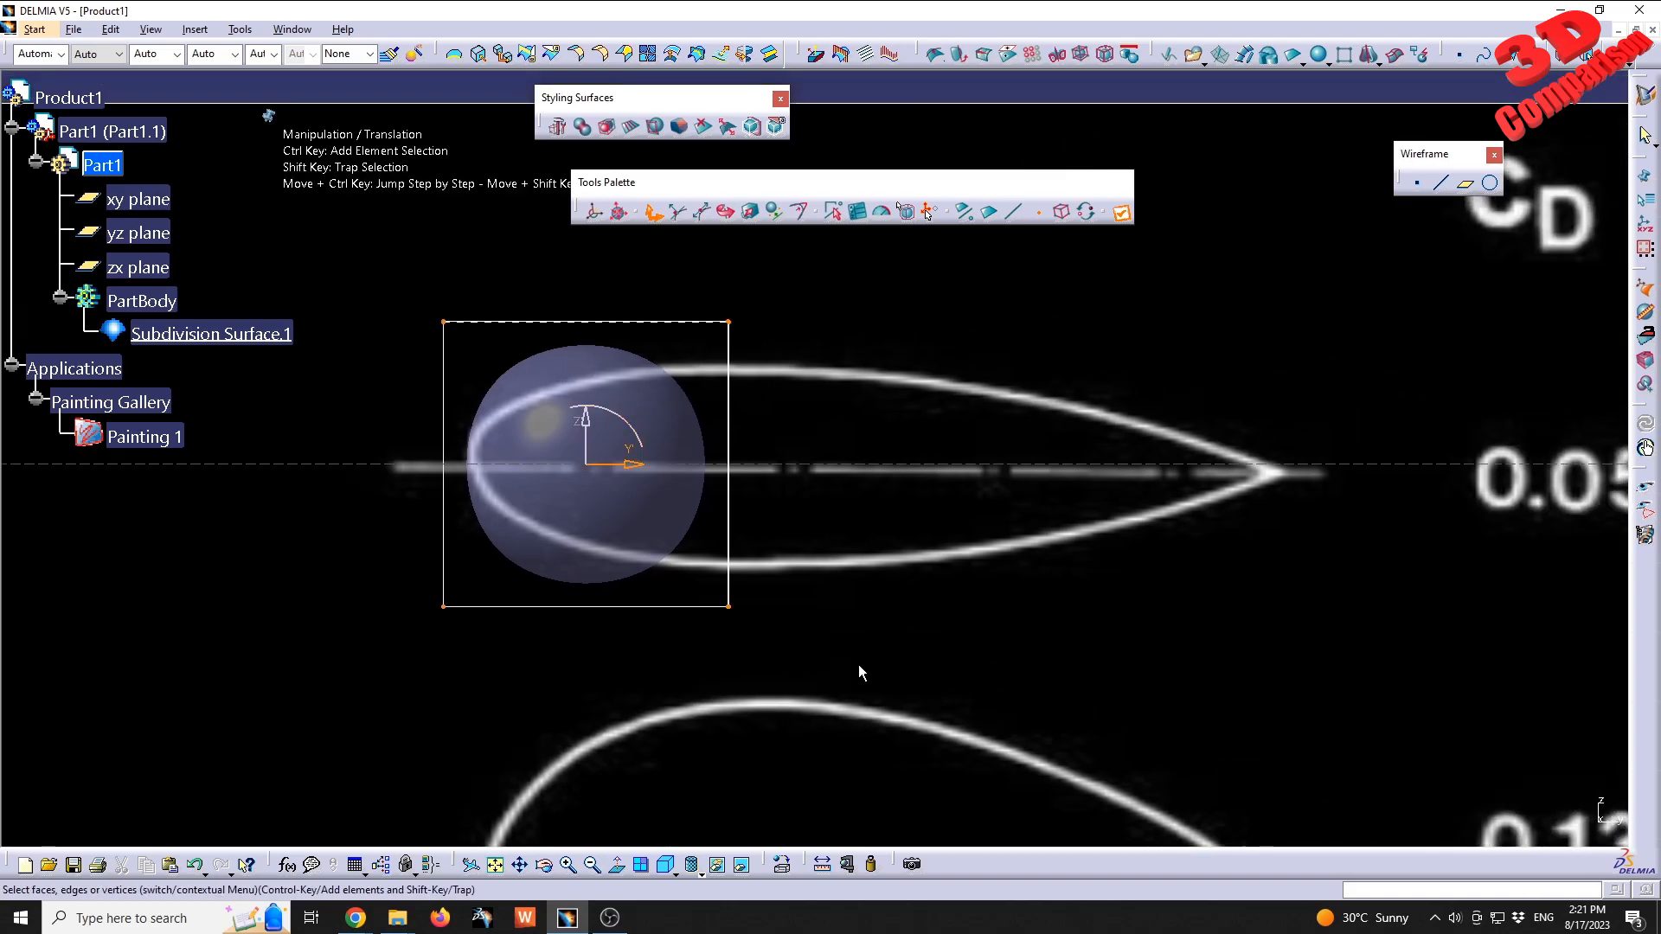
pyautogui.moveTo(1024, 768); pyautogui.dragTo(713, 270)
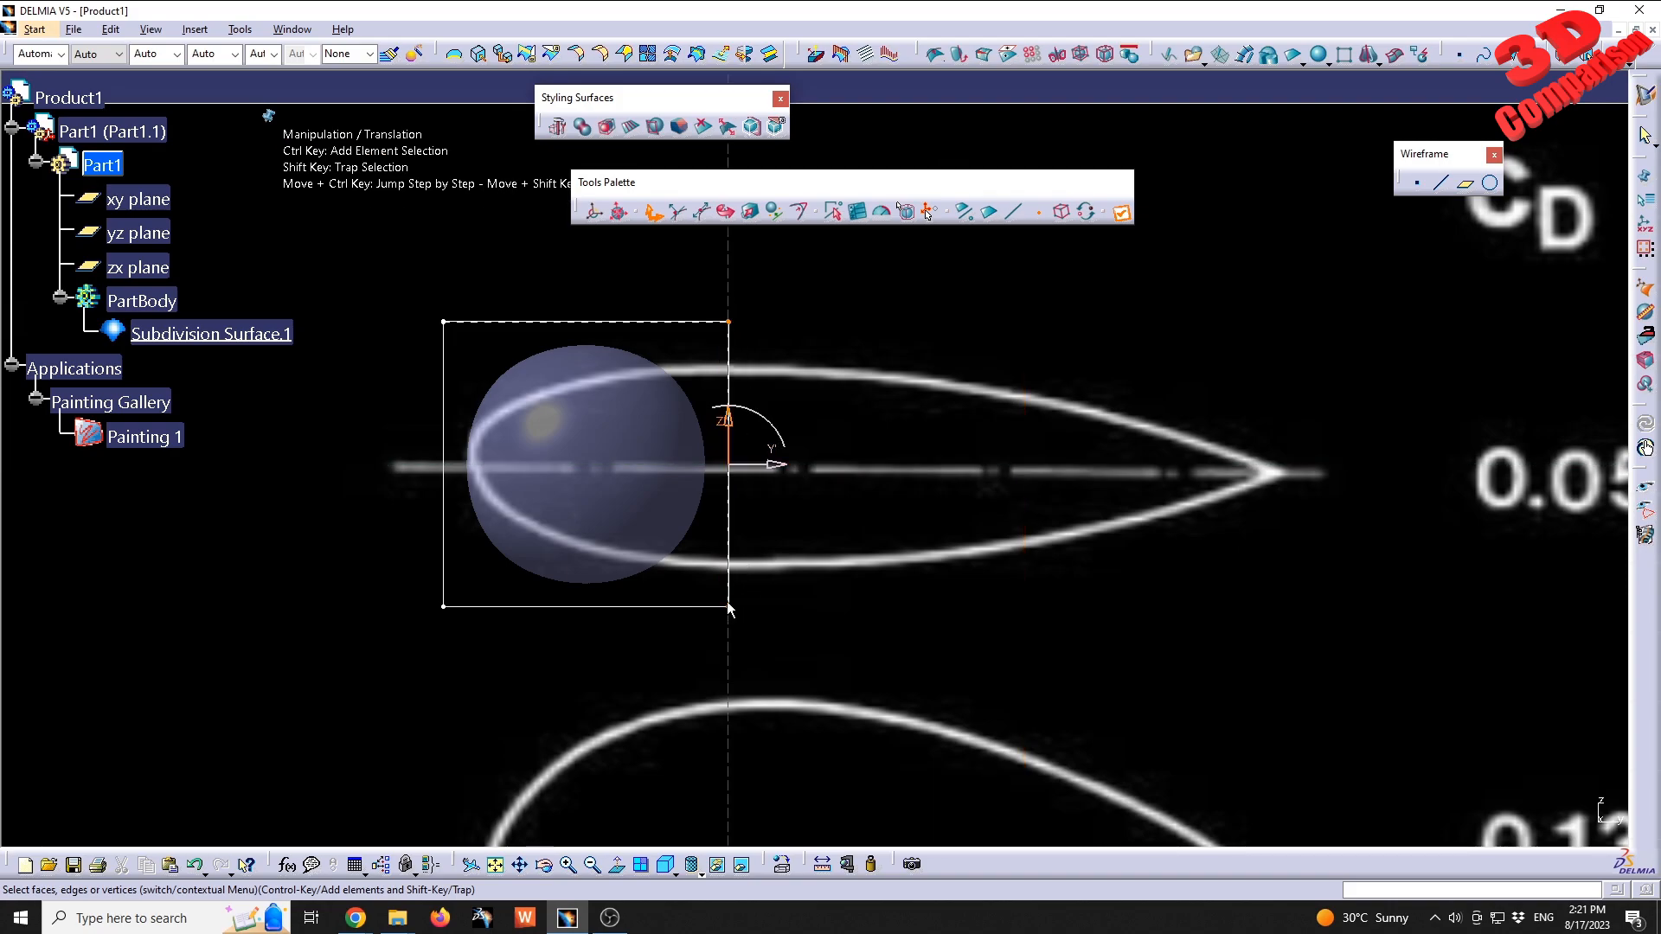
pyautogui.moveTo(792, 321); pyautogui.dragTo(761, 363, button='middle')
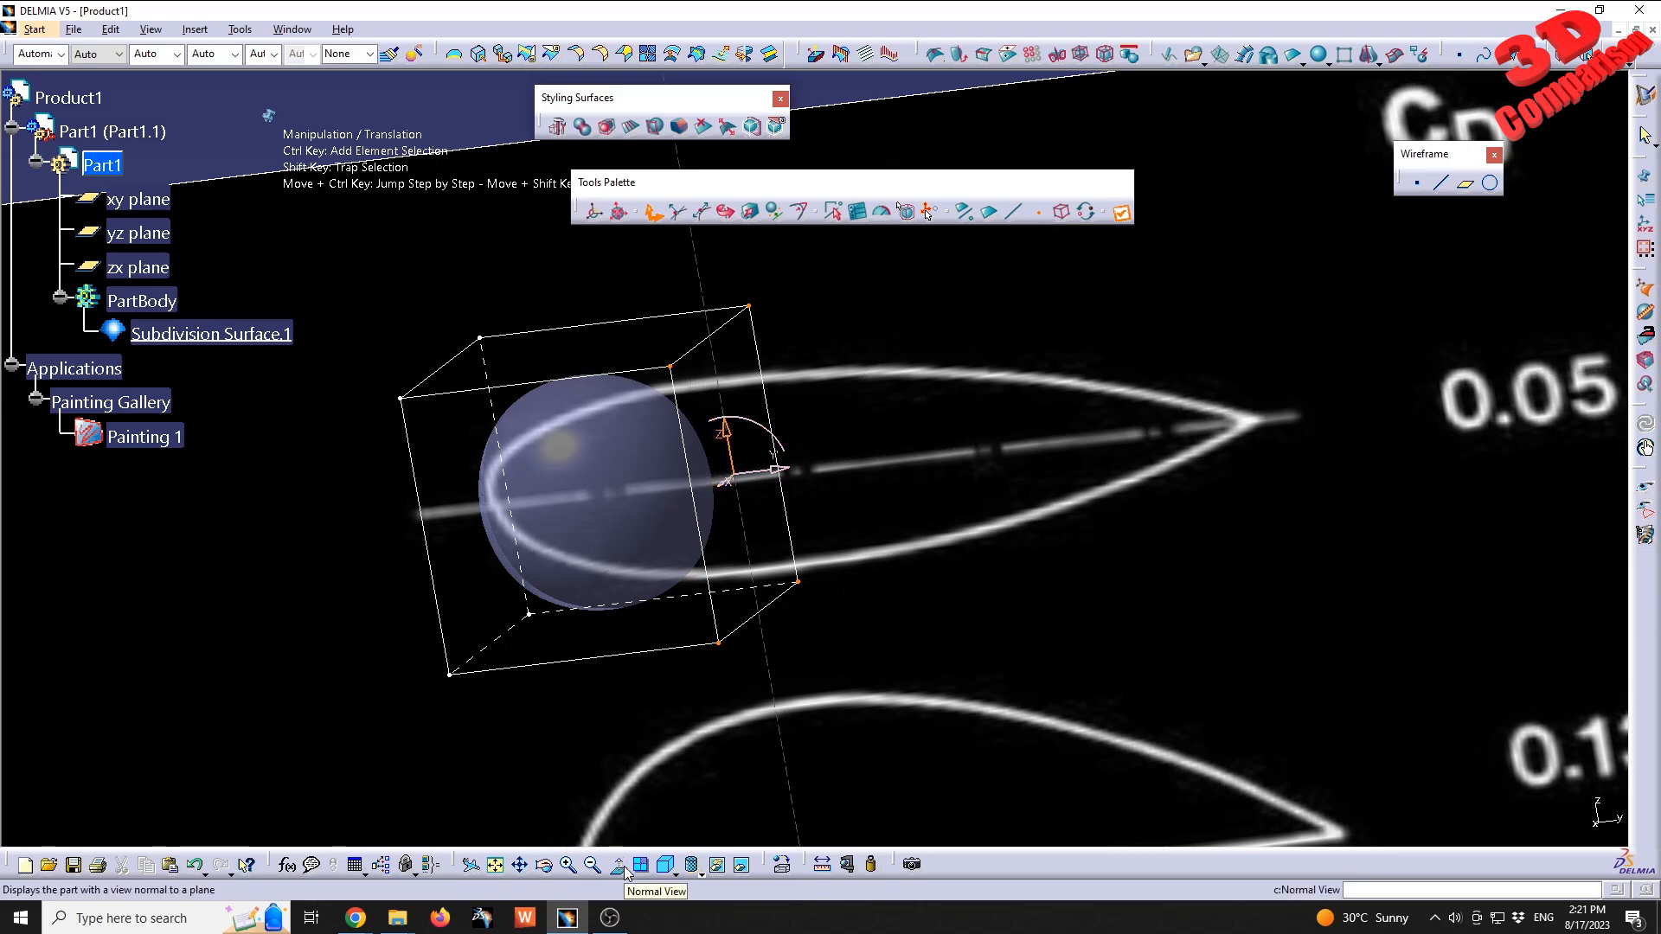
pyautogui.click(677, 872)
pyautogui.click(695, 744)
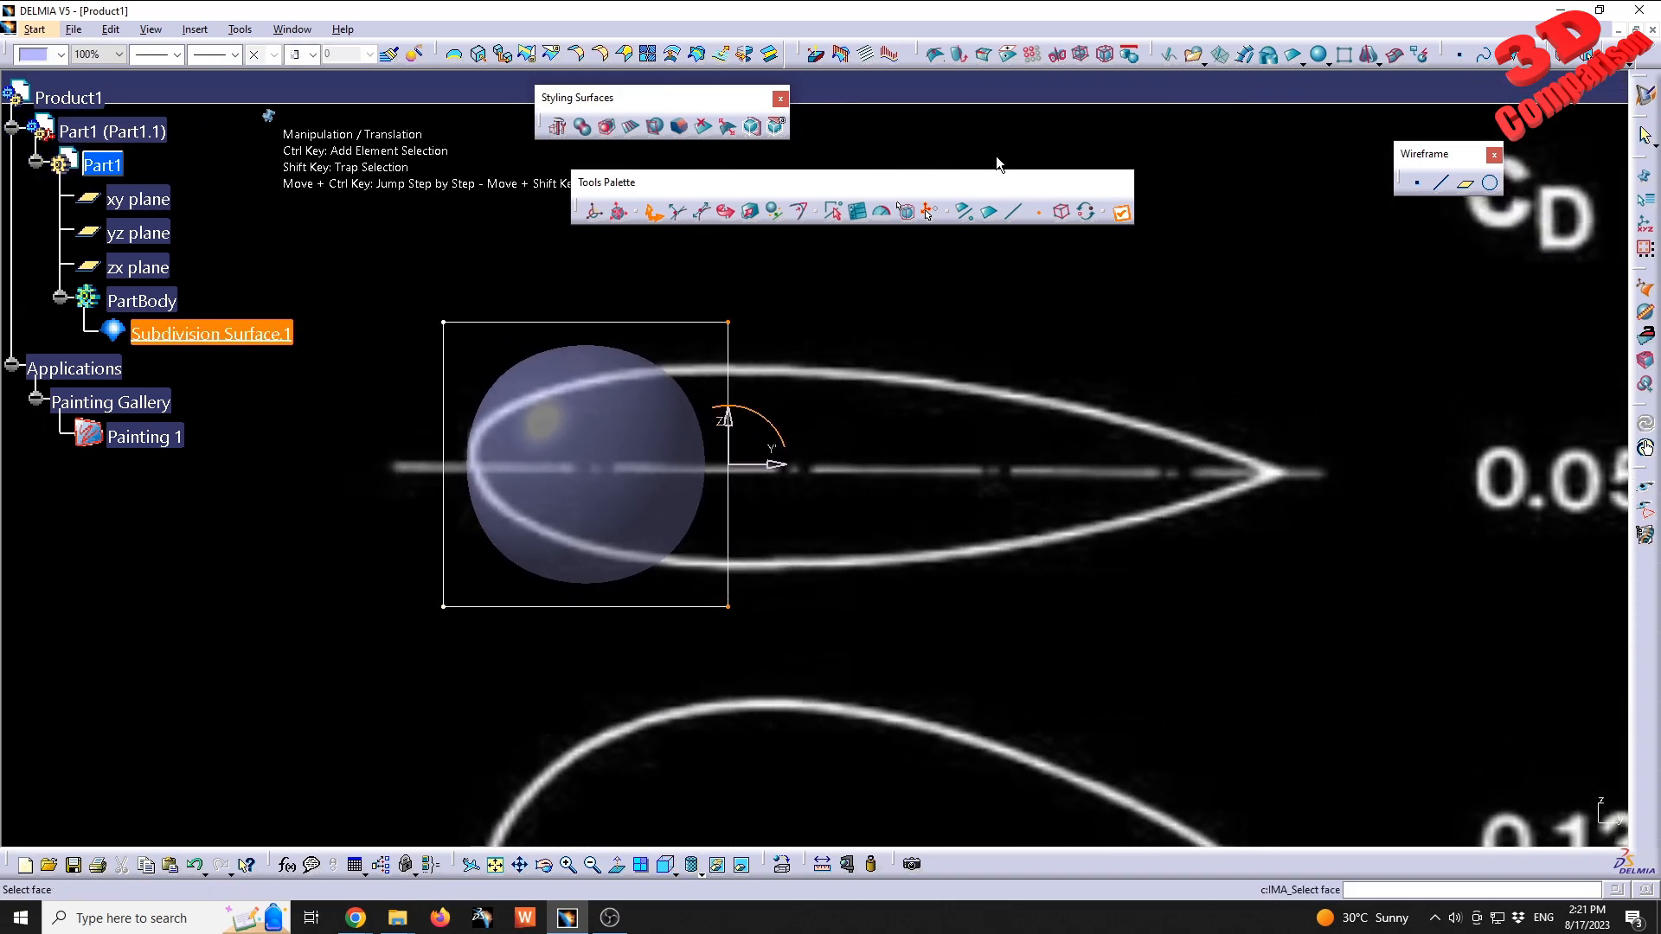
# - Try to move the cage's single upper rear corner vertex freely in the side plane, and undo the moves
pyautogui.click(727, 322)
pyautogui.moveTo(1041, 90); pyautogui.dragTo(809, 309)
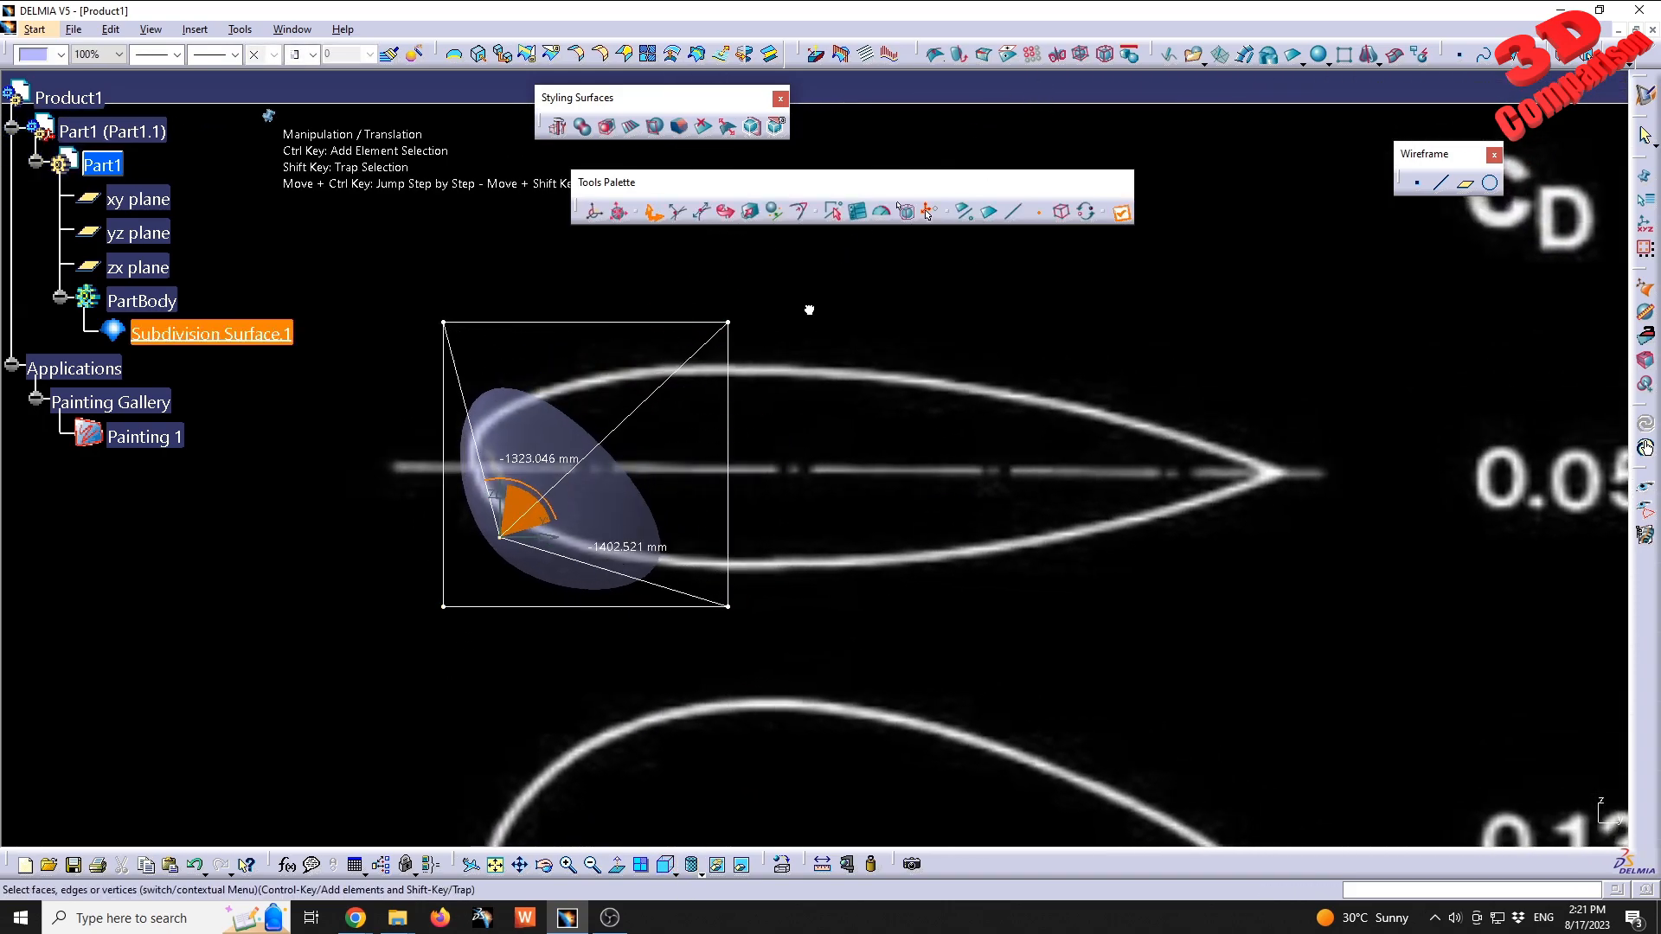
pyautogui.hotkey('ctrl', 'z')
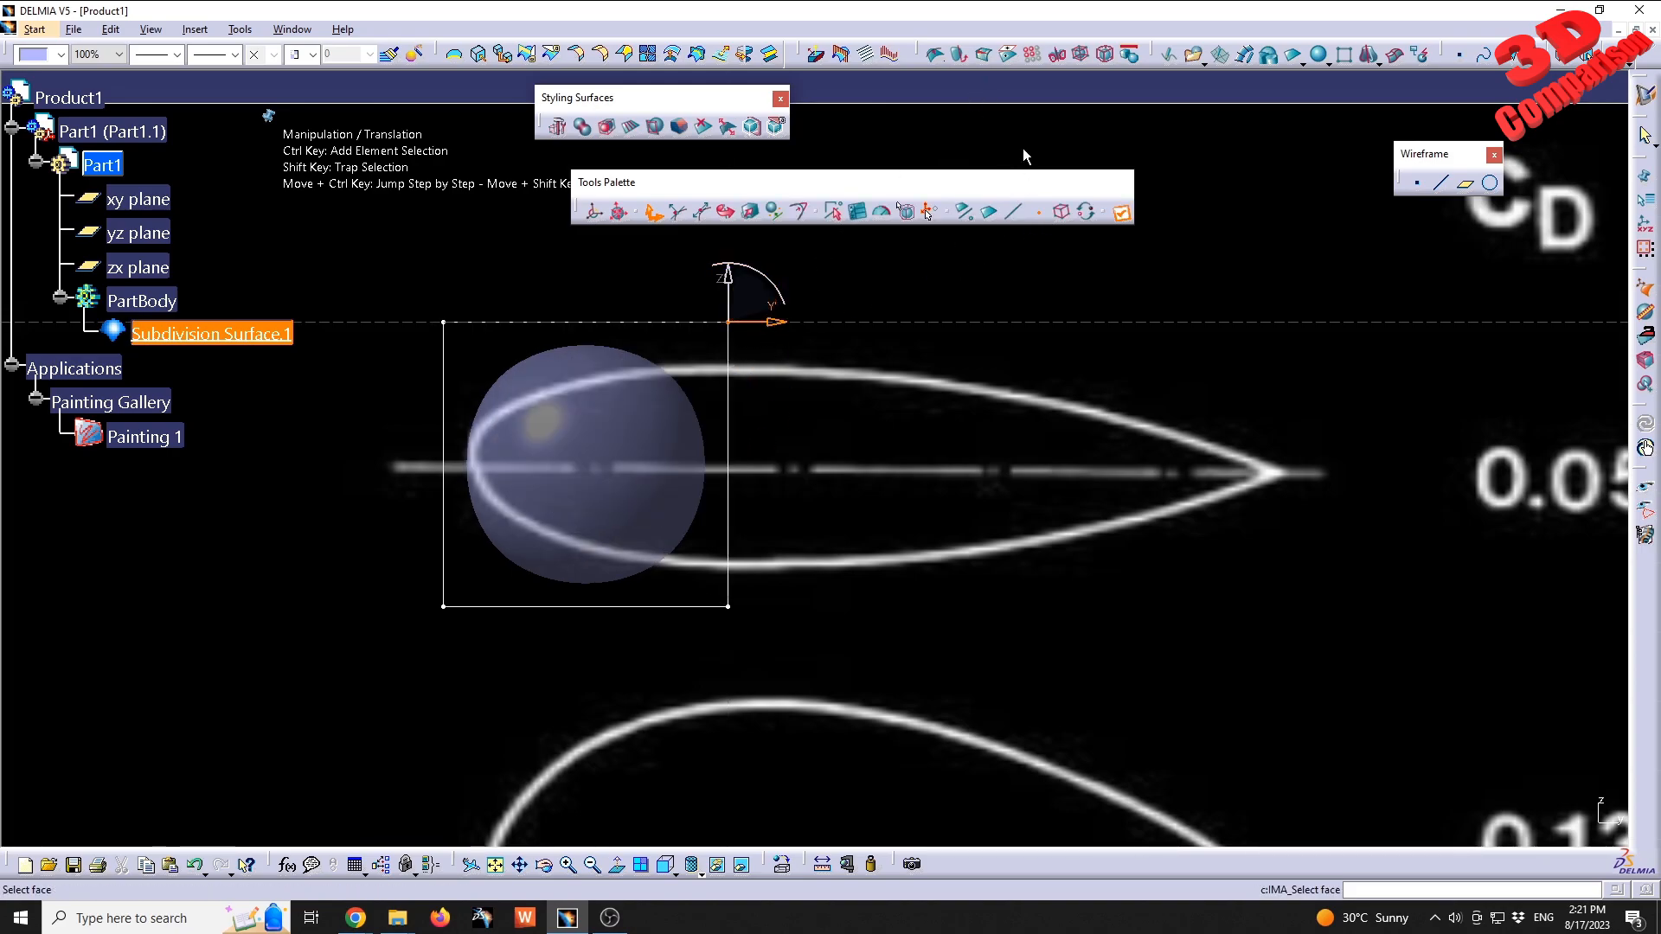
pyautogui.moveTo(748, 298); pyautogui.dragTo(950, 139)
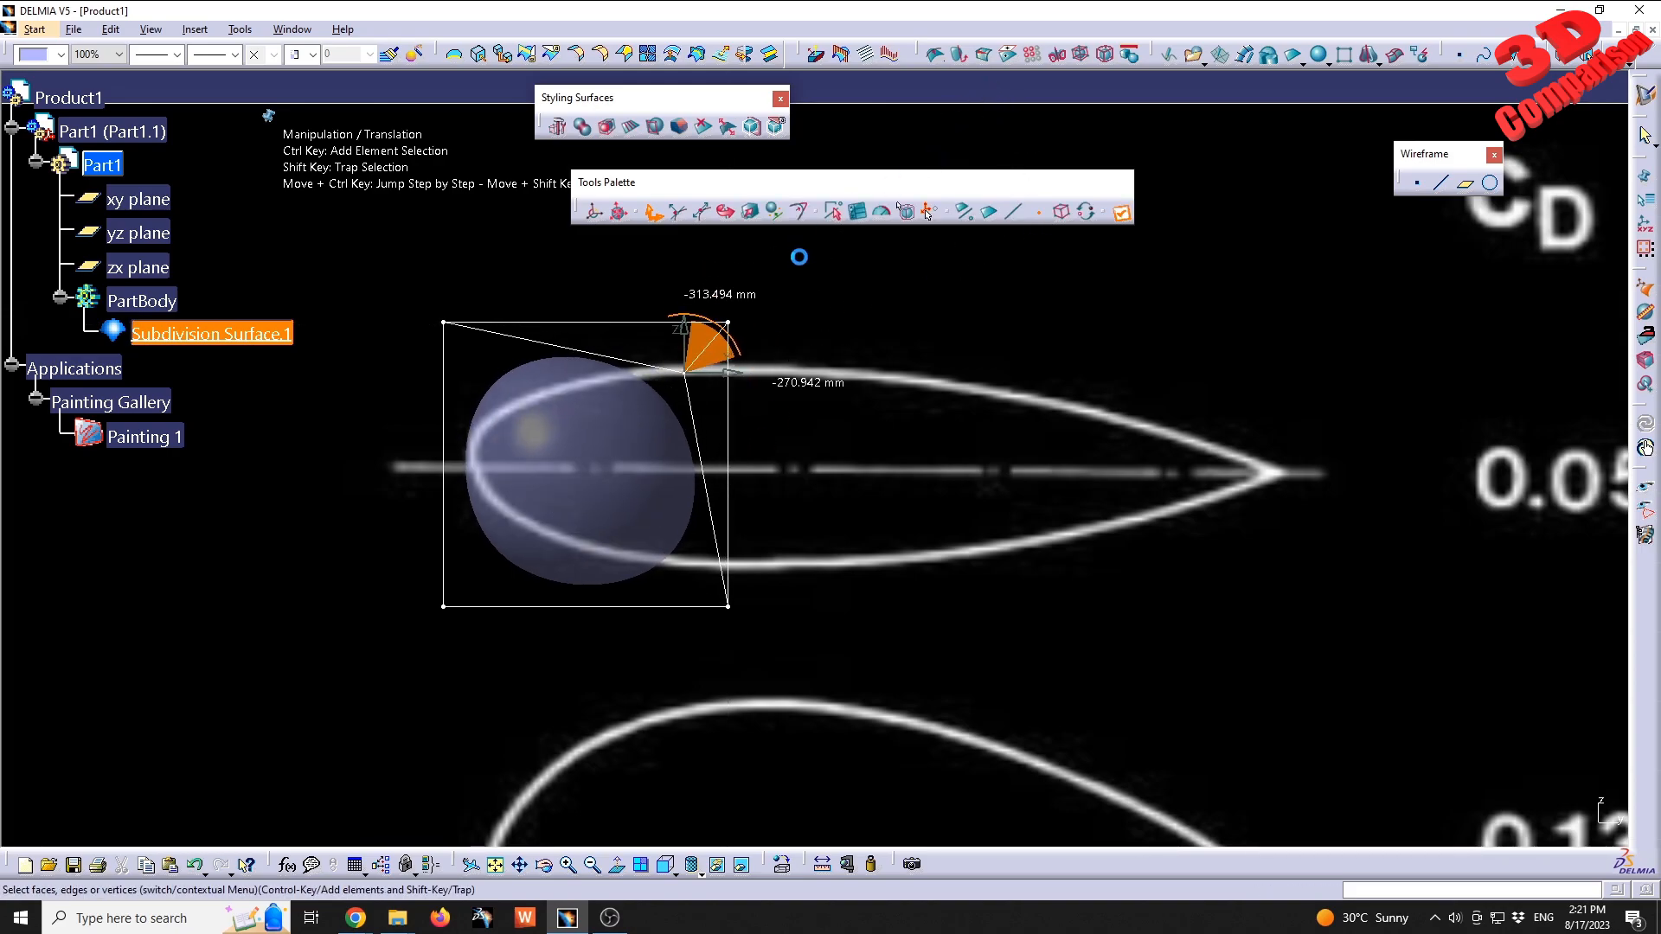
pyautogui.hotkey('ctrl', 'z')
pyautogui.click(1021, 212)
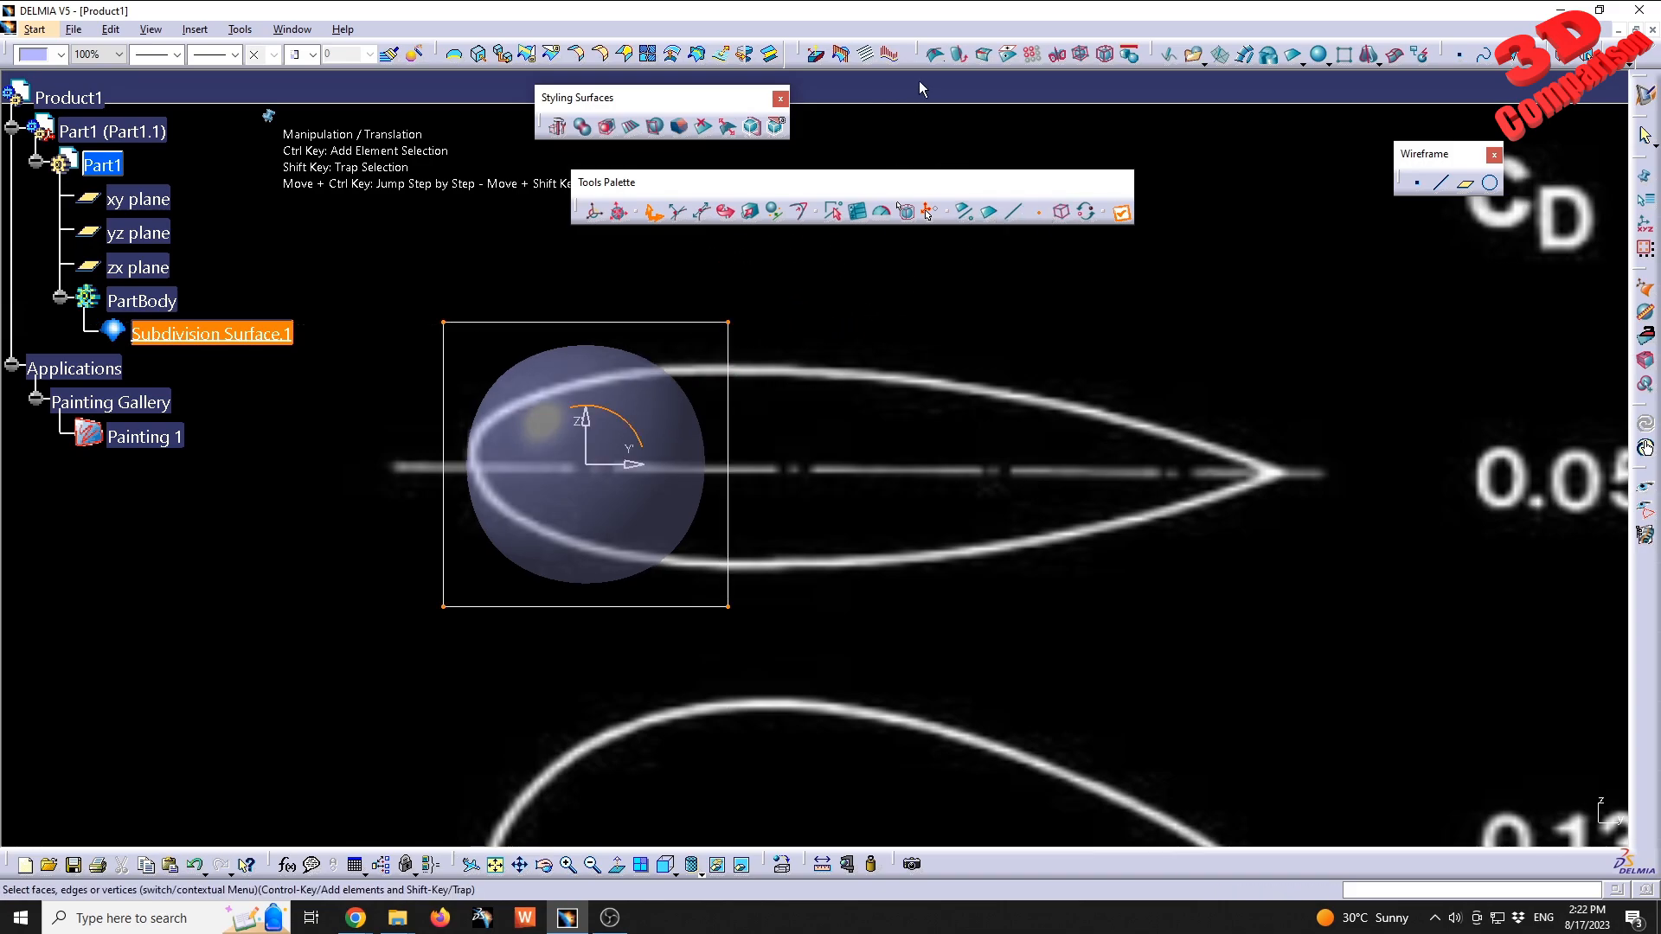
pyautogui.moveTo(919, 84); pyautogui.dragTo(674, 729)
pyautogui.hotkey('ctrl', 'z')
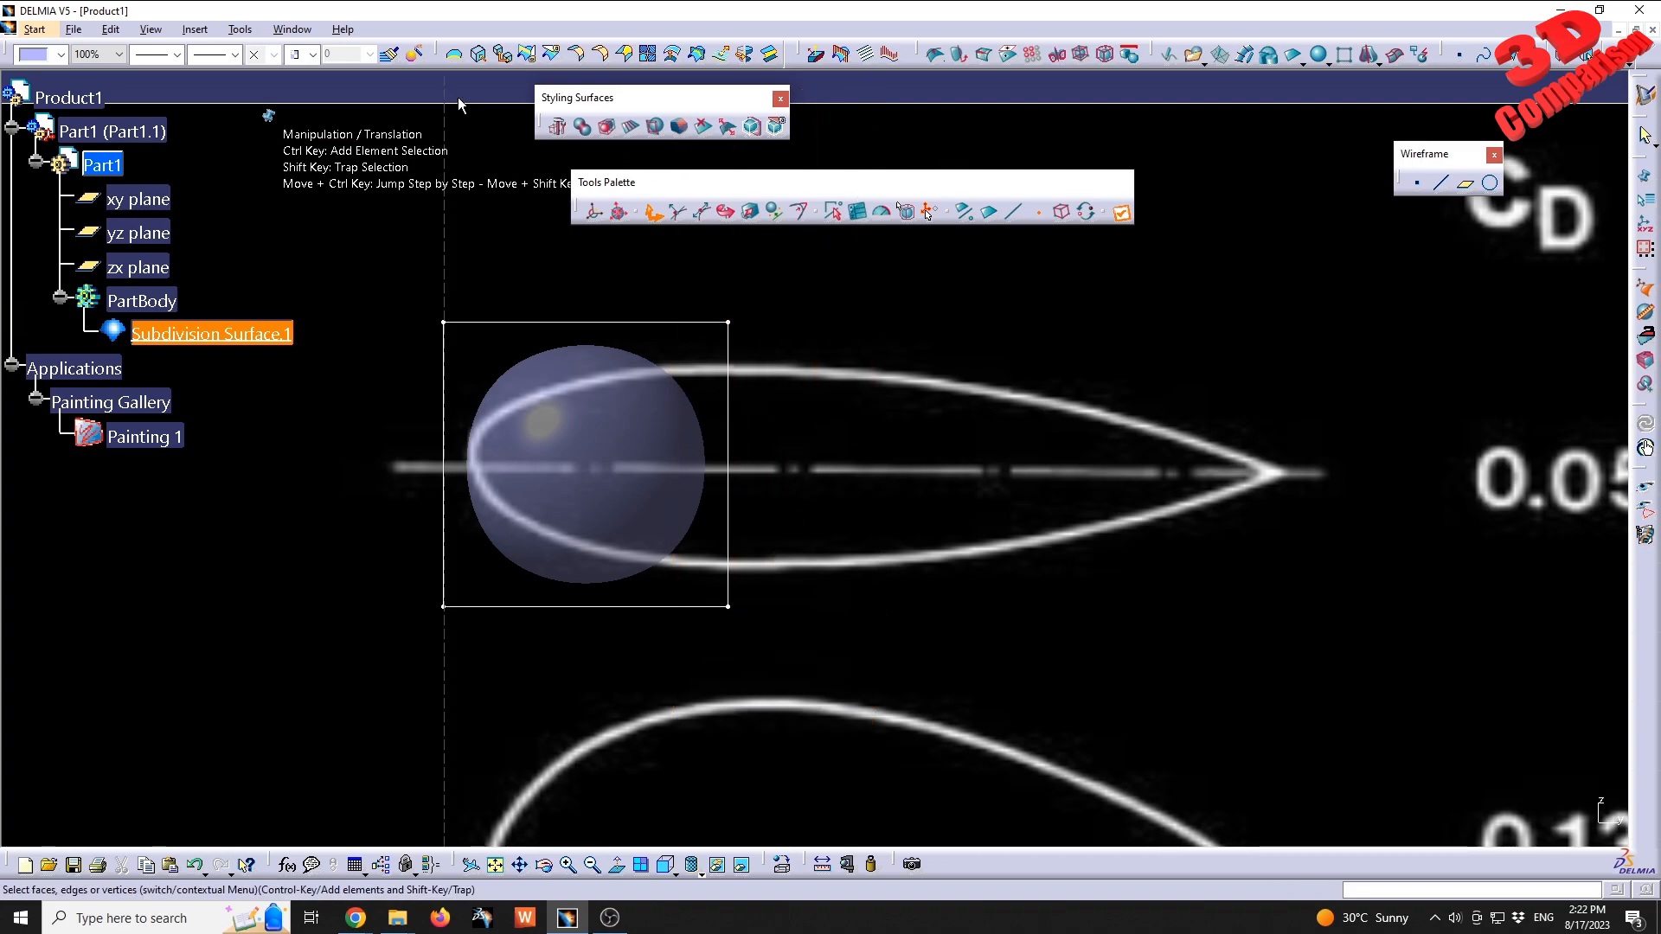
pyautogui.moveTo(952, 368); pyautogui.dragTo(761, 467, button='middle')
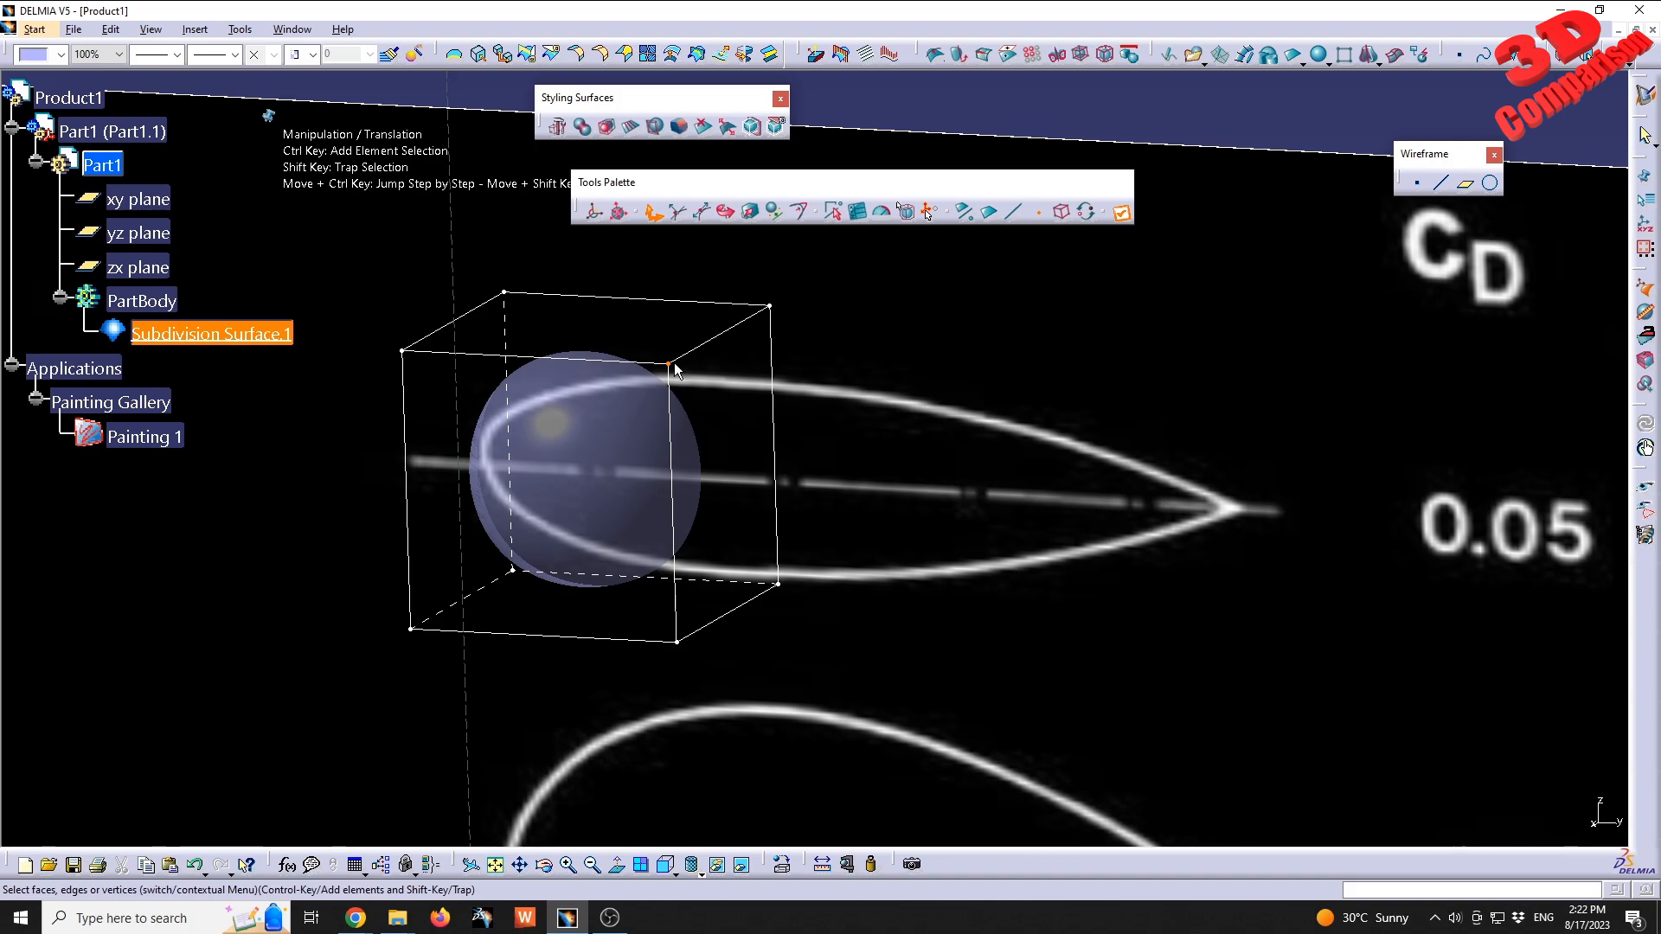
pyautogui.click(667, 865)
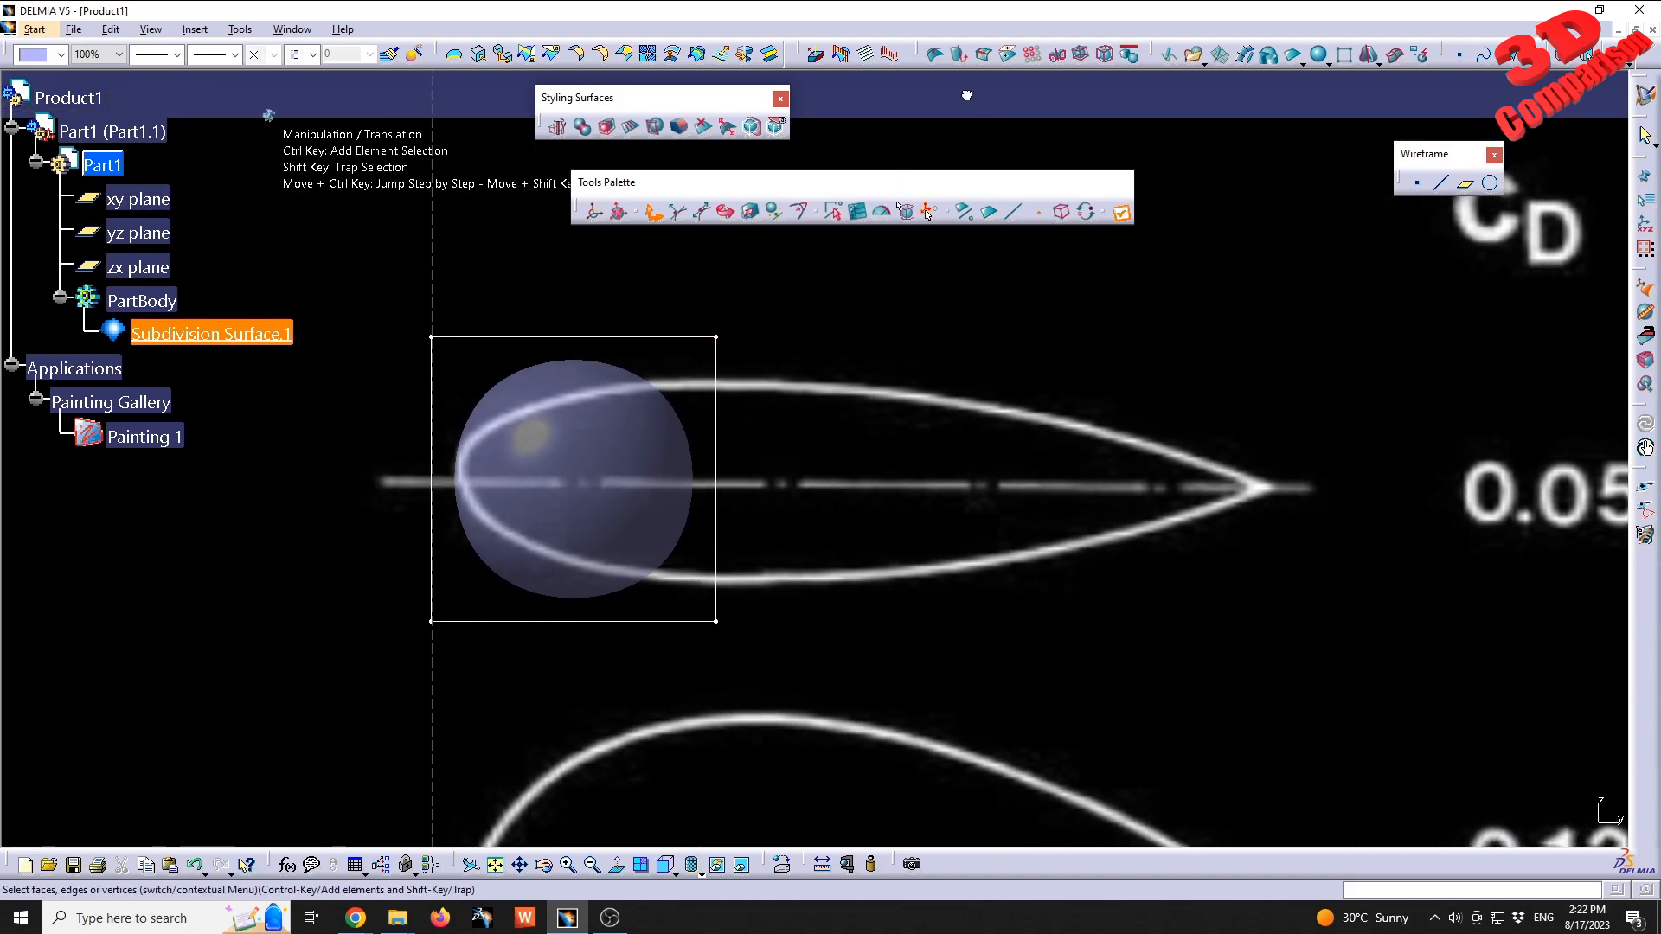
# - Move the Styling Surfaces and Tools Palette toolbars off the on-screen command hints
pyautogui.moveTo(939, 93); pyautogui.dragTo(606, 149)
pyautogui.moveTo(930, 98); pyautogui.dragTo(931, 99)
pyautogui.moveTo(822, 184); pyautogui.dragTo(934, 204)
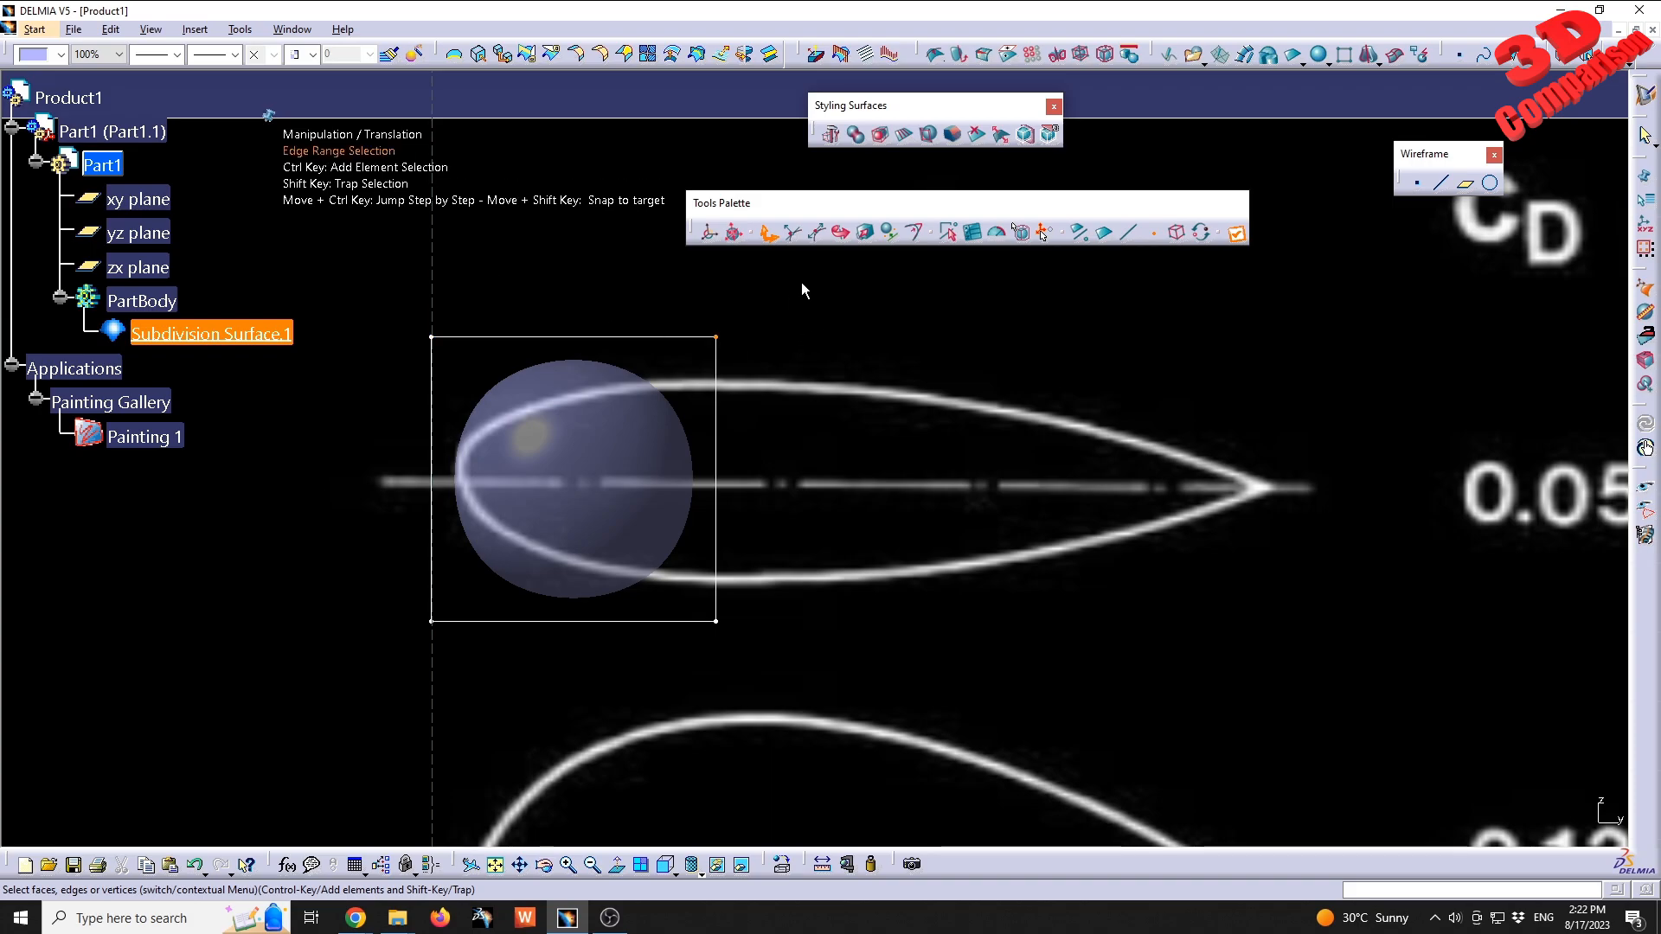
# - Translate the cage's four rear vertices about 3857 mm along Y towards the profile's tail, and scale them along Z to about 434 mm
pyautogui.keyDown('shift'); pyautogui.moveTo(832, 299); pyautogui.dragTo(701, 649); pyautogui.keyUp('shift')
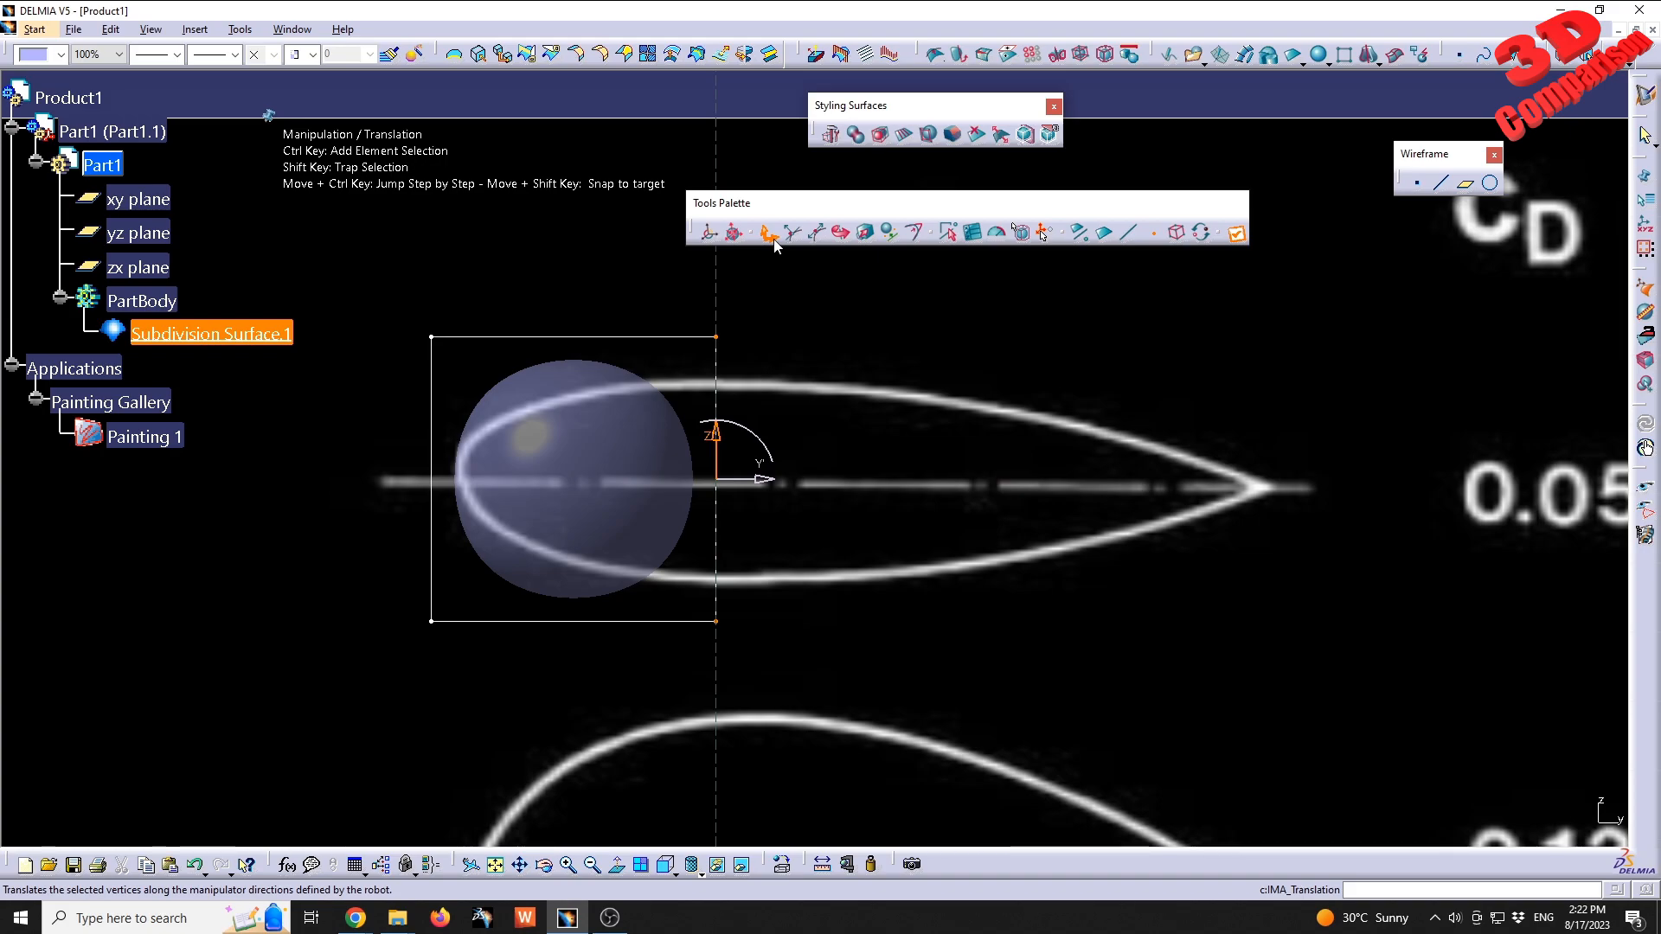
pyautogui.moveTo(766, 481); pyautogui.dragTo(1395, 472)
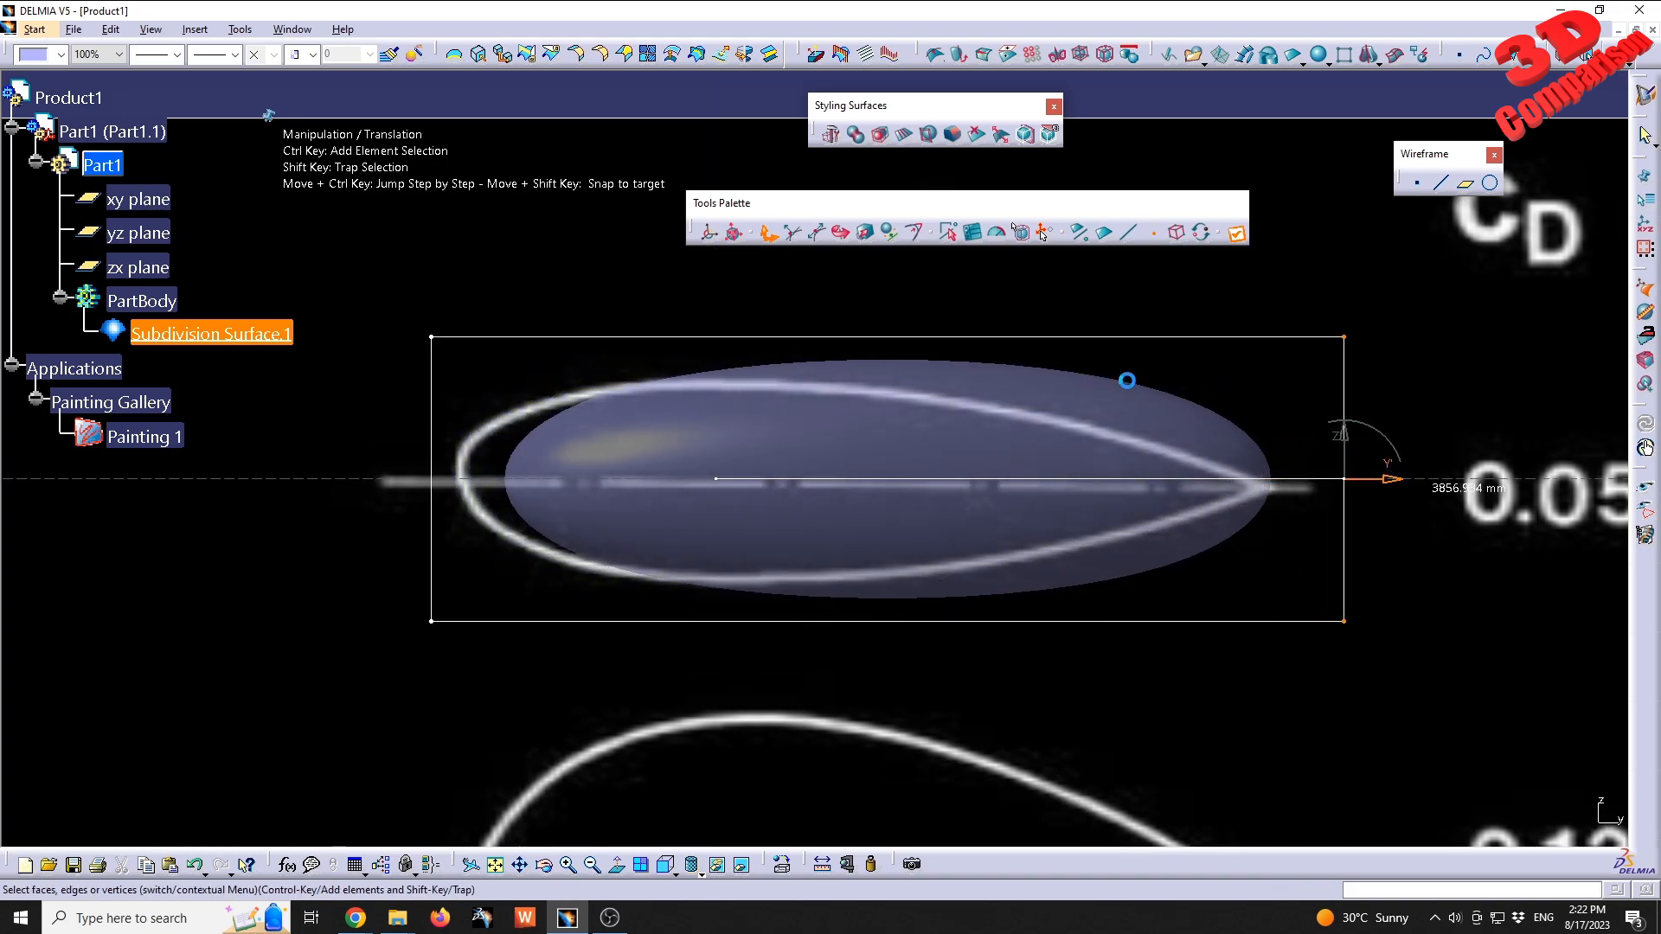
pyautogui.moveTo(688, 399); pyautogui.dragTo(418, 404, button='middle')
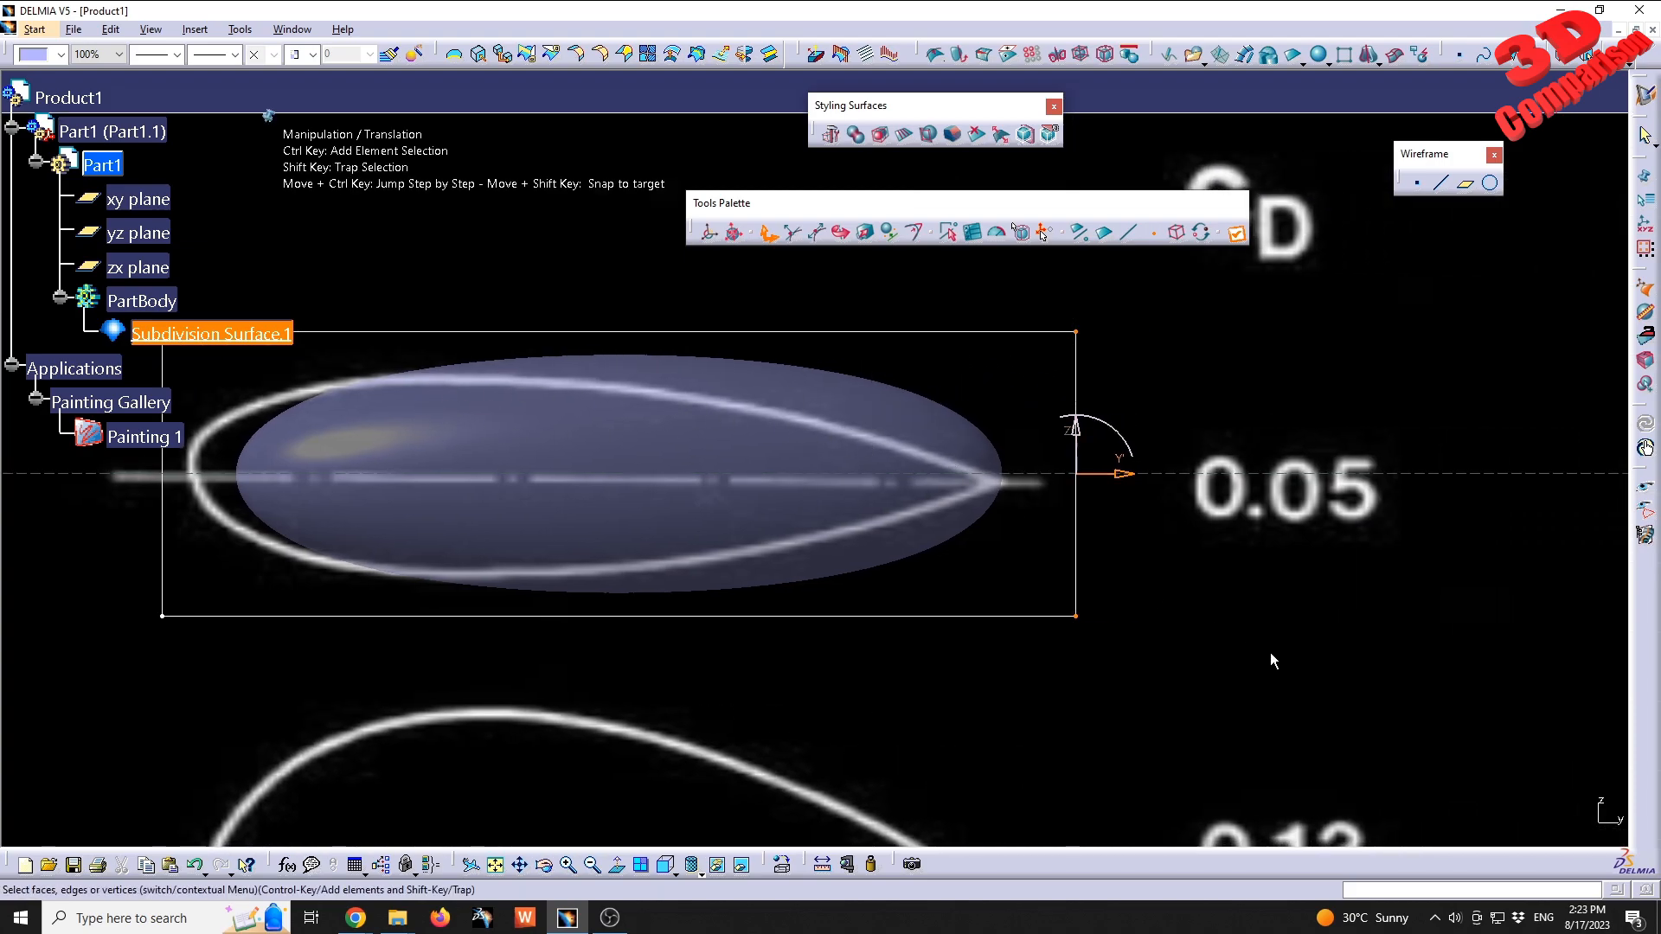
pyautogui.keyDown('shift'); pyautogui.moveTo(1357, 756); pyautogui.dragTo(915, 266); pyautogui.keyUp('shift')
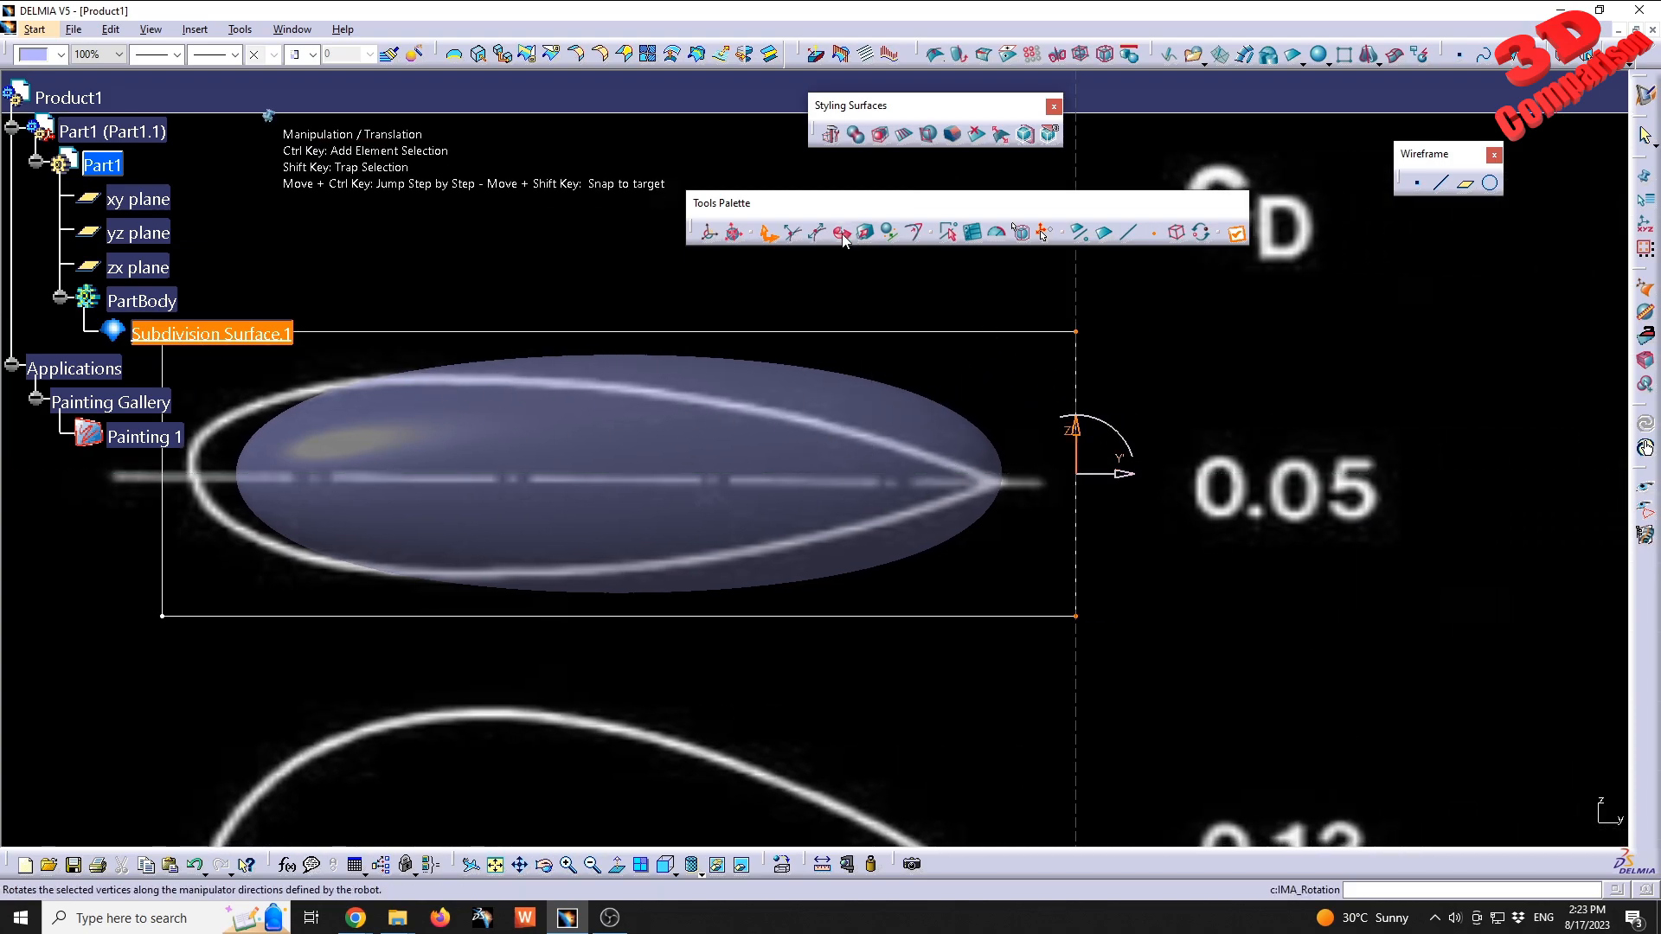
pyautogui.click(864, 231)
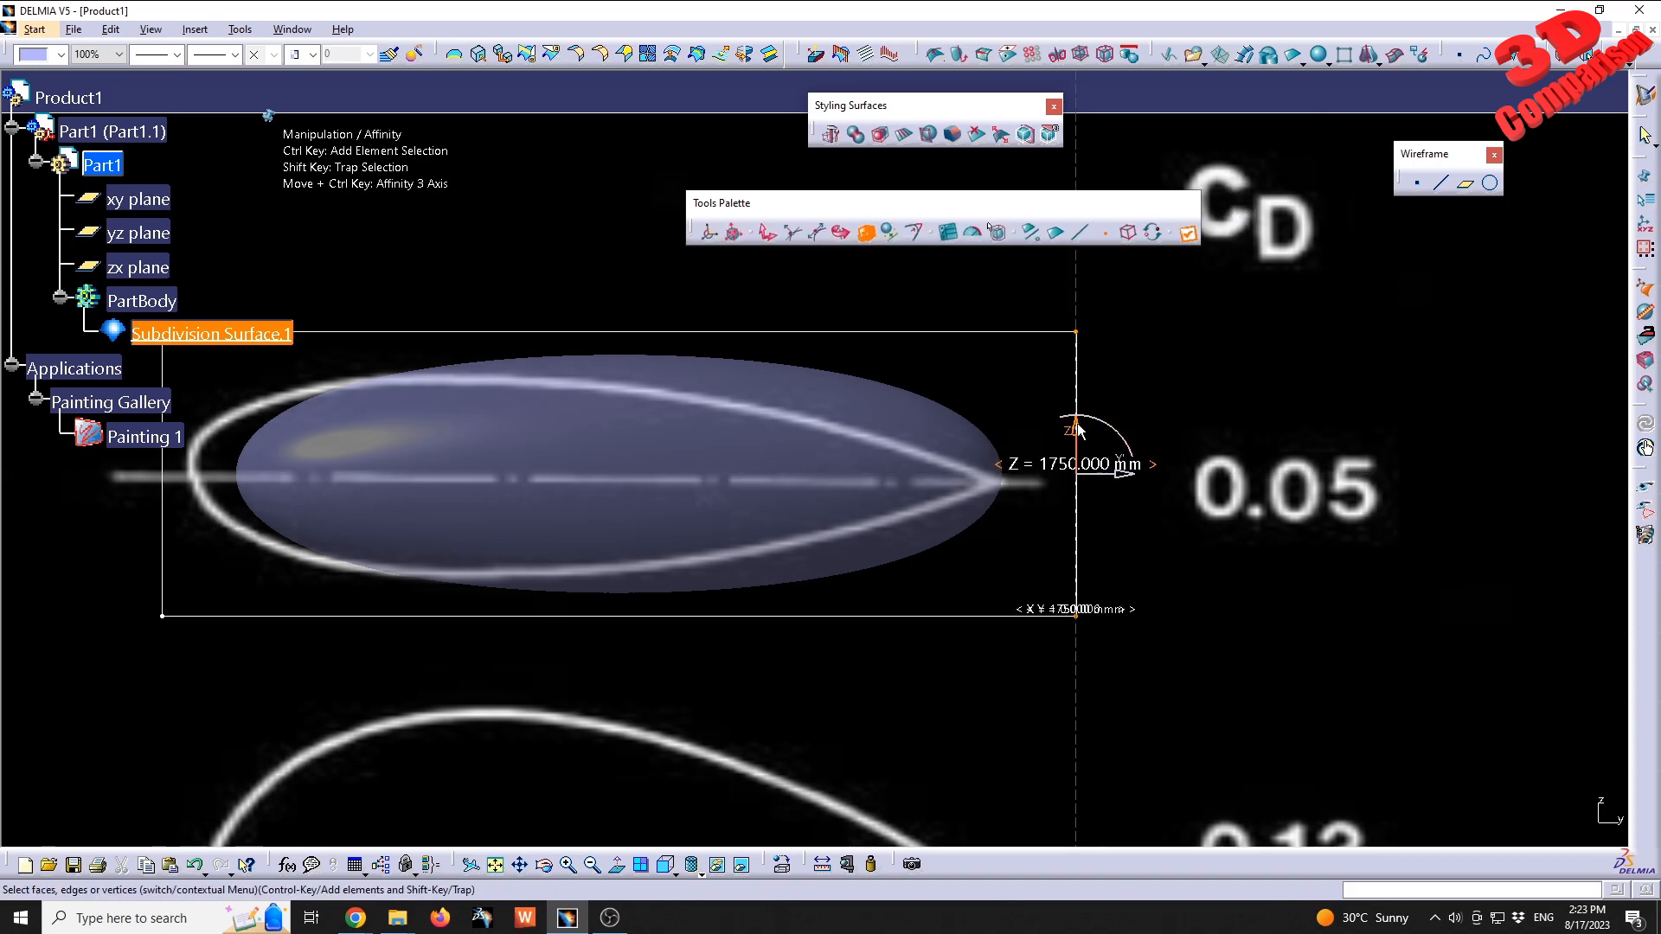
pyautogui.moveTo(1077, 429); pyautogui.dragTo(1066, 468)
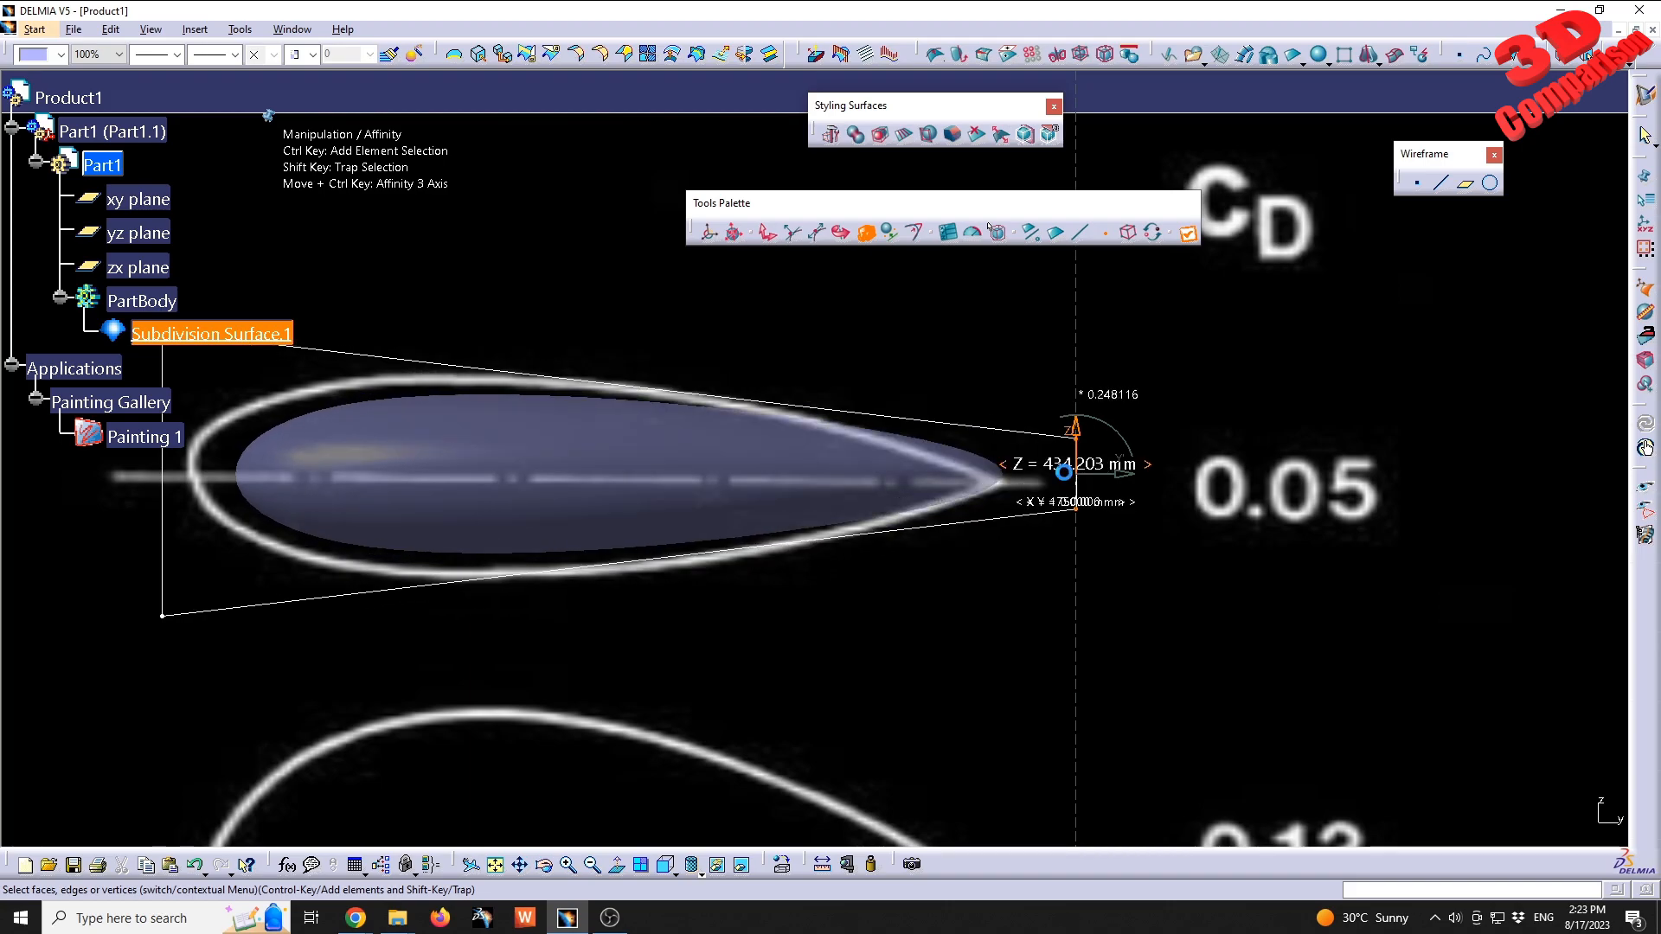
# - Trap-select the cage's front vertices and translate them along Y until the surface meets the nose of the 0.05 profile
pyautogui.moveTo(455, 317); pyautogui.dragTo(746, 317, button='middle')
pyautogui.click(1106, 231)
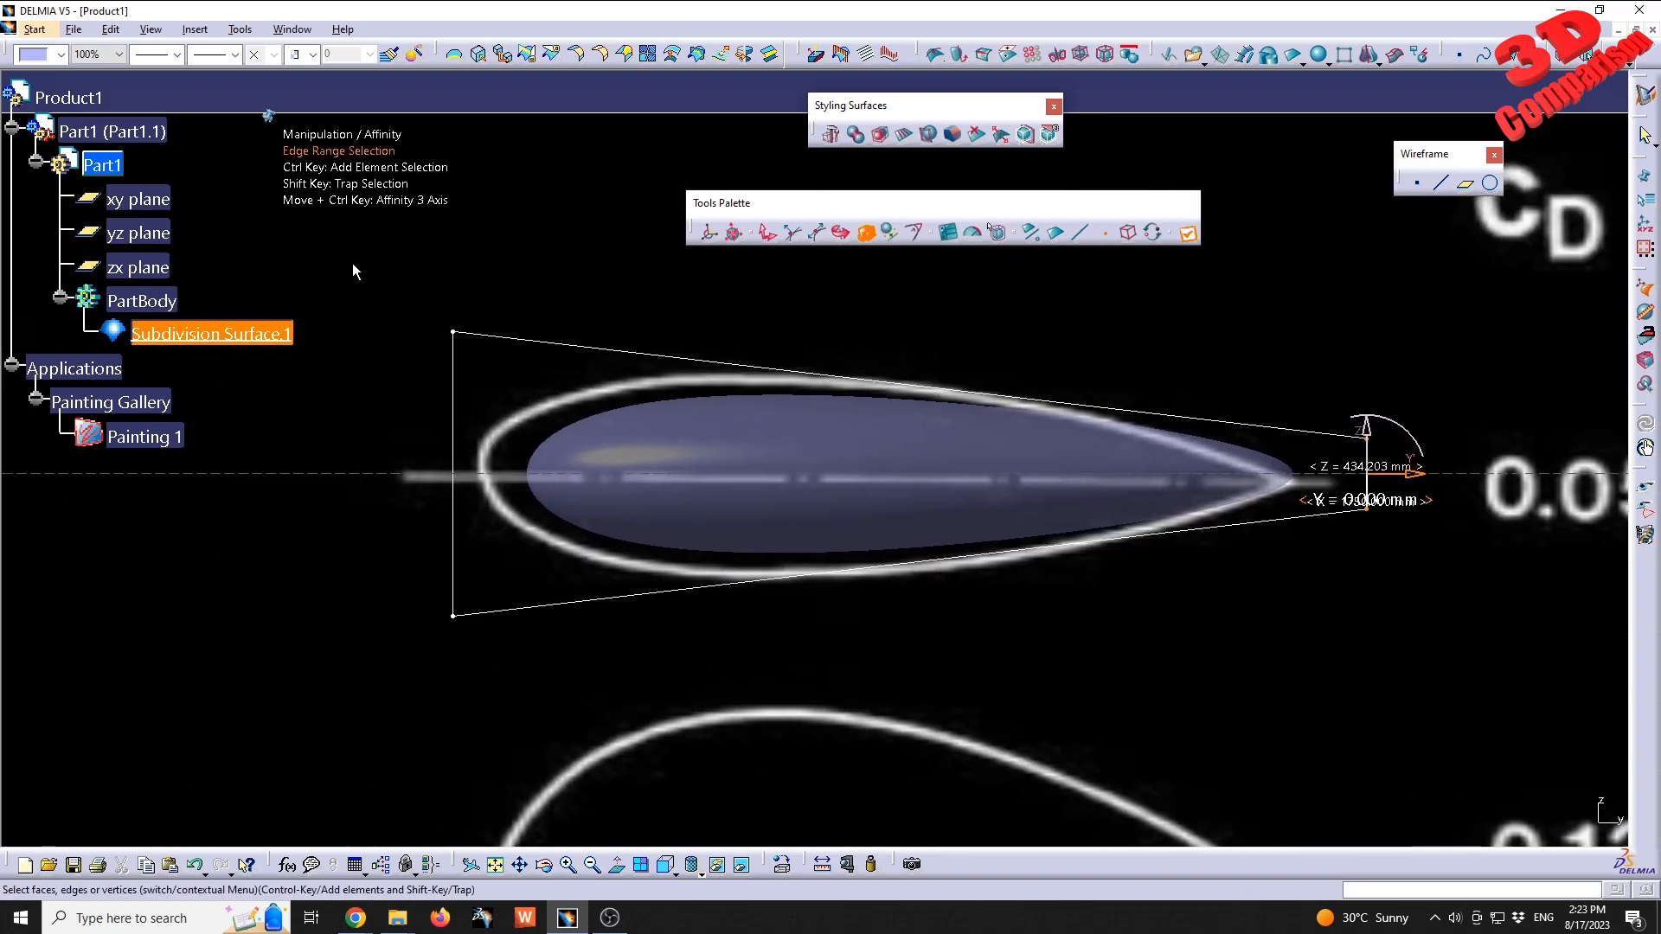
pyautogui.moveTo(351, 262); pyautogui.dragTo(638, 690)
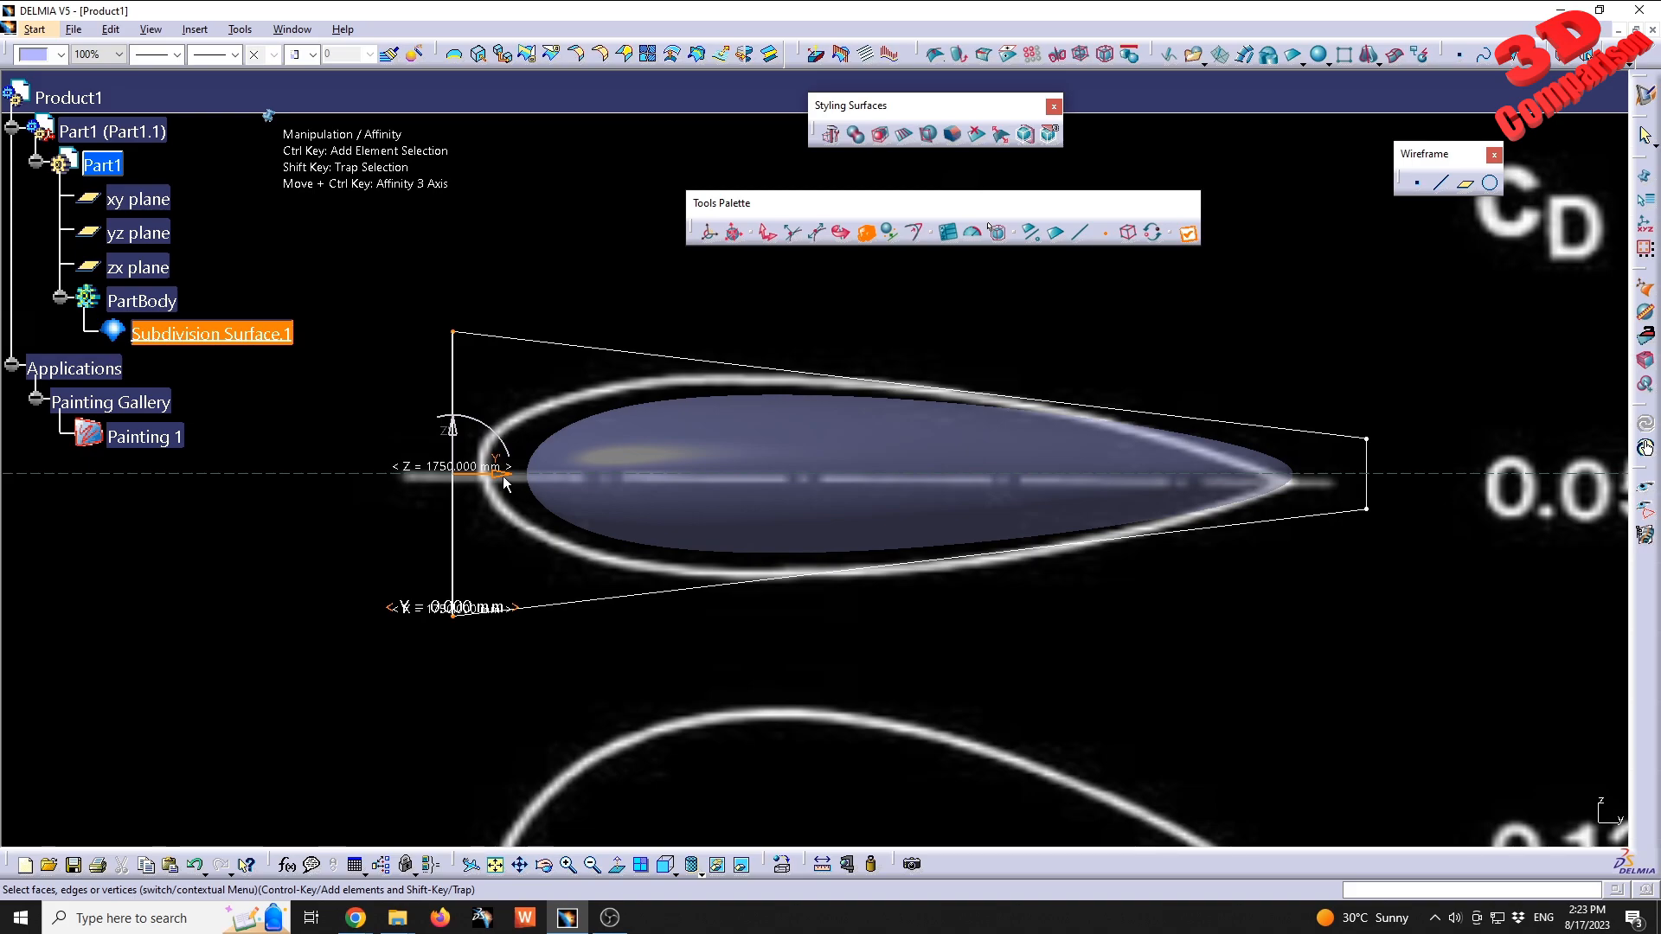
pyautogui.click(768, 232)
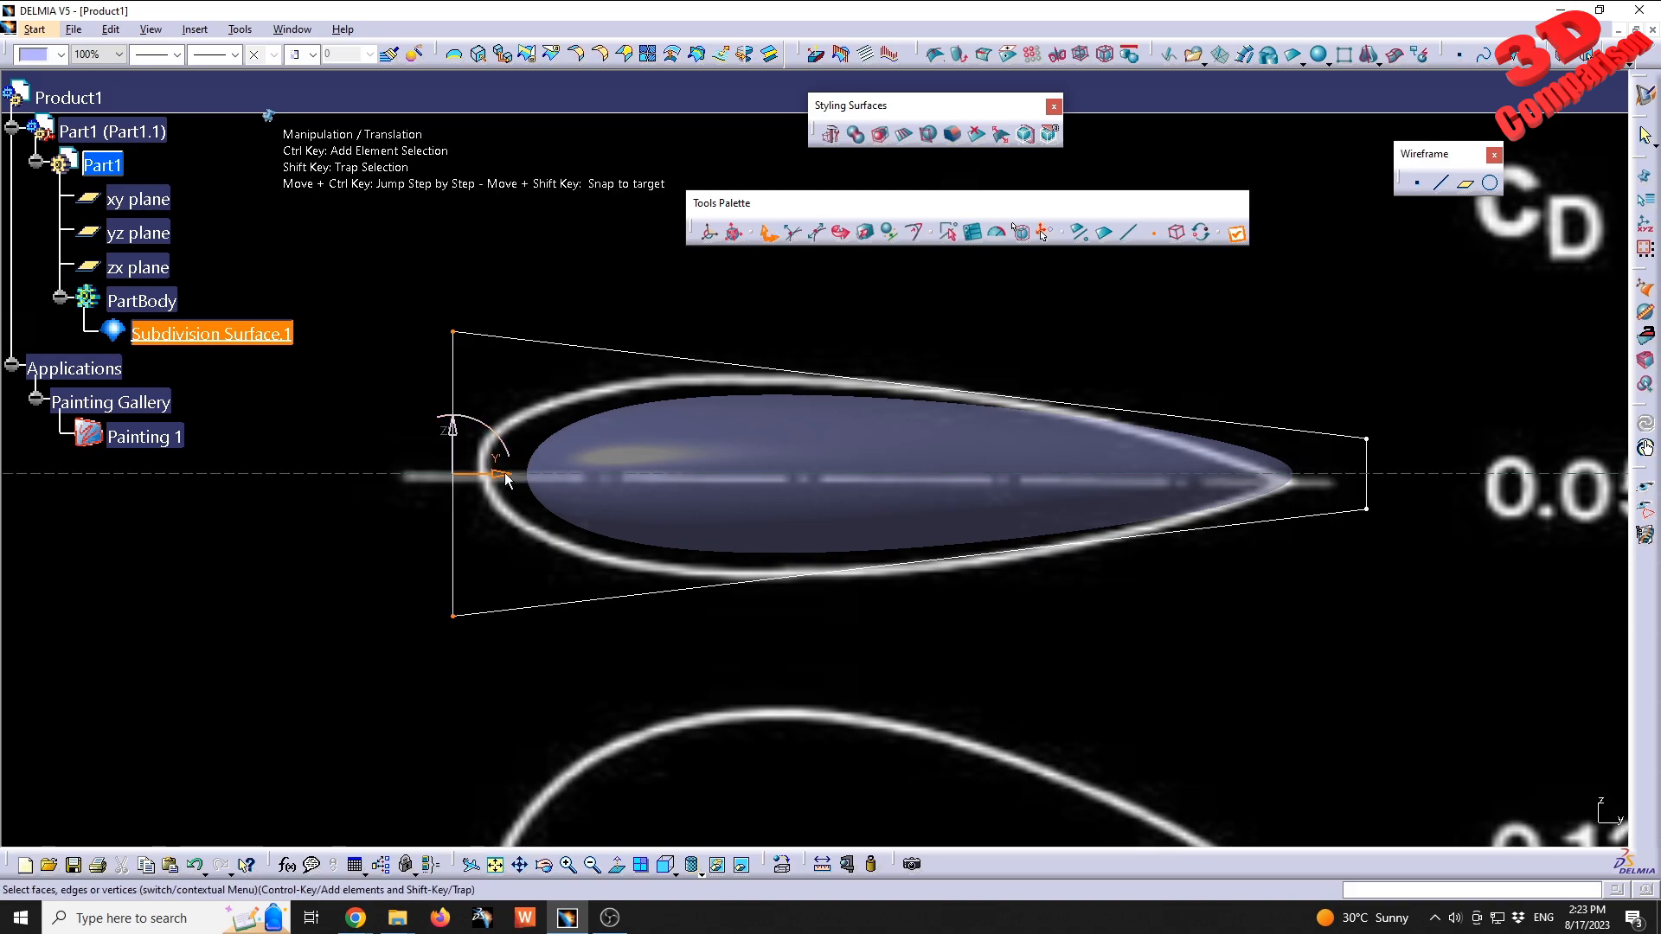
pyautogui.moveTo(505, 472); pyautogui.dragTo(452, 474)
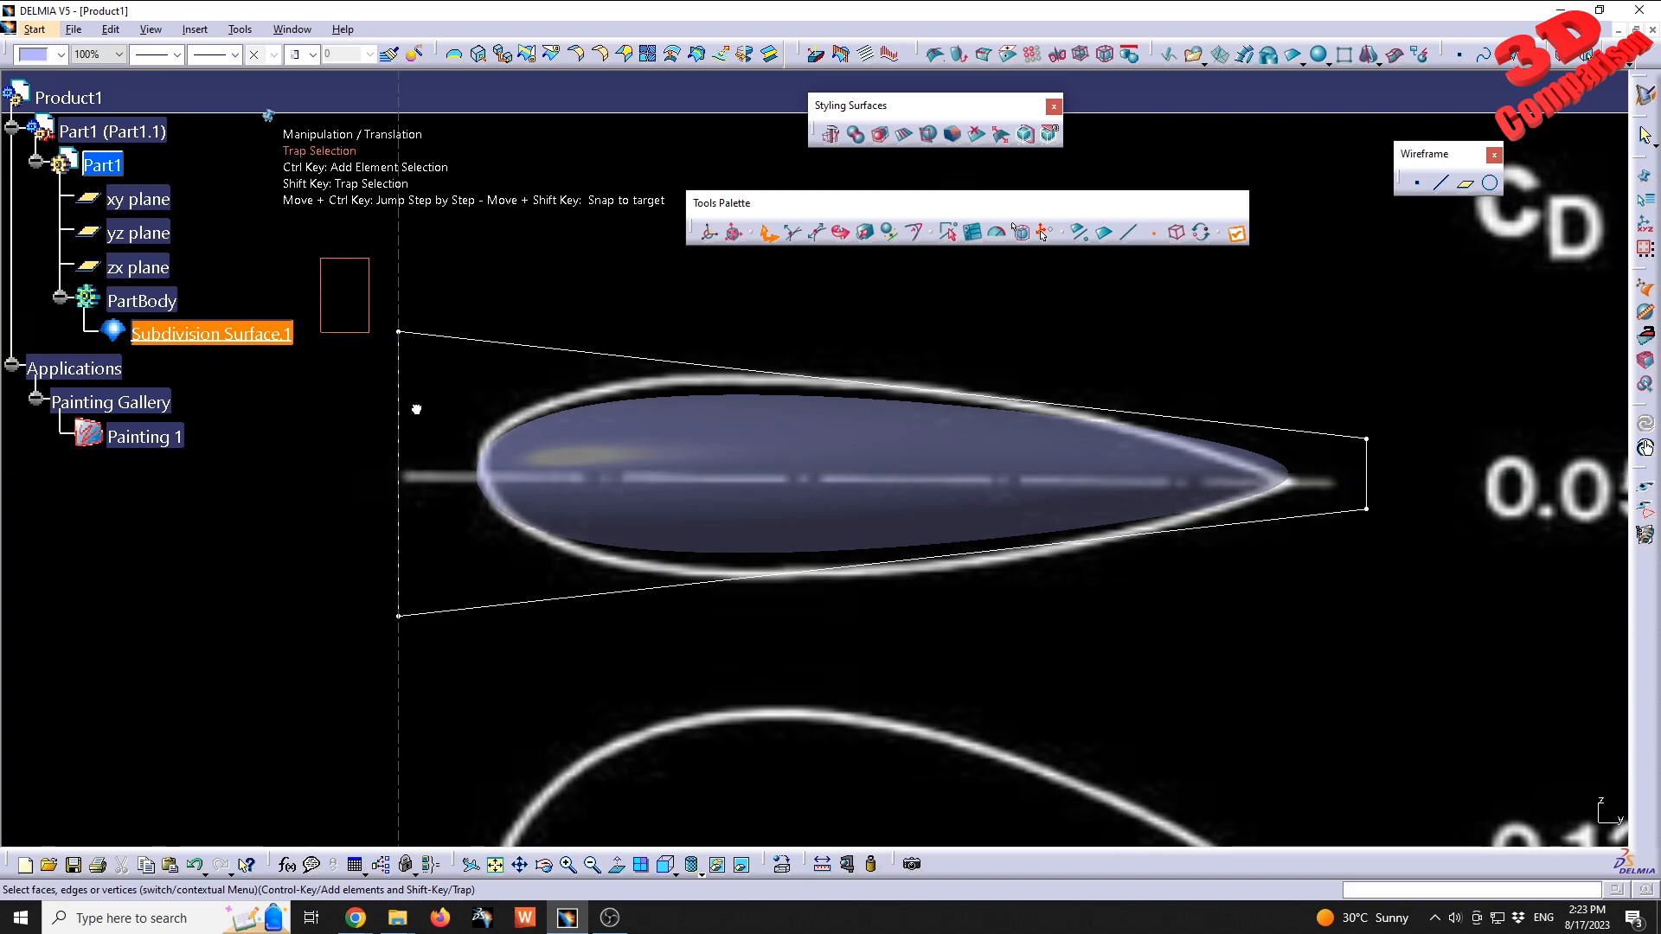
# - Scale the cage's front vertices along Z with Affinity to about 2182 mm, matching the profile's thickness
pyautogui.moveTo(319, 257); pyautogui.dragTo(480, 724)
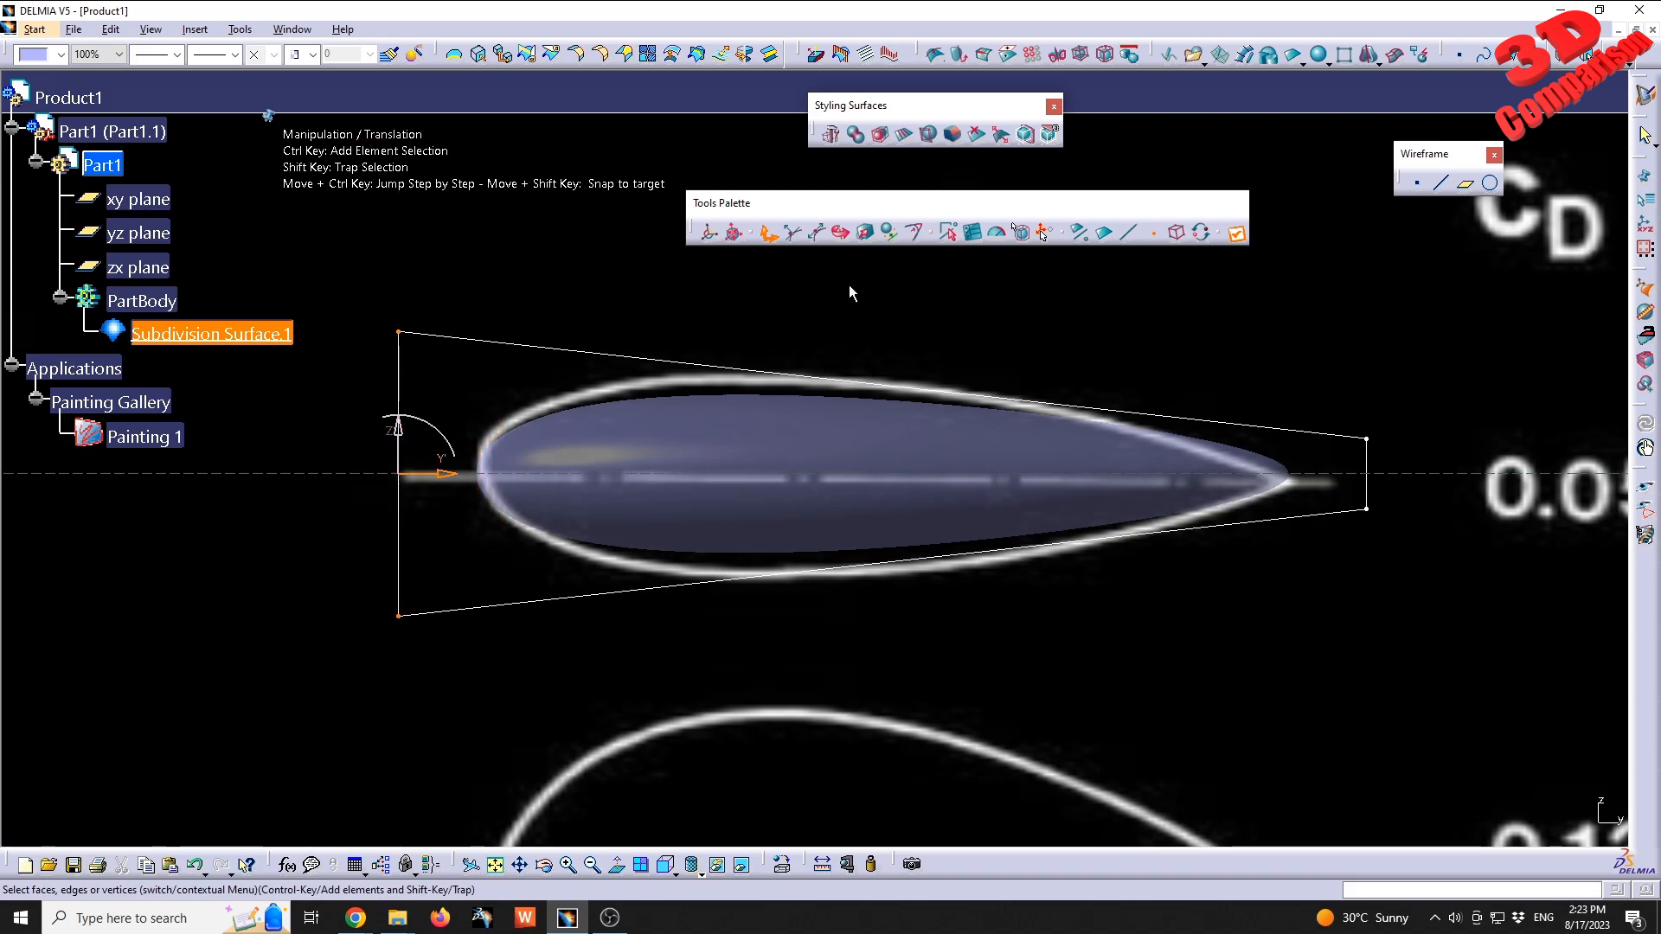
pyautogui.click(864, 232)
pyautogui.moveTo(403, 433); pyautogui.dragTo(408, 429)
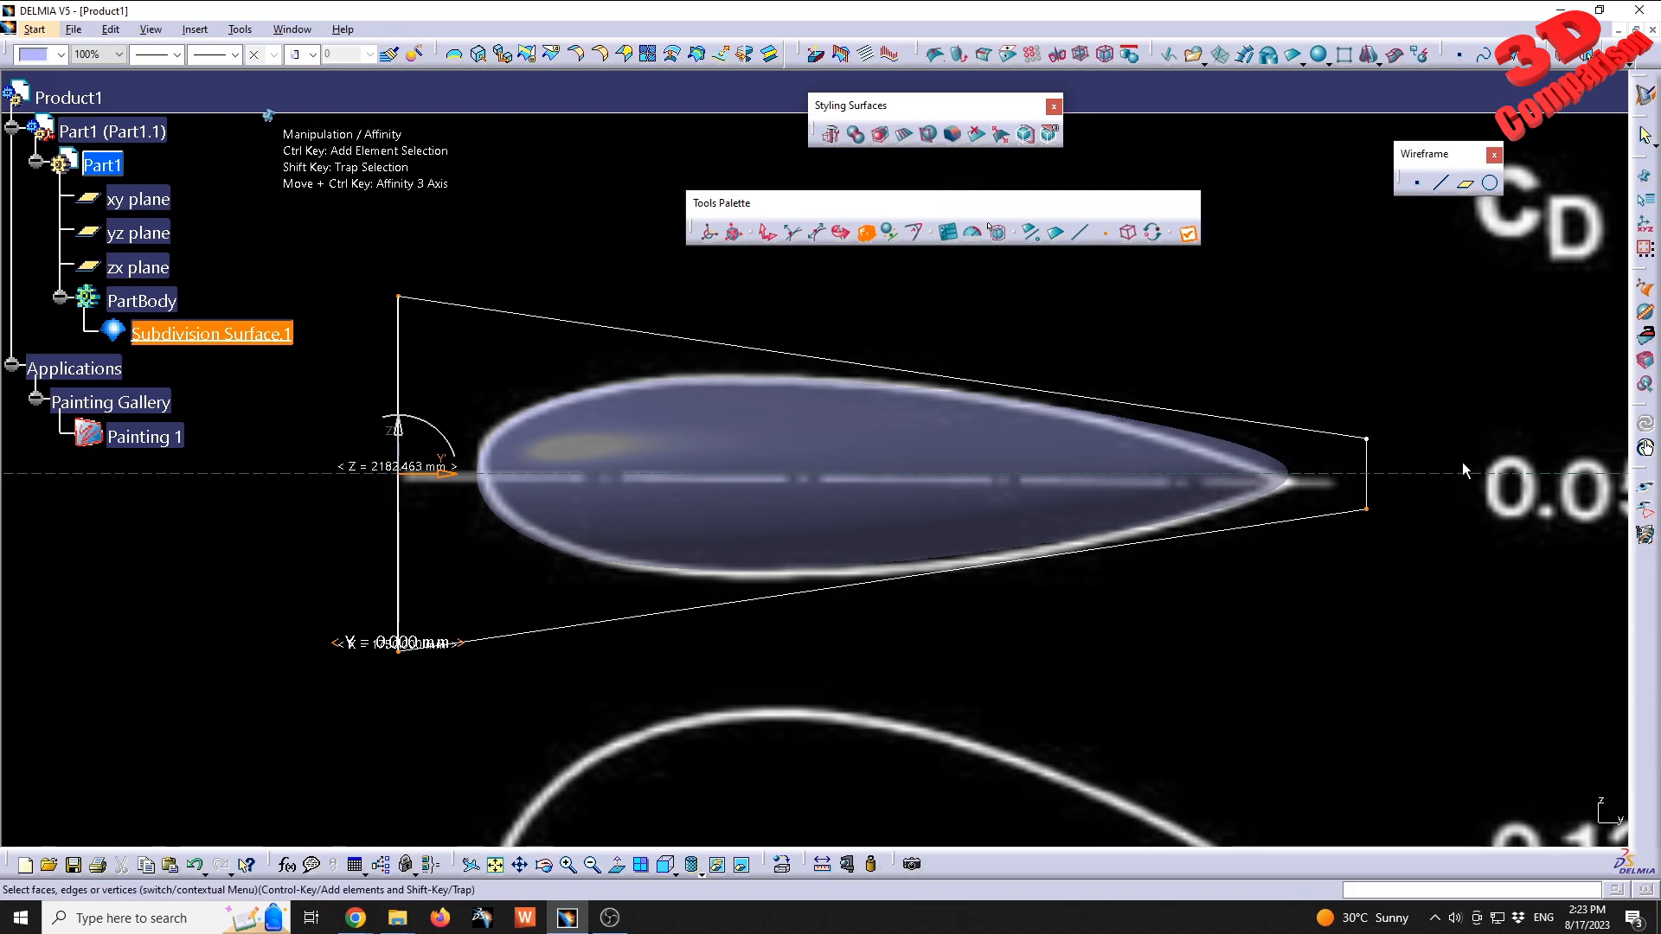
# - Cut the cage across its mid-length with Face Cutting, using one section
pyautogui.click(905, 132)
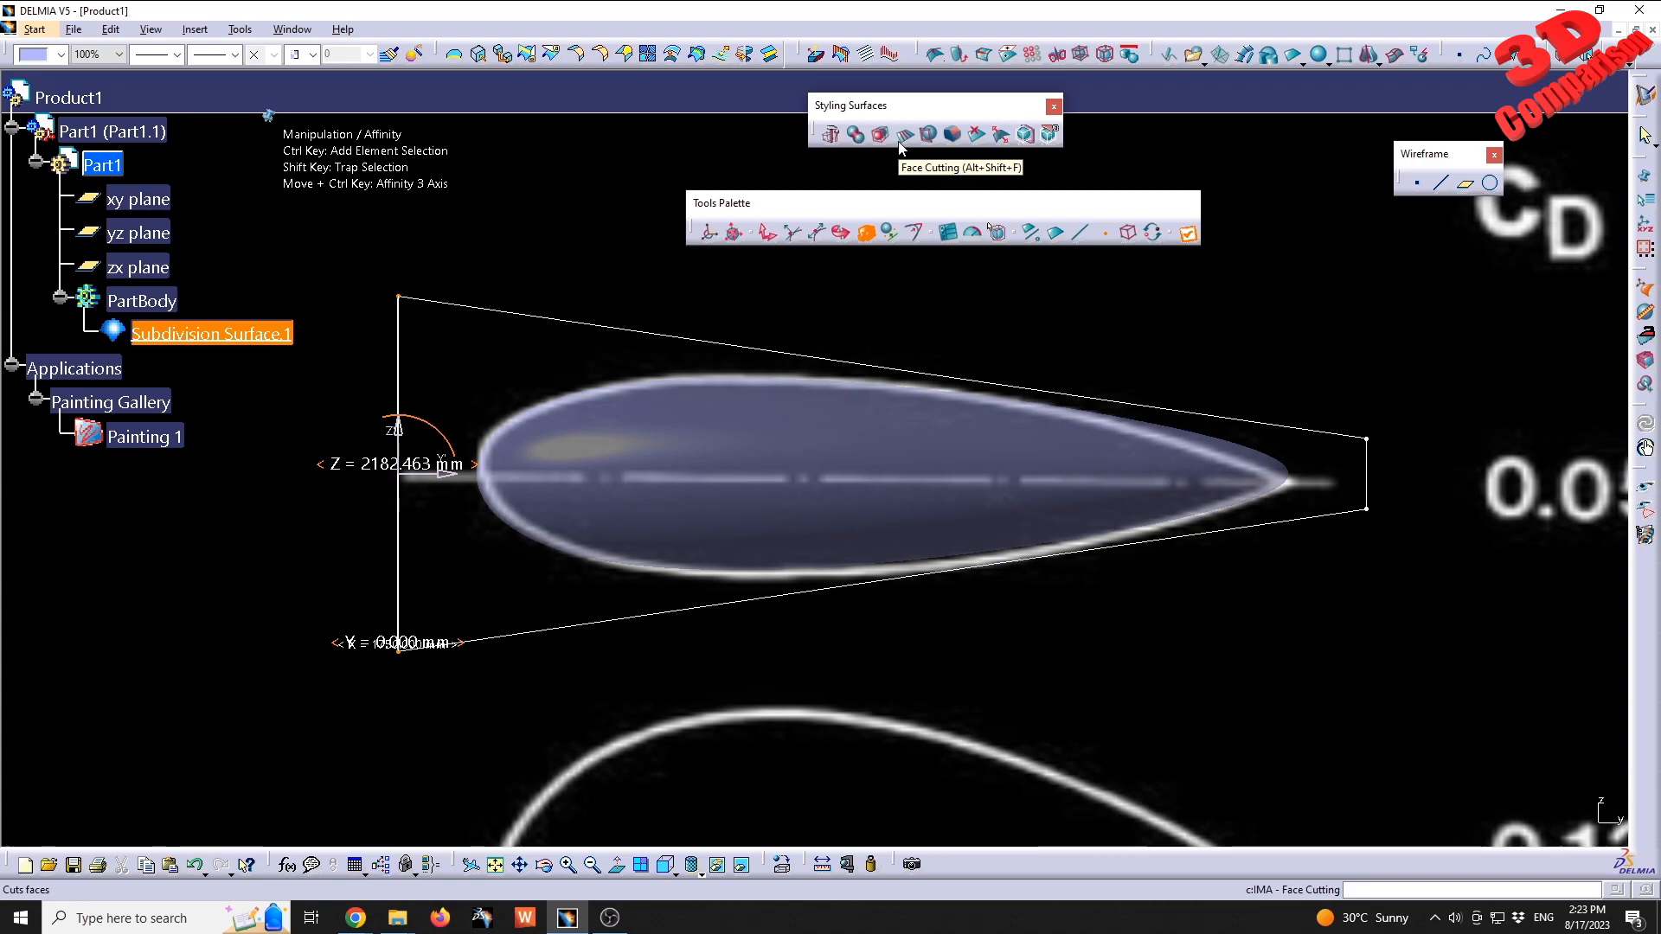
pyautogui.click(197, 33)
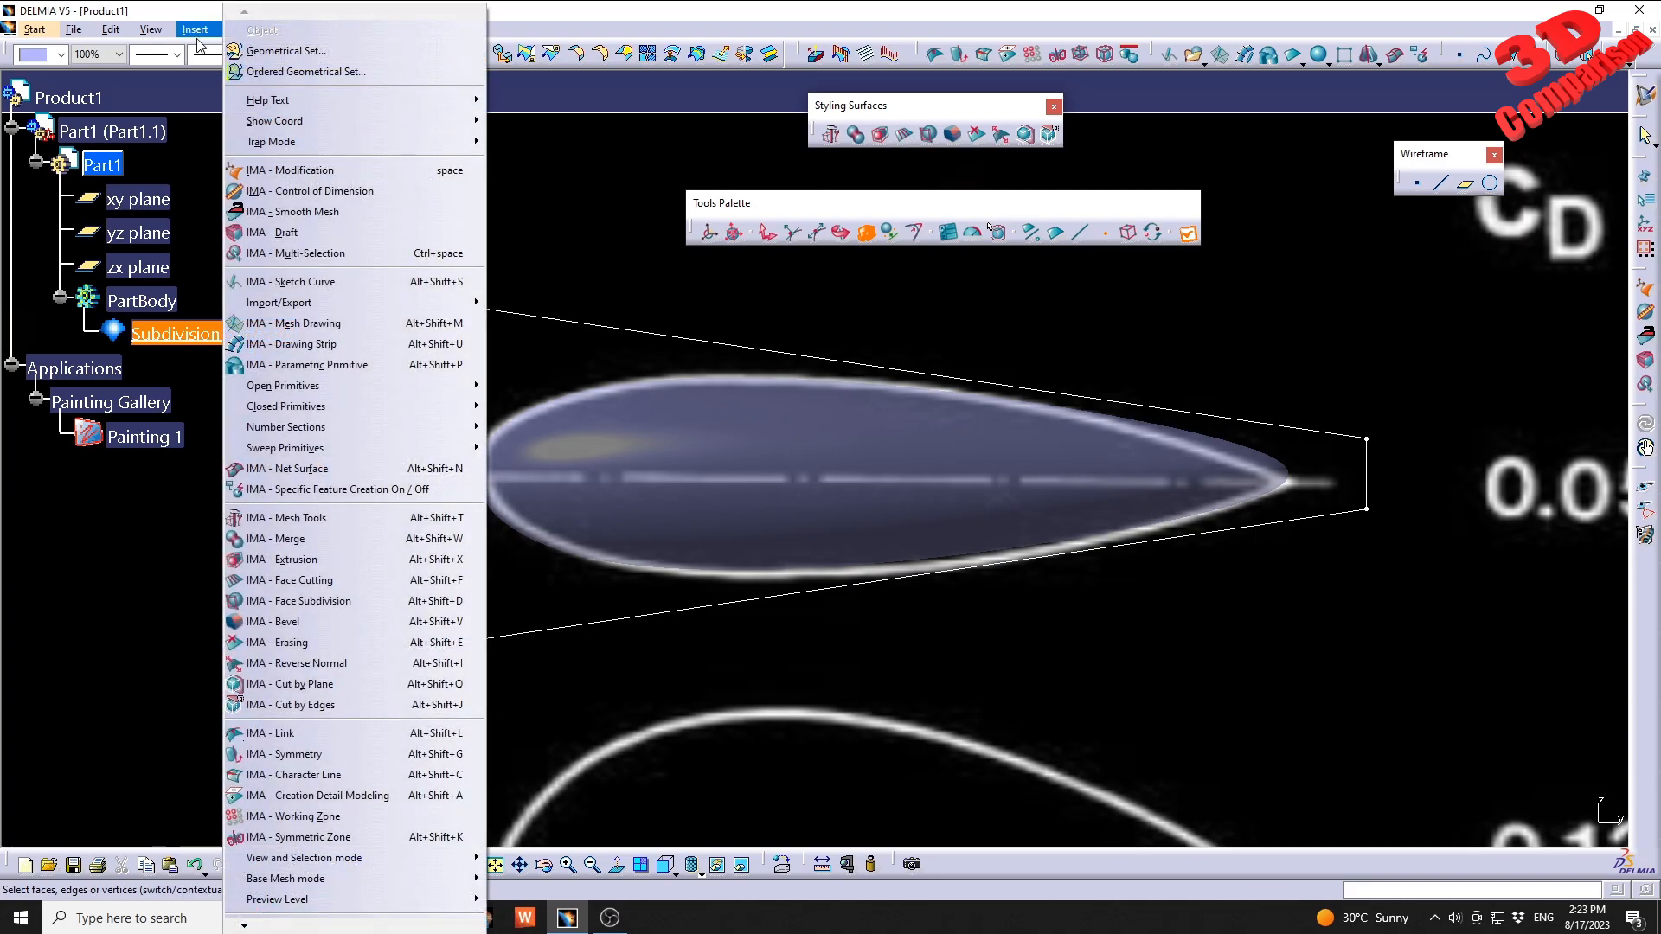
pyautogui.click(346, 577)
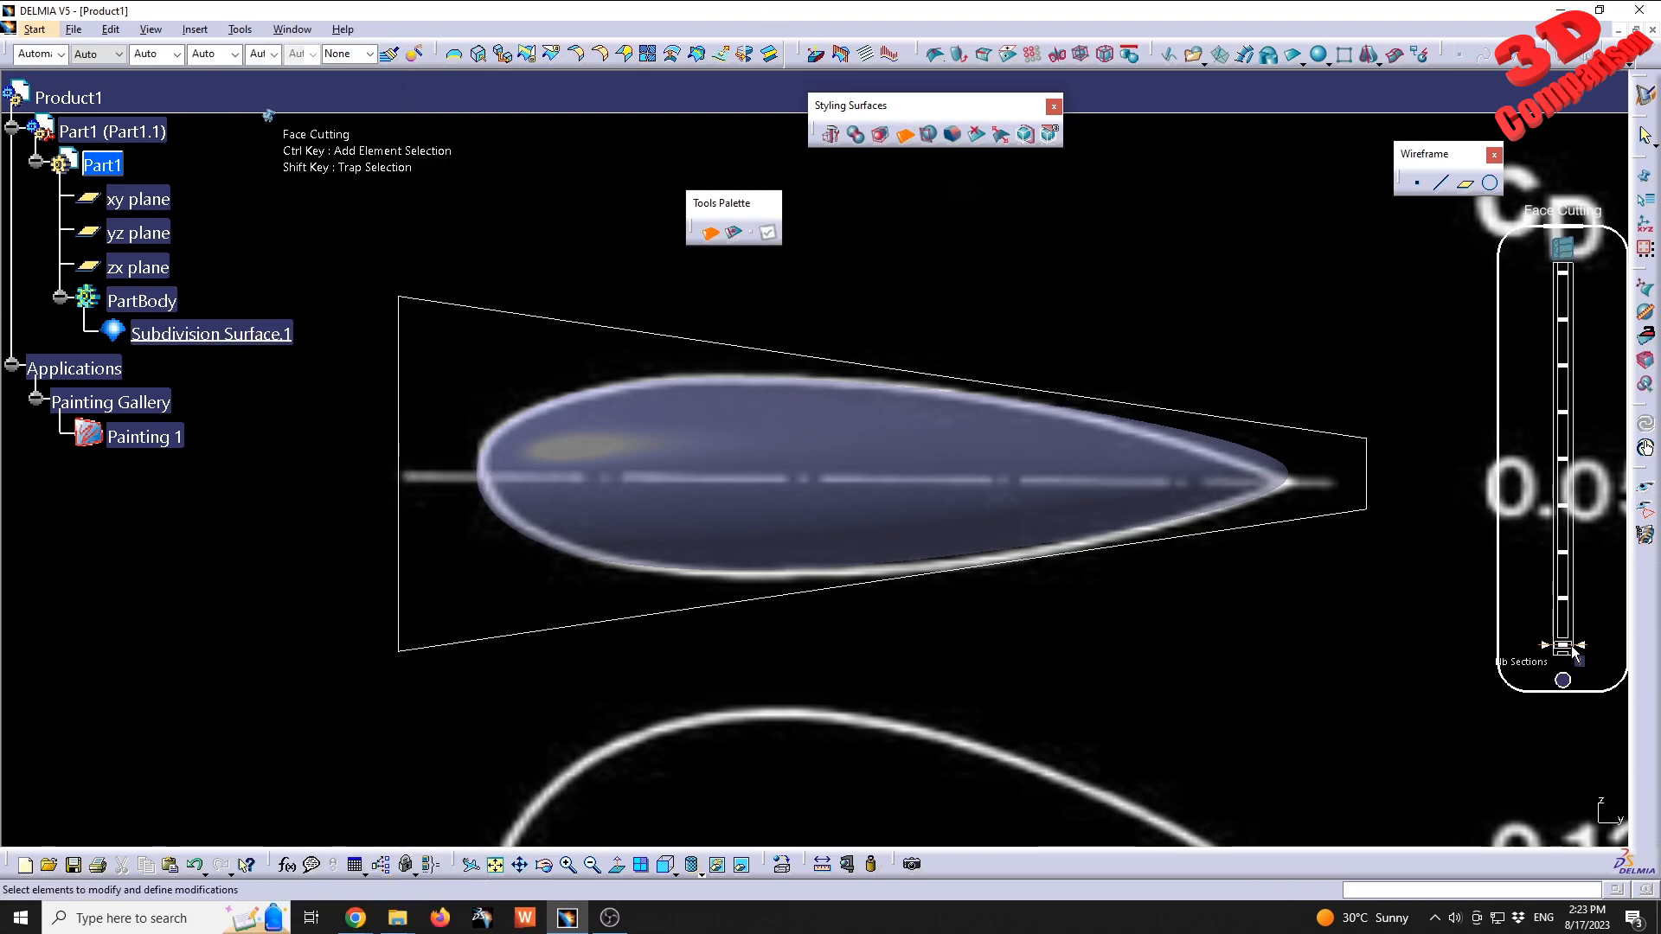
pyautogui.click(899, 377)
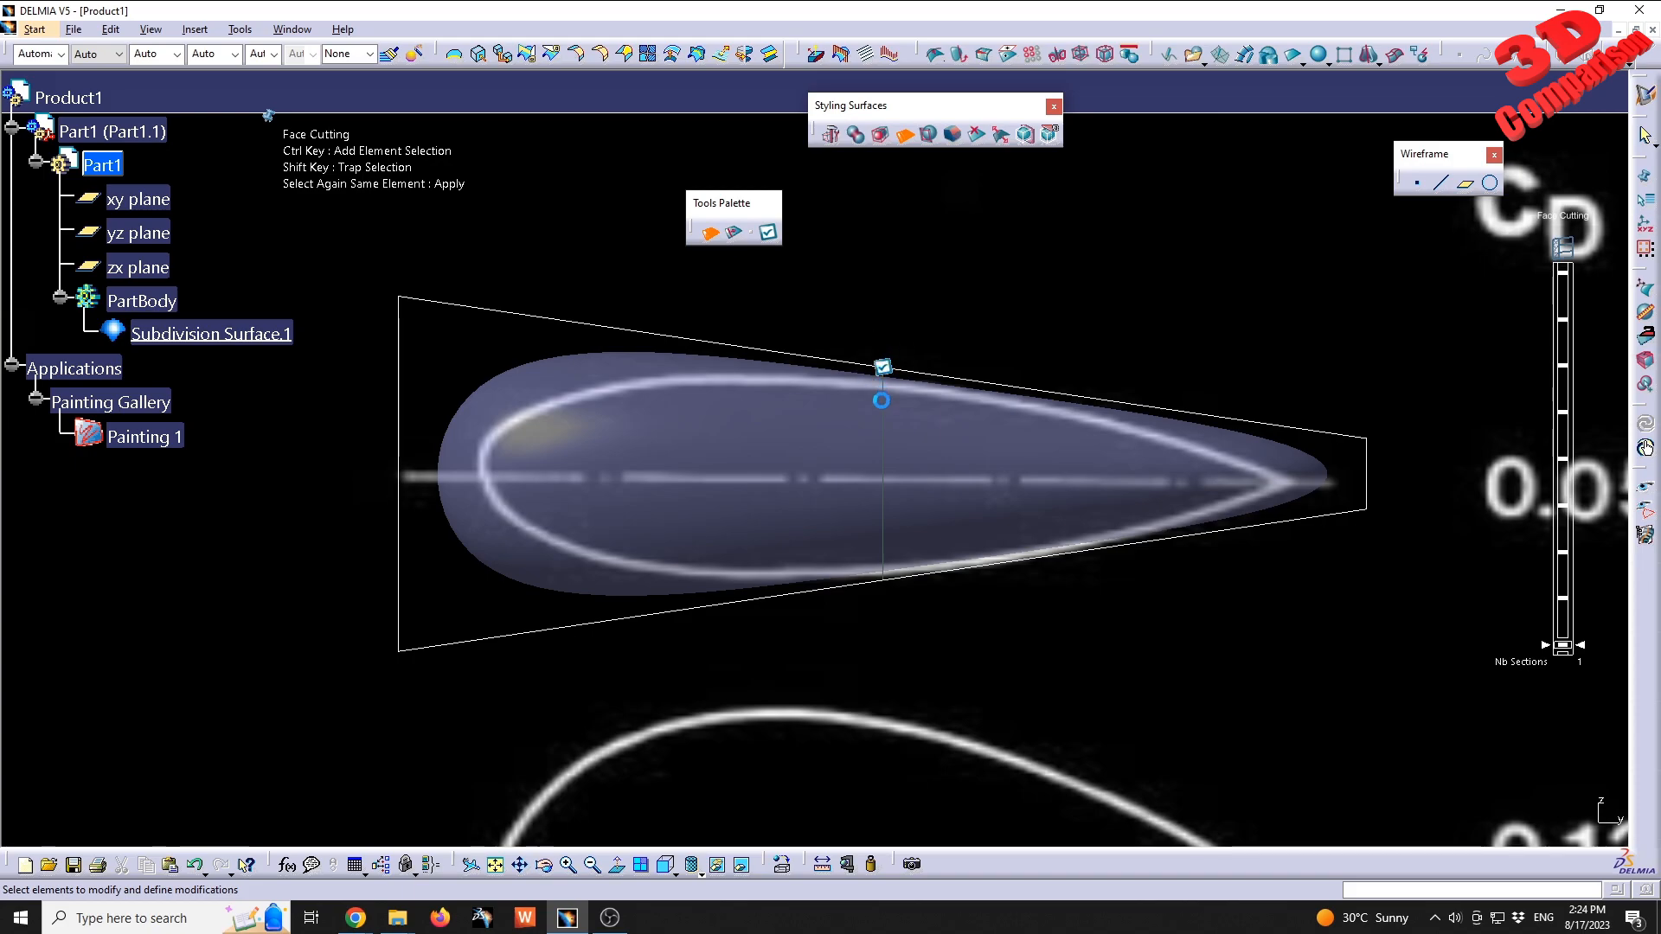
pyautogui.click(886, 423)
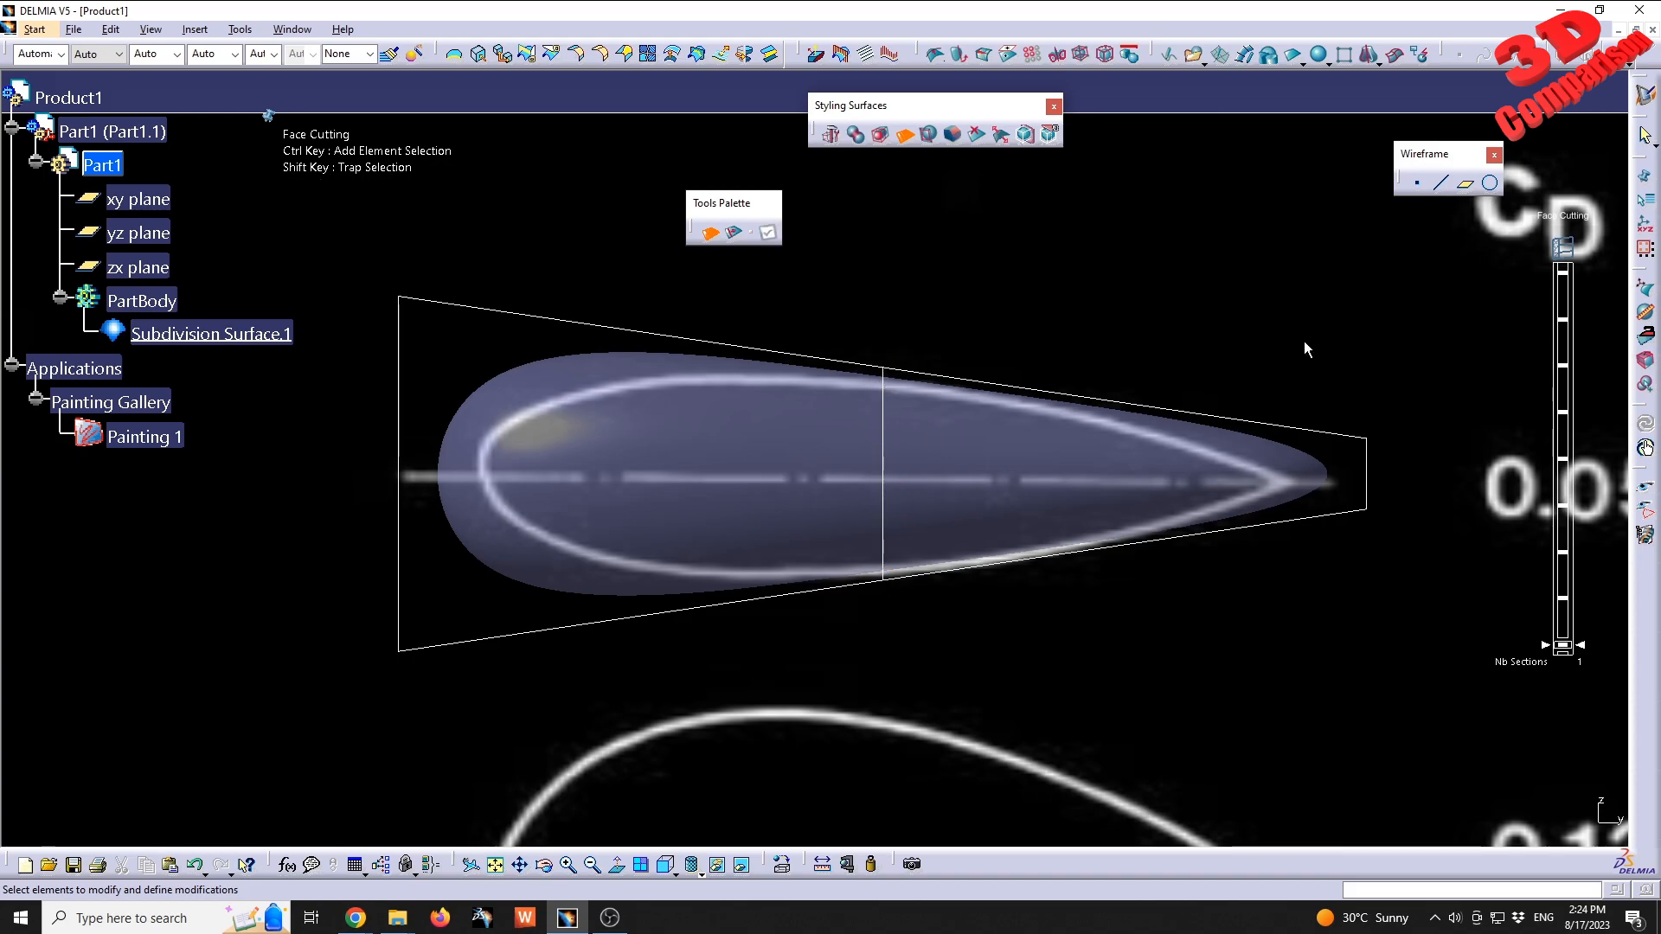
pyautogui.click(904, 134)
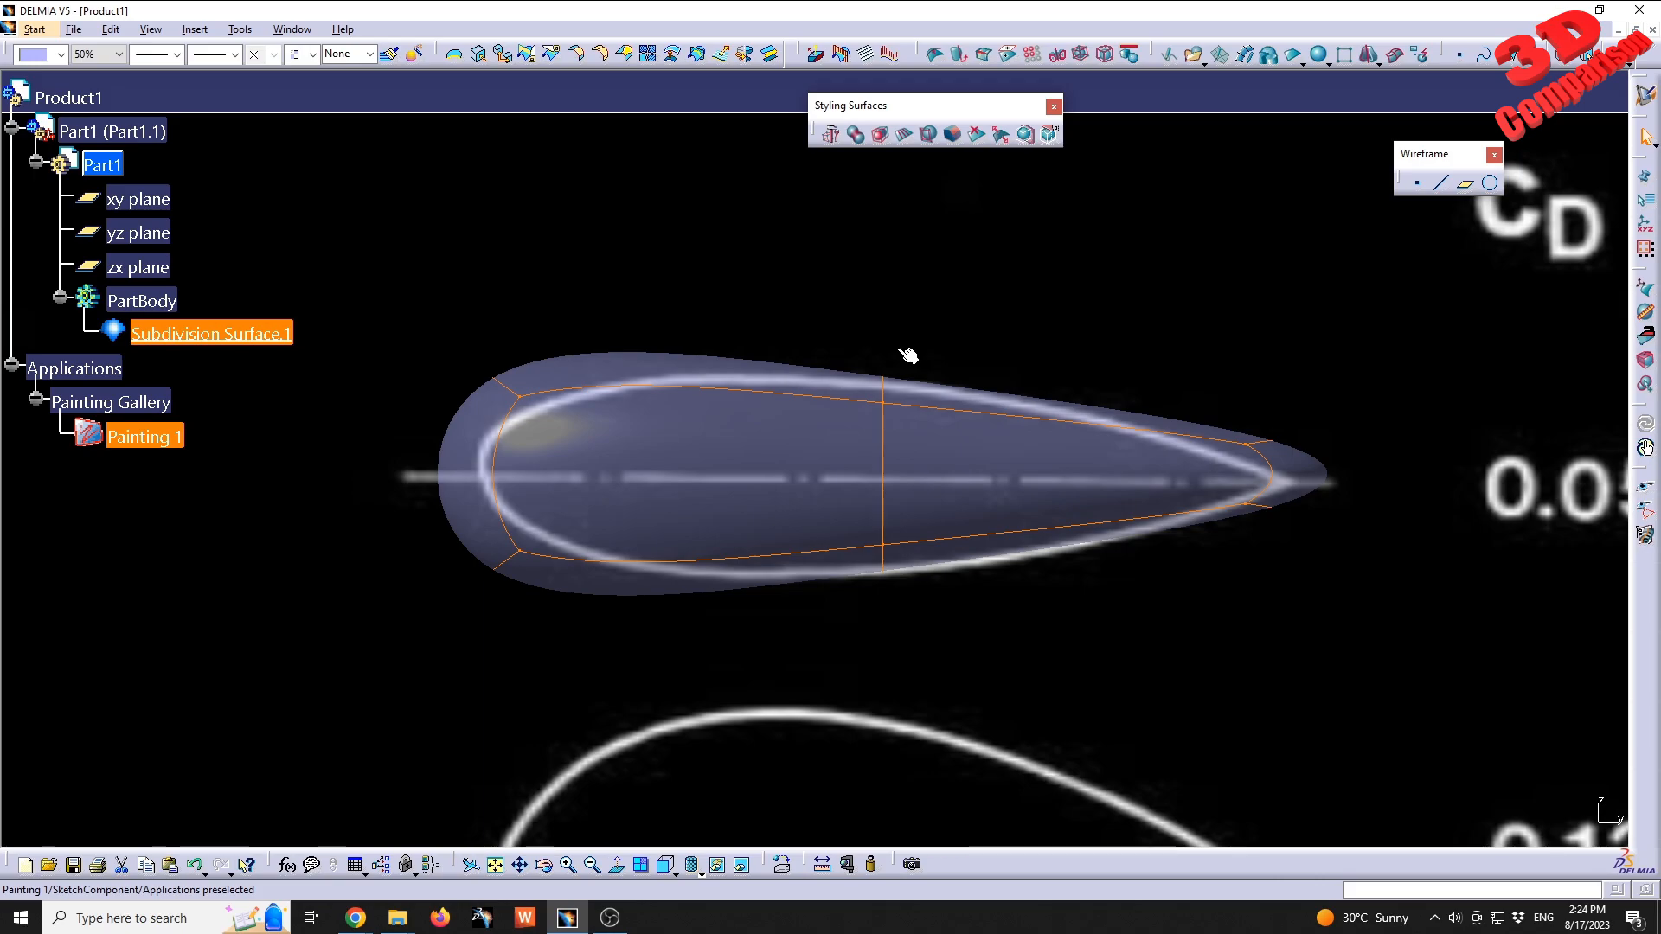
# - Scale the cage's rear vertices along Z with Affinity to about 117 mm, and translate them towards the tail tip of the 0.05 profile
pyautogui.doubleClick(908, 355)
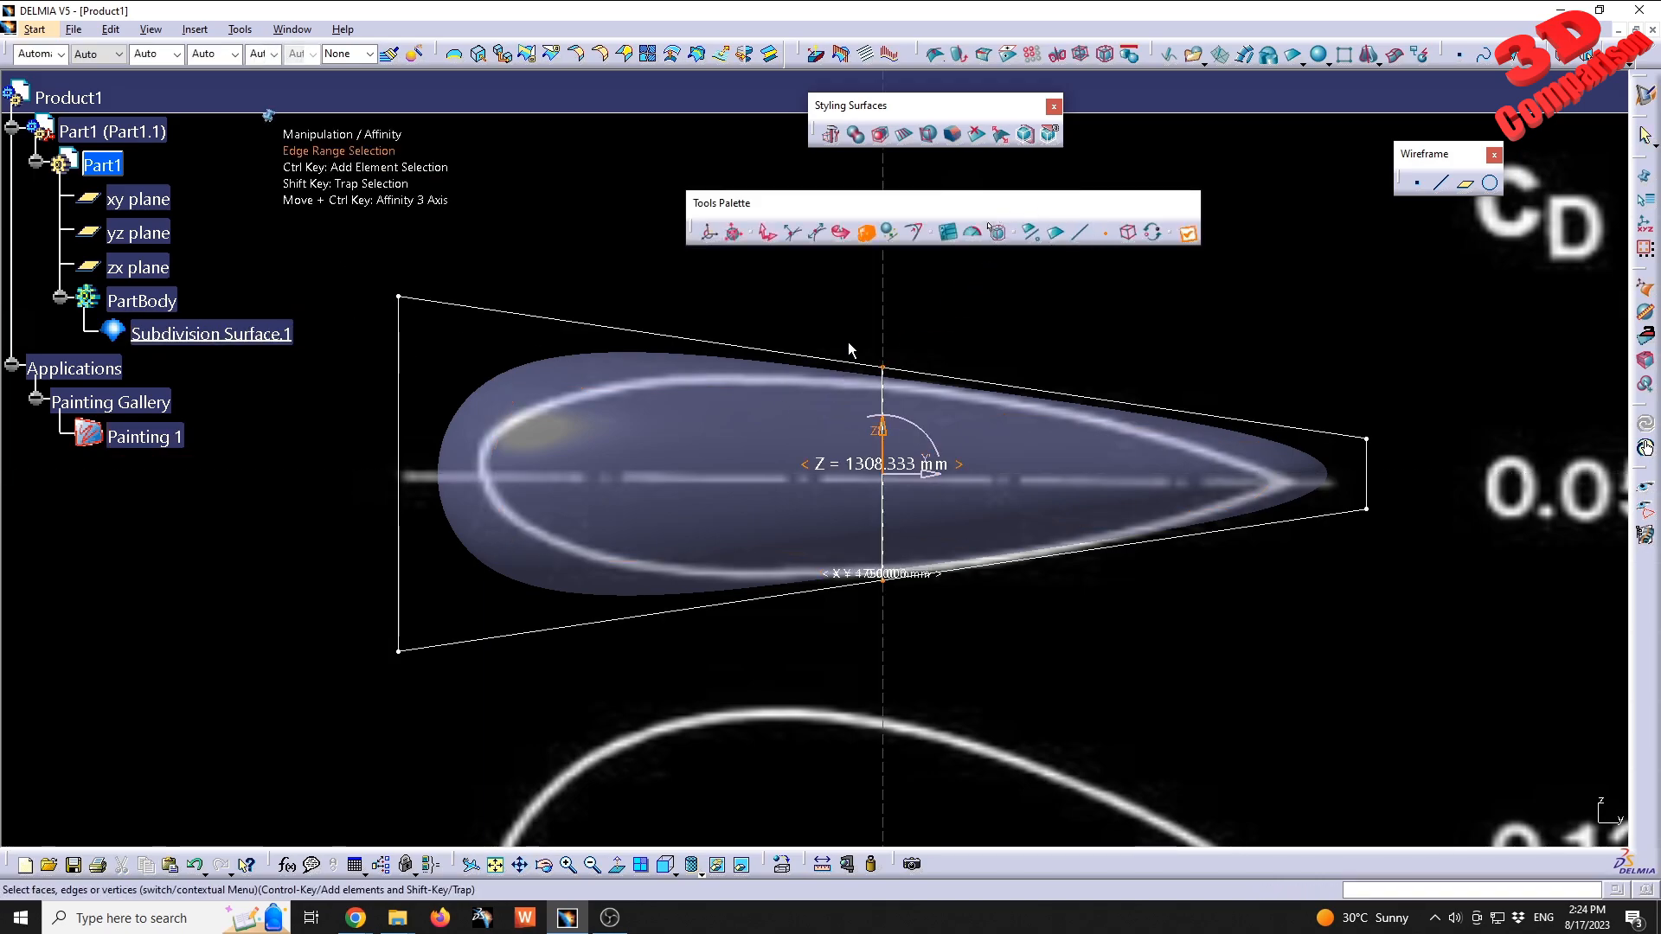
pyautogui.keyDown('shift'); pyautogui.moveTo(1271, 345); pyautogui.dragTo(1455, 648); pyautogui.keyUp('shift')
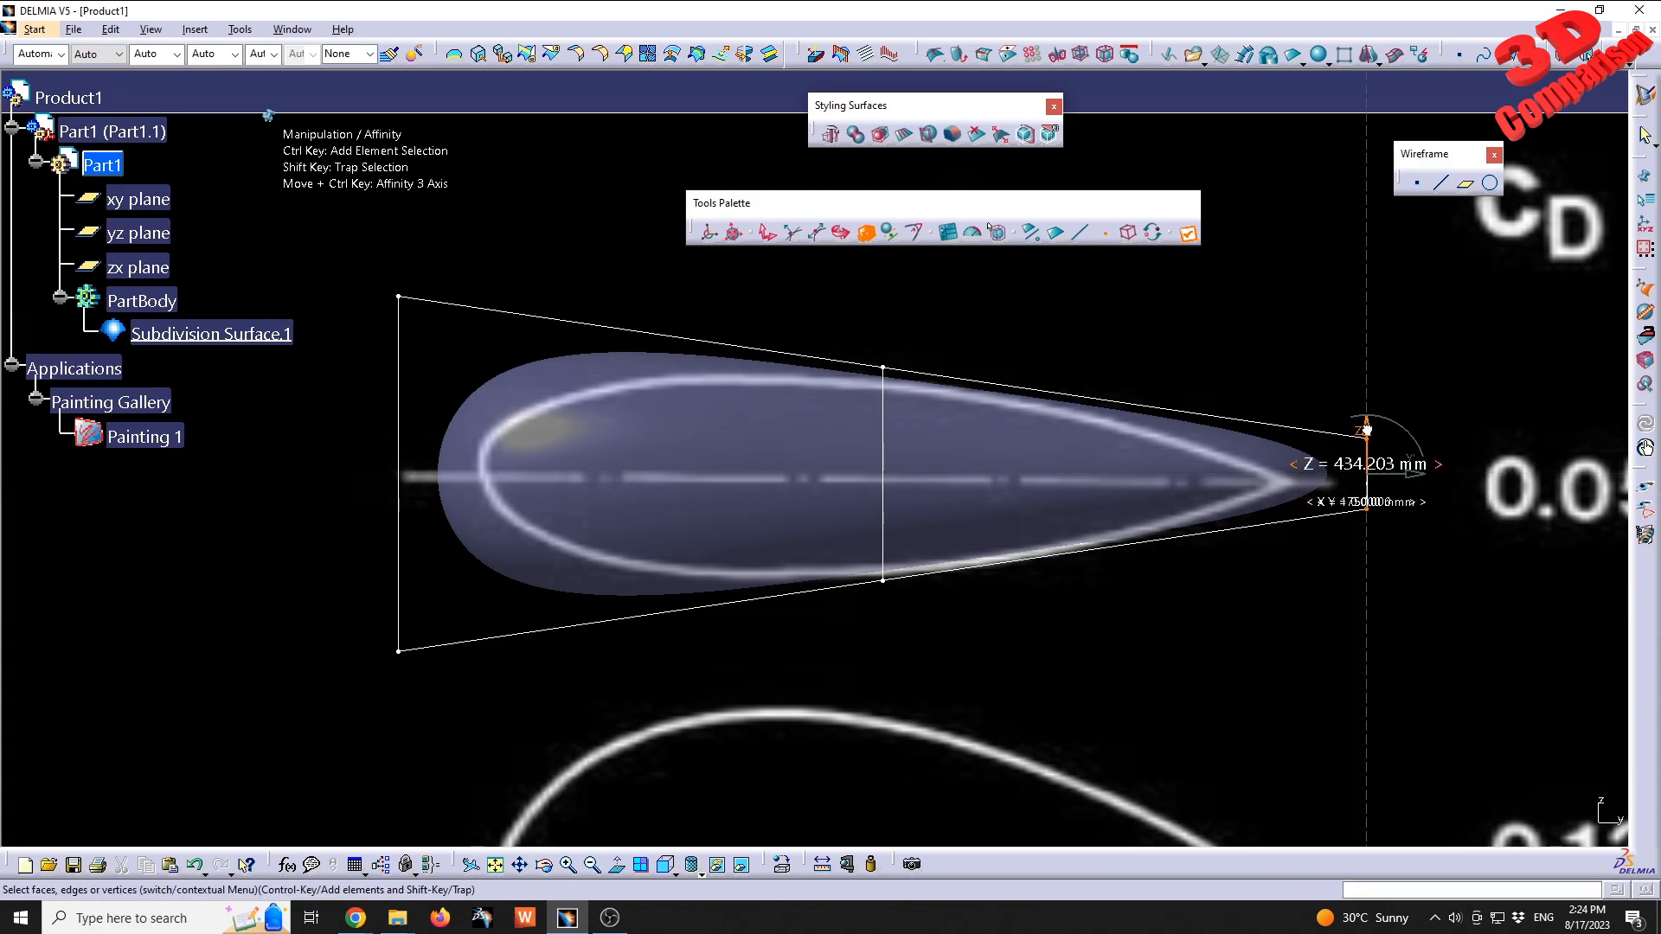
pyautogui.moveTo(1366, 430); pyautogui.dragTo(1342, 439)
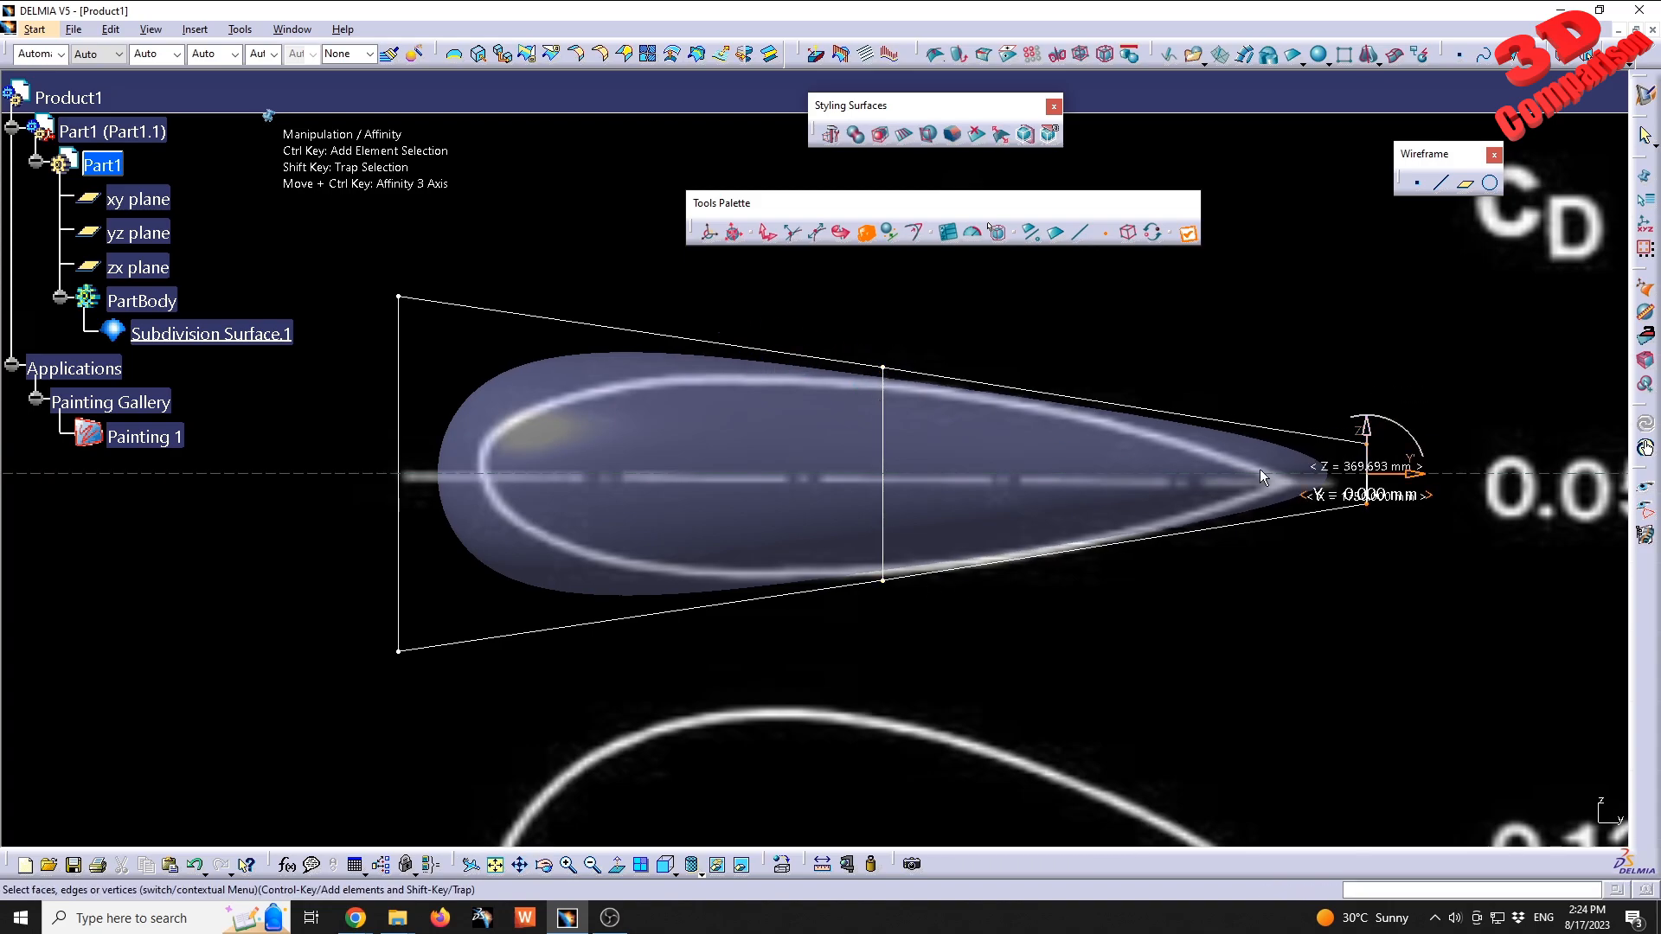
pyautogui.moveTo(1368, 423); pyautogui.dragTo(1376, 464)
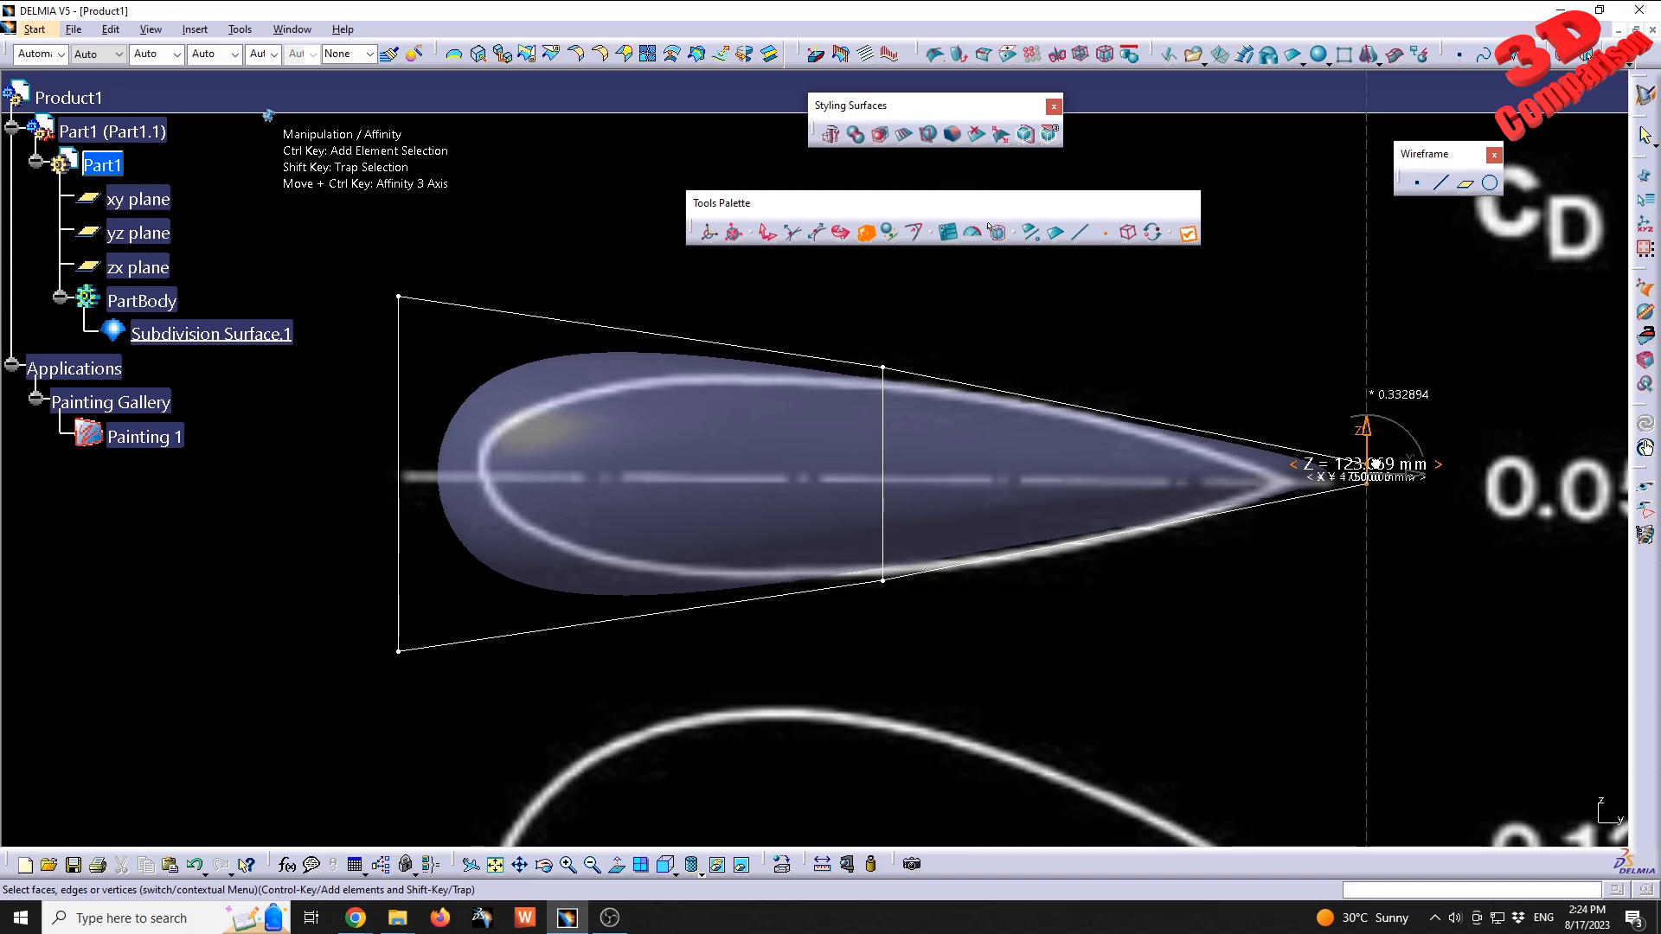
pyautogui.click(769, 232)
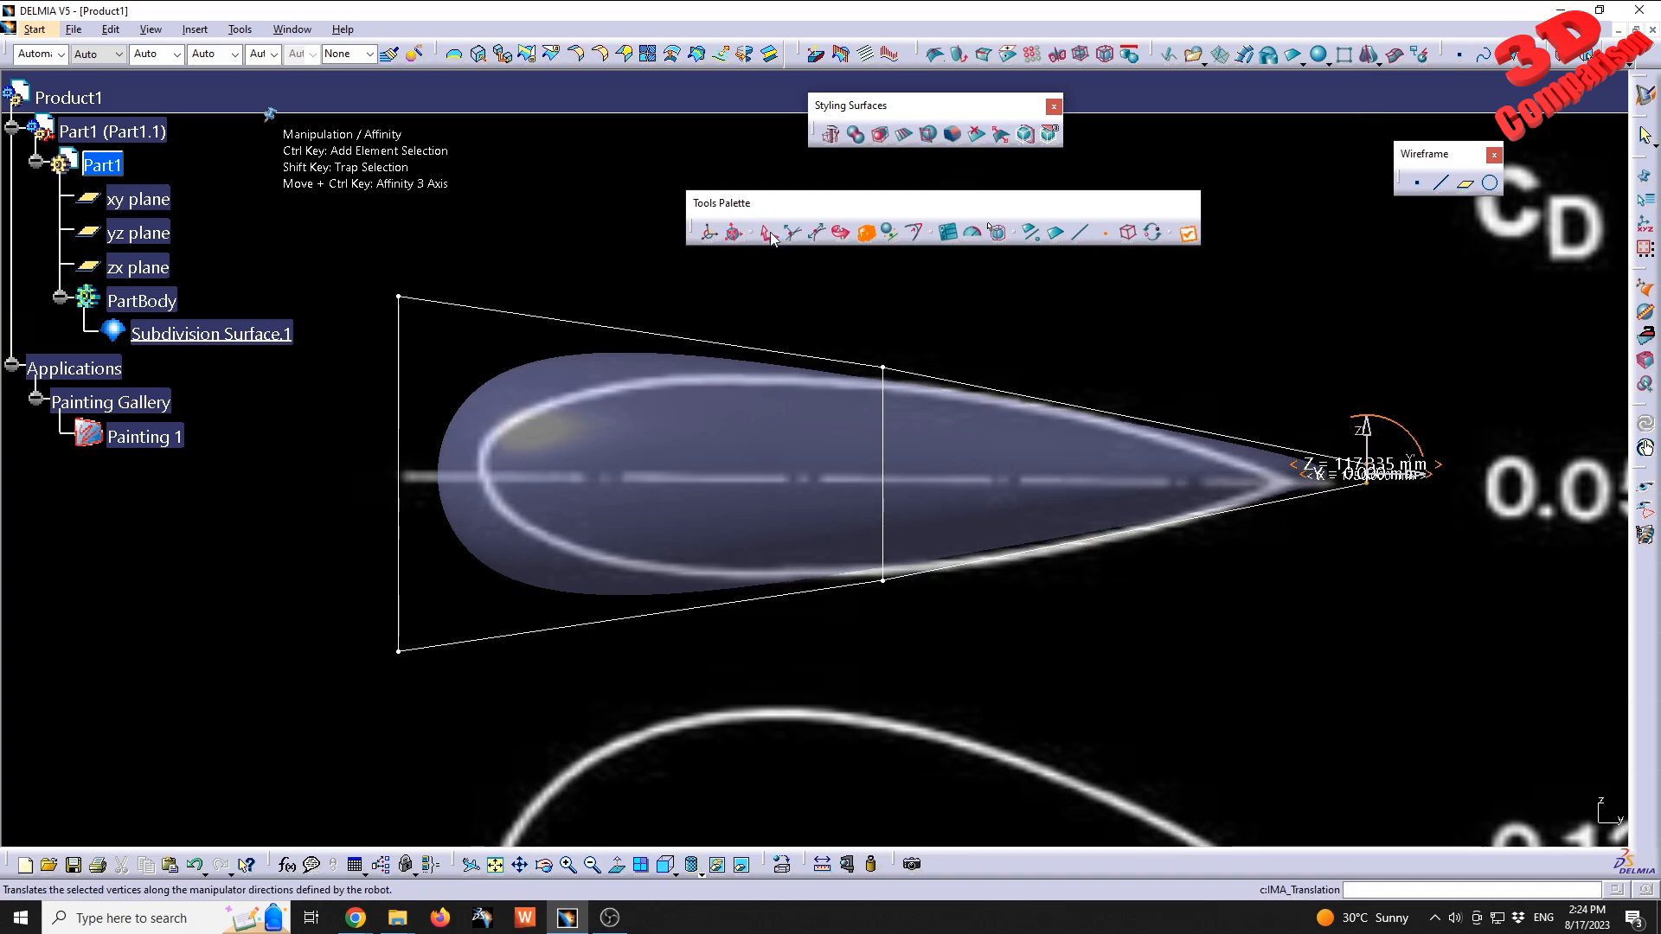
pyautogui.moveTo(1373, 440); pyautogui.dragTo(1379, 488)
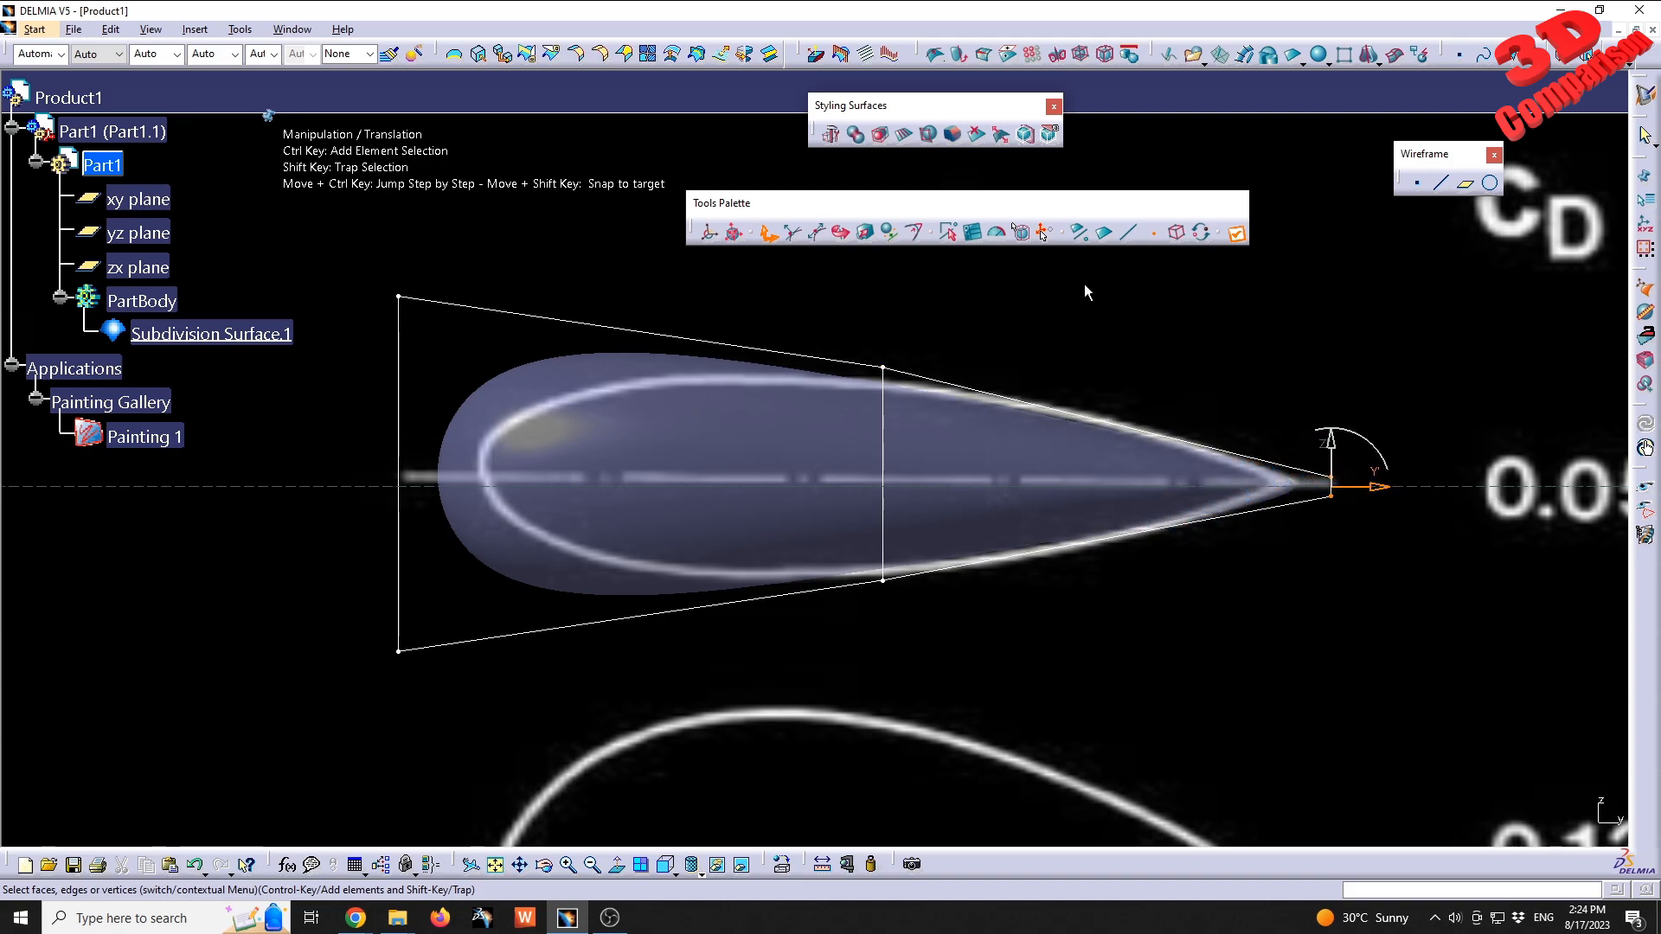
# - Translate the cage's upper and lower front vertices along Y and Z until the surface follows the nose of the 0.05 profile
pyautogui.keyDown('shift'); pyautogui.moveTo(344, 241); pyautogui.dragTo(544, 395); pyautogui.keyUp('shift')
pyautogui.moveTo(398, 260); pyautogui.dragTo(398, 322)
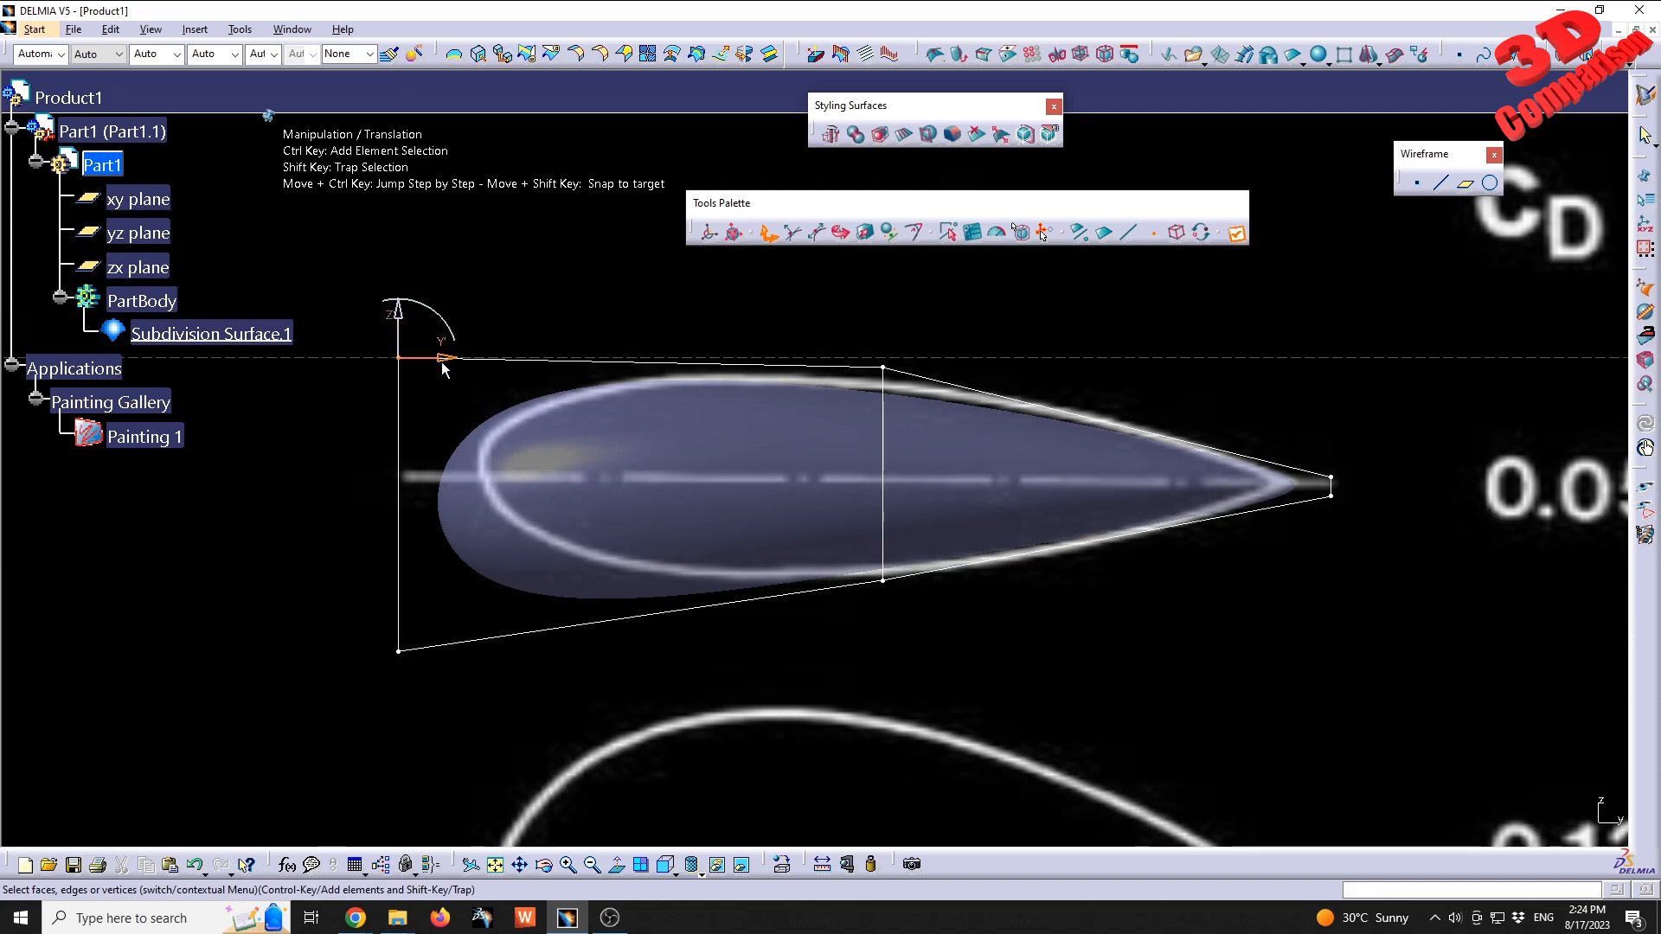
pyautogui.moveTo(445, 363); pyautogui.dragTo(474, 357)
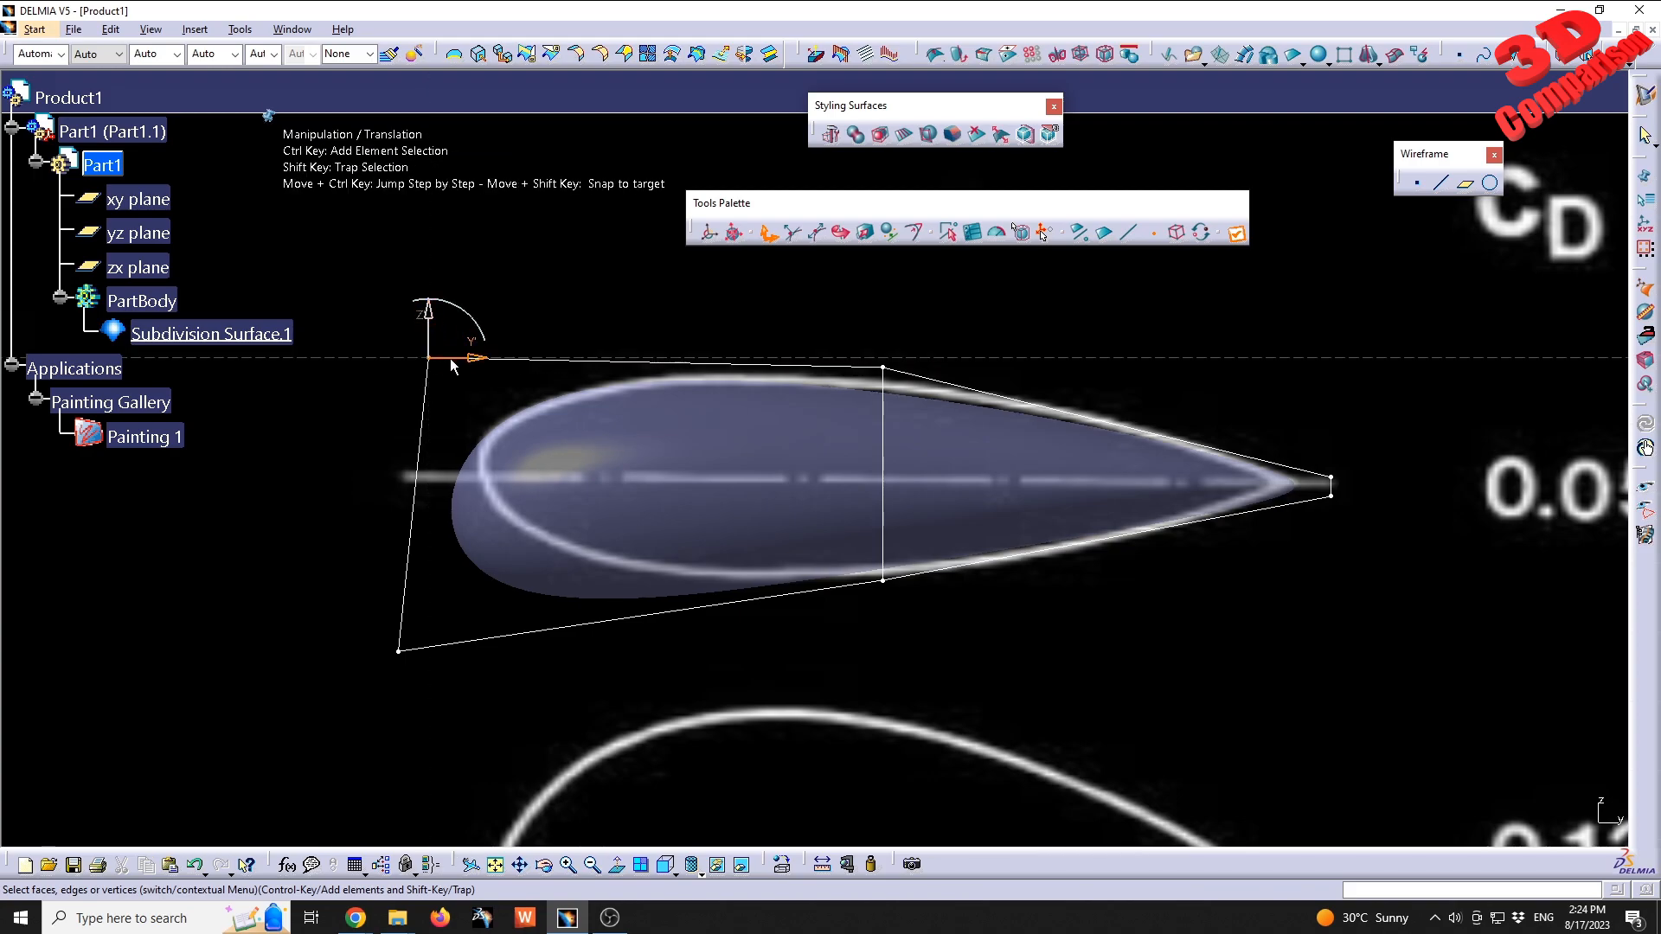
pyautogui.keyDown('shift'); pyautogui.moveTo(355, 749); pyautogui.dragTo(506, 567); pyautogui.keyUp('shift')
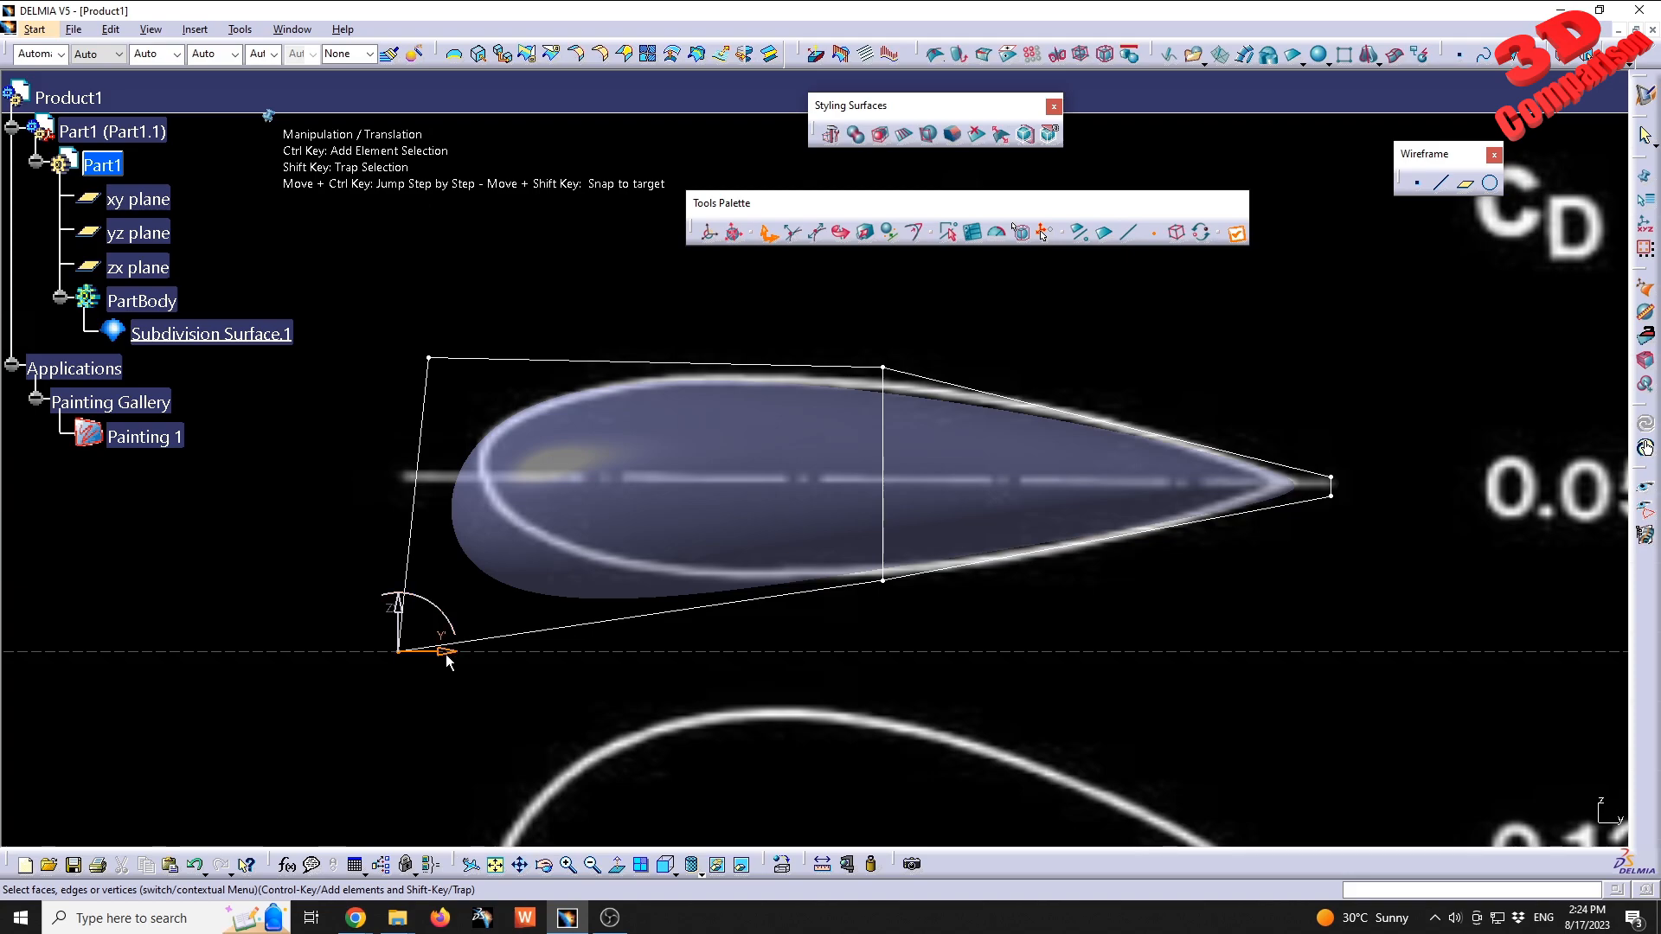
pyautogui.moveTo(444, 654); pyautogui.dragTo(467, 542)
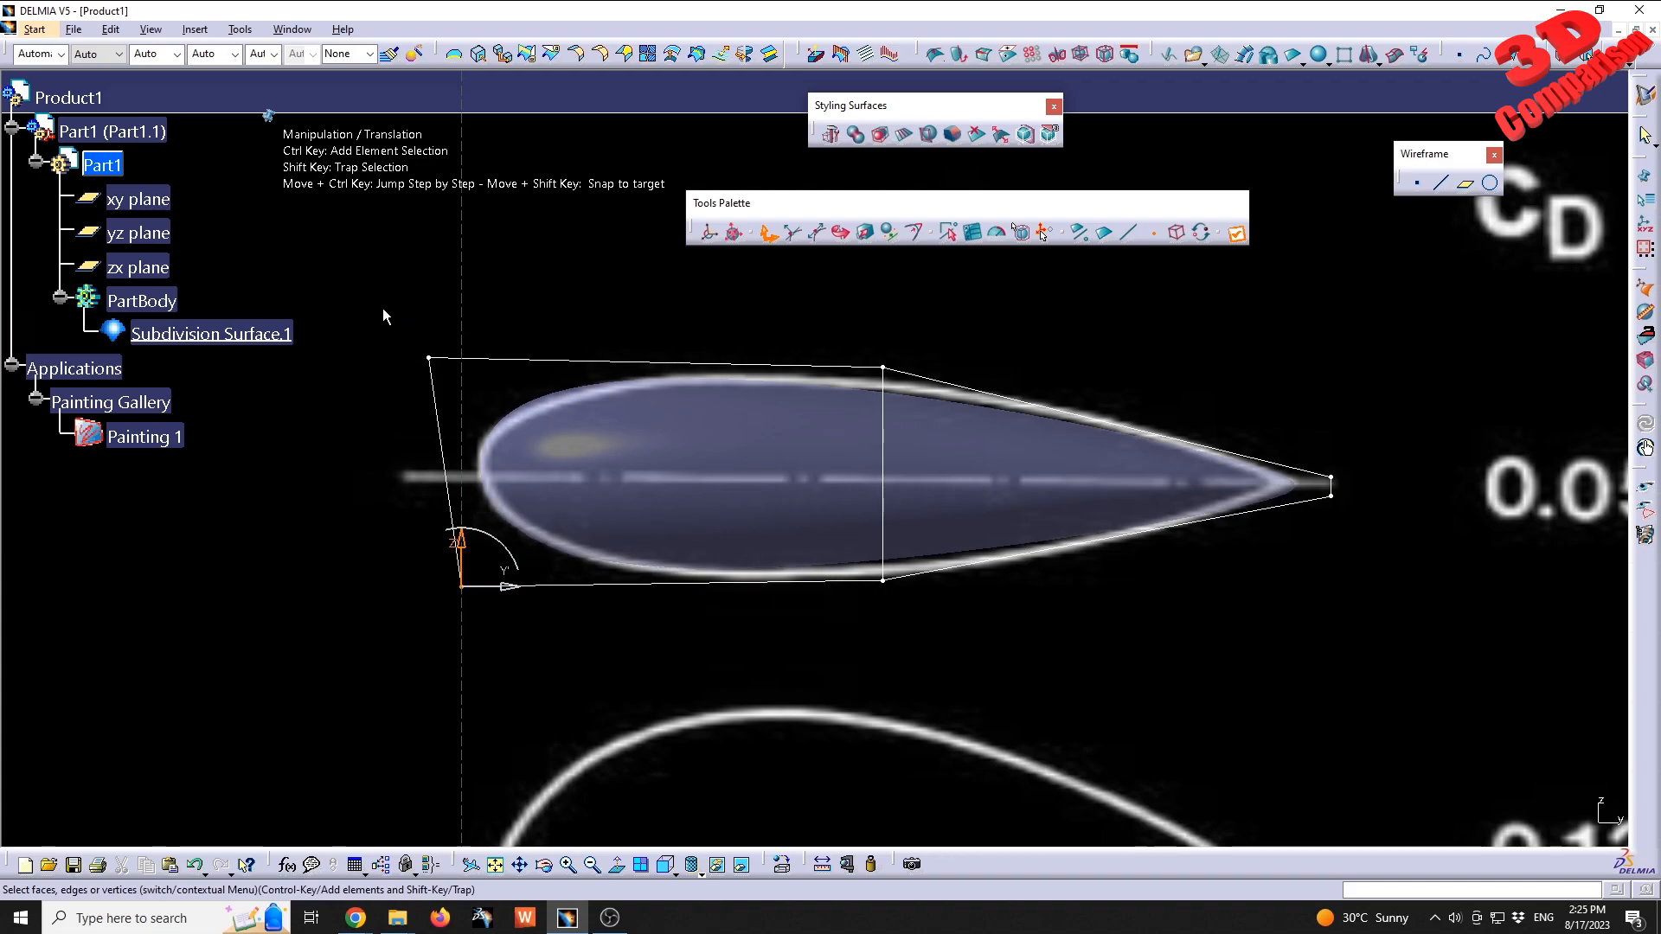
pyautogui.moveTo(382, 308); pyautogui.dragTo(457, 403)
pyautogui.moveTo(431, 317); pyautogui.dragTo(433, 329)
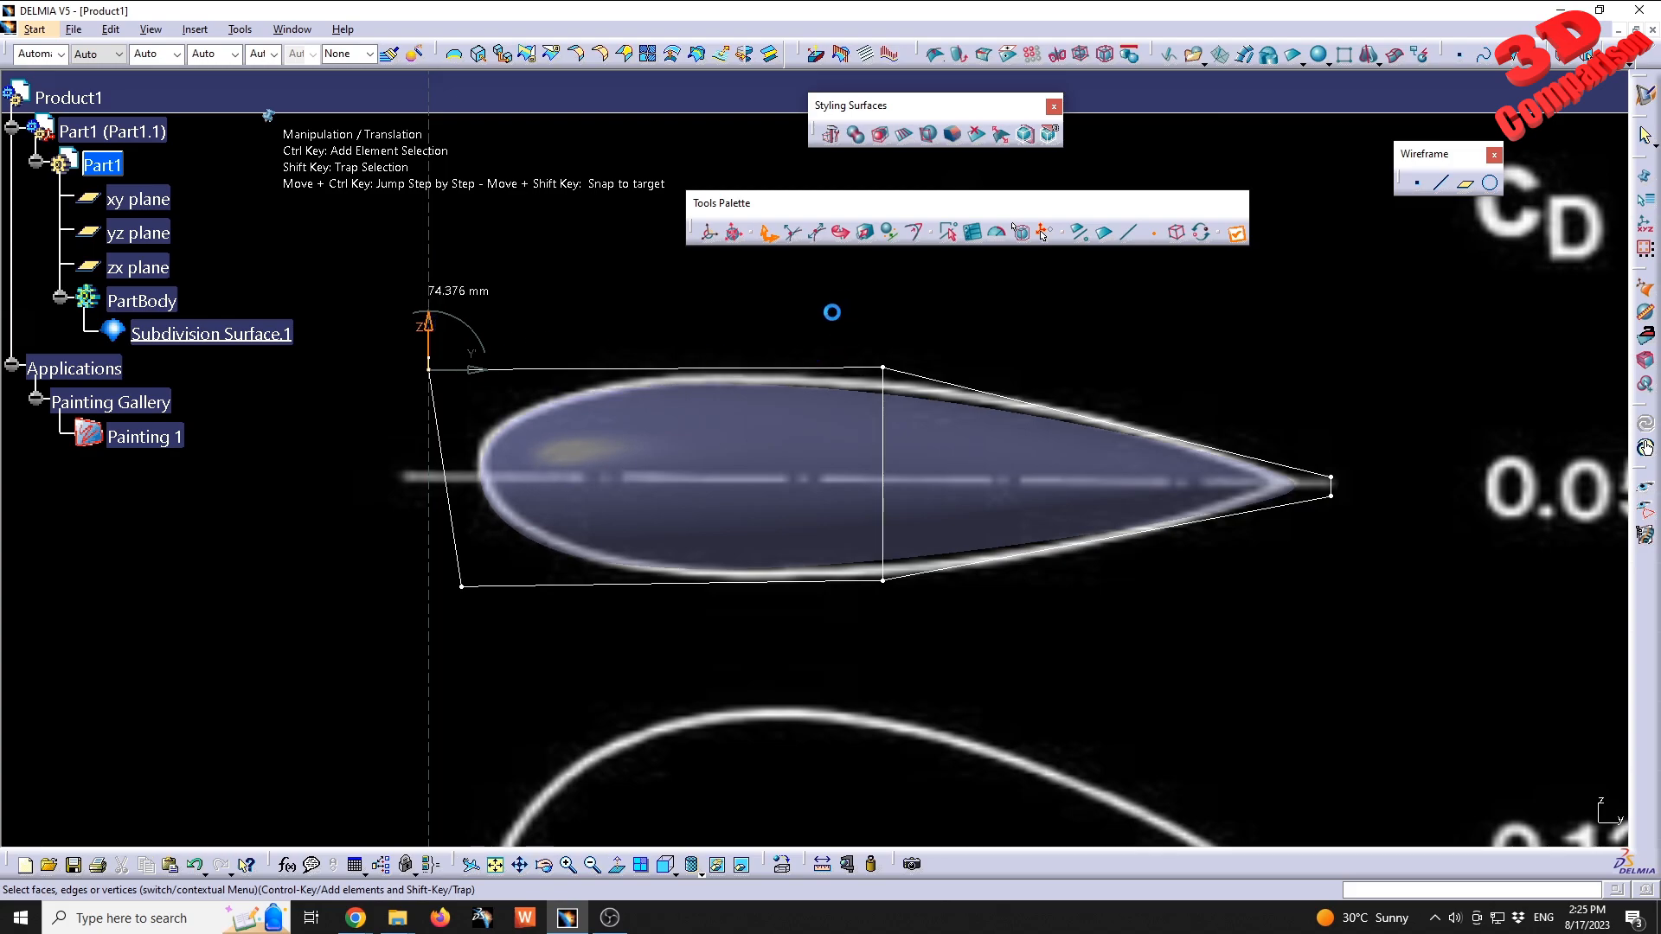
# - Try to translate the cage's upper and lower mid-length vertices outward along Z, the lower ones by about 90 mm
pyautogui.click(882, 368)
pyautogui.moveTo(883, 328); pyautogui.dragTo(897, 316)
pyautogui.keyDown('shift'); pyautogui.moveTo(1072, 734); pyautogui.dragTo(897, 551); pyautogui.keyUp('shift')
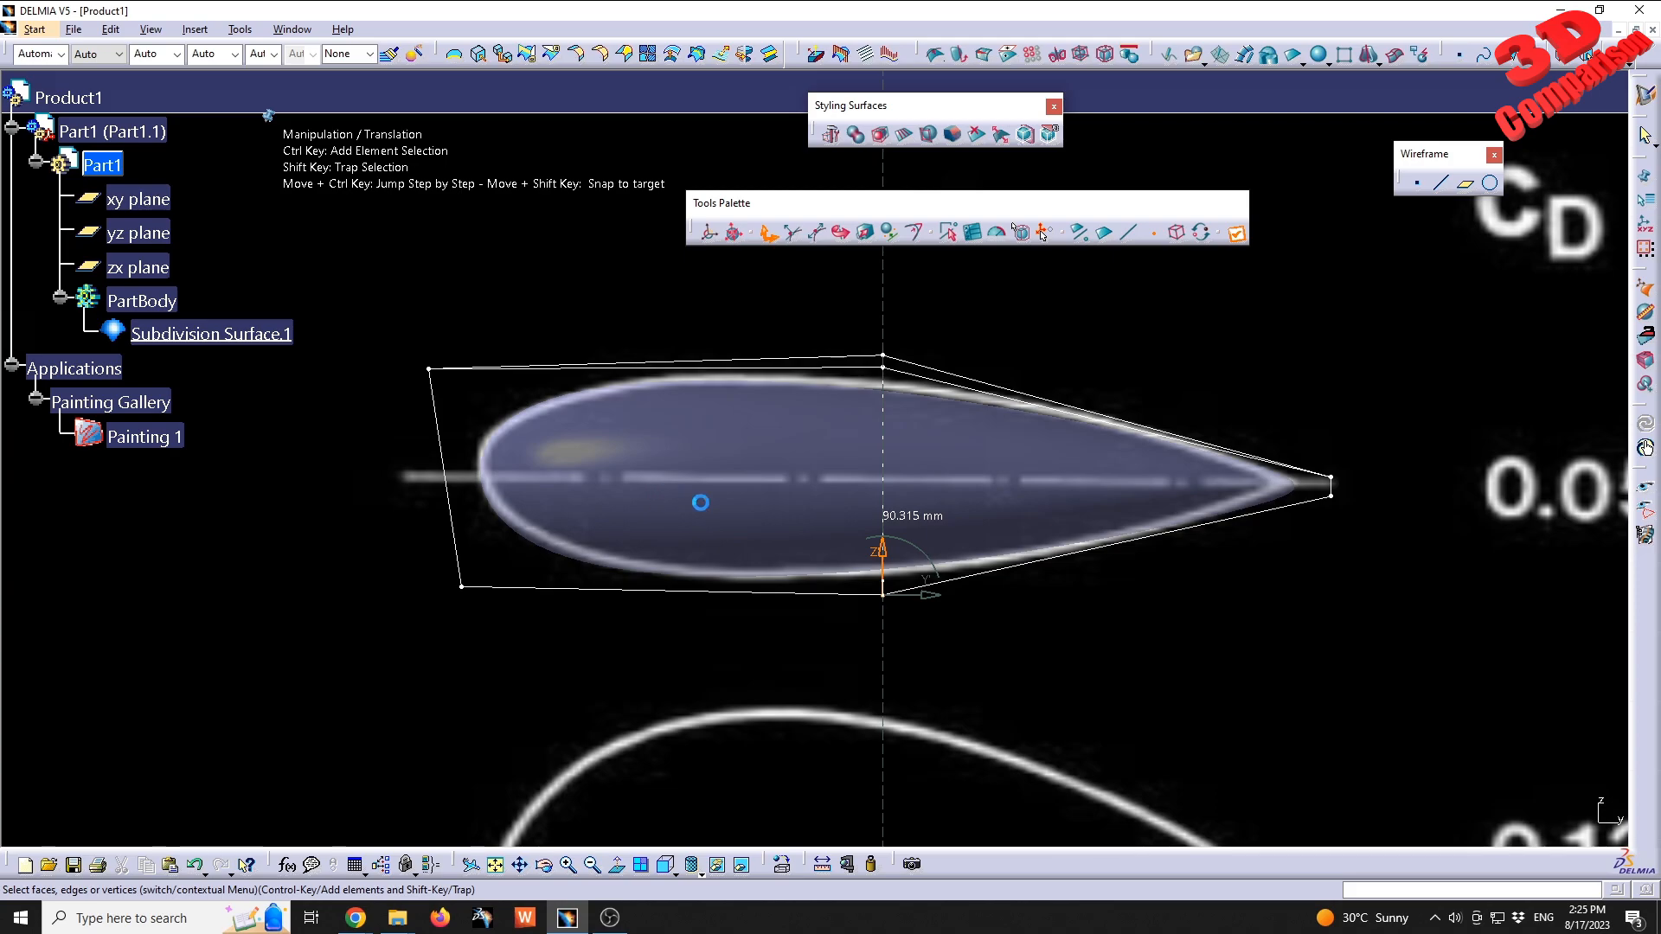
# - Undo the Z translations of the cage's mid-length vertices
pyautogui.scroll(-3, 793, 451)
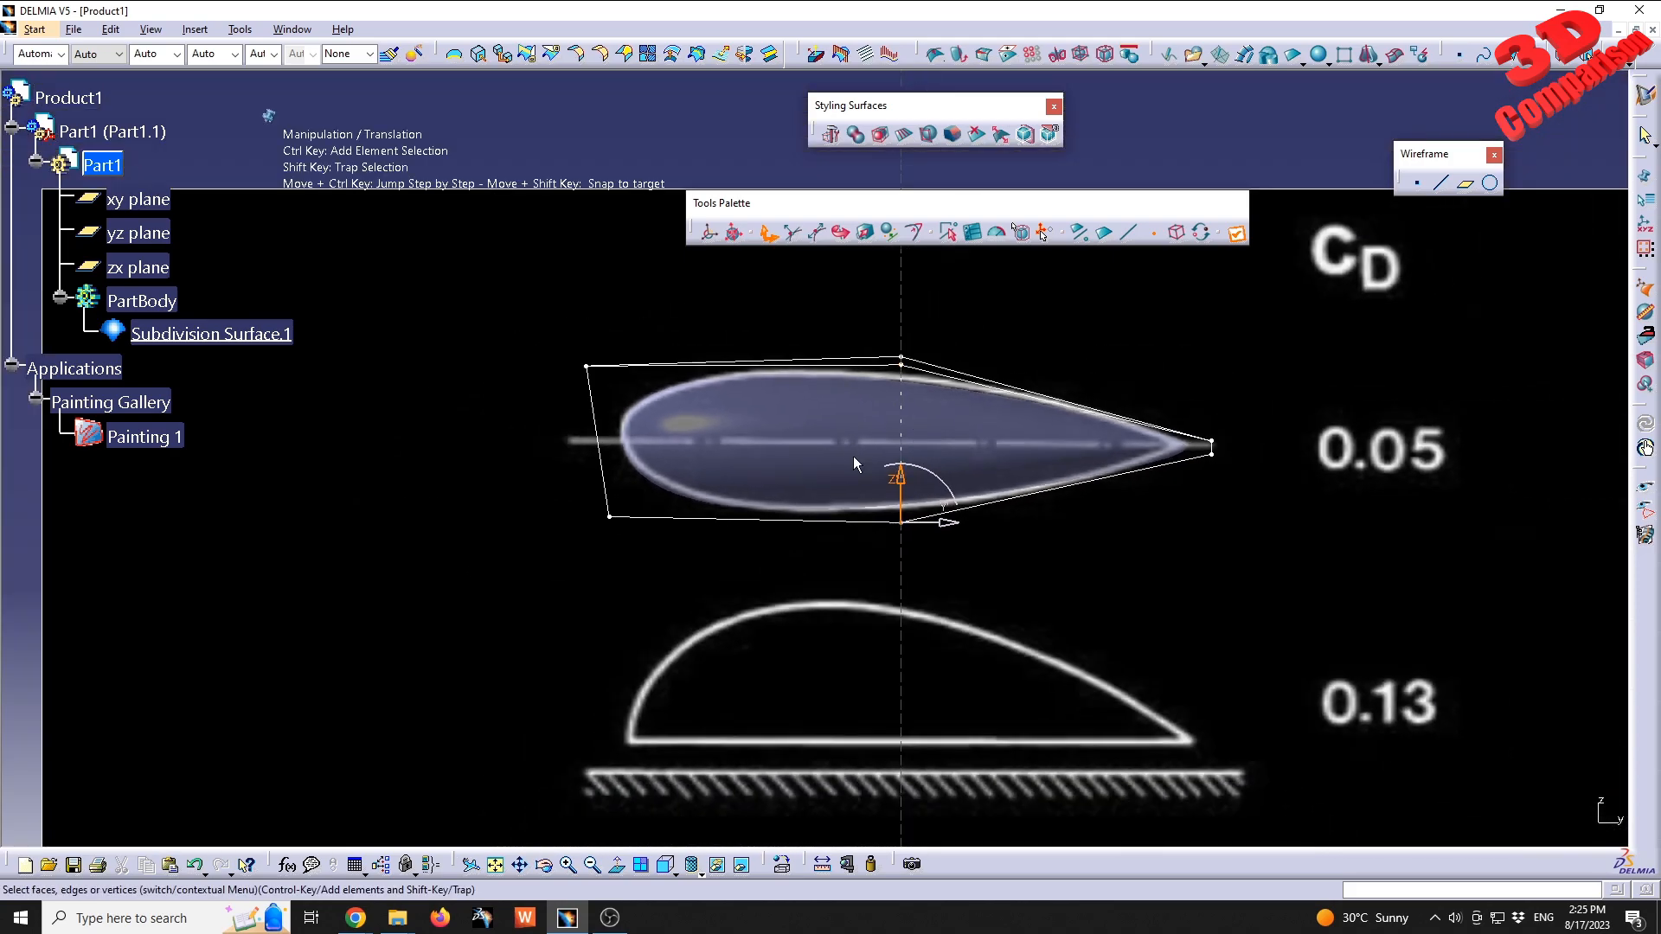
pyautogui.moveTo(853, 455); pyautogui.dragTo(1003, 439, button='middle')
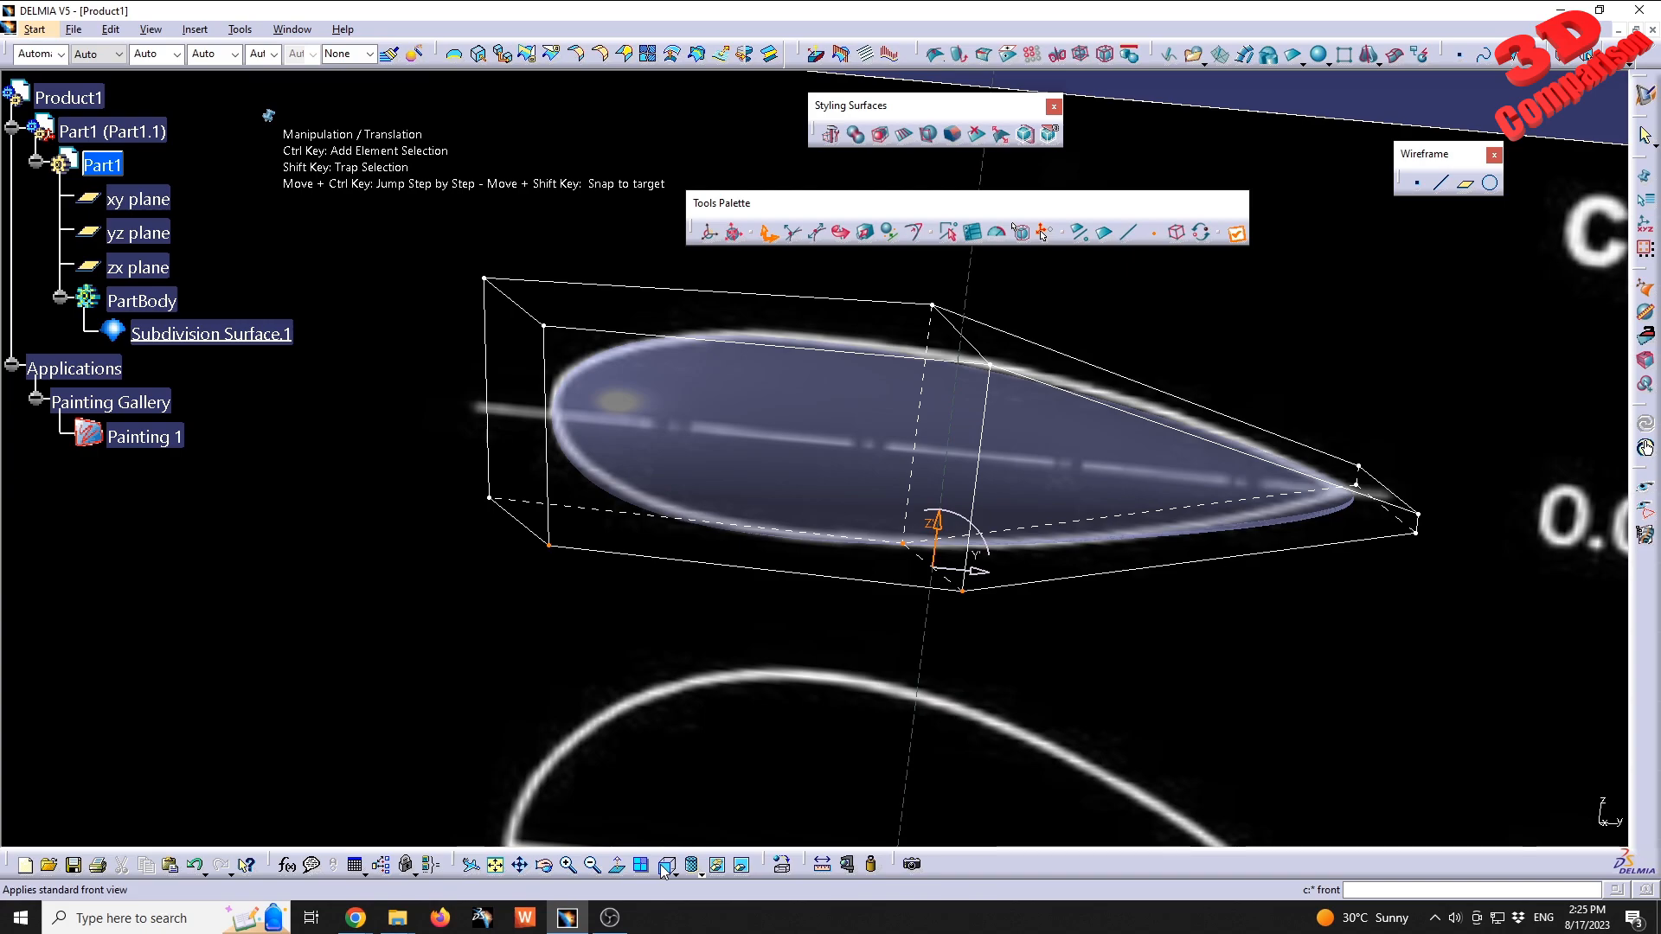
pyautogui.click(665, 865)
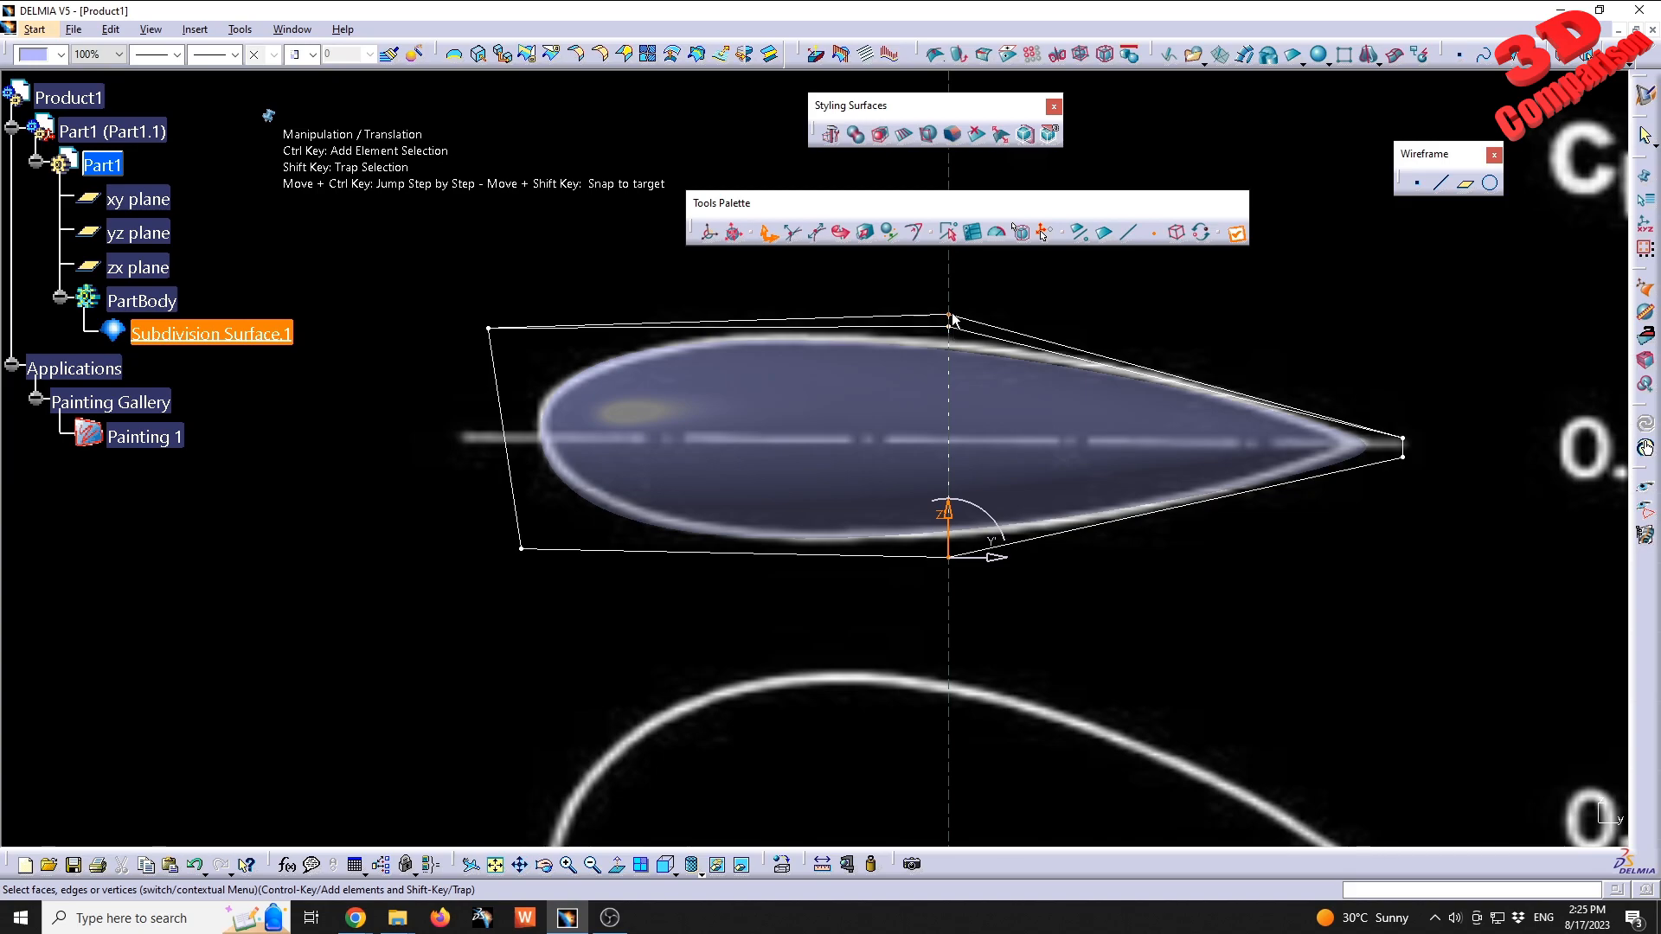
pyautogui.click(197, 866)
pyautogui.click(197, 866)
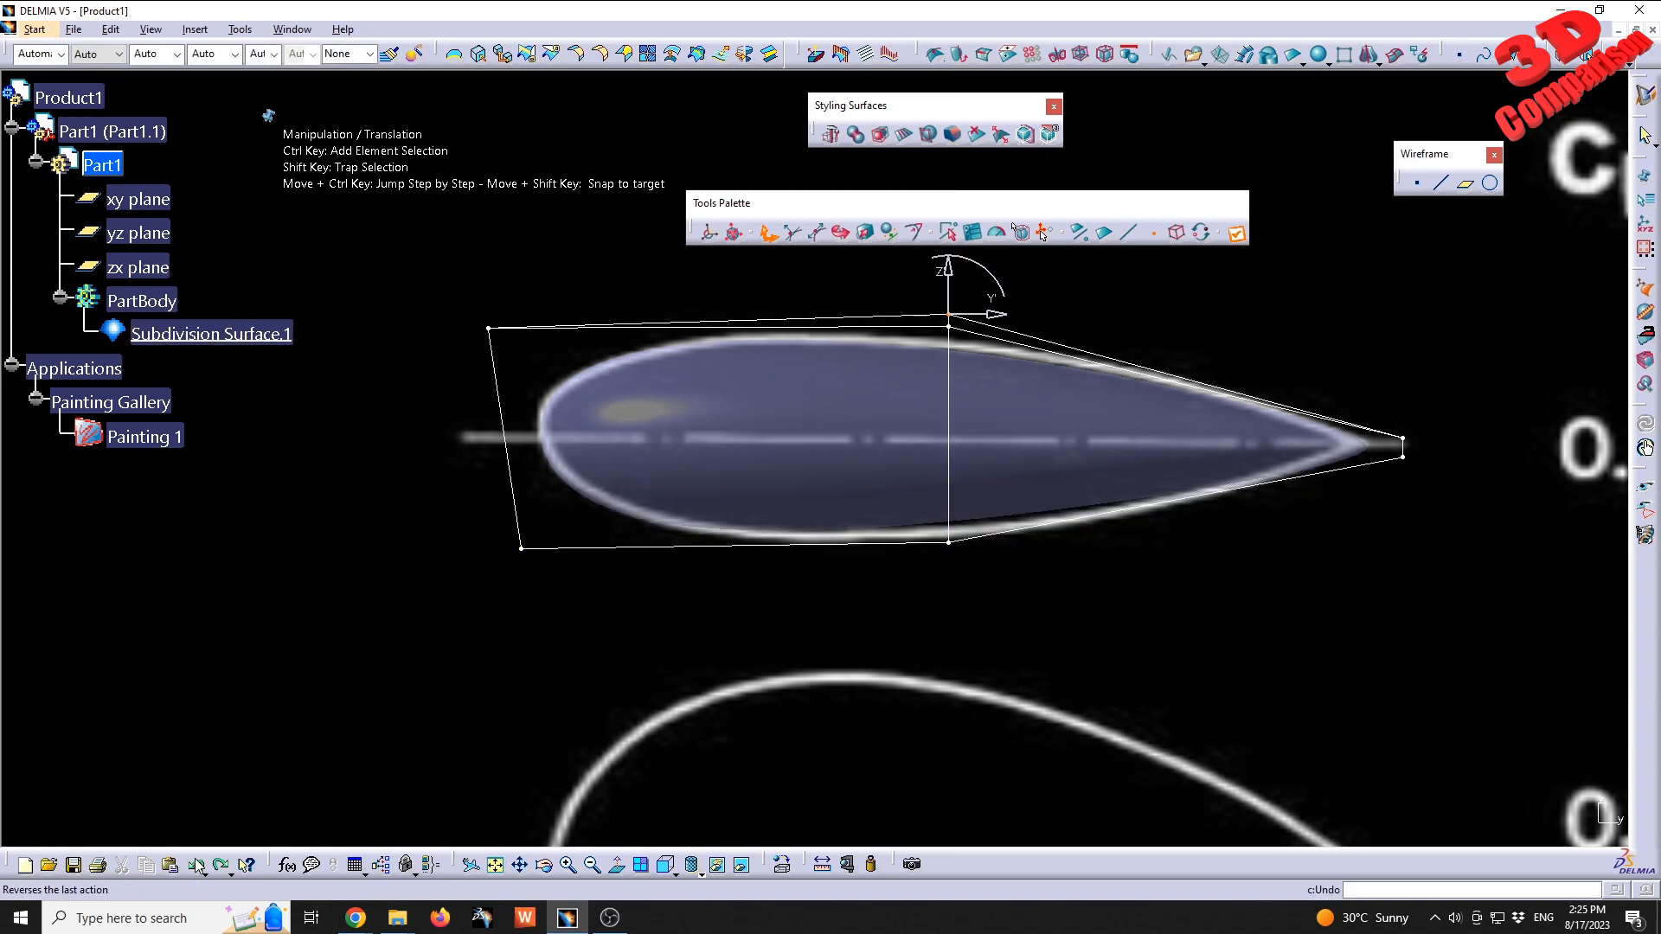
# - Trap-select the upper and lower mid-length vertex pairs, translate each outward along Z to match the profile's outline, and finish the mesh modification
pyautogui.moveTo(888, 351); pyautogui.dragTo(750, 474, button='middle')
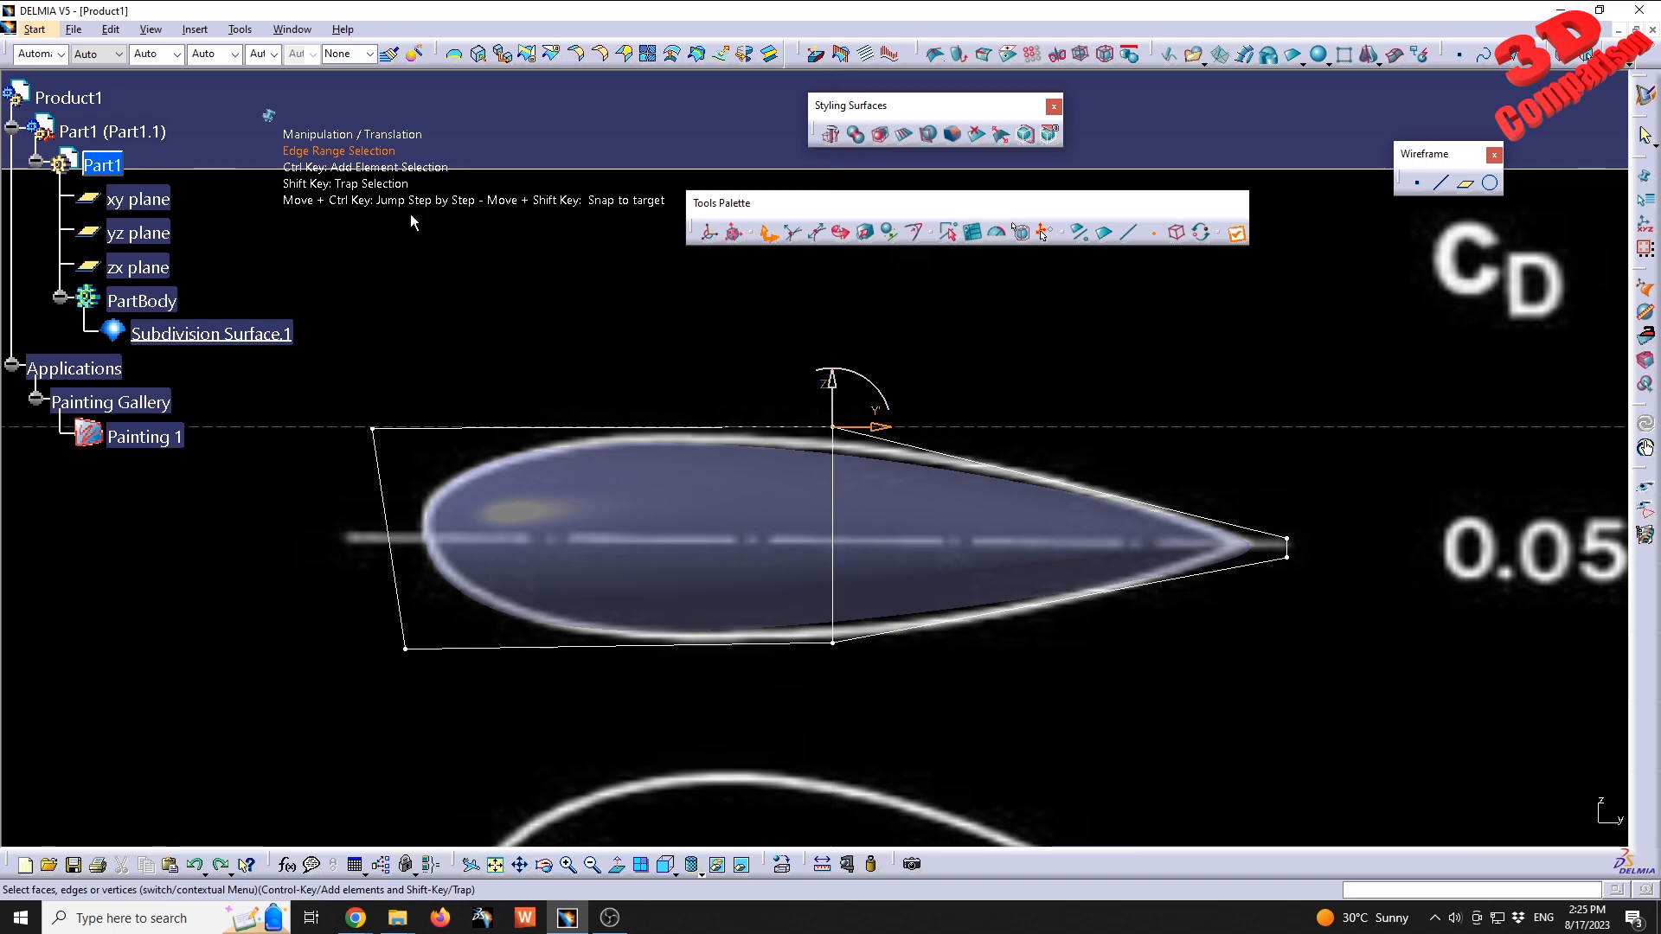
pyautogui.moveTo(722, 344); pyautogui.dragTo(916, 485)
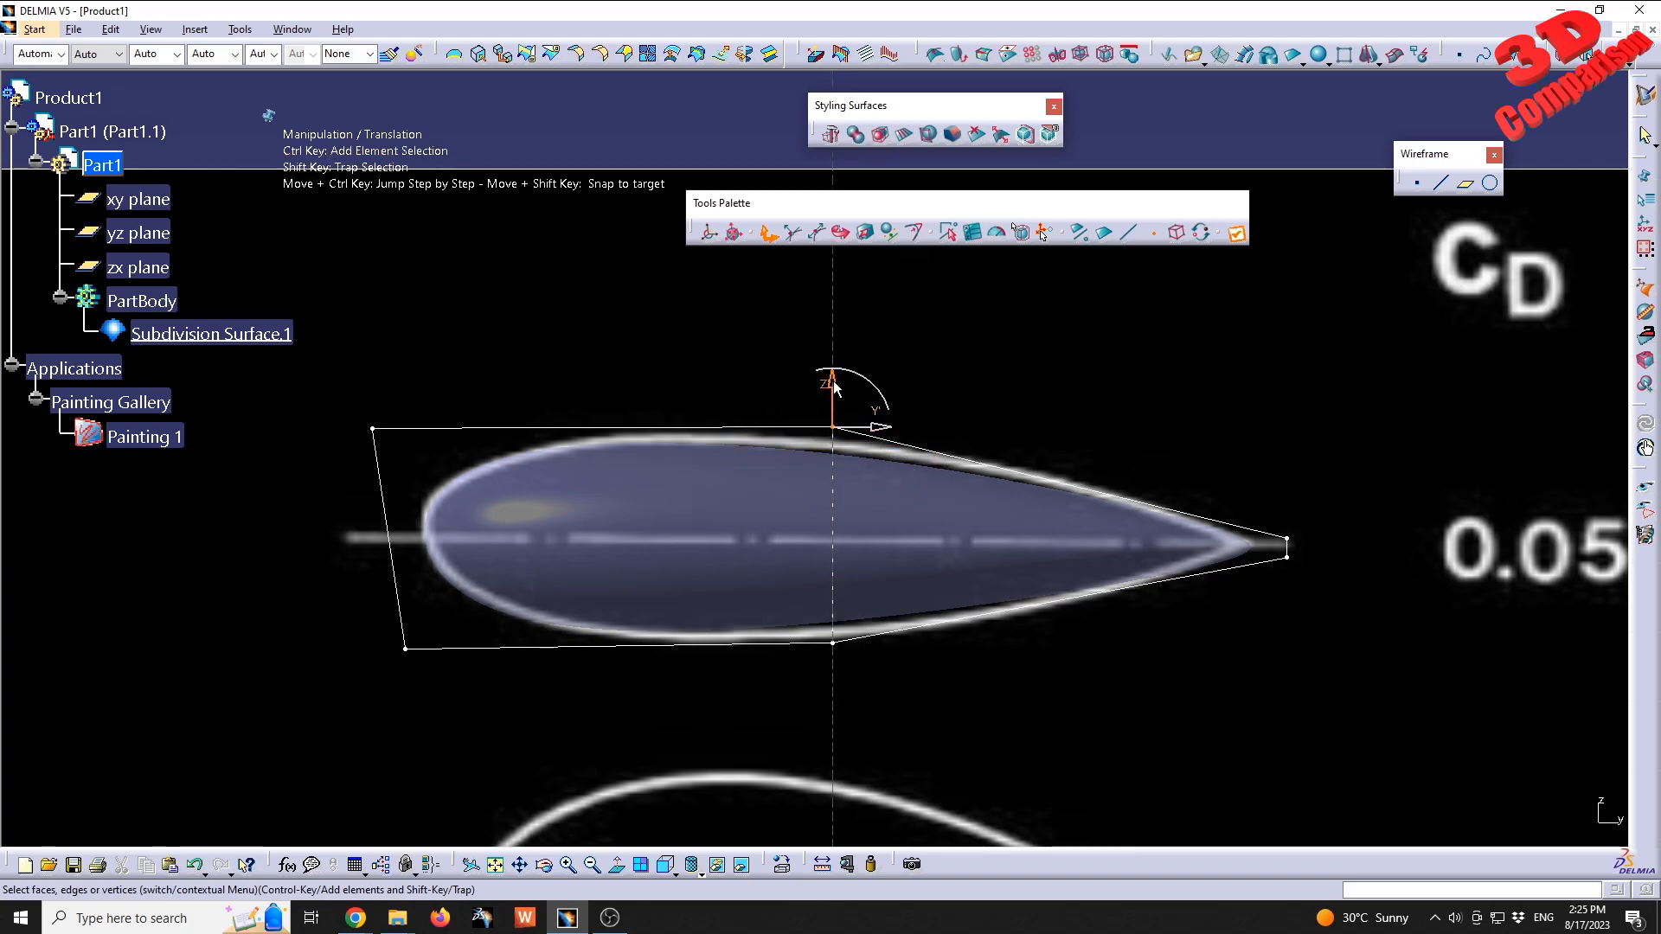
pyautogui.moveTo(834, 386)
pyautogui.mouseDown()
pyautogui.moveTo(843, 403)
pyautogui.moveTo(850, 355)
pyautogui.moveTo(857, 367)
pyautogui.mouseUp()
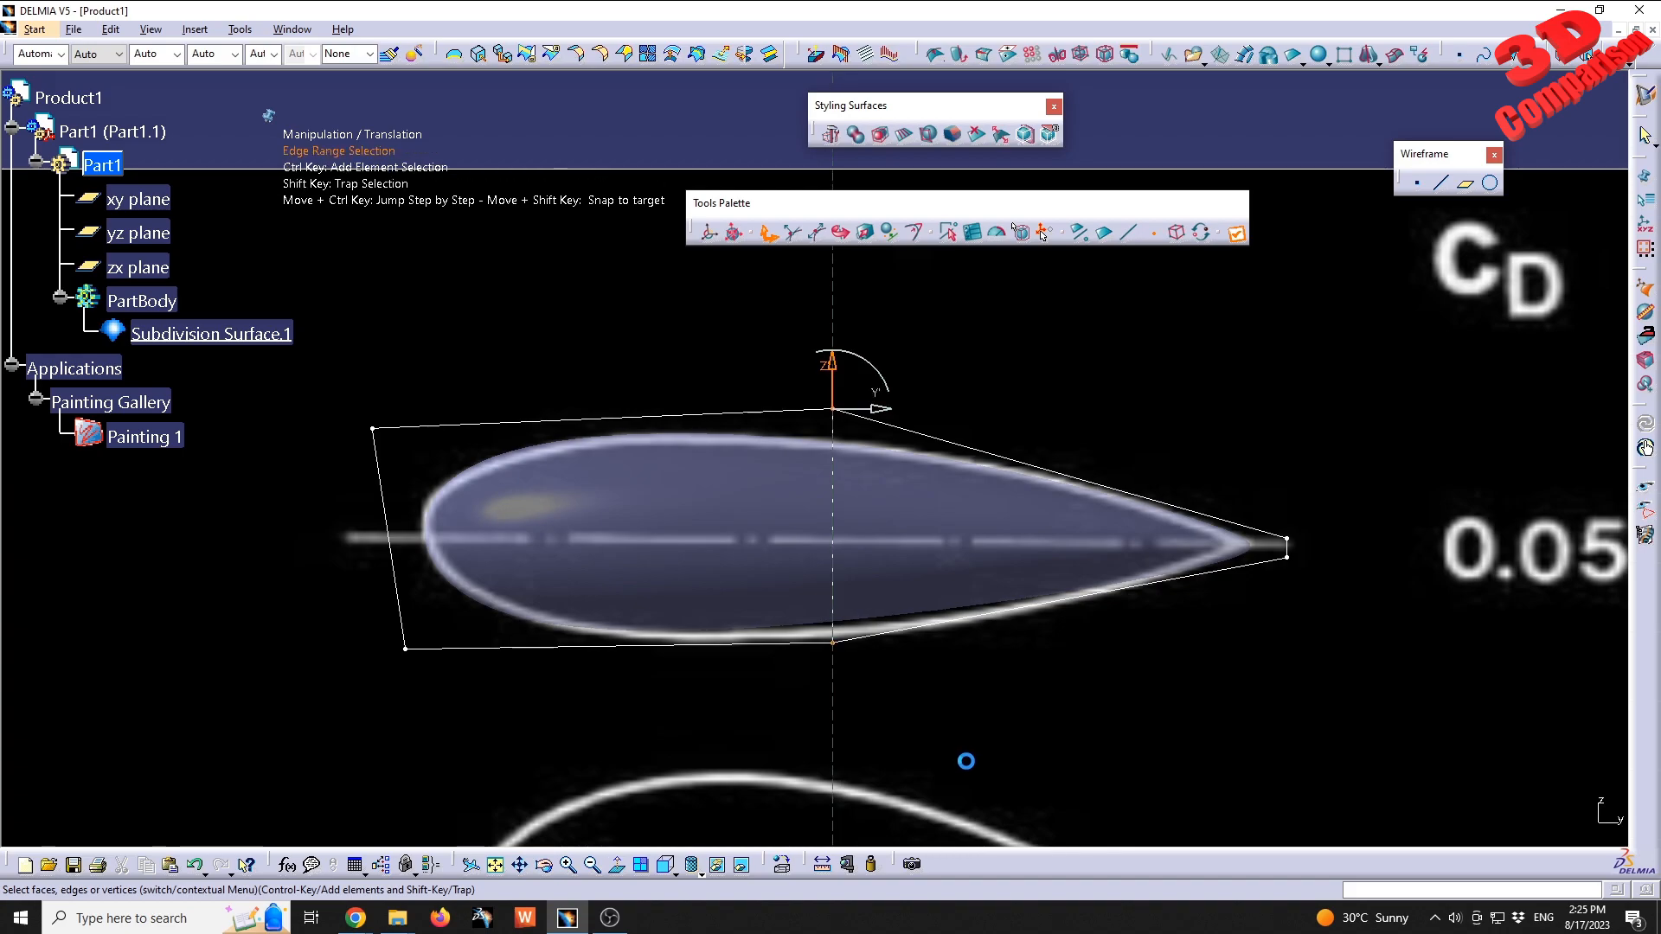
pyautogui.keyDown('shift'); pyautogui.moveTo(996, 766); pyautogui.dragTo(842, 626); pyautogui.keyUp('shift')
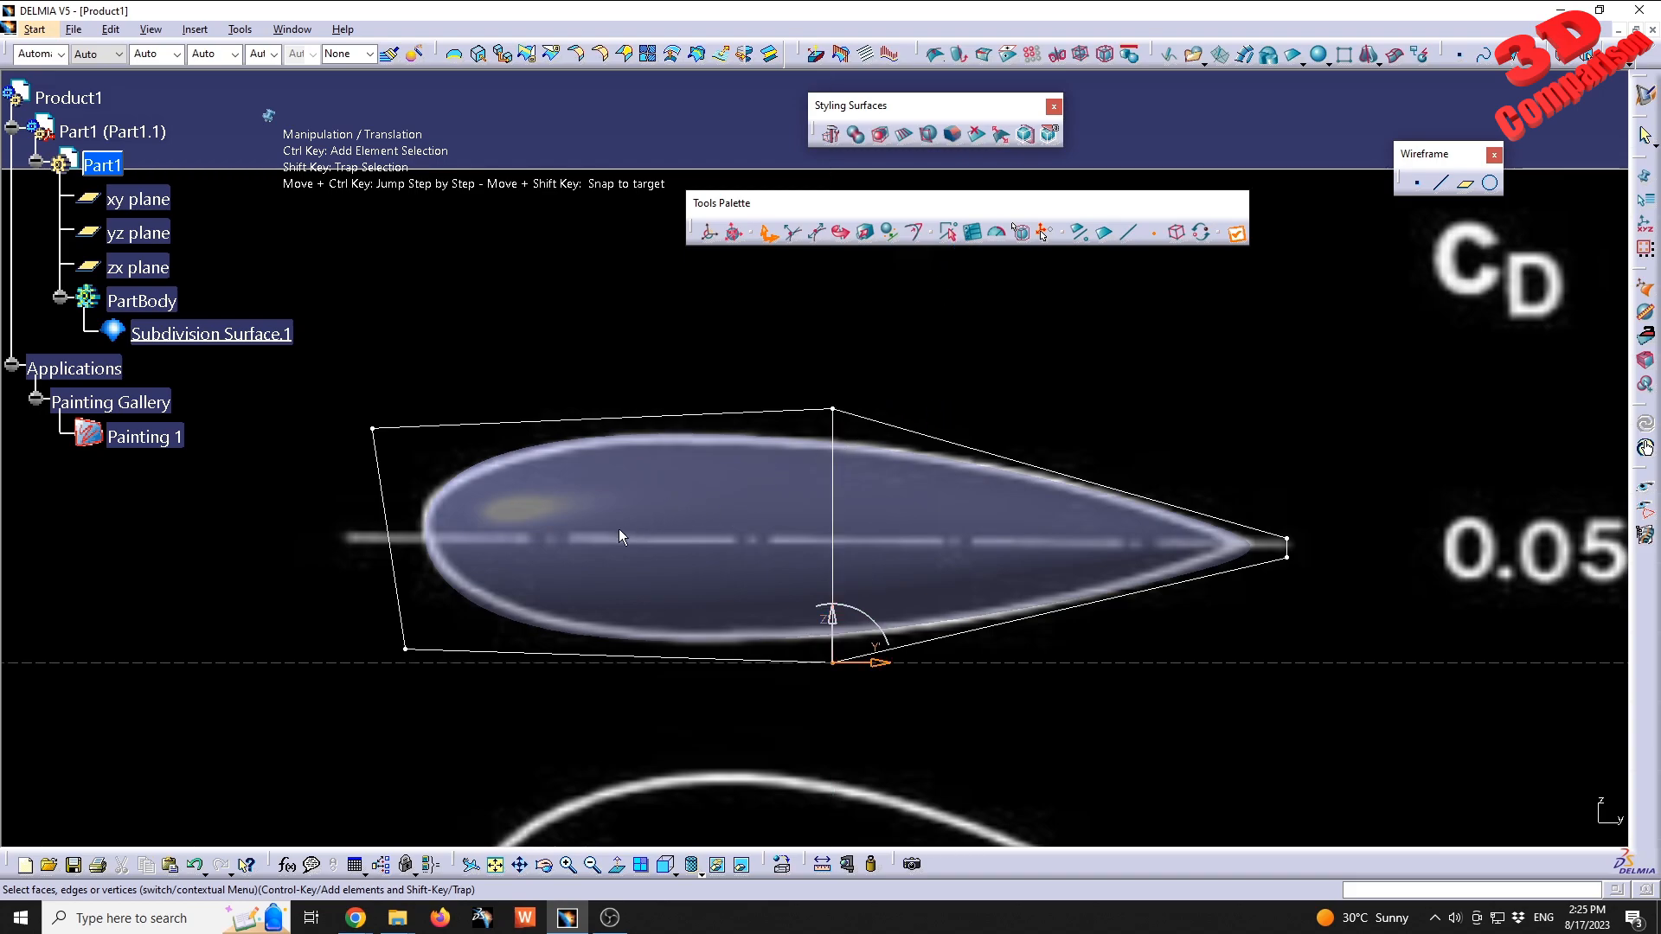
pyautogui.moveTo(700, 600)
pyautogui.mouseDown(button='middle')
pyautogui.moveTo(738, 478)
pyautogui.moveTo(754, 580)
pyautogui.mouseUp(button='middle')
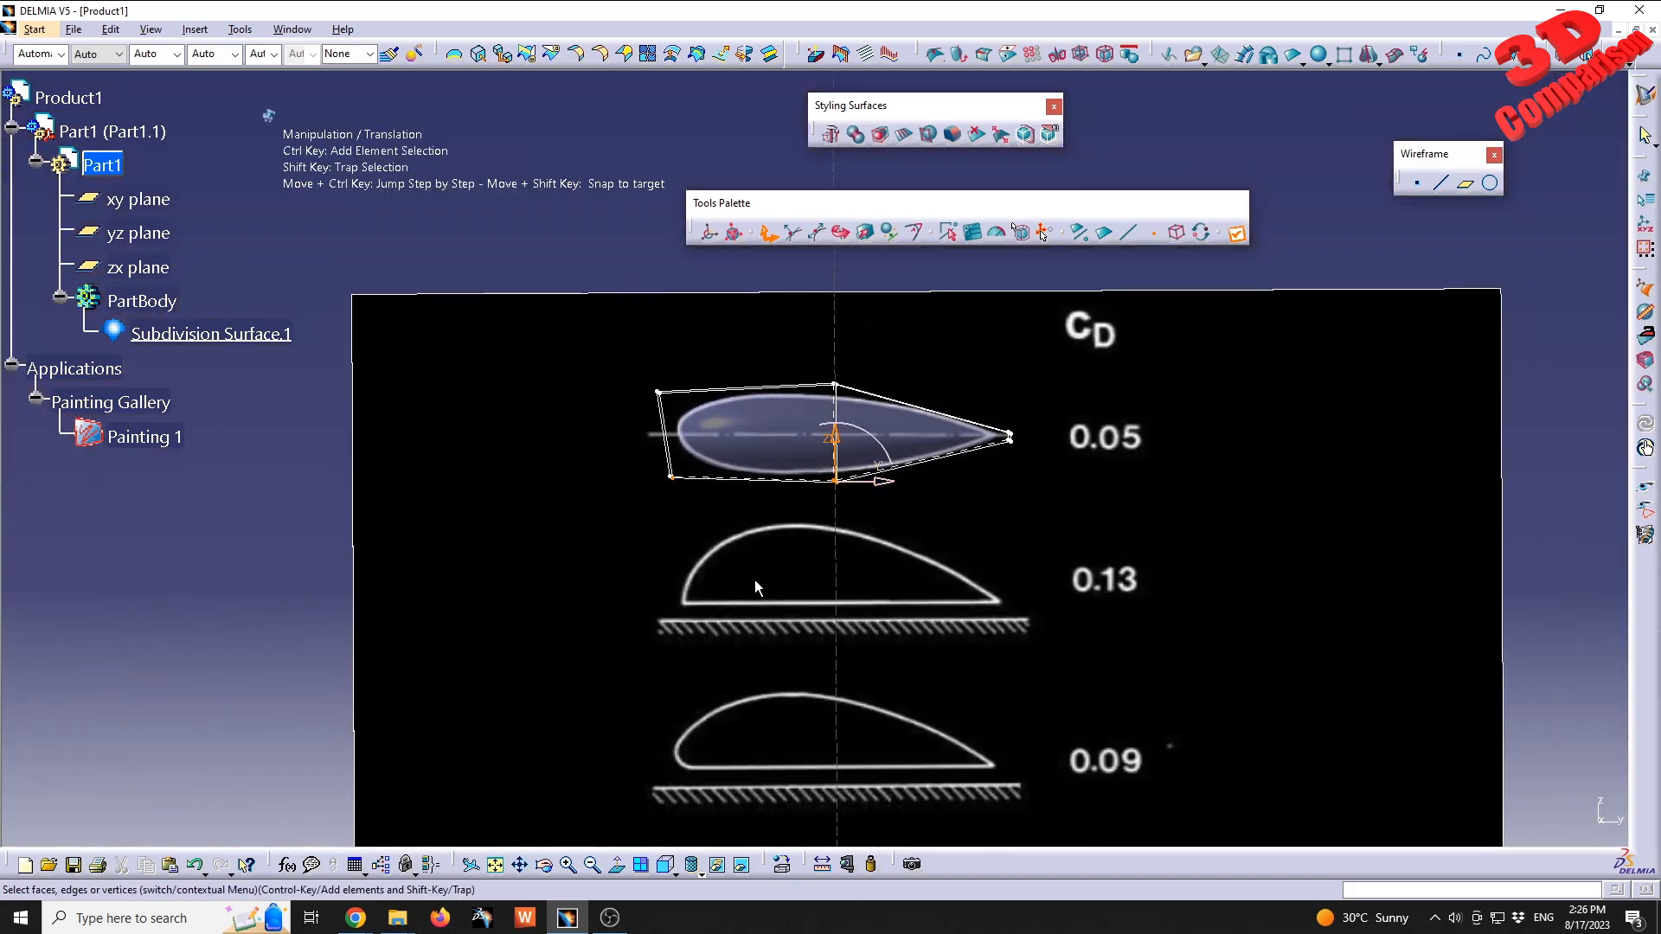
pyautogui.click(683, 430)
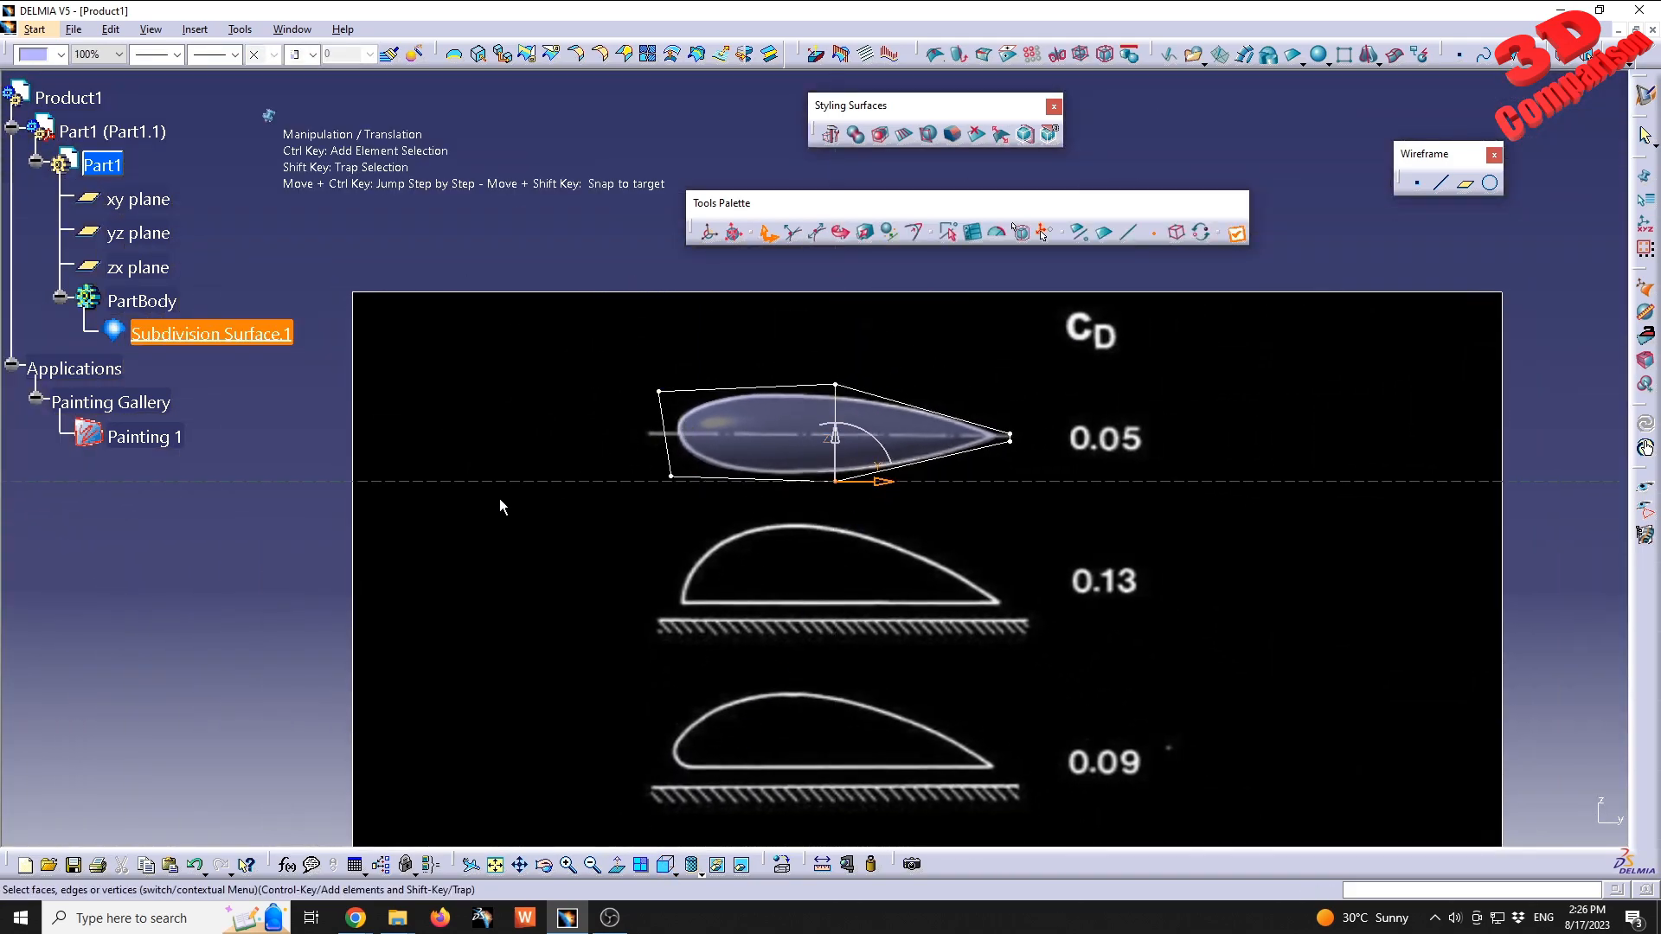
pyautogui.press('Escape')
pyautogui.press('Escape')
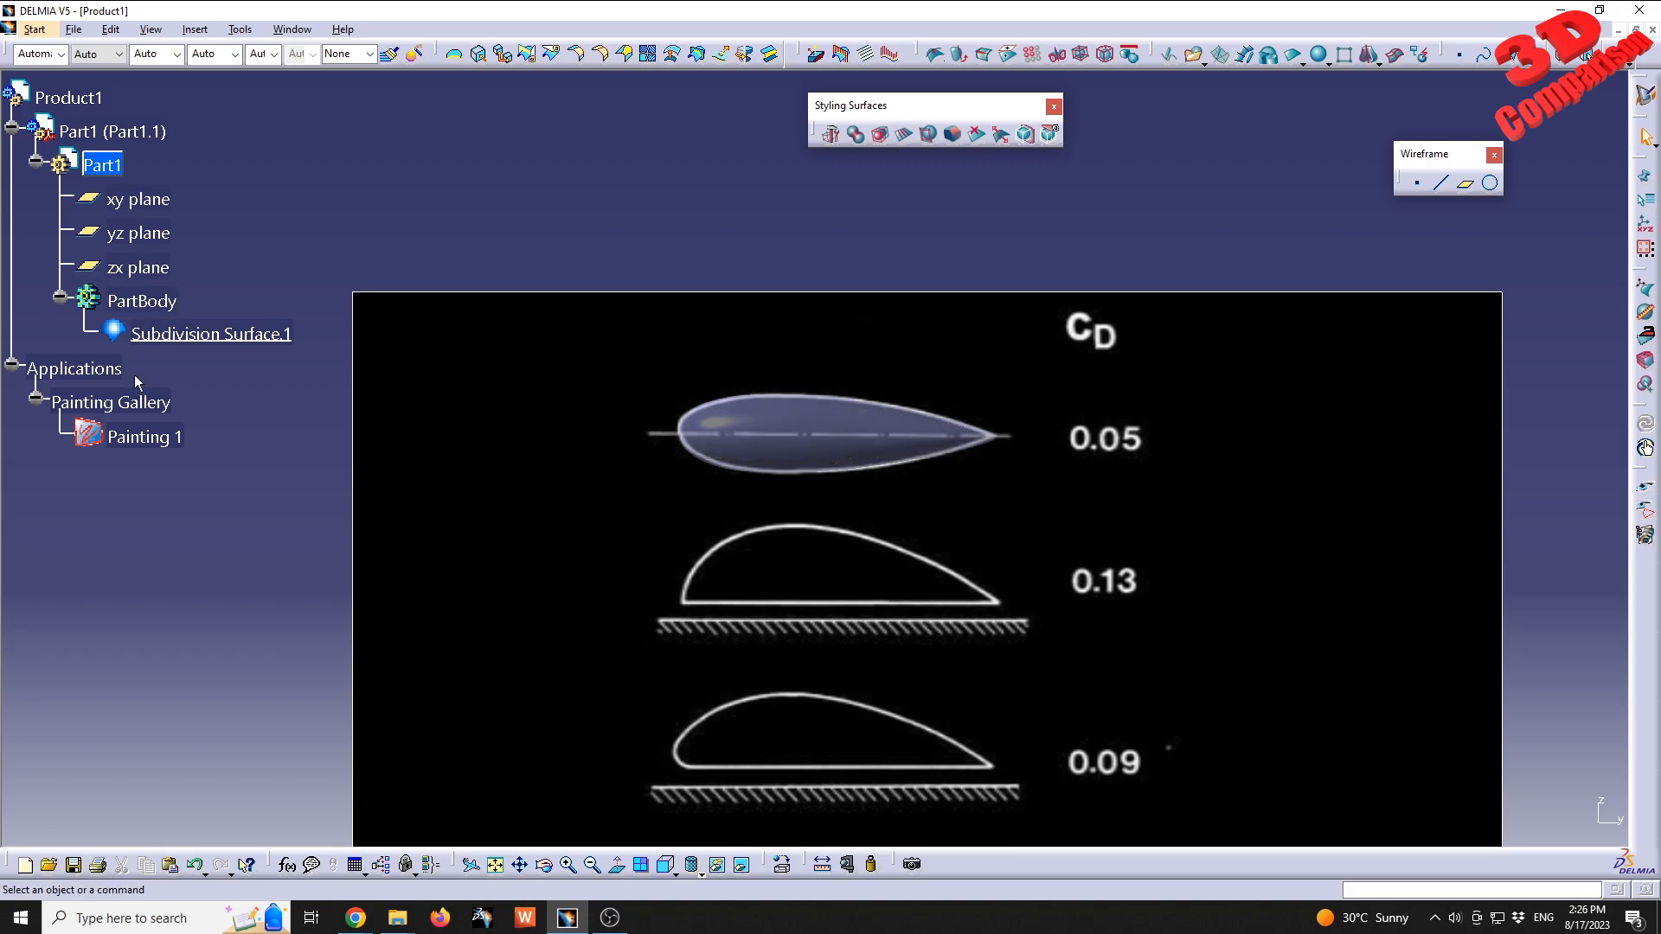
pyautogui.click(101, 165)
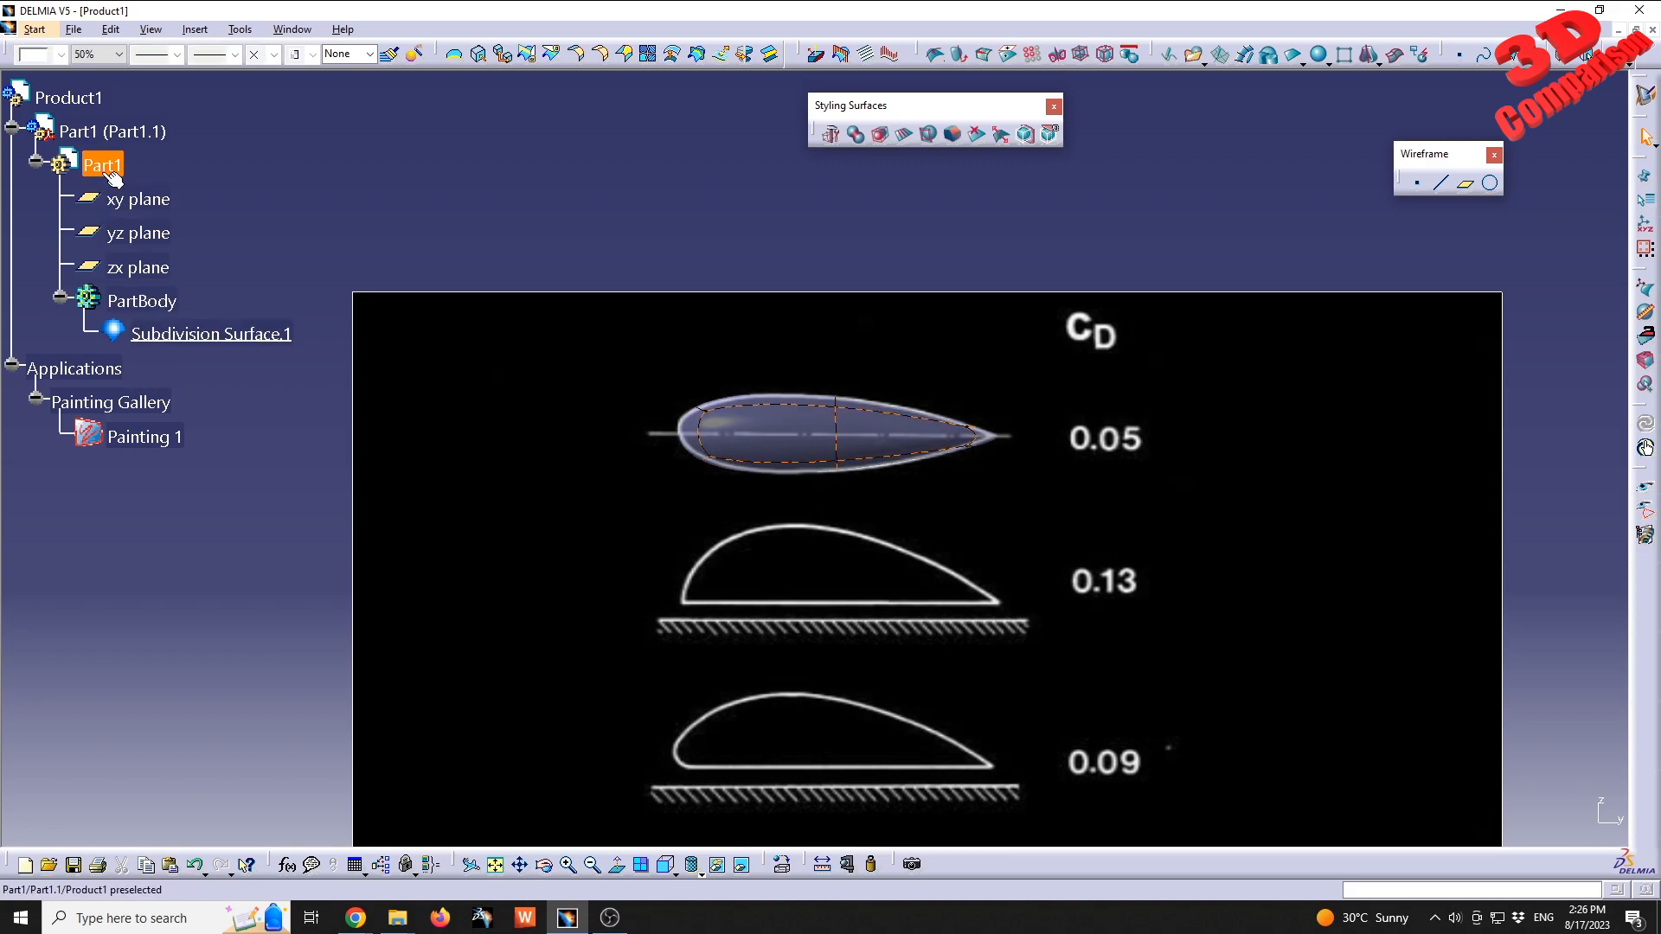
pyautogui.click(196, 30)
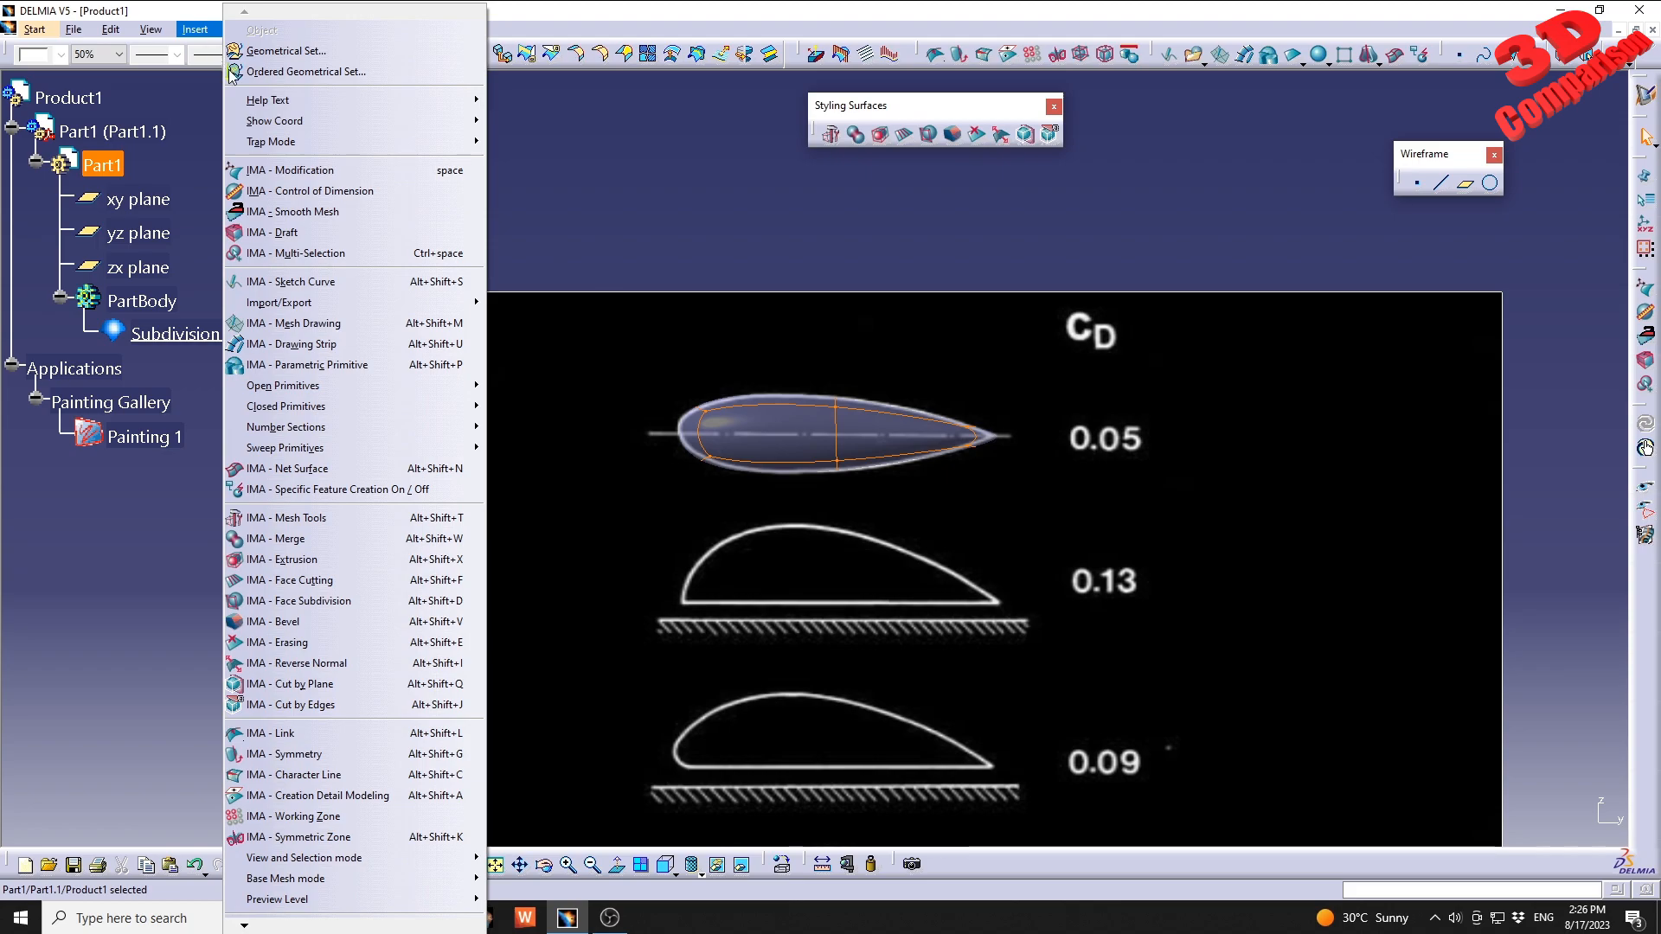
pyautogui.click(185, 101)
pyautogui.click(36, 162)
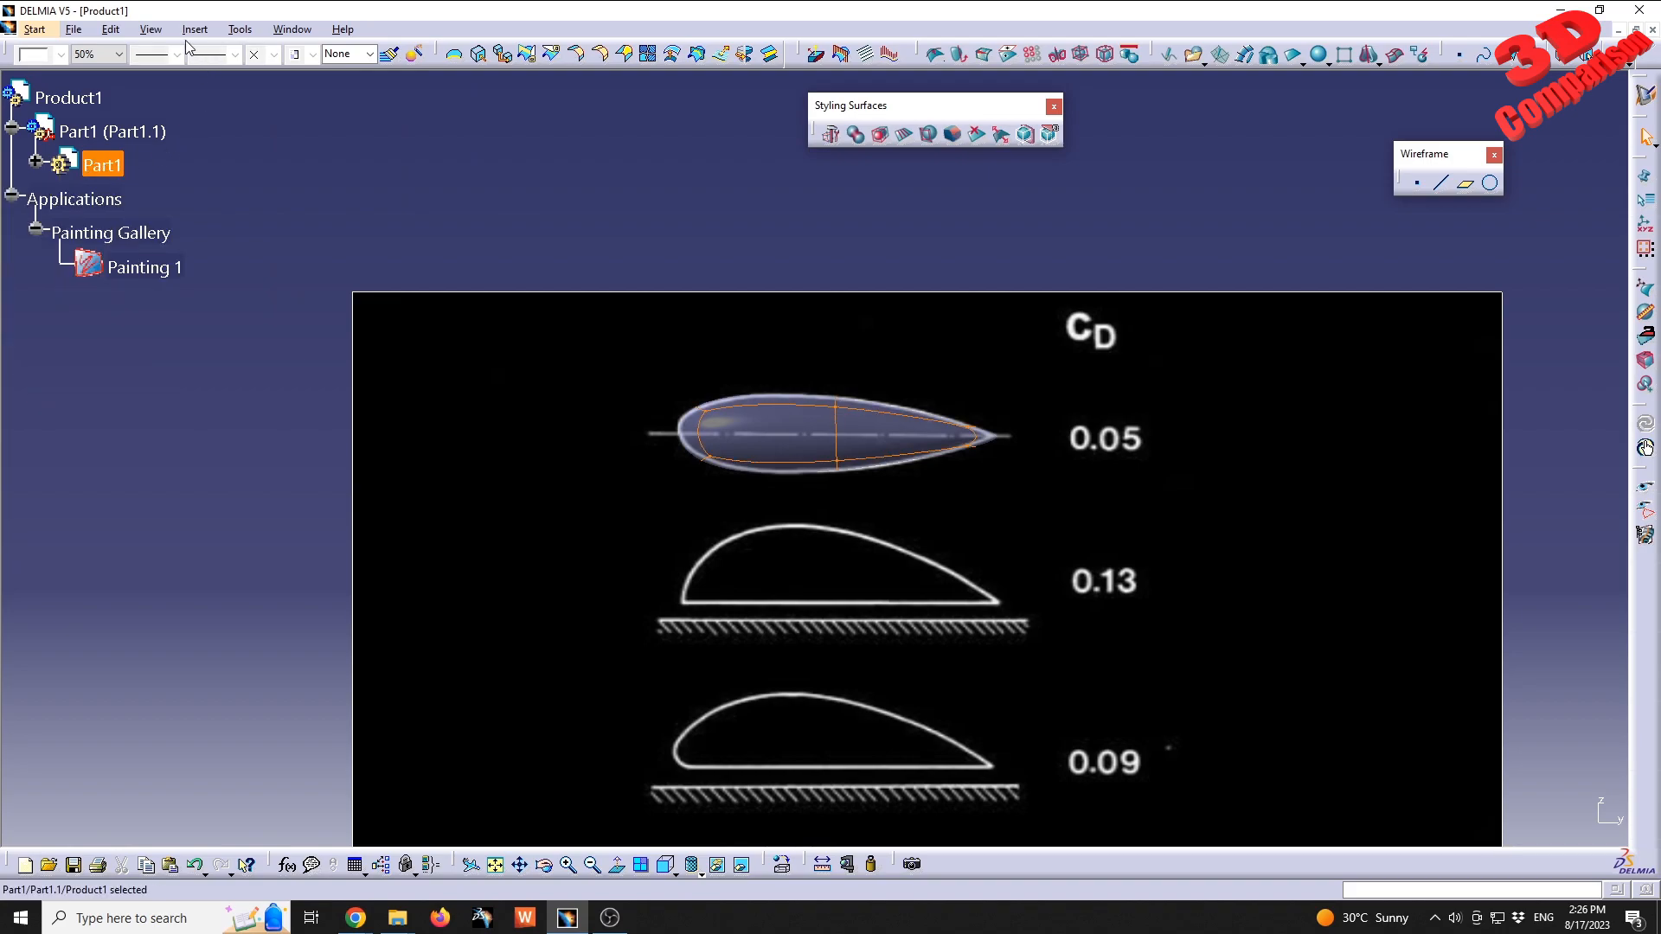
pyautogui.doubleClick(100, 162)
pyautogui.doubleClick(122, 132)
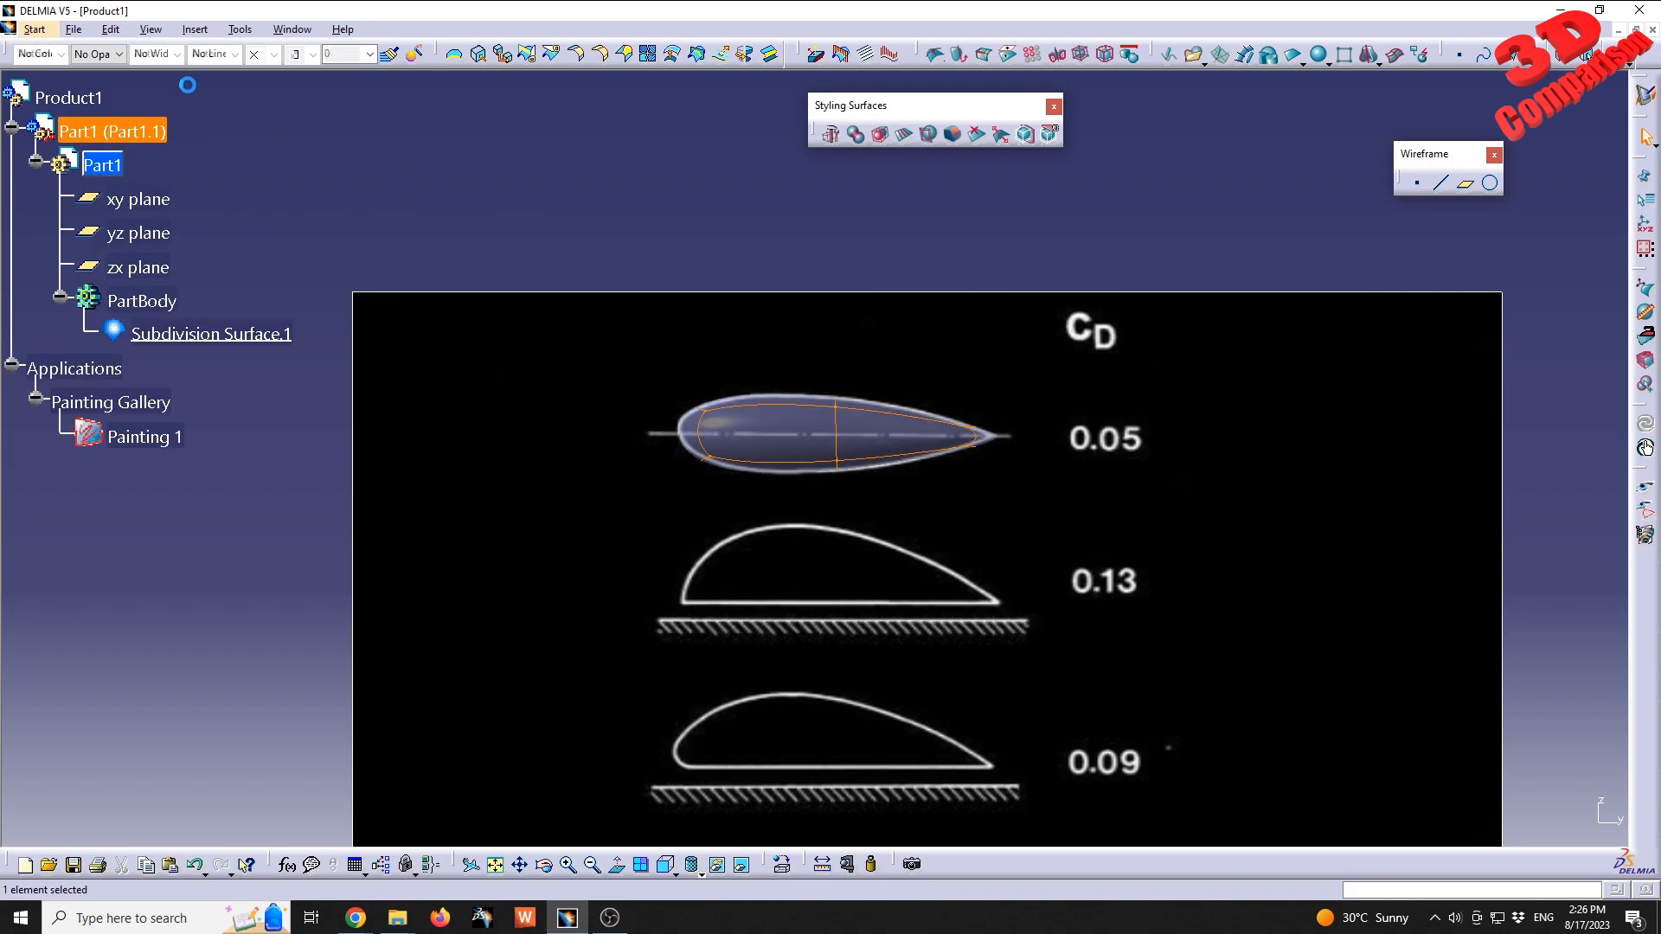
pyautogui.click(195, 31)
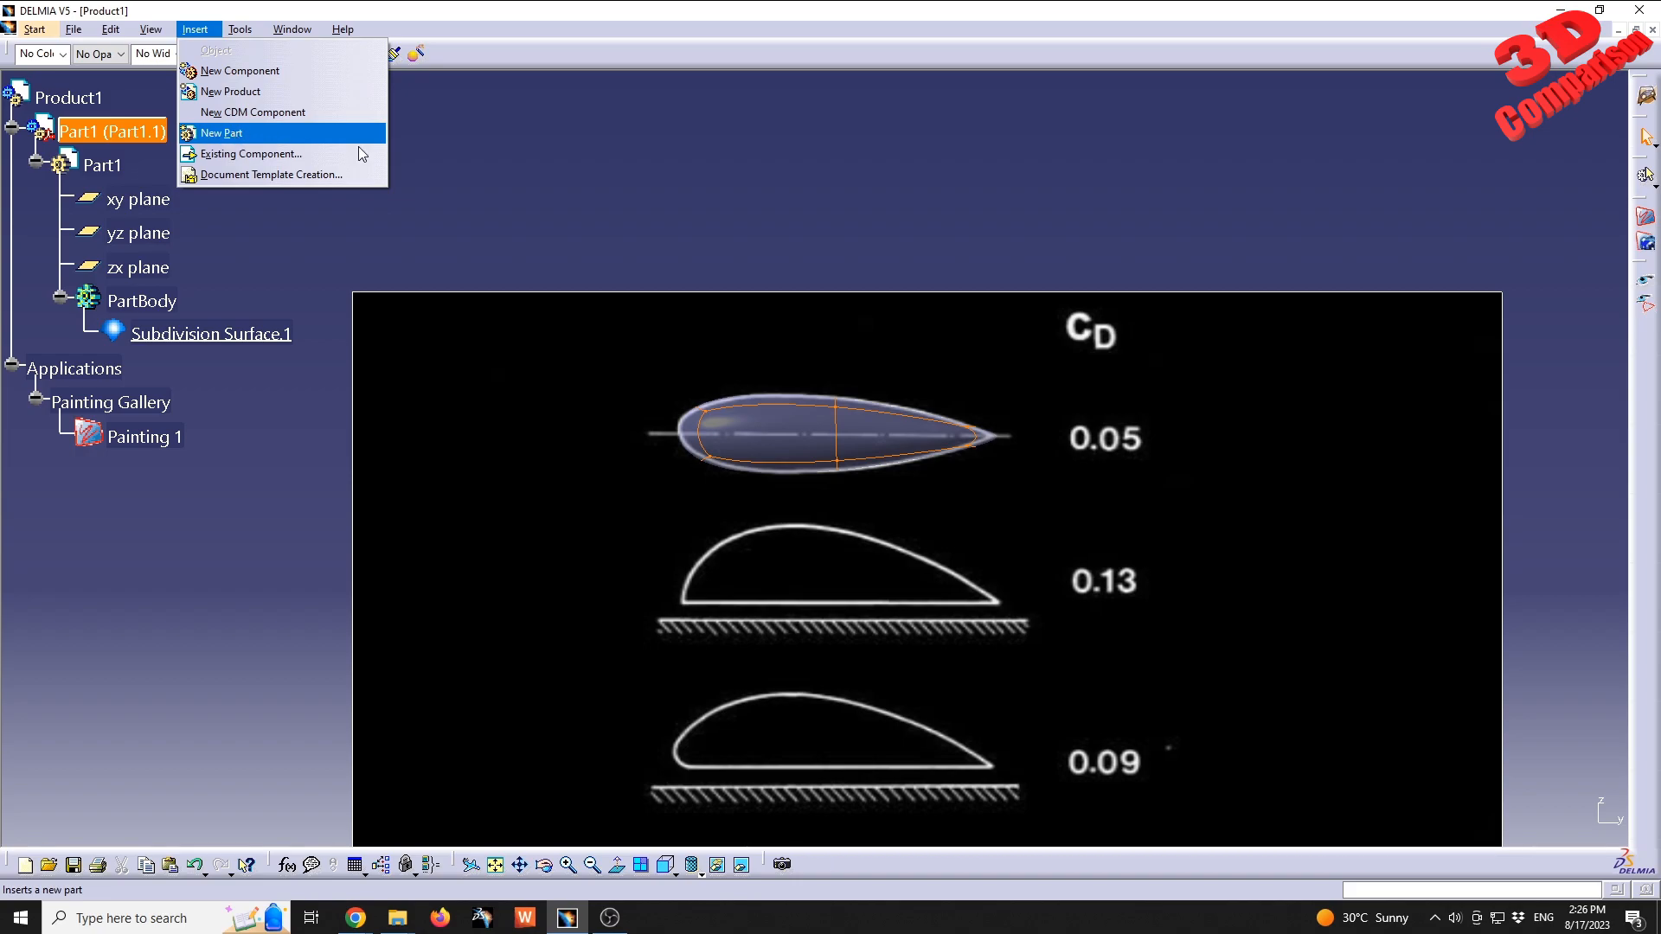
# - Activate Part1 for editing in the product structure
pyautogui.click(107, 165)
pyautogui.doubleClick(105, 165)
pyautogui.click(196, 34)
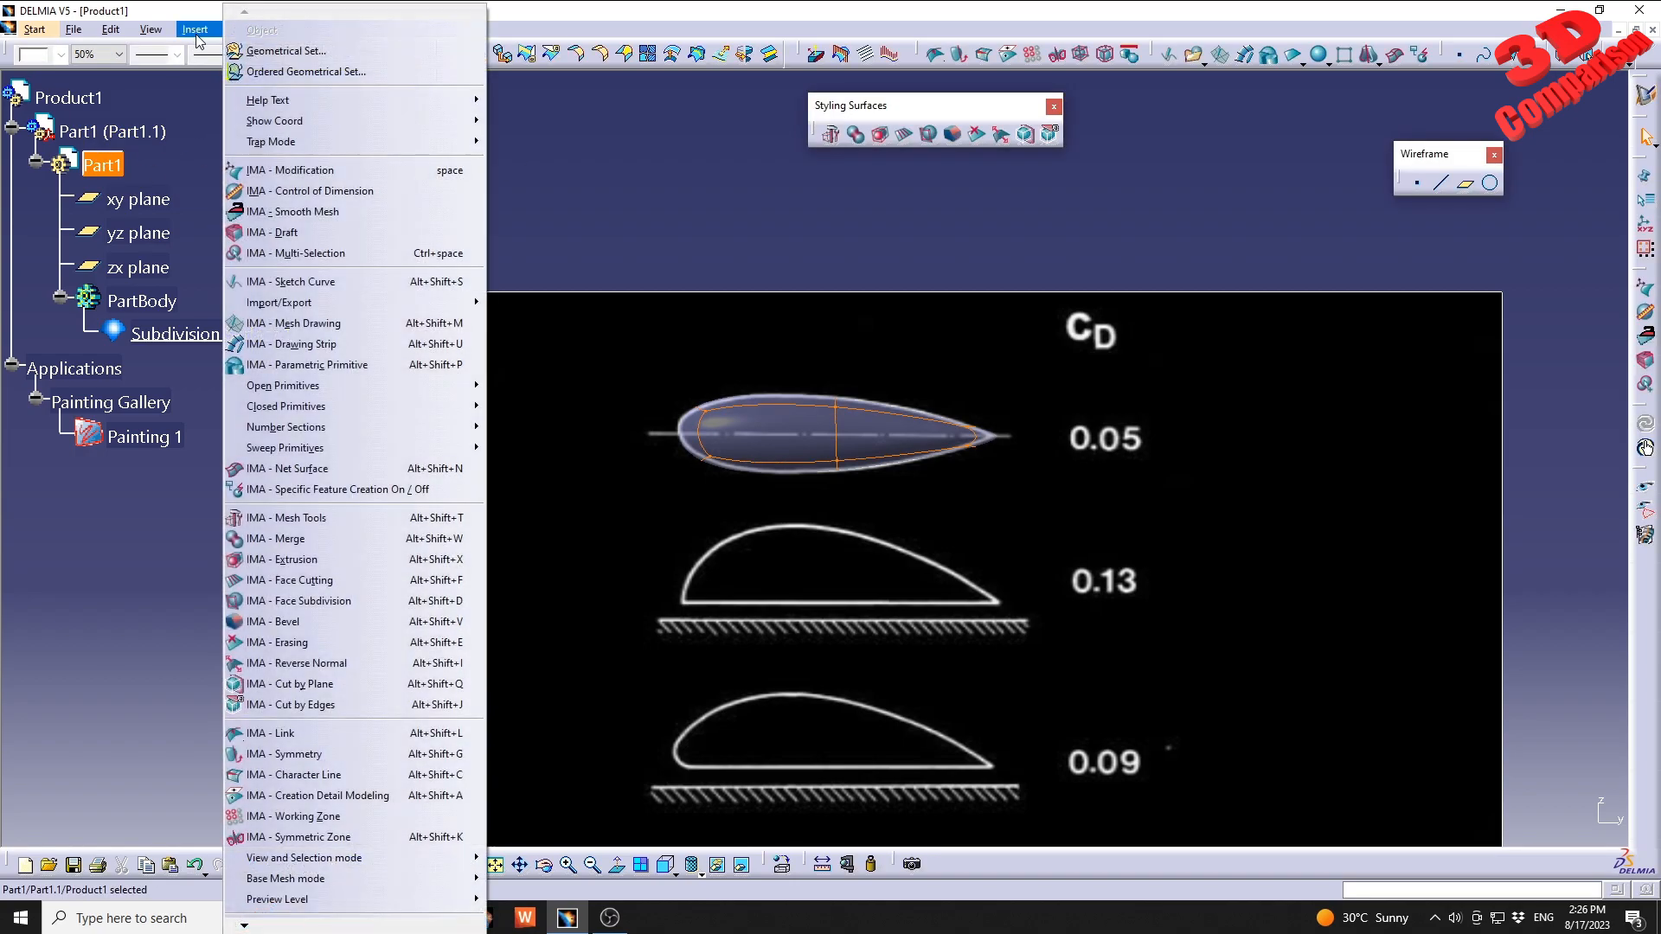
pyautogui.moveTo(286, 928)
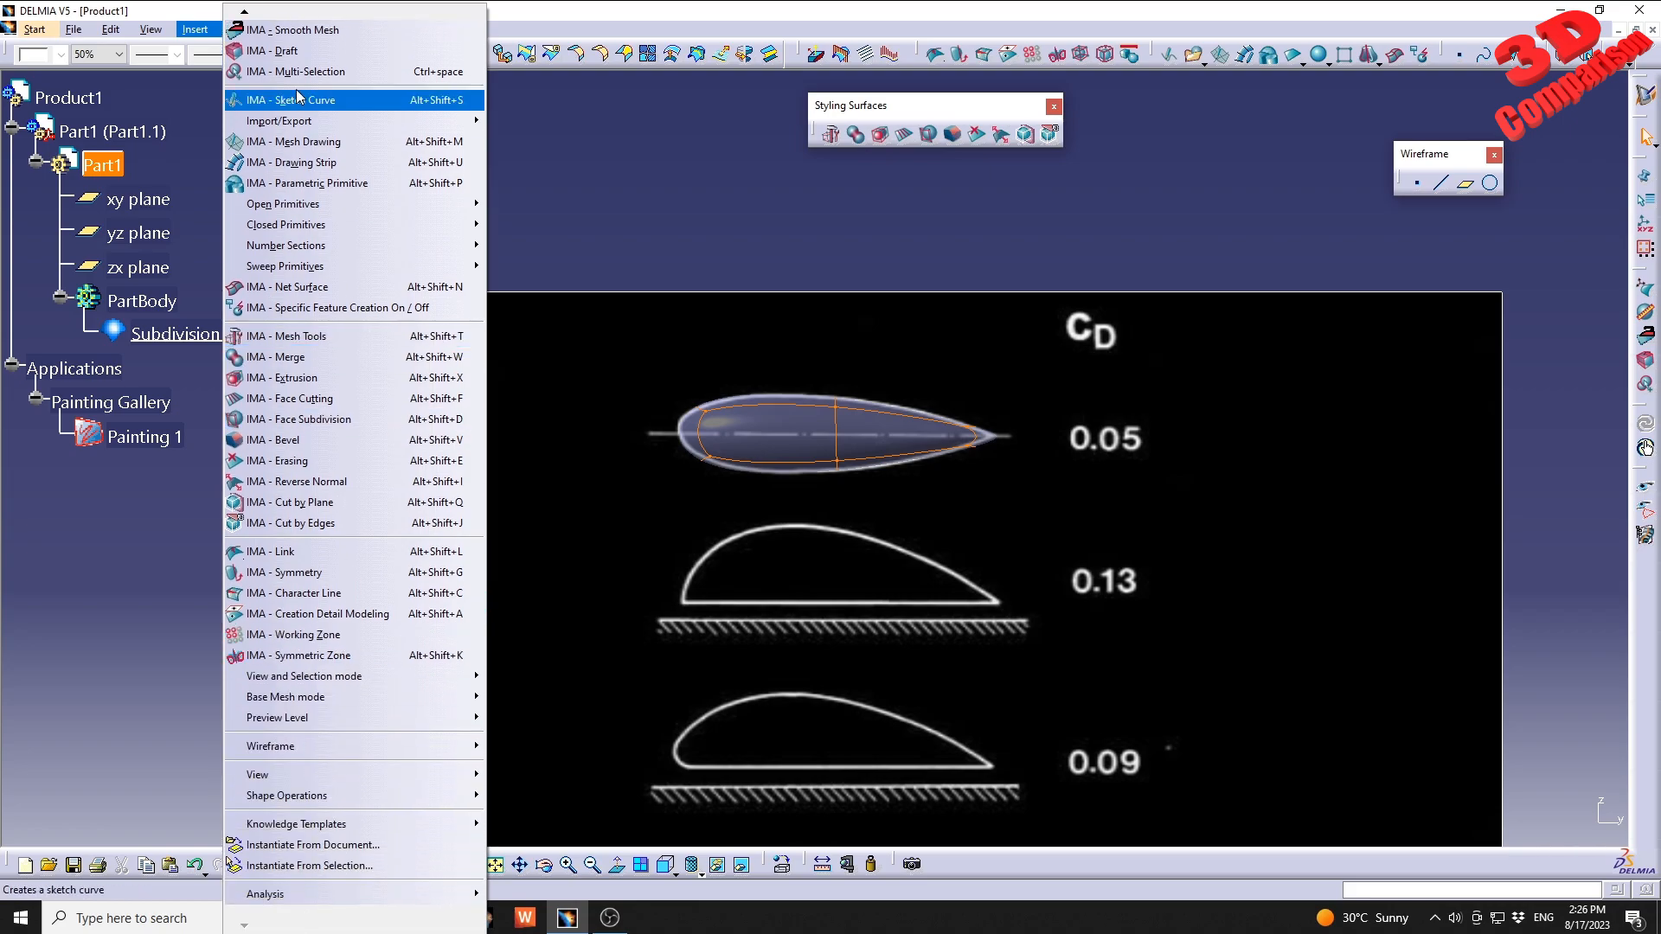
pyautogui.doubleClick(271, 13)
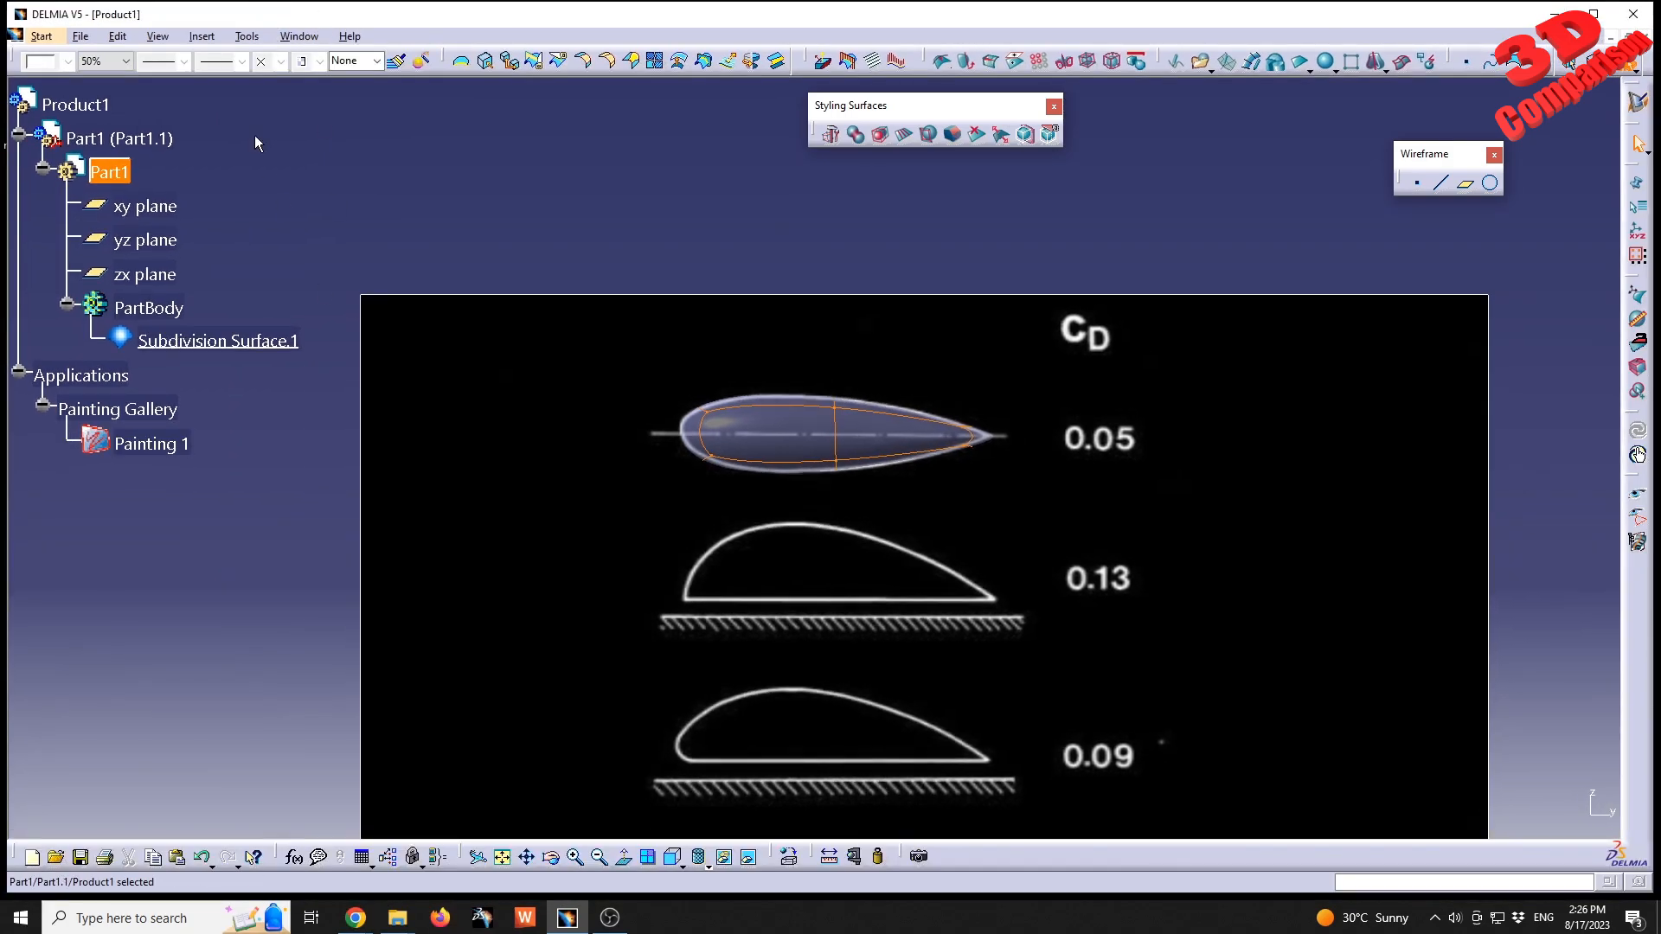
pyautogui.click(204, 36)
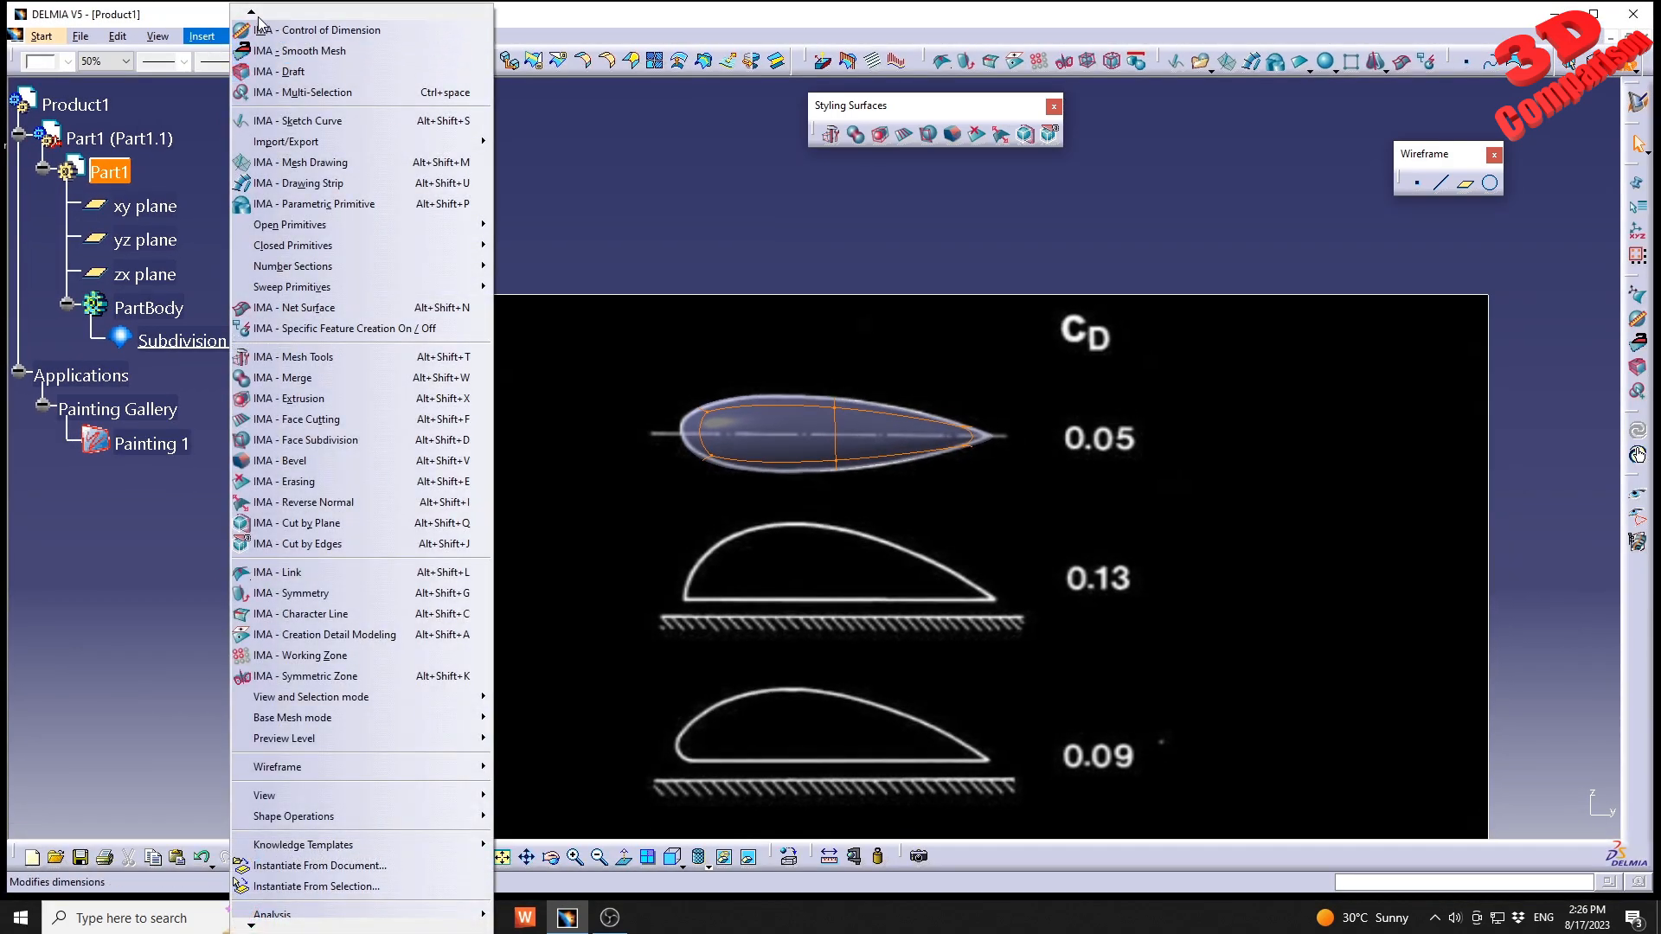
pyautogui.click(251, 13)
pyautogui.click(210, 38)
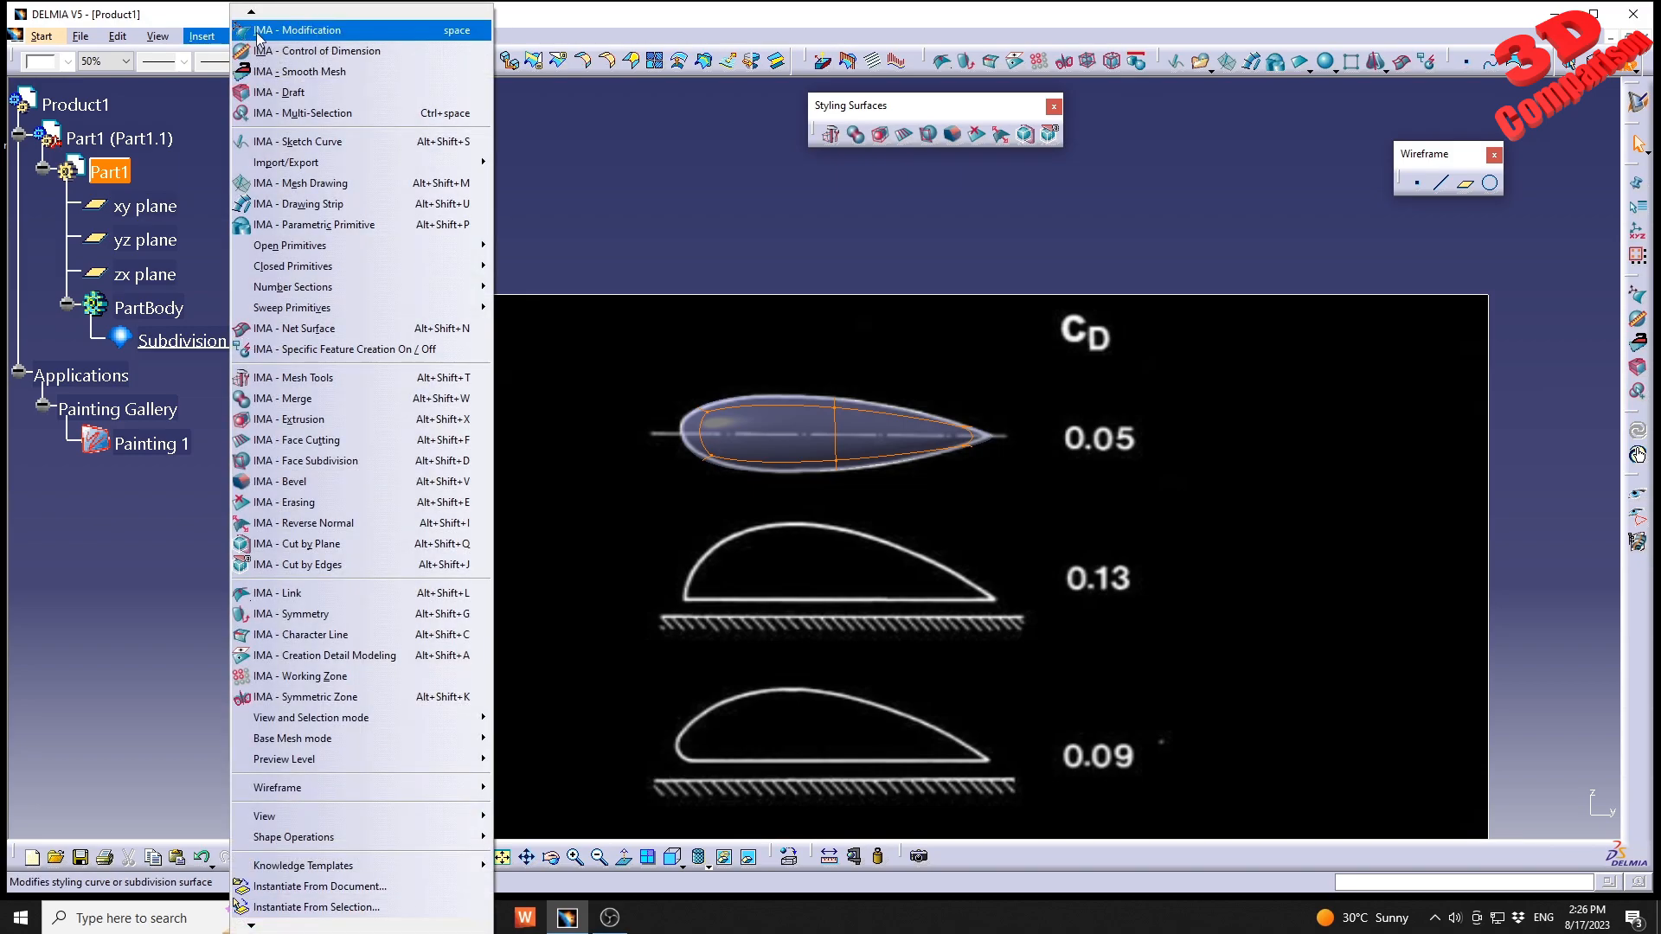
pyautogui.click(258, 23)
pyautogui.click(208, 38)
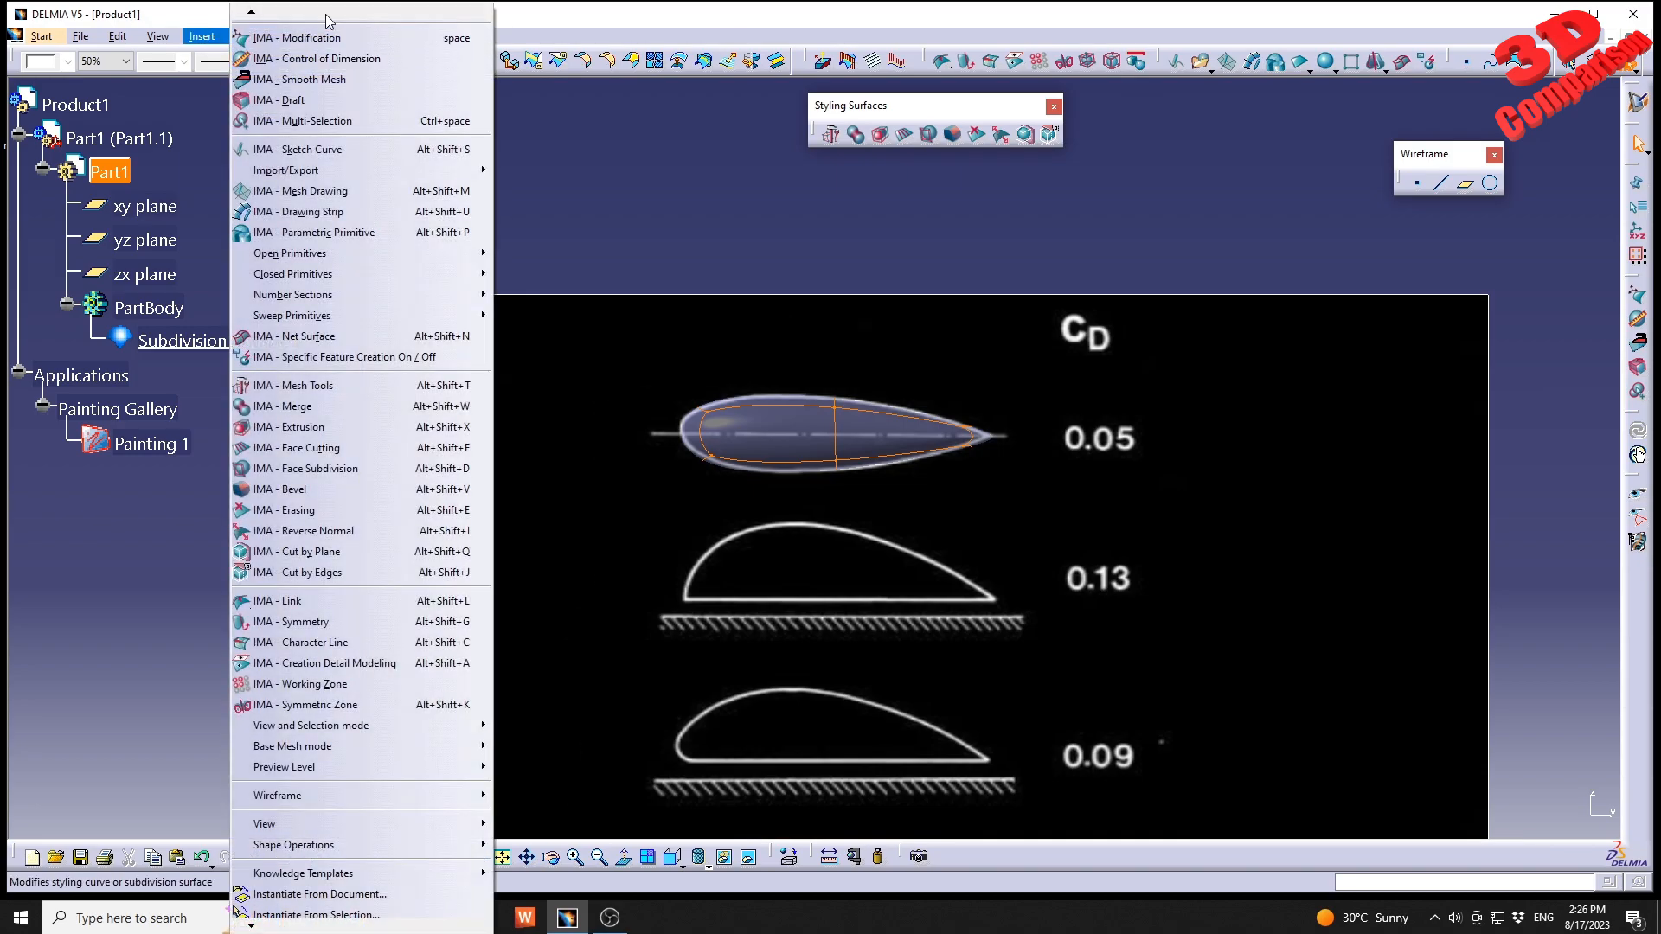
pyautogui.click(249, 14)
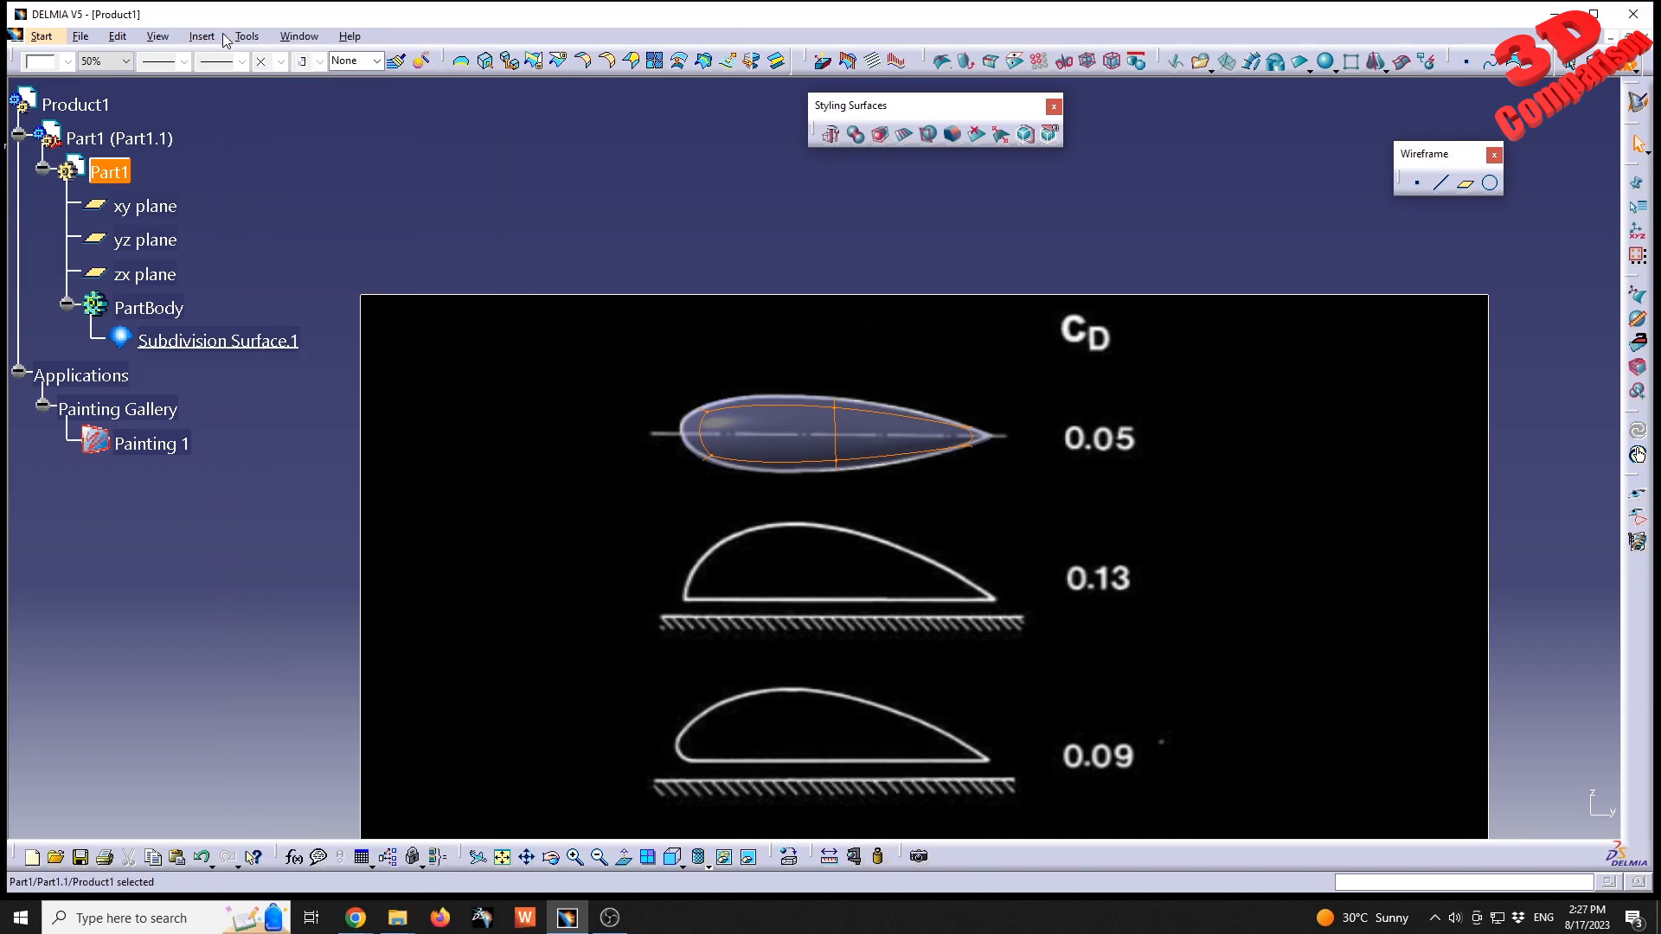
pyautogui.click(201, 36)
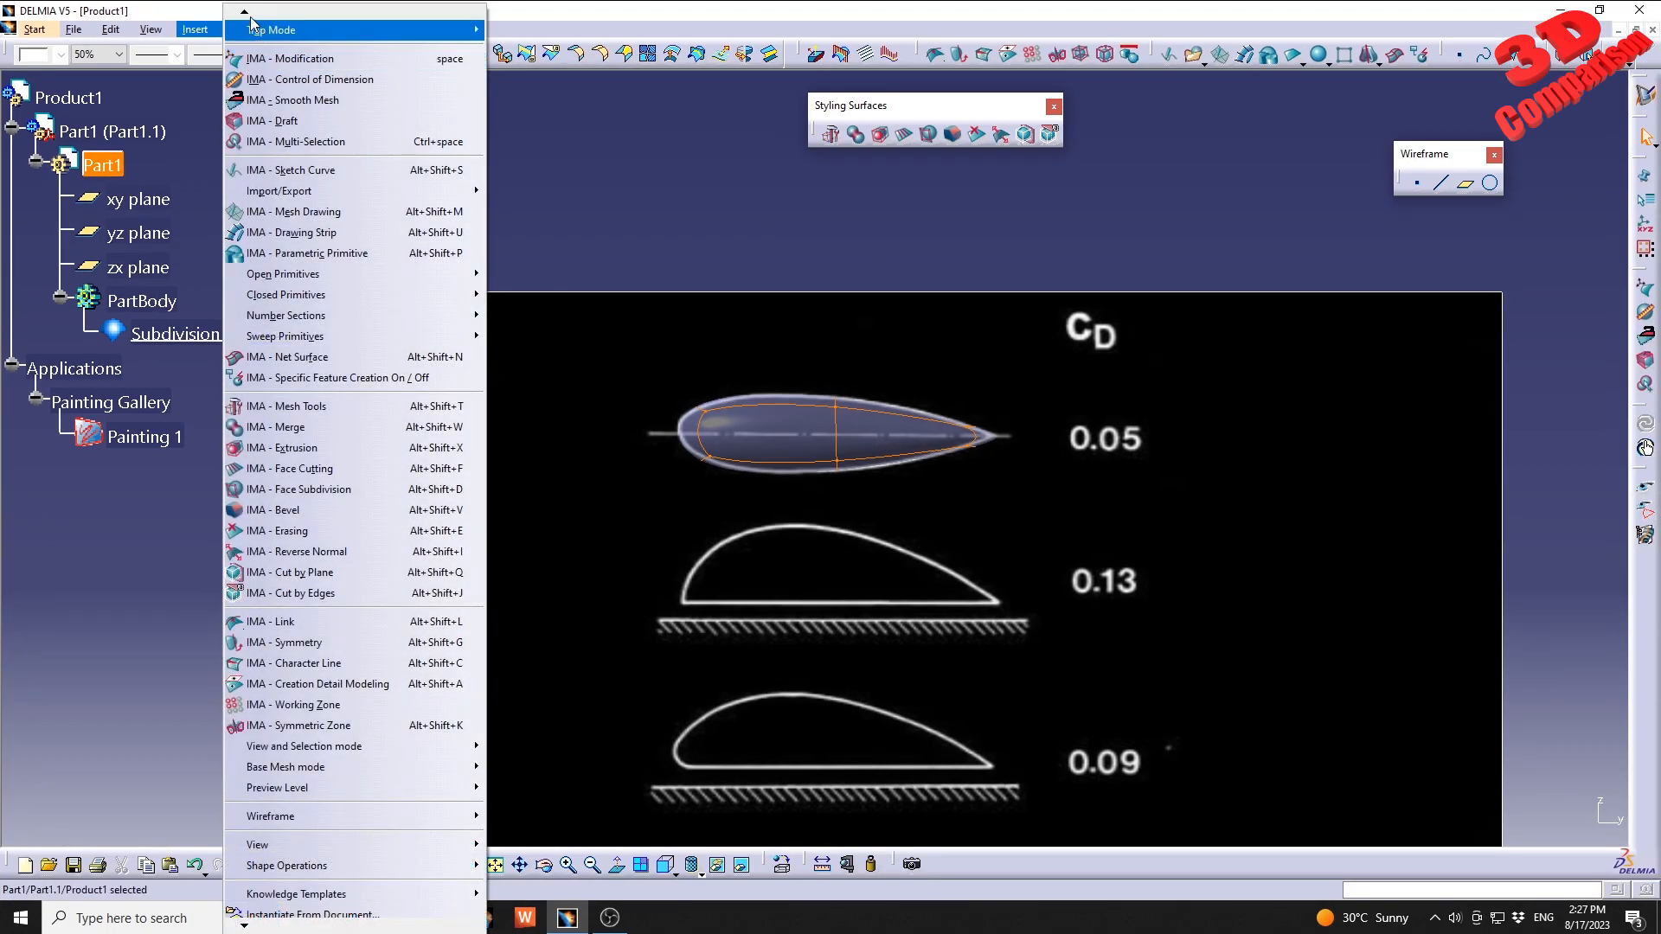
pyautogui.click(242, 13)
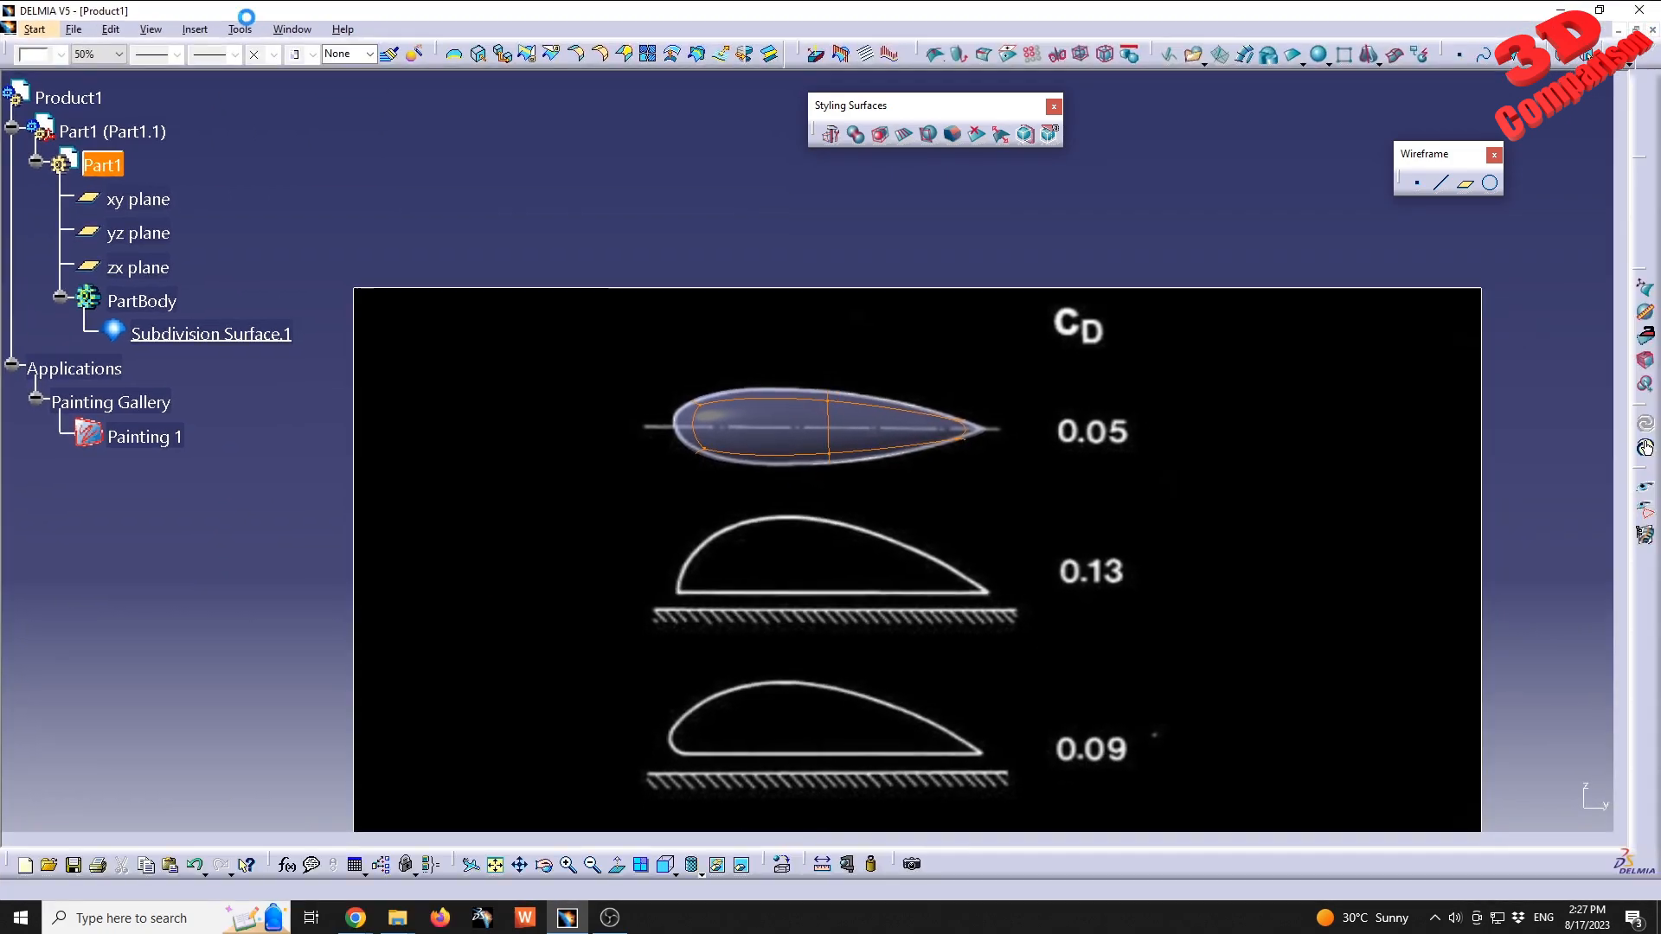
pyautogui.click(212, 32)
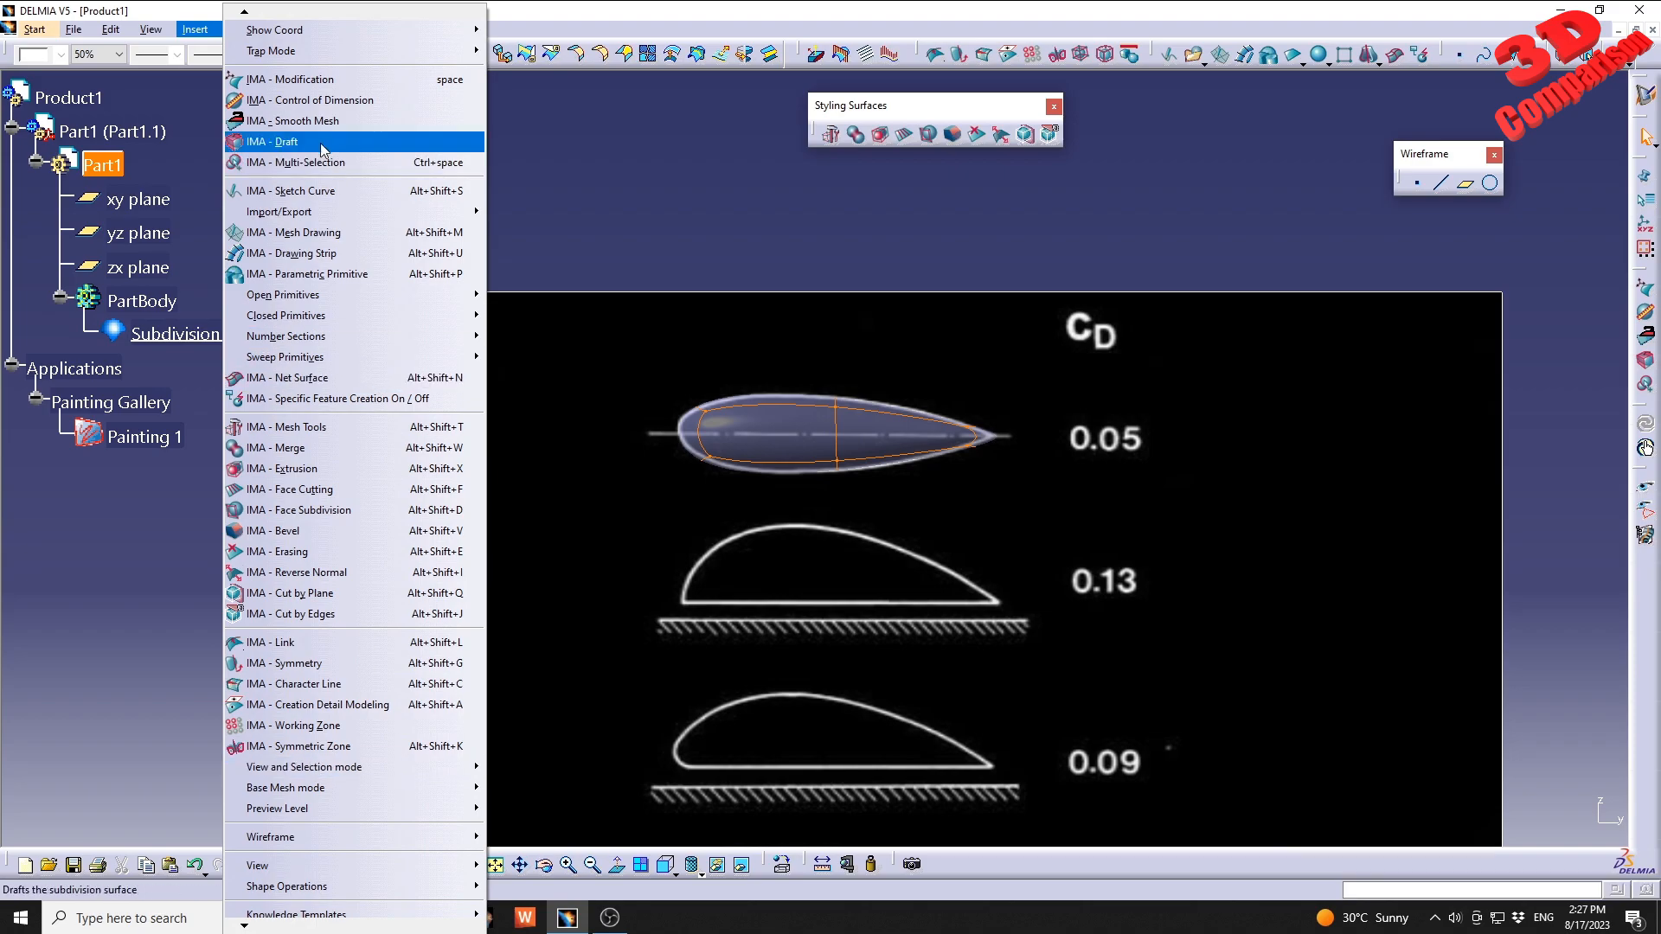
pyautogui.click(244, 13)
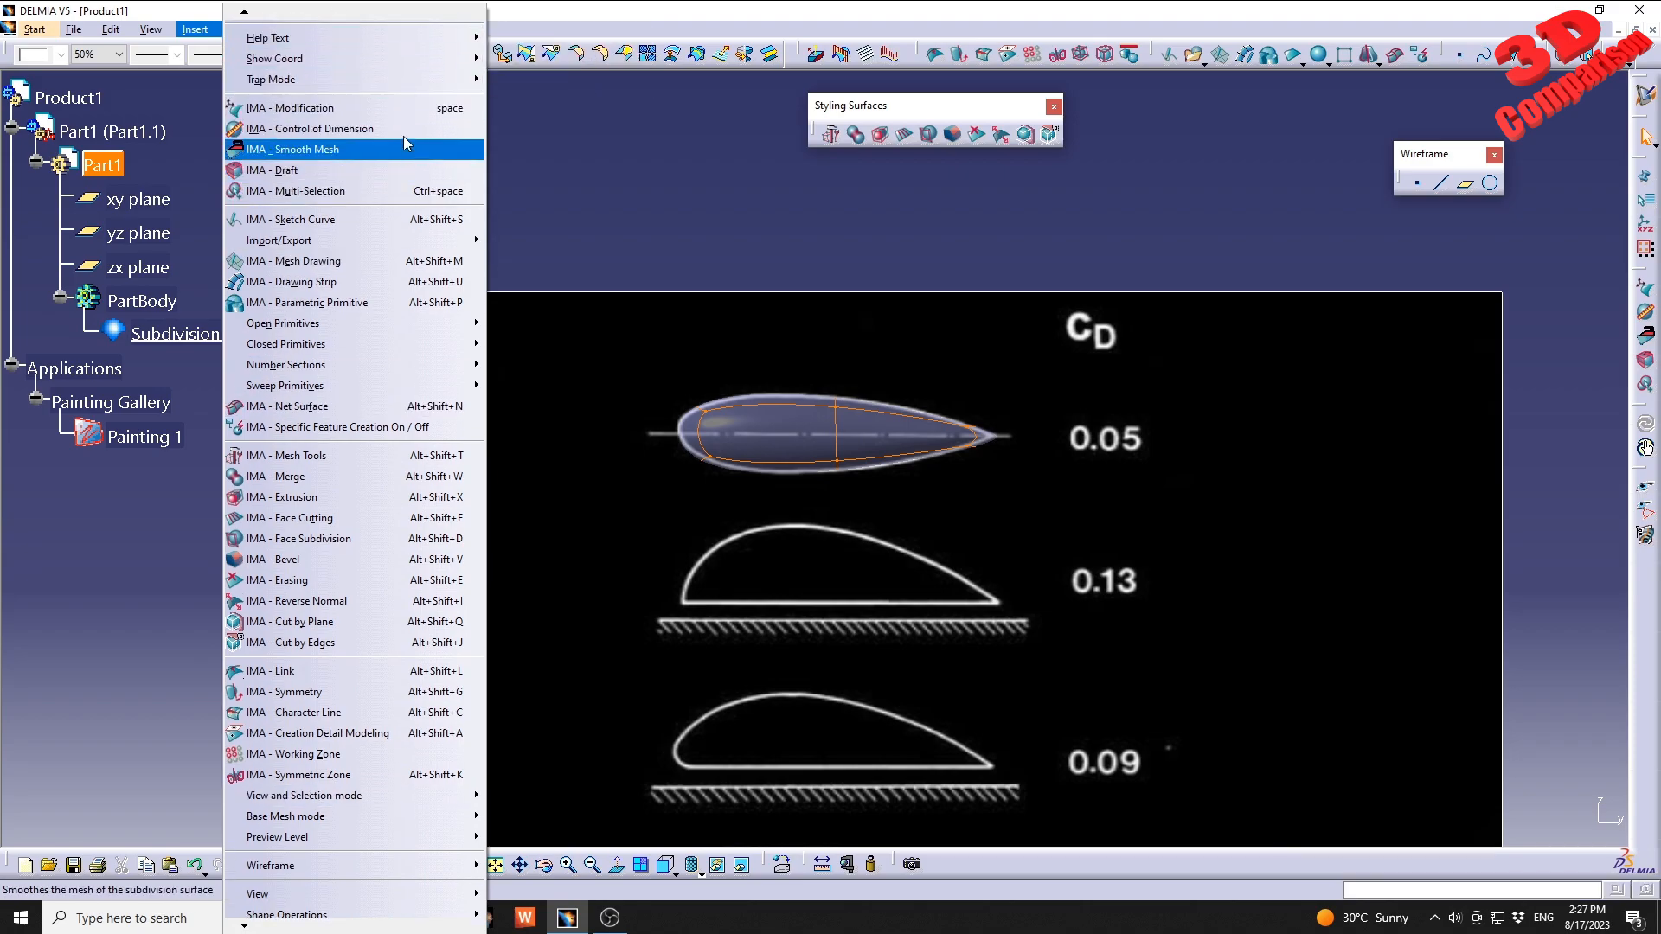
pyautogui.click(381, 108)
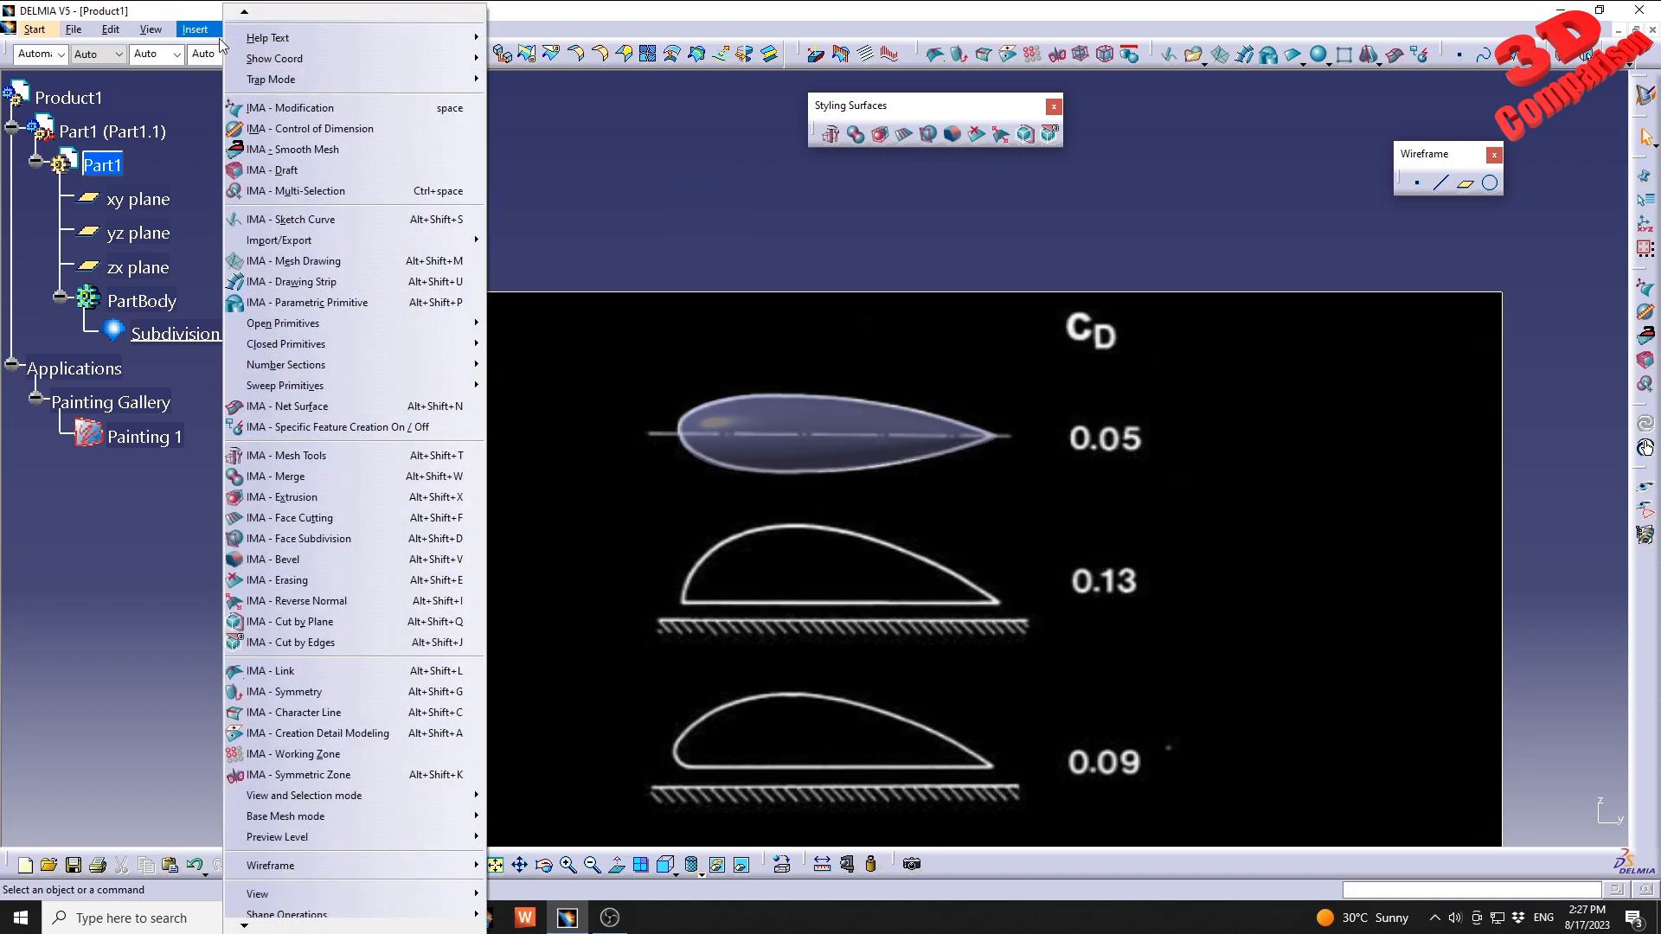
pyautogui.click(195, 29)
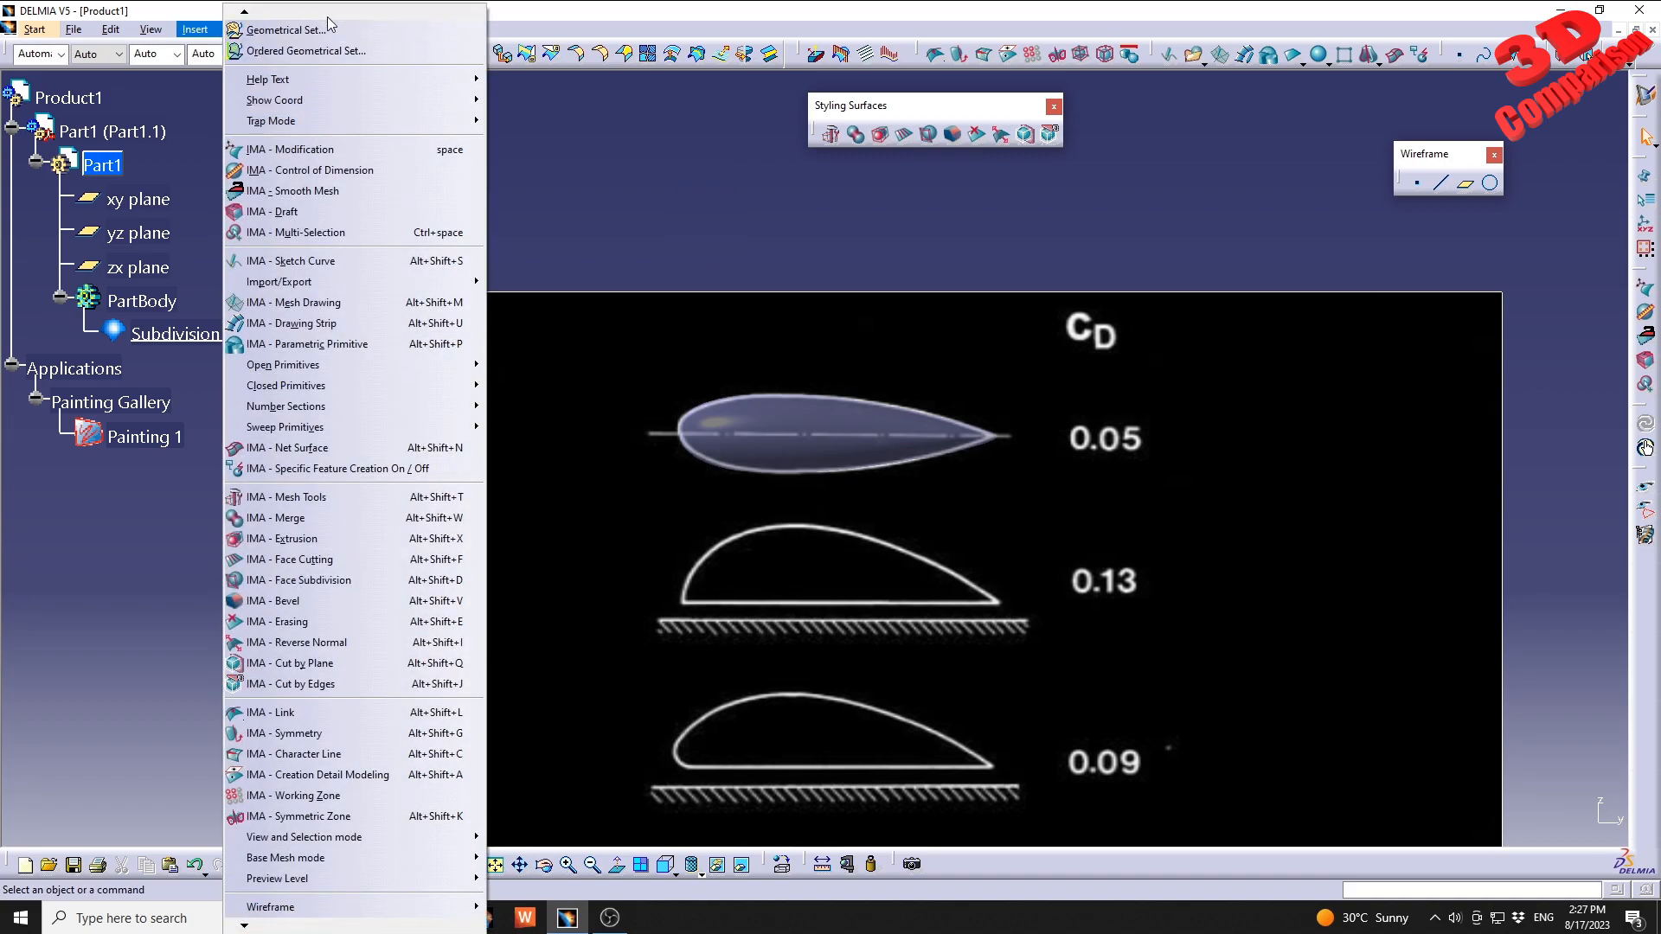
pyautogui.doubleClick(326, 18)
pyautogui.click(202, 35)
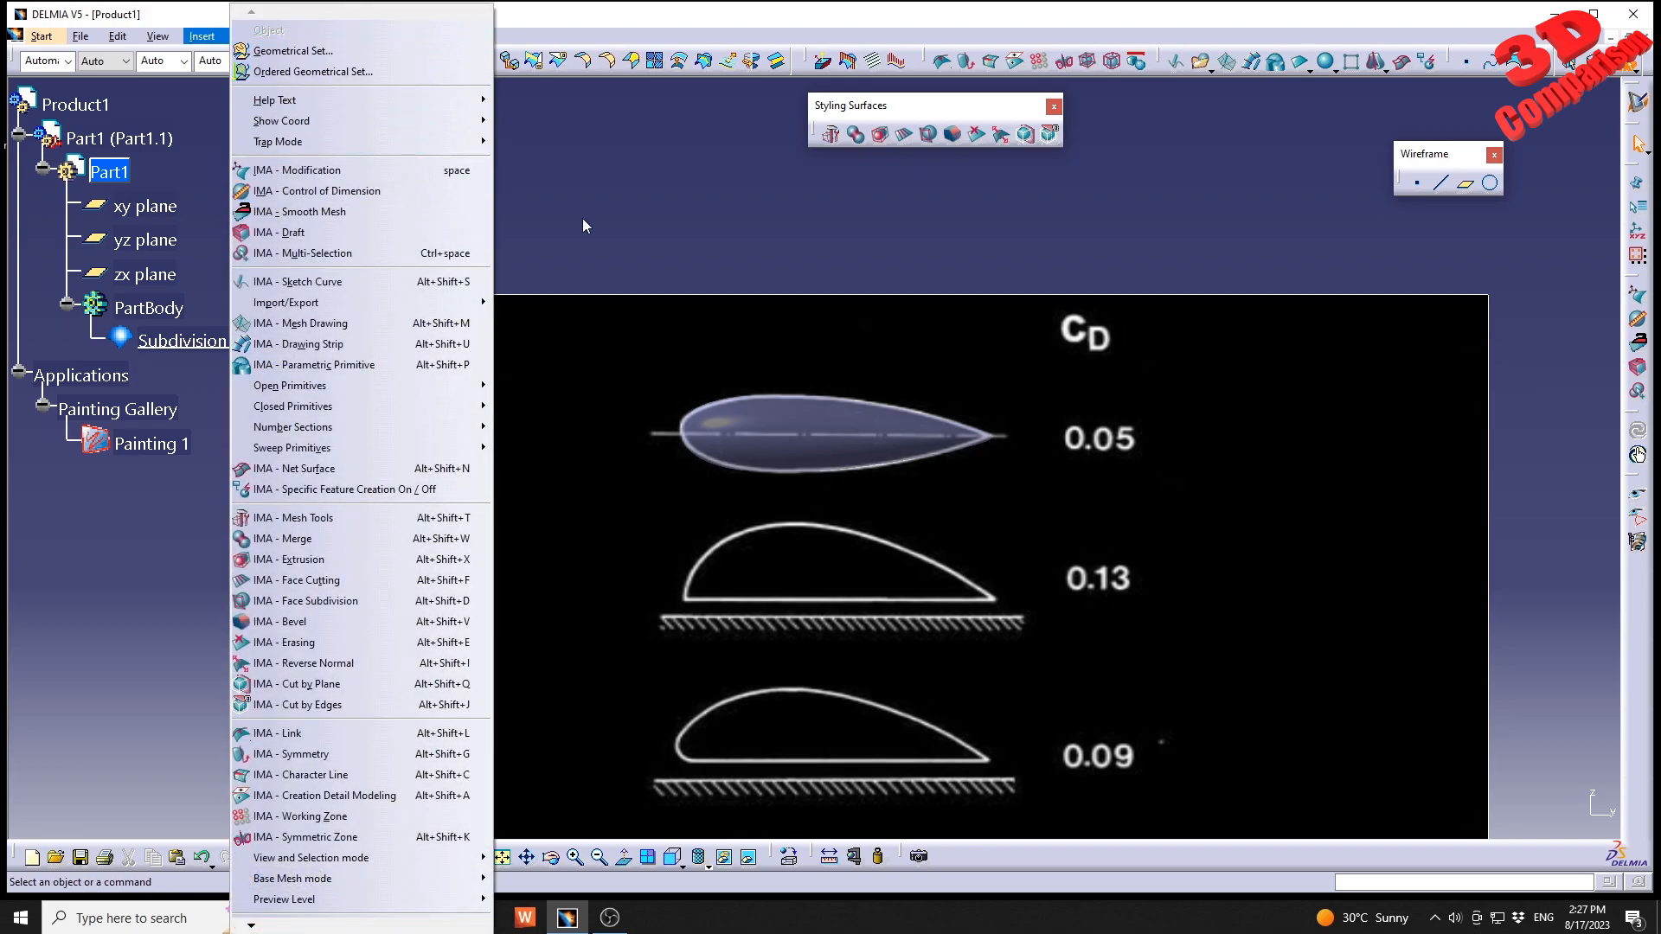
pyautogui.click(610, 228)
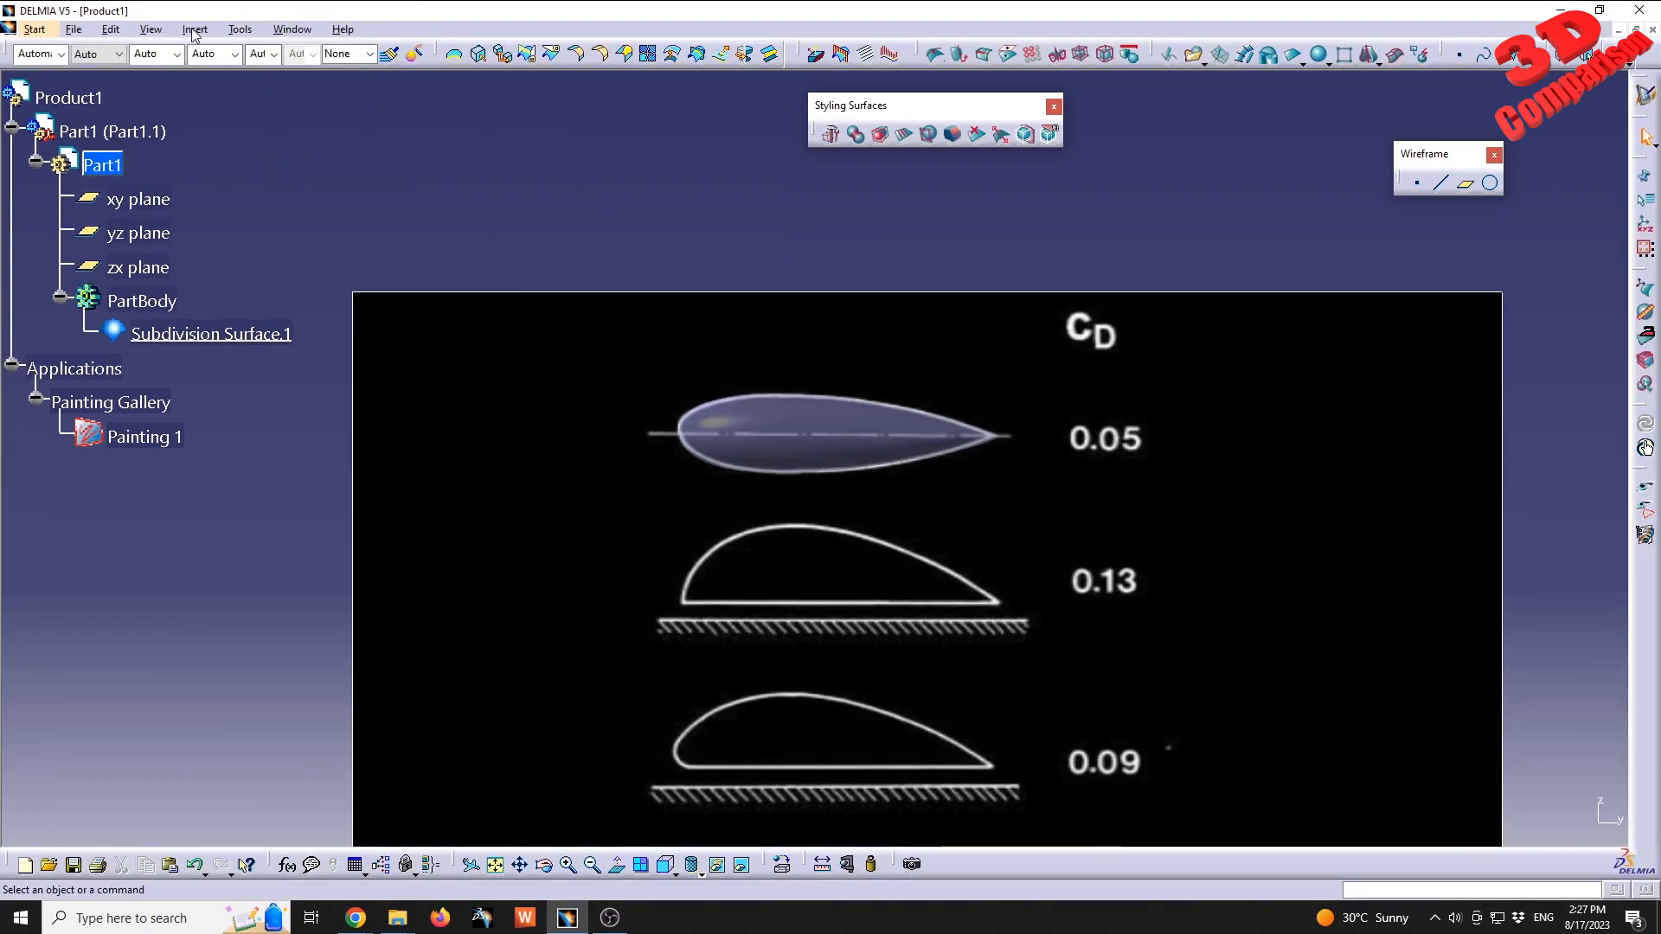
pyautogui.click(193, 32)
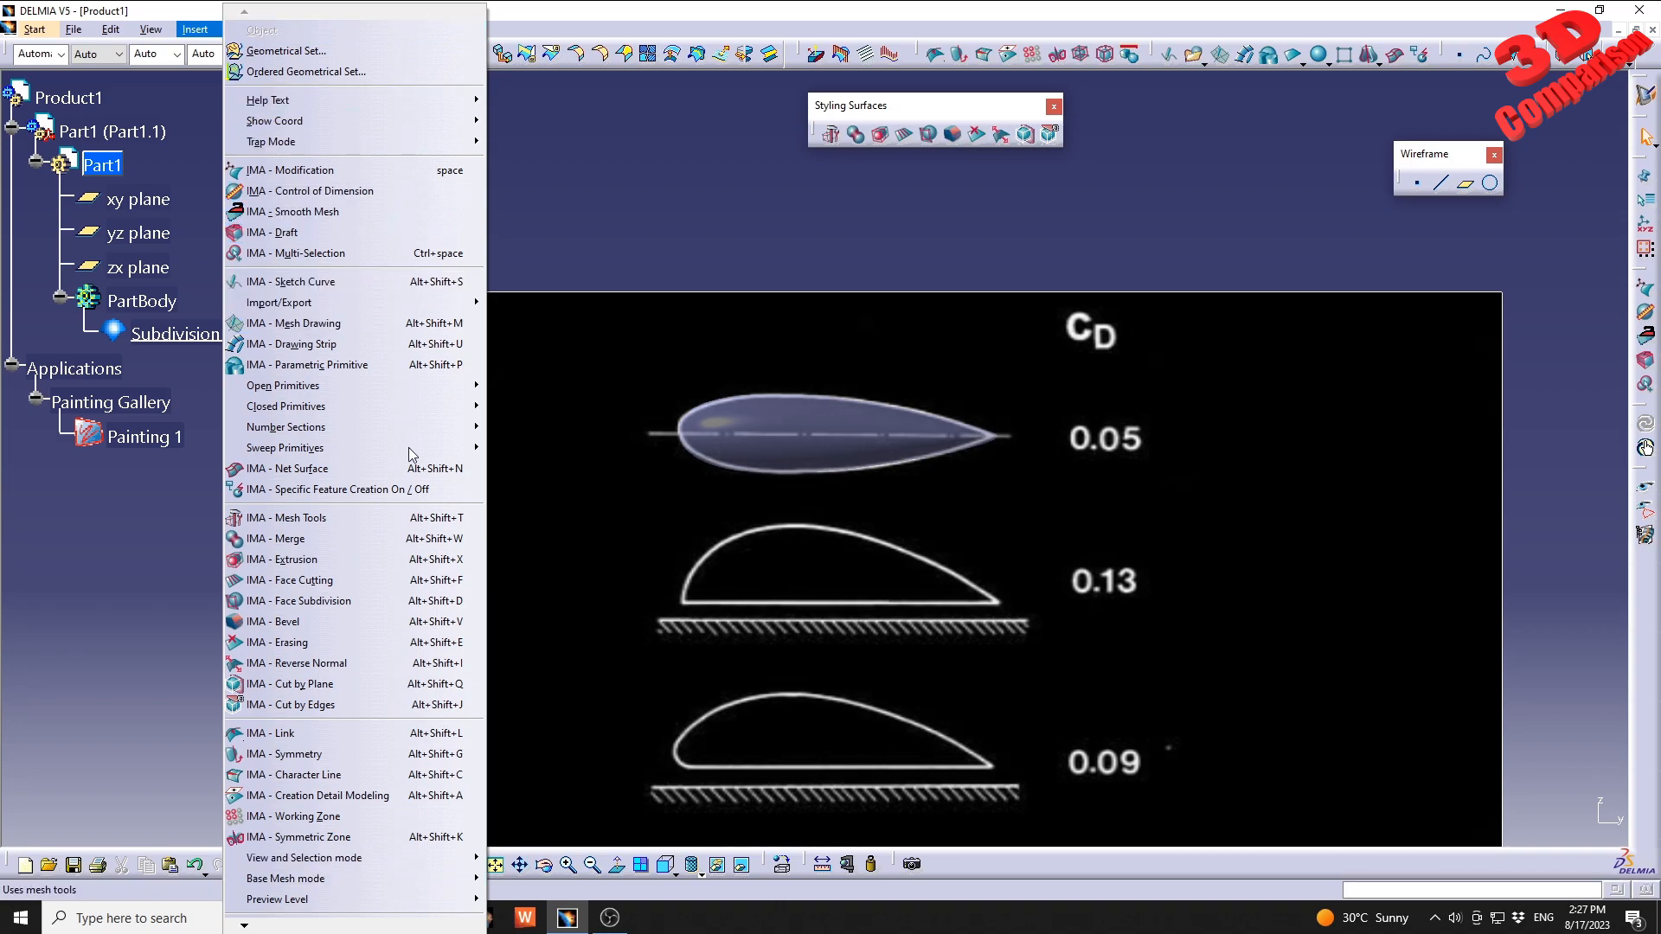
pyautogui.moveTo(313, 144)
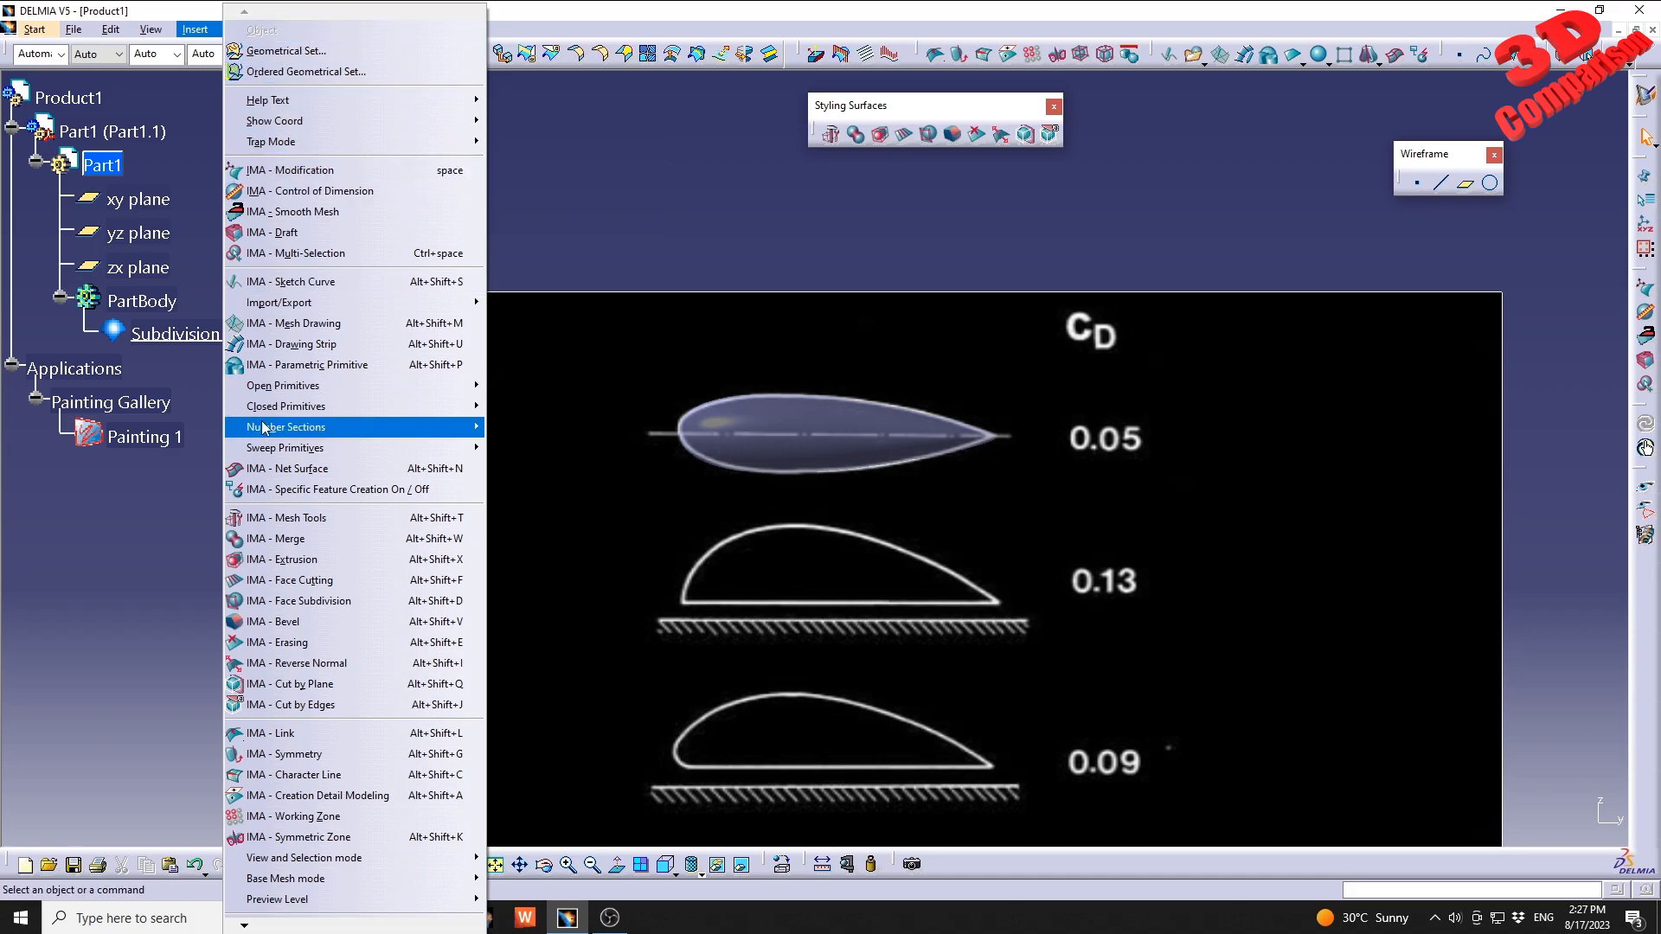
pyautogui.moveTo(334, 906)
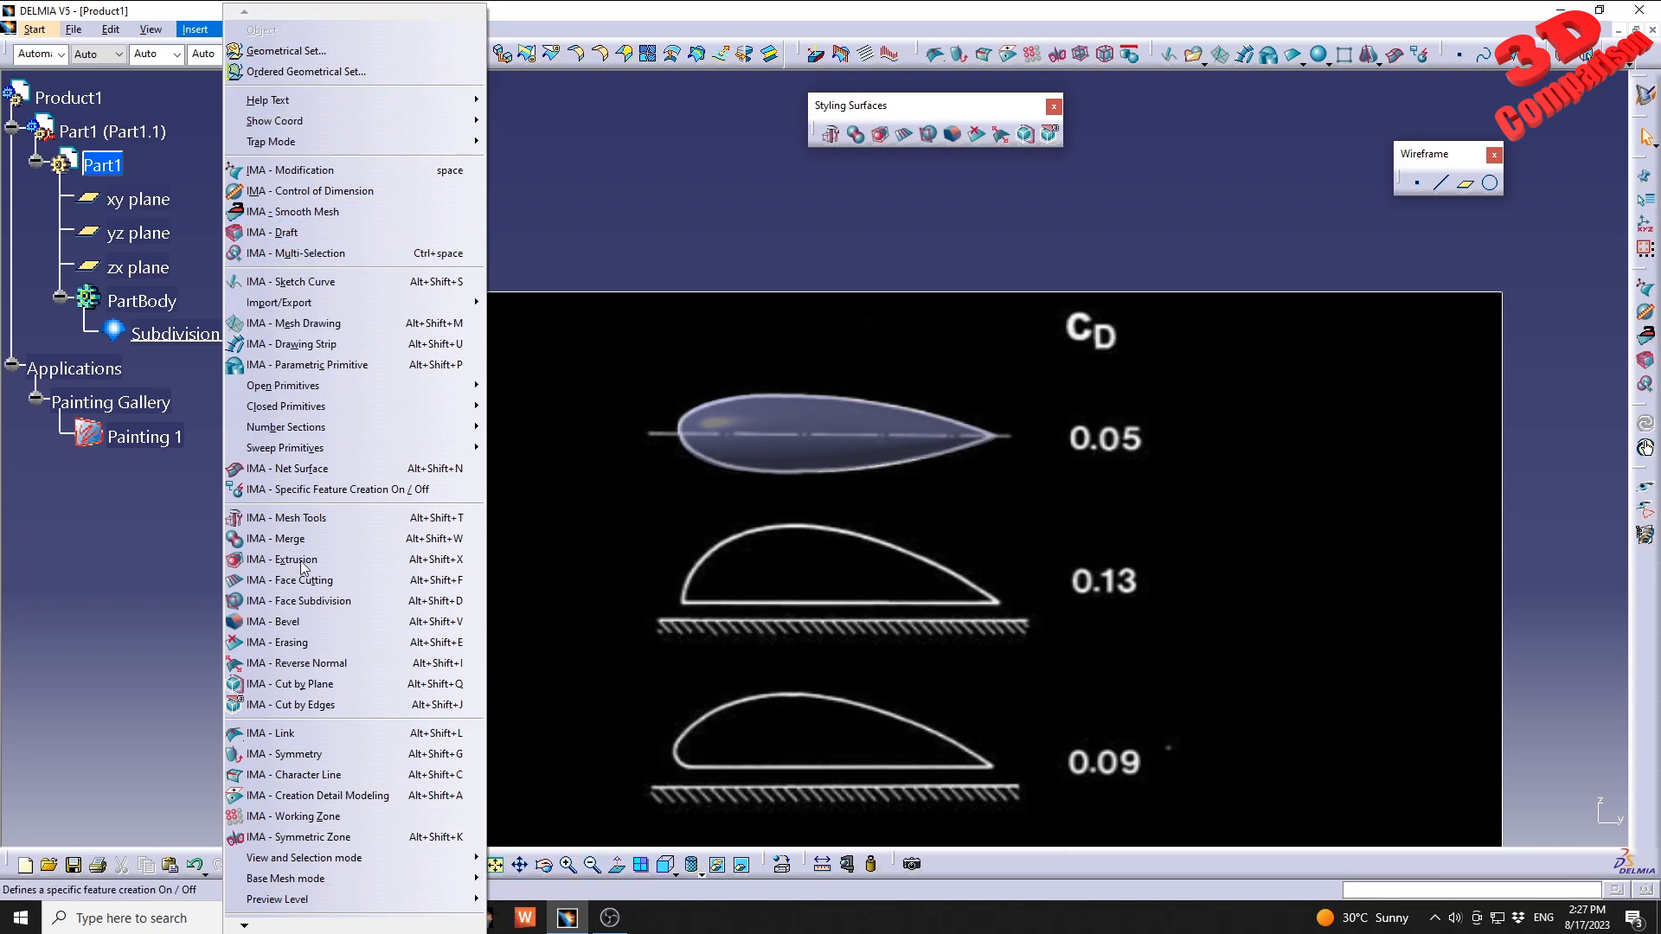
pyautogui.click(646, 170)
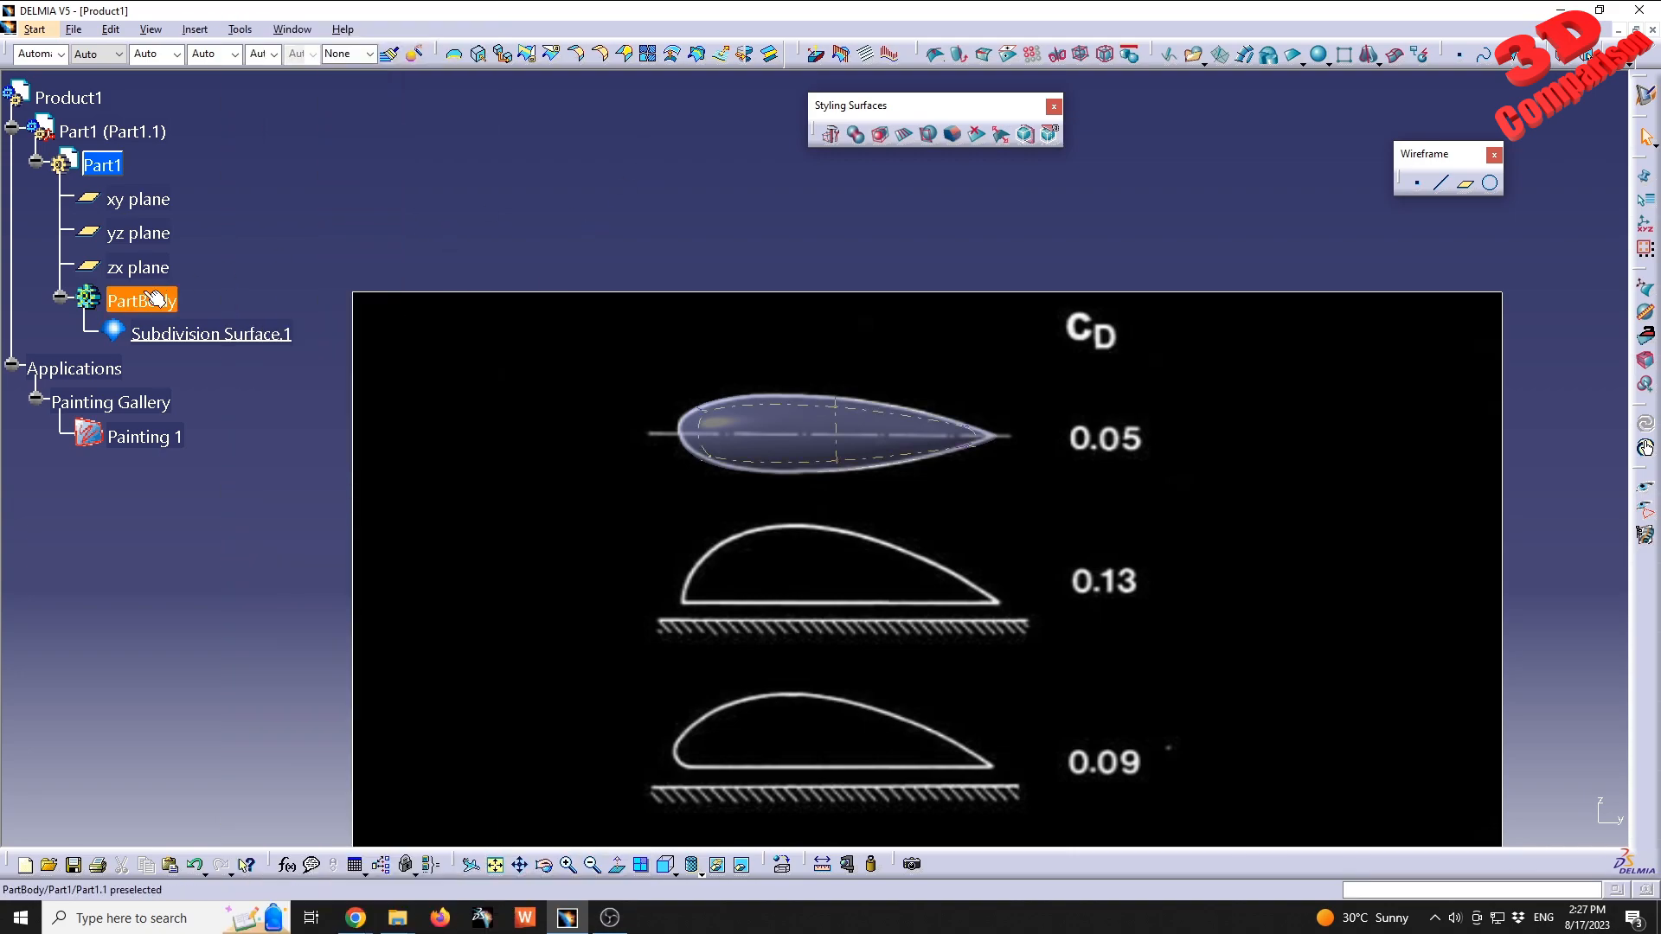
# - Duplicate Subdivision Surface.1 within PartBody by copying and pasting it
pyautogui.click(205, 342)
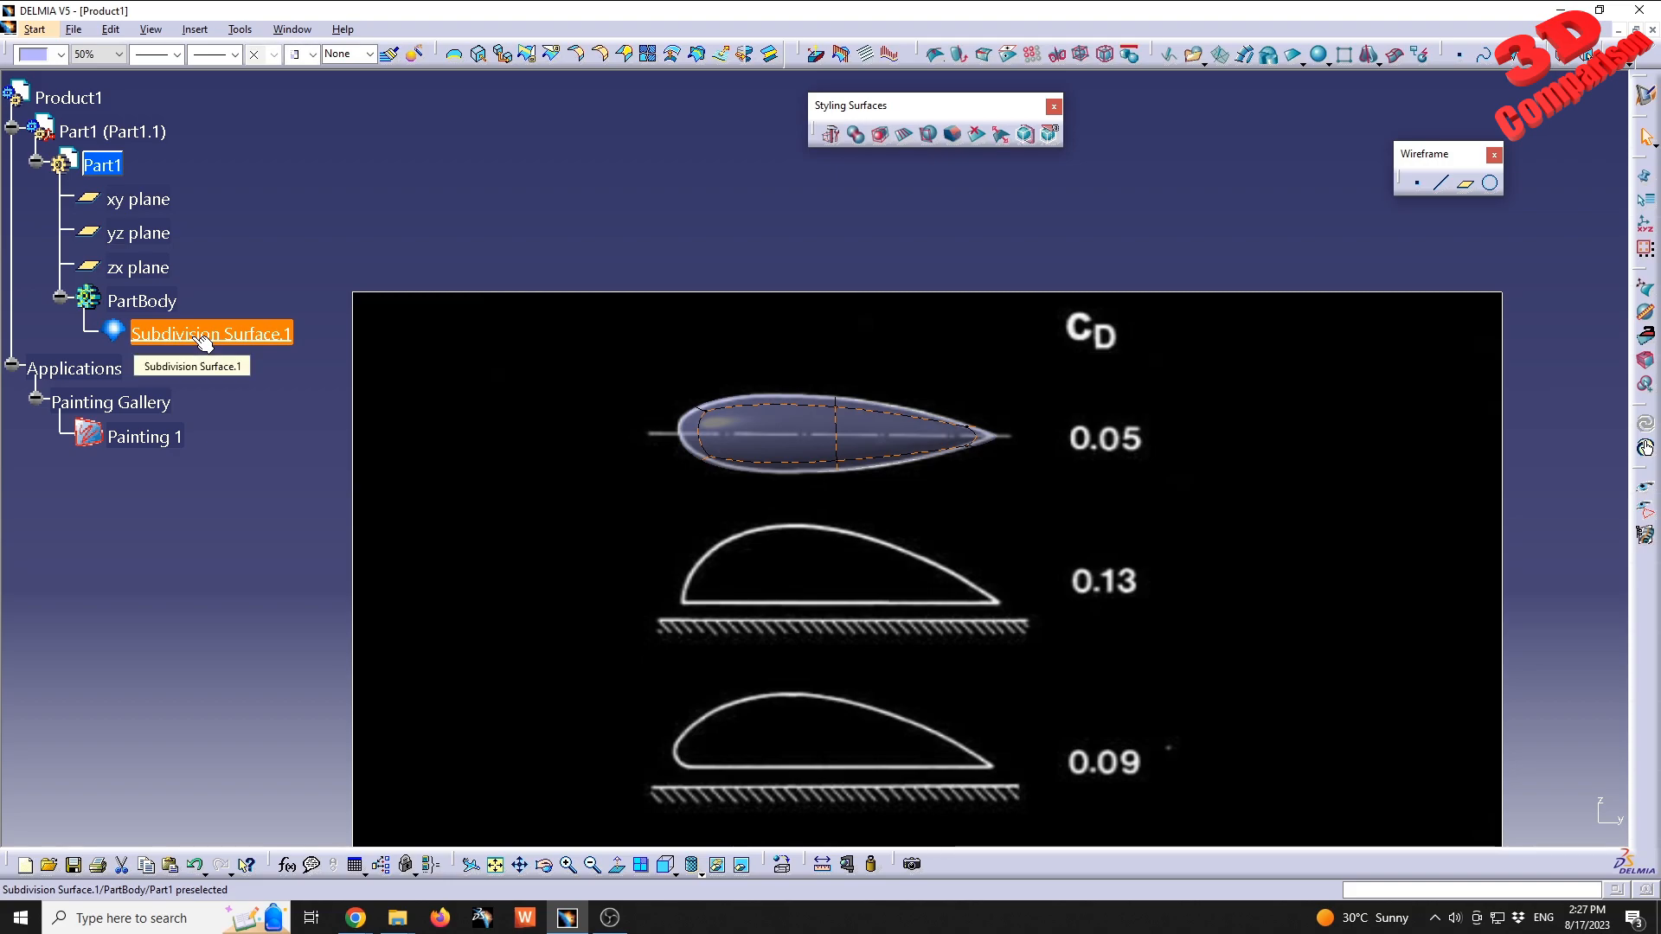
pyautogui.hotkey('ctrl', 'c')
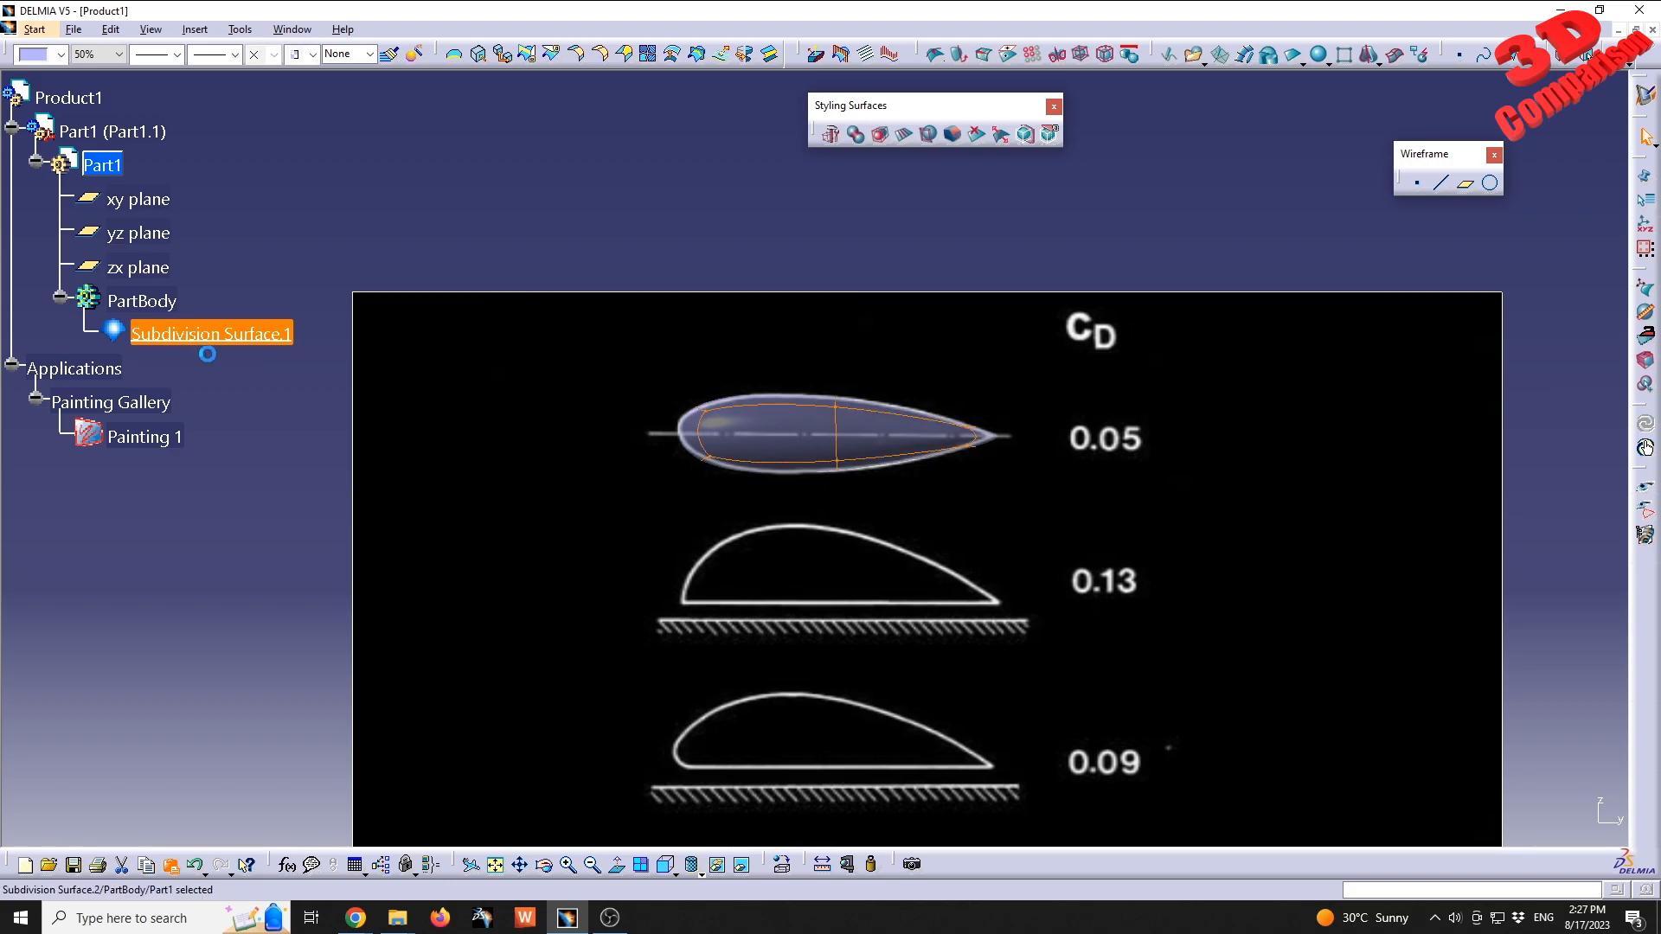
pyautogui.hotkey('ctrl', 'v')
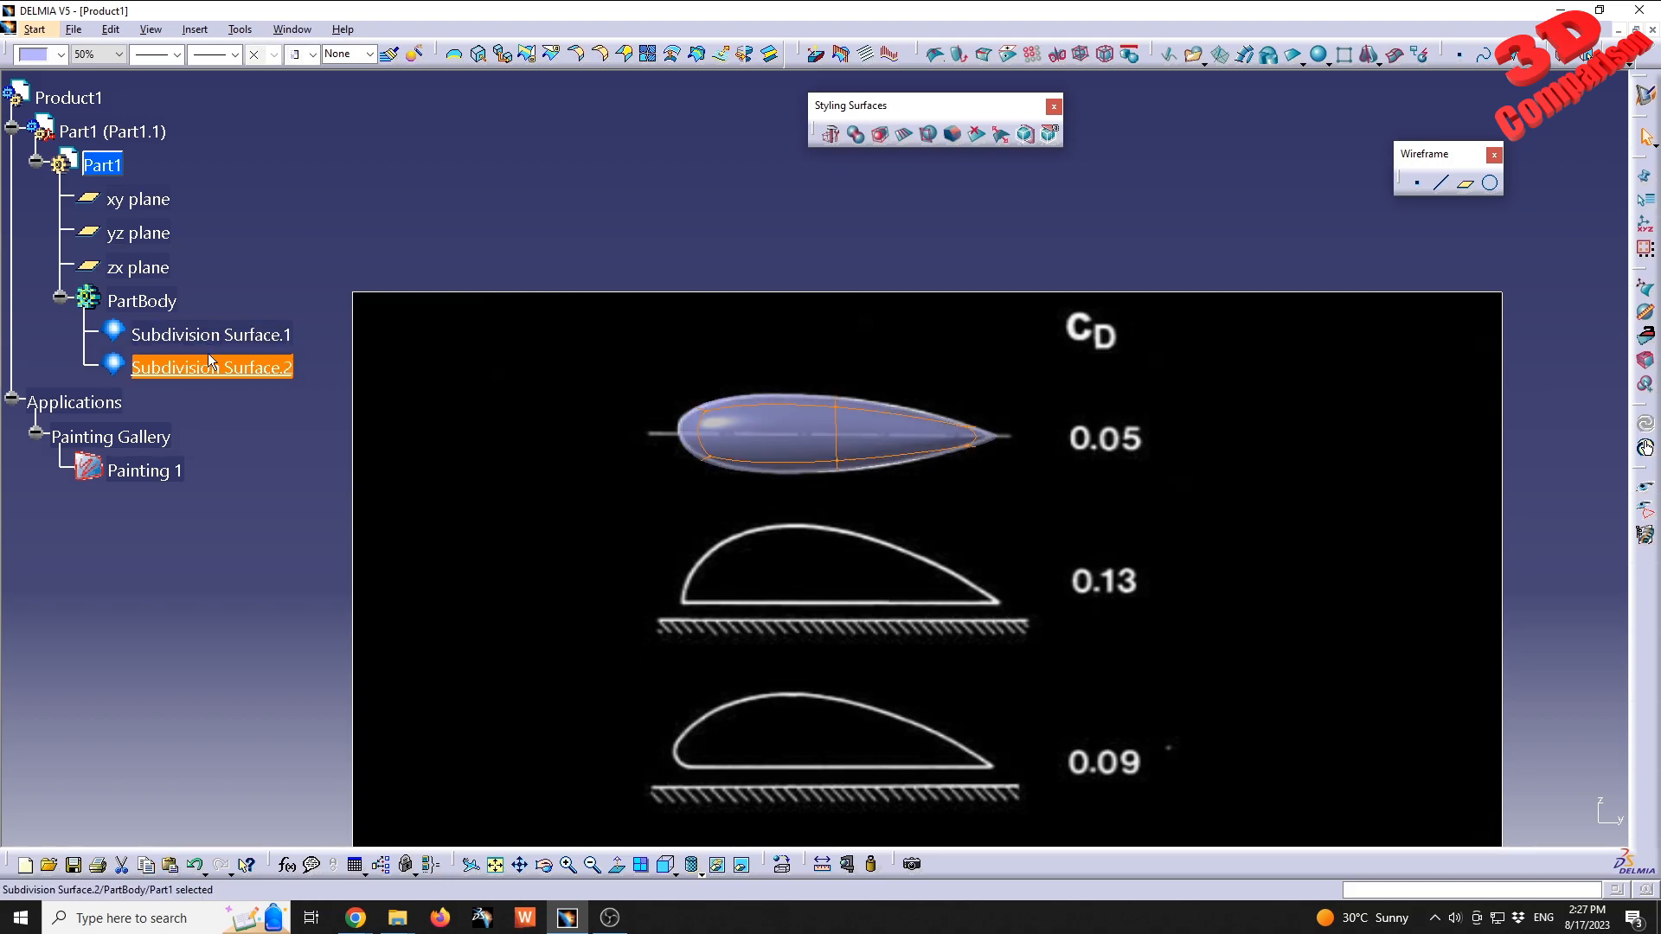
pyautogui.click(260, 337)
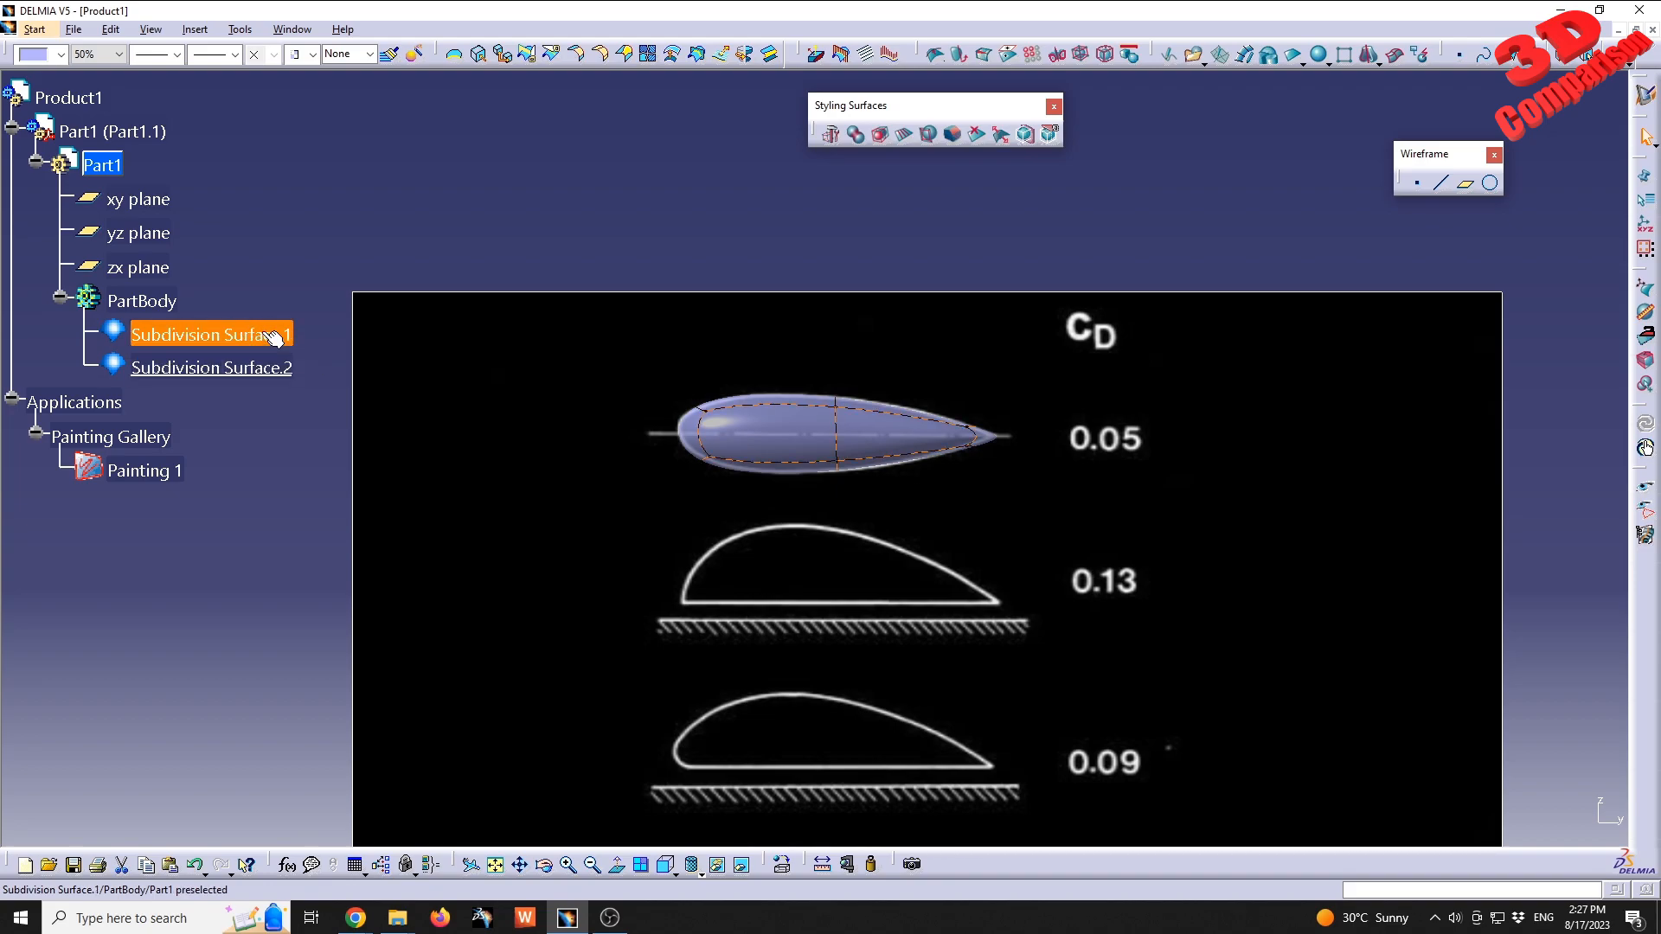
pyautogui.click(227, 368)
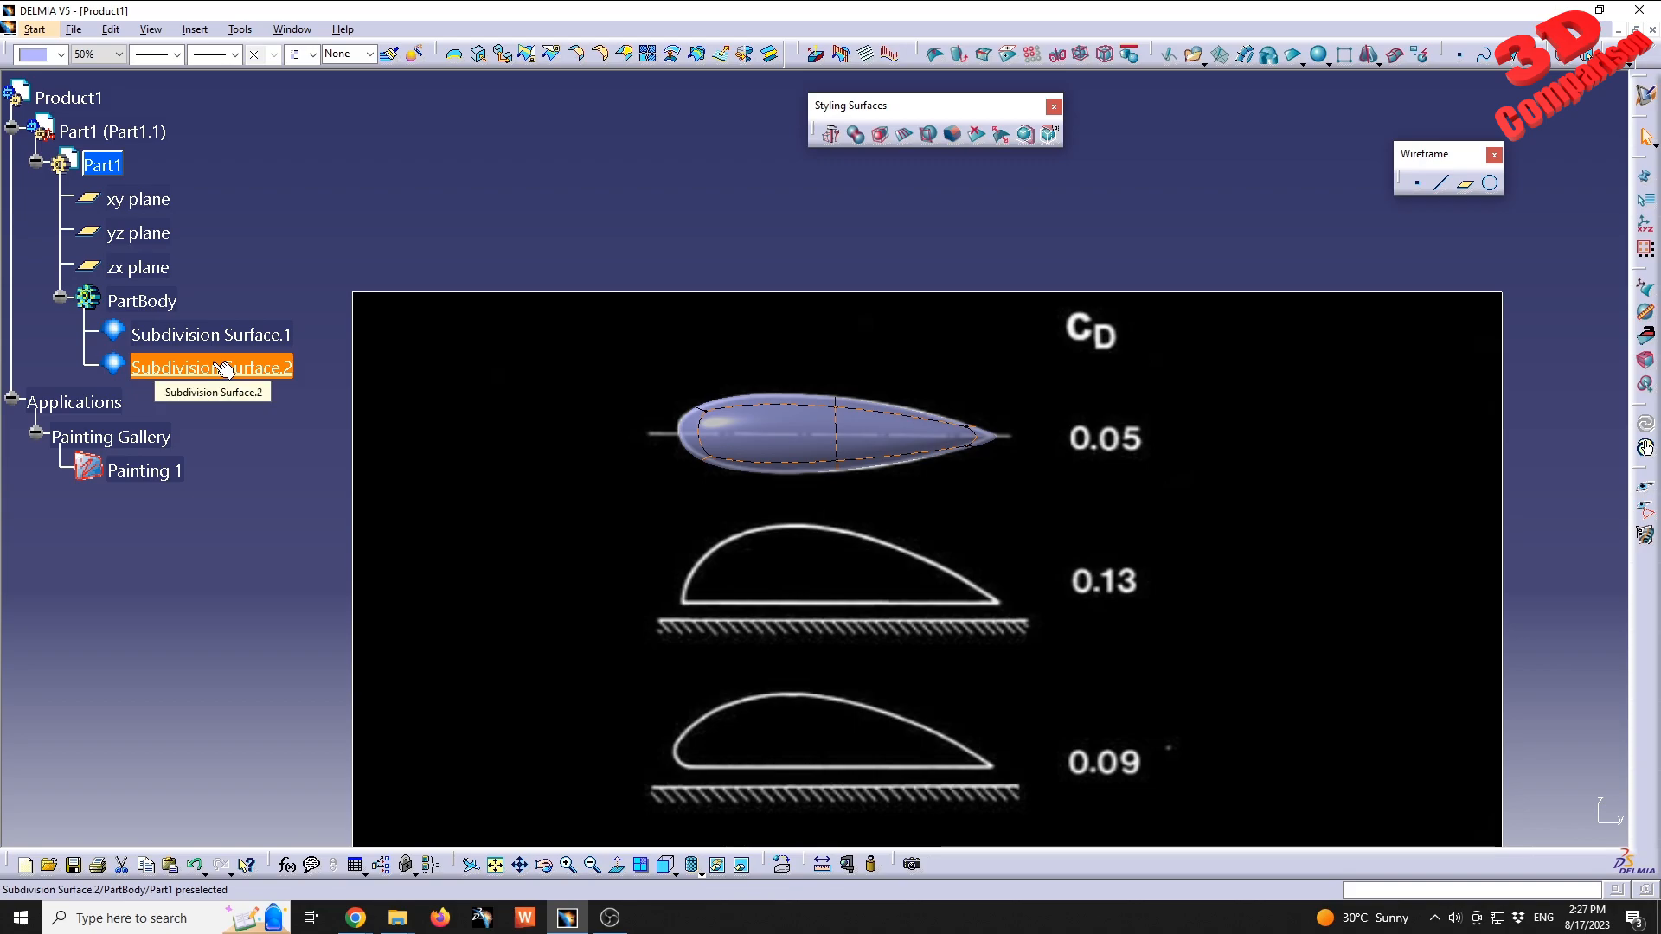
# - Translate the whole Subdivision Surface.2 cage down along Z by about 2605 mm onto the 0.13 profile and finish the modification
pyautogui.doubleClick(227, 368)
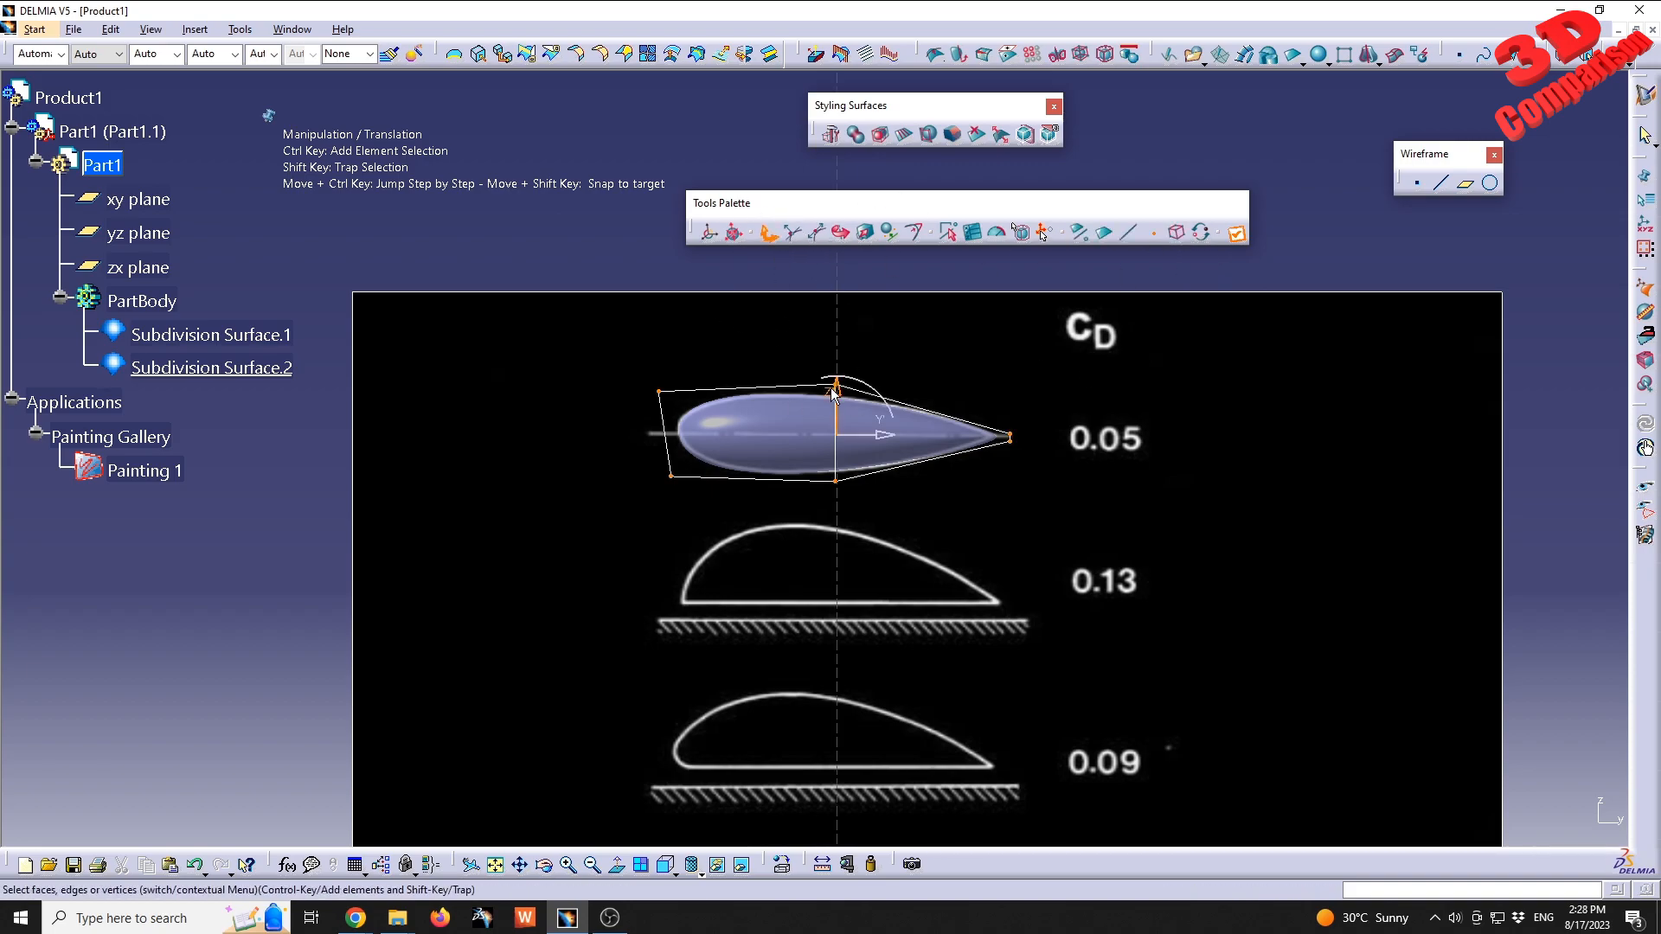
pyautogui.moveTo(839, 398); pyautogui.dragTo(844, 565)
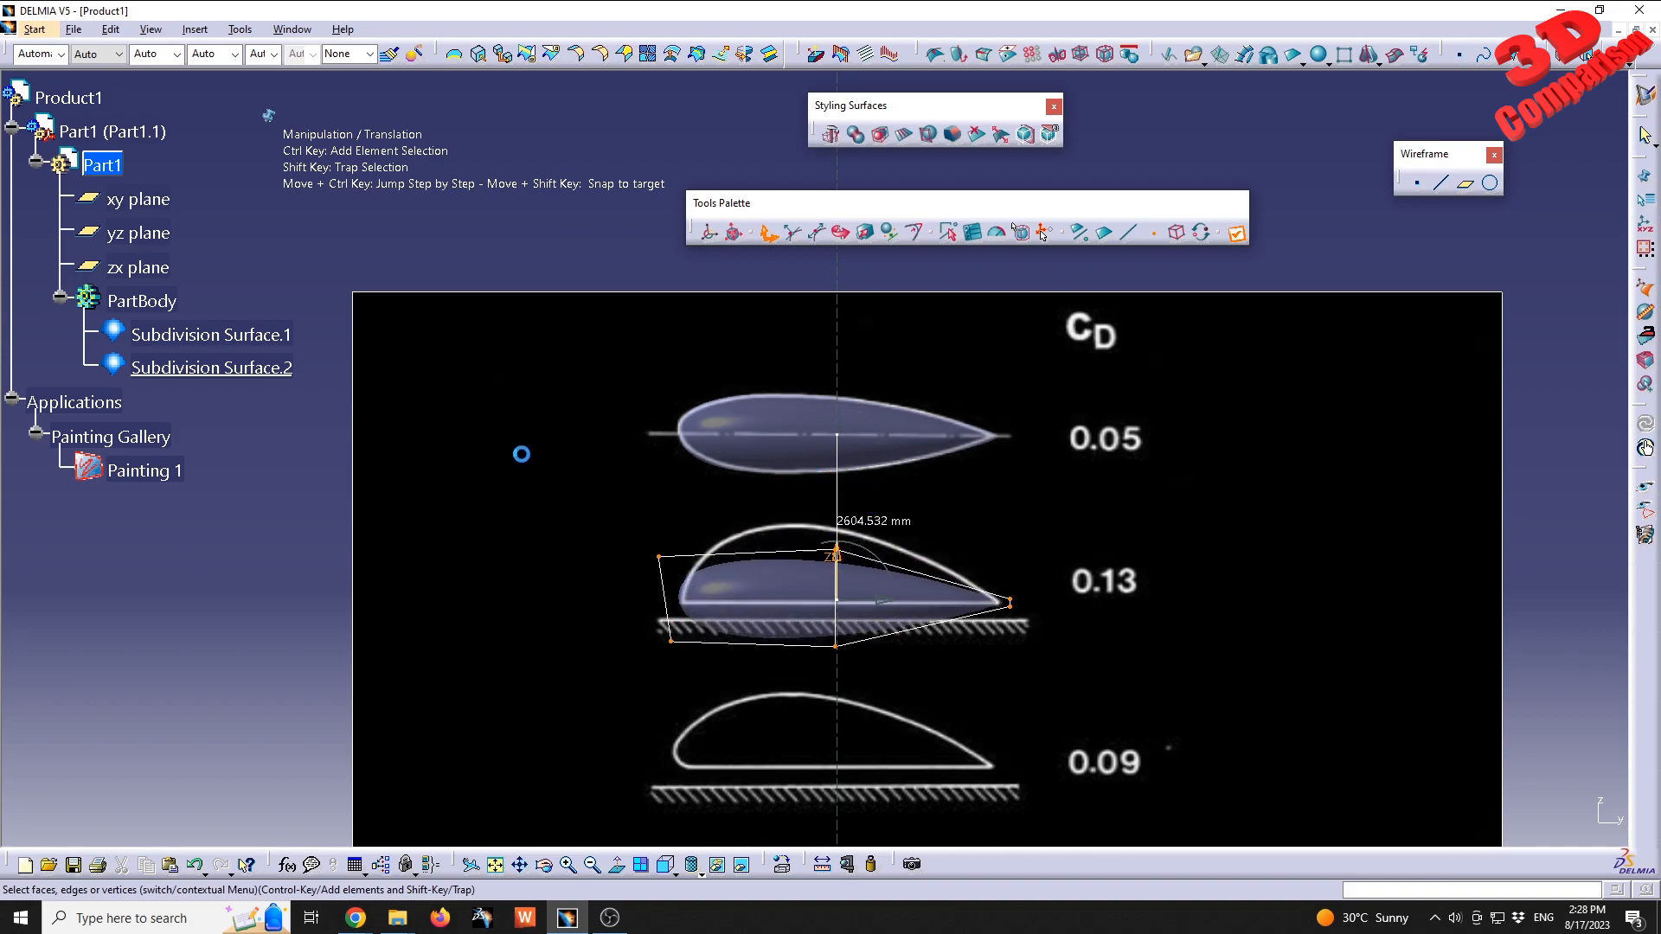
pyautogui.click(522, 455)
# - Edit Subdivision Surface.2 and translate the trap-selected upper mid-length vertices up along Z until the surface meets the top of the 0.13 outline
pyautogui.moveTo(719, 598)
pyautogui.mouseDown(button='middle')
pyautogui.moveTo(590, 423)
pyautogui.moveTo(596, 353)
pyautogui.moveTo(686, 446)
pyautogui.mouseUp(button='middle')
pyautogui.click(590, 422)
pyautogui.moveTo(571, 281); pyautogui.dragTo(674, 408, button='middle')
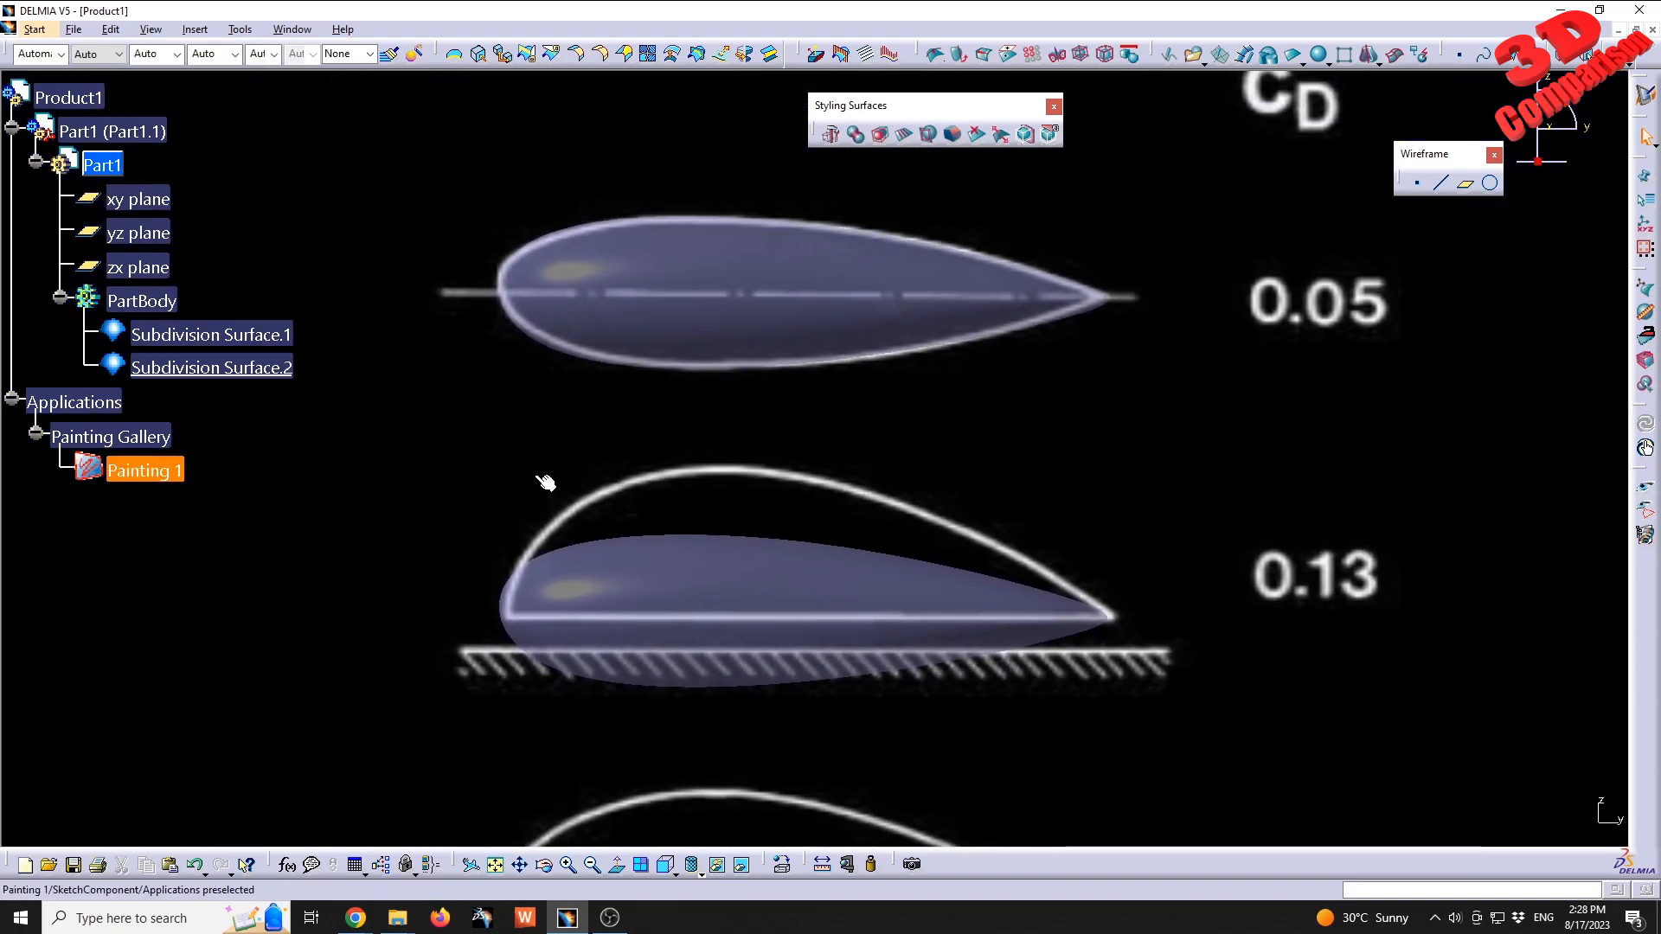
pyautogui.doubleClick(211, 367)
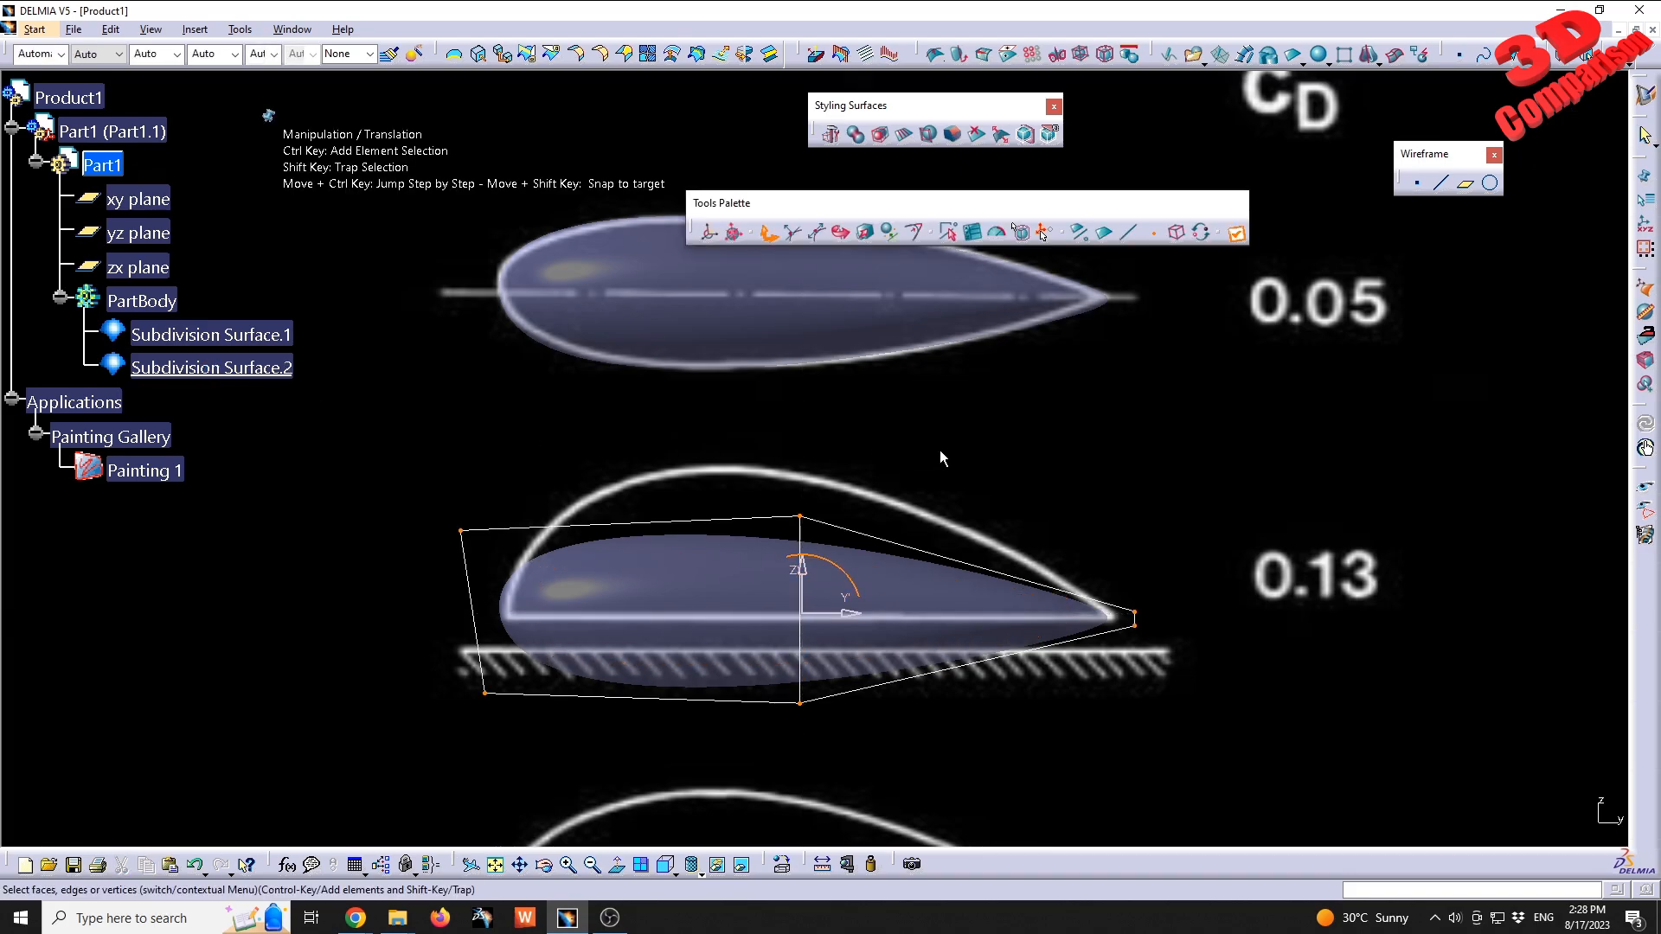
pyautogui.keyDown('shift'); pyautogui.moveTo(709, 418); pyautogui.dragTo(905, 588); pyautogui.keyUp('shift')
pyautogui.moveTo(801, 479); pyautogui.dragTo(788, 387)
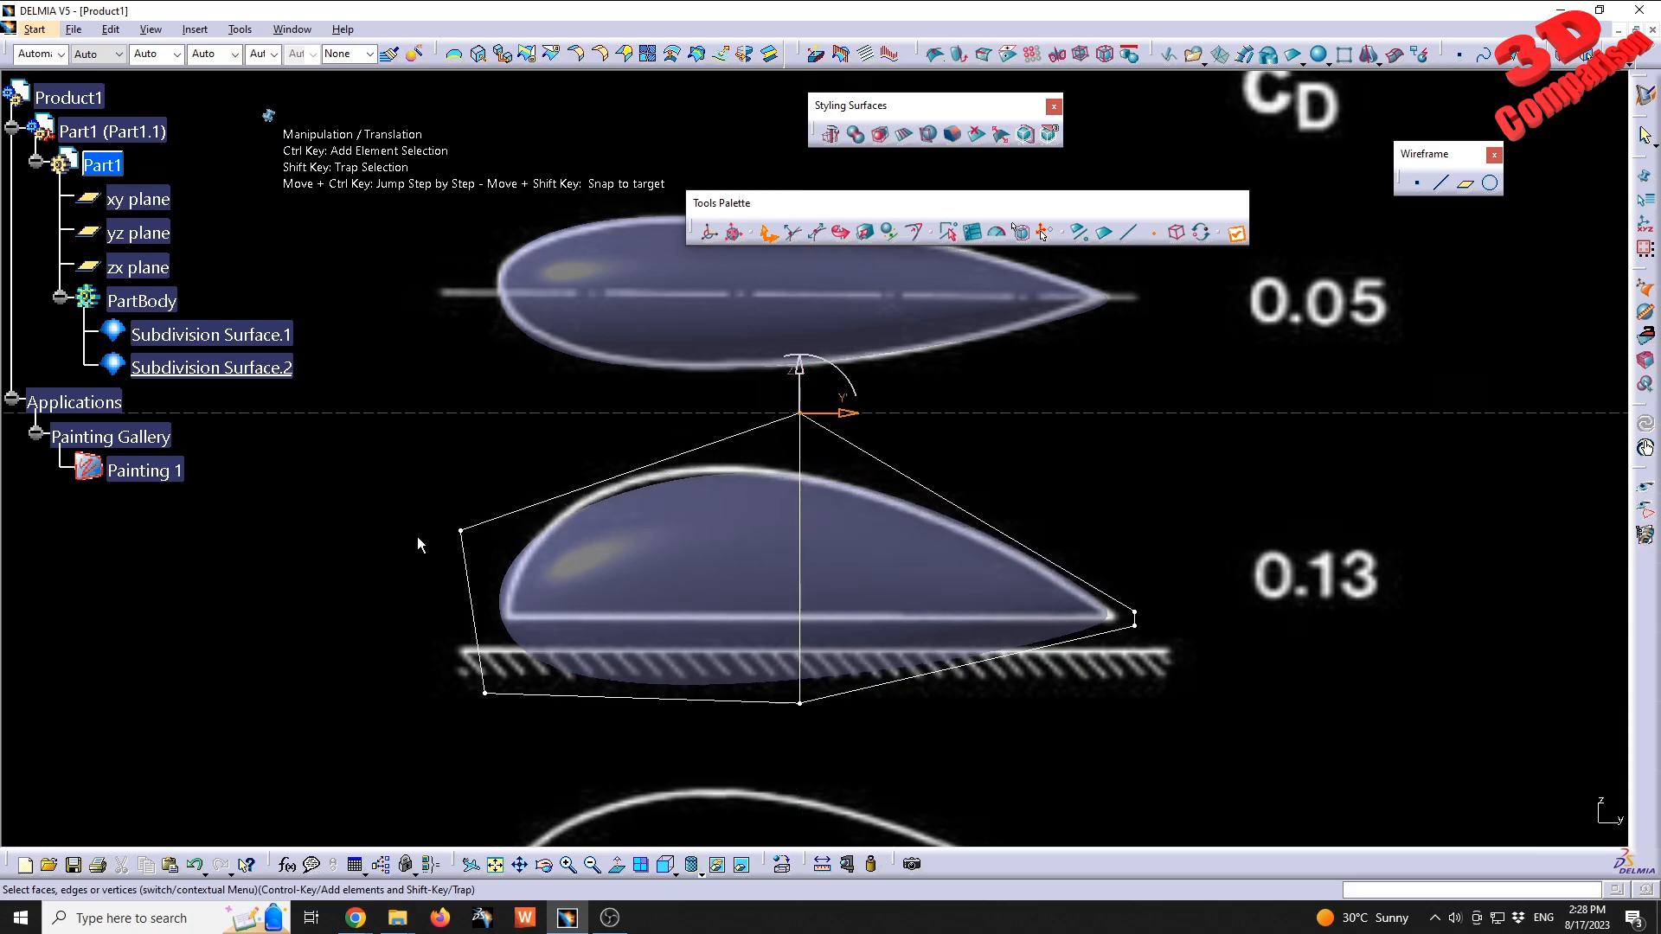
# - Trap-select the upper and lower front vertices in turn and translate them along Y and Z to fit the nose of the 0.13 profile
pyautogui.keyDown('shift'); pyautogui.moveTo(407, 457); pyautogui.dragTo(550, 579); pyautogui.keyUp('shift')
pyautogui.moveTo(460, 504); pyautogui.dragTo(527, 511)
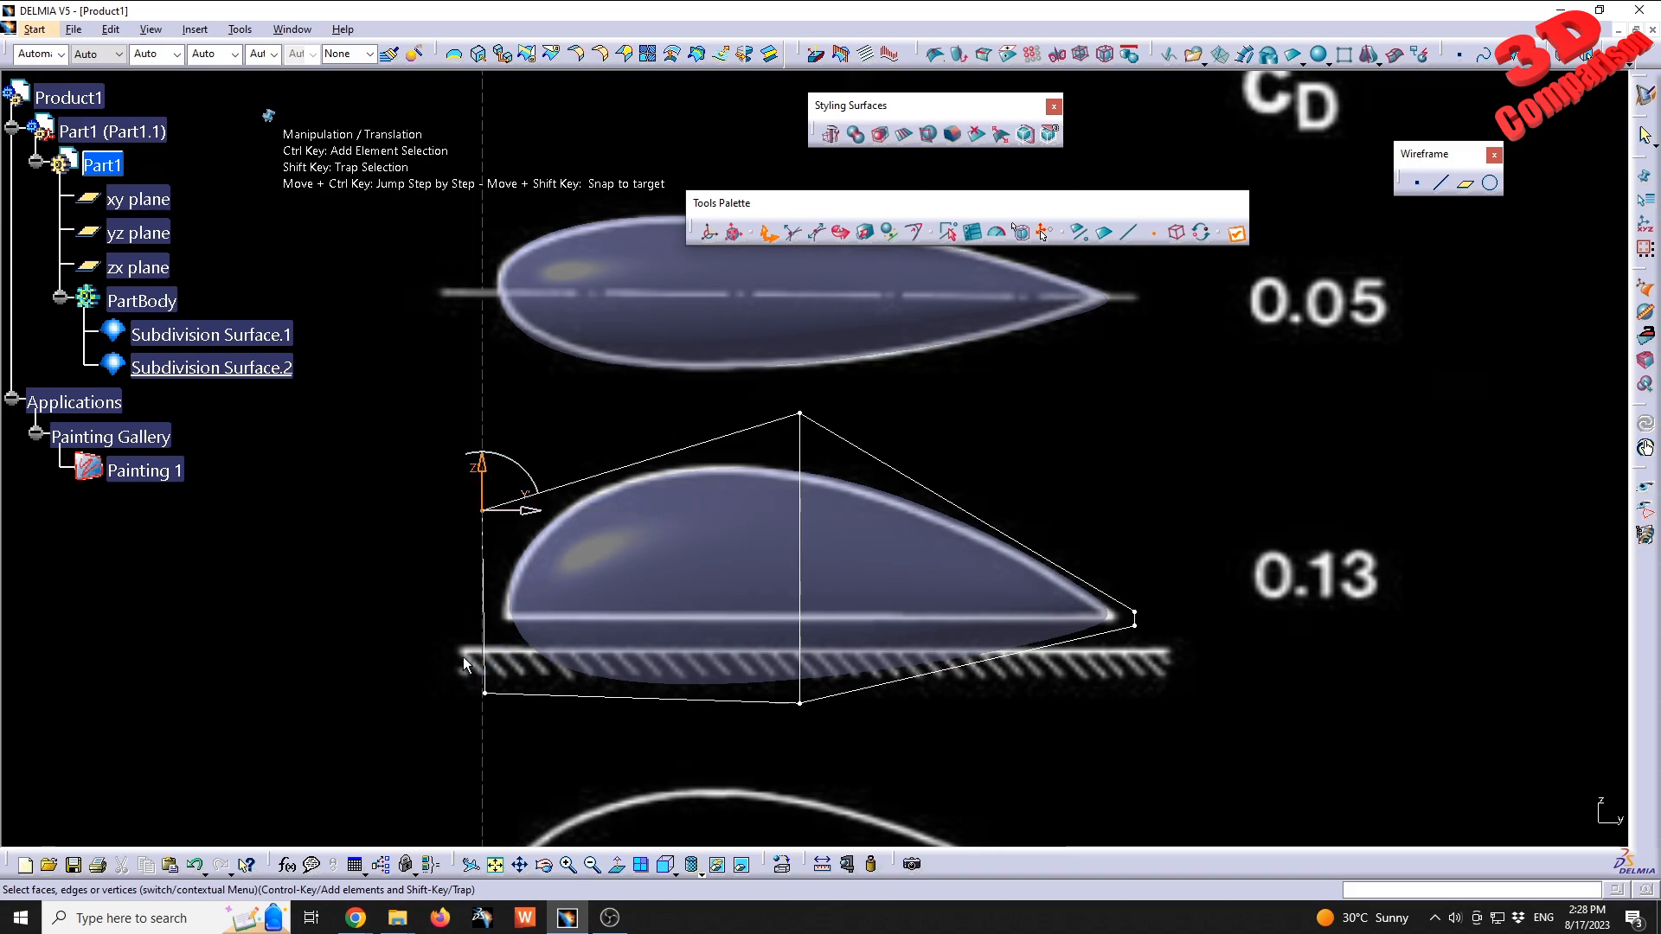
pyautogui.keyDown('shift'); pyautogui.moveTo(393, 655); pyautogui.dragTo(527, 765); pyautogui.keyUp('shift')
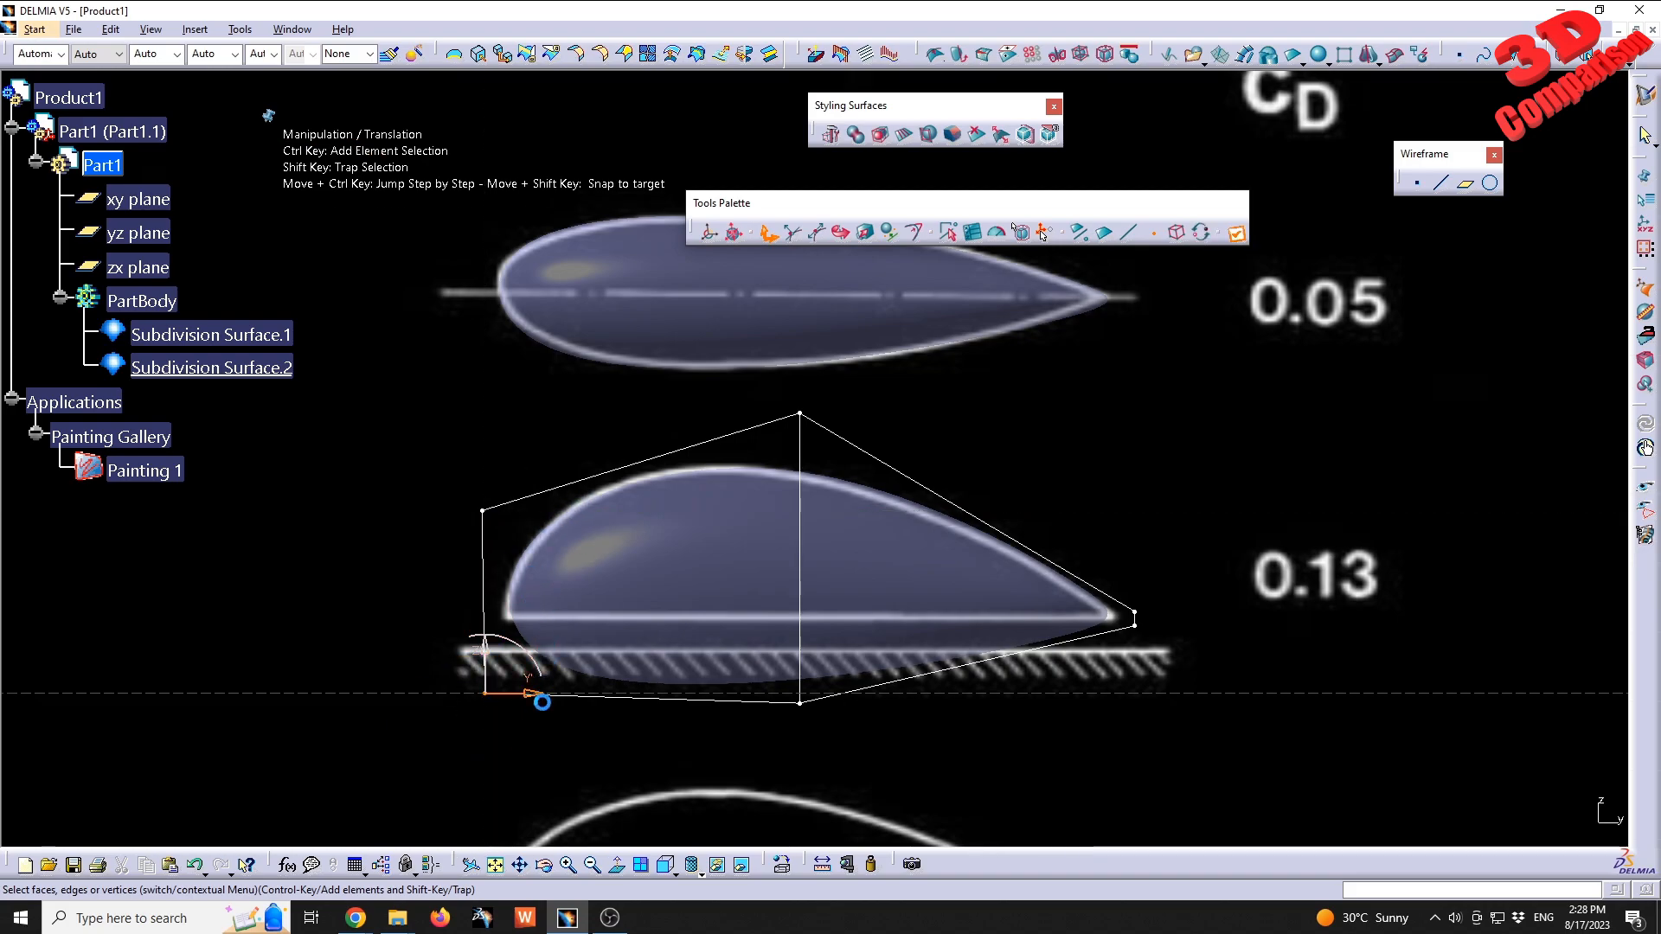
pyautogui.moveTo(532, 693); pyautogui.dragTo(517, 695)
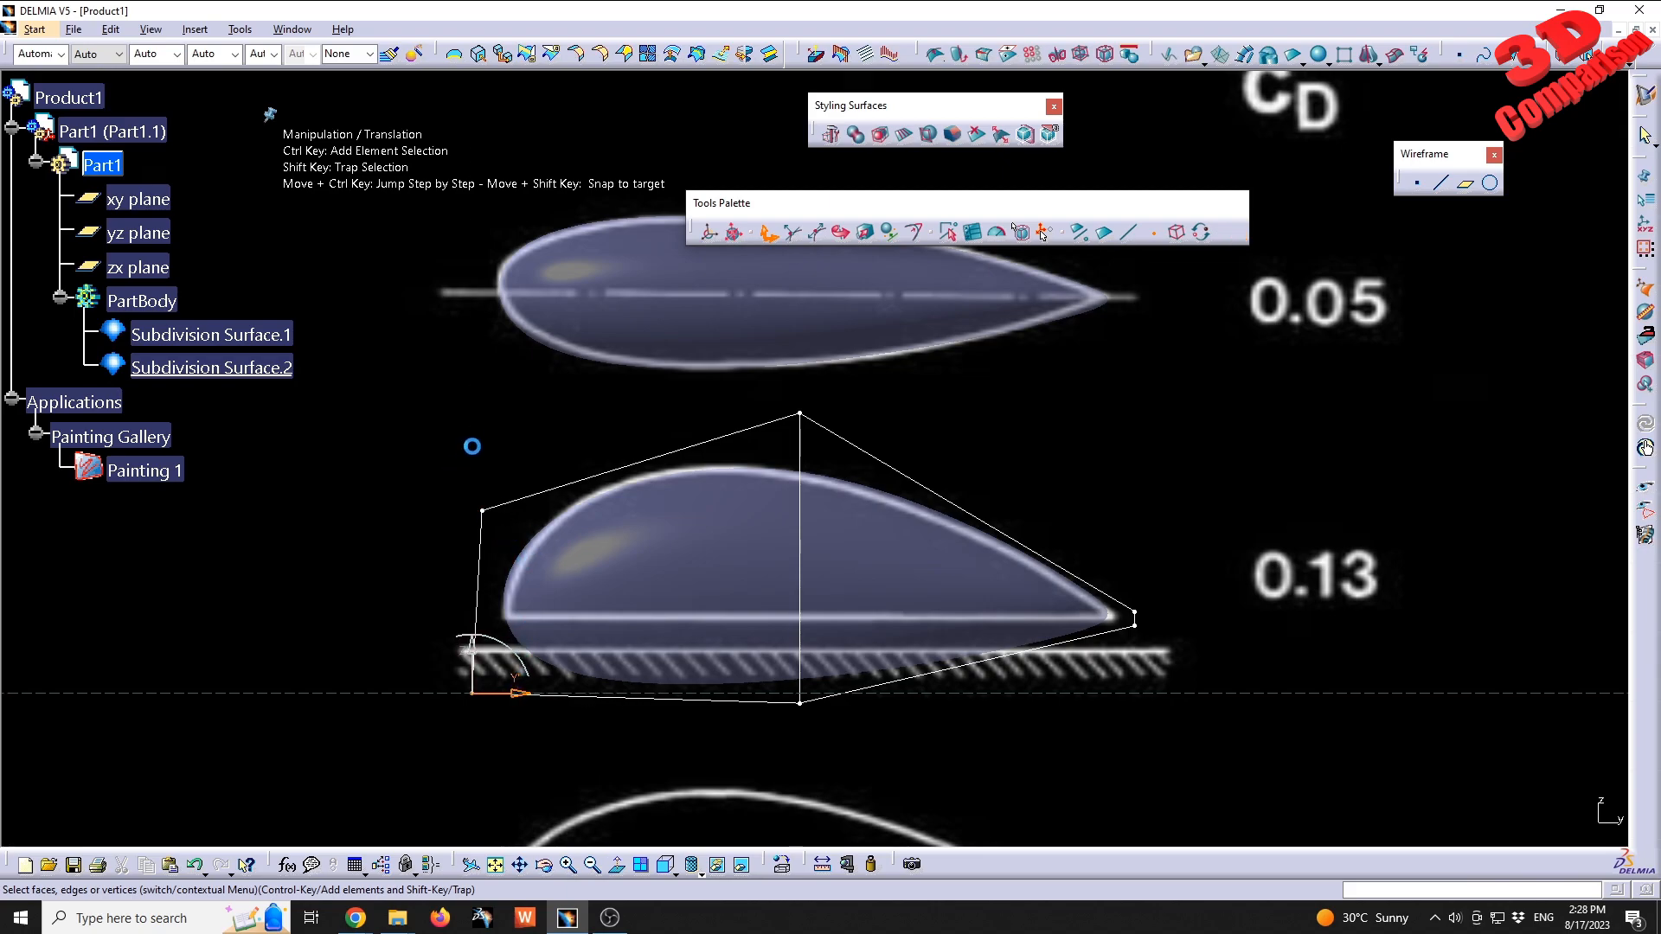
pyautogui.moveTo(424, 404); pyautogui.dragTo(494, 472)
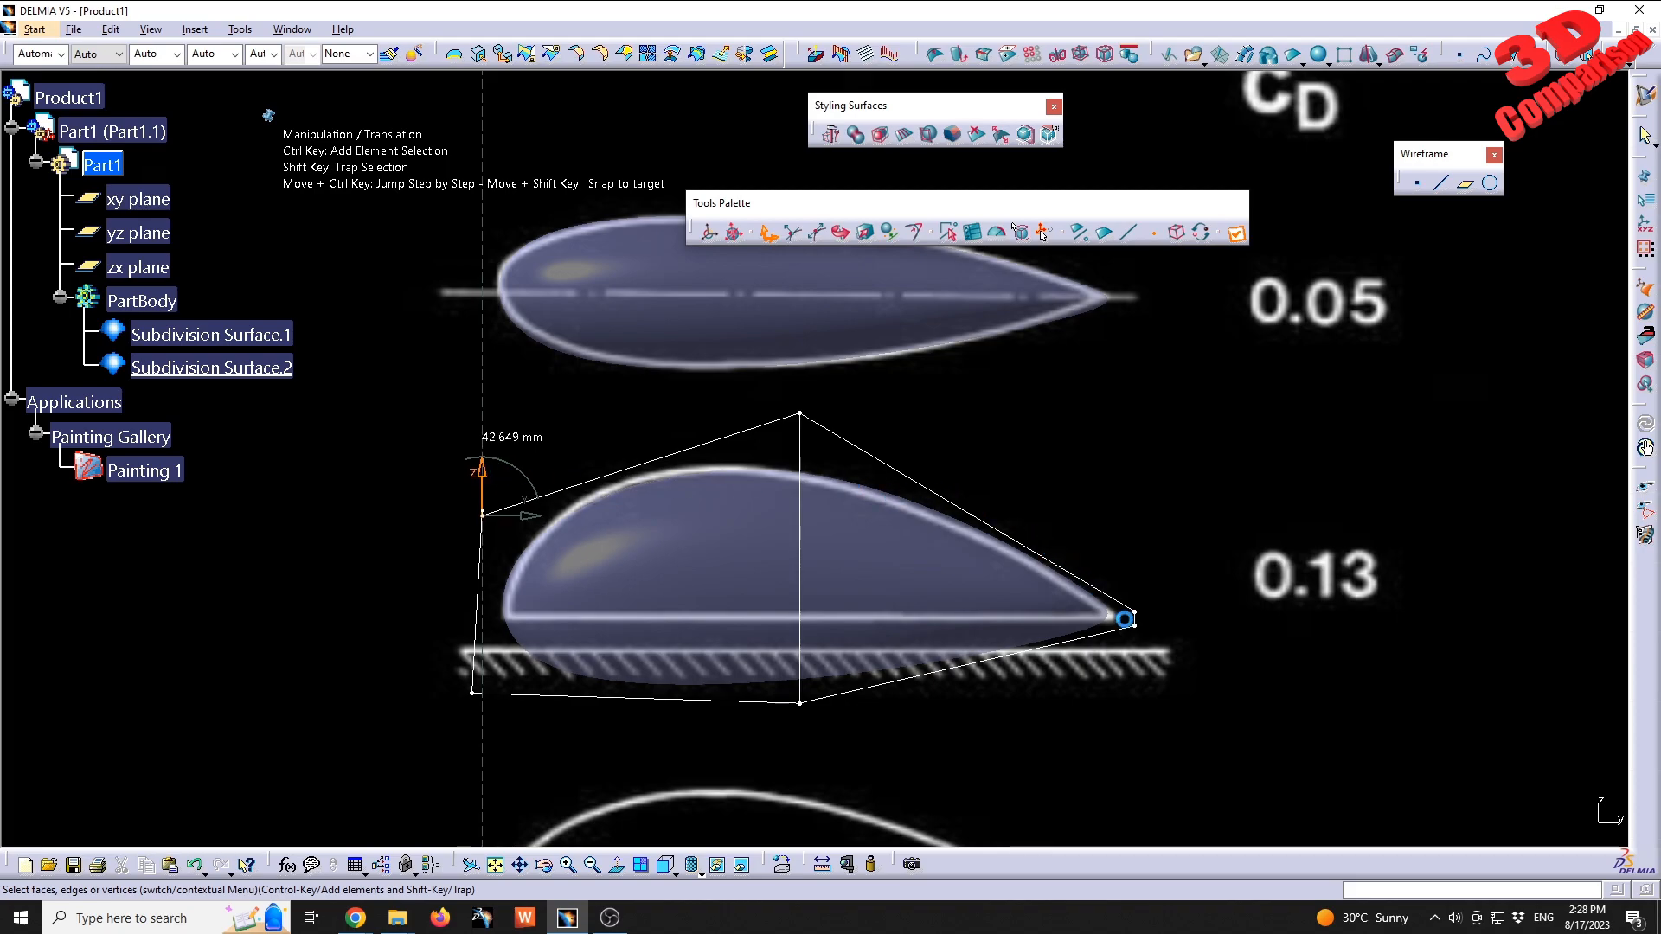
# - Trap-select the tail vertices and translate them outward along Y by about 64 mm to reach the 0.13 profile's tip
pyautogui.moveTo(1254, 771); pyautogui.dragTo(1101, 582)
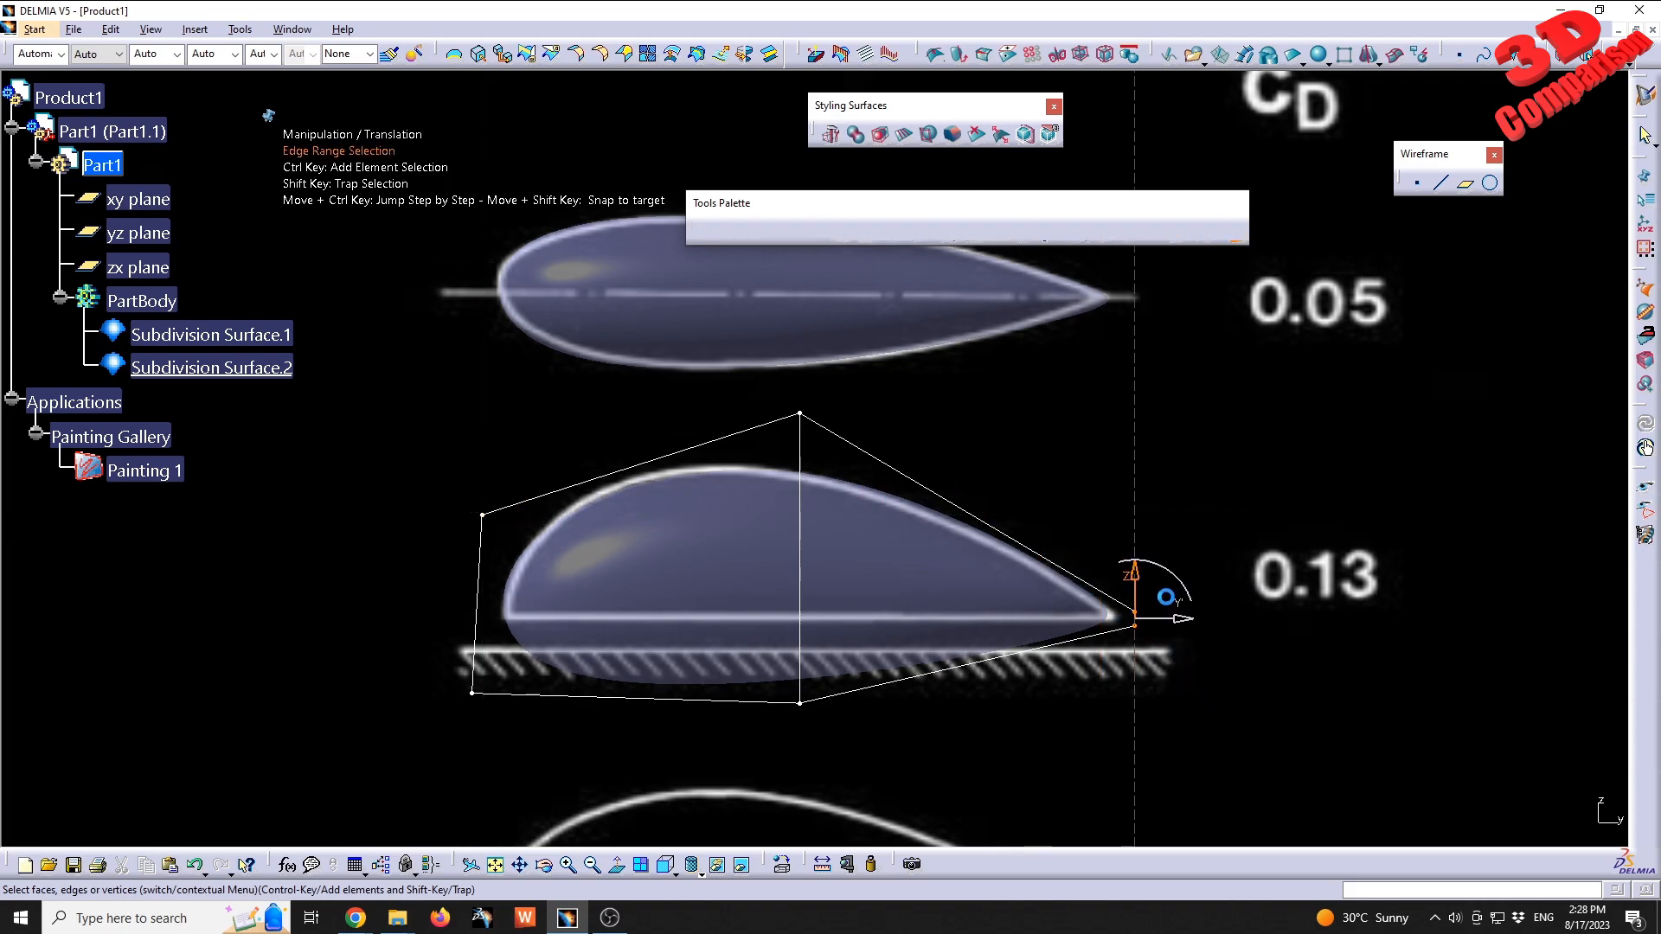
pyautogui.moveTo(1178, 623)
pyautogui.mouseDown()
pyautogui.moveTo(1211, 662)
pyautogui.moveTo(1194, 620)
pyautogui.mouseUp()
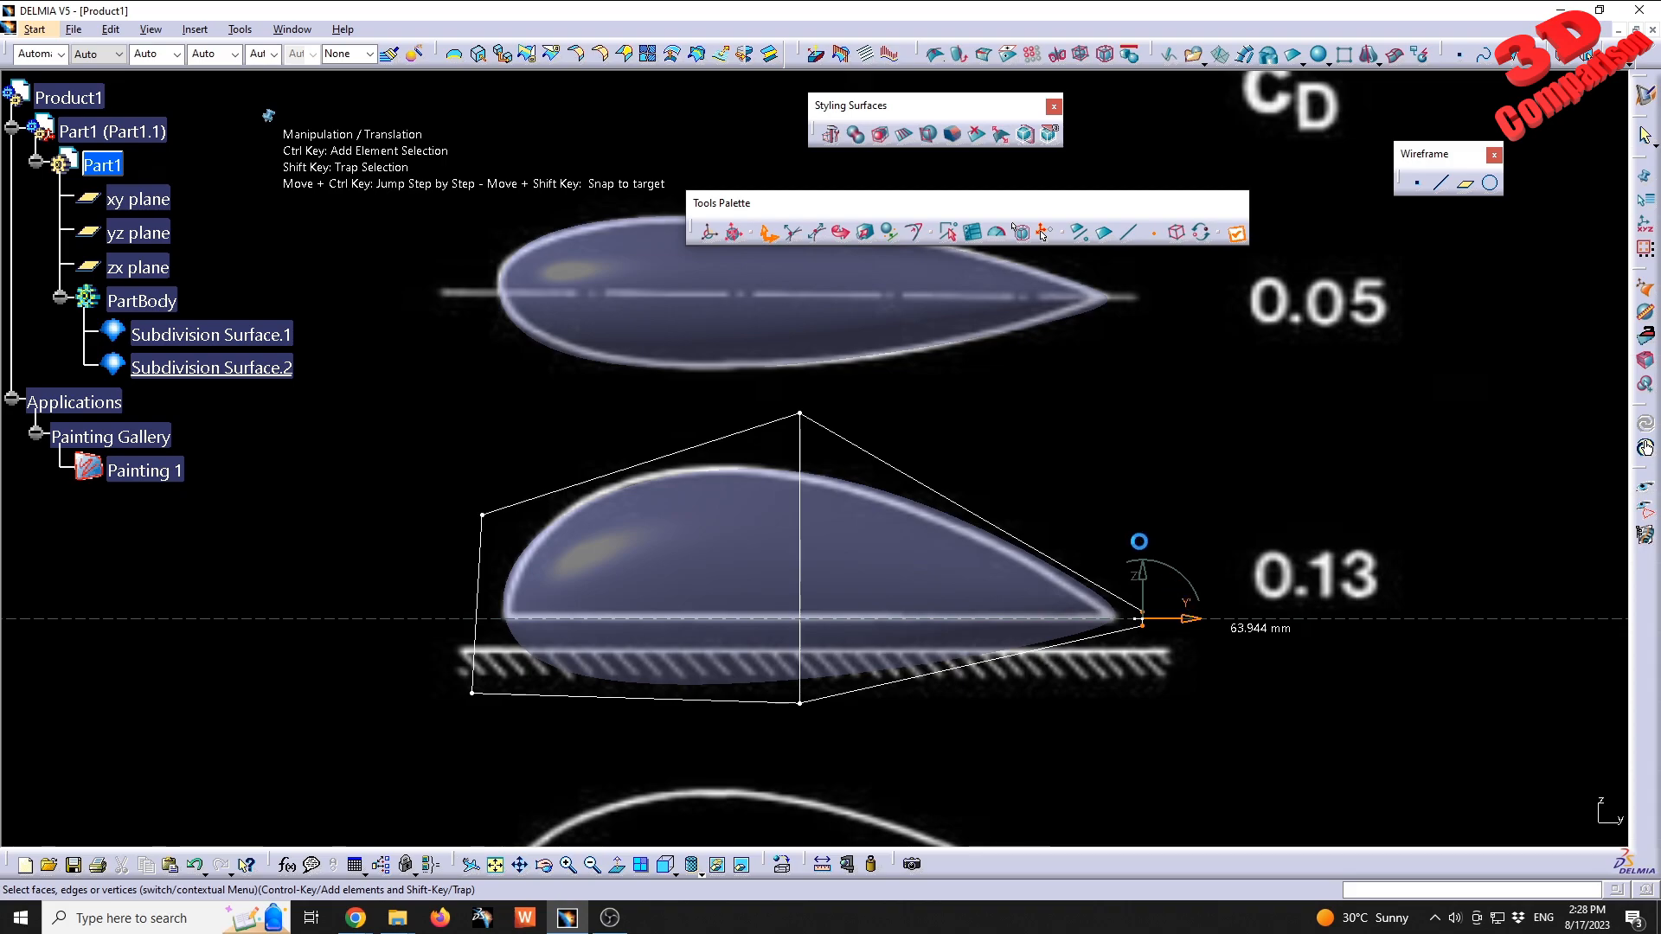
# - Translate the upper tail vertex down along Z by about 73 mm on the 0.13 profile and finish the modification
pyautogui.moveTo(1228, 737); pyautogui.dragTo(975, 357, button='middle')
pyautogui.moveTo(974, 359); pyautogui.dragTo(1206, 526)
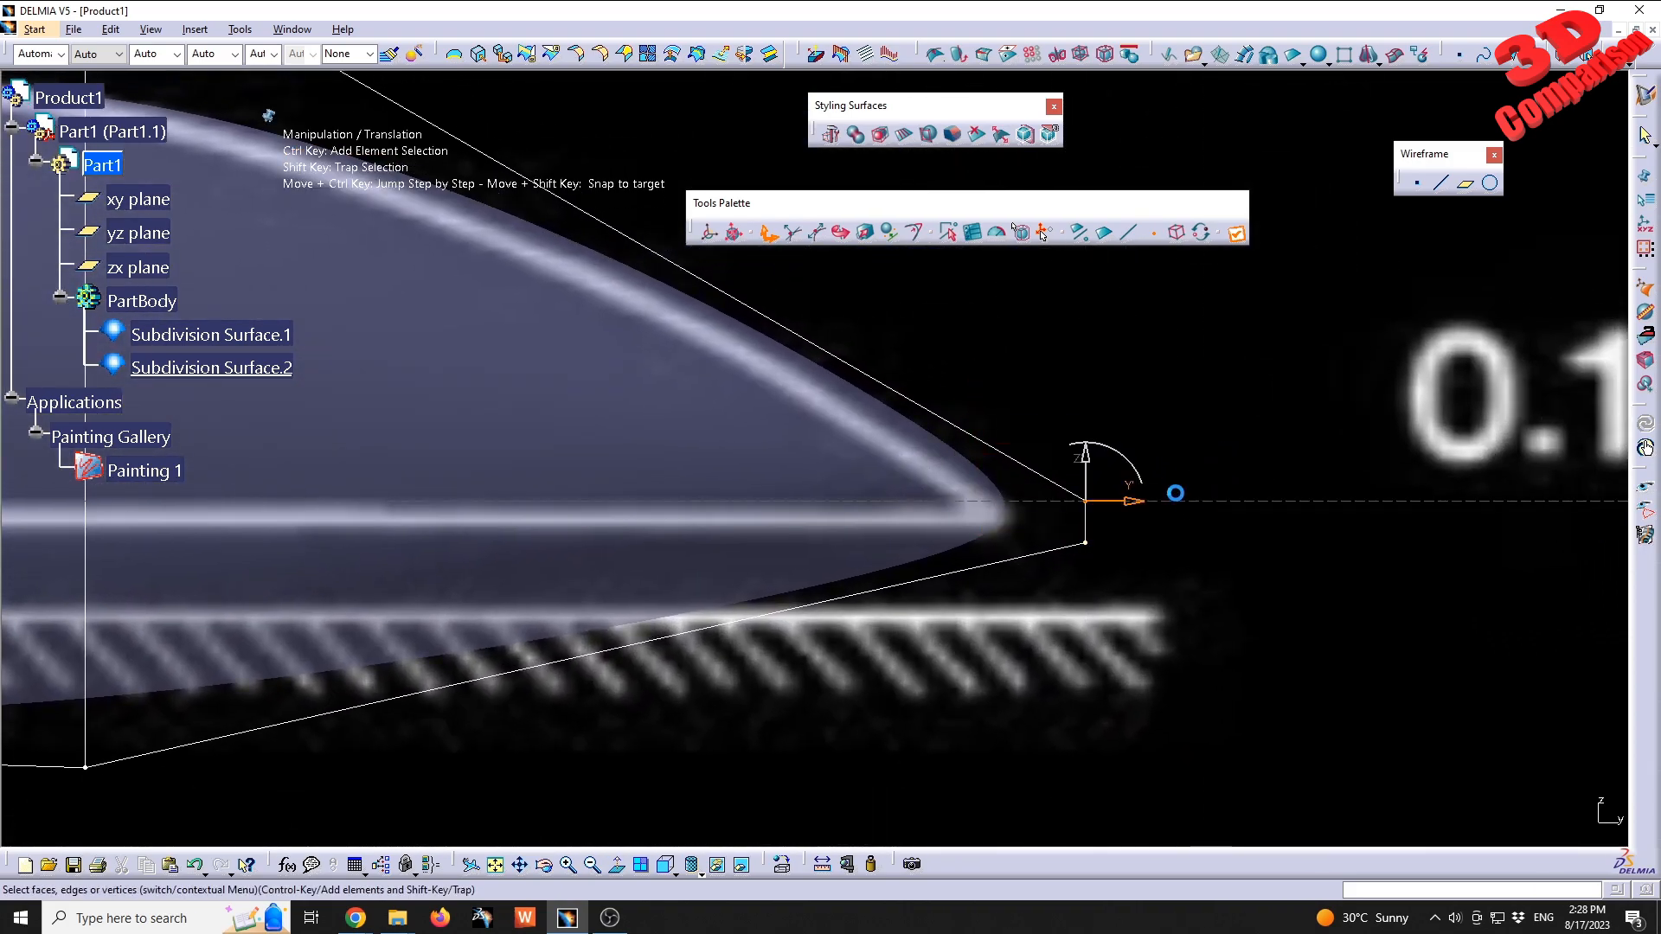
pyautogui.moveTo(1087, 457); pyautogui.dragTo(1092, 481)
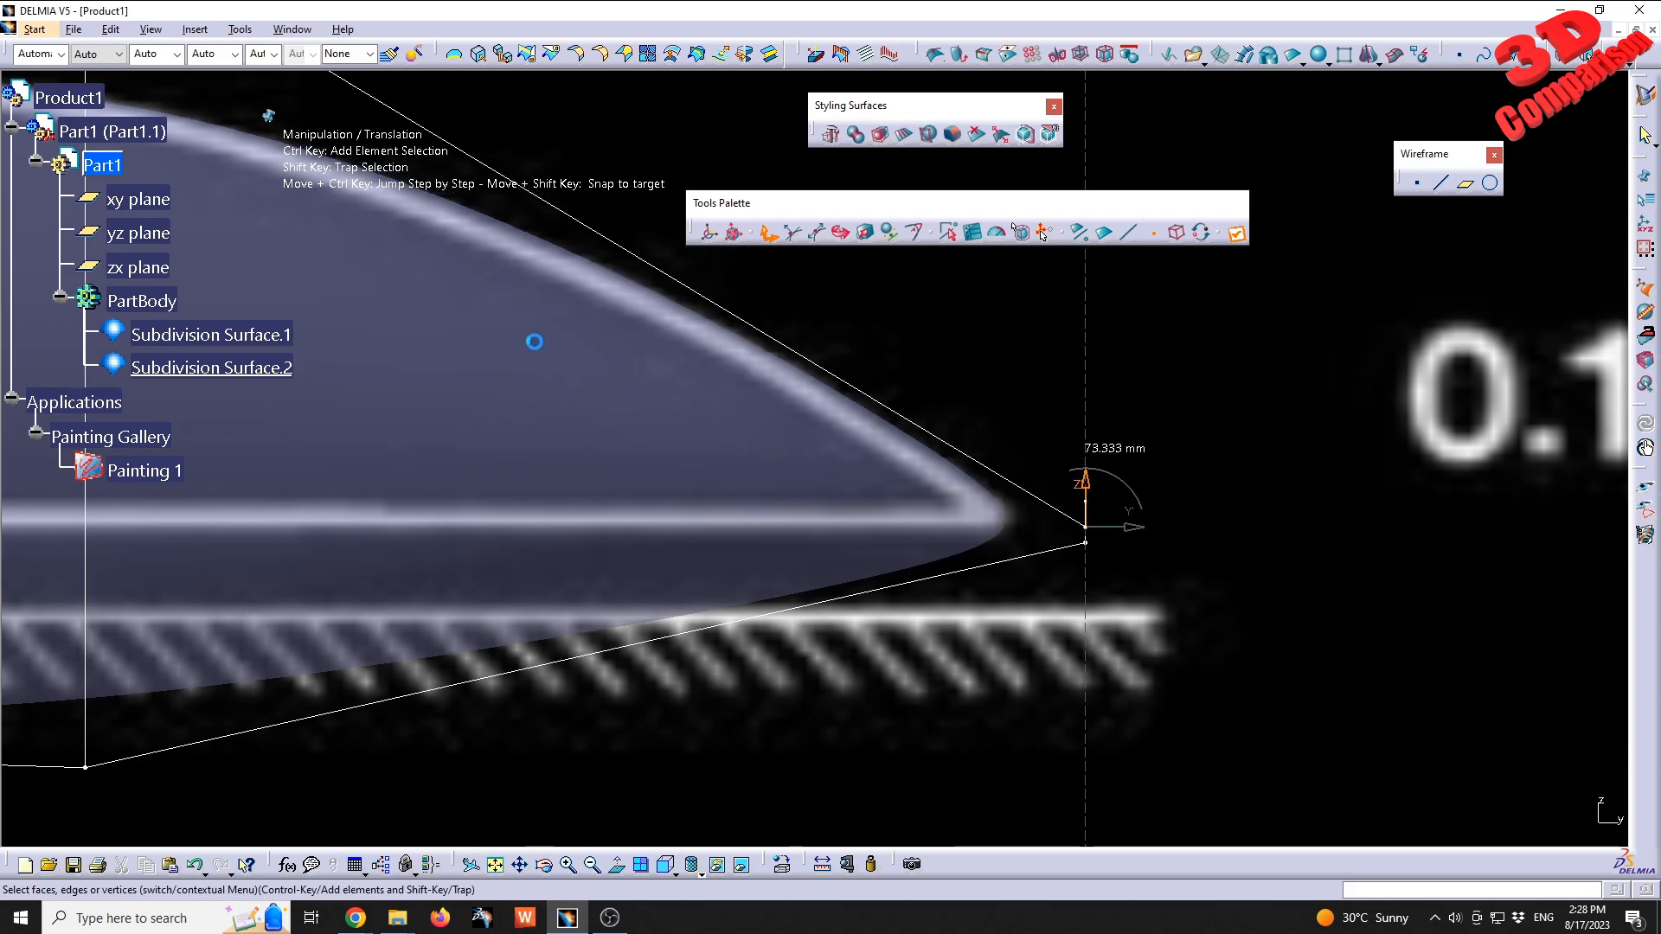
pyautogui.moveTo(519, 344); pyautogui.dragTo(814, 478, button='middle')
pyautogui.press('Escape')
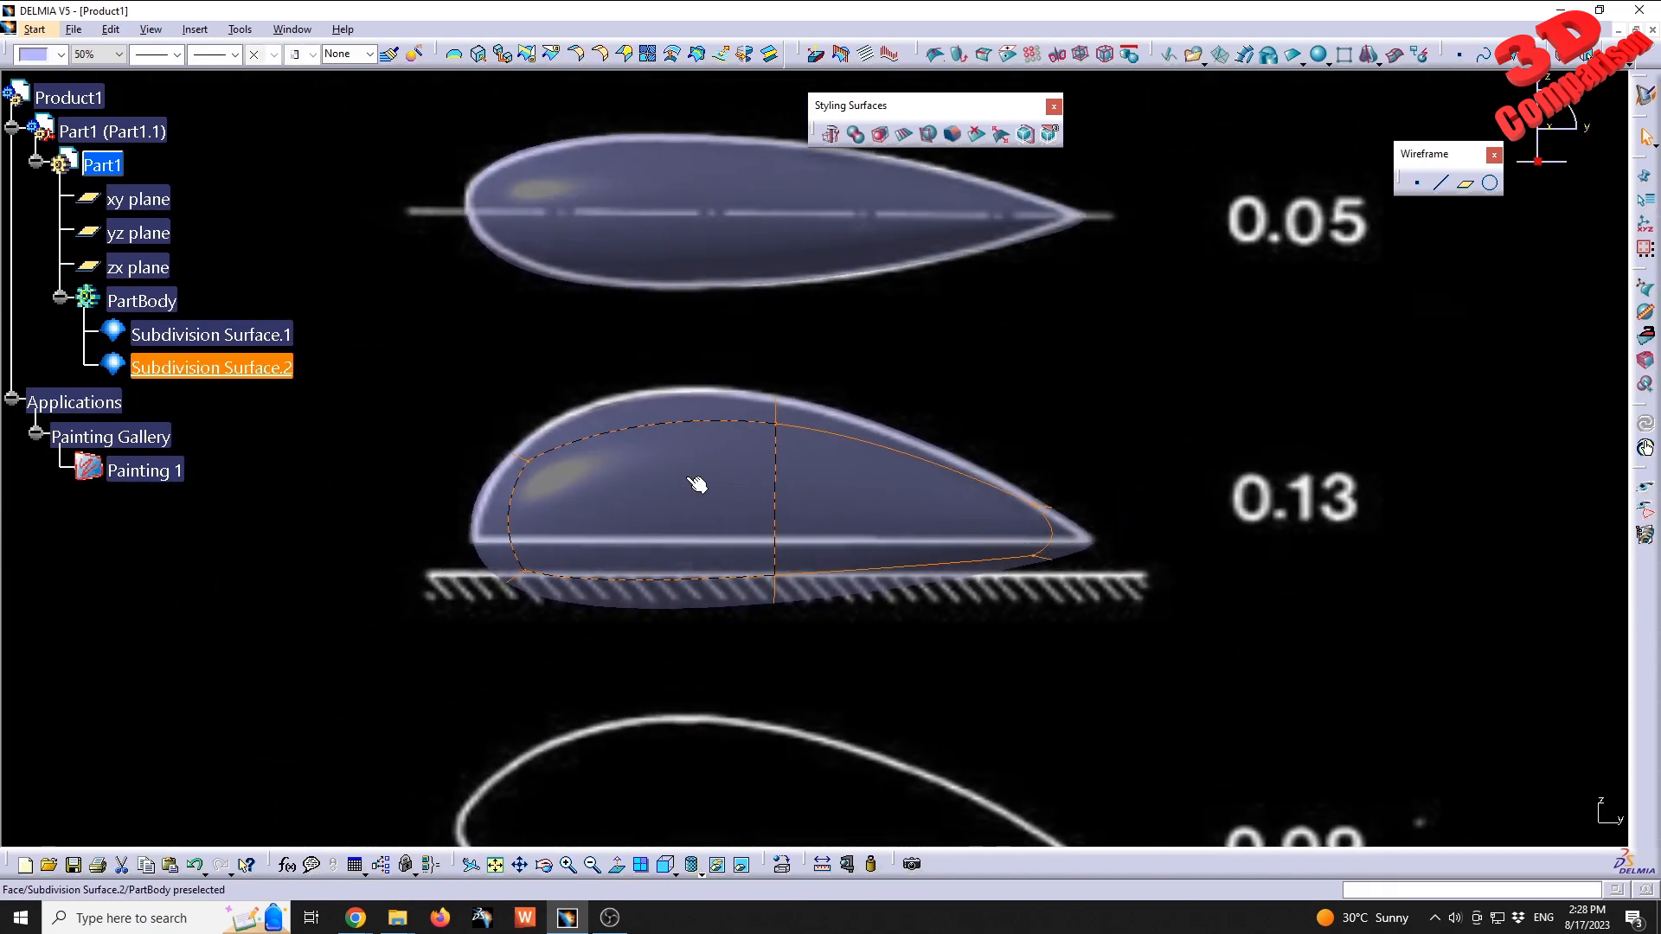
# - Rename the feature Subdivision Surface.1 as 0.05 in its properties
pyautogui.click(689, 477)
pyautogui.moveTo(863, 346); pyautogui.dragTo(769, 463, button='middle')
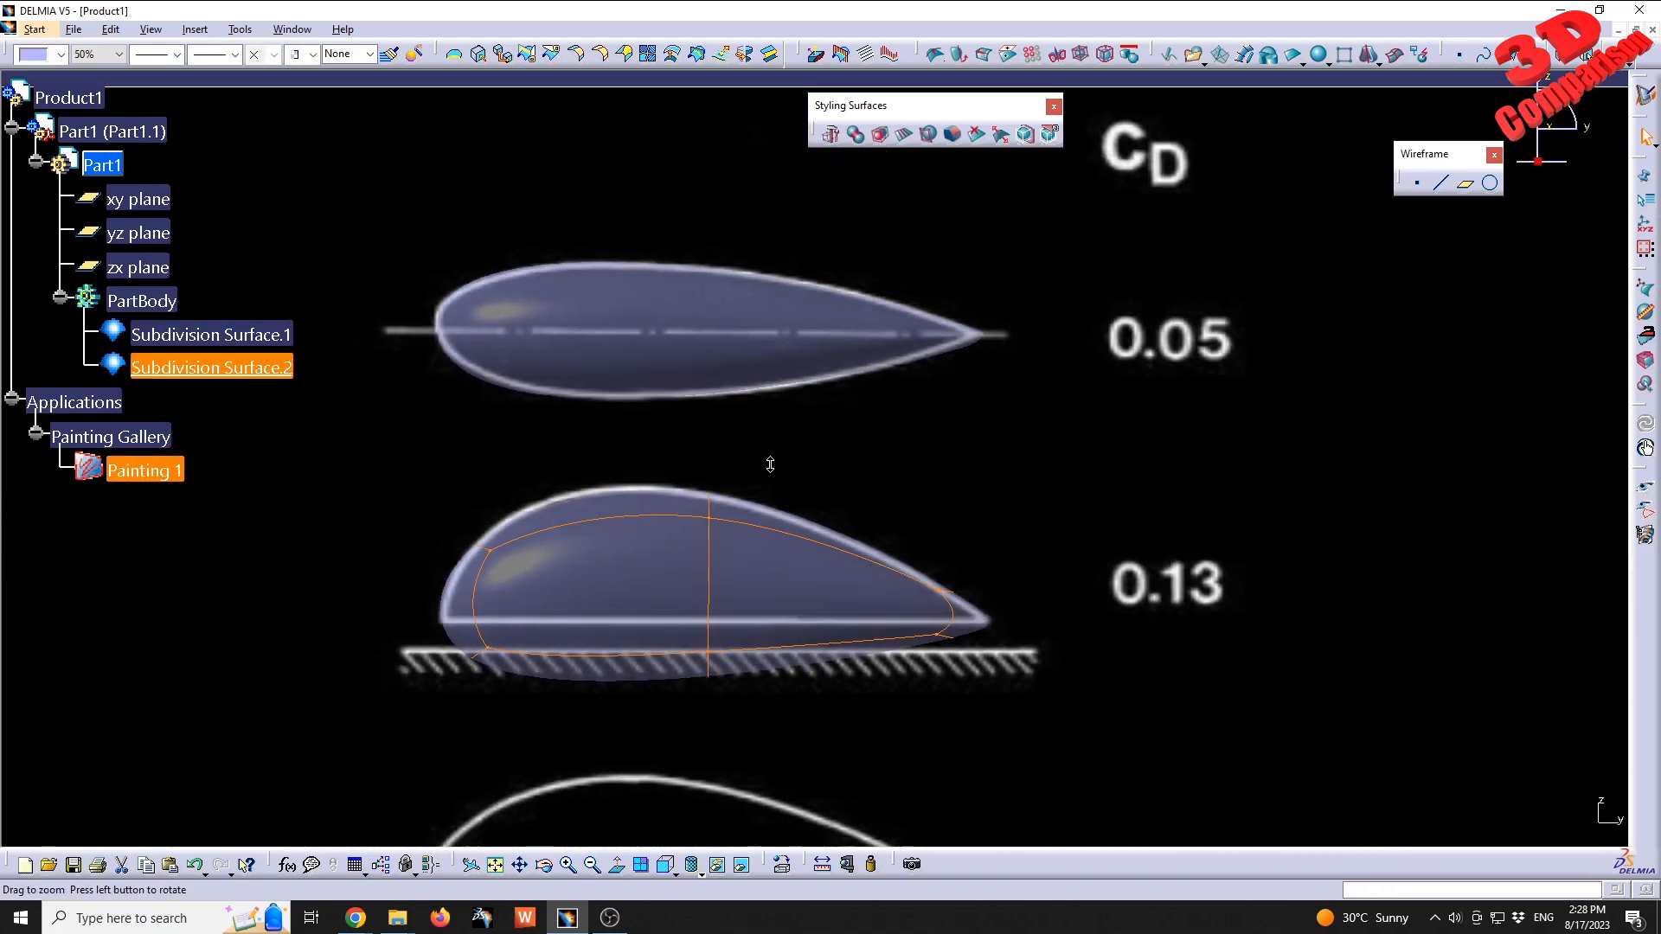
pyautogui.rightClick(254, 340)
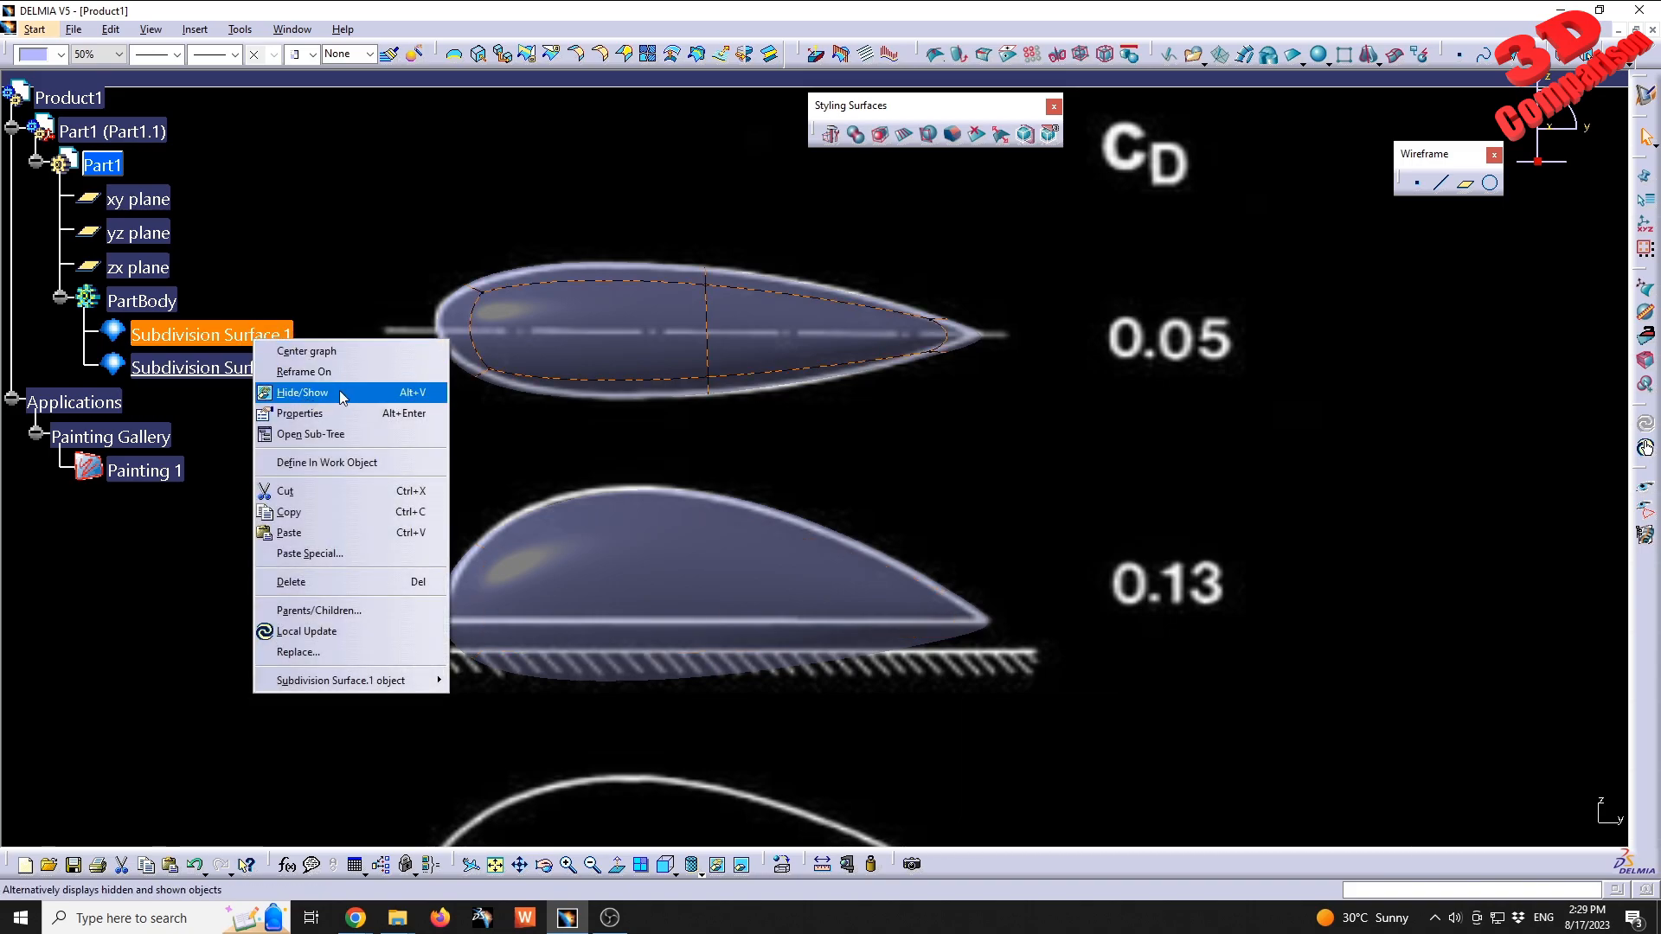
pyautogui.click(333, 413)
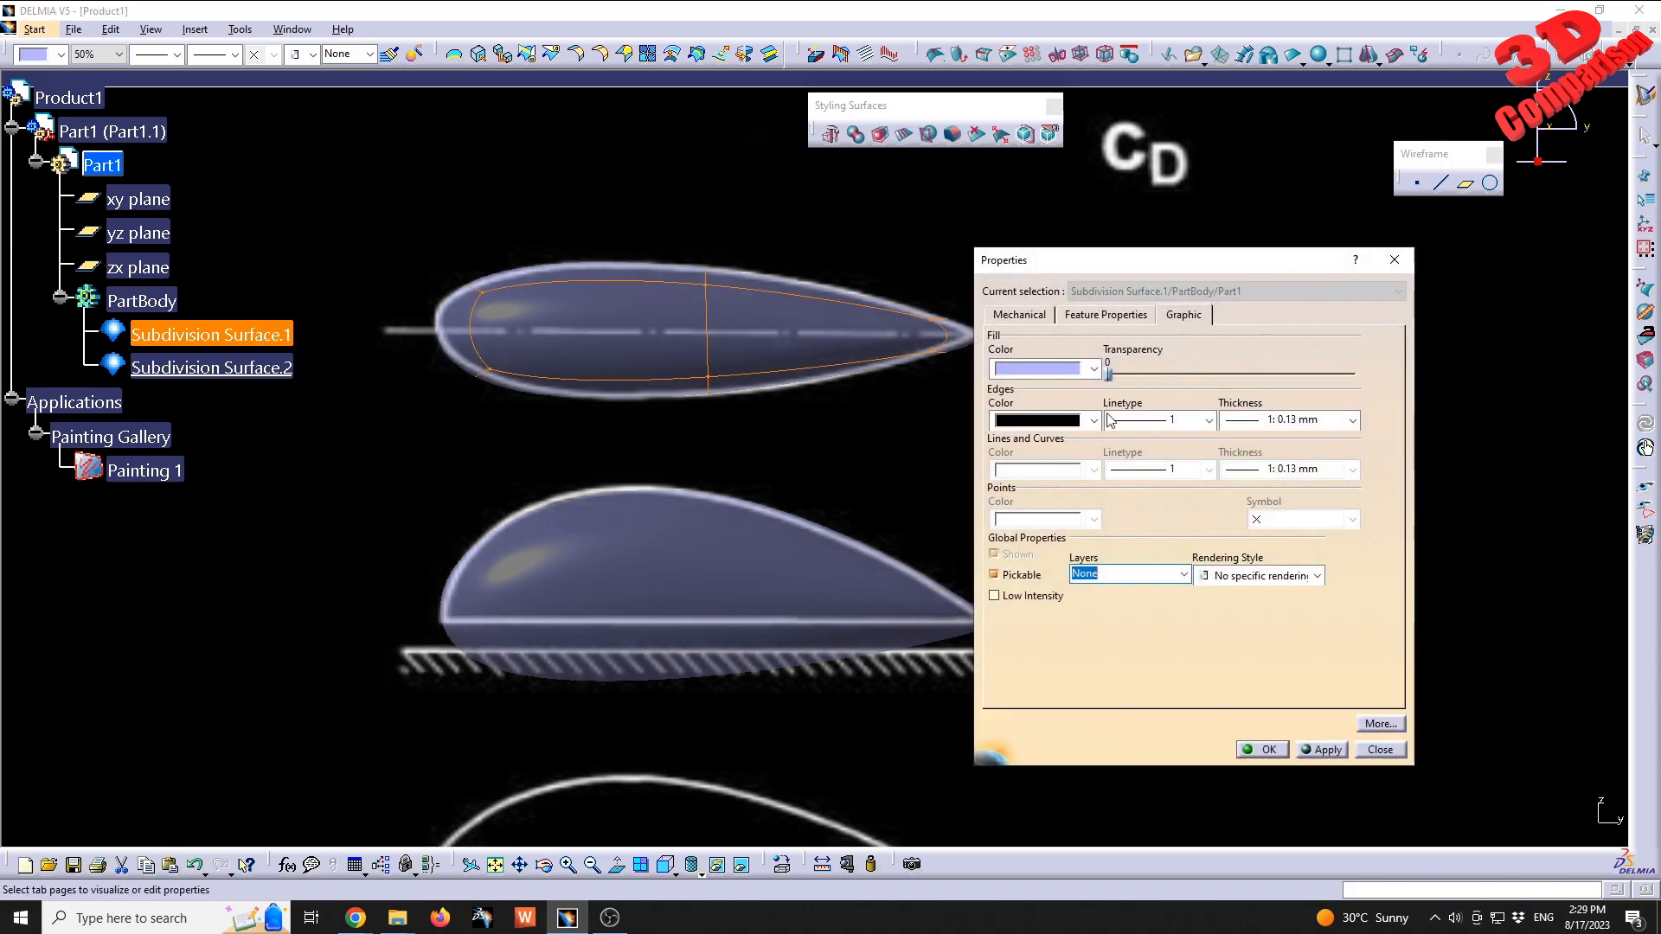
pyautogui.click(1105, 314)
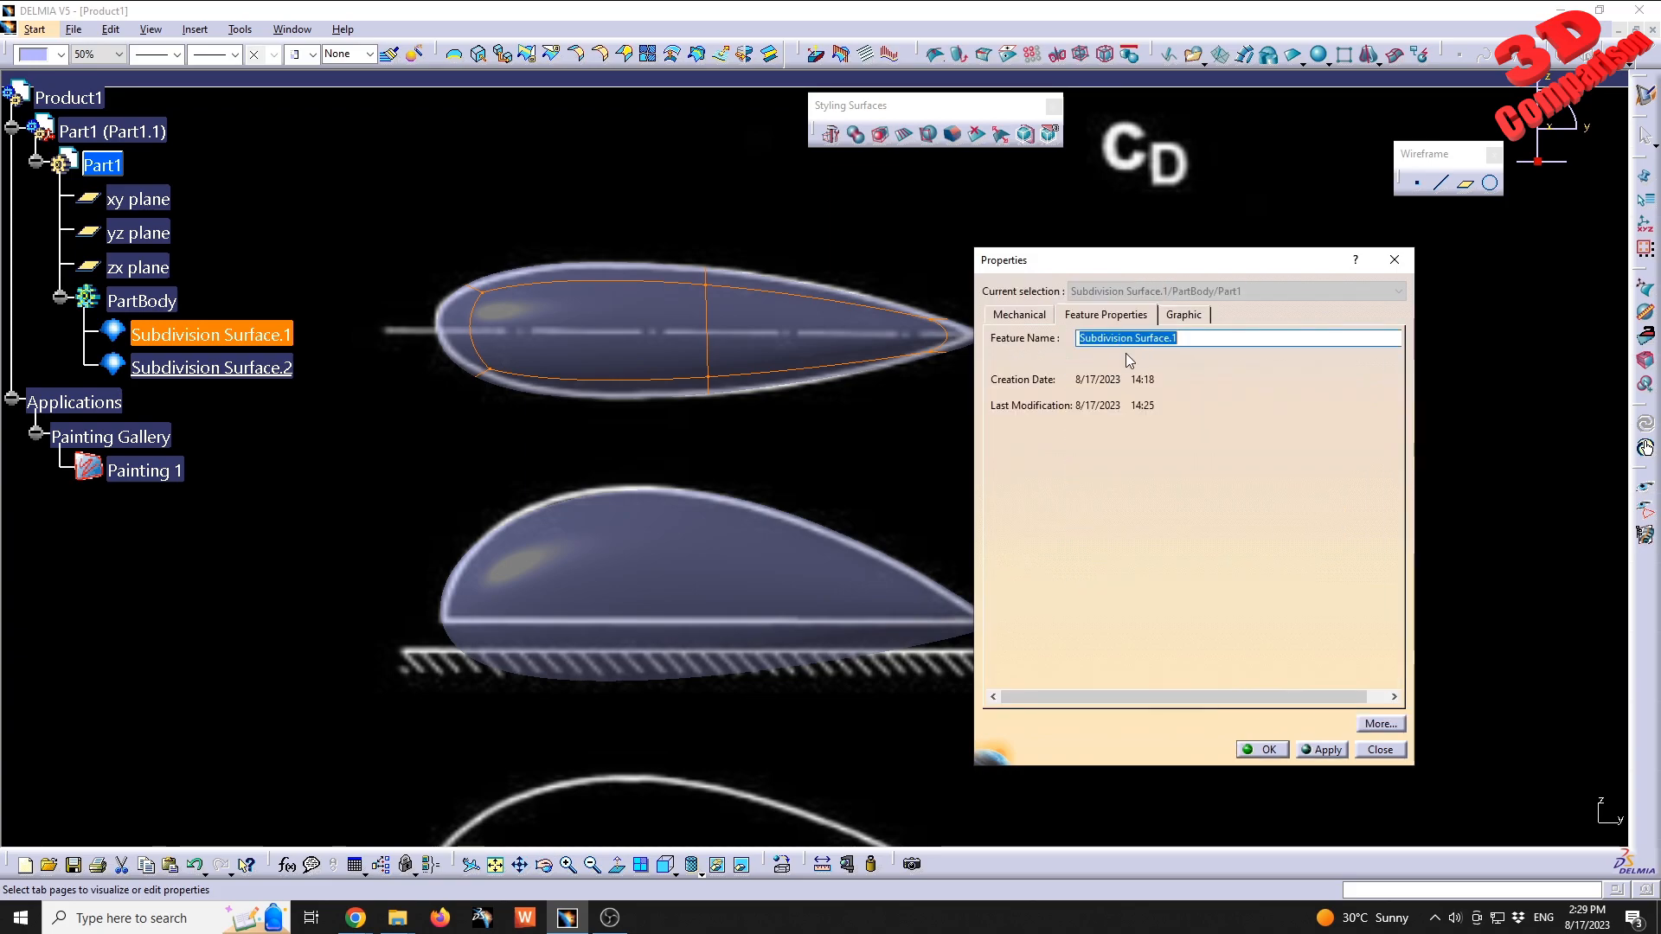
pyautogui.click(1304, 751)
pyautogui.click(1268, 750)
# - Rename the feature Subdivision Surface.2 as 0.13 in its properties
pyautogui.rightClick(261, 368)
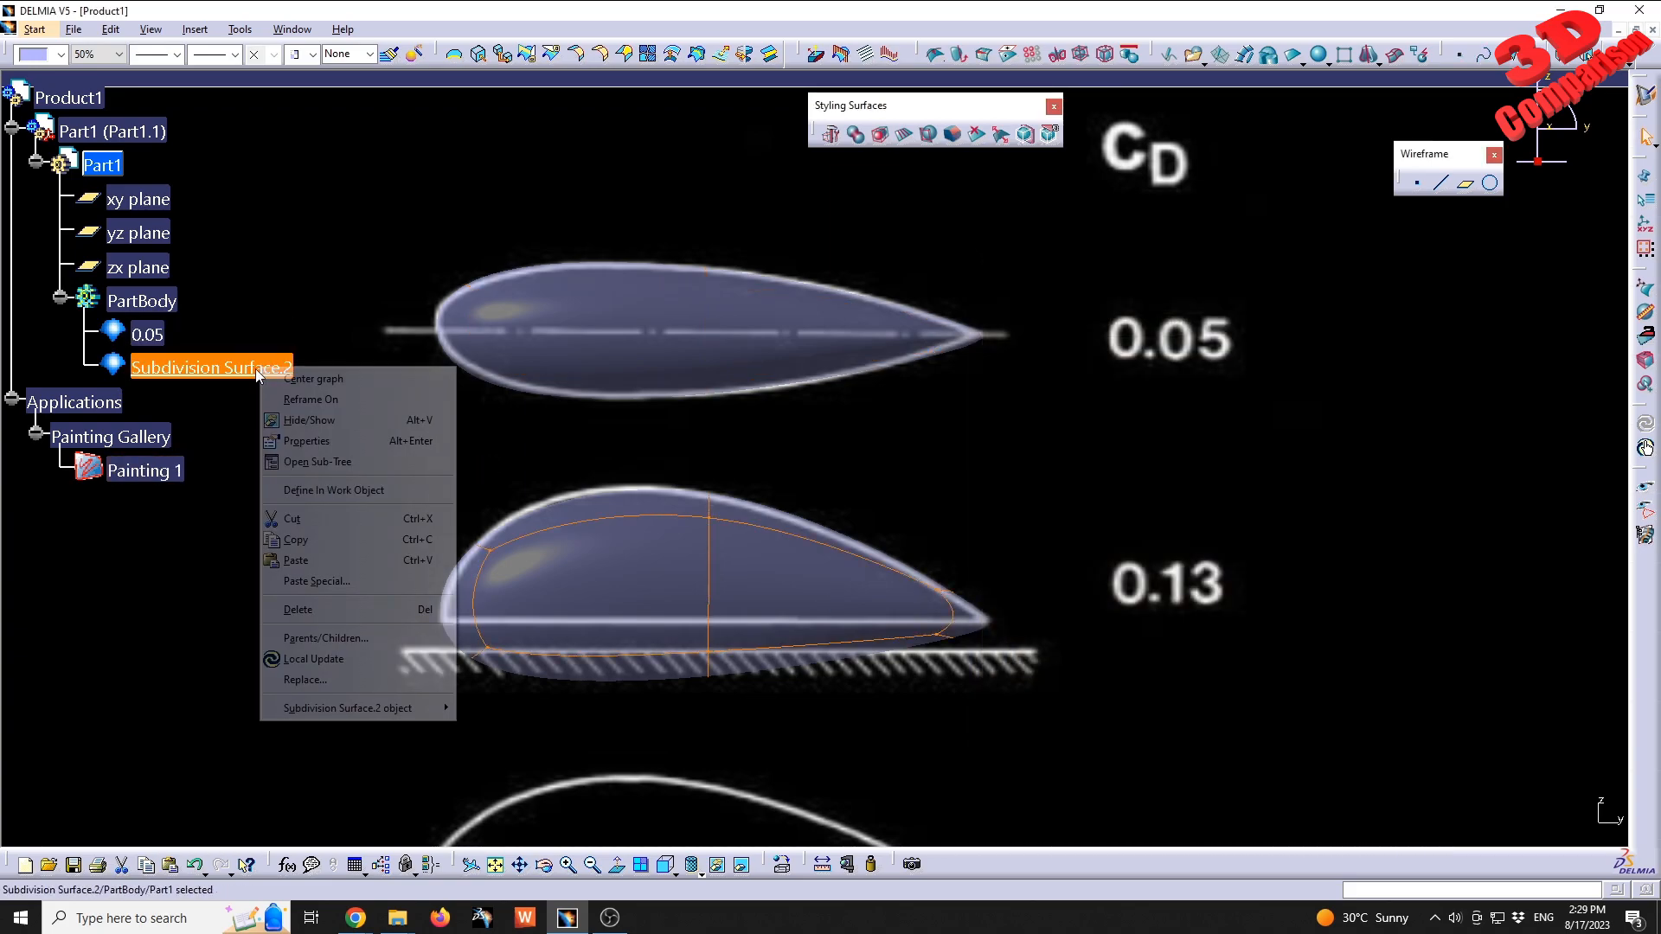
pyautogui.click(307, 441)
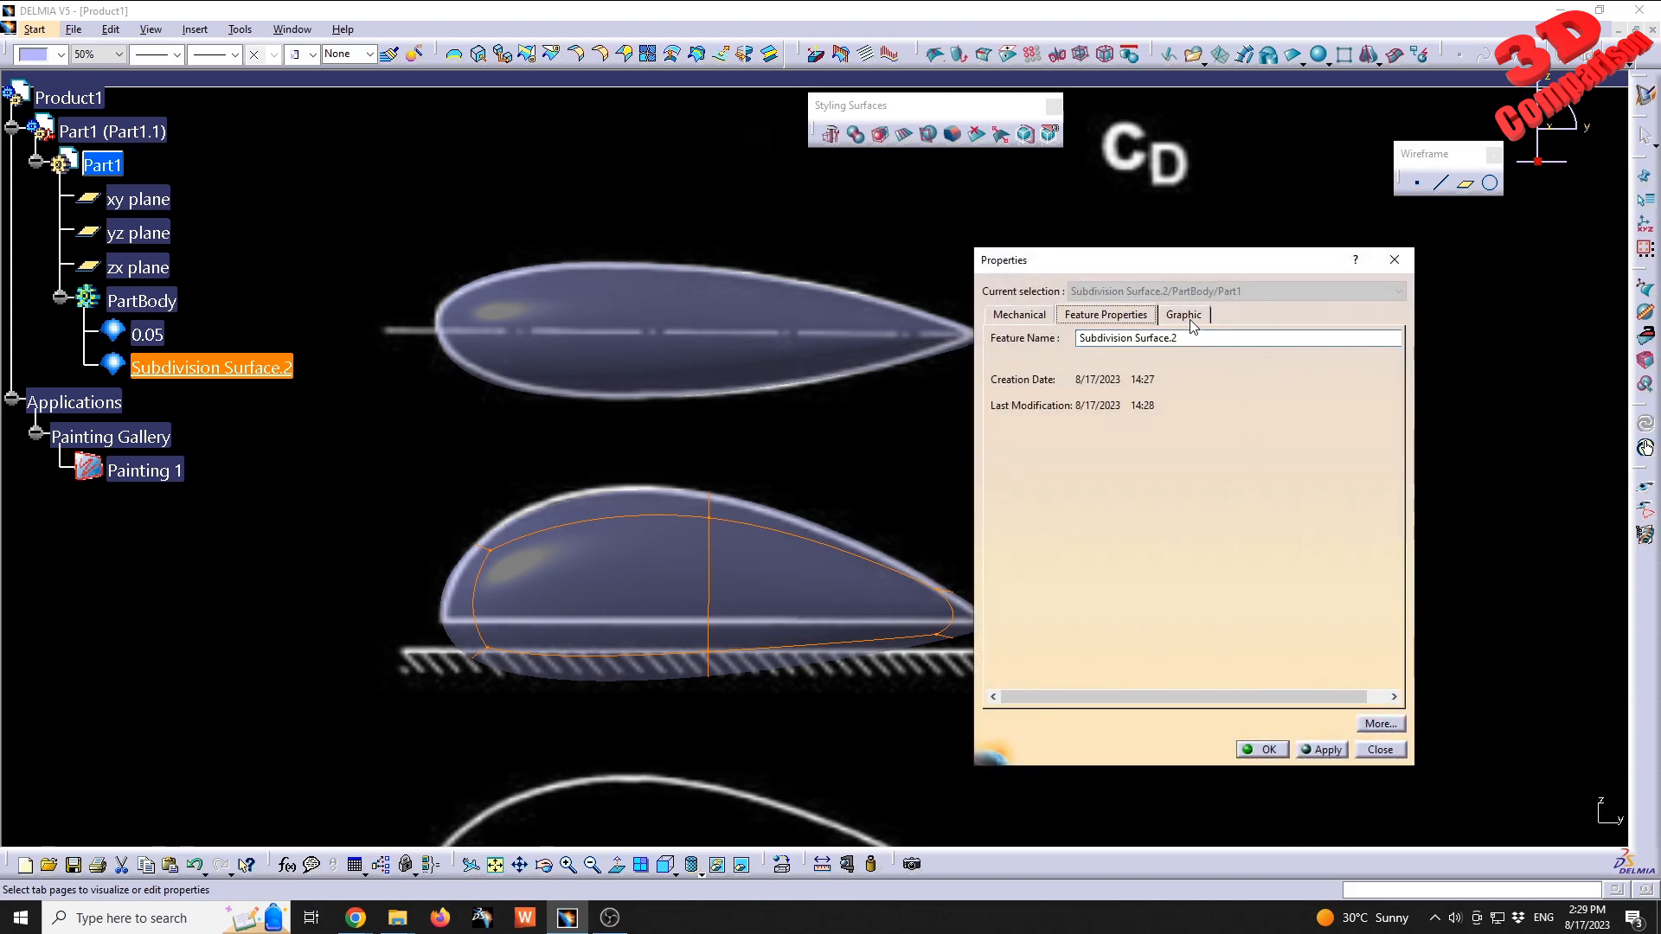
pyautogui.click(1185, 315)
pyautogui.moveTo(1217, 268); pyautogui.dragTo(1401, 282)
pyautogui.click(1320, 327)
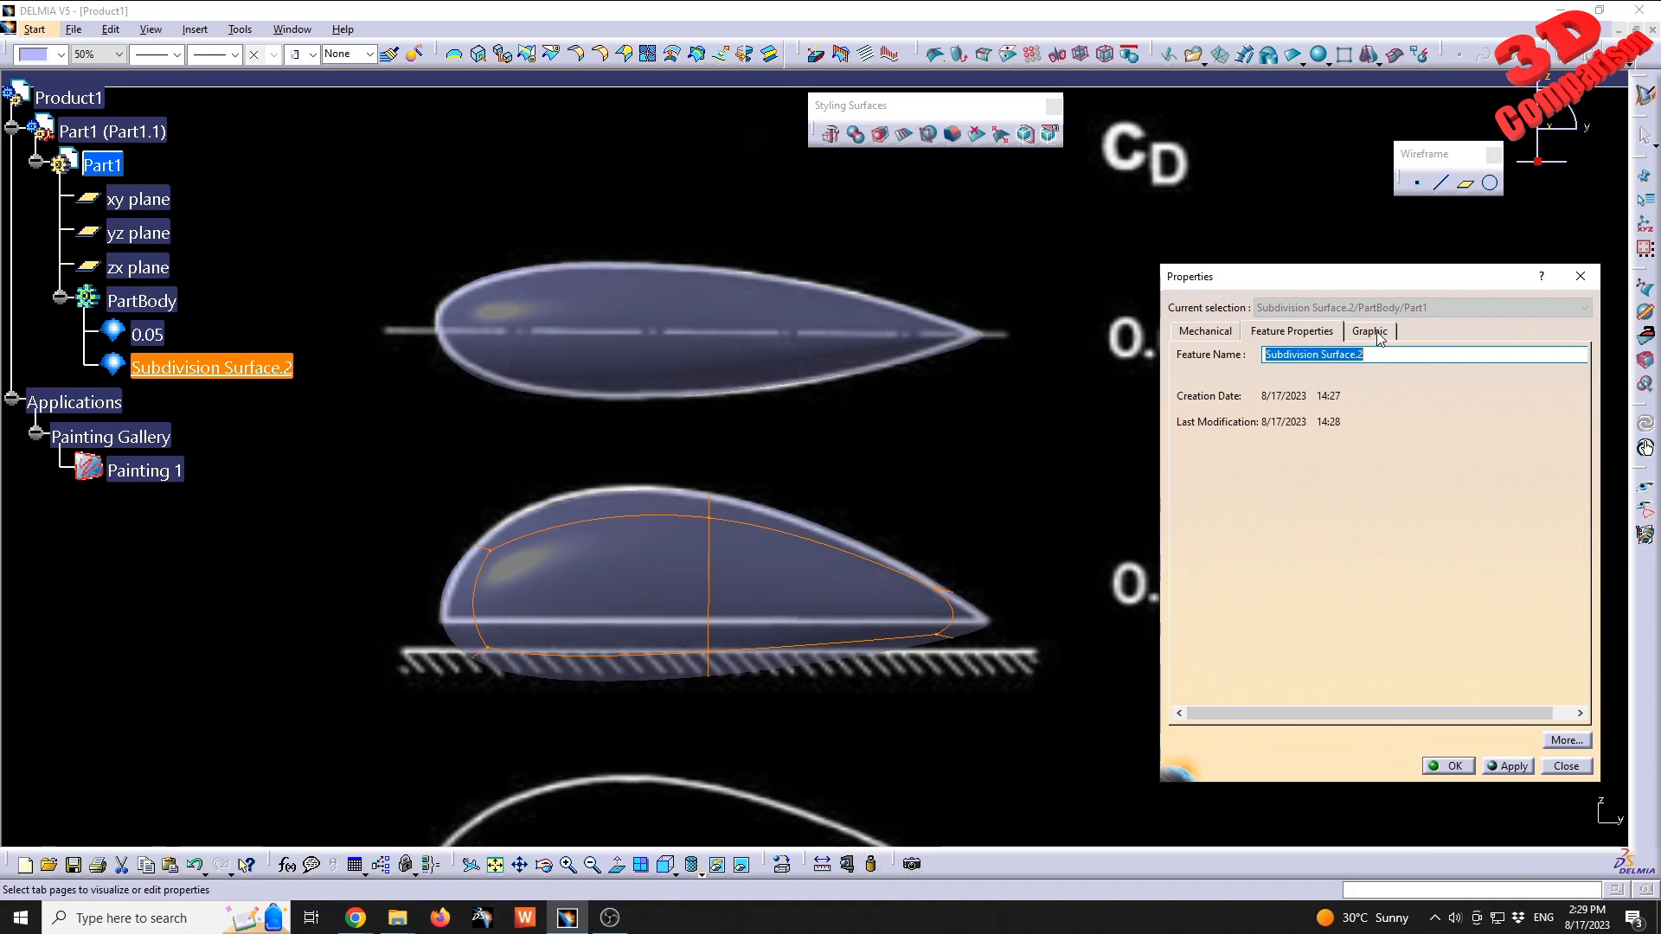
pyautogui.write('0.13')
pyautogui.click(1511, 768)
pyautogui.click(1449, 766)
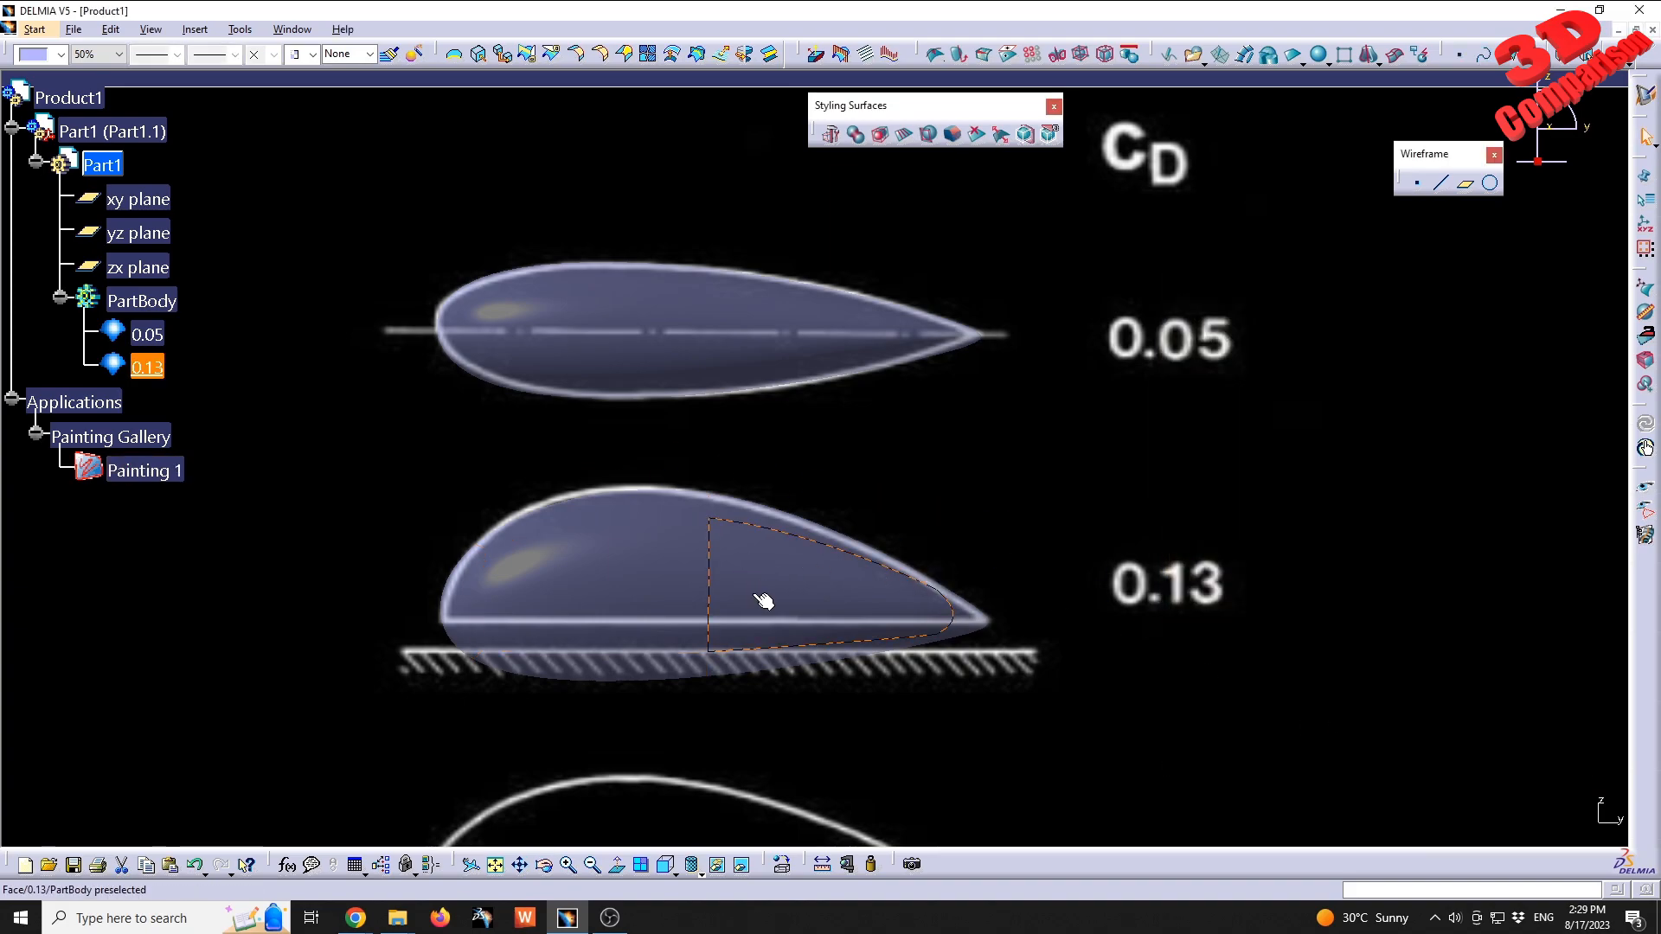
# - Create a flat subdivision surface on the xy plane at the origin of the part
pyautogui.moveTo(621, 525); pyautogui.dragTo(752, 365, button='middle')
pyautogui.keyDown('ctrl'); pyautogui.moveTo(752, 365); pyautogui.dragTo(751, 476, button='middle'); pyautogui.keyUp('ctrl')
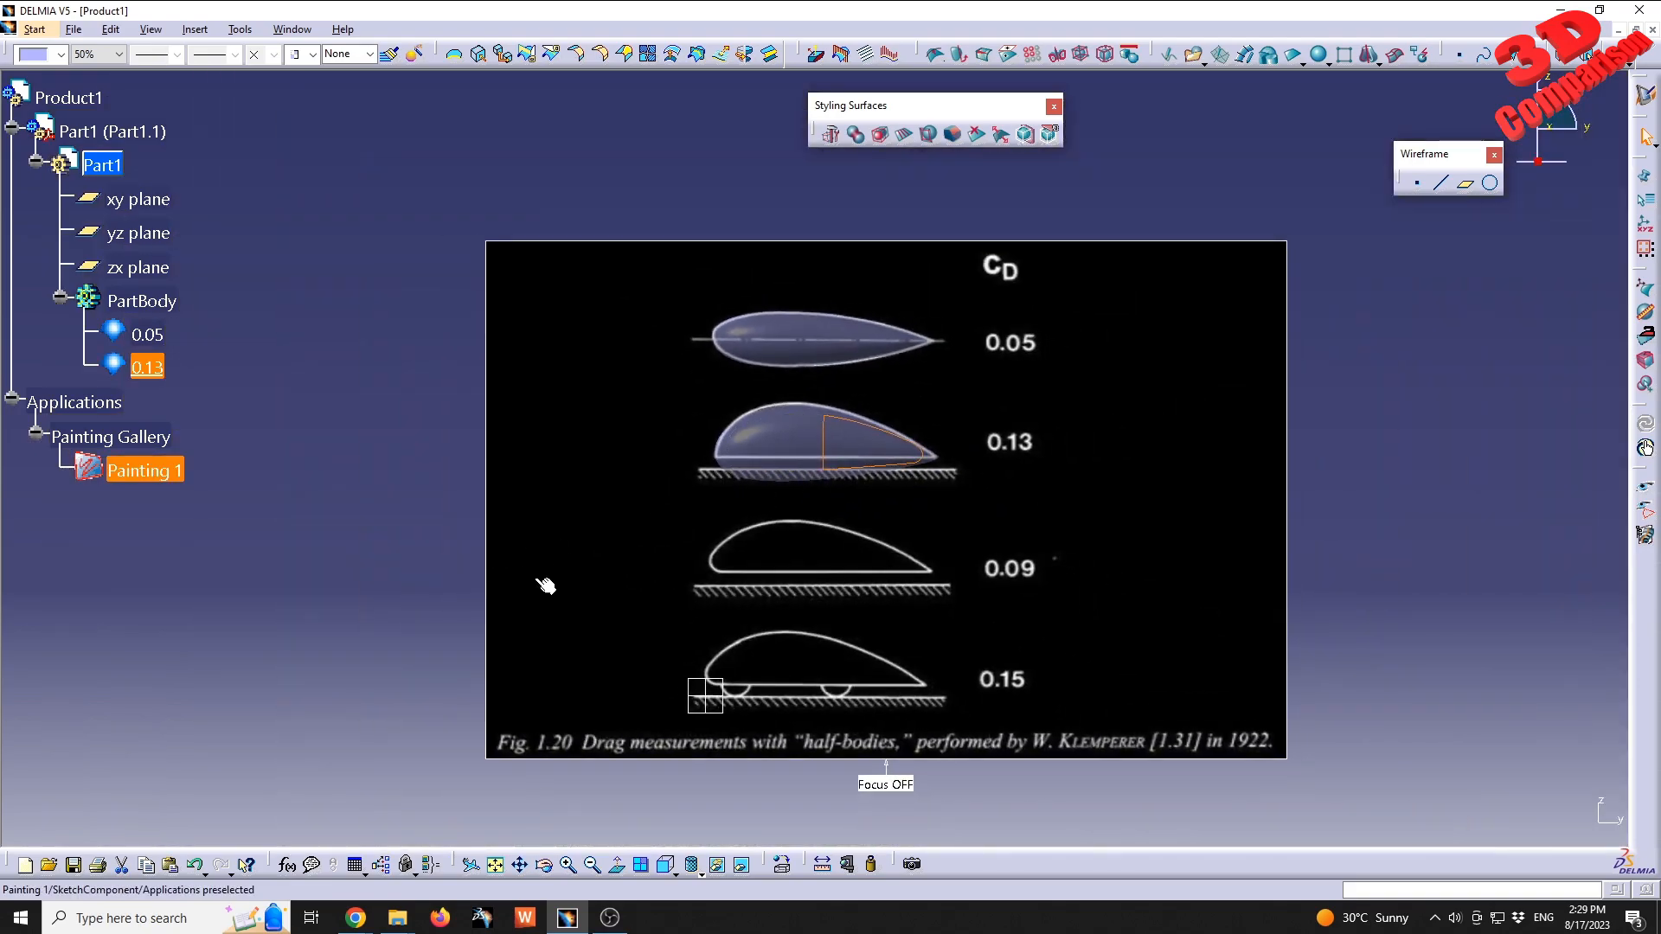
pyautogui.click(403, 593)
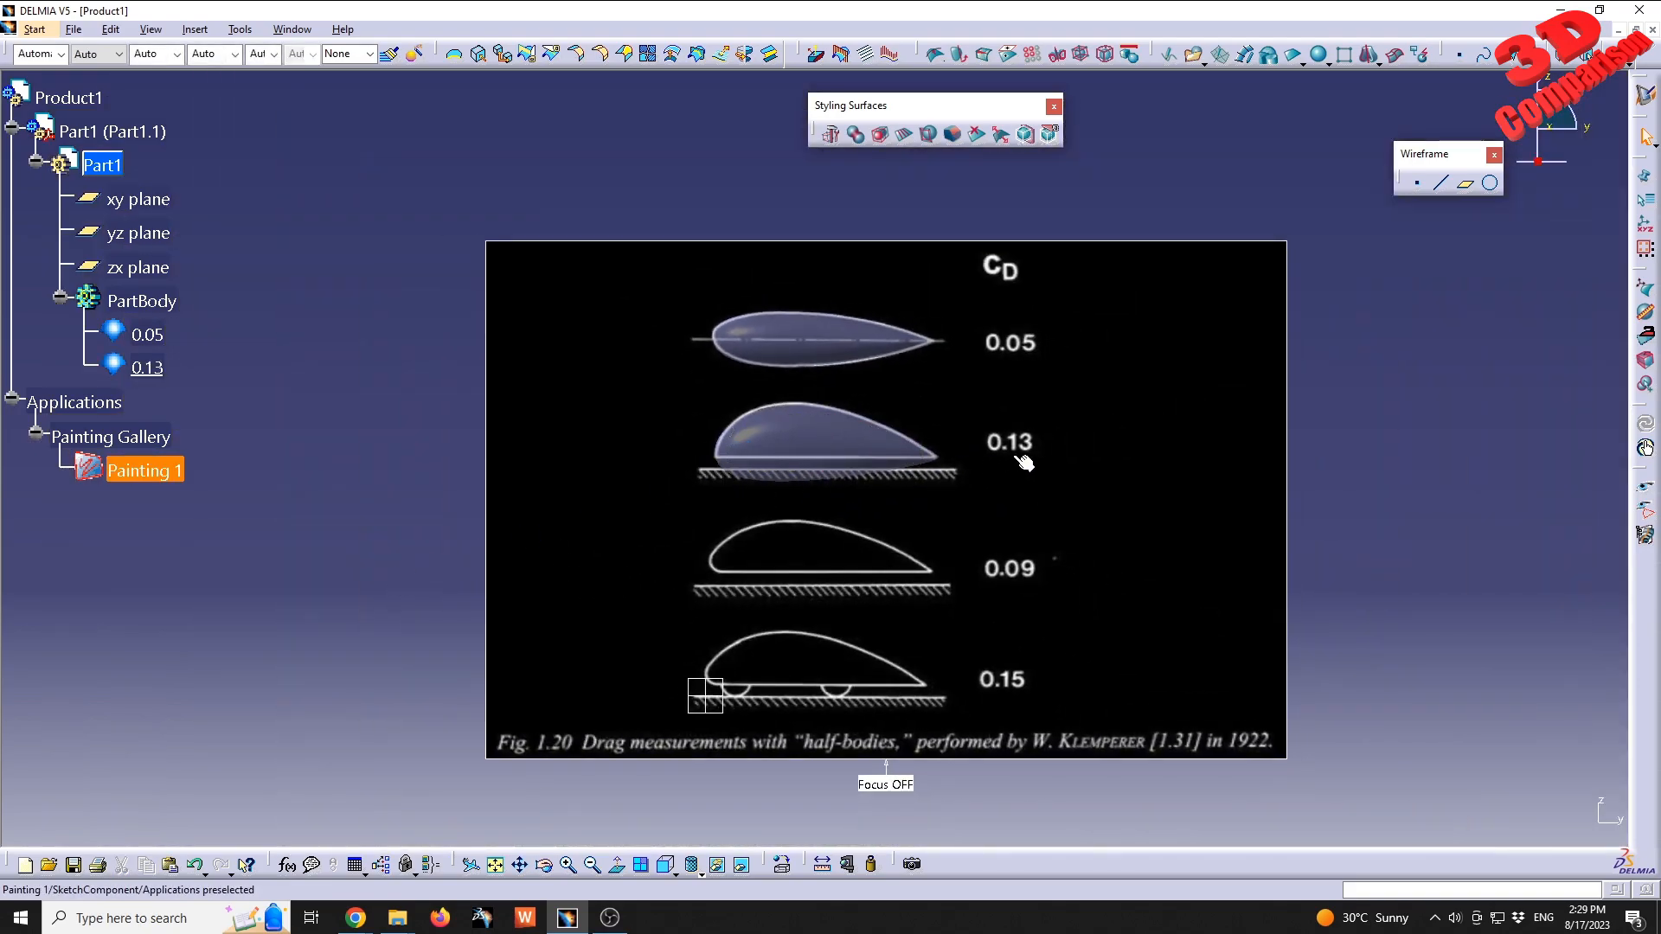
pyautogui.click(728, 700)
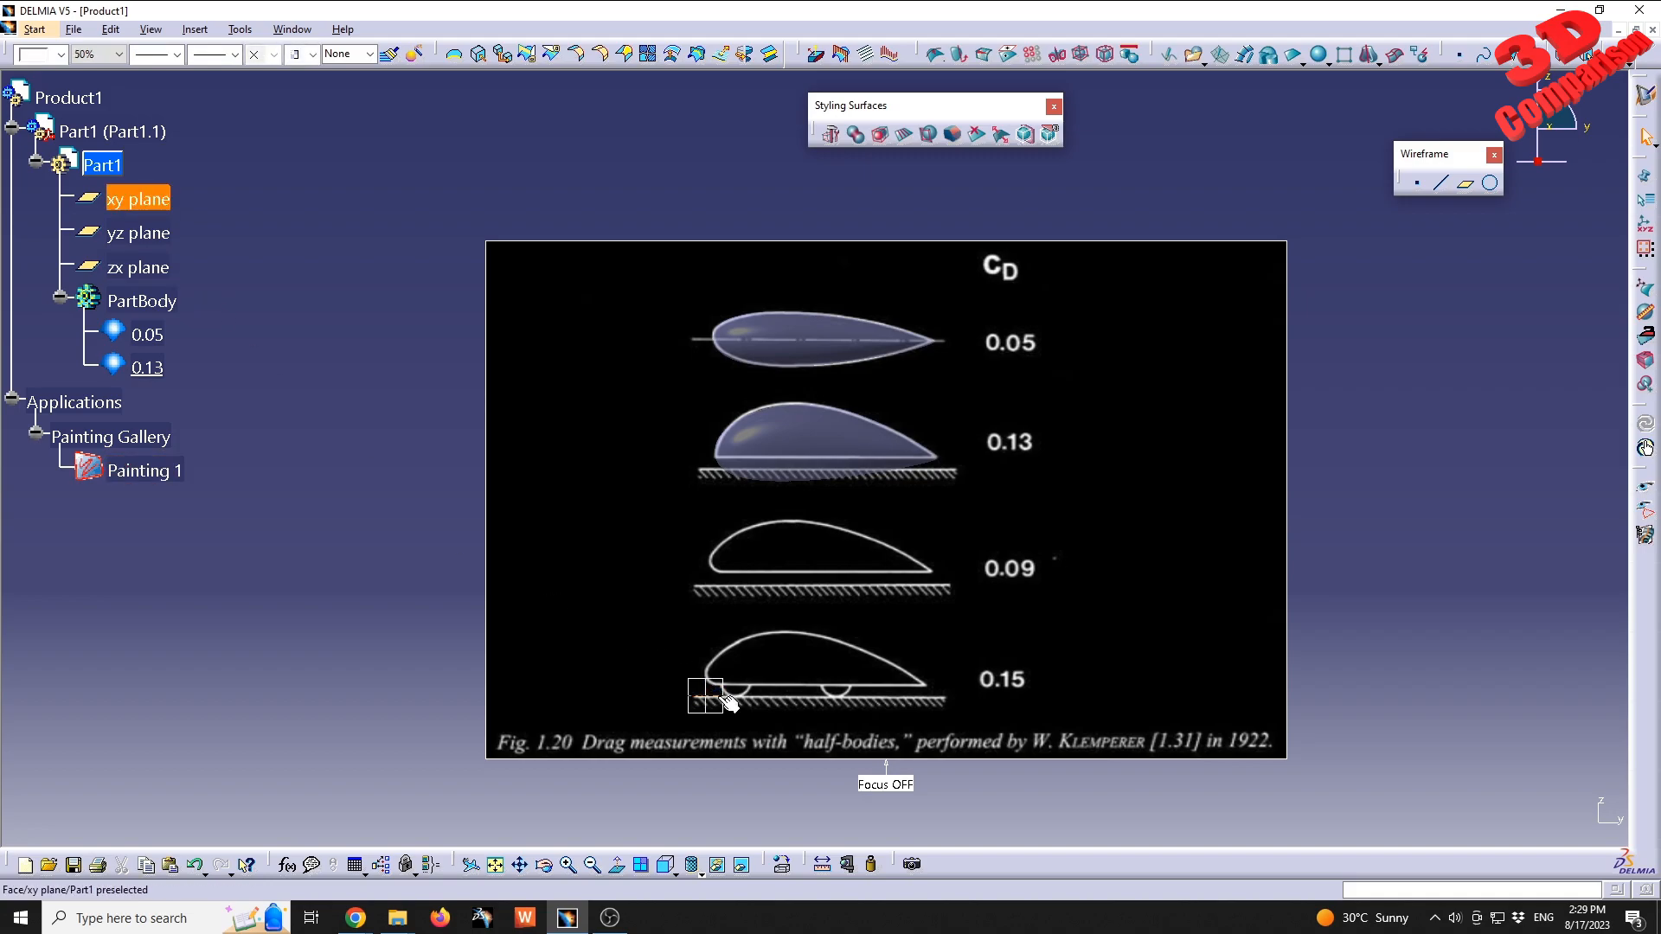
pyautogui.click(1299, 60)
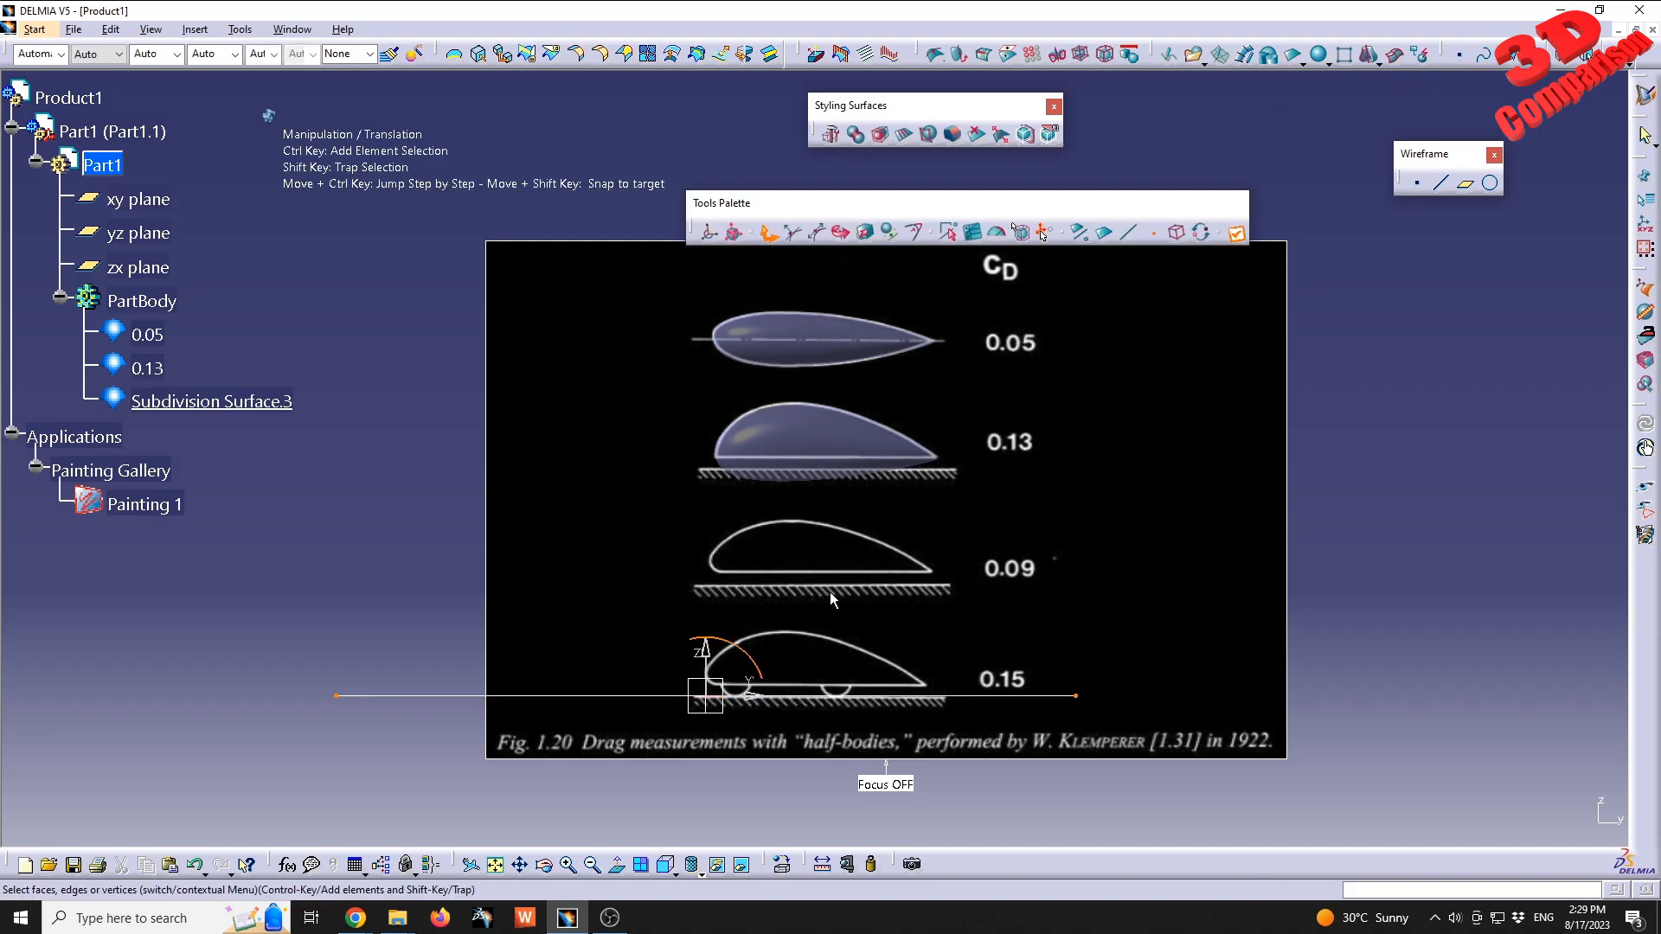
pyautogui.moveTo(682, 552); pyautogui.dragTo(803, 653, button='middle')
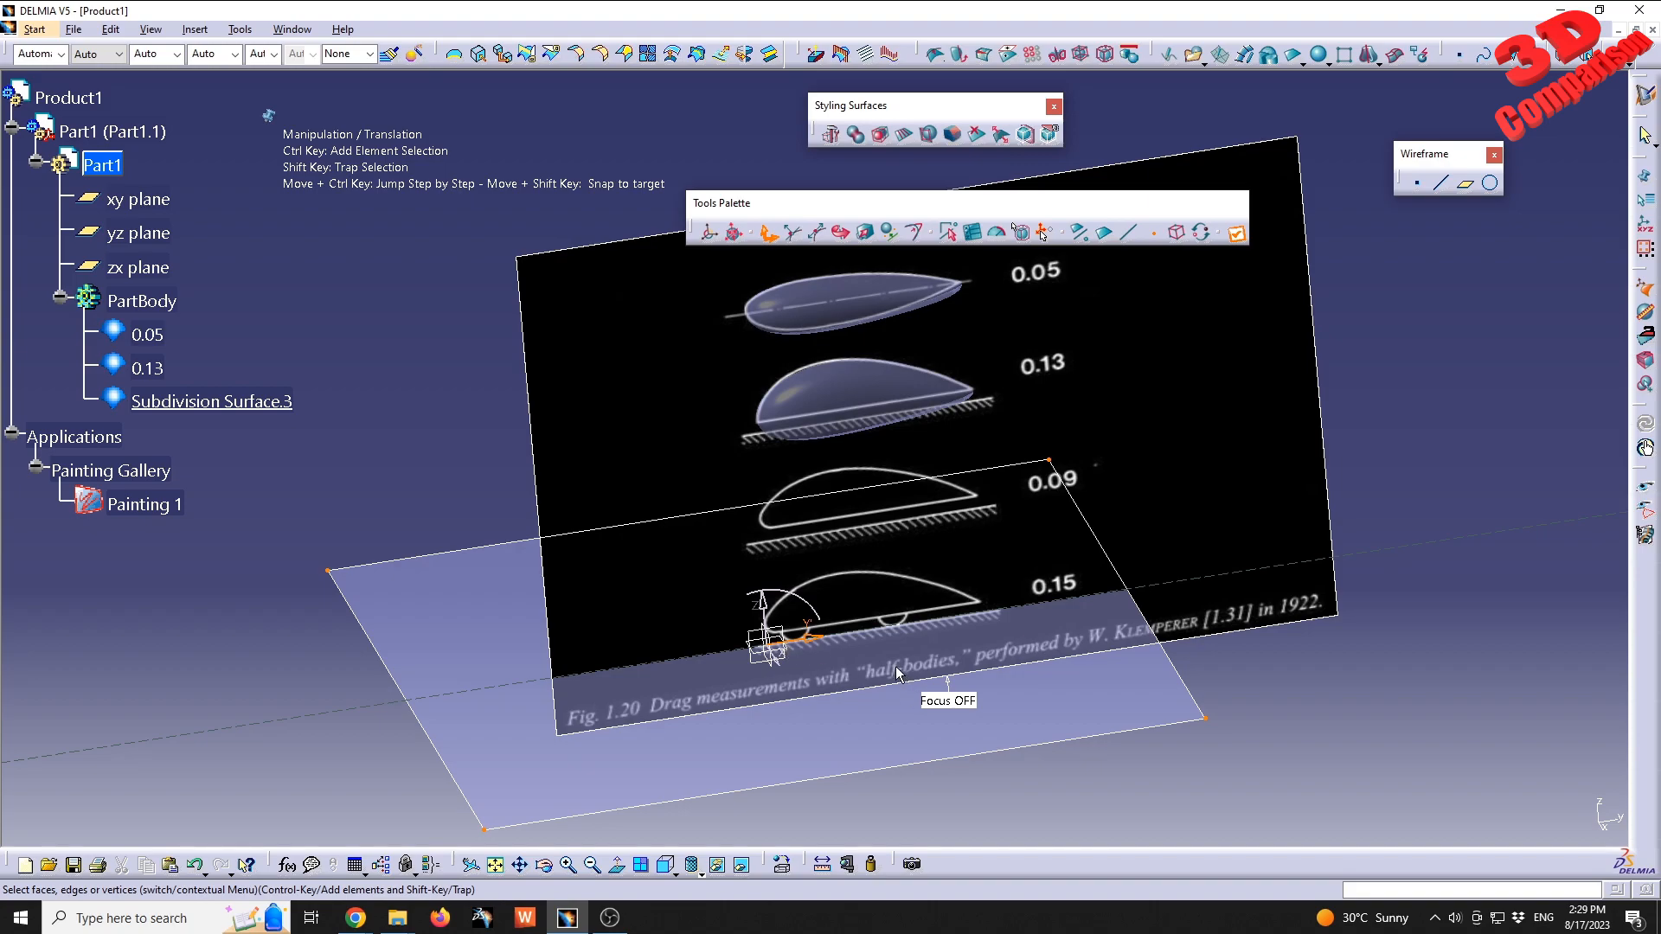
# - Resize the flat subdivision surface with Affinity to 7500 mm along X and 7500 mm along Y
pyautogui.click(864, 232)
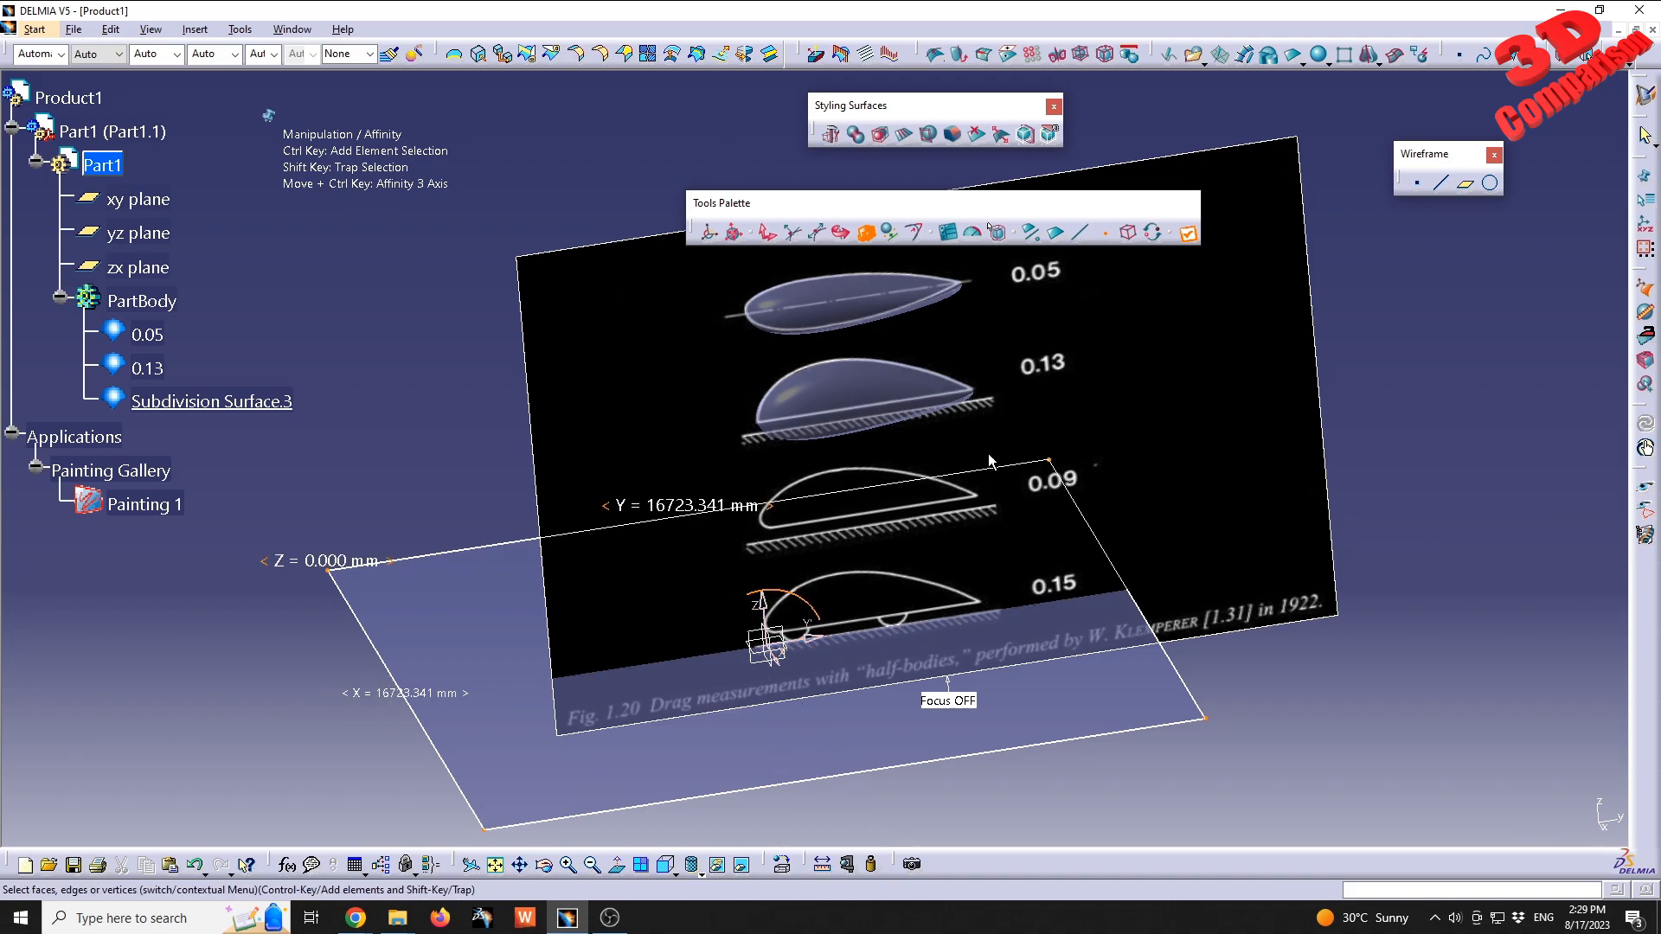
pyautogui.click(948, 232)
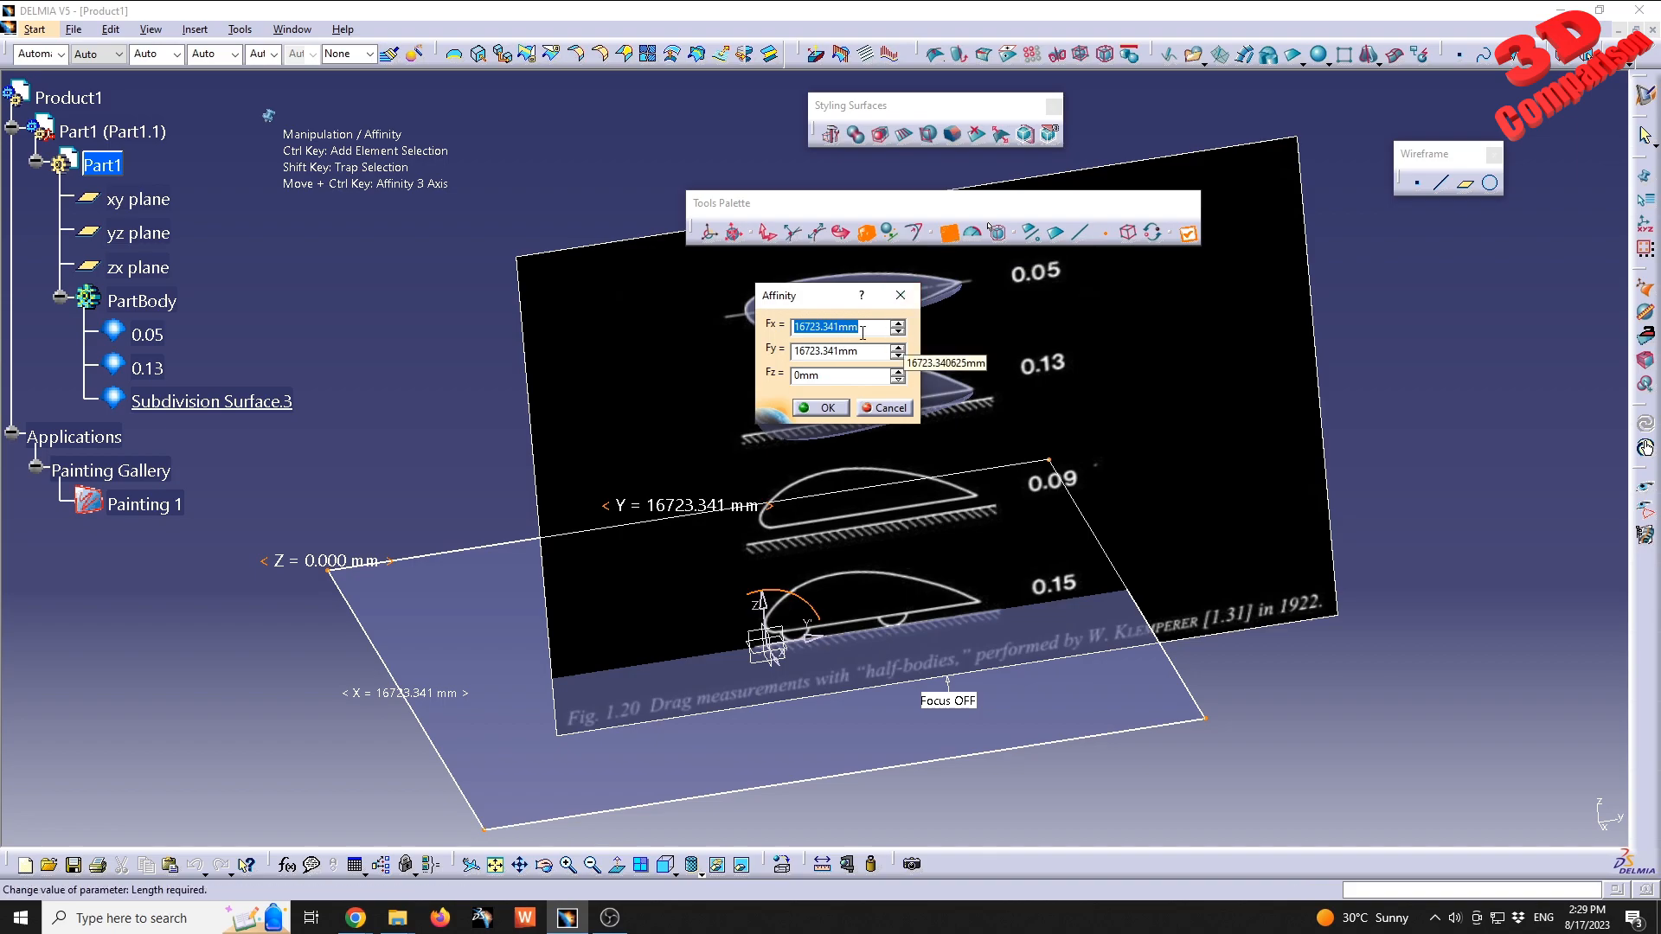
pyautogui.write('750')
pyautogui.press('Tab')
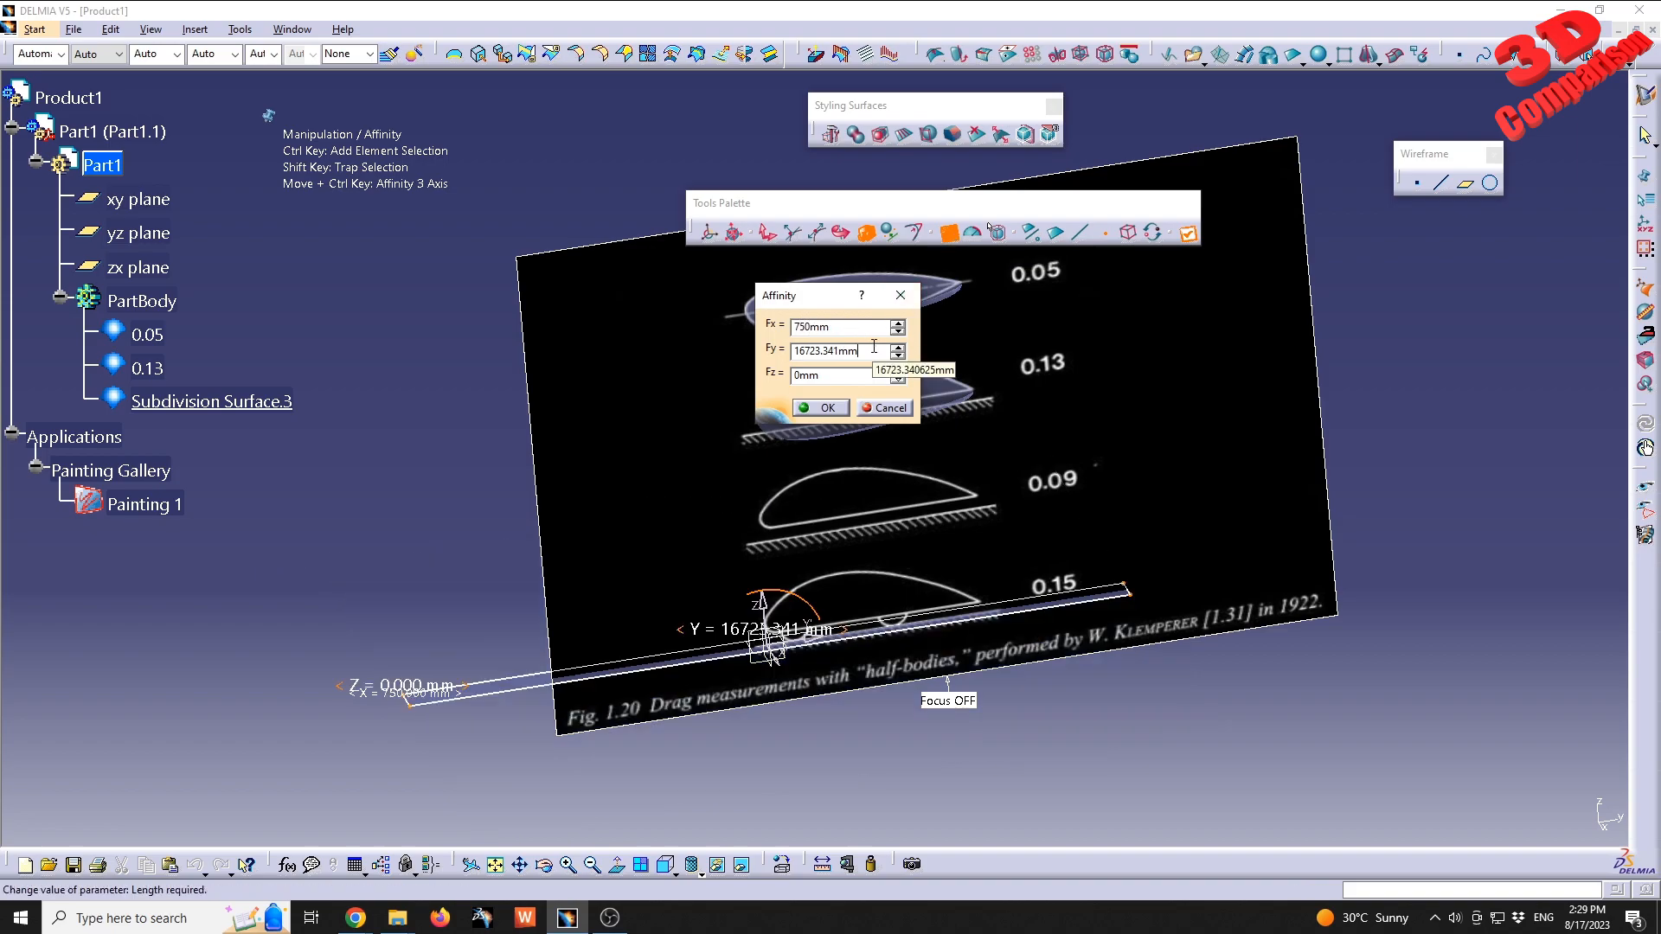
pyautogui.write('7500')
pyautogui.click(834, 327)
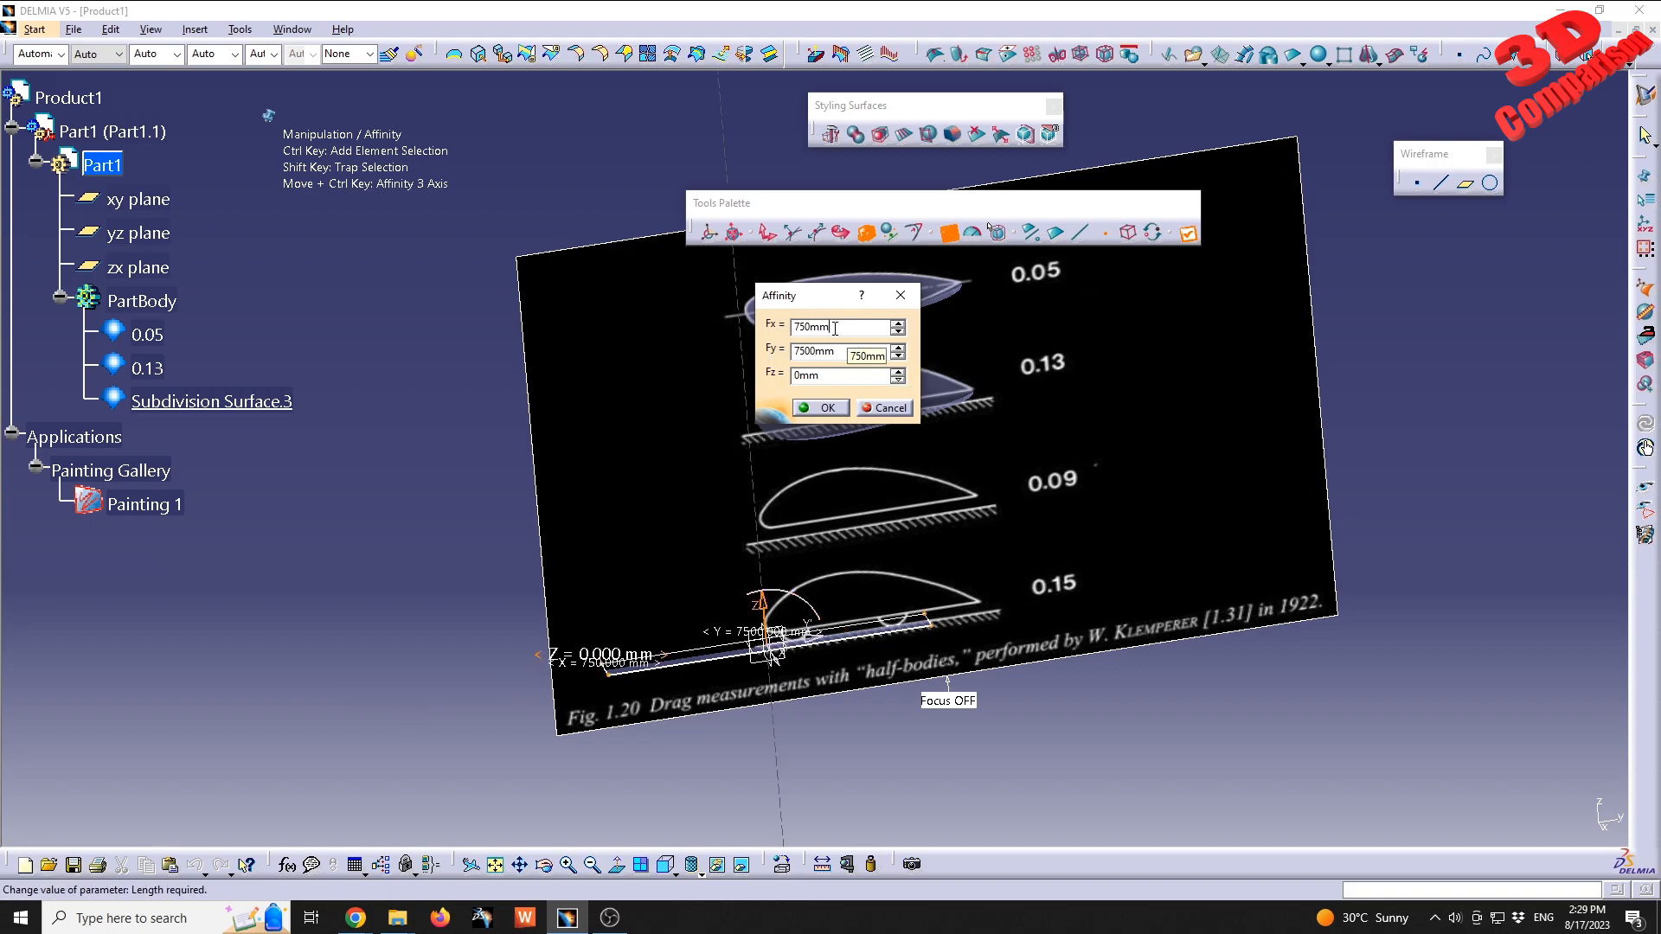
pyautogui.write('0')
pyautogui.press('Tab')
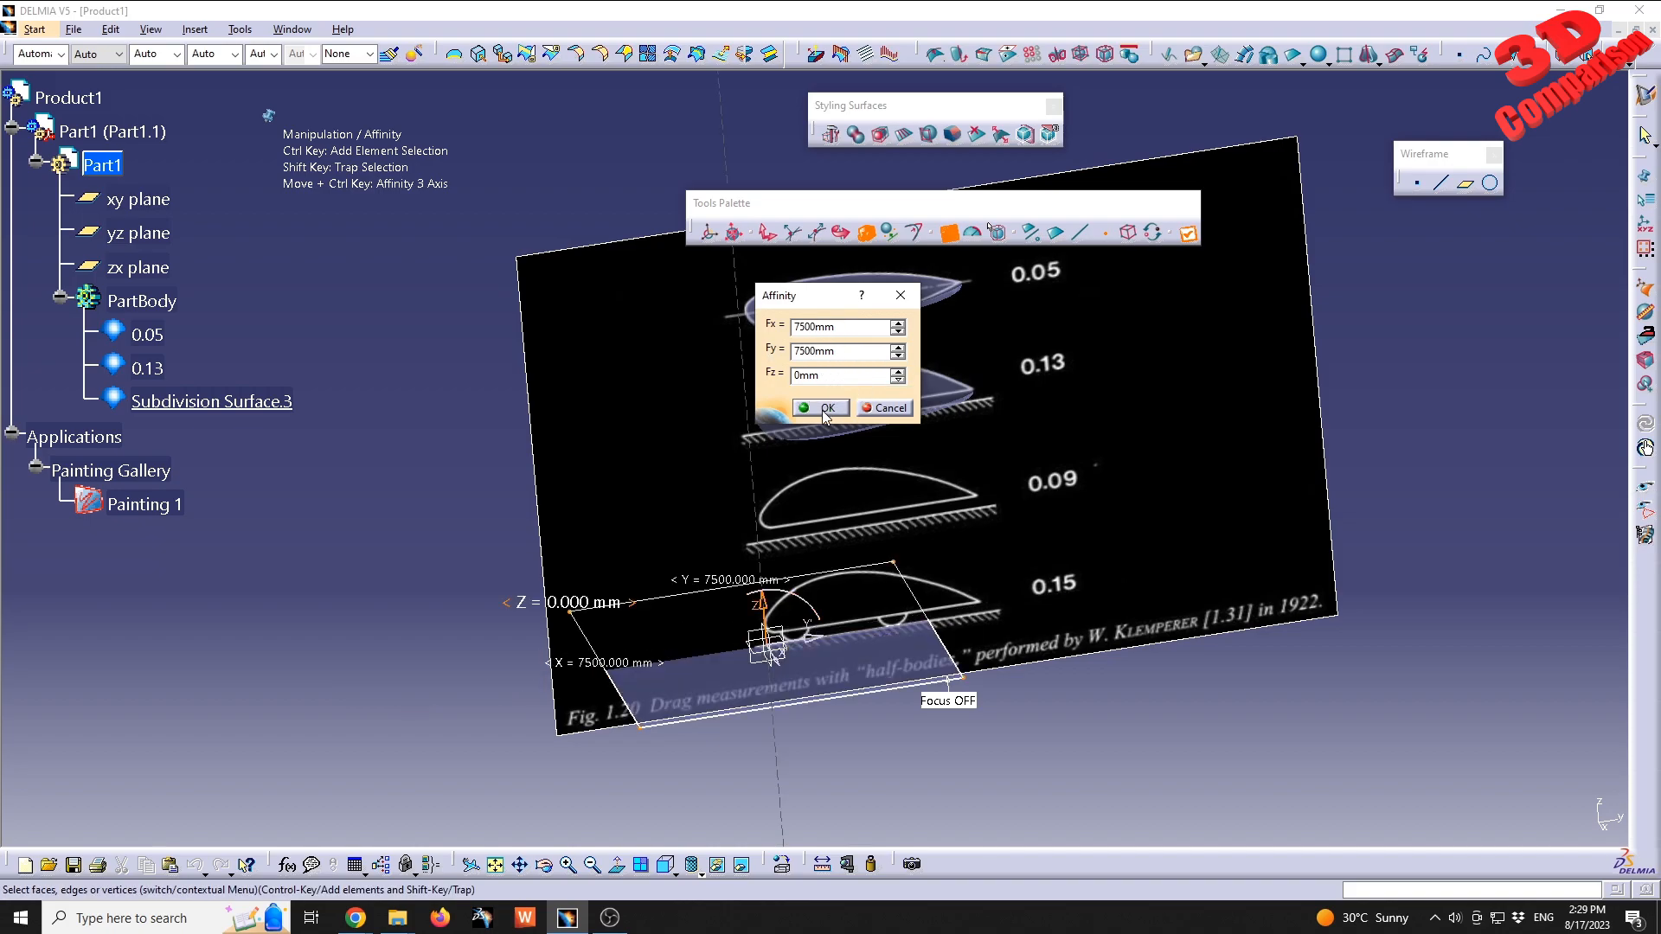
pyautogui.click(824, 409)
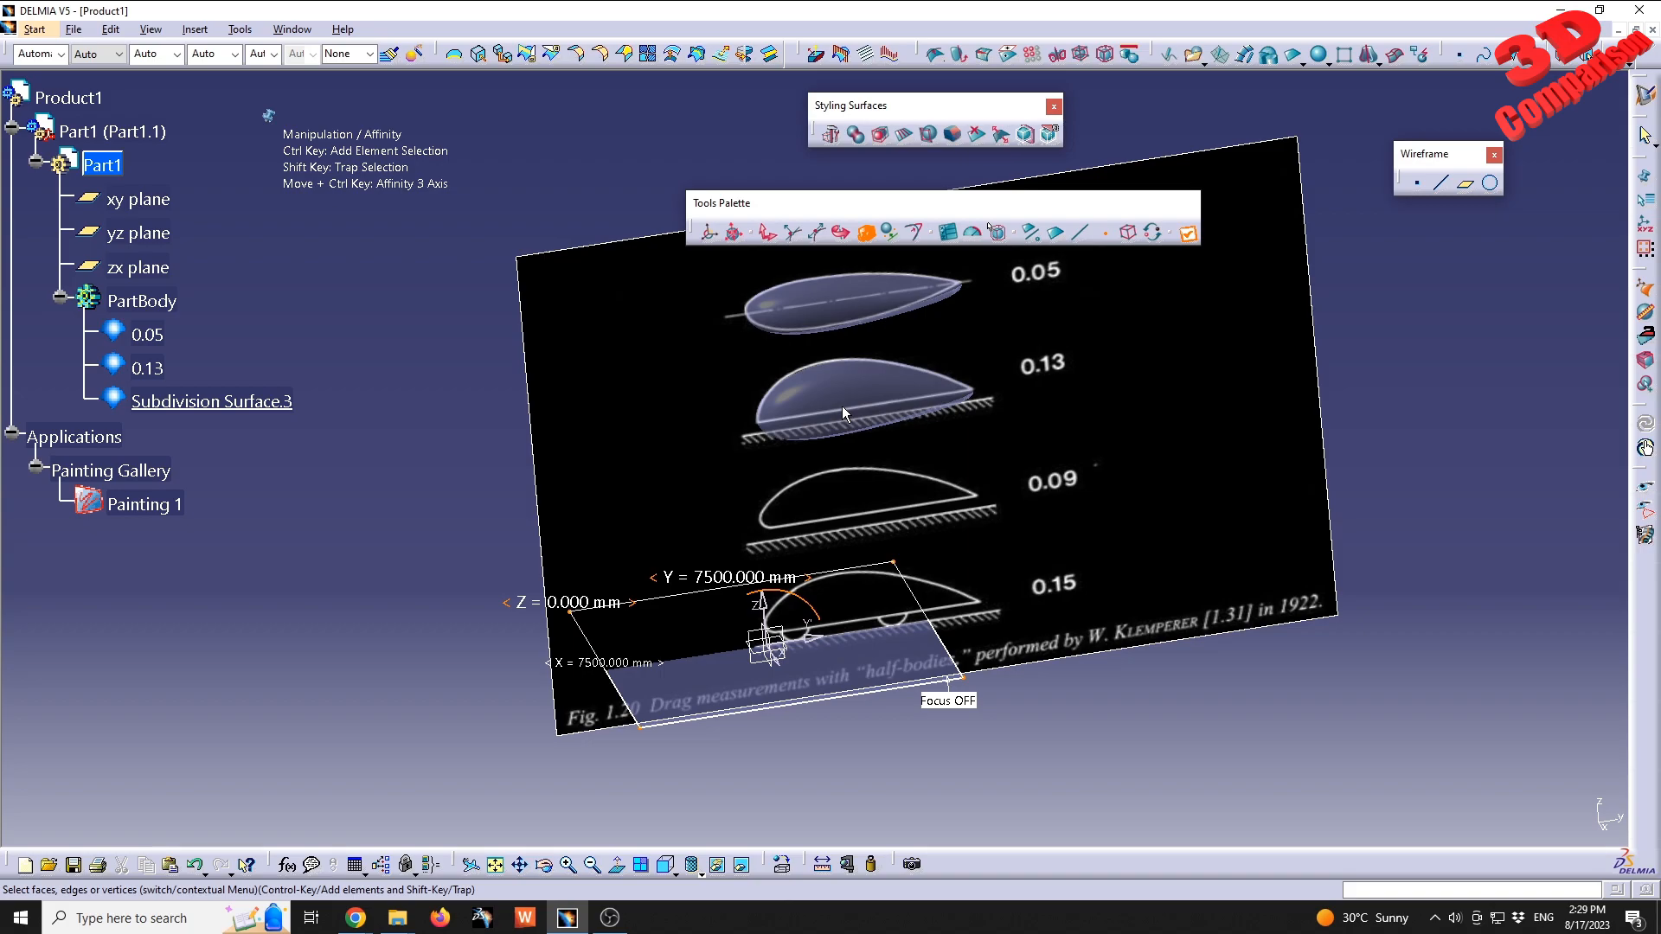
# - Translate the whole flat surface along Y and Z onto the 0.13 profile's base line, spanning the body's full length, and finish the modification
pyautogui.click(665, 860)
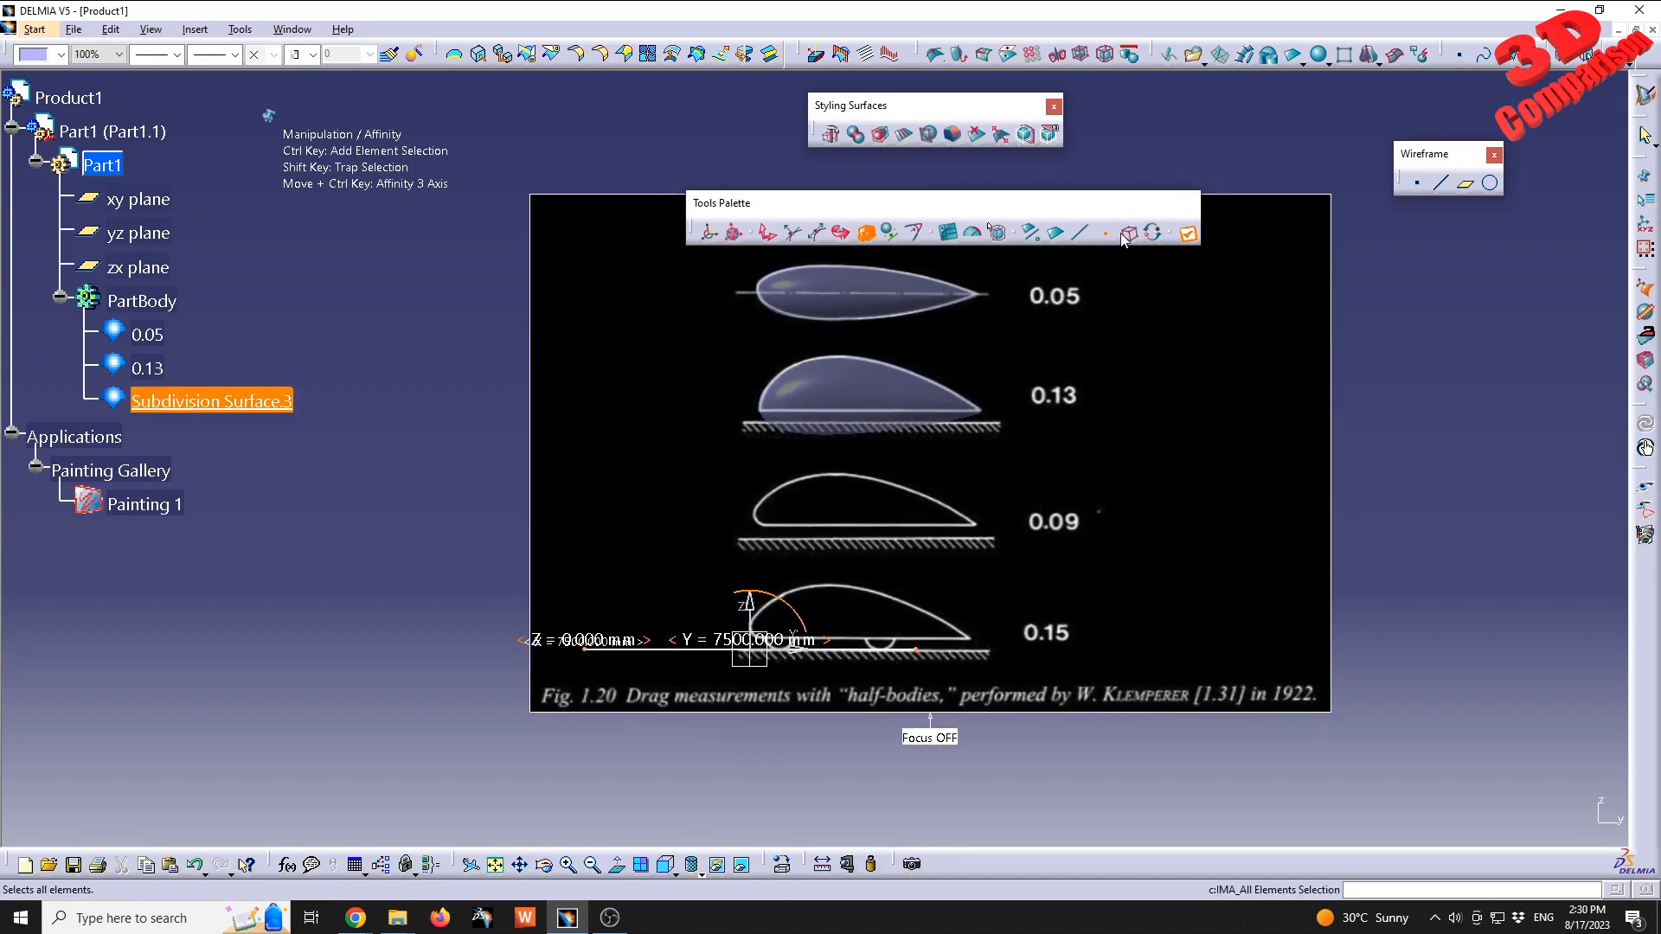
pyautogui.click(767, 235)
pyautogui.click(766, 238)
pyautogui.moveTo(856, 558); pyautogui.dragTo(744, 519, button='middle')
pyautogui.moveTo(593, 688); pyautogui.dragTo(825, 403)
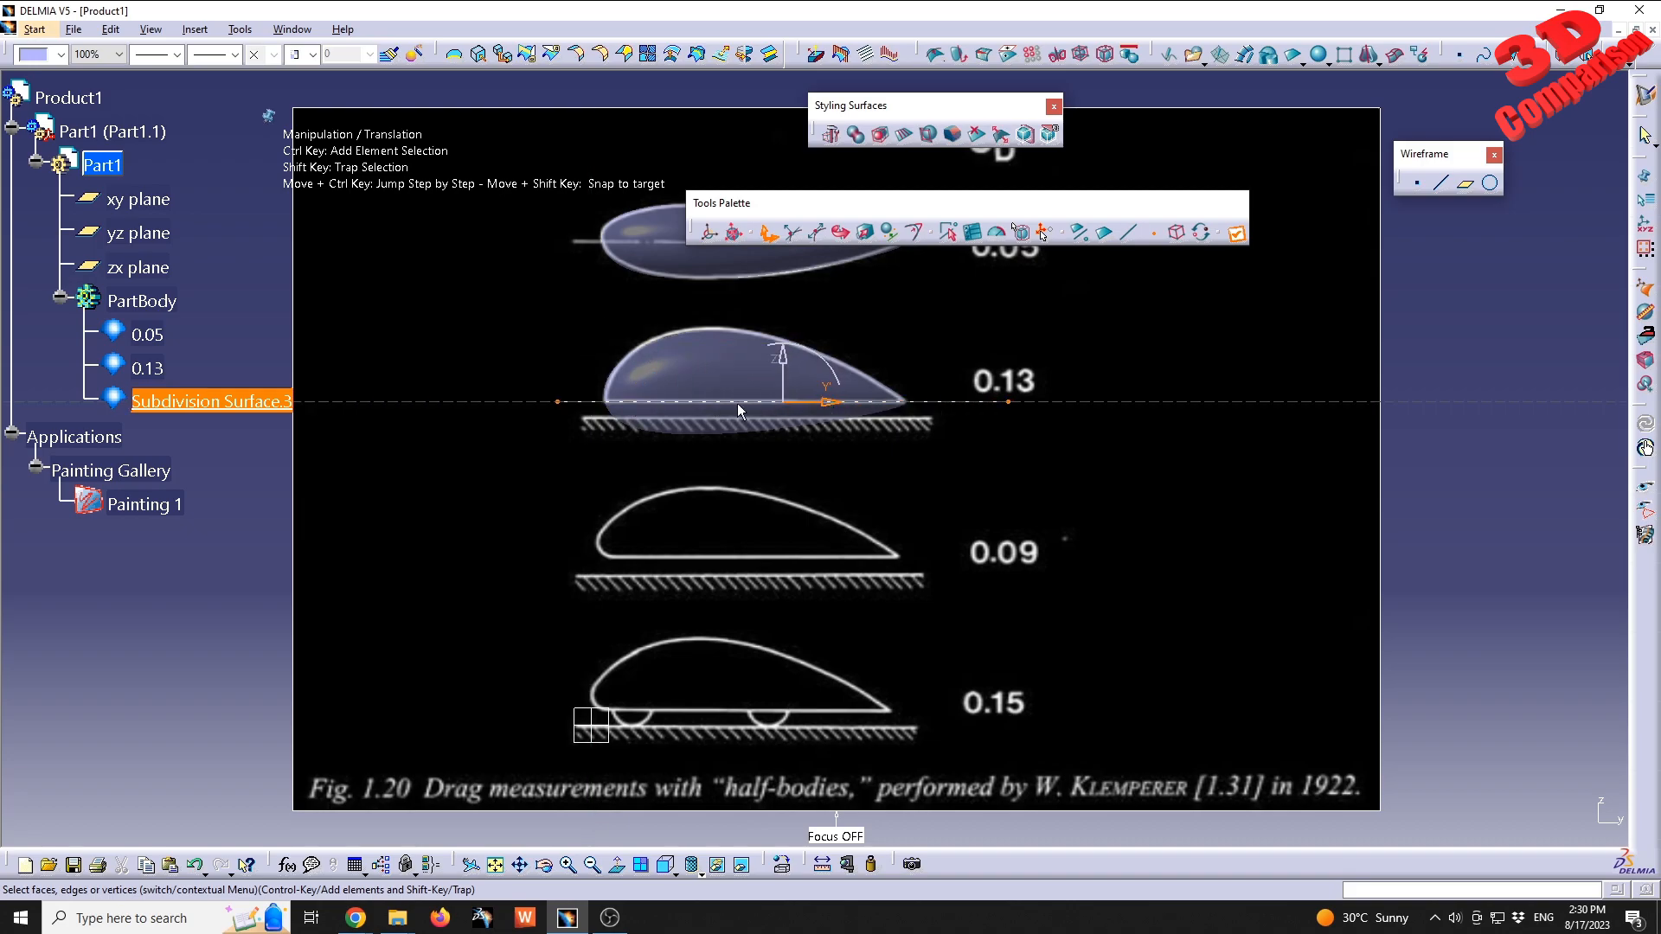
pyautogui.moveTo(737, 403); pyautogui.dragTo(734, 441, button='middle')
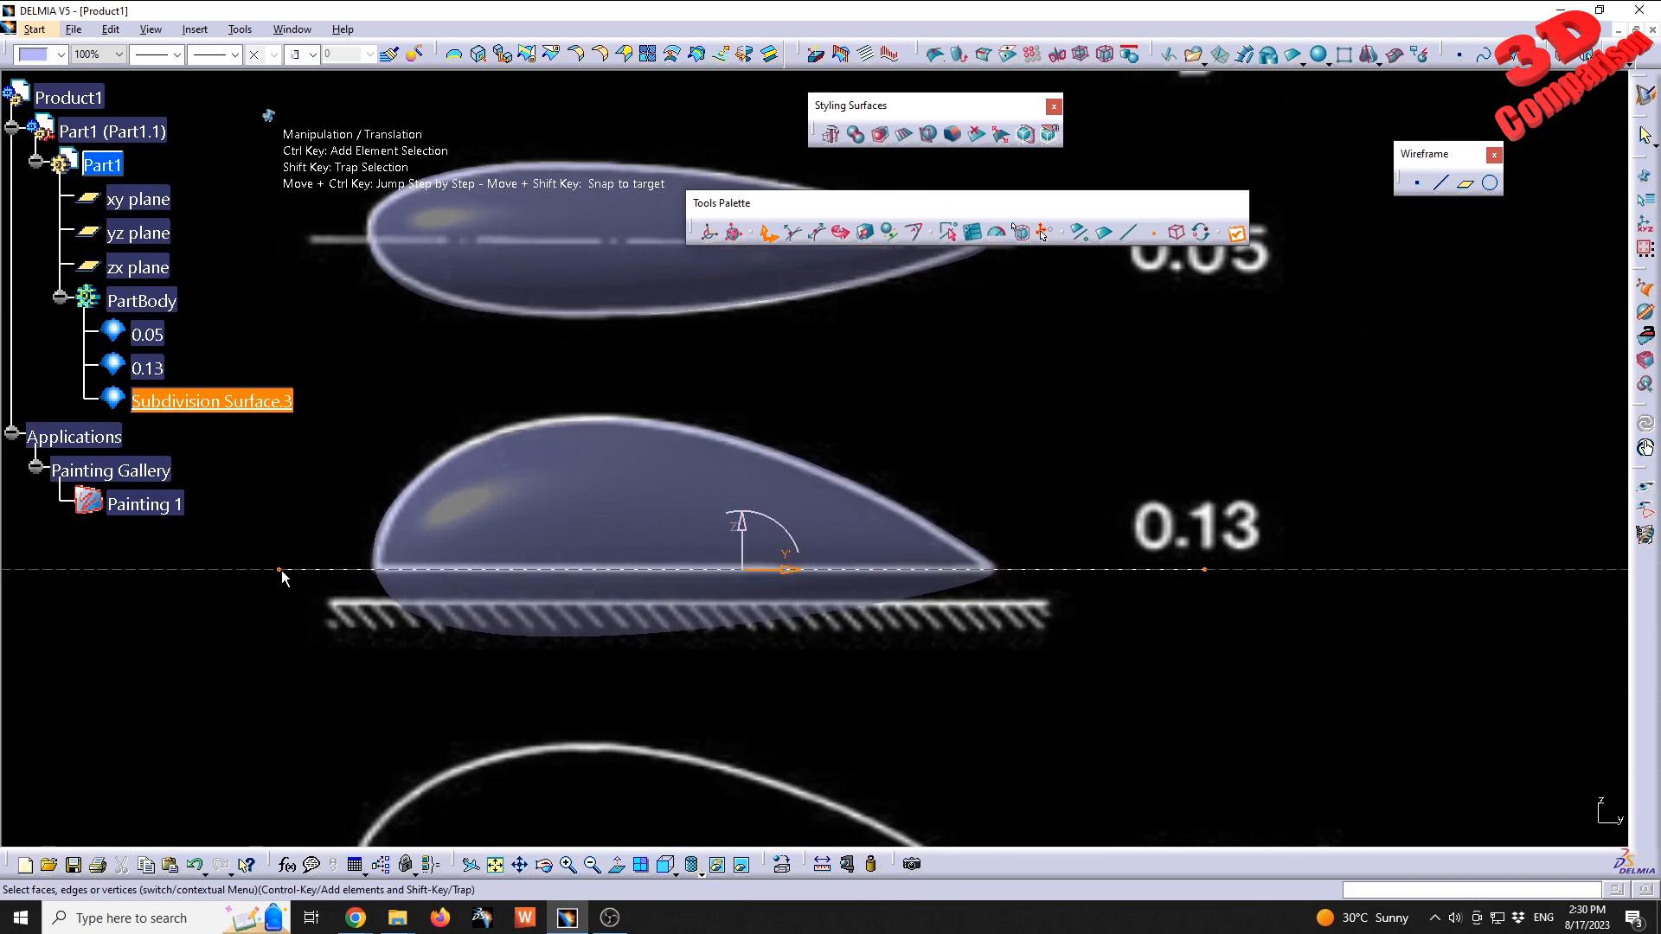
pyautogui.moveTo(1176, 575); pyautogui.dragTo(917, 599, button='middle')
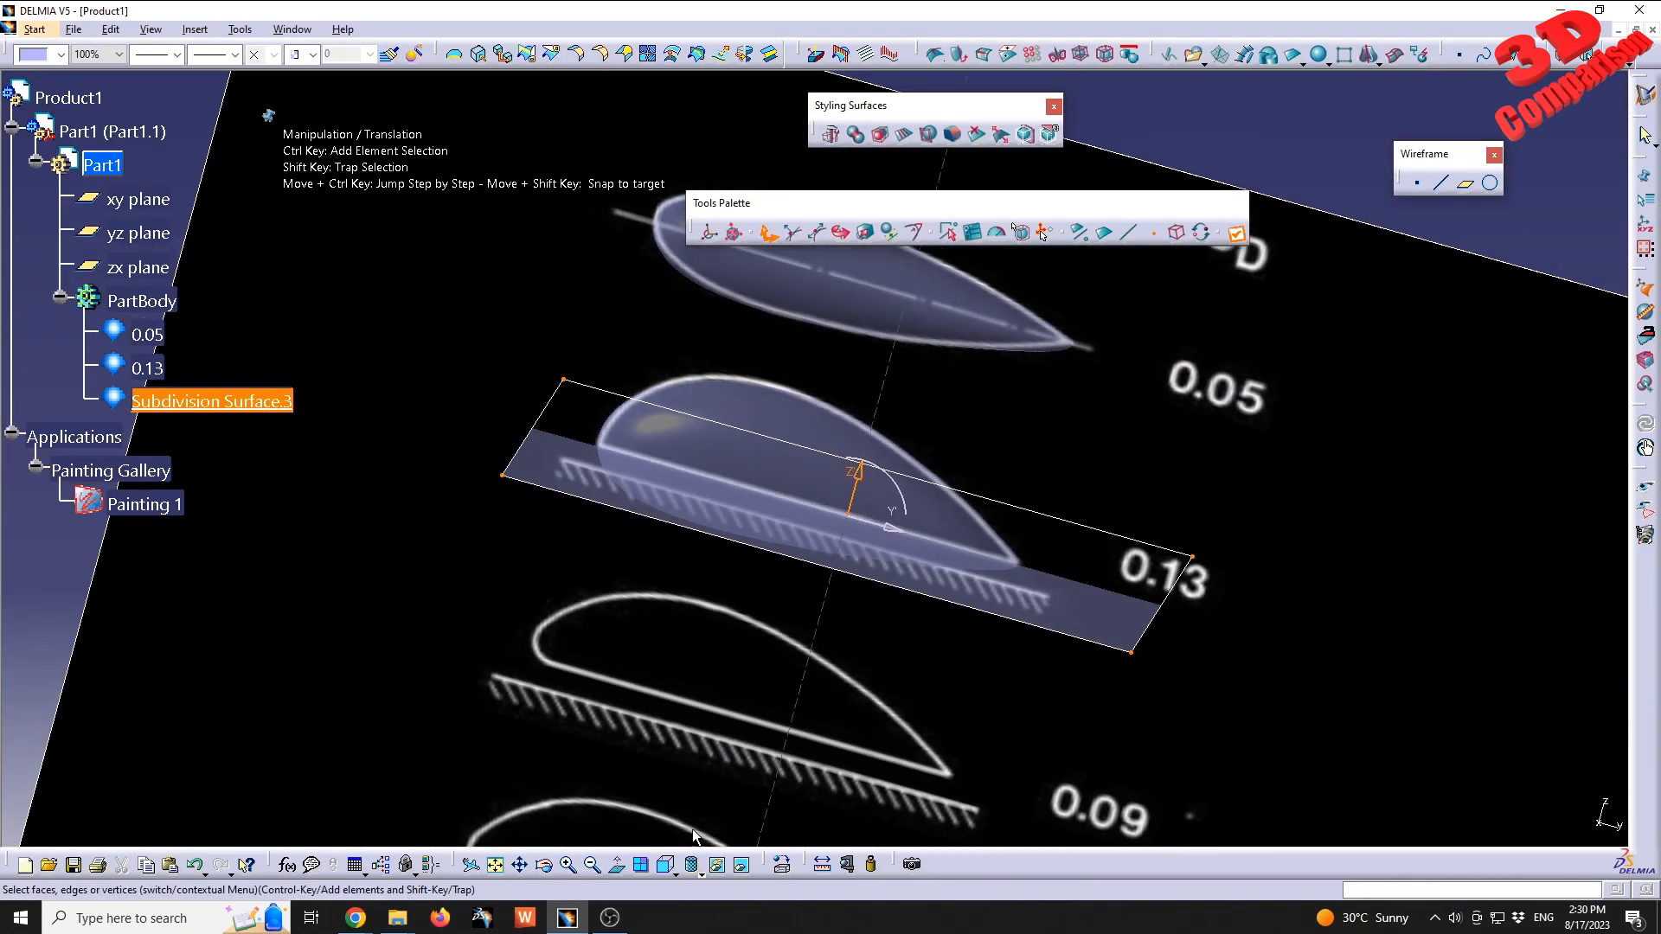
pyautogui.click(666, 866)
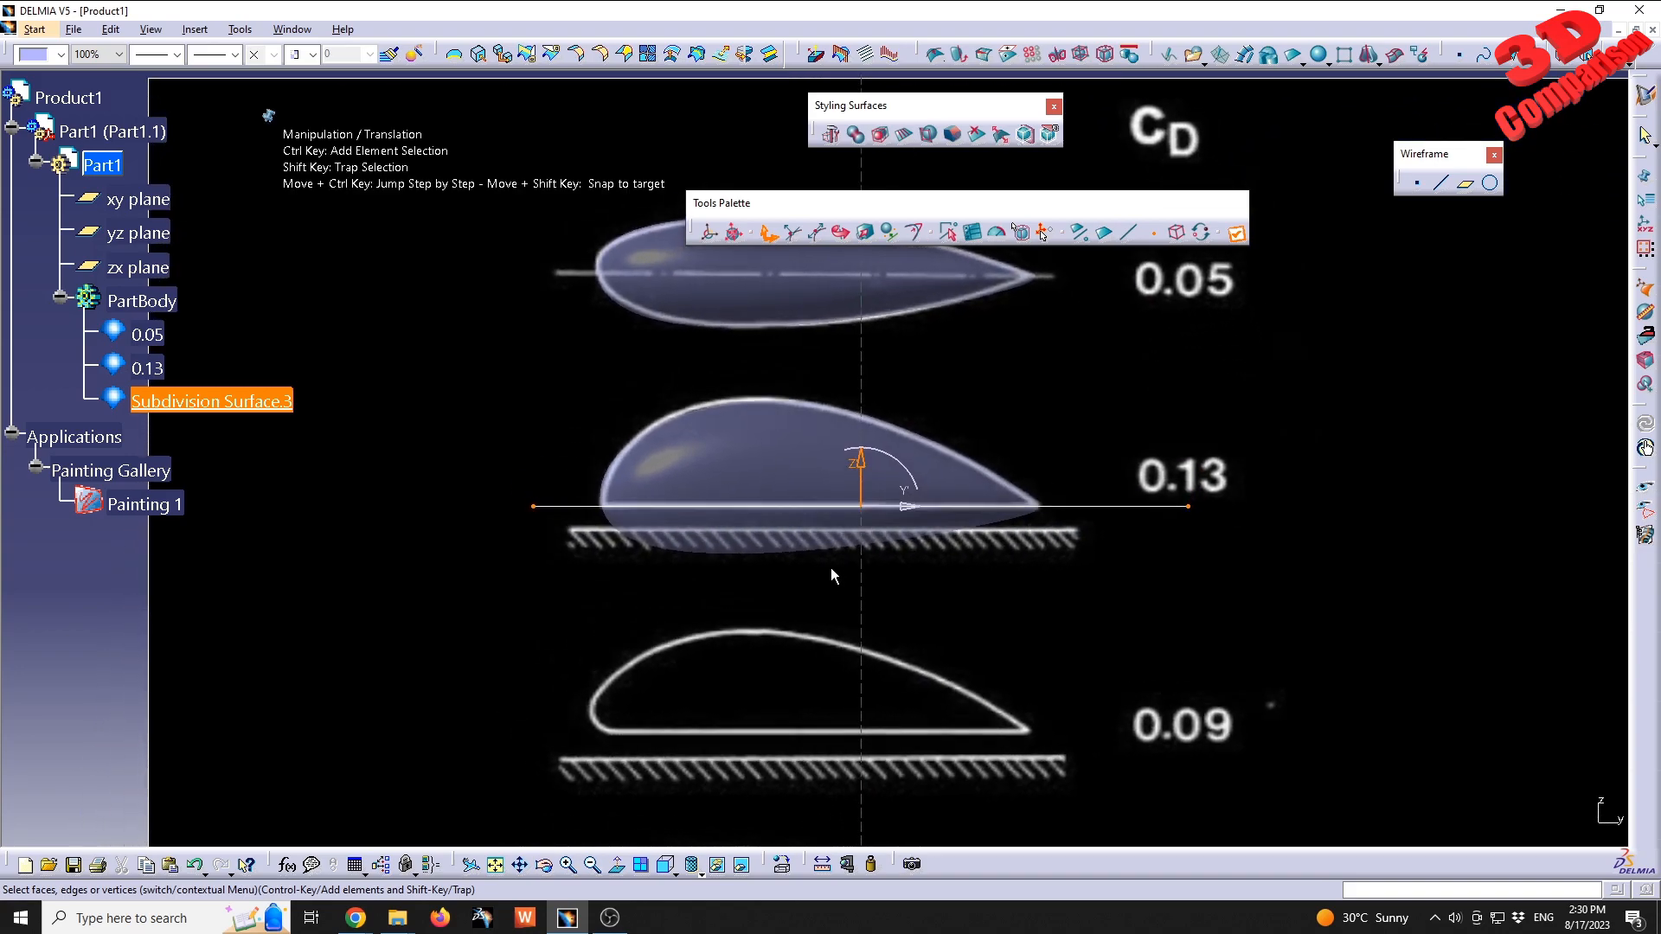
pyautogui.click(102, 651)
pyautogui.moveTo(745, 574); pyautogui.dragTo(801, 574, button='middle')
pyautogui.click(326, 662)
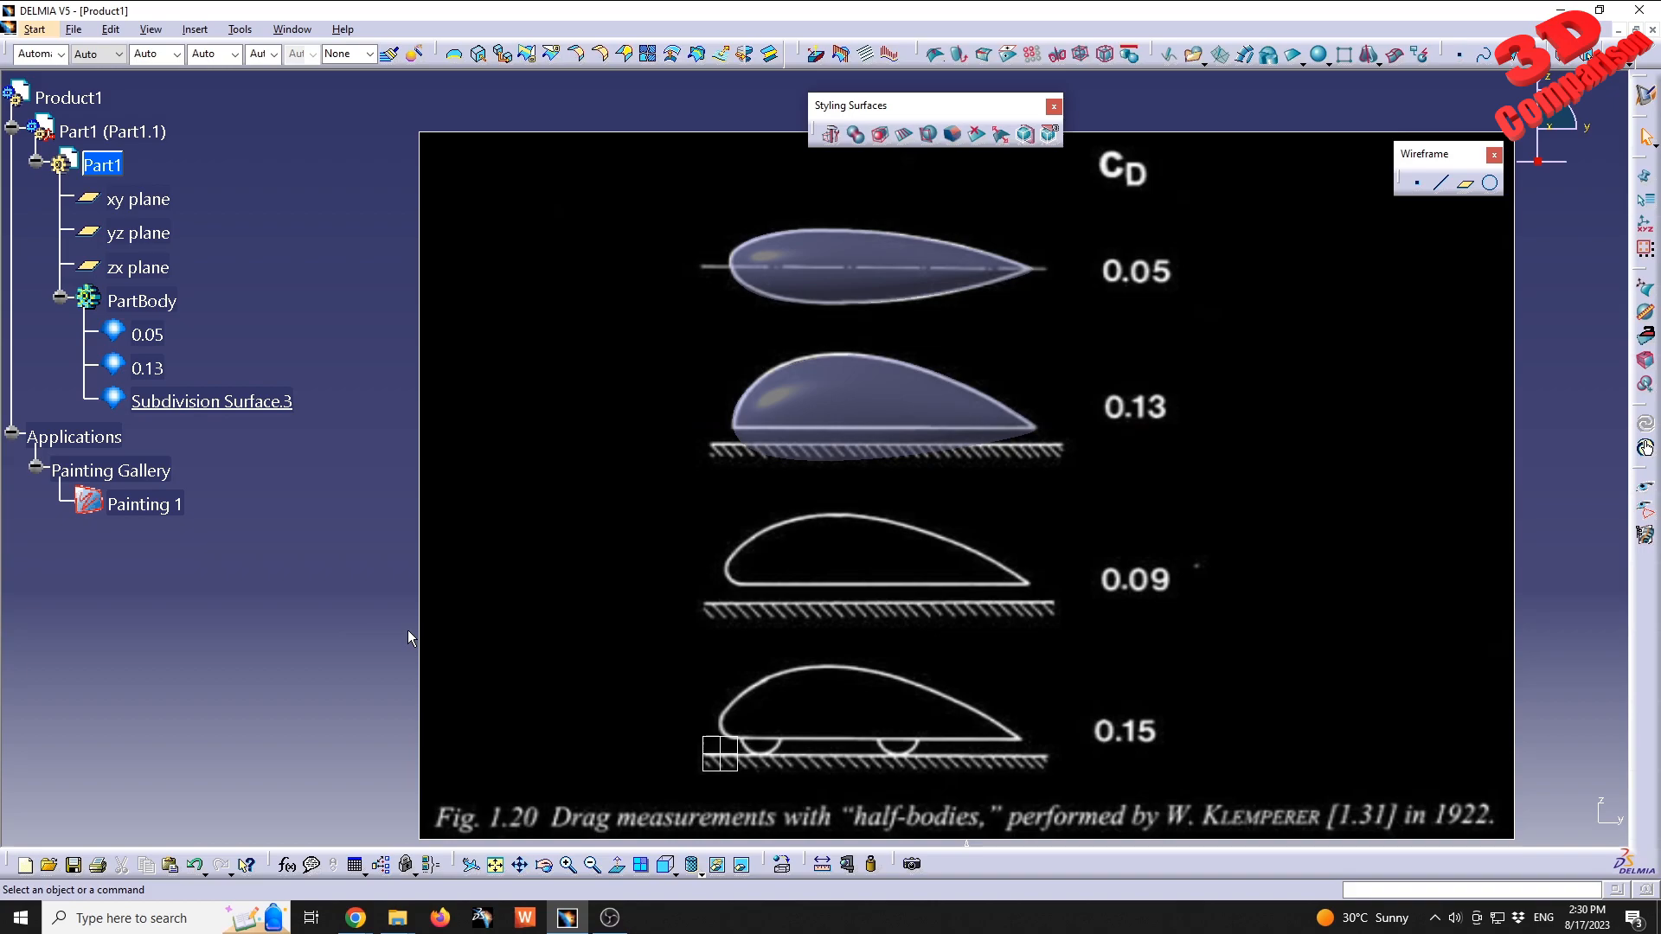
# - Trim the 0.13 body with the flat Subdivision Surface.3 in Standard mode, flipping both sides to keep the upper half closed by the base
pyautogui.click(529, 54)
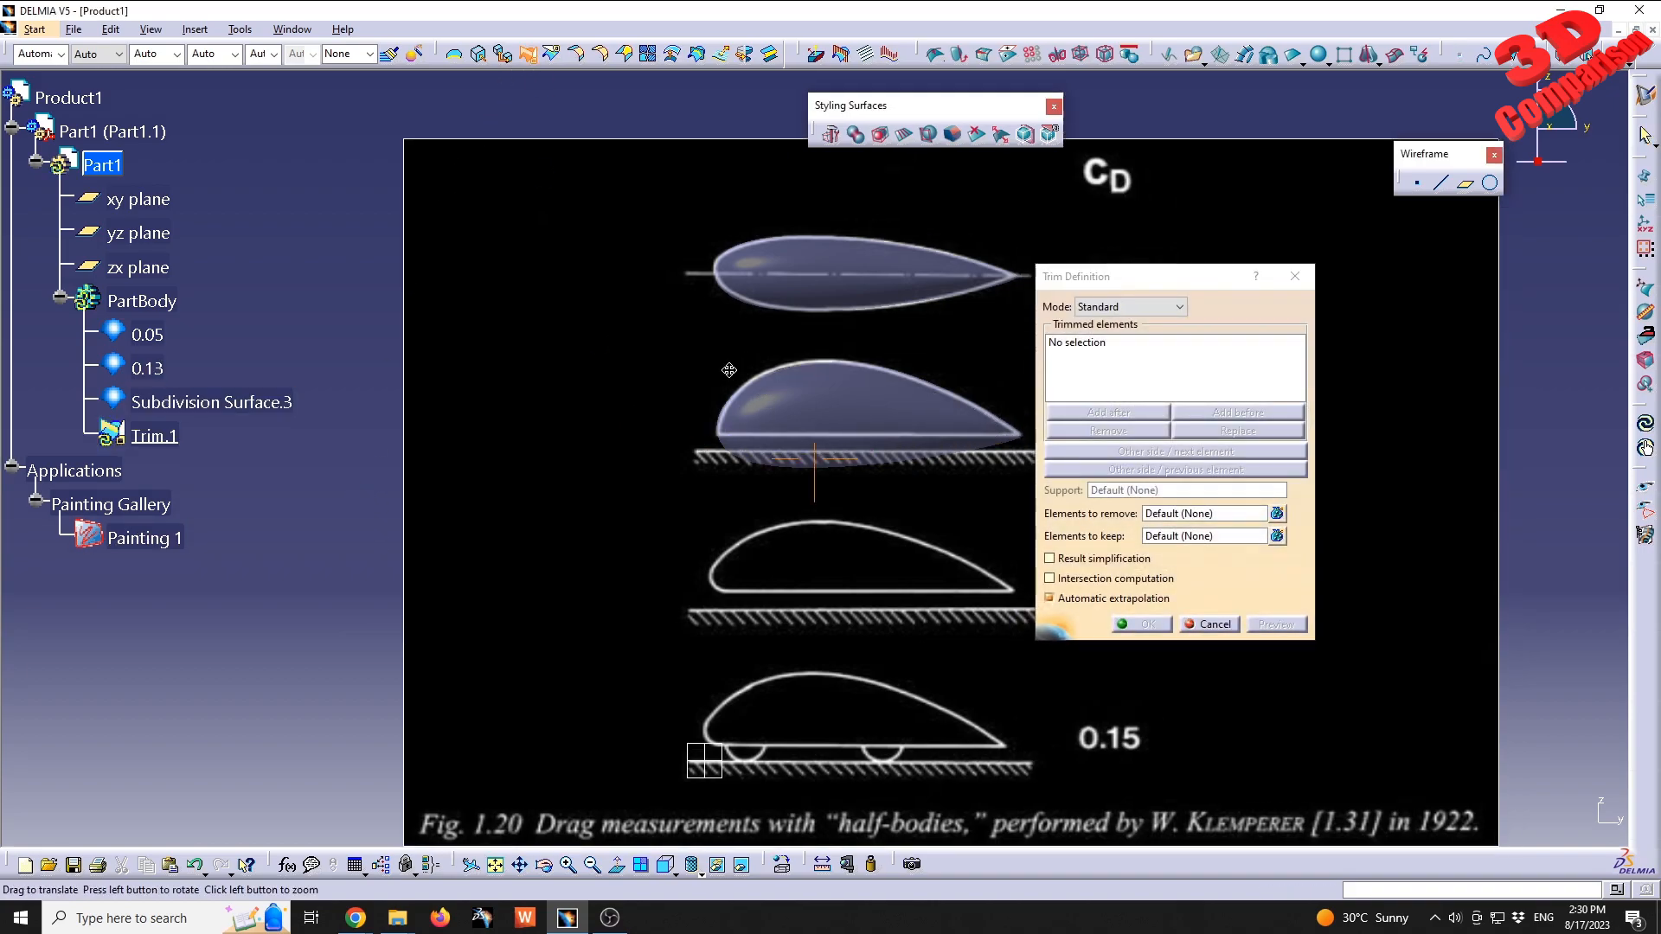
pyautogui.moveTo(729, 370); pyautogui.dragTo(711, 481, button='middle')
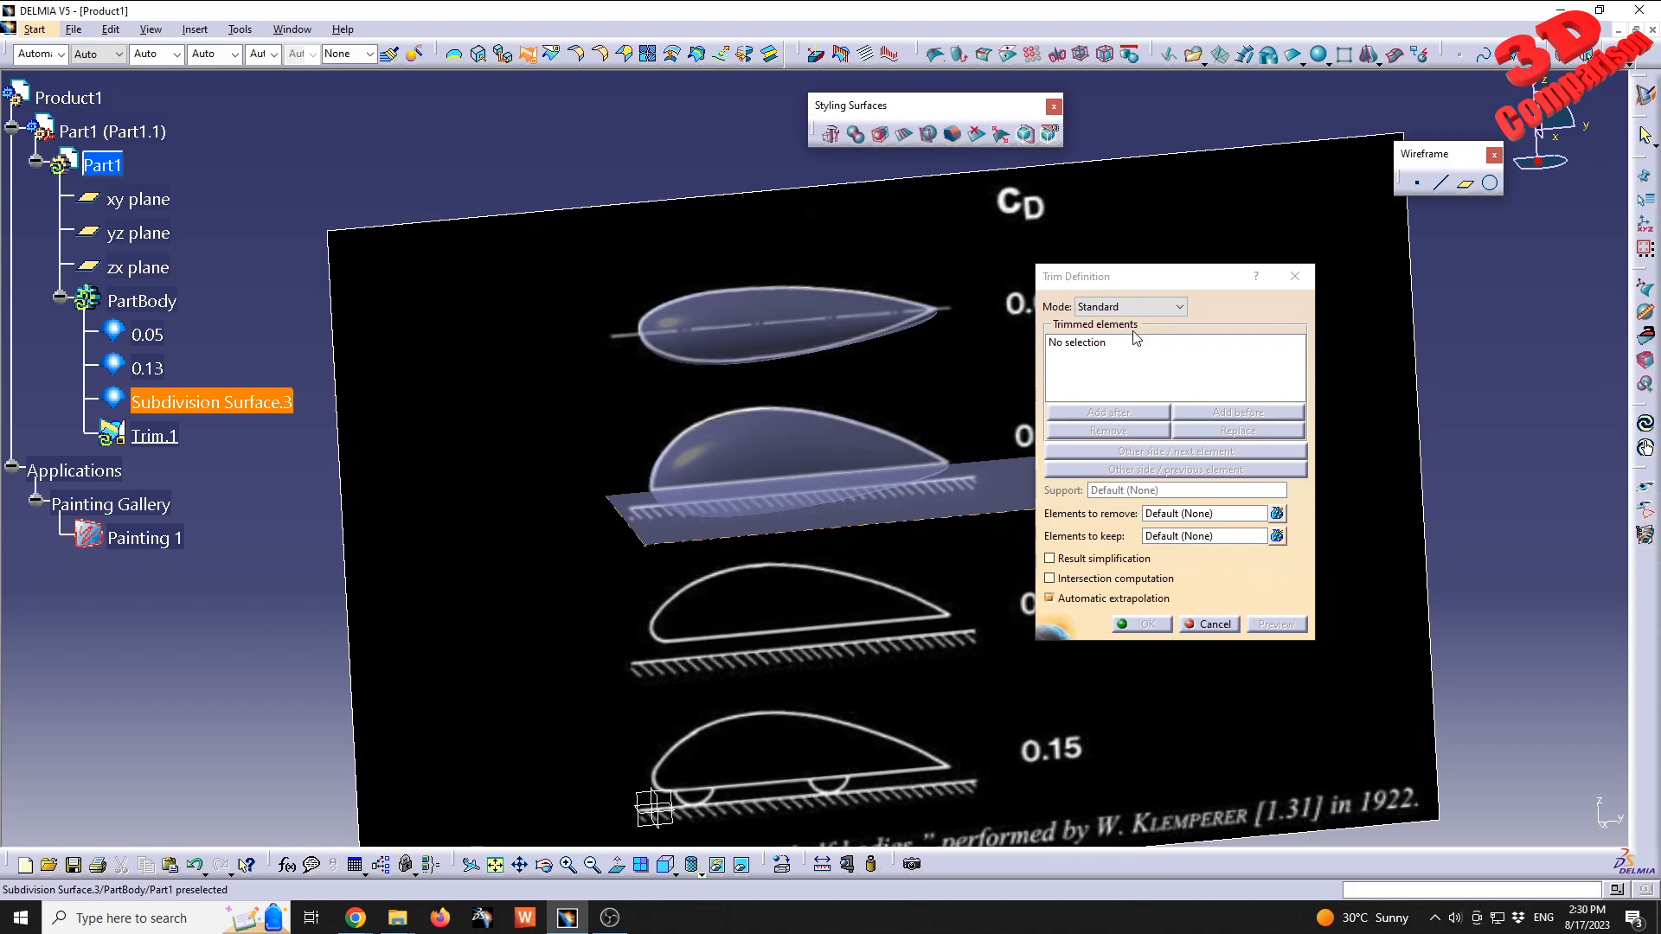
pyautogui.click(149, 368)
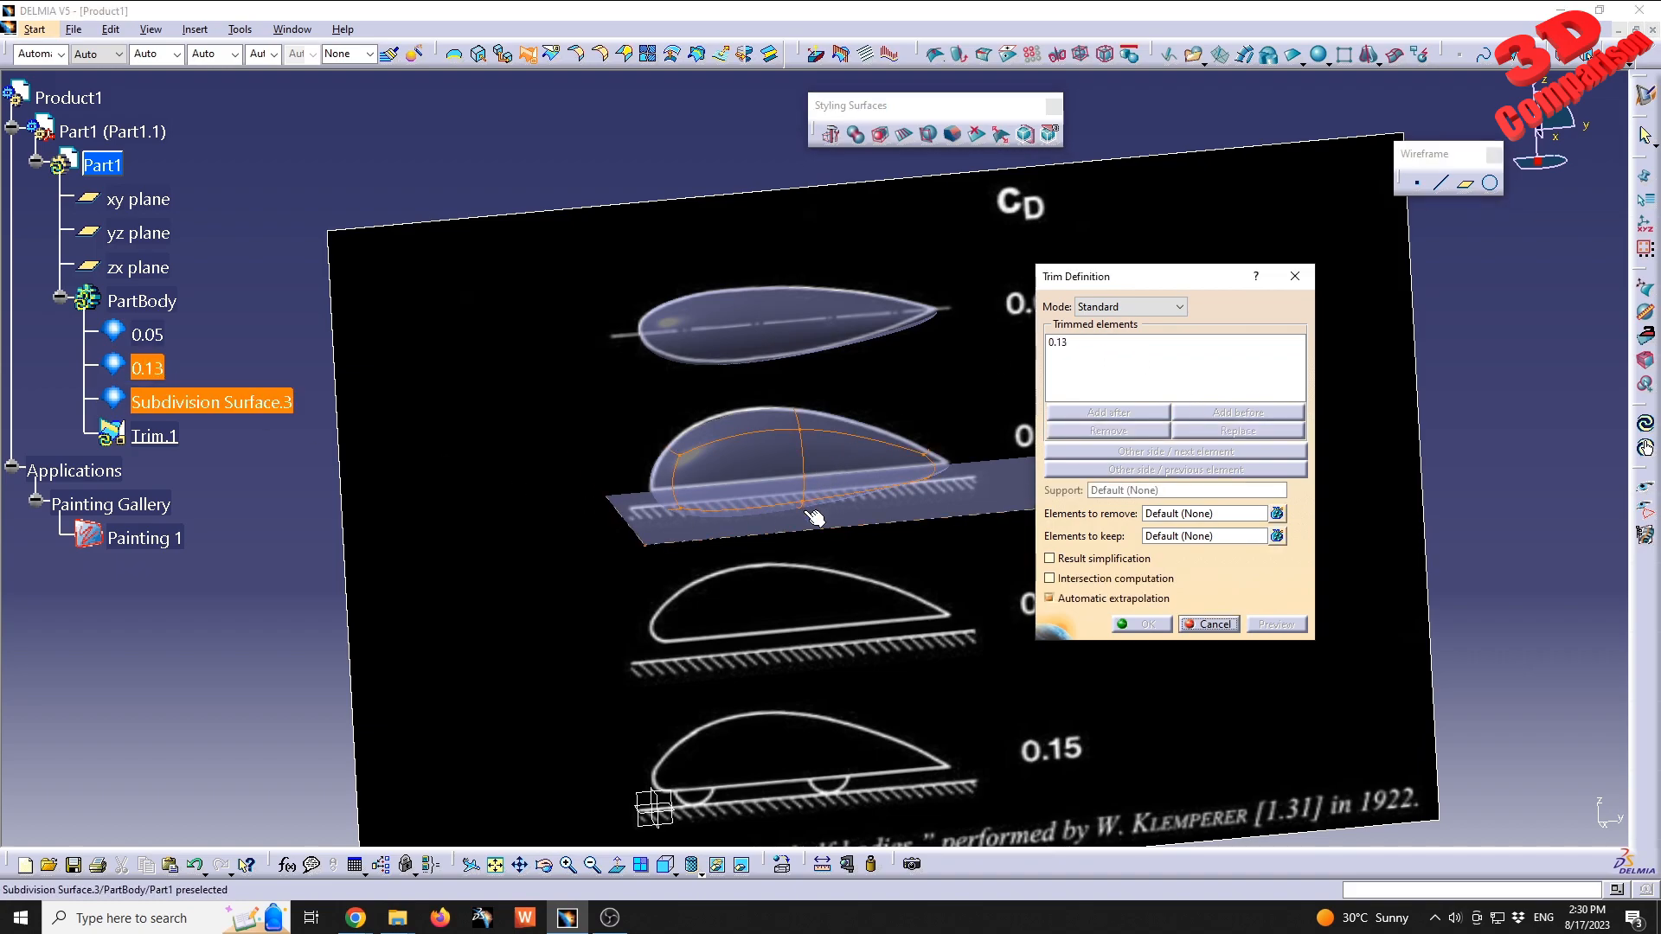
pyautogui.click(268, 402)
pyautogui.moveTo(781, 553); pyautogui.dragTo(844, 559, button='middle')
pyautogui.click(1135, 472)
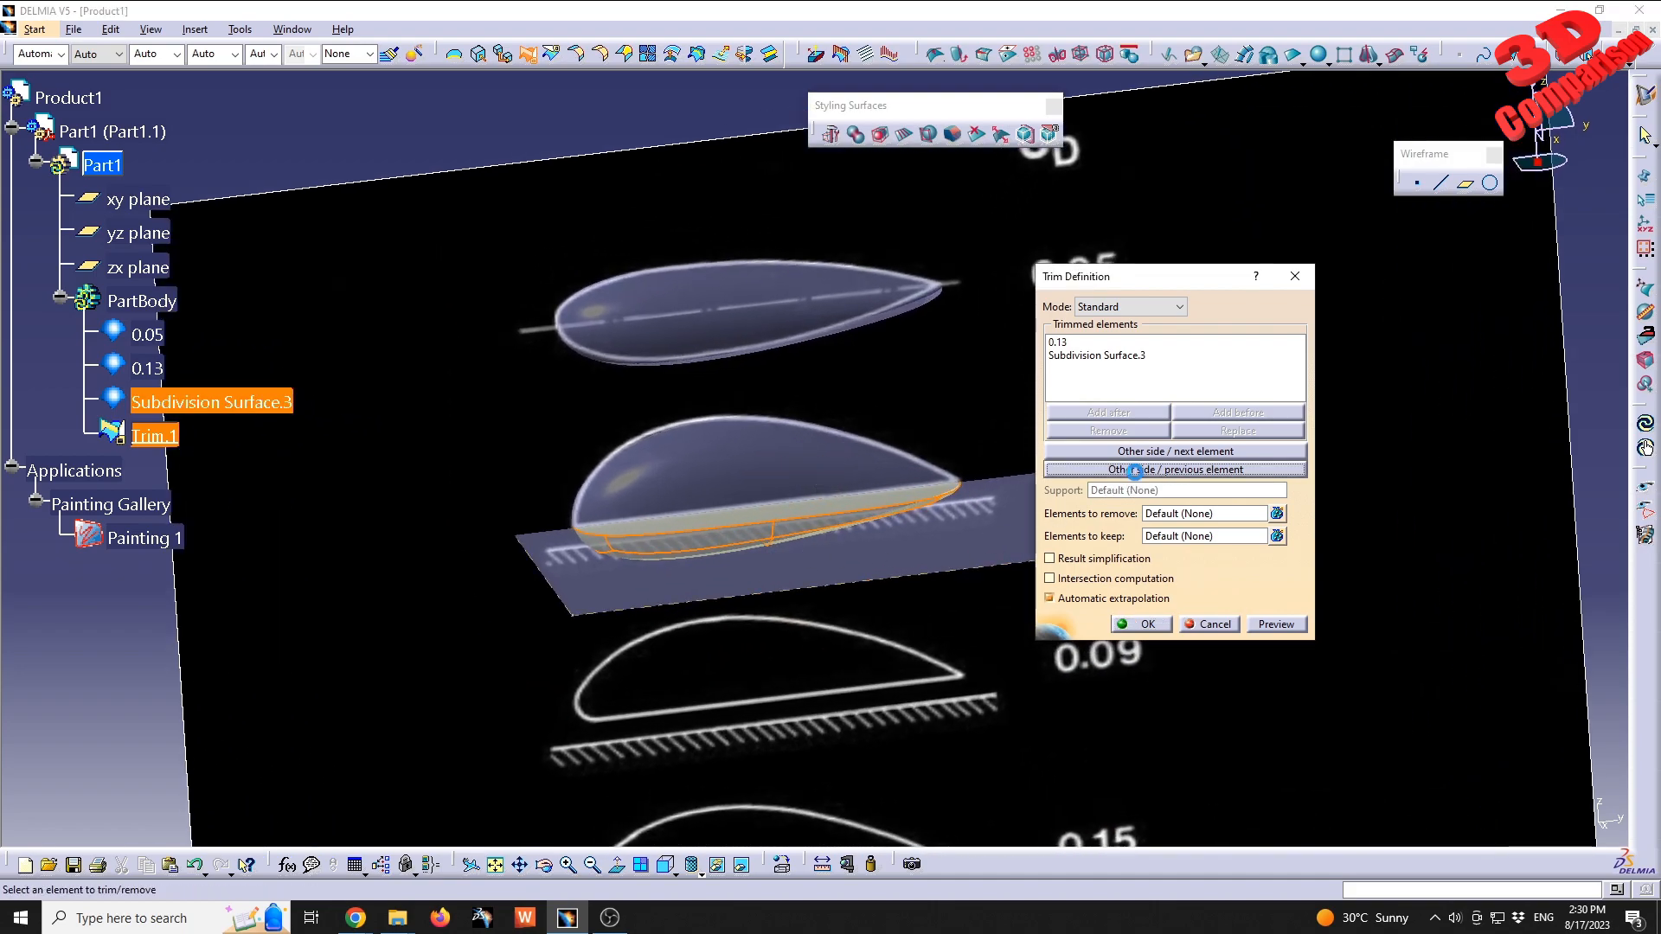
pyautogui.click(1141, 449)
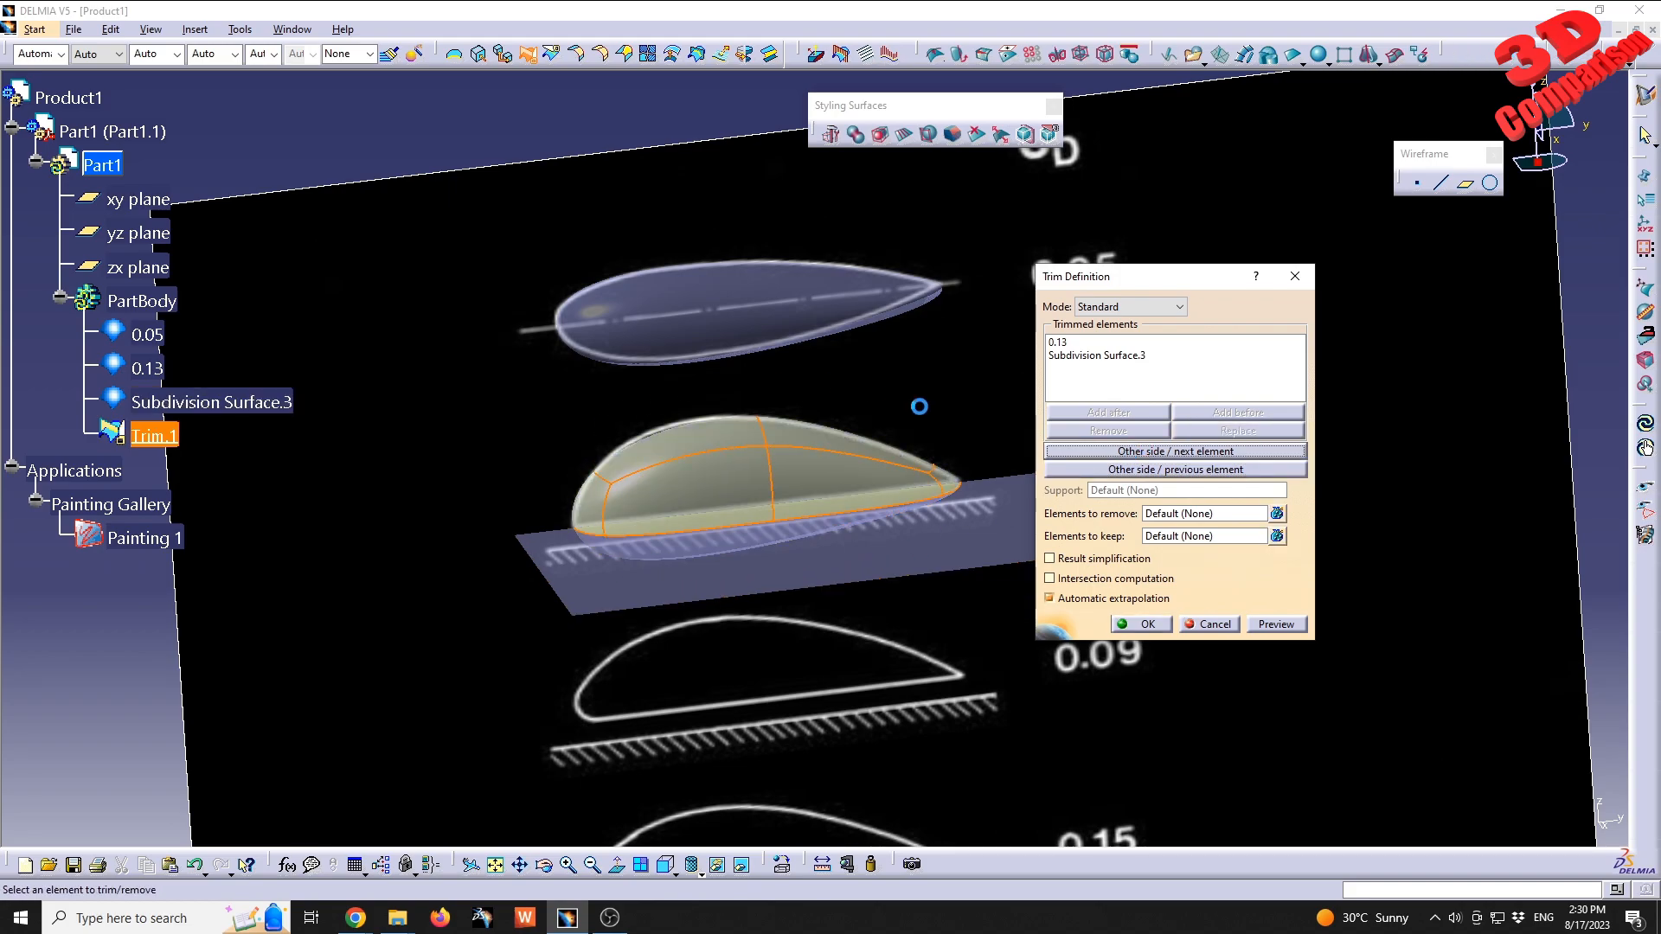
pyautogui.moveTo(901, 620); pyautogui.dragTo(705, 665, button='middle')
pyautogui.moveTo(800, 564); pyautogui.dragTo(1002, 571, button='middle')
pyautogui.moveTo(834, 534); pyautogui.dragTo(995, 517, button='middle')
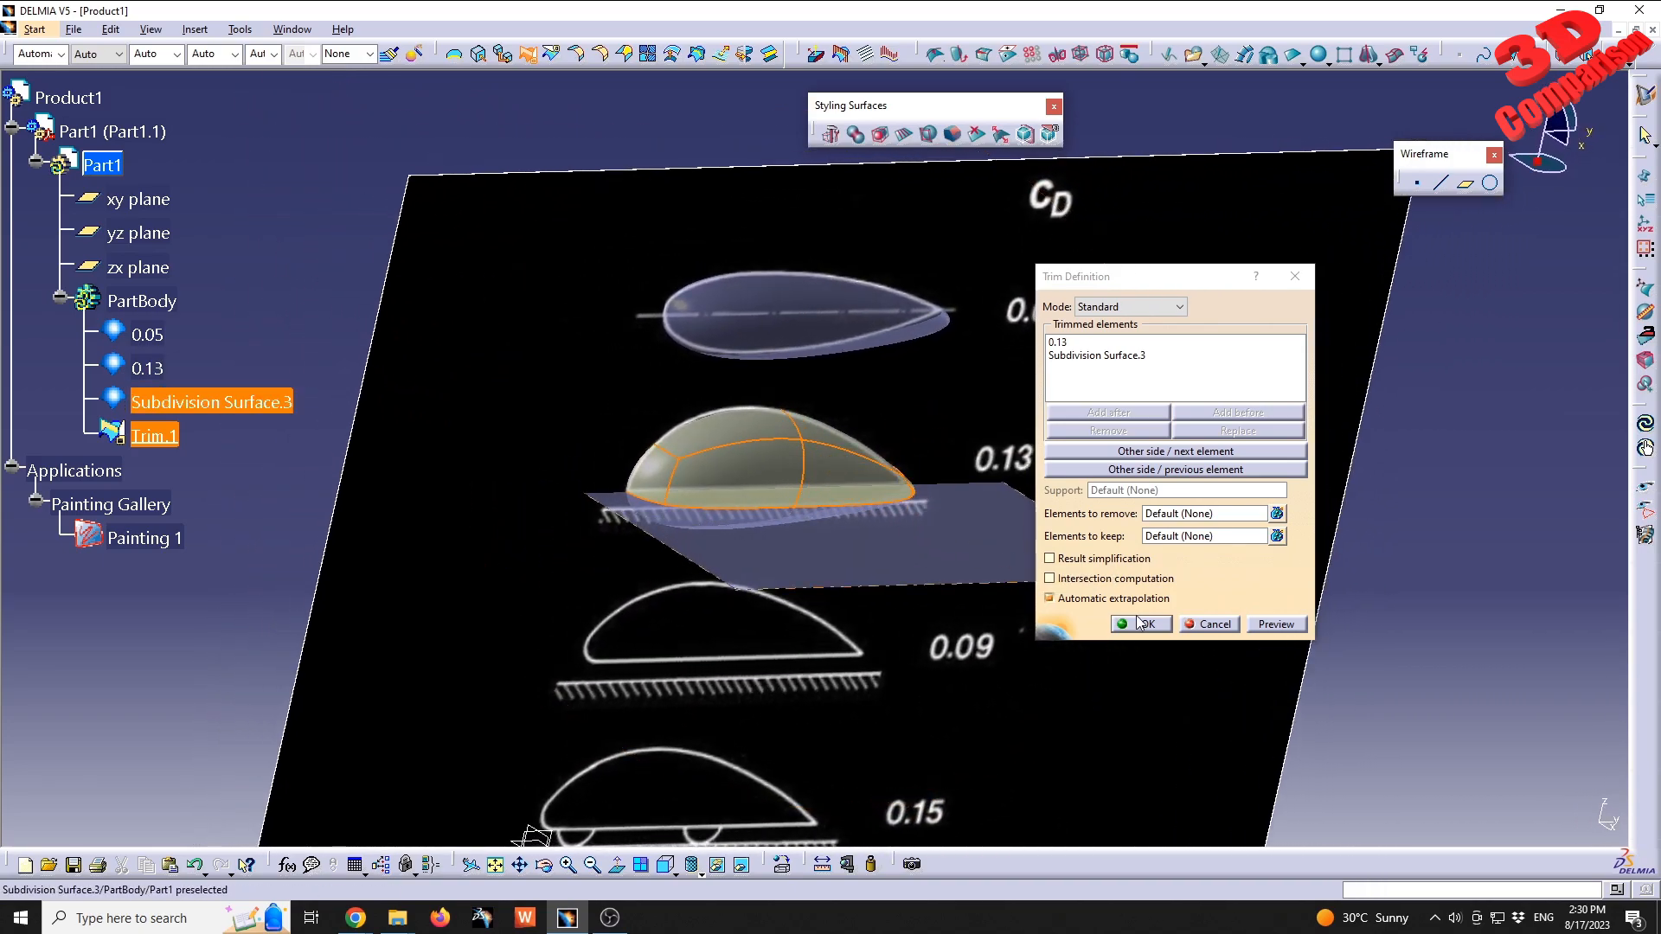
pyautogui.click(1147, 625)
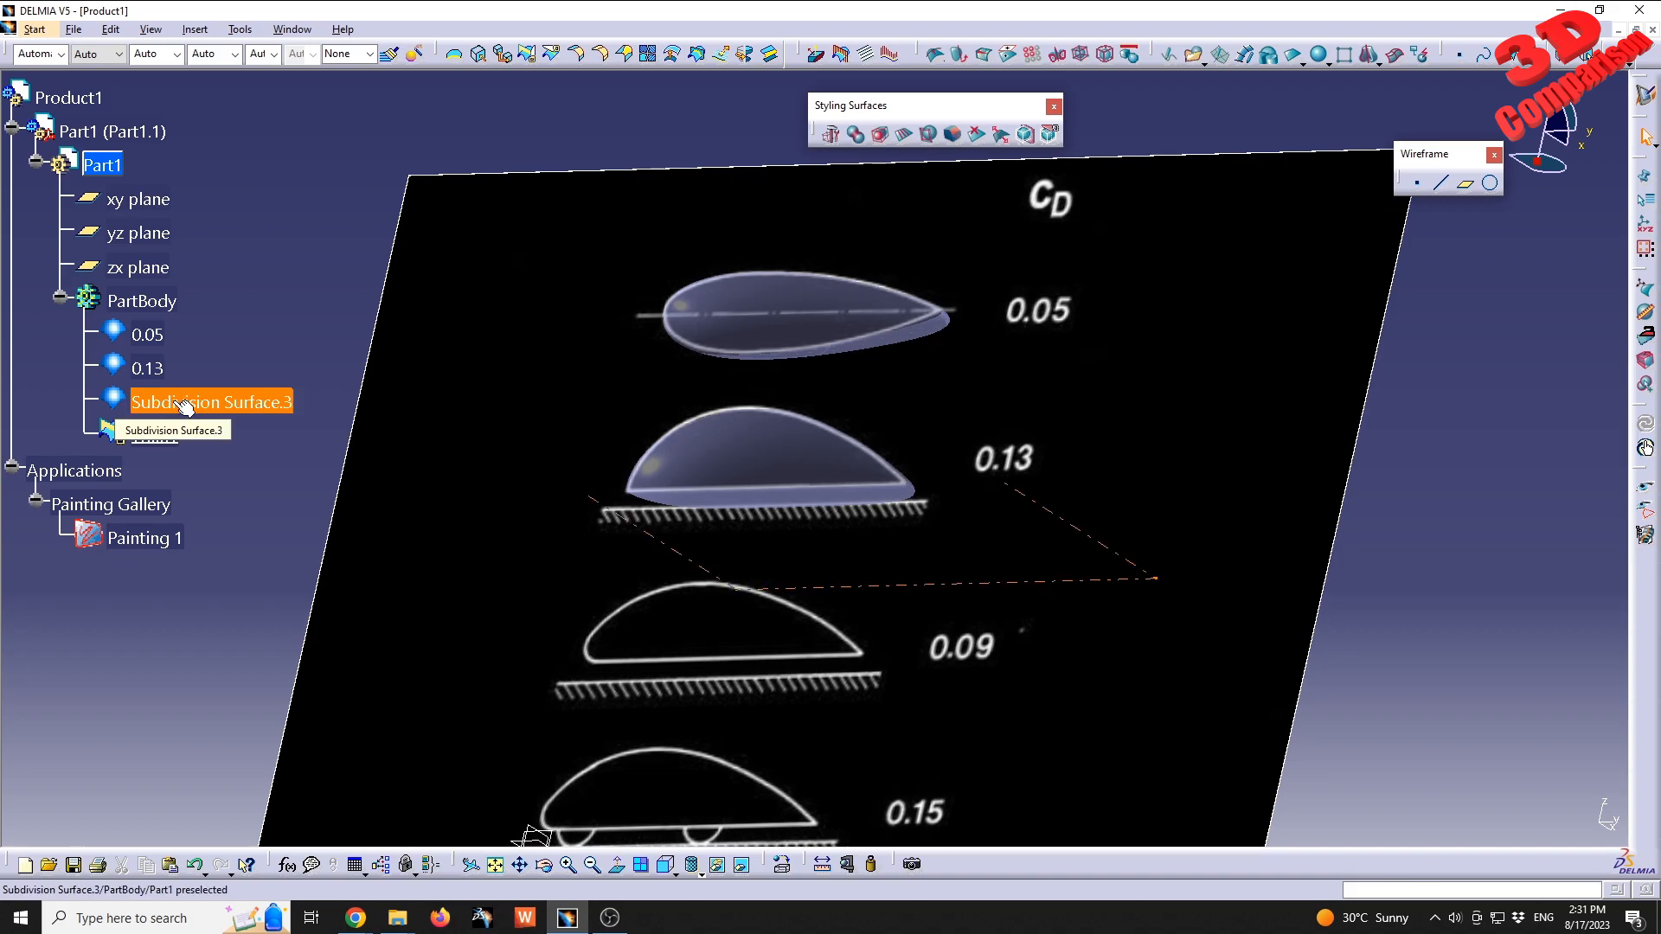
# - Rename the Trim.1 feature as 0.13 surface
pyautogui.click(146, 435)
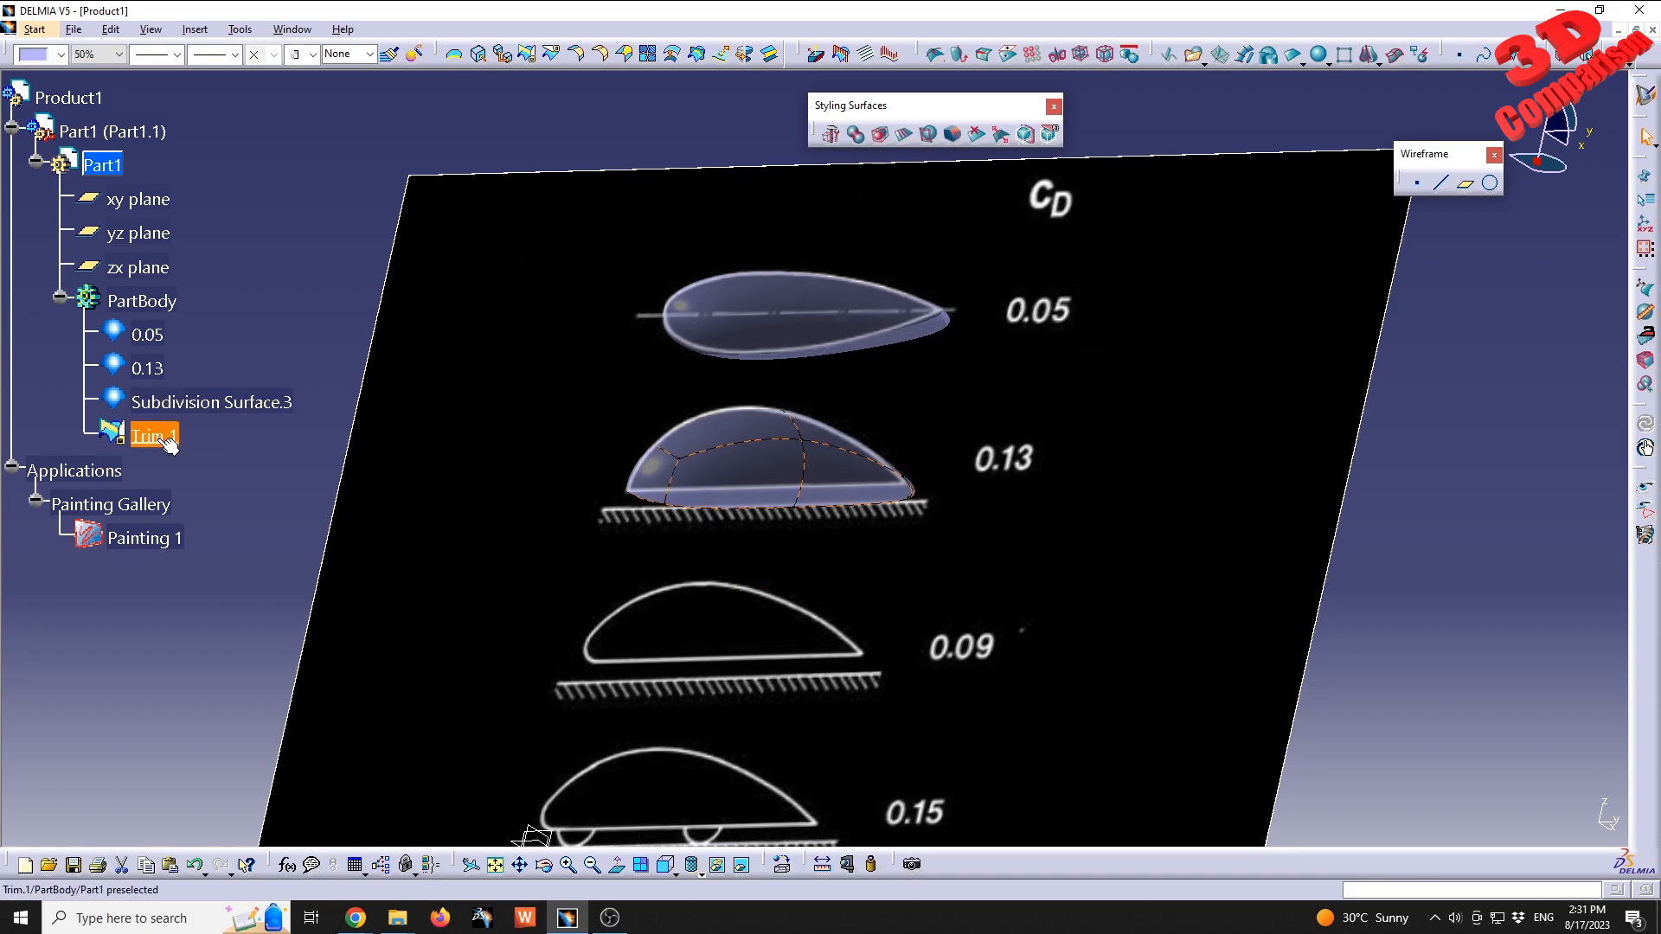
pyautogui.rightClick(160, 437)
pyautogui.click(238, 512)
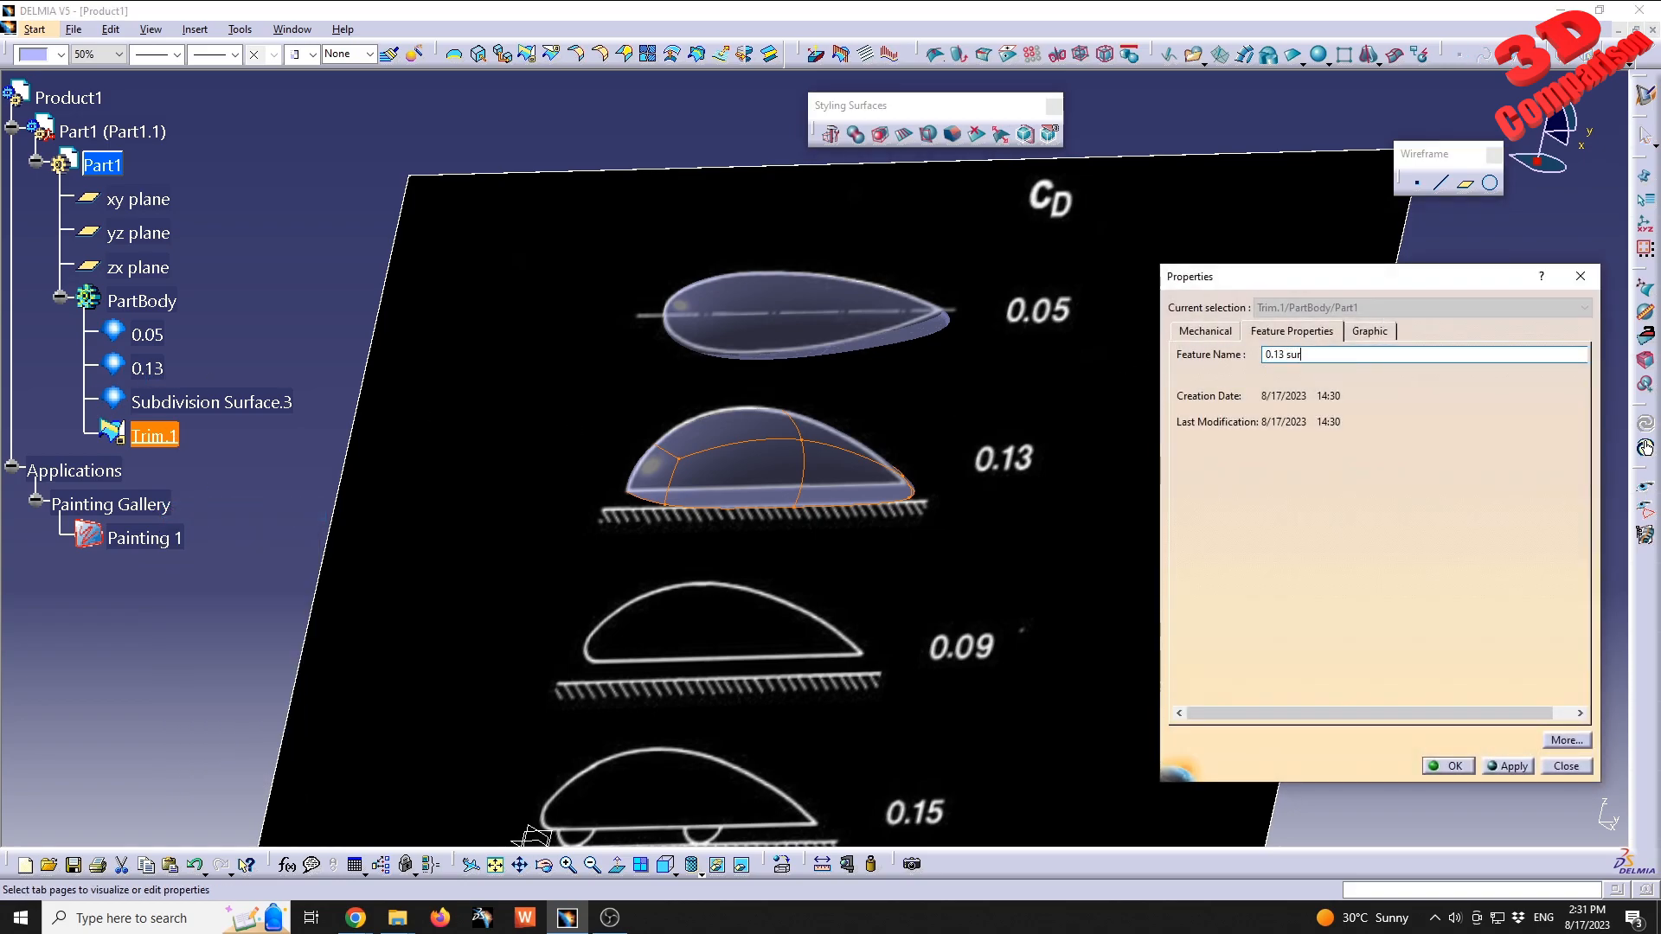
pyautogui.press('Return')
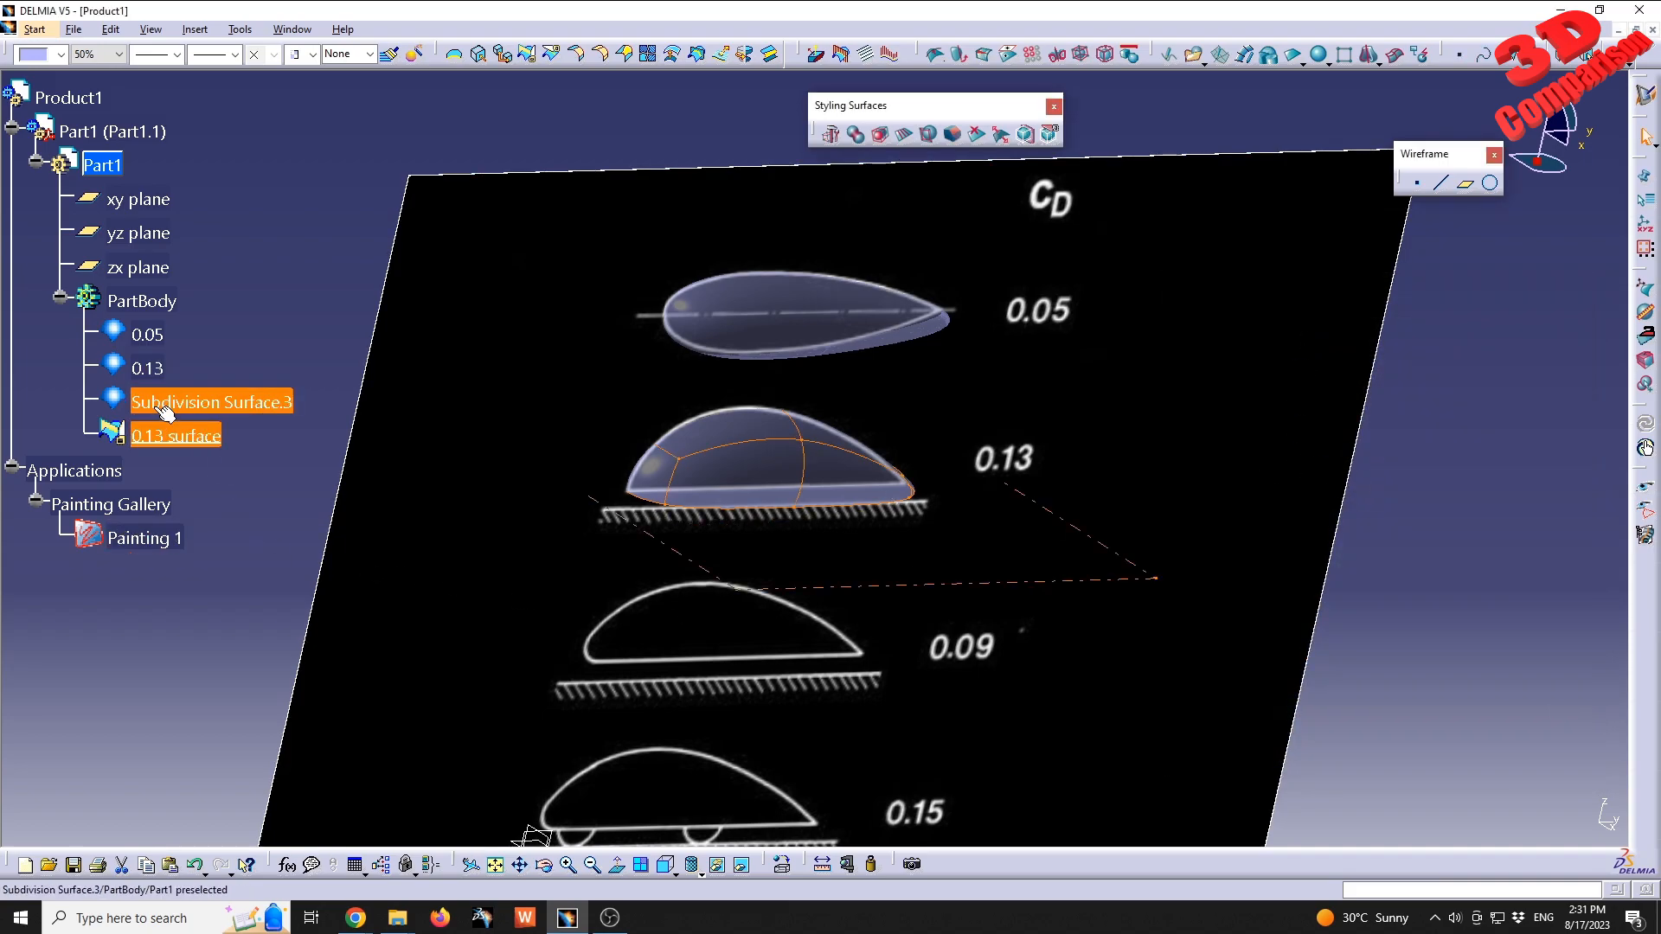
# - Raise the upper nose control points of the 0.13 subdivision surface by about 1038 mm along Z and finish the modification
pyautogui.doubleClick(147, 367)
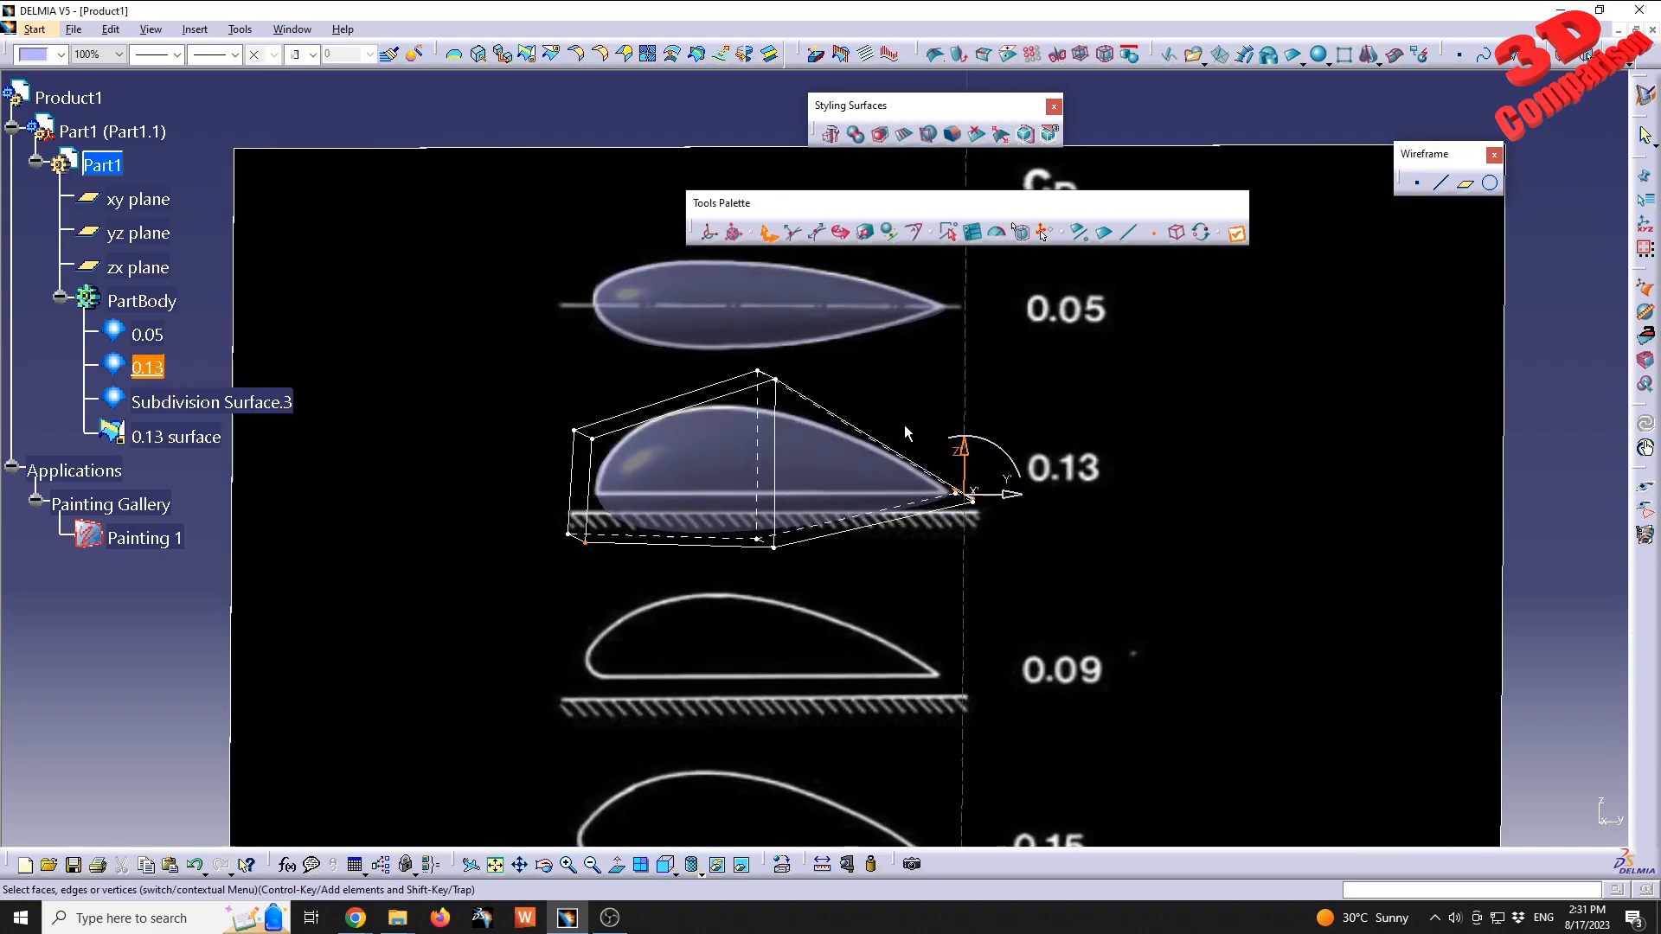
pyautogui.click(1154, 232)
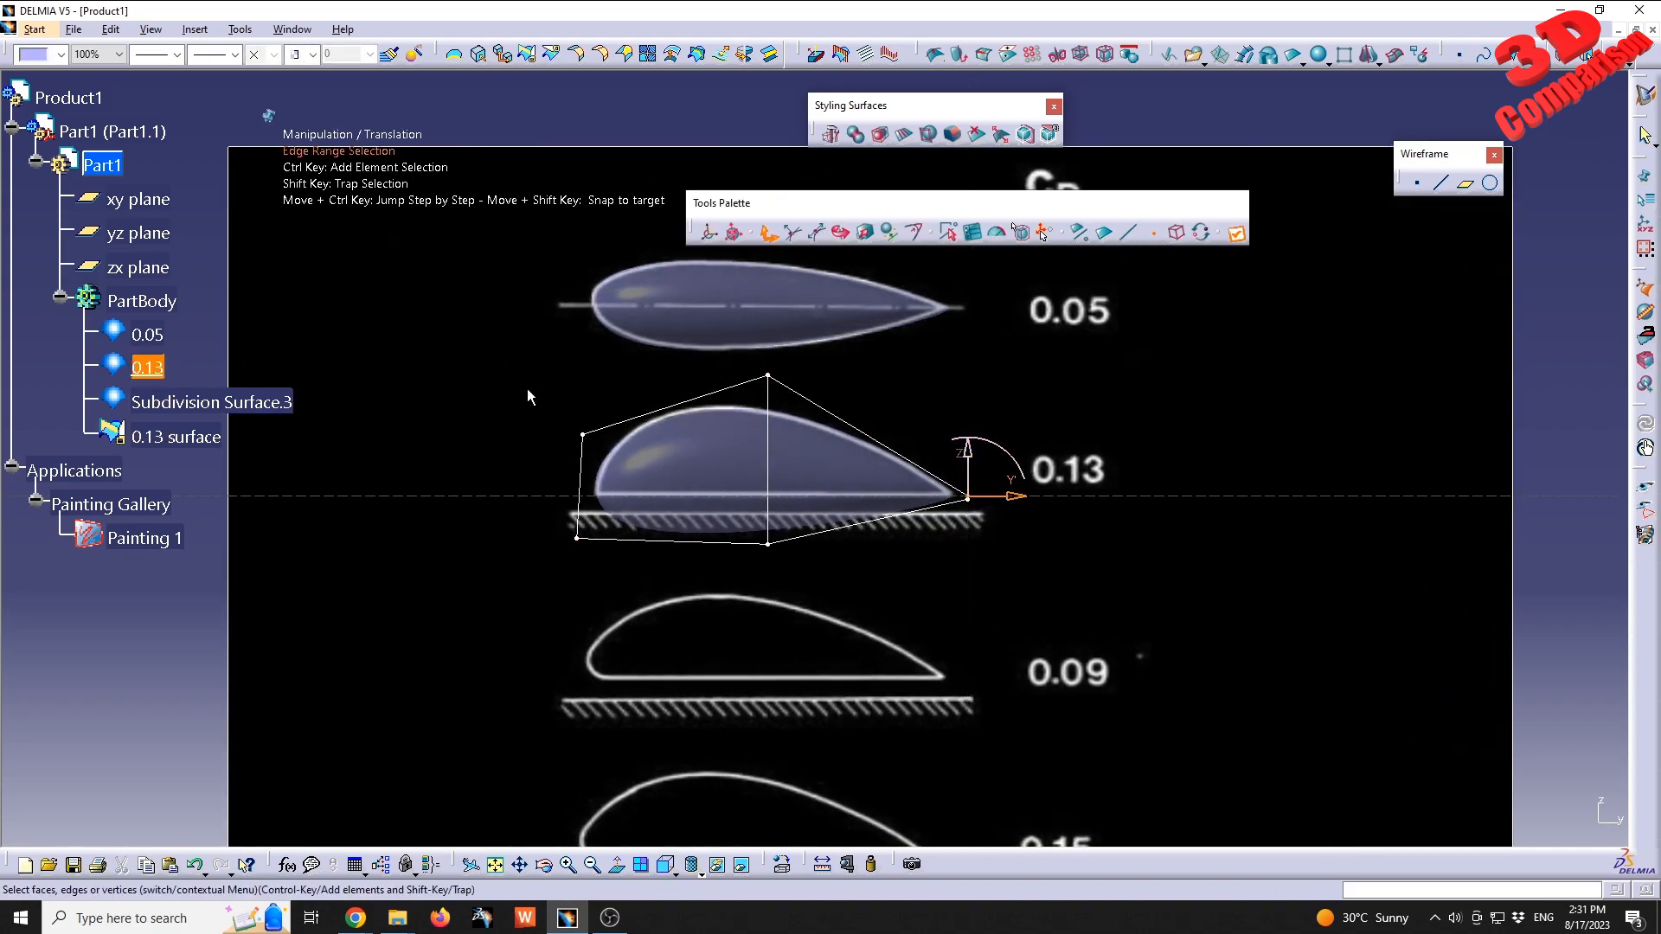
pyautogui.moveTo(491, 386); pyautogui.dragTo(609, 474)
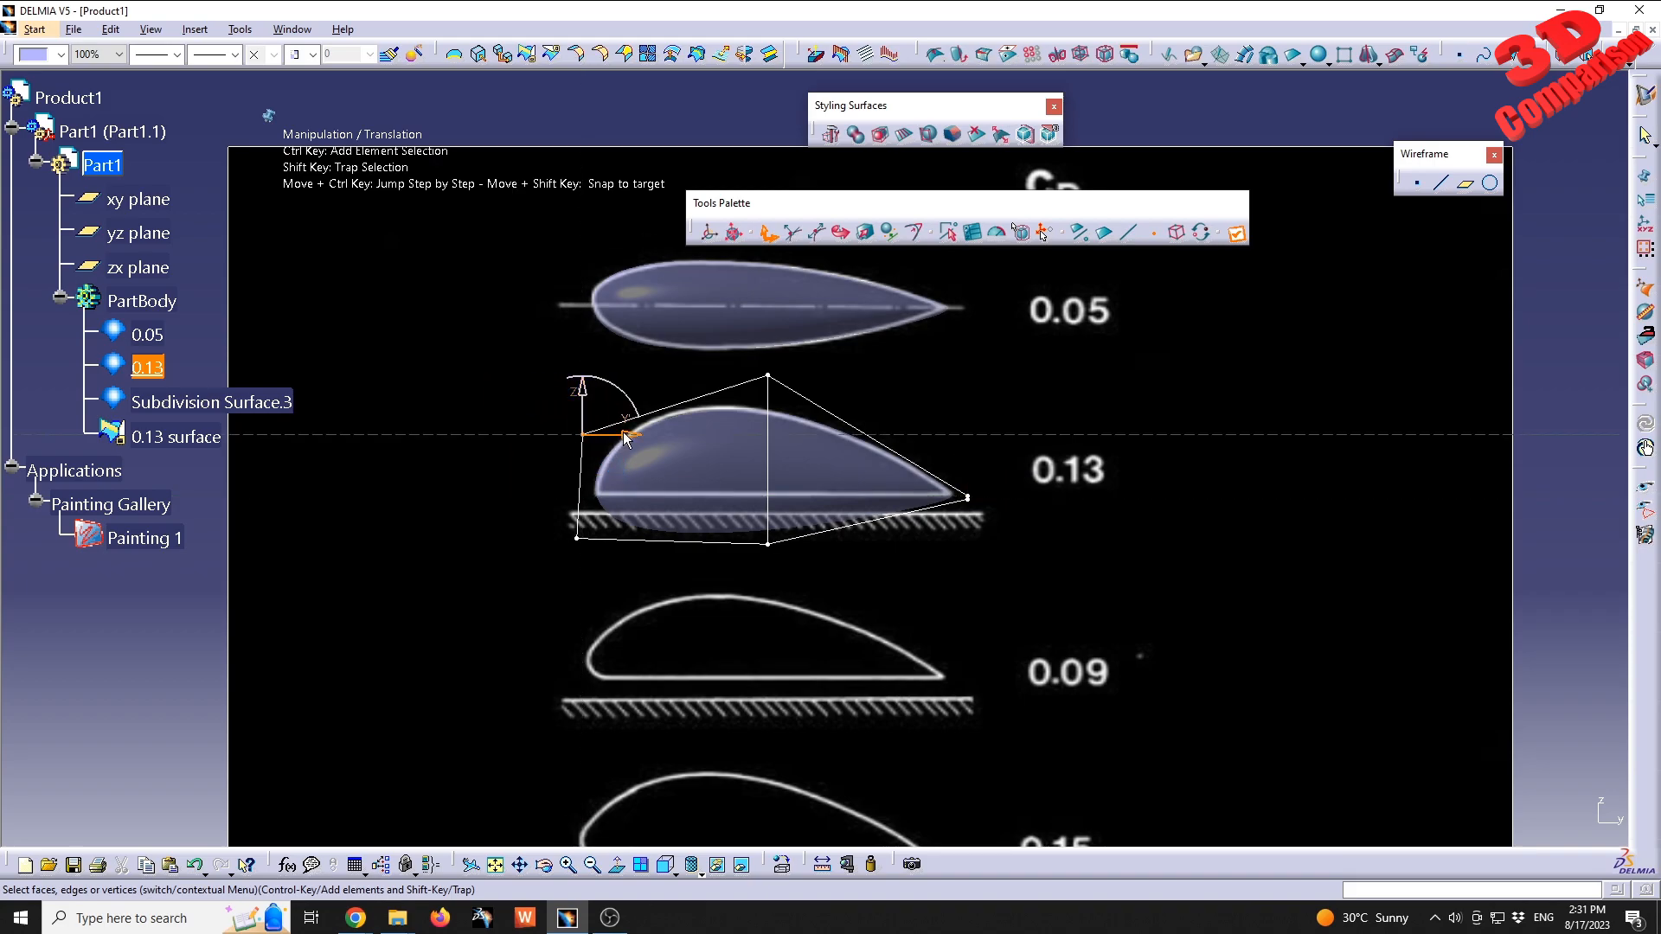
pyautogui.moveTo(580, 400); pyautogui.dragTo(586, 318)
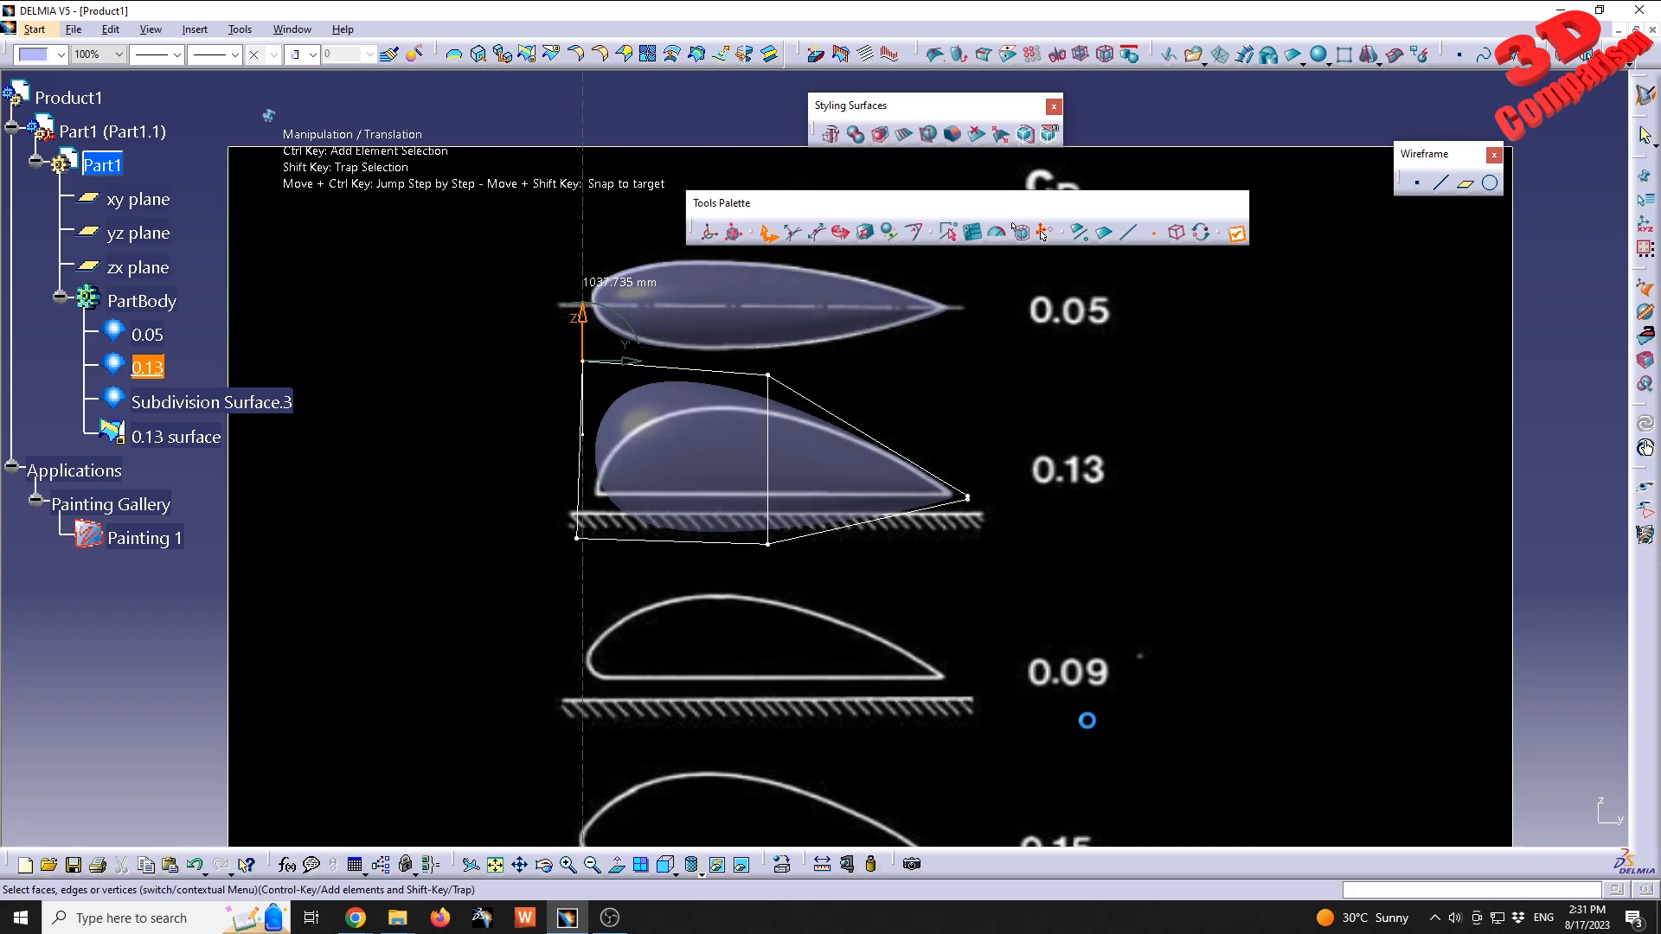
pyautogui.click(928, 134)
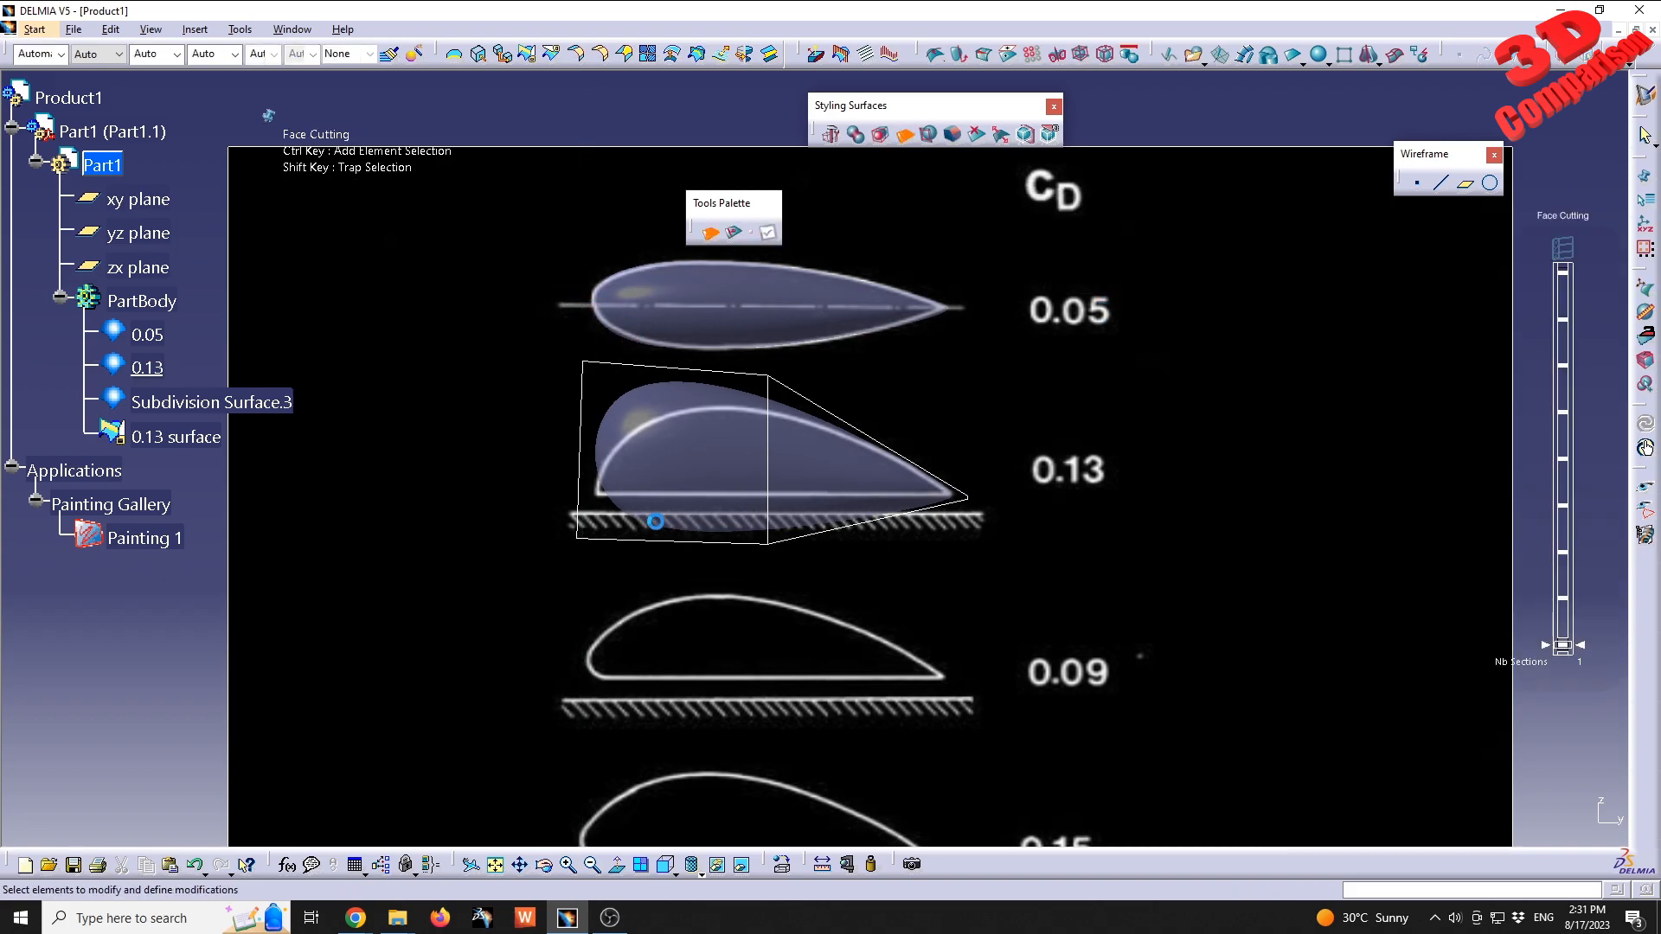
pyautogui.press('Escape')
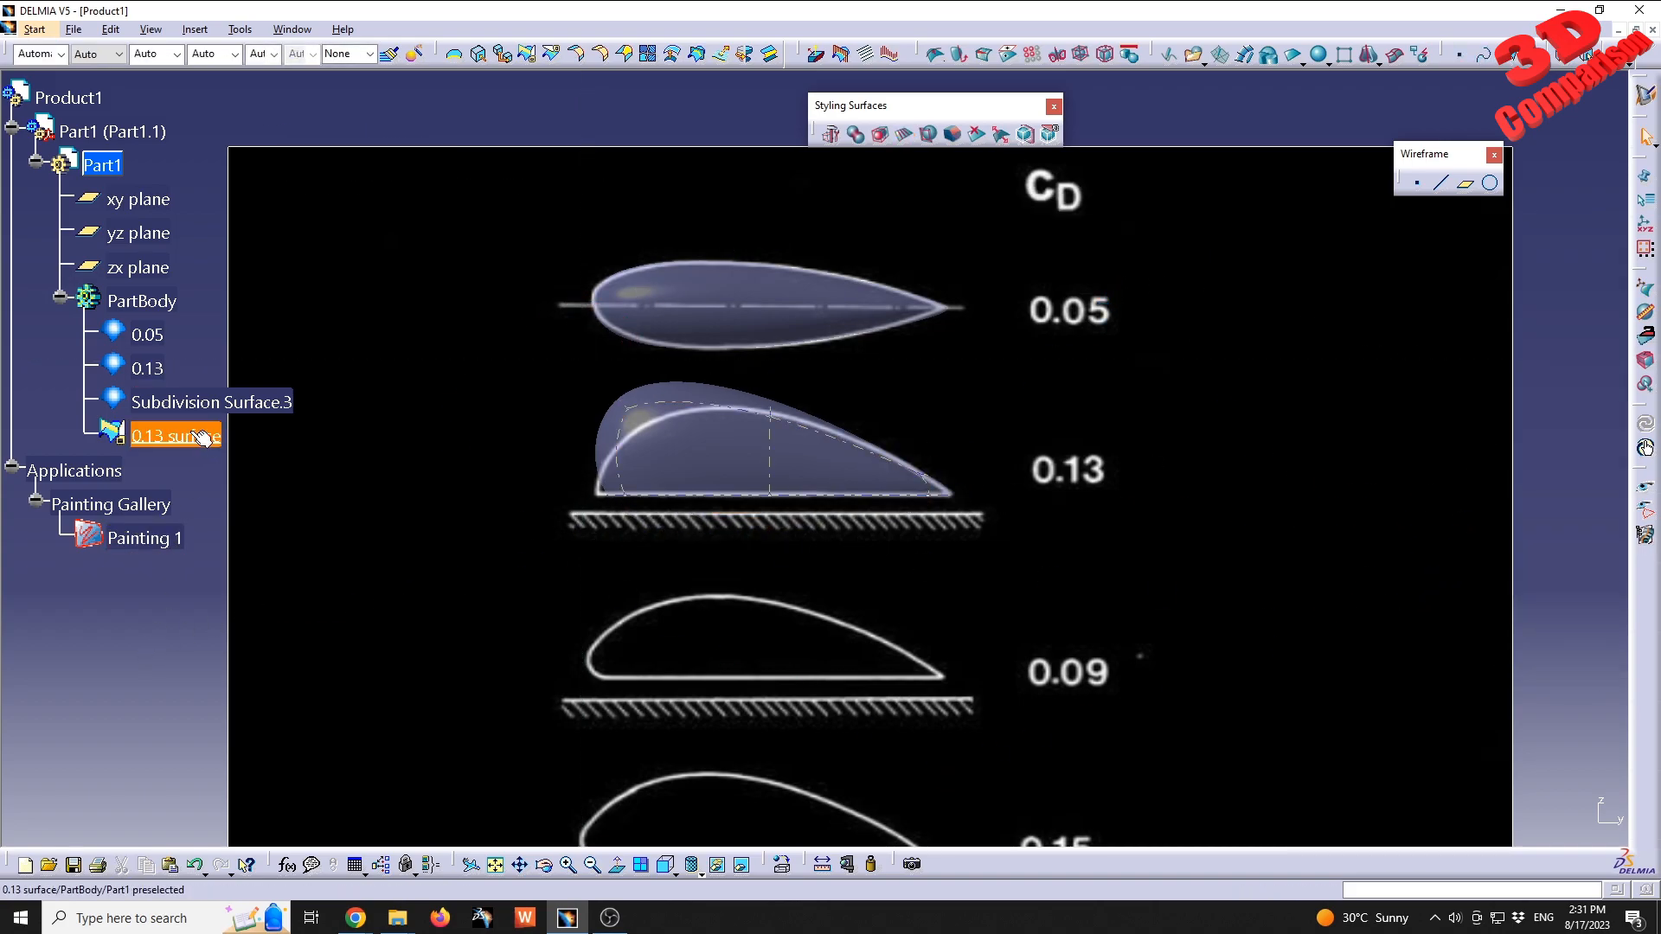
# - Review the trim definition of the 0.13 surface against the edited body and undo the raised nose points
pyautogui.click(173, 435)
pyautogui.rightClick(192, 433)
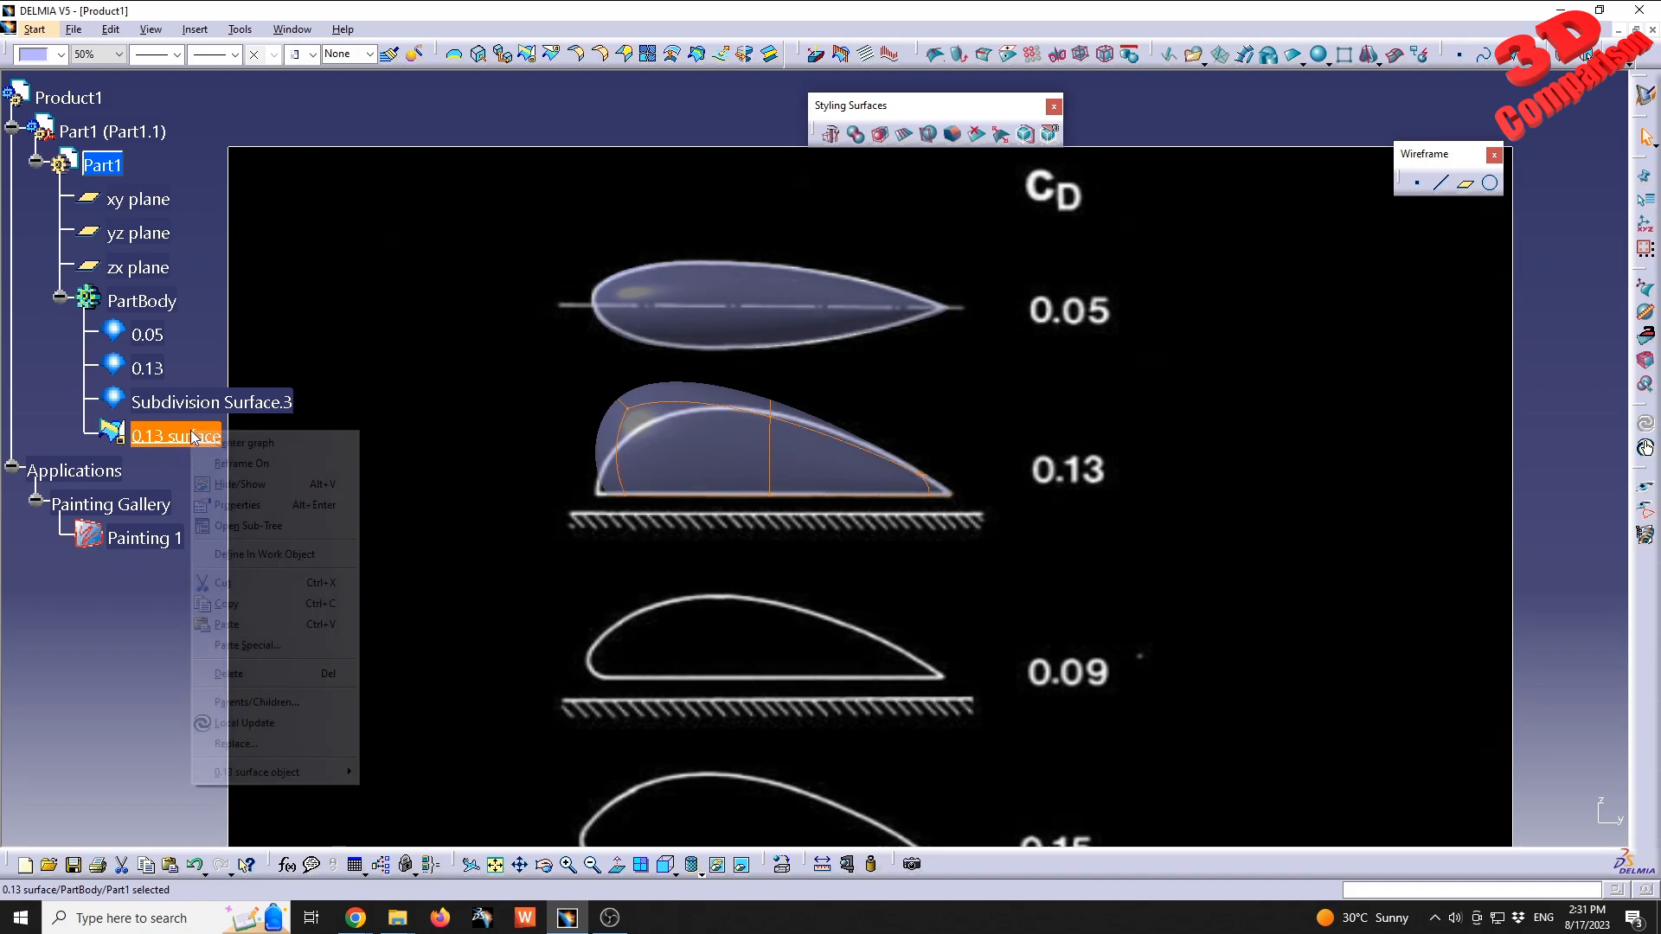
pyautogui.click(269, 554)
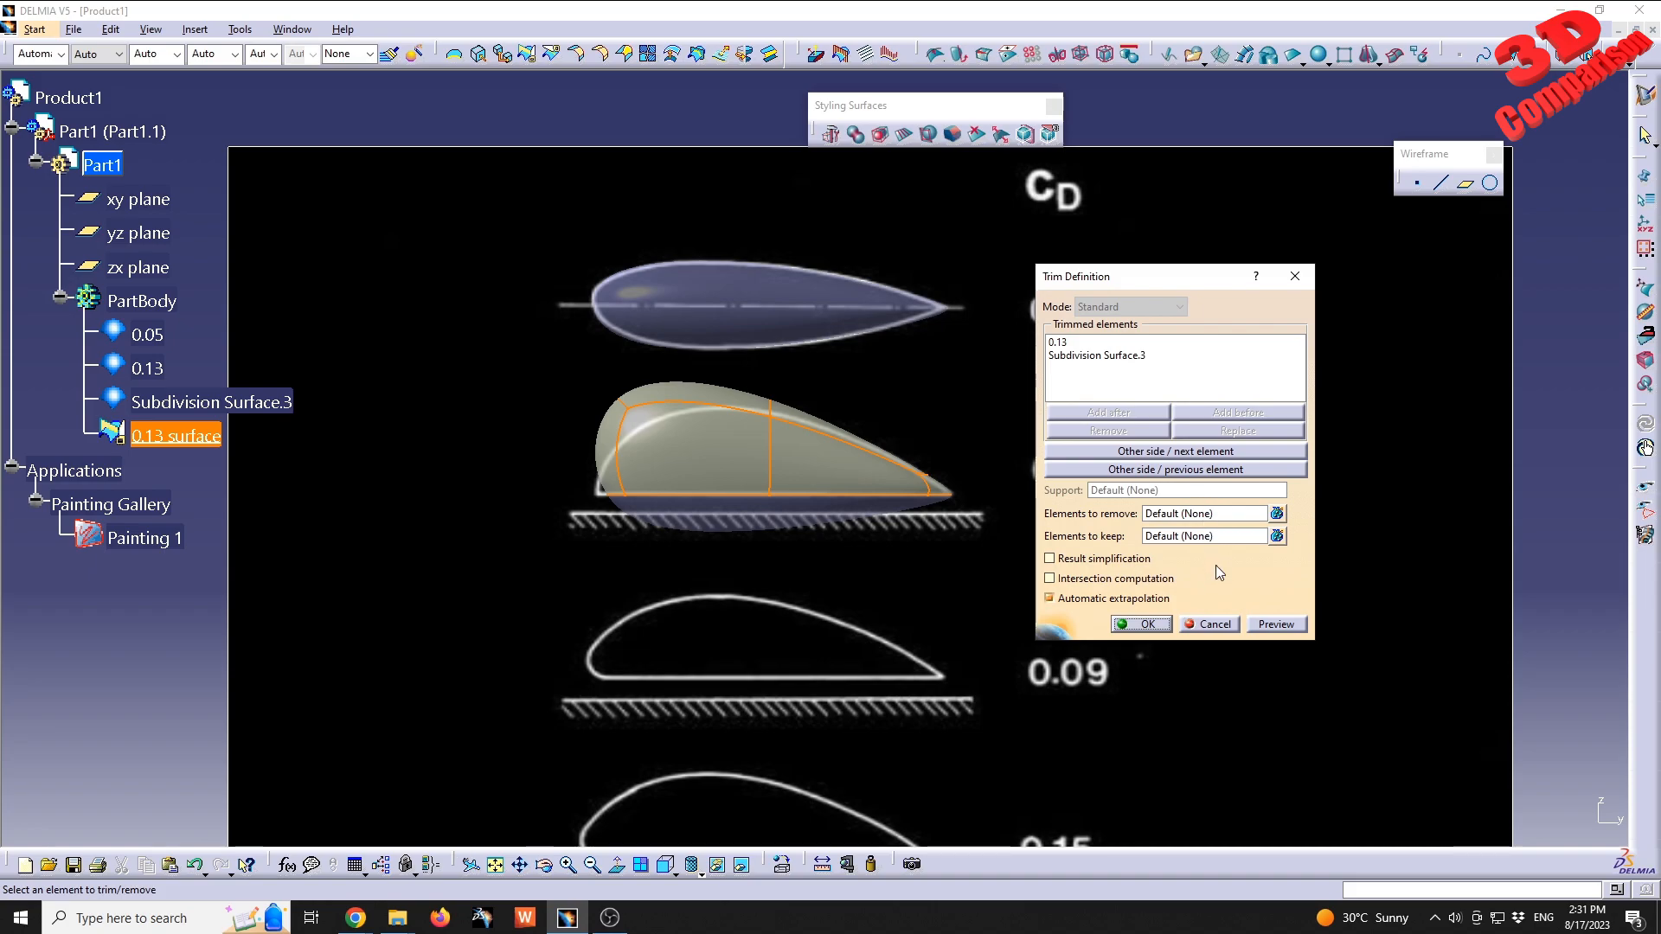
pyautogui.click(1146, 624)
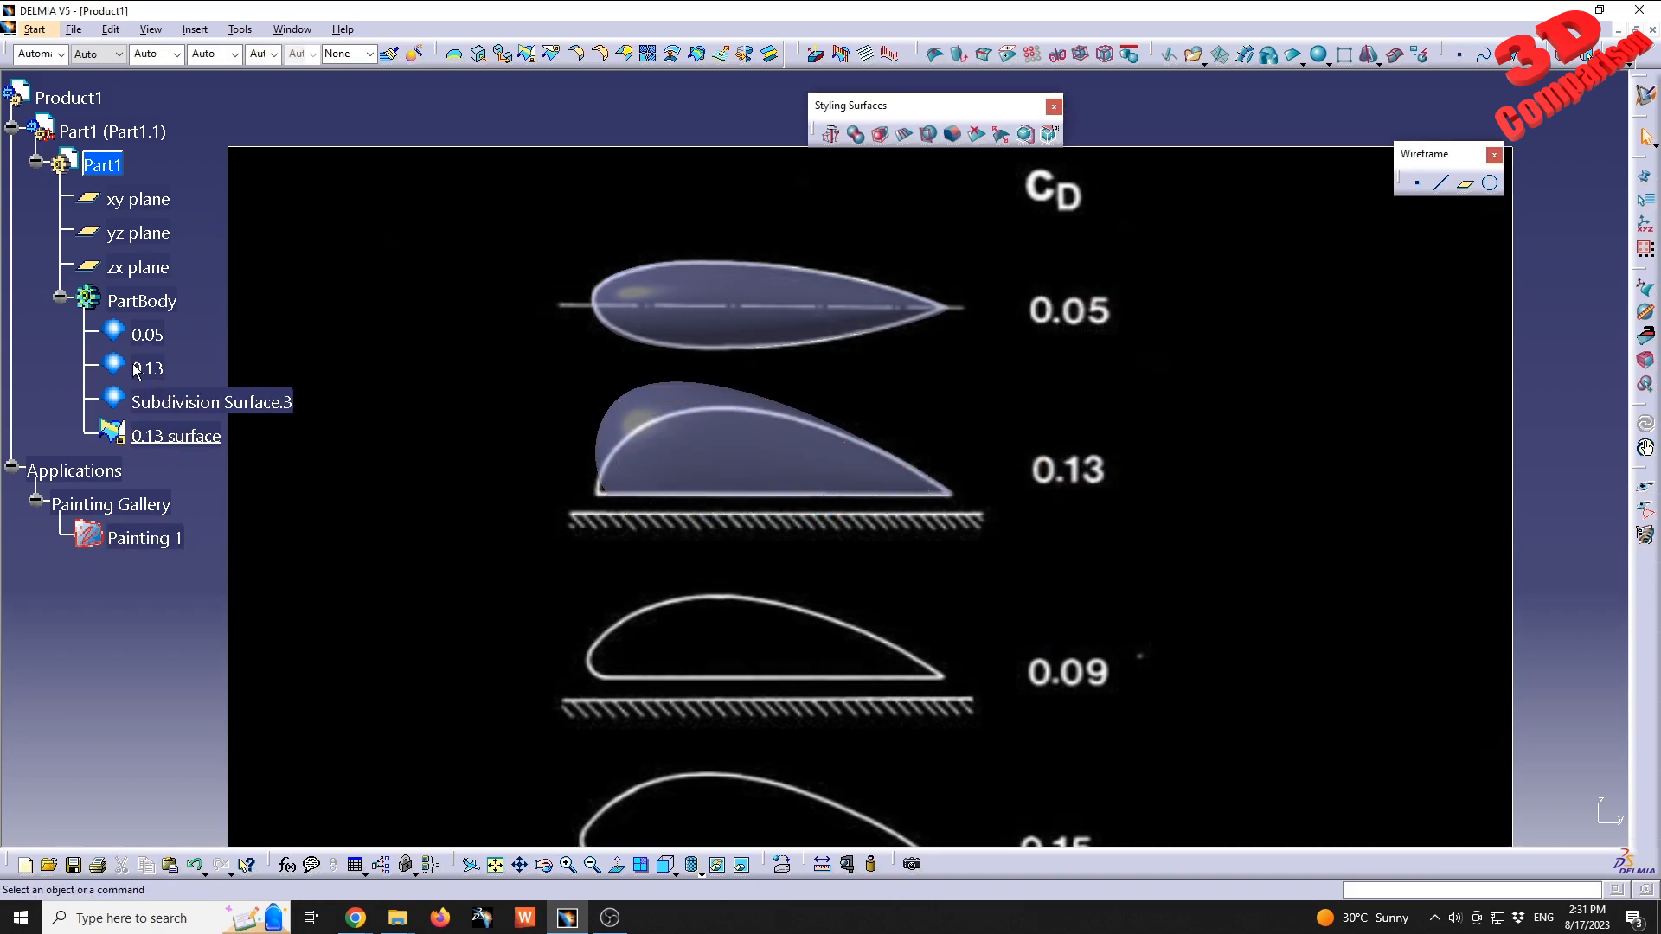
pyautogui.doubleClick(176, 436)
pyautogui.moveTo(796, 519)
pyautogui.mouseDown(button='middle')
pyautogui.moveTo(805, 550)
pyautogui.moveTo(771, 496)
pyautogui.mouseUp(button='middle')
pyautogui.press('Escape')
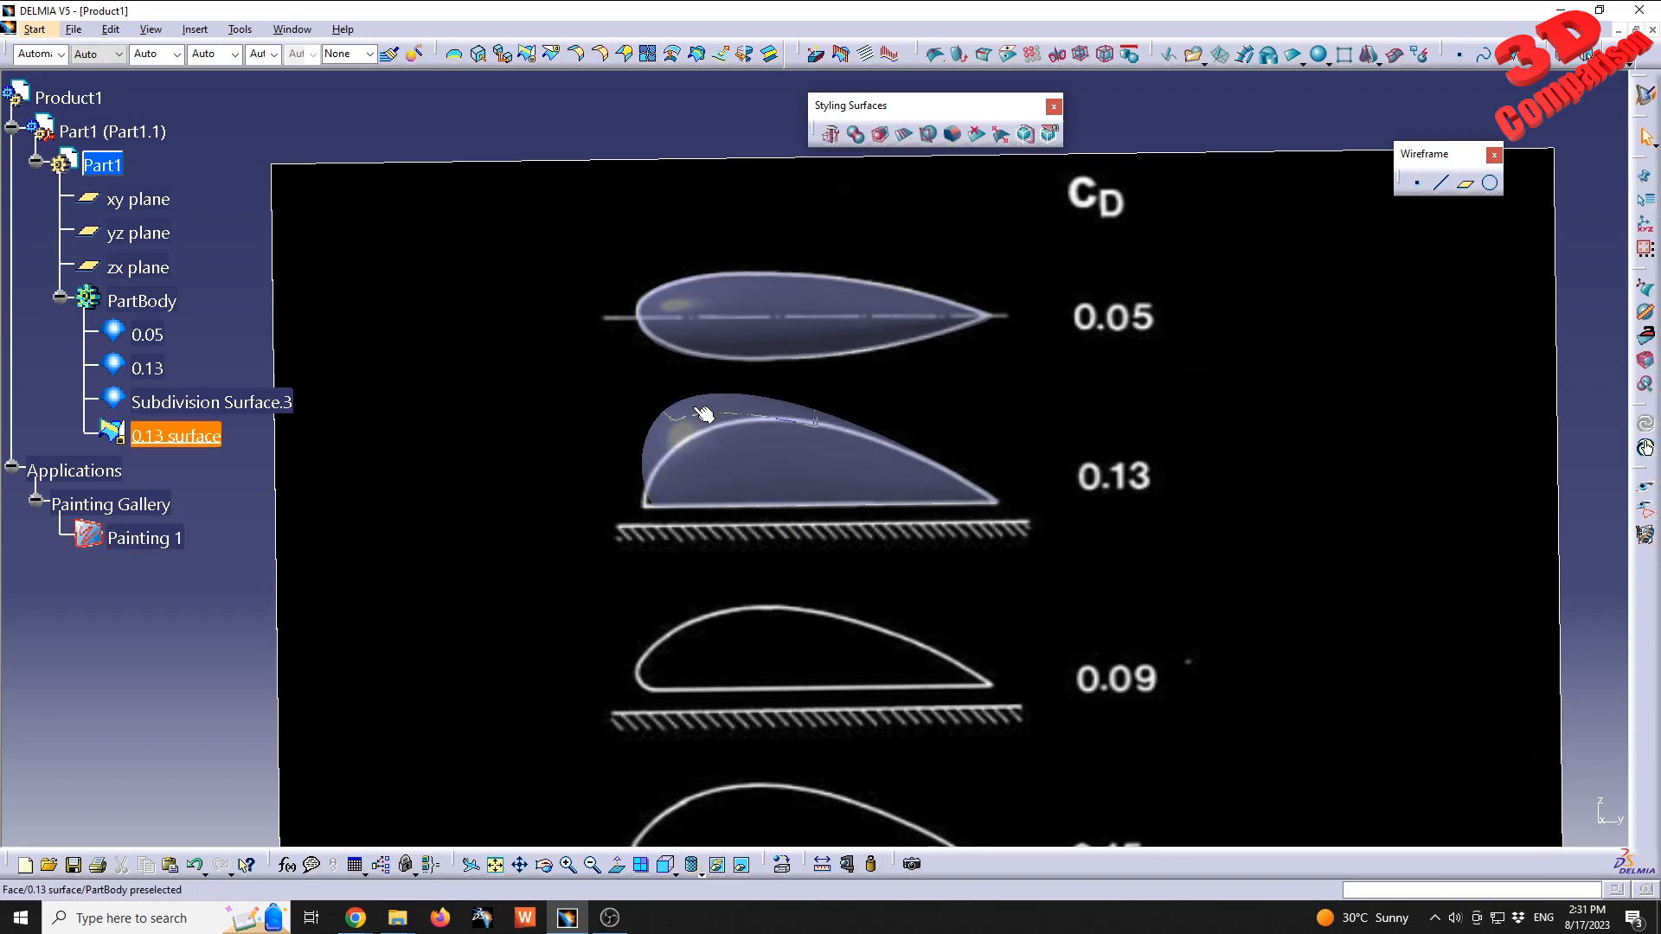
pyautogui.click(198, 867)
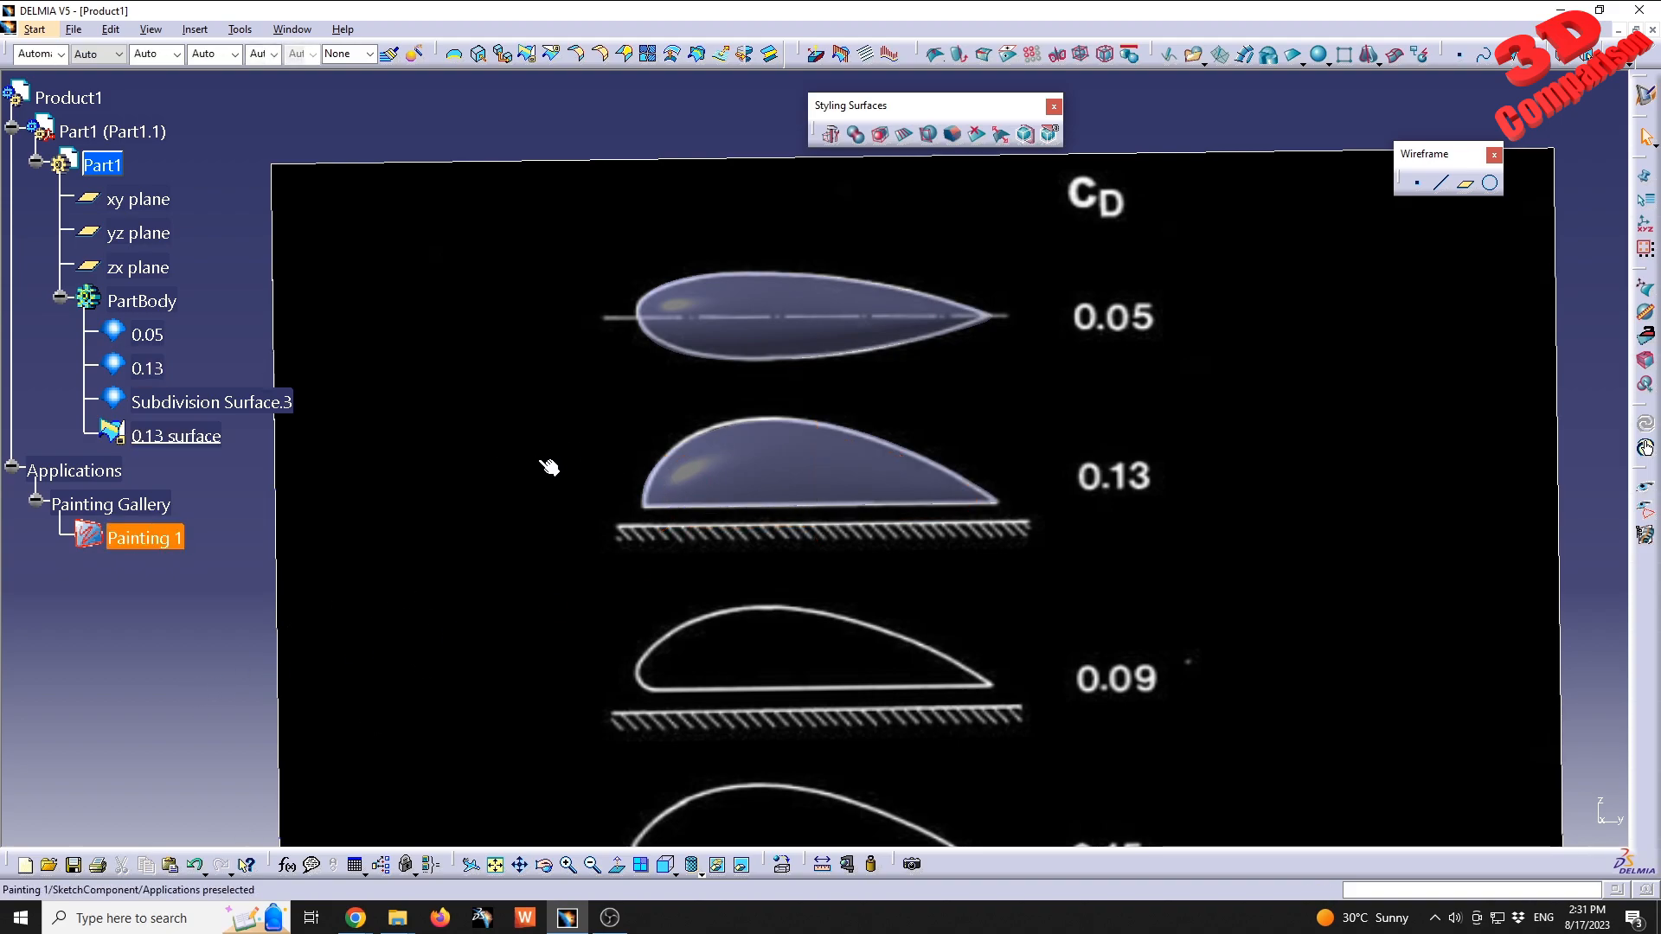
pyautogui.click(196, 29)
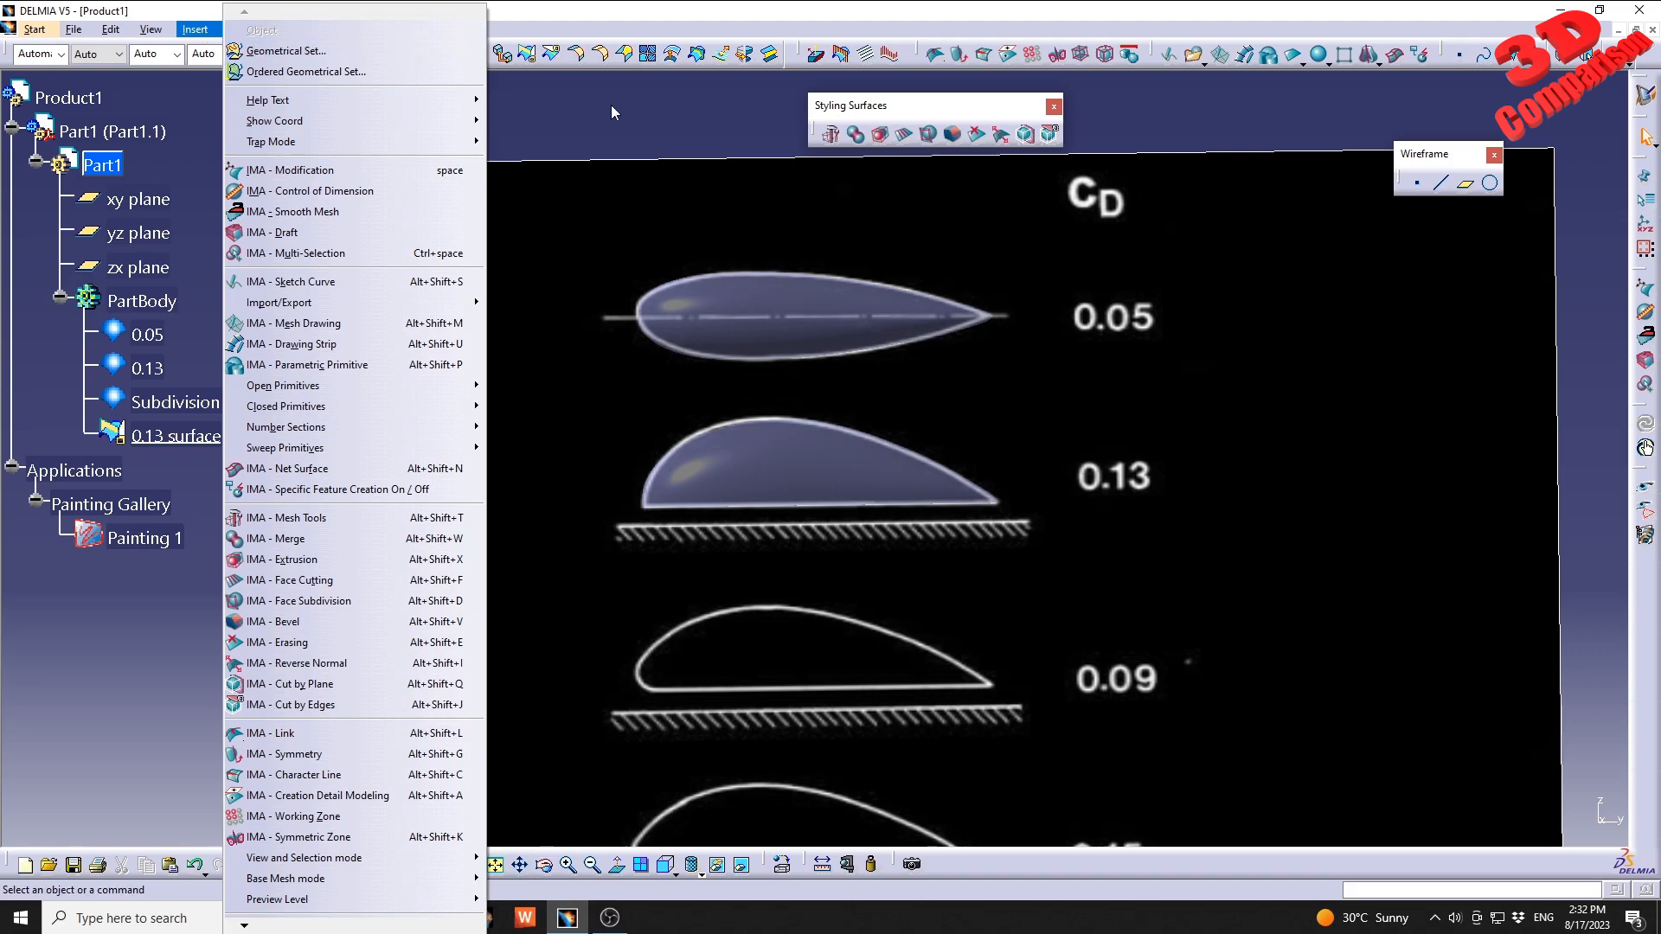
pyautogui.click(636, 119)
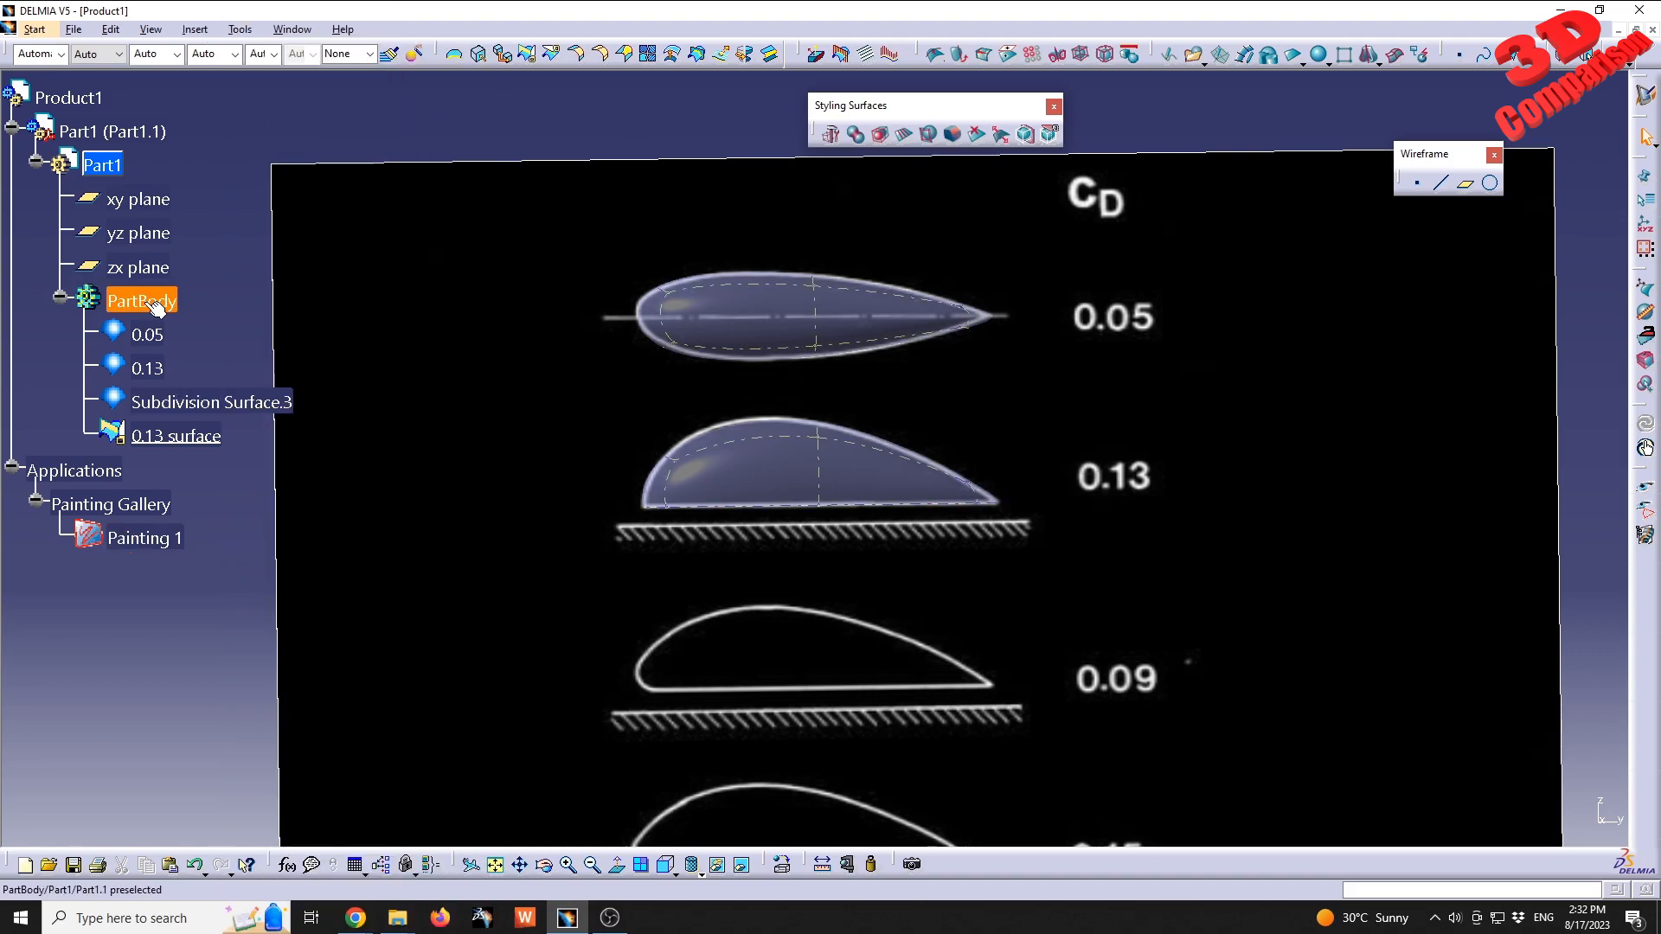
pyautogui.click(111, 166)
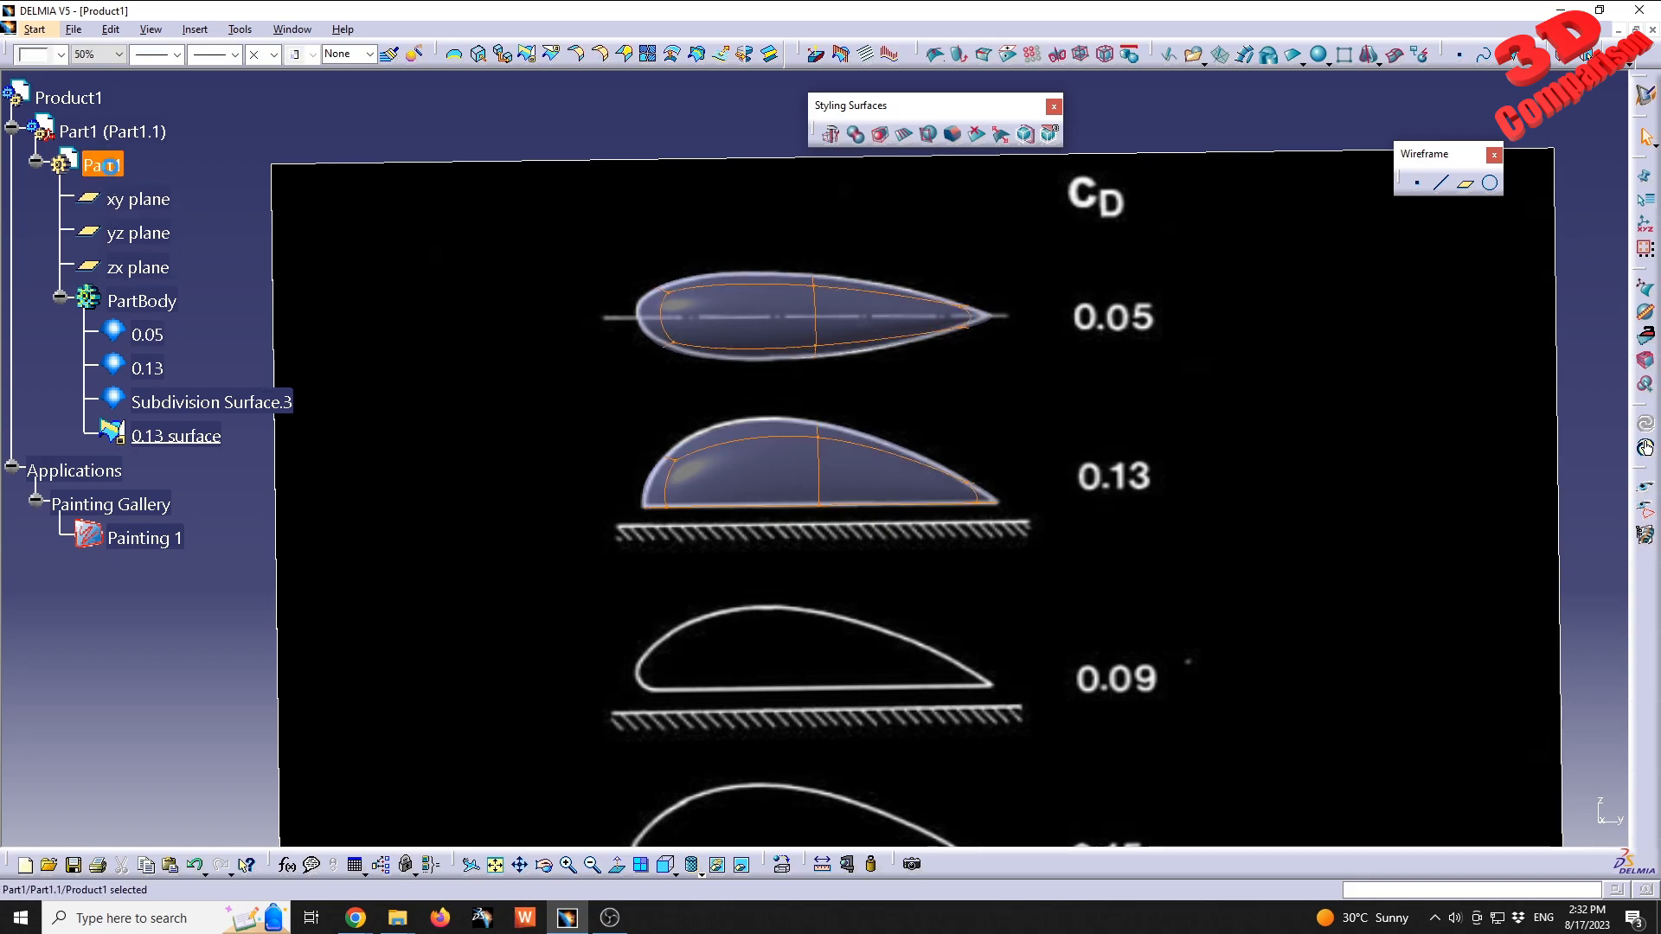
pyautogui.doubleClick(48, 39)
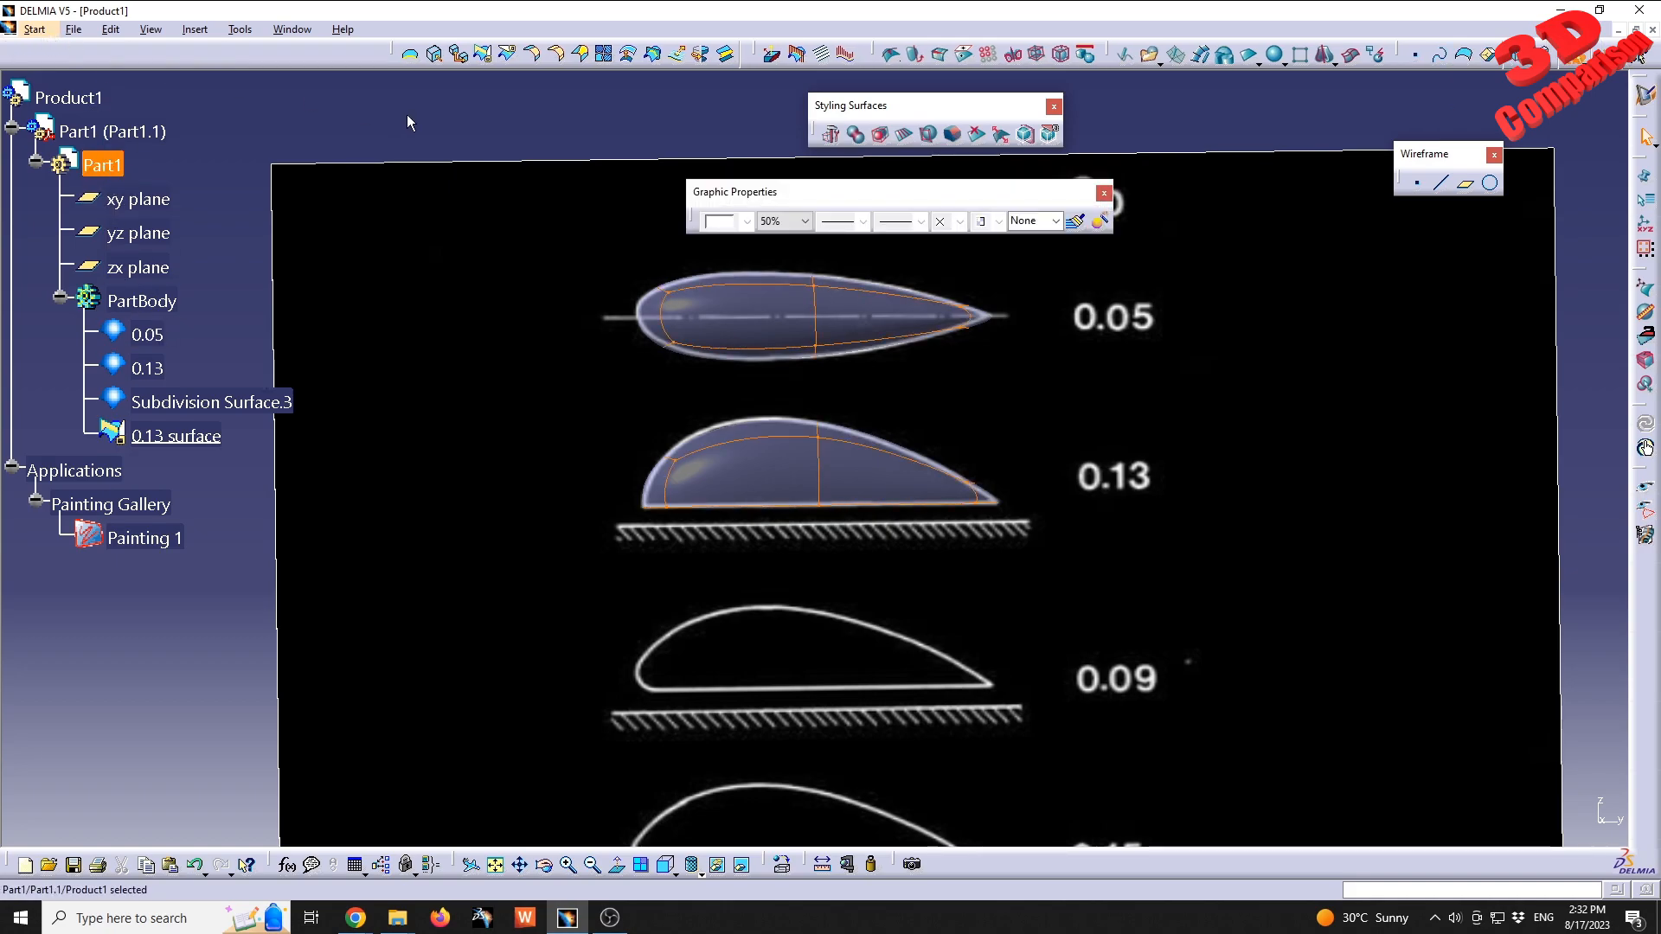
pyautogui.moveTo(115, 57); pyautogui.dragTo(130, 59)
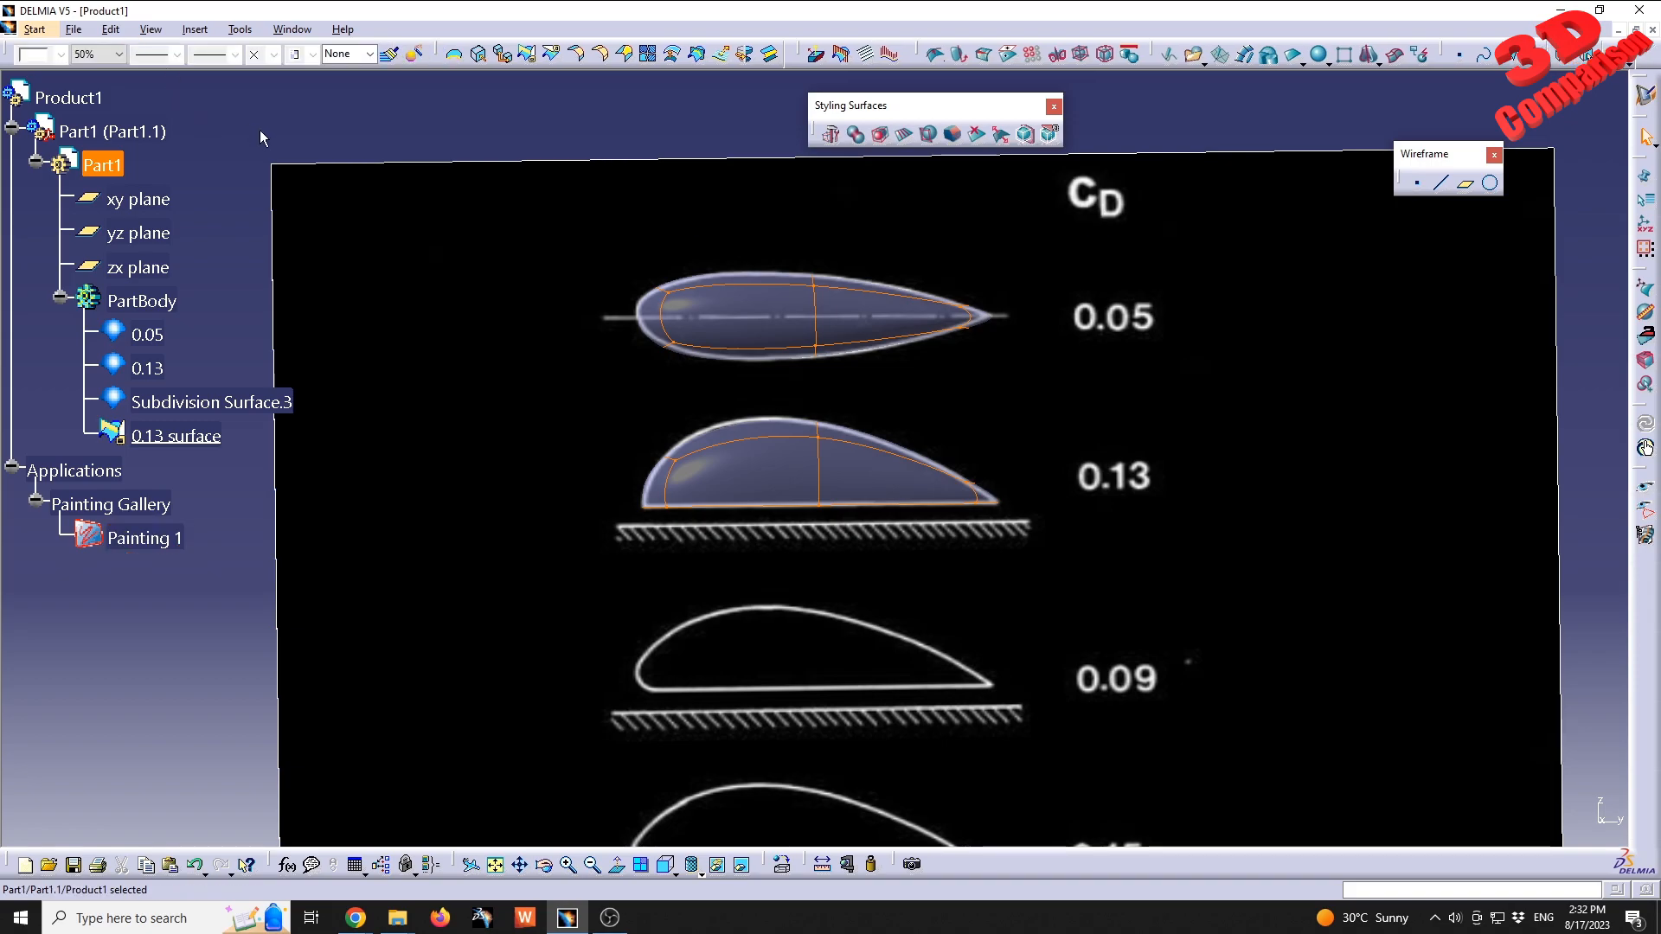
# - Switch to the Part Design workbench and insert a new body into Part1
pyautogui.click(34, 28)
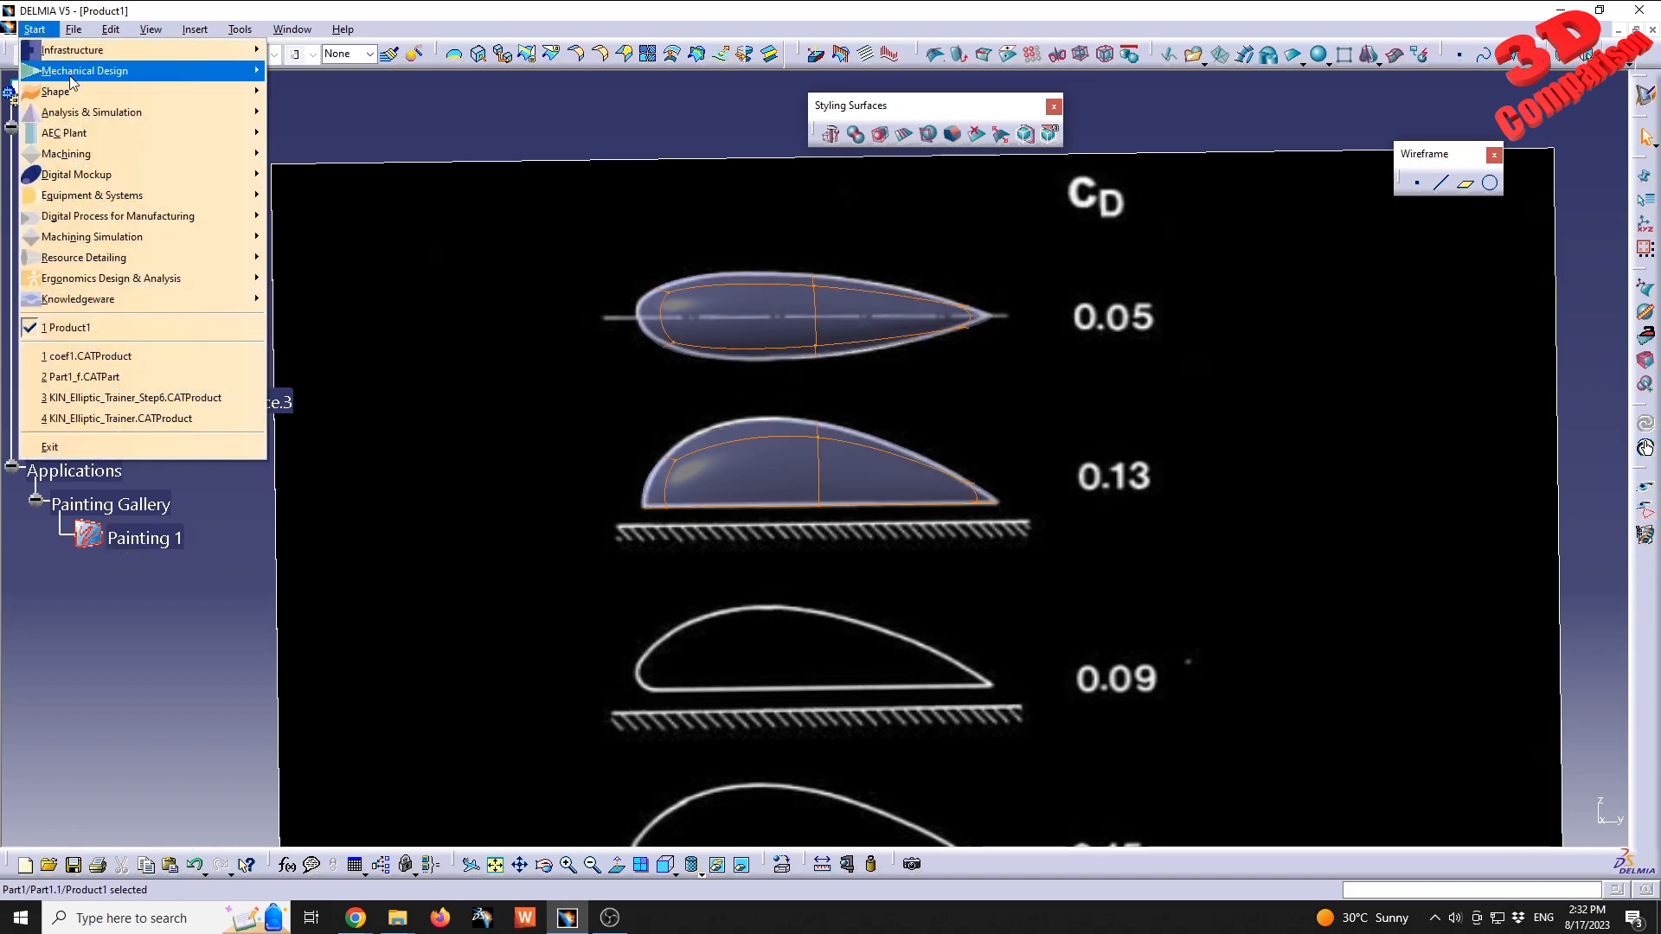
pyautogui.moveTo(130, 69)
pyautogui.click(316, 71)
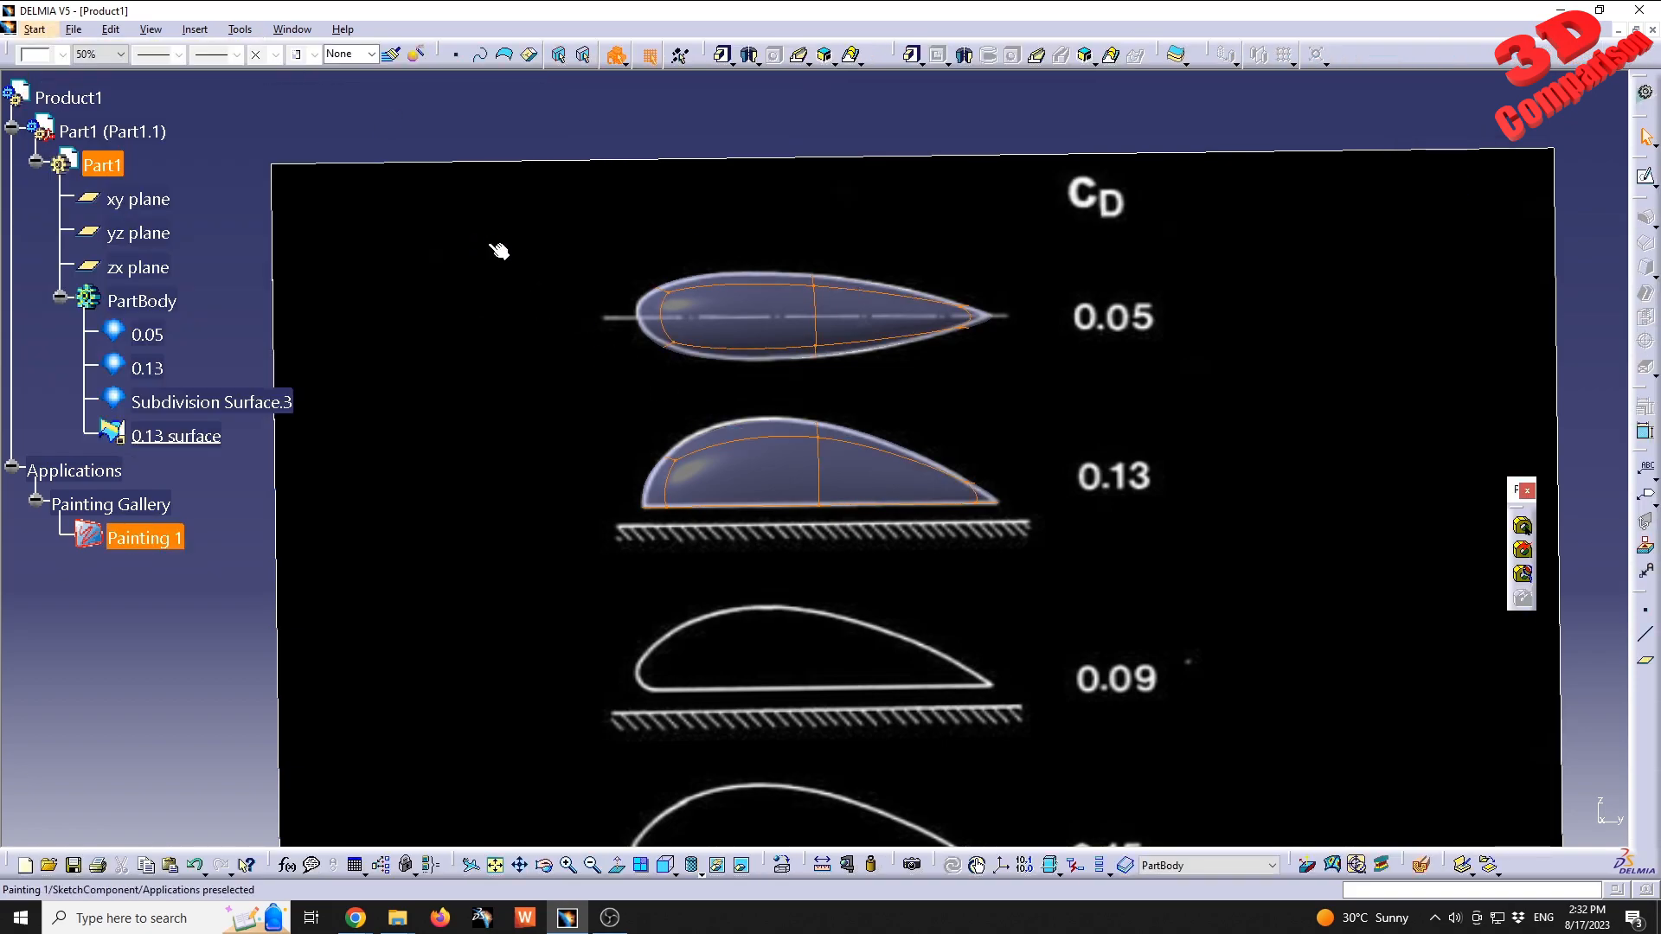
pyautogui.click(194, 29)
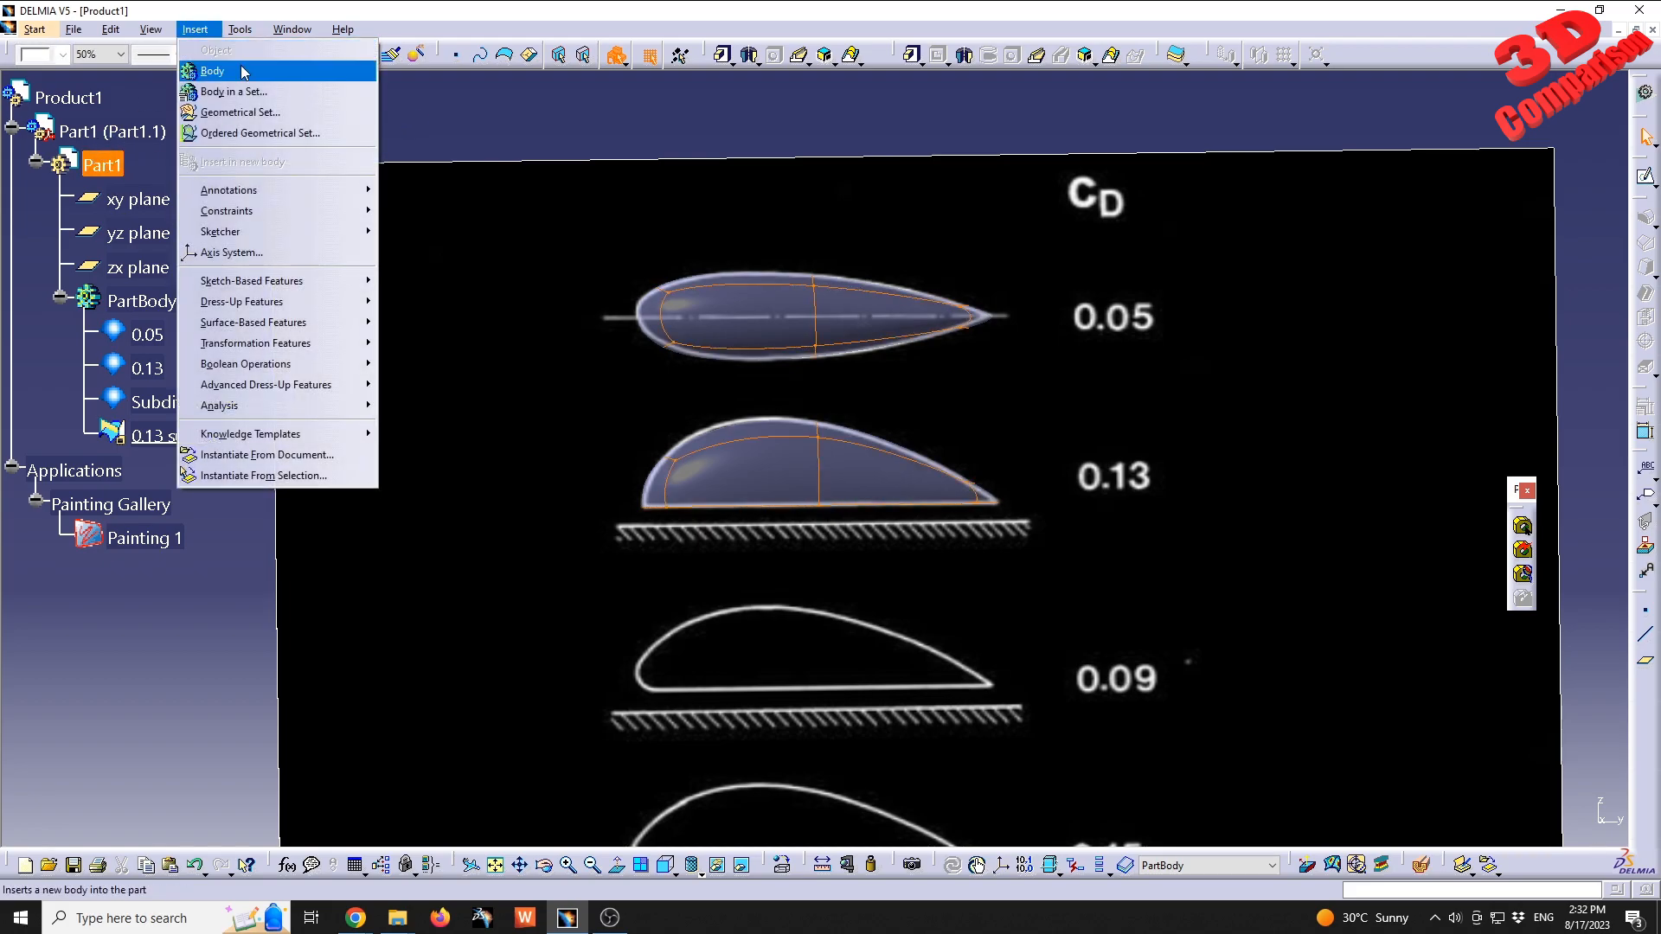
pyautogui.click(248, 72)
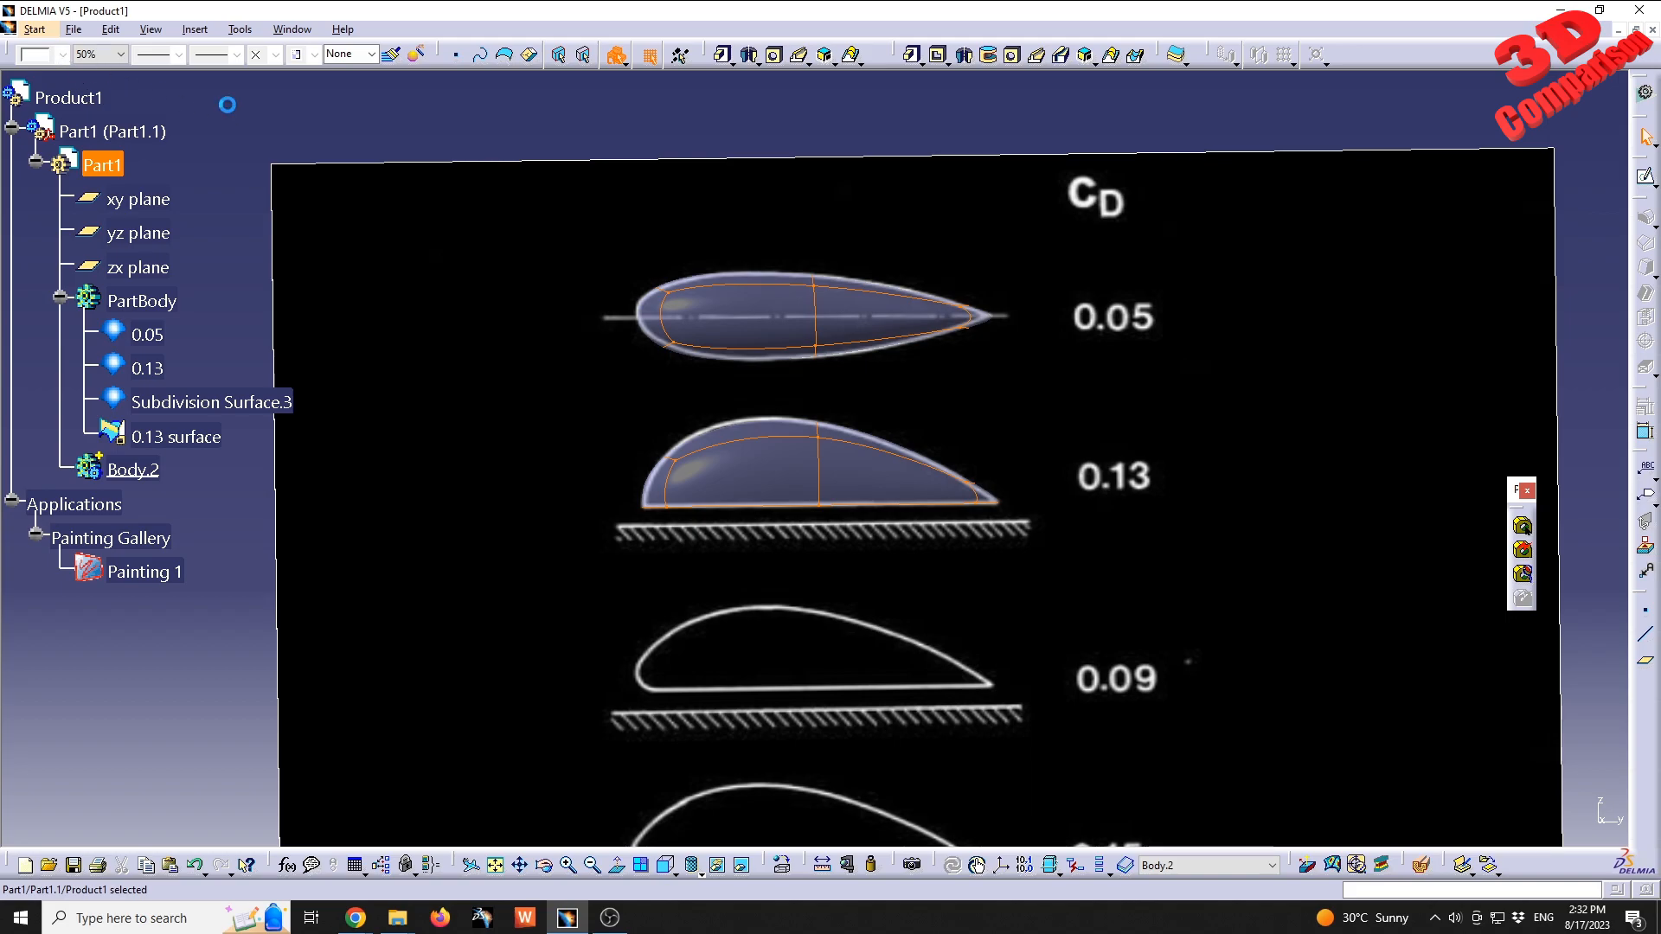
# - Return to the Imagine & Shape workbench
pyautogui.click(35, 29)
pyautogui.moveTo(122, 93)
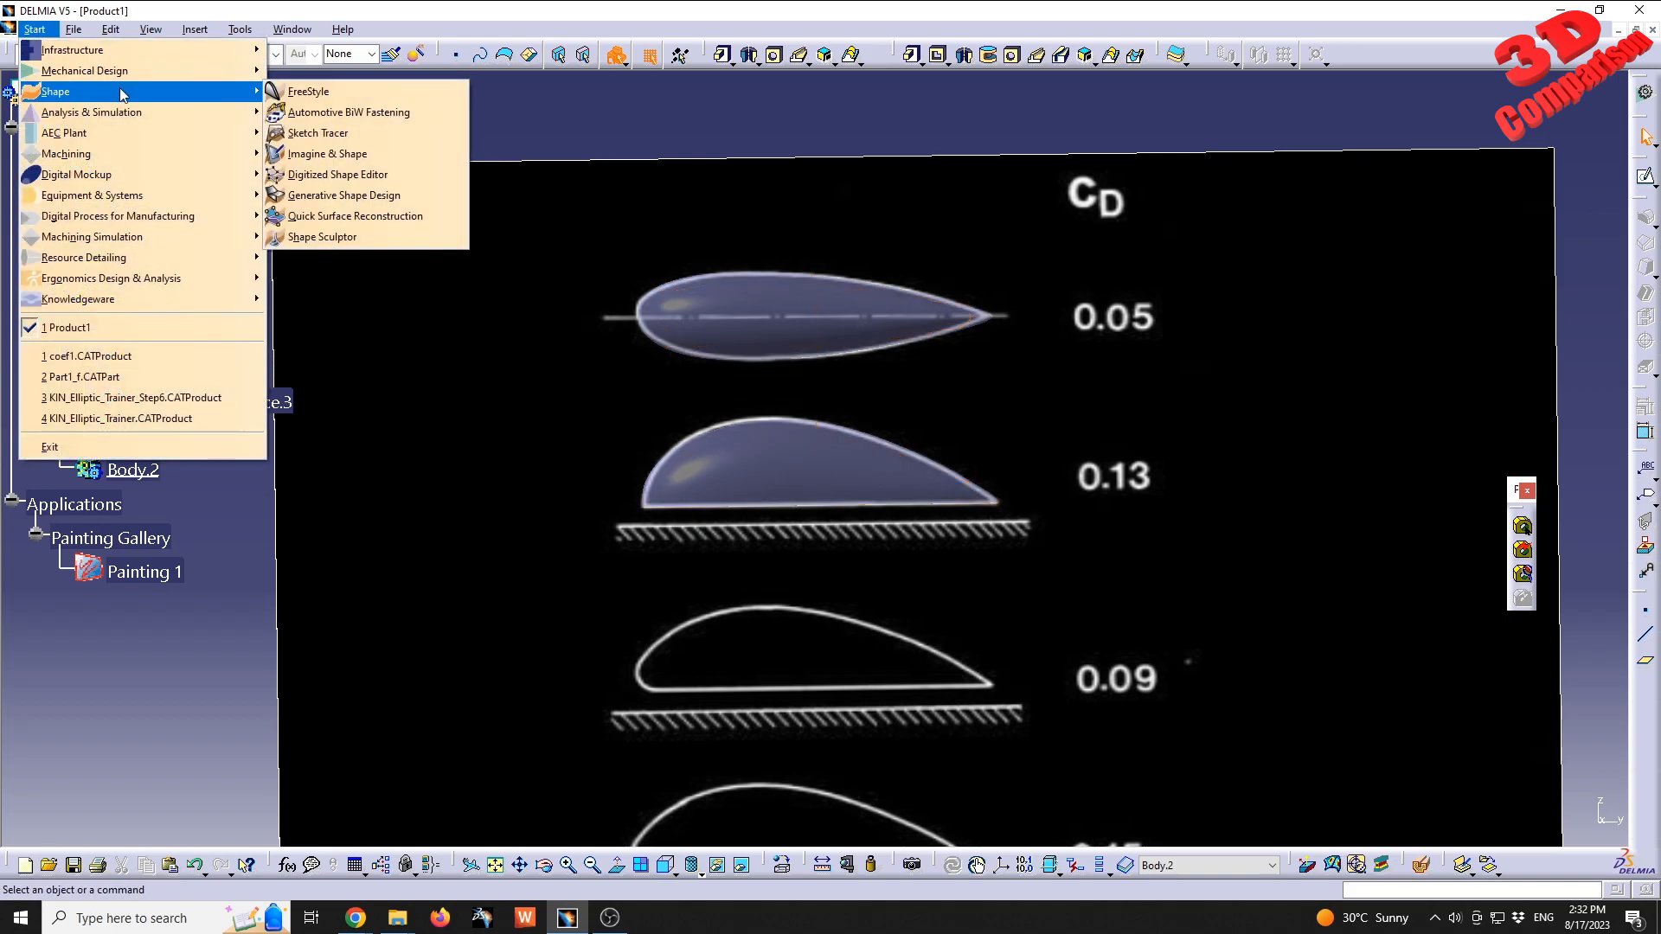
pyautogui.click(327, 153)
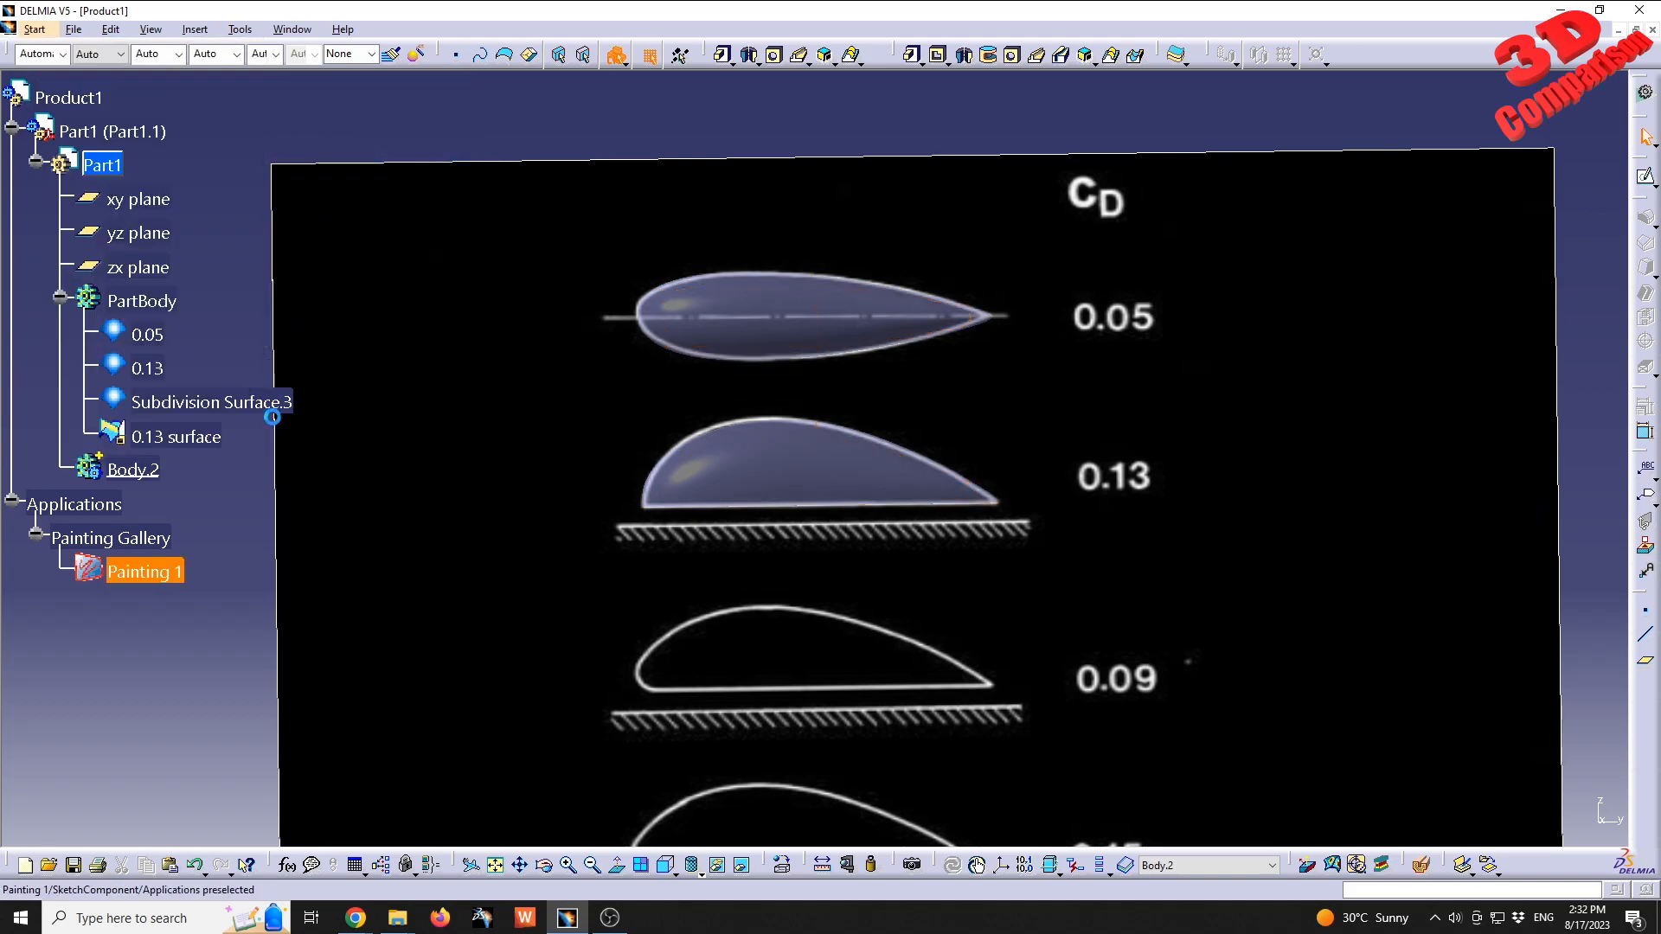
# - Rename Body.2 as 0.09
pyautogui.click(136, 472)
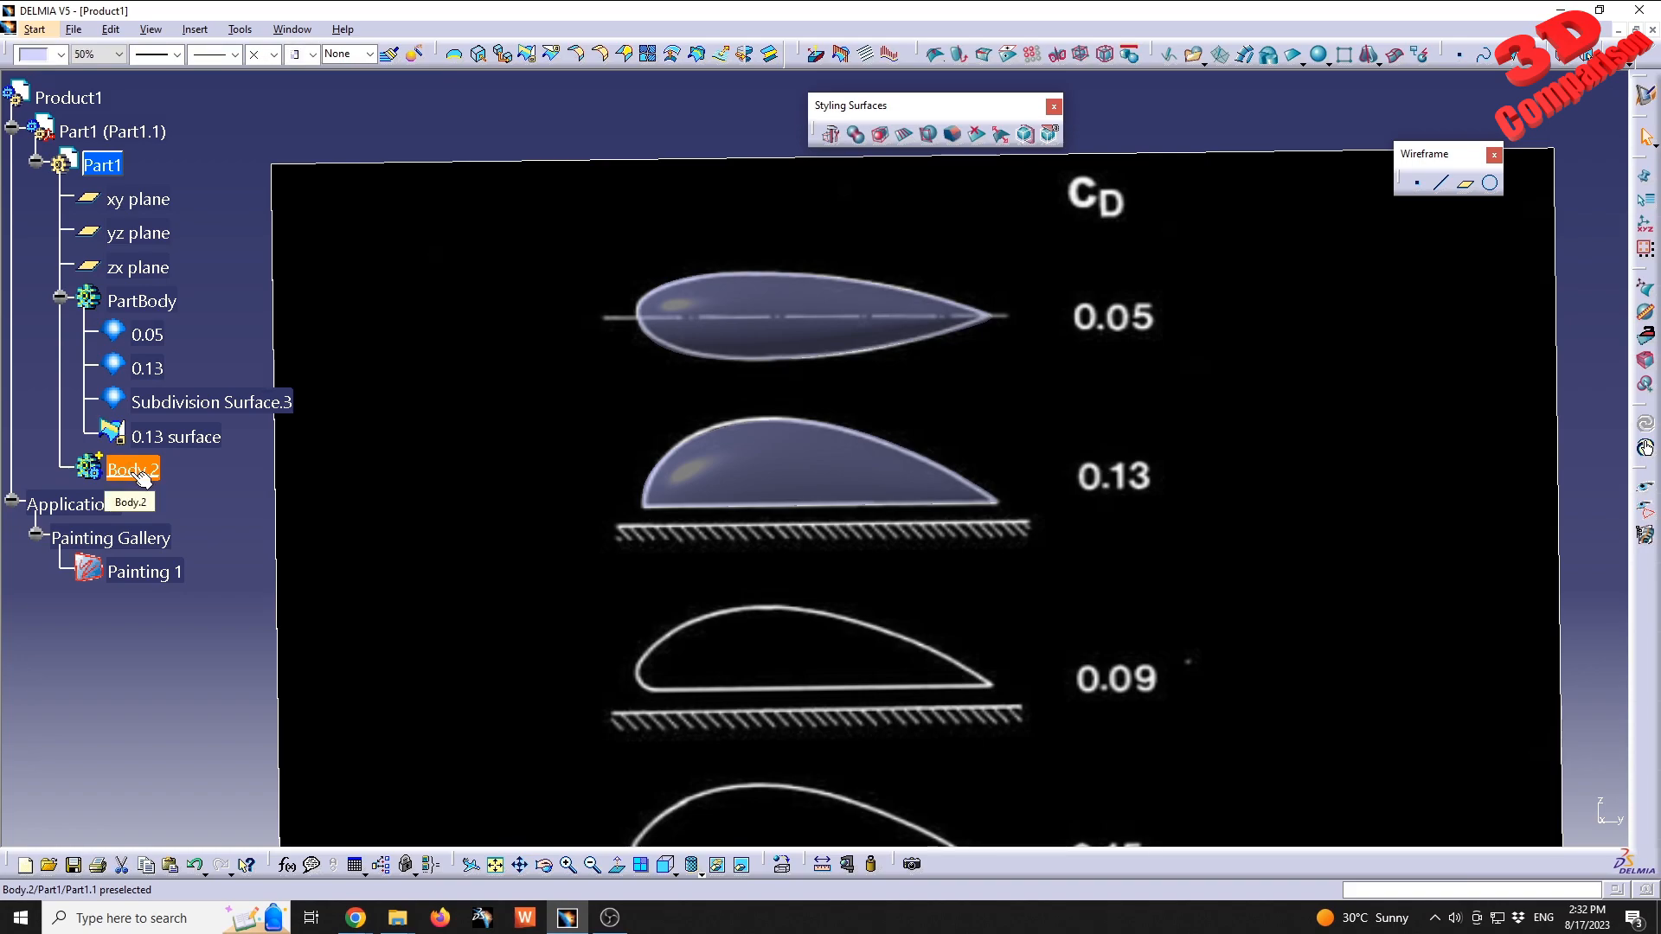
pyautogui.rightClick(137, 474)
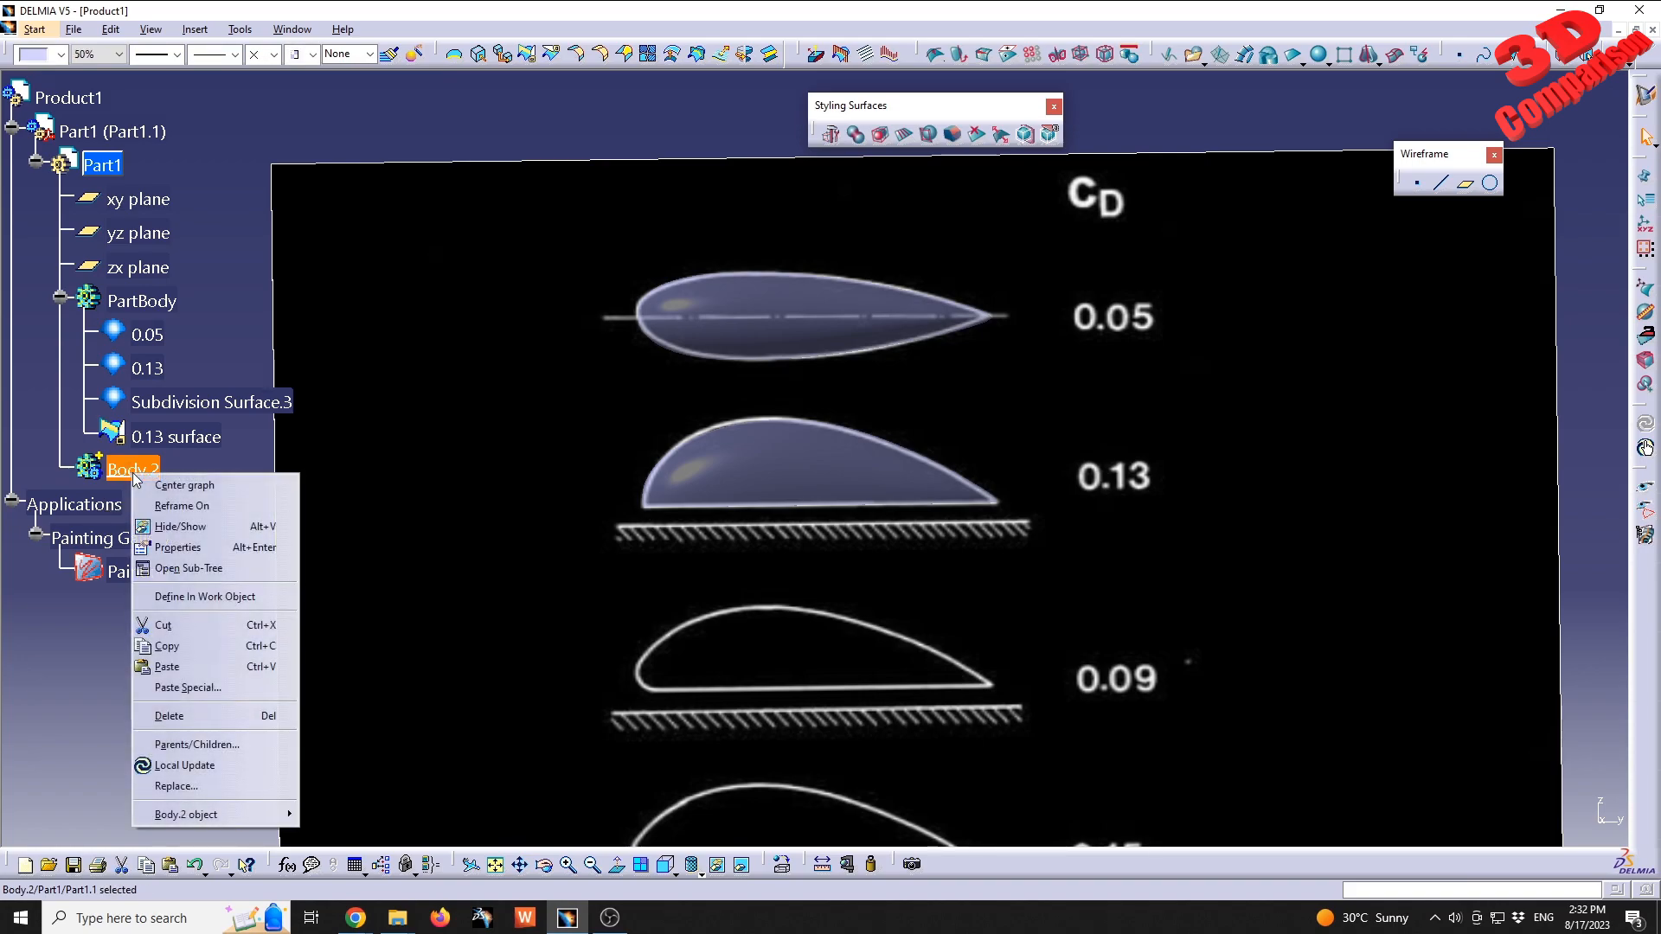
pyautogui.click(200, 548)
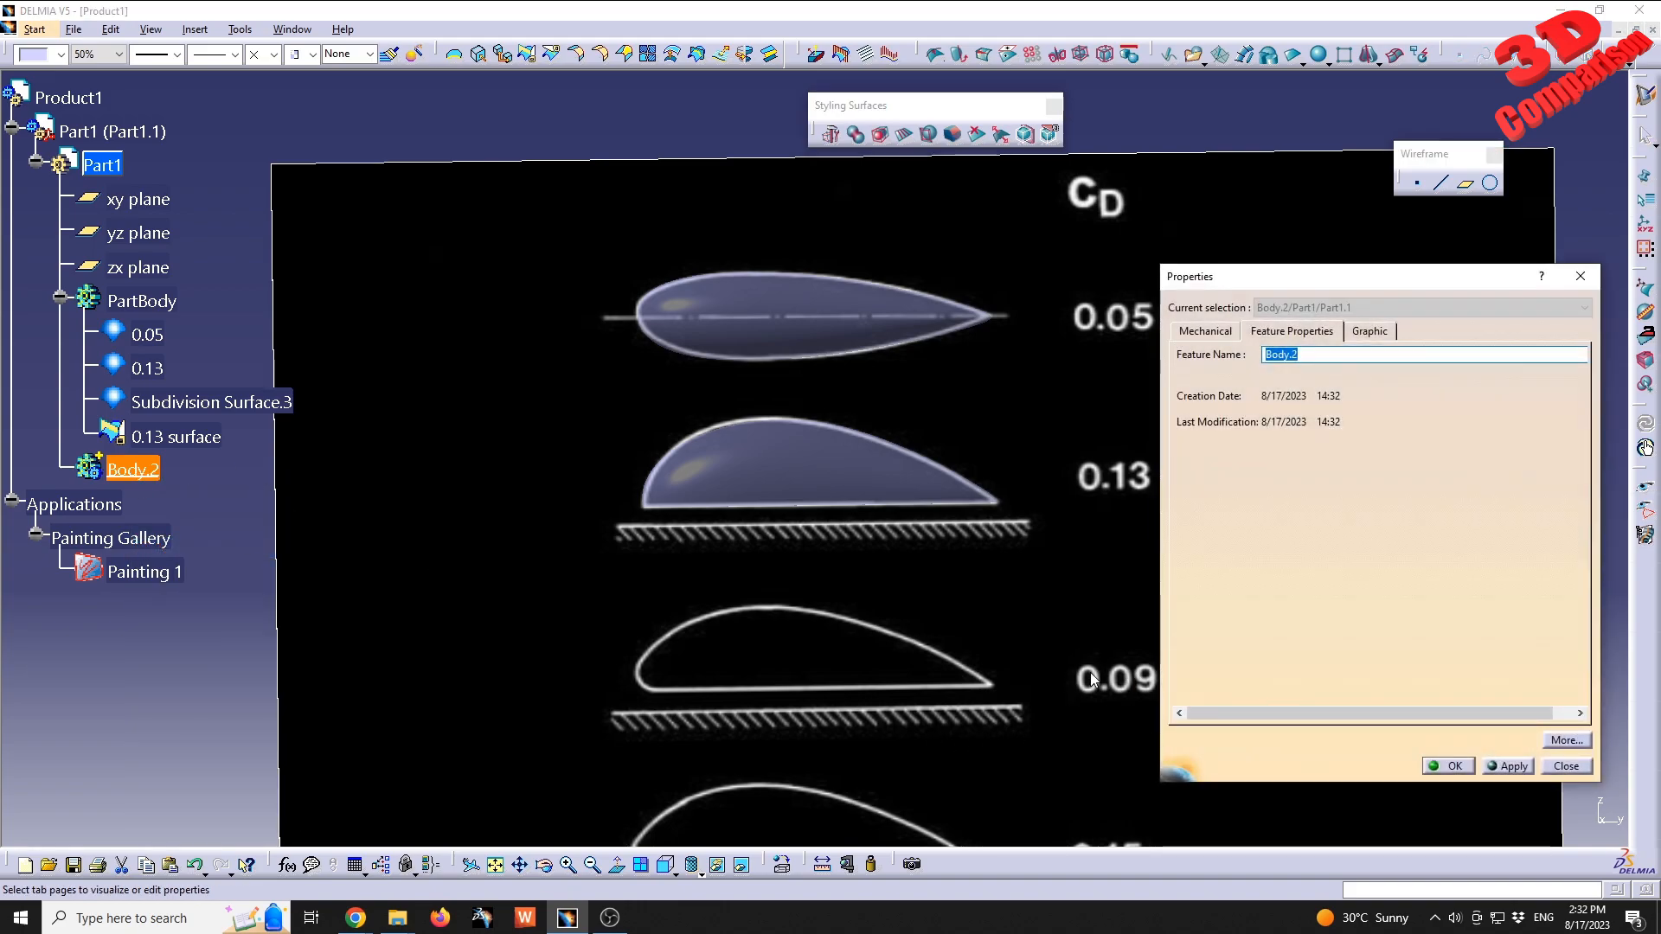
pyautogui.write('0.09')
pyautogui.click(1509, 767)
pyautogui.click(1451, 766)
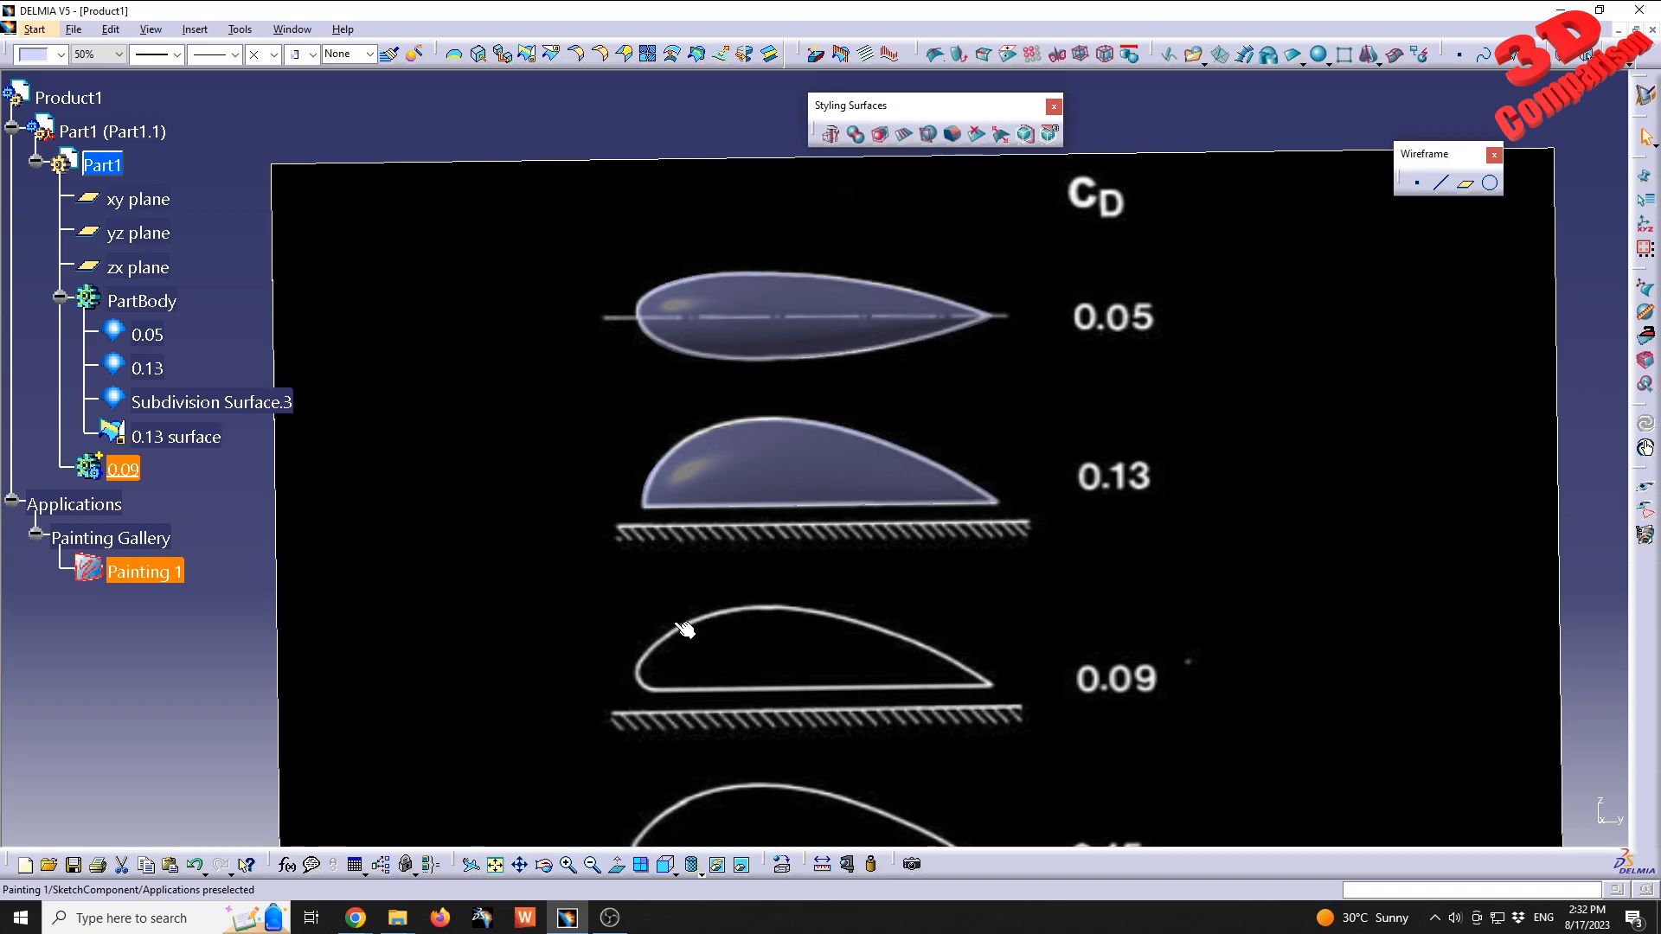
# - Copy the 0.13 subdivision surface from PartBody and paste it into the 0.09 body
pyautogui.click(156, 368)
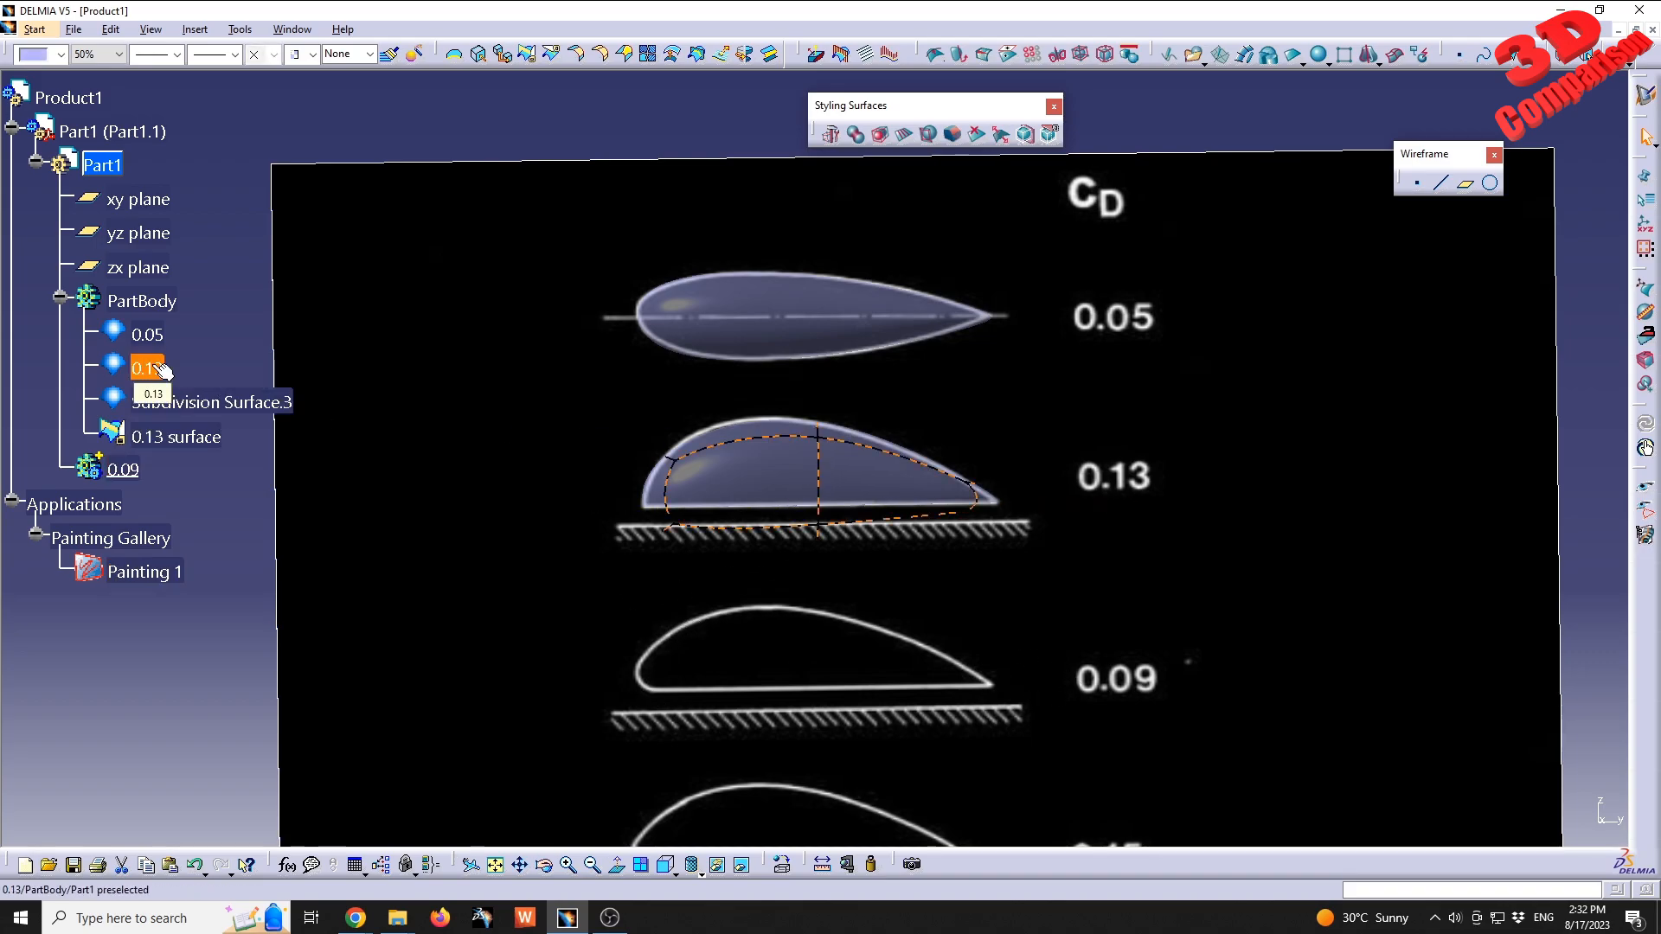
pyautogui.rightClick(160, 370)
pyautogui.click(196, 522)
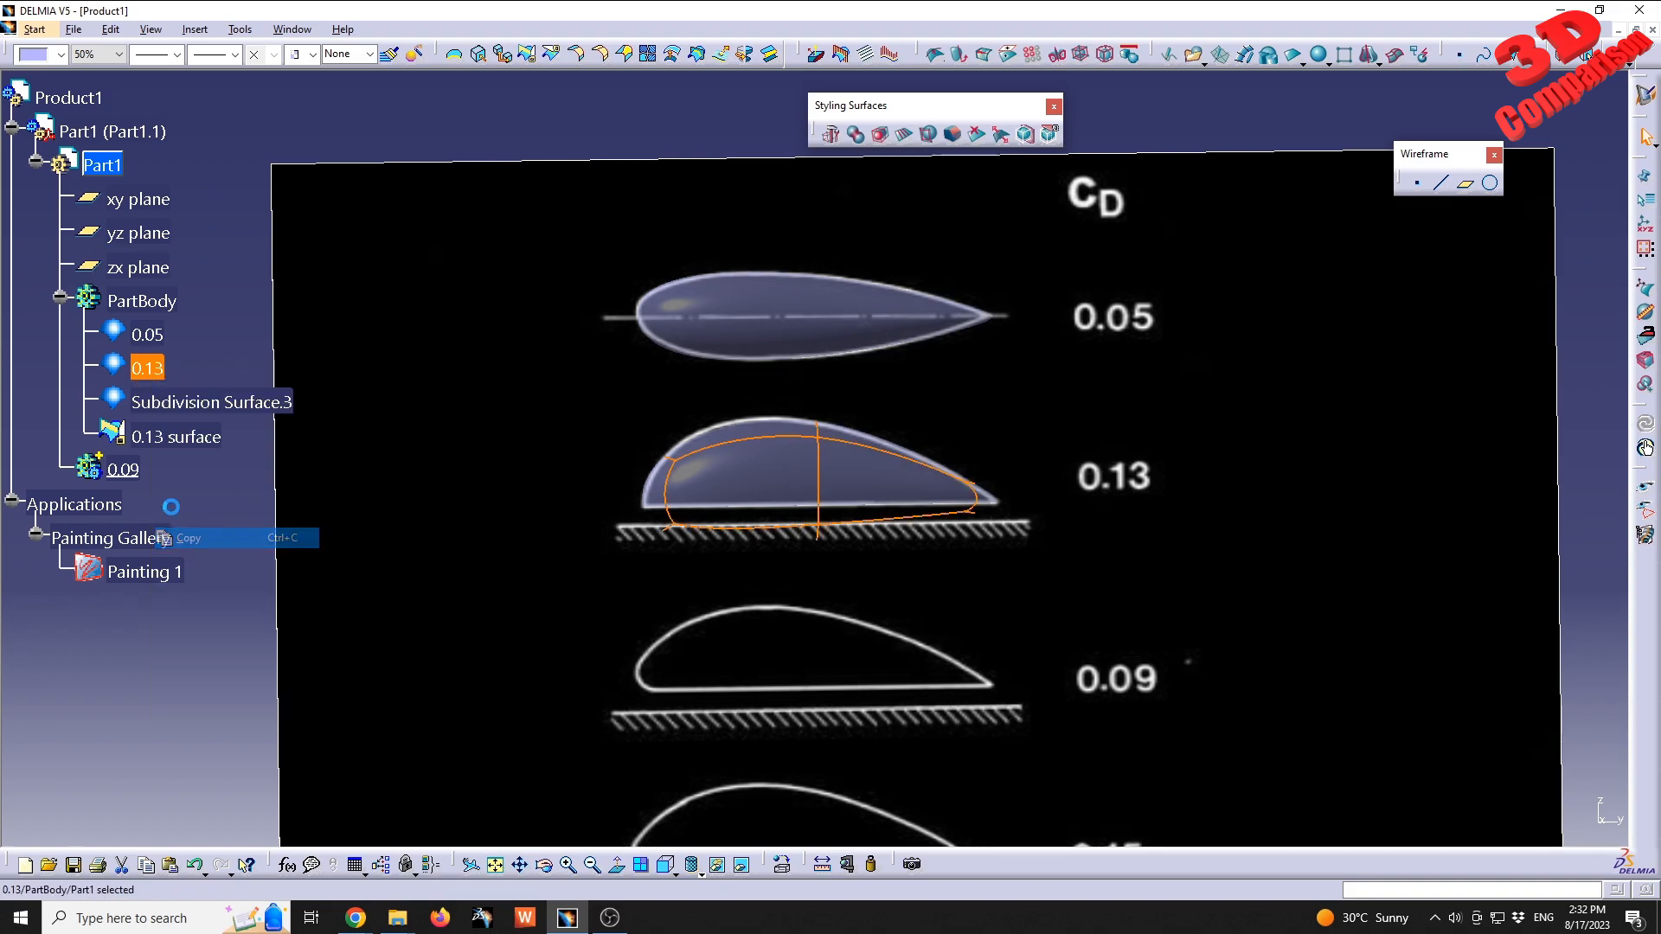
pyautogui.rightClick(127, 470)
pyautogui.click(196, 594)
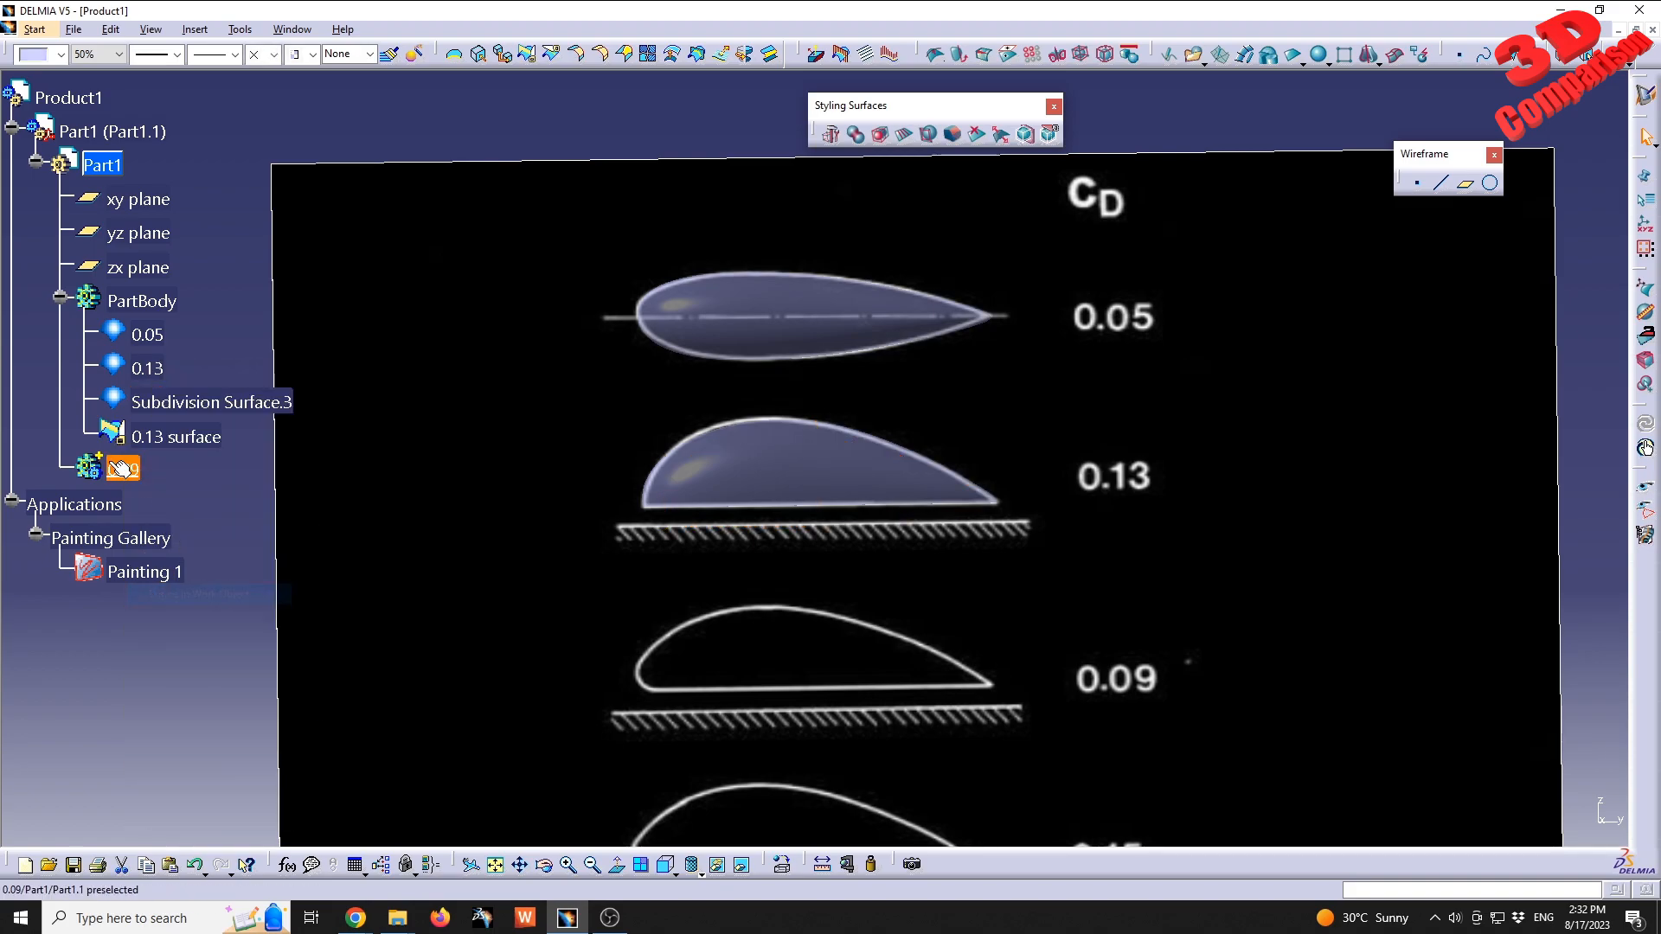
pyautogui.rightClick(122, 474)
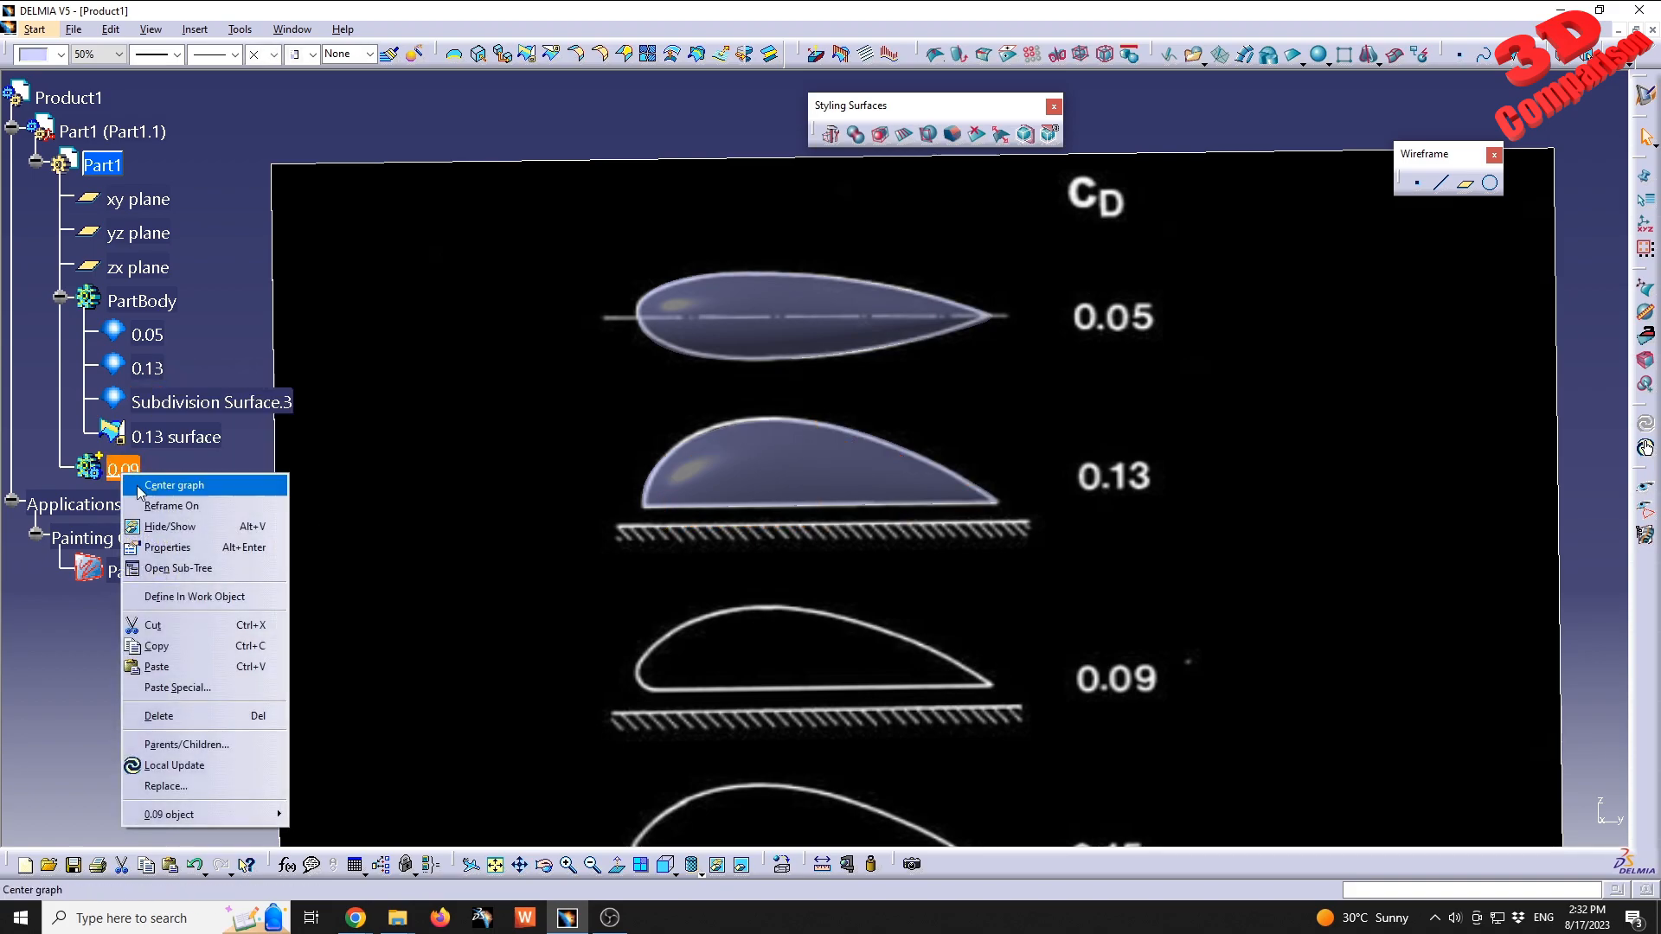
pyautogui.click(219, 668)
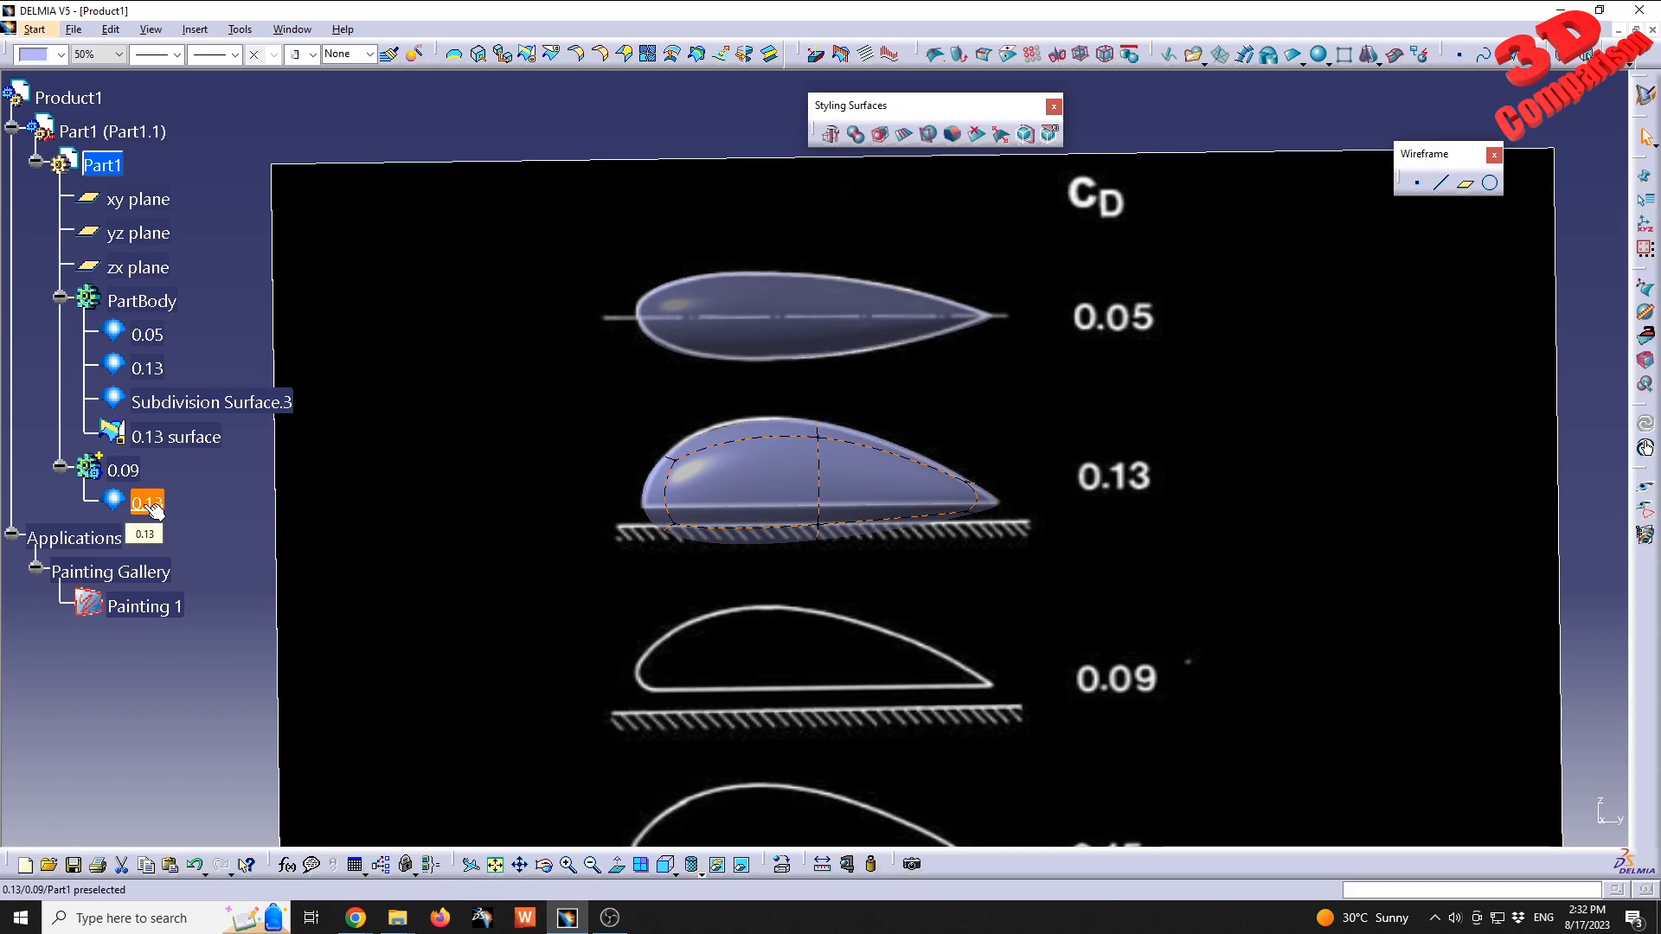
# - Paste the copied 0.13 surface into the 0.09 body with Paste Special, using the As Result option
pyautogui.click(152, 506)
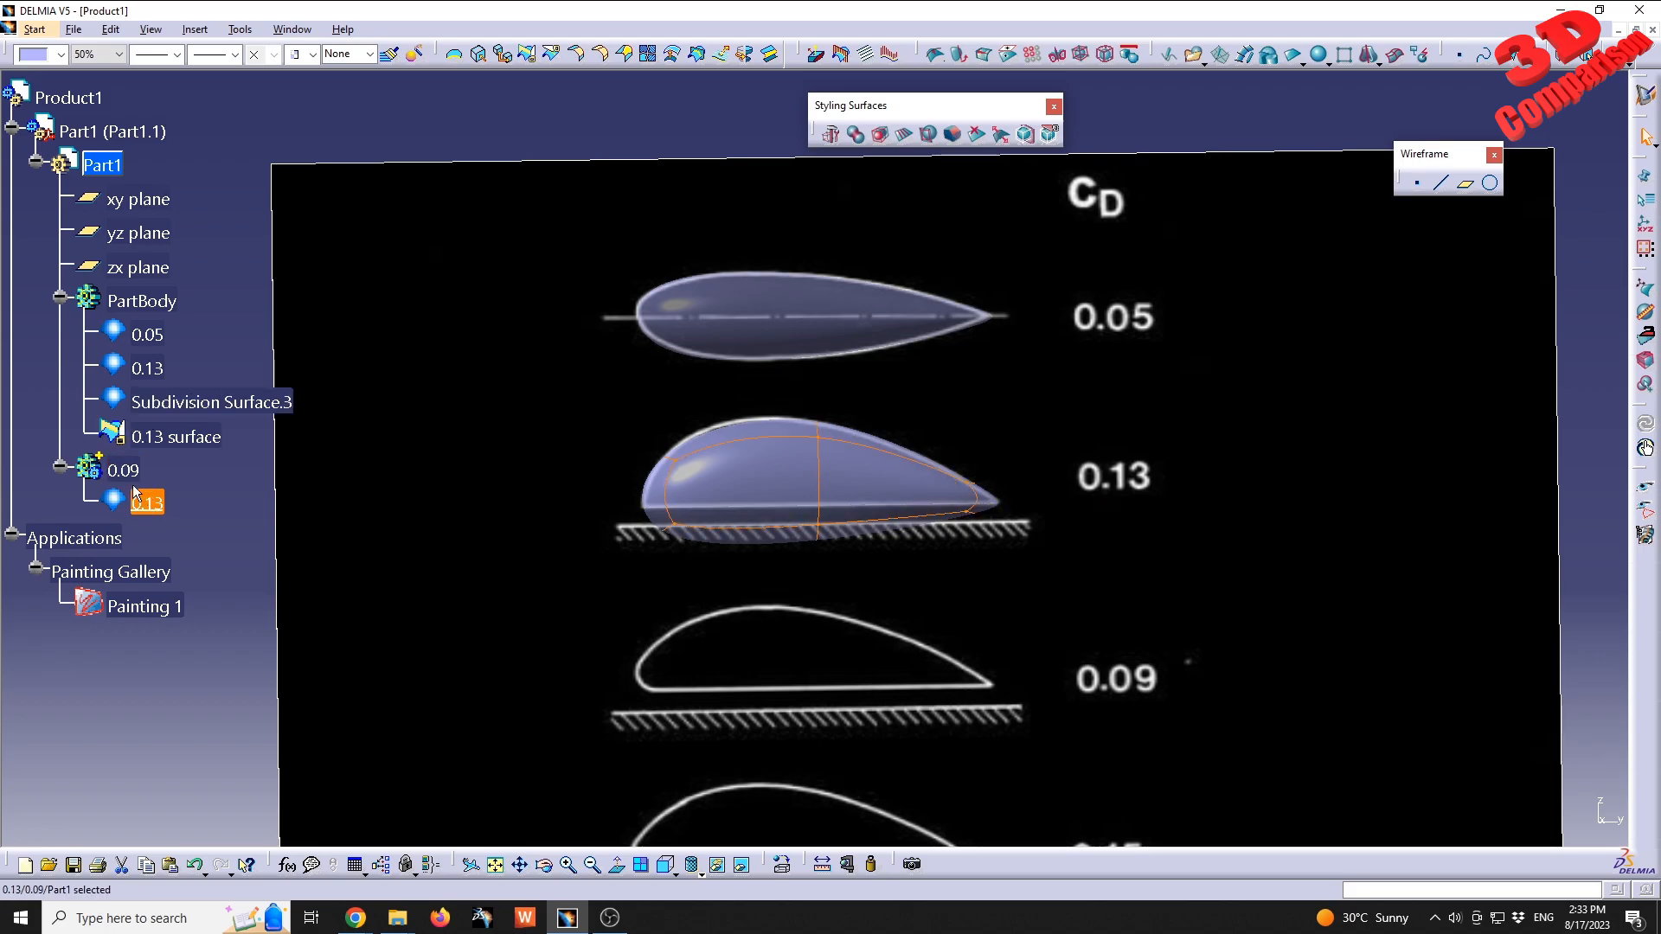
pyautogui.rightClick(130, 471)
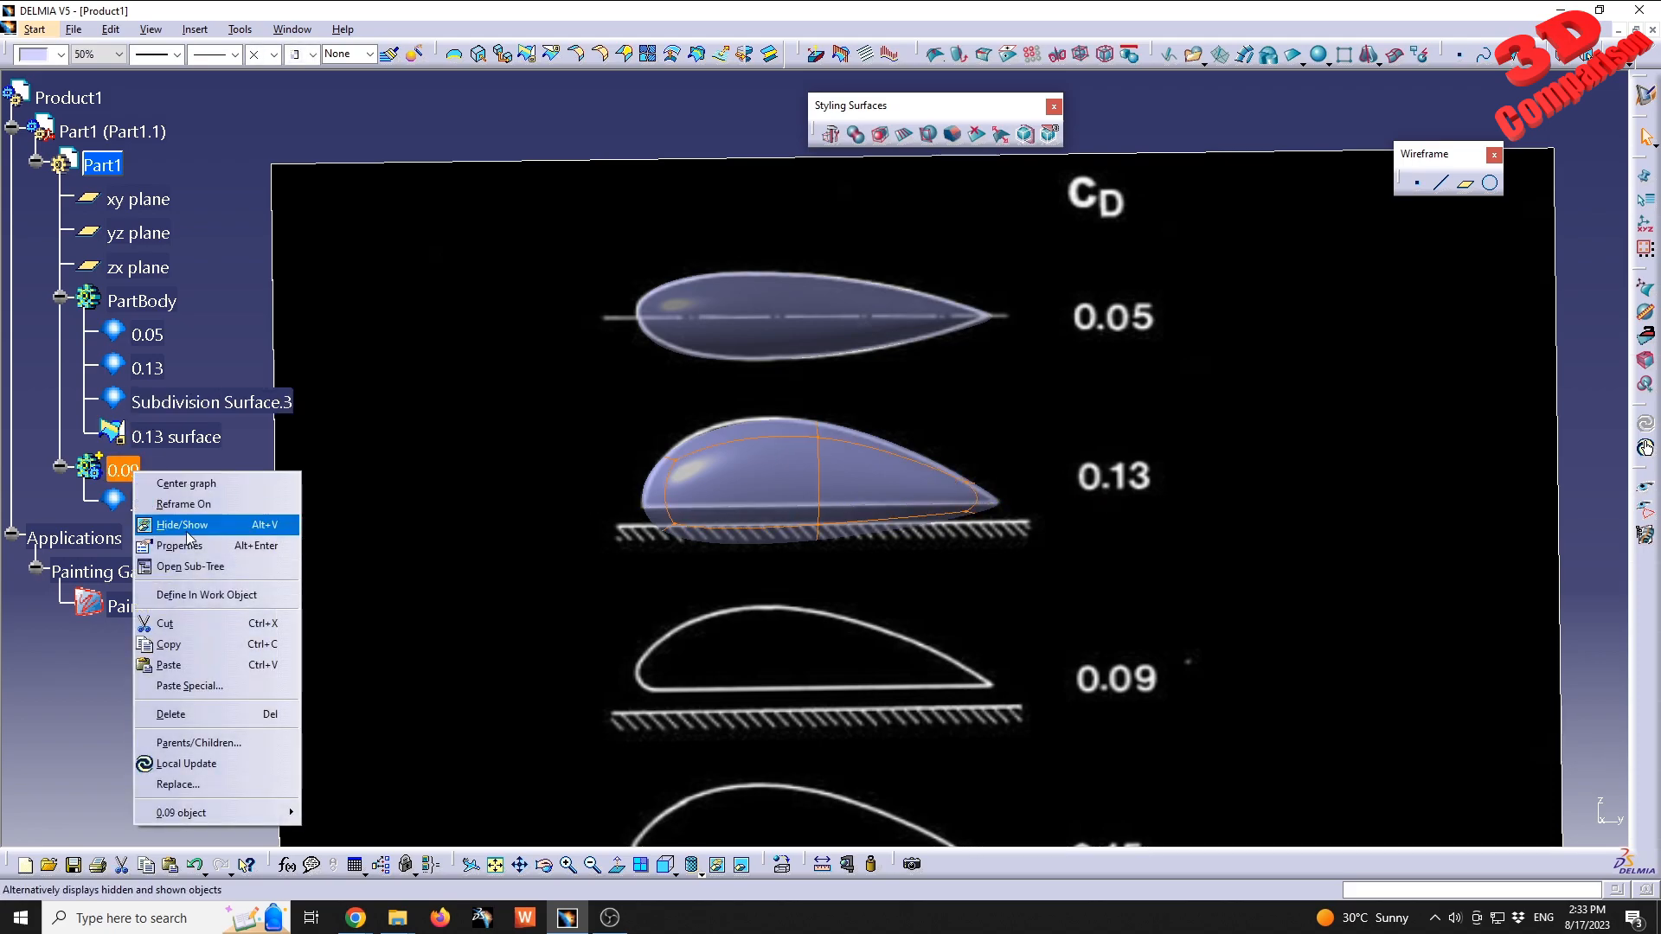
pyautogui.click(195, 686)
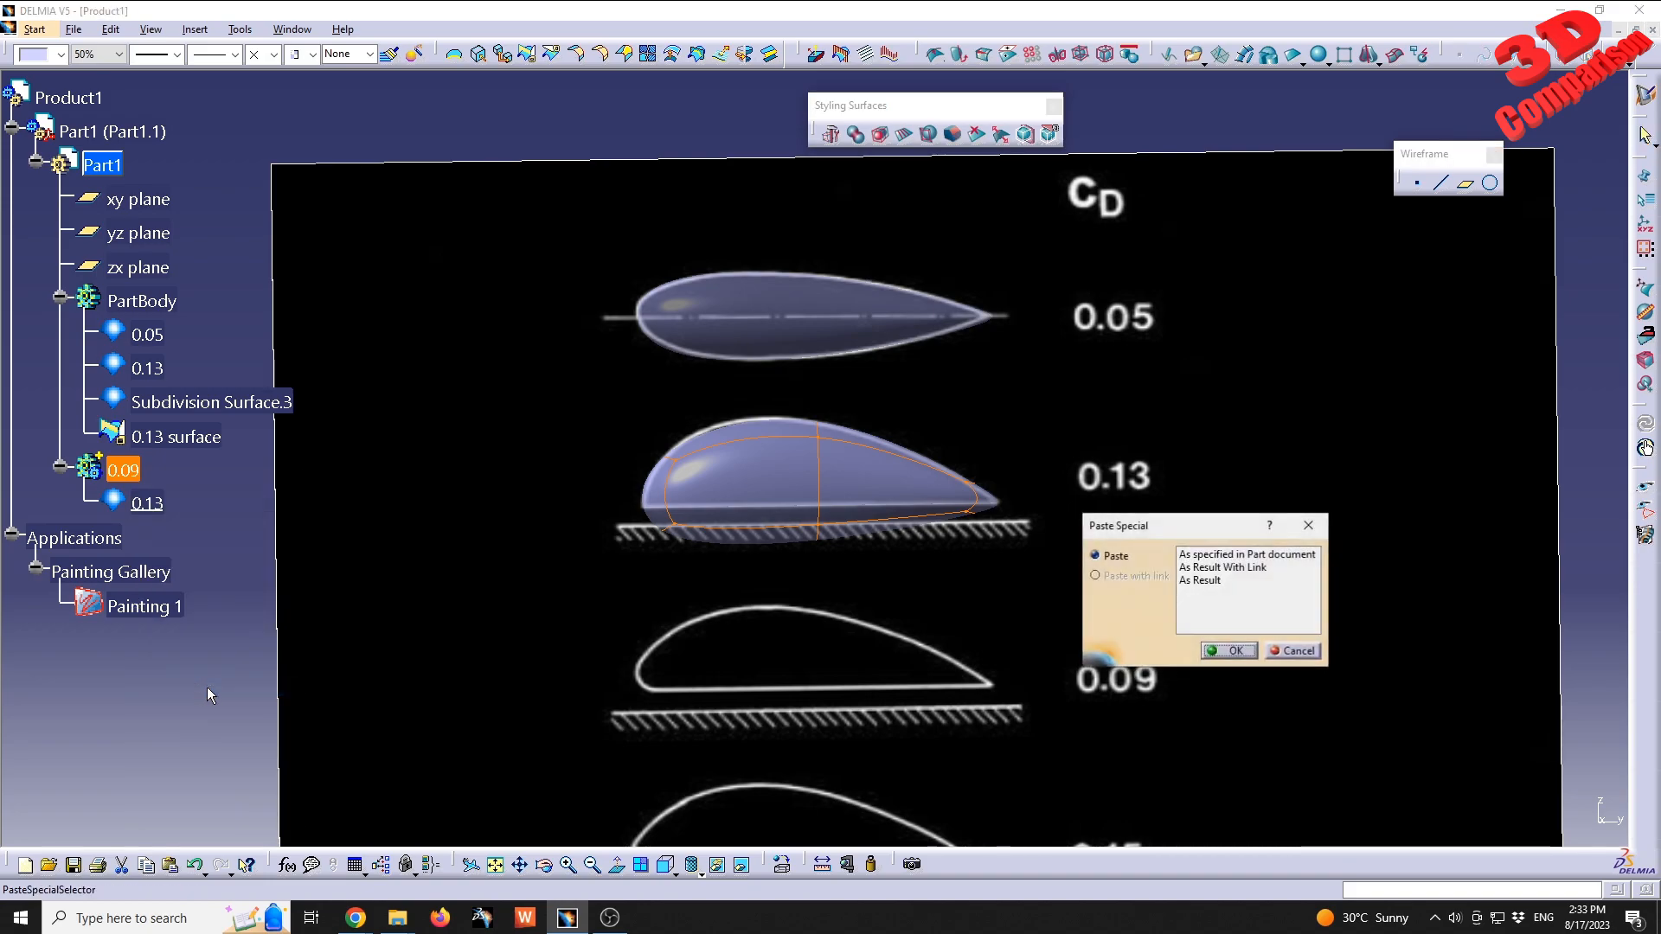
pyautogui.click(1218, 582)
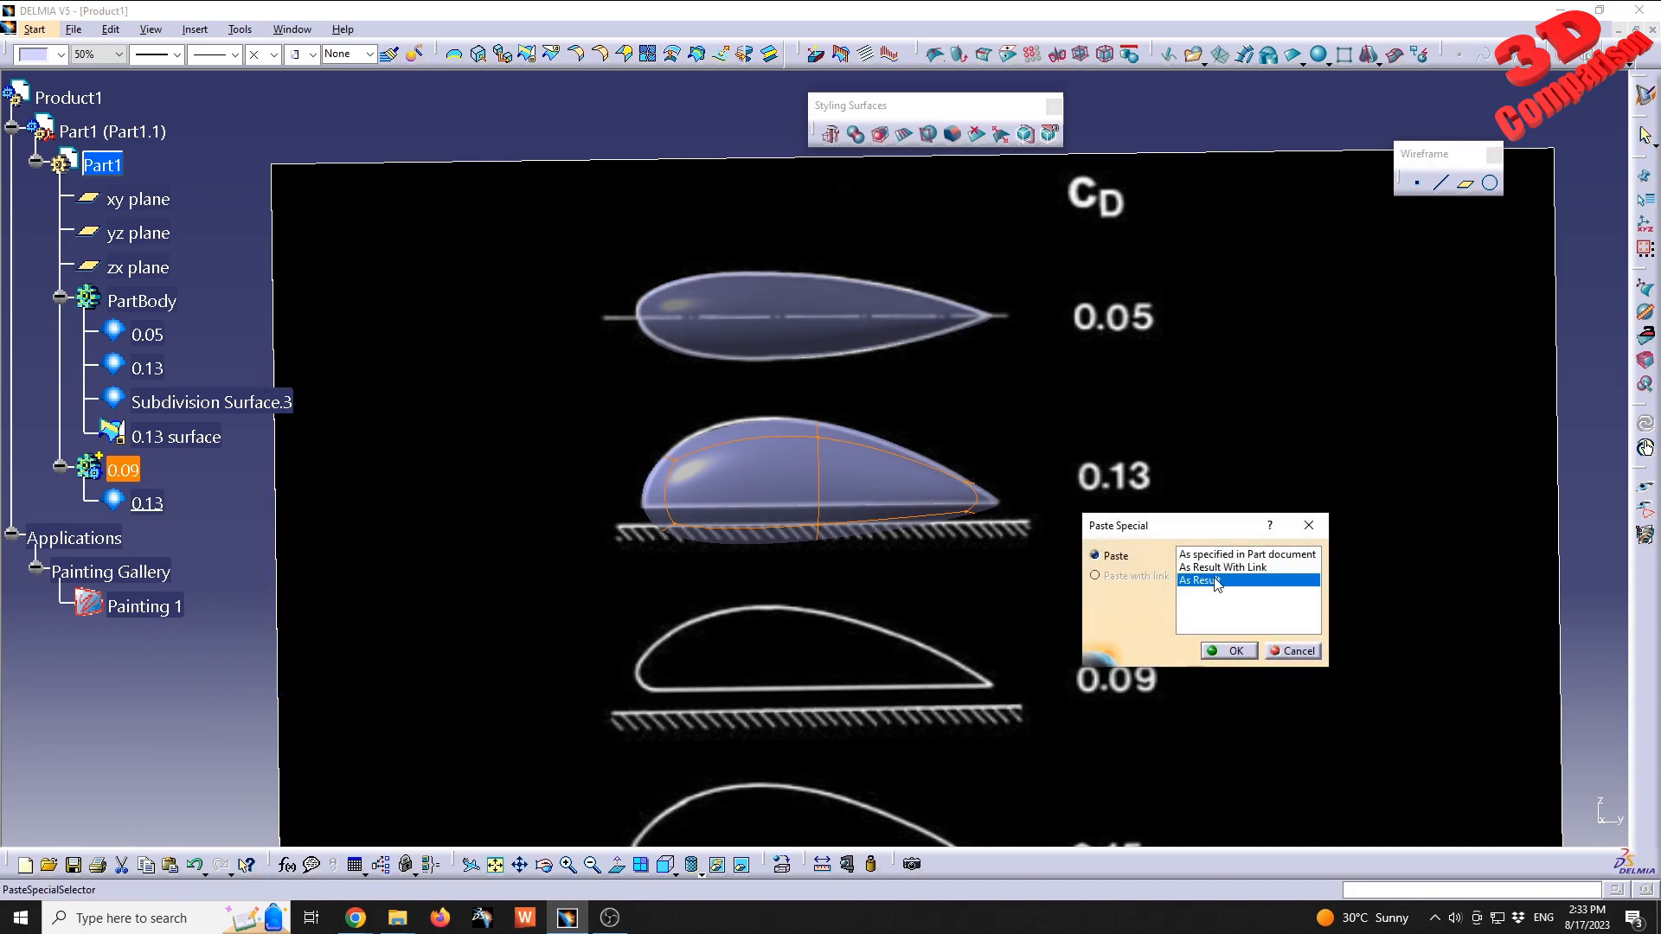
# - Try pasting the 0.13 shape into the 0.09 body with As Result, and delete the pasted copy
pyautogui.click(1235, 651)
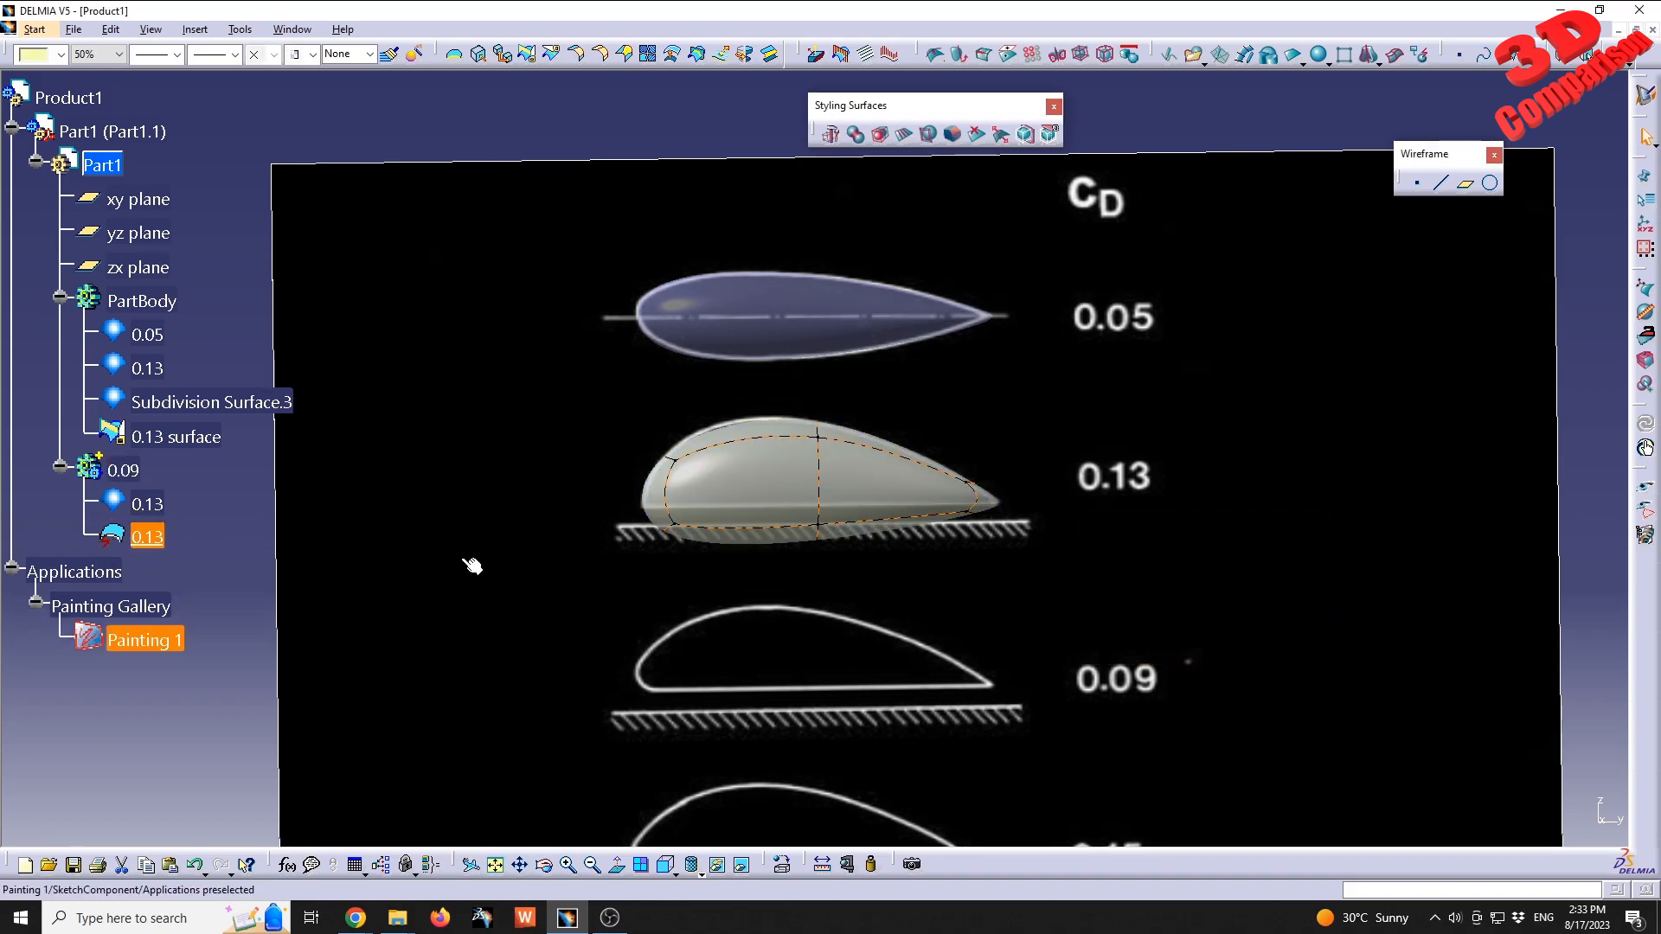
pyautogui.moveTo(765, 616); pyautogui.dragTo(804, 471, button='middle')
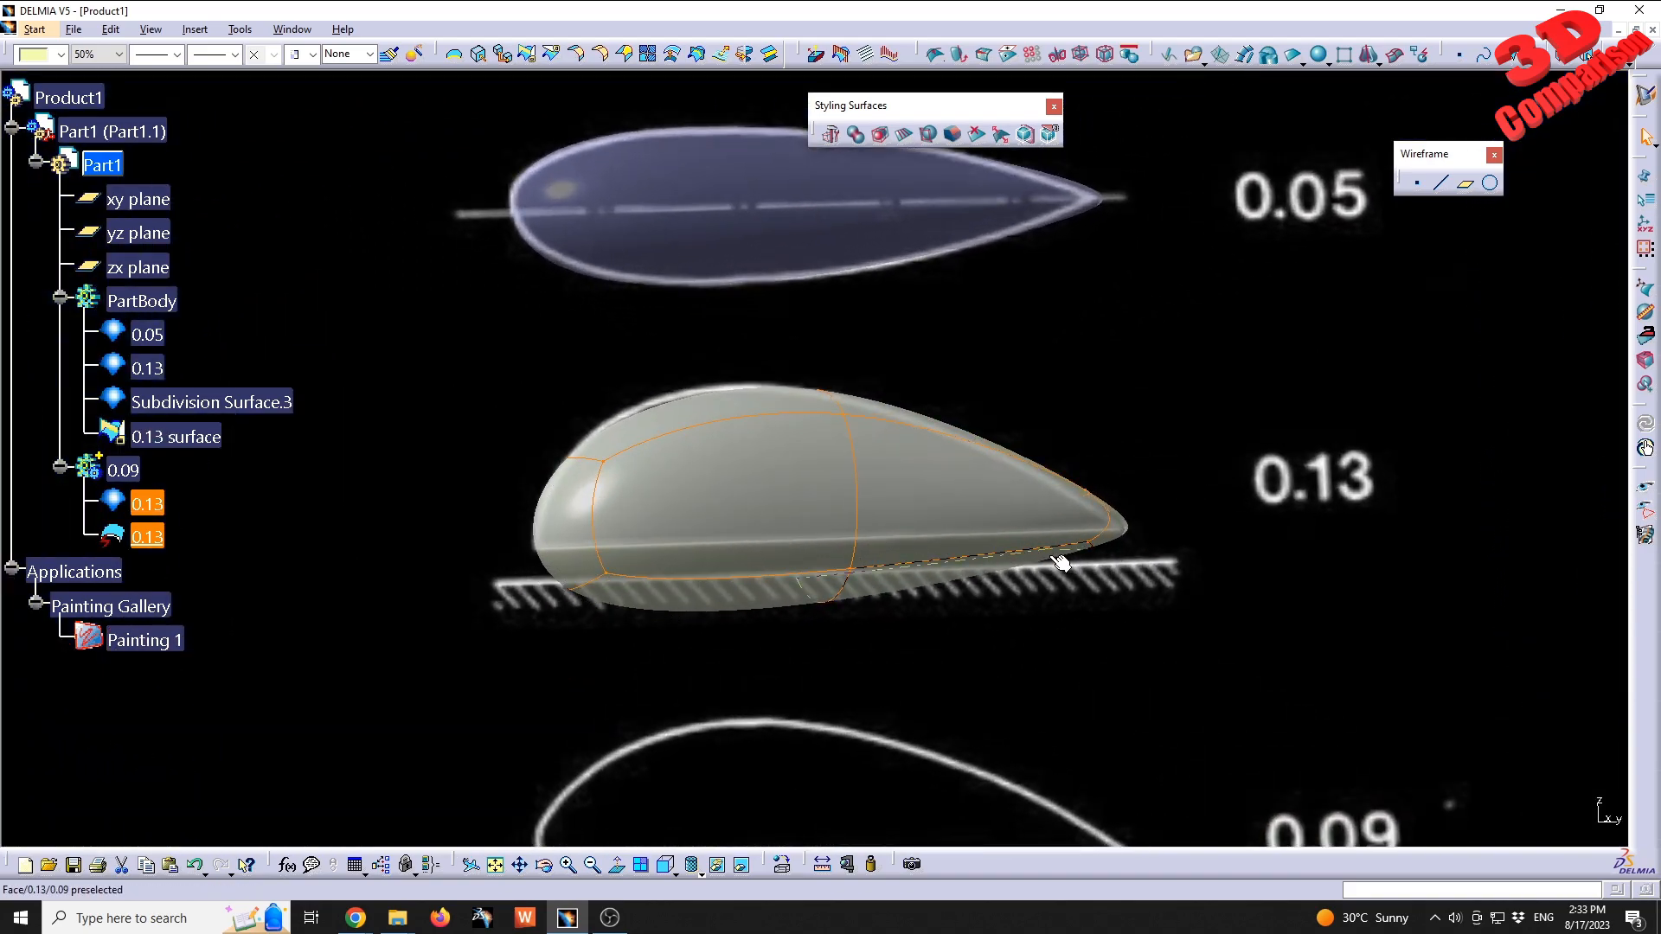
pyautogui.moveTo(1056, 560); pyautogui.dragTo(805, 512, button='middle')
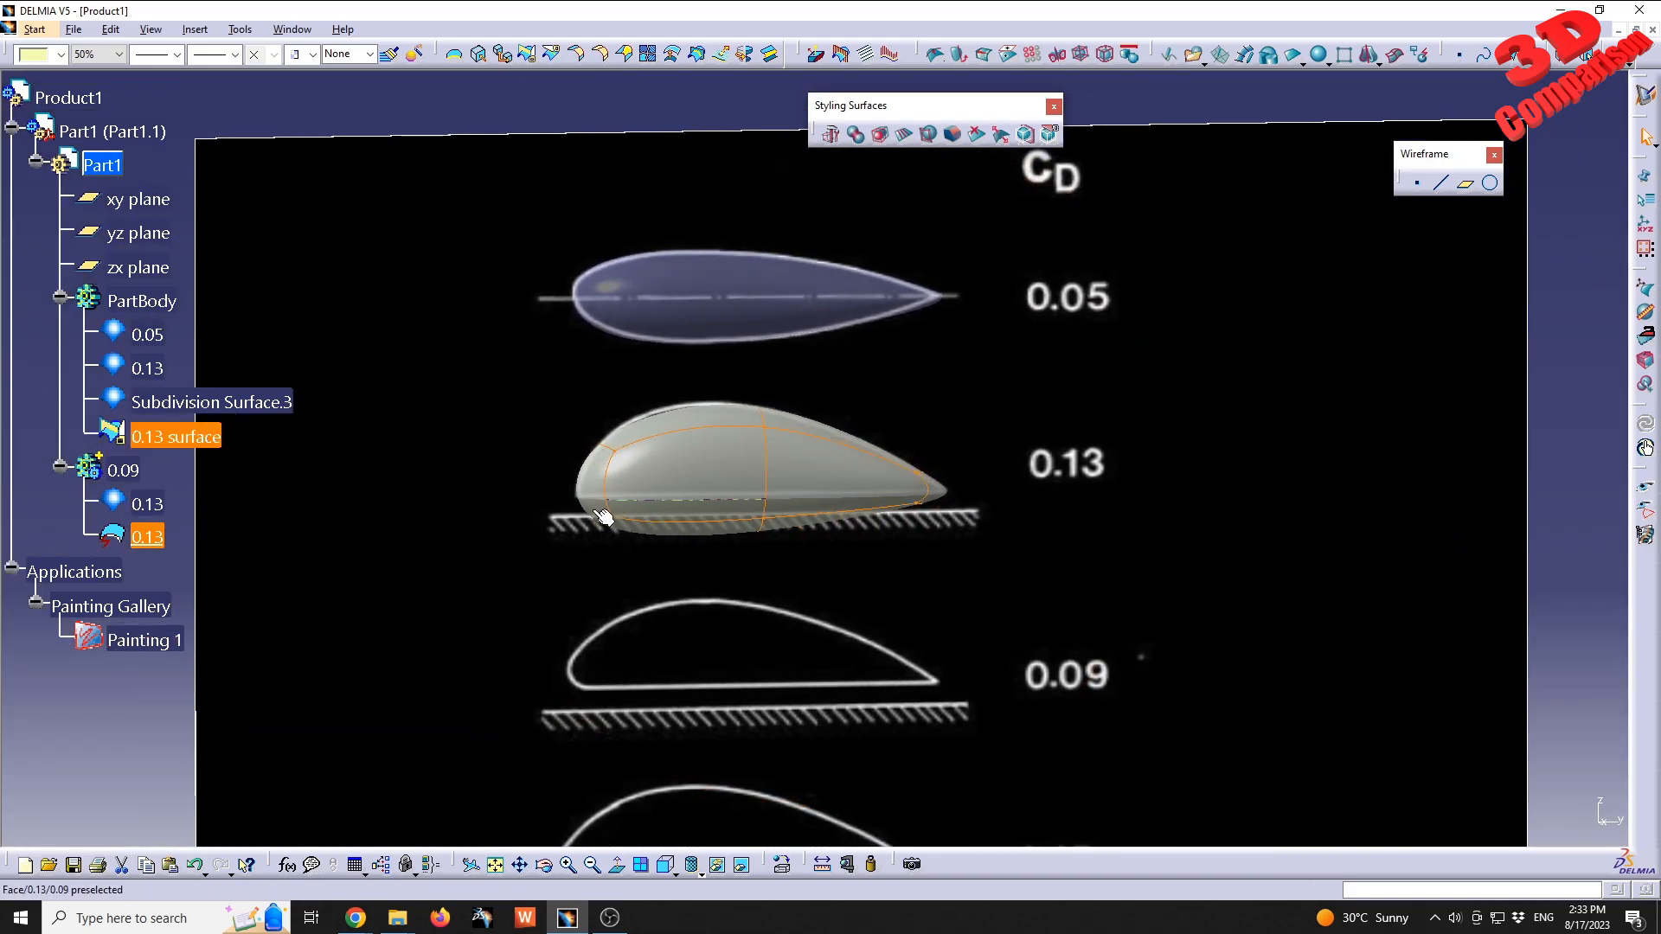
pyautogui.click(155, 542)
pyautogui.press('Delete')
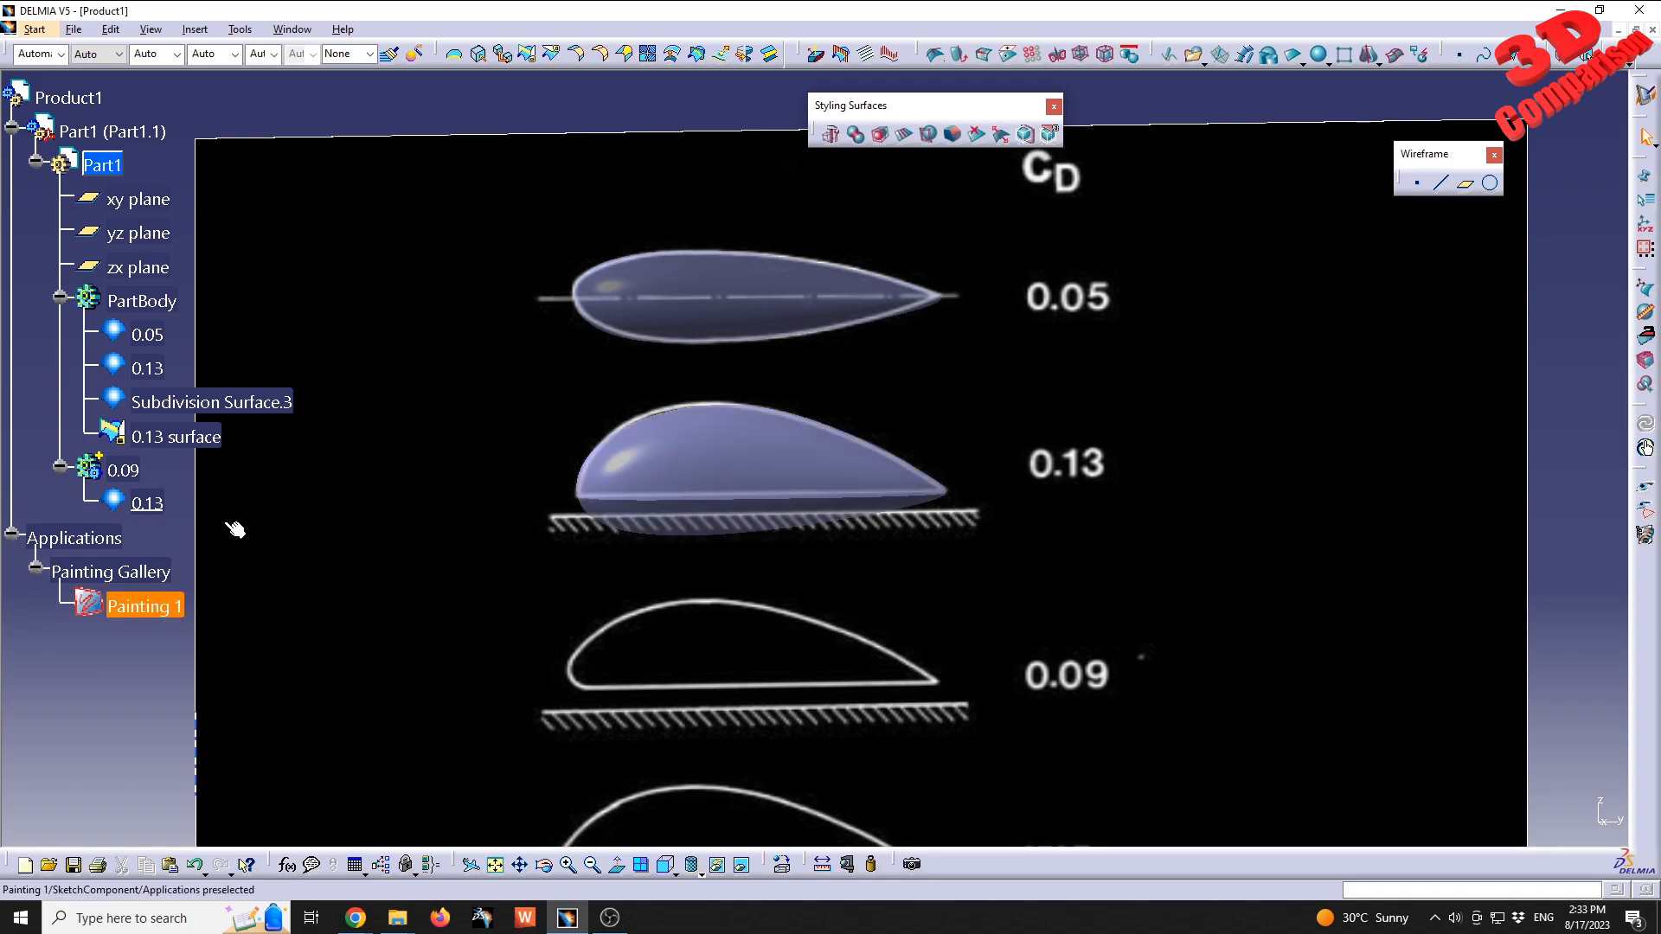
# - In front view, move the 0.13 shape of the 0.09 body down about 2616 mm onto the 0.09 reference outline
pyautogui.click(160, 510)
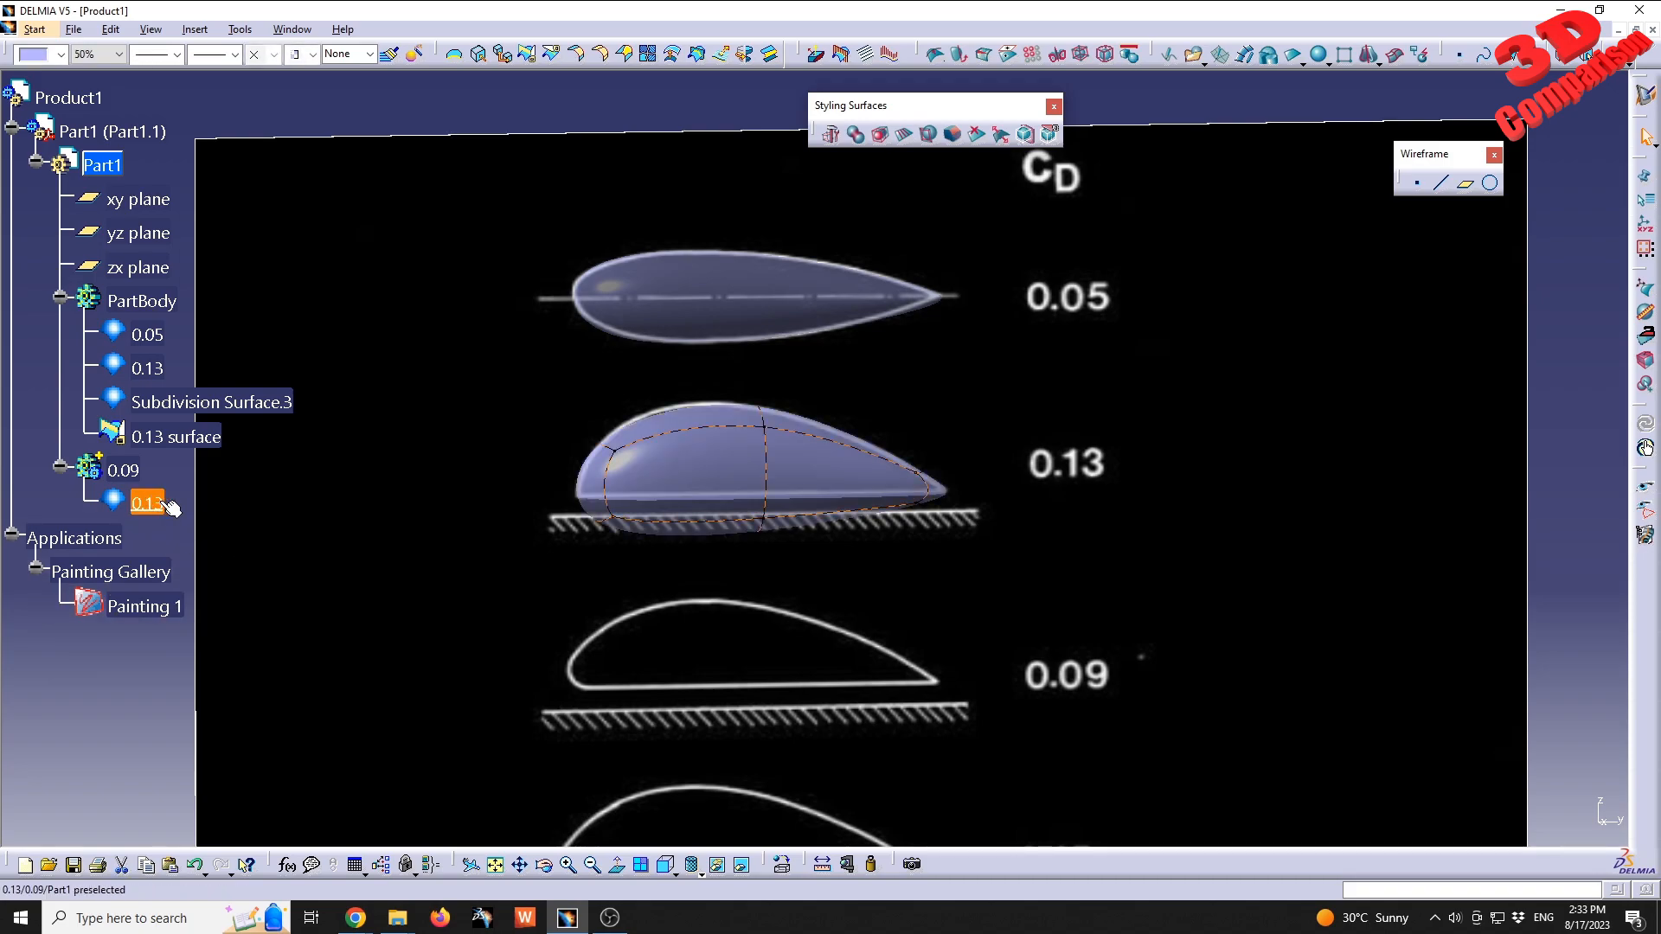
pyautogui.click(668, 867)
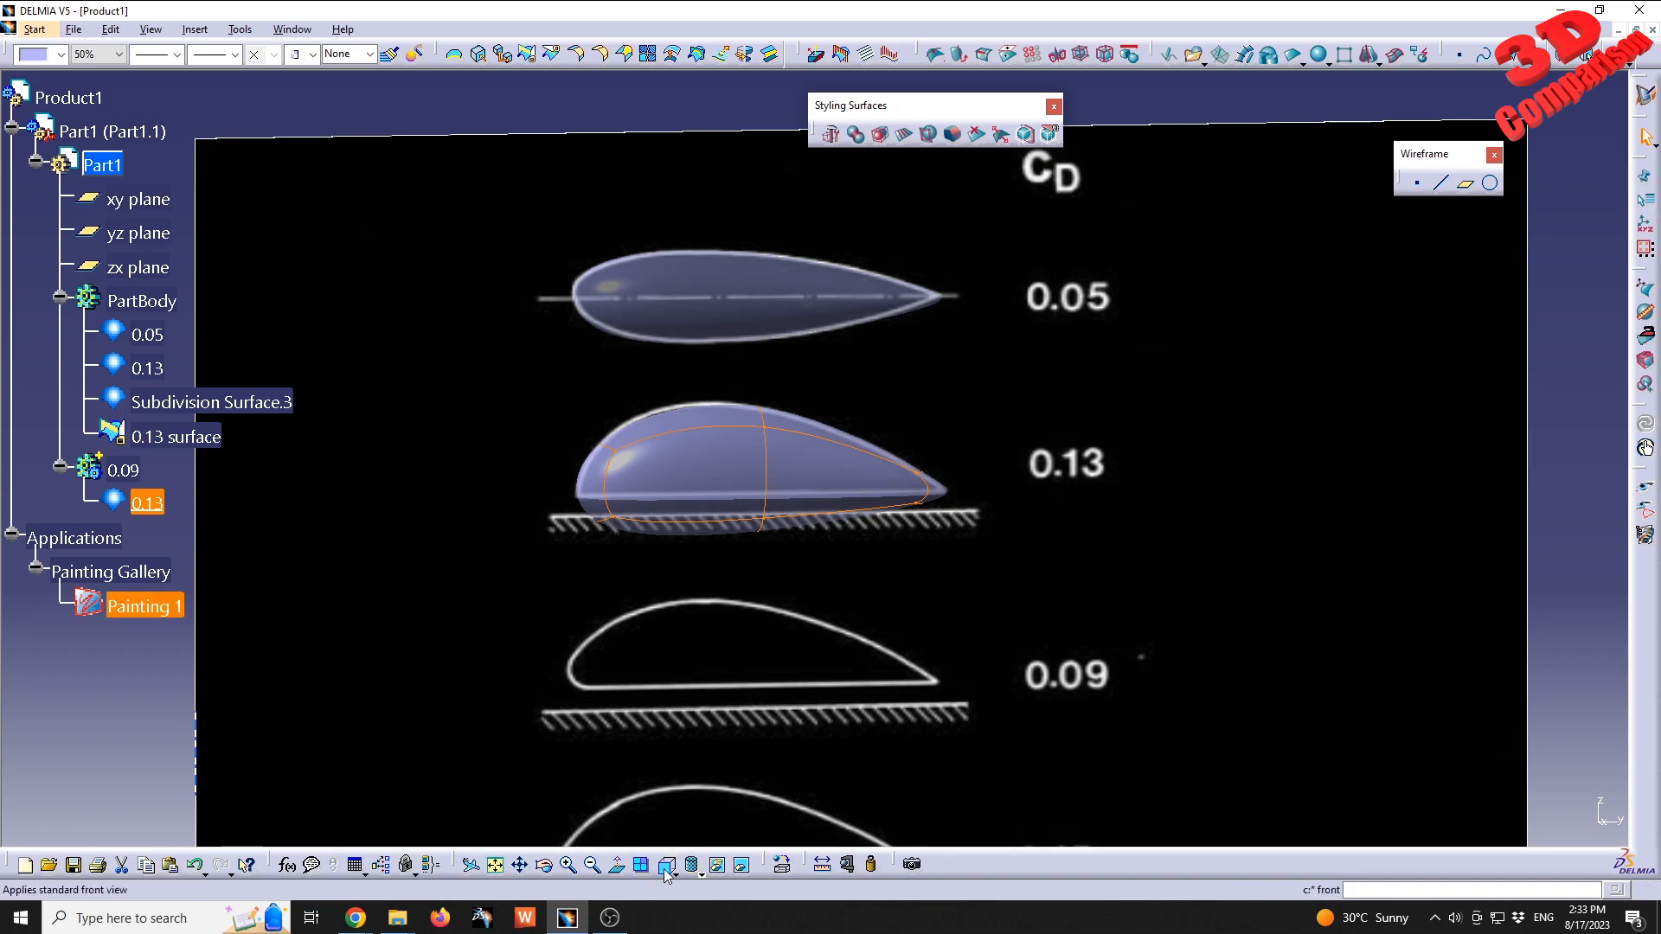
pyautogui.doubleClick(839, 474)
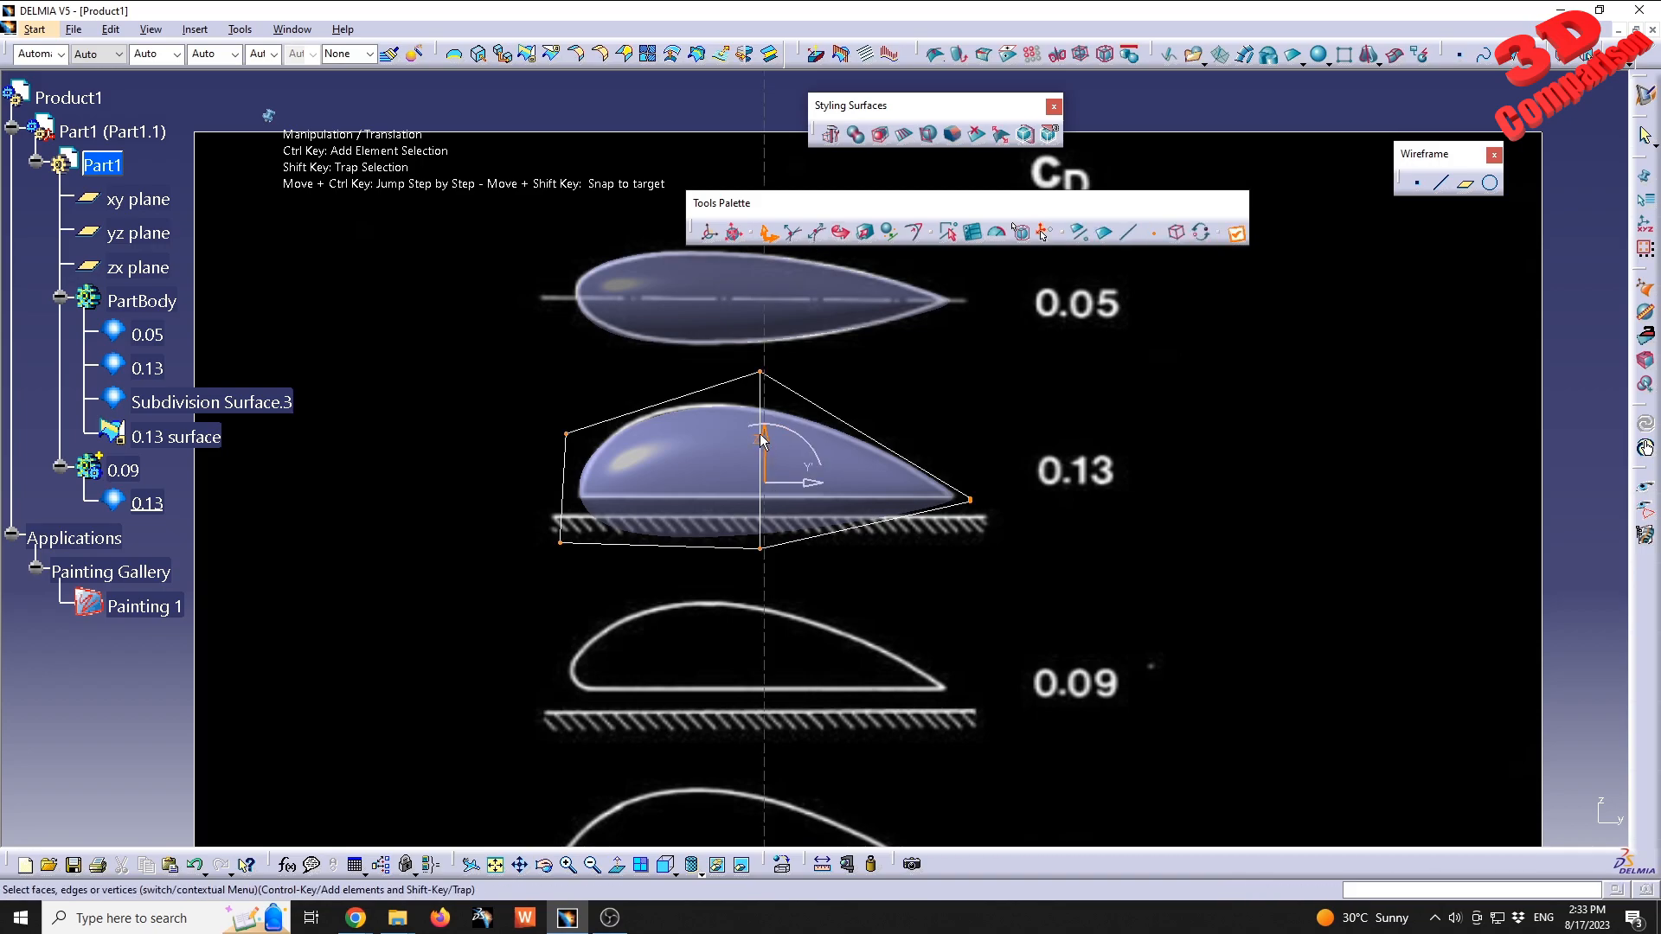
pyautogui.moveTo(759, 434); pyautogui.dragTo(768, 633)
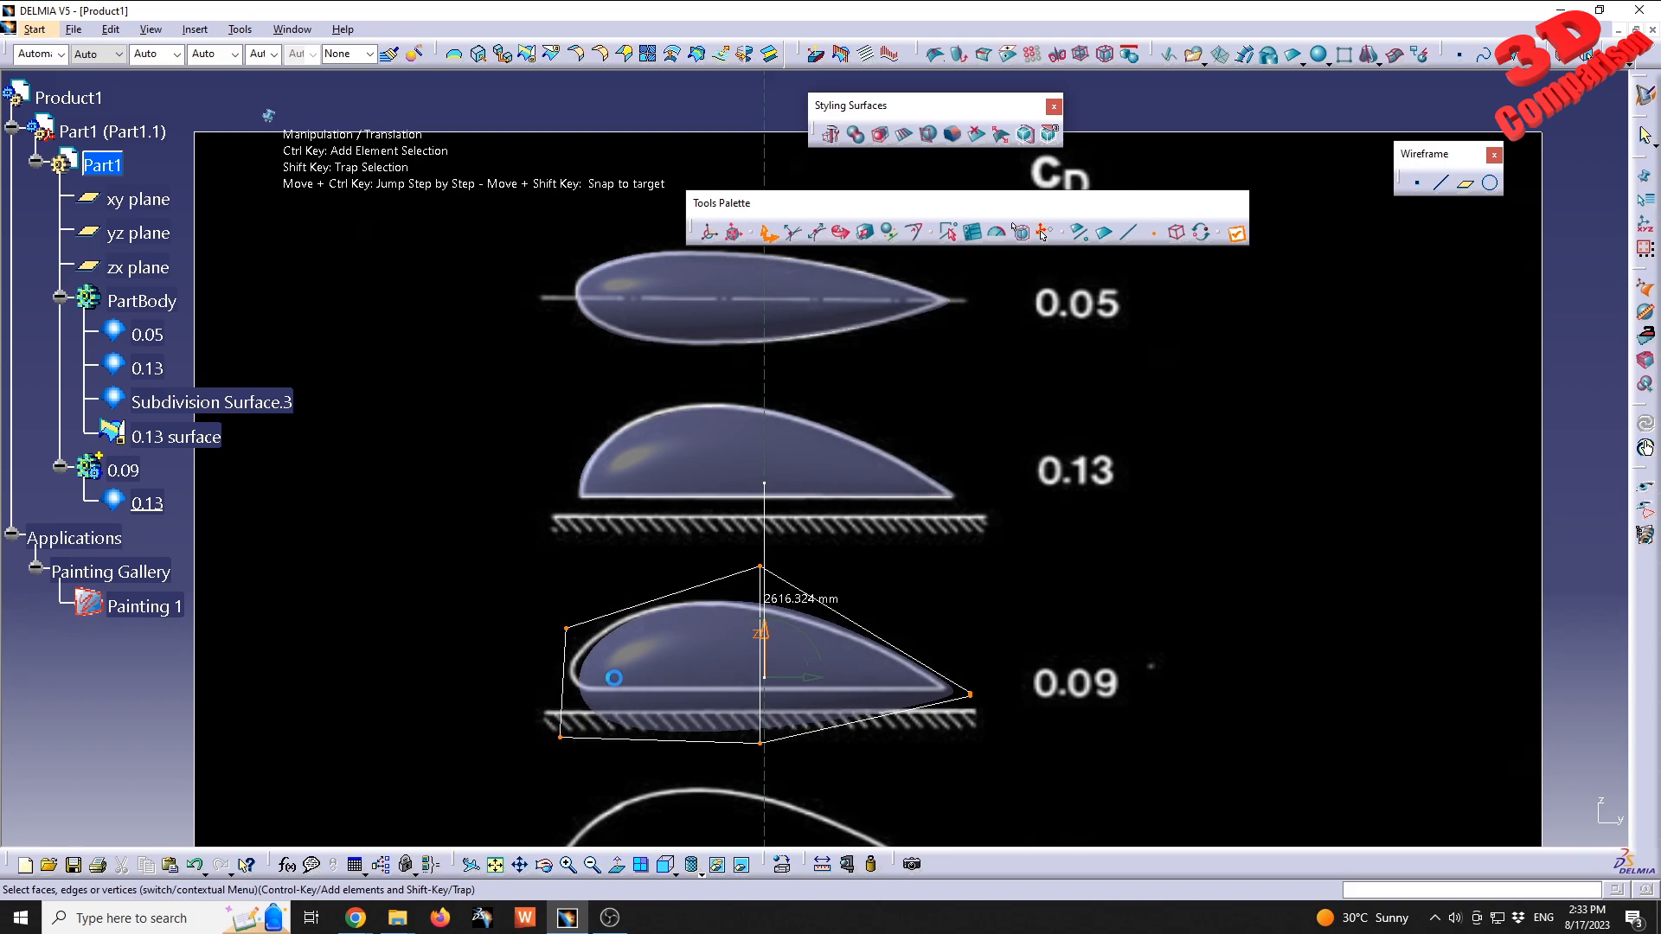
# - Pull the upper front cage vertices forward so the shape's nose meets the 0.09 outline, and select the lower front vertices
pyautogui.moveTo(671, 682); pyautogui.dragTo(739, 459, button='middle')
pyautogui.moveTo(550, 519); pyautogui.dragTo(613, 508, button='middle')
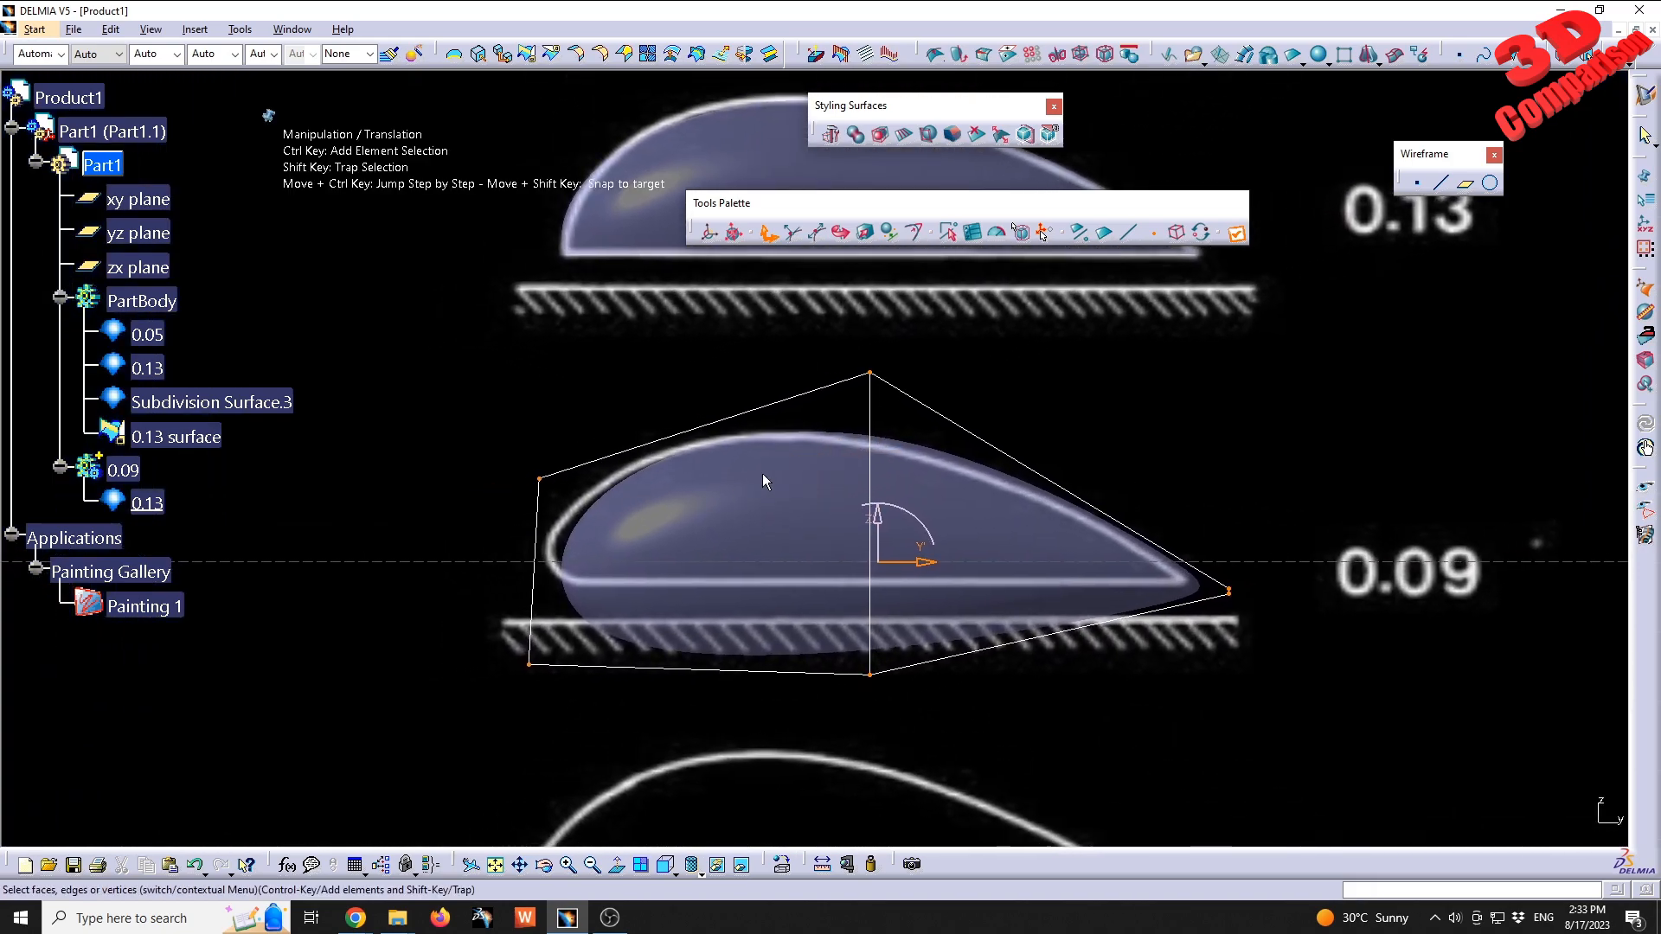
pyautogui.click(1151, 236)
pyautogui.keyDown('shift'); pyautogui.moveTo(444, 381); pyautogui.dragTo(554, 480); pyautogui.keyUp('shift')
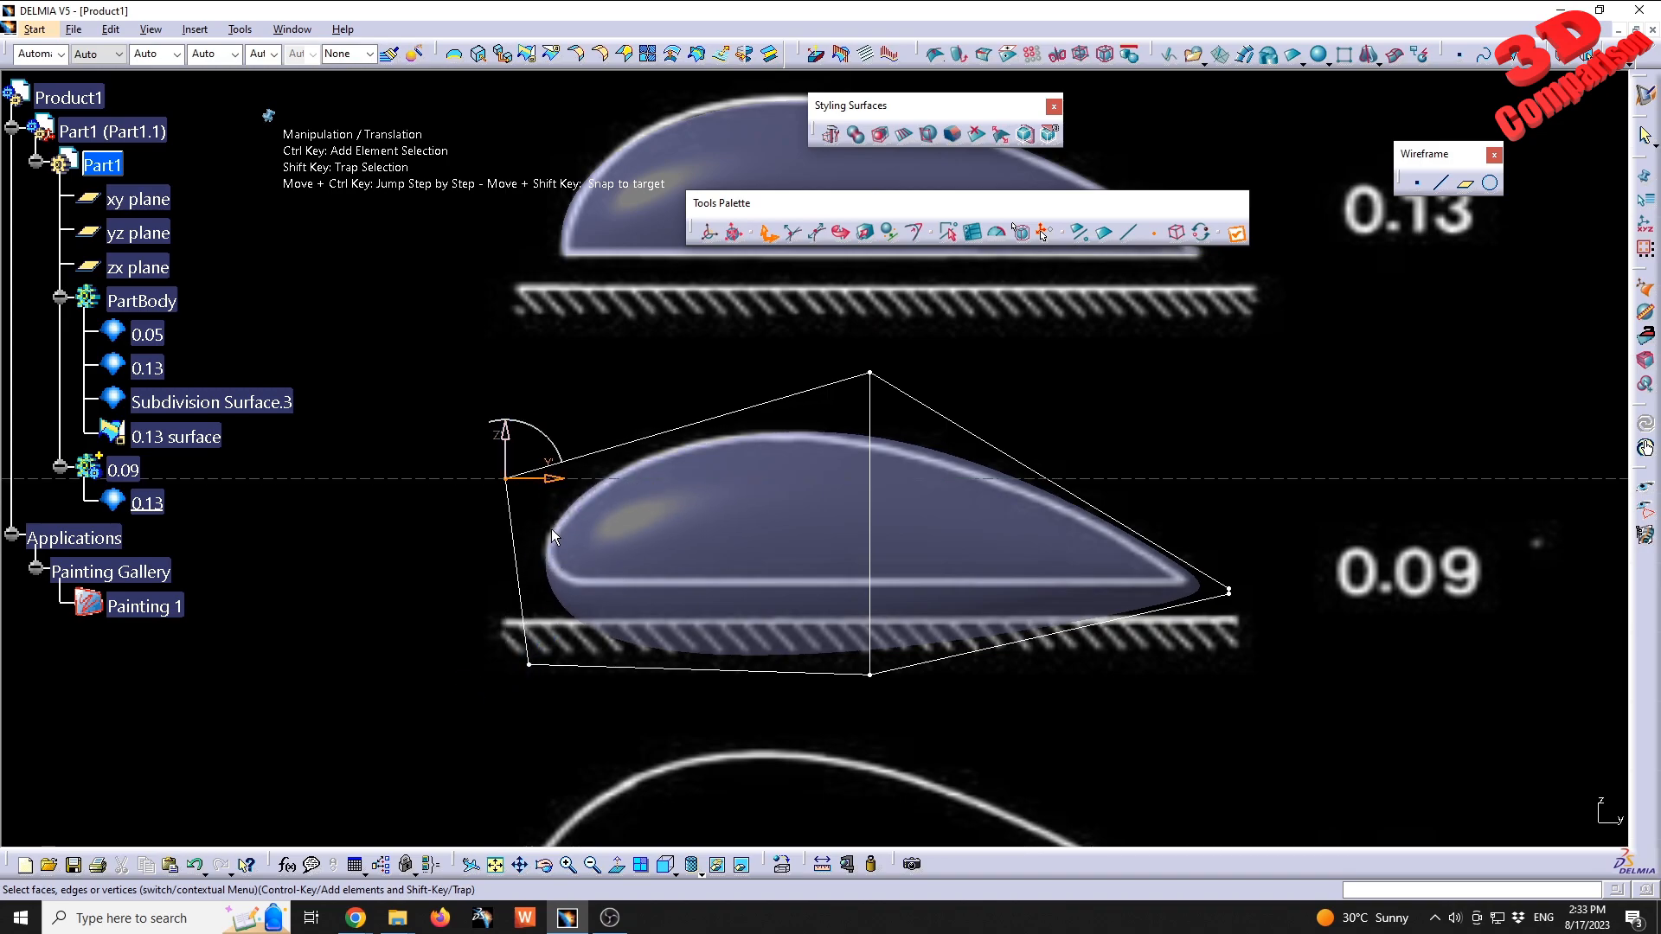
pyautogui.keyDown('shift'); pyautogui.moveTo(464, 643); pyautogui.dragTo(576, 659); pyautogui.keyUp('shift')
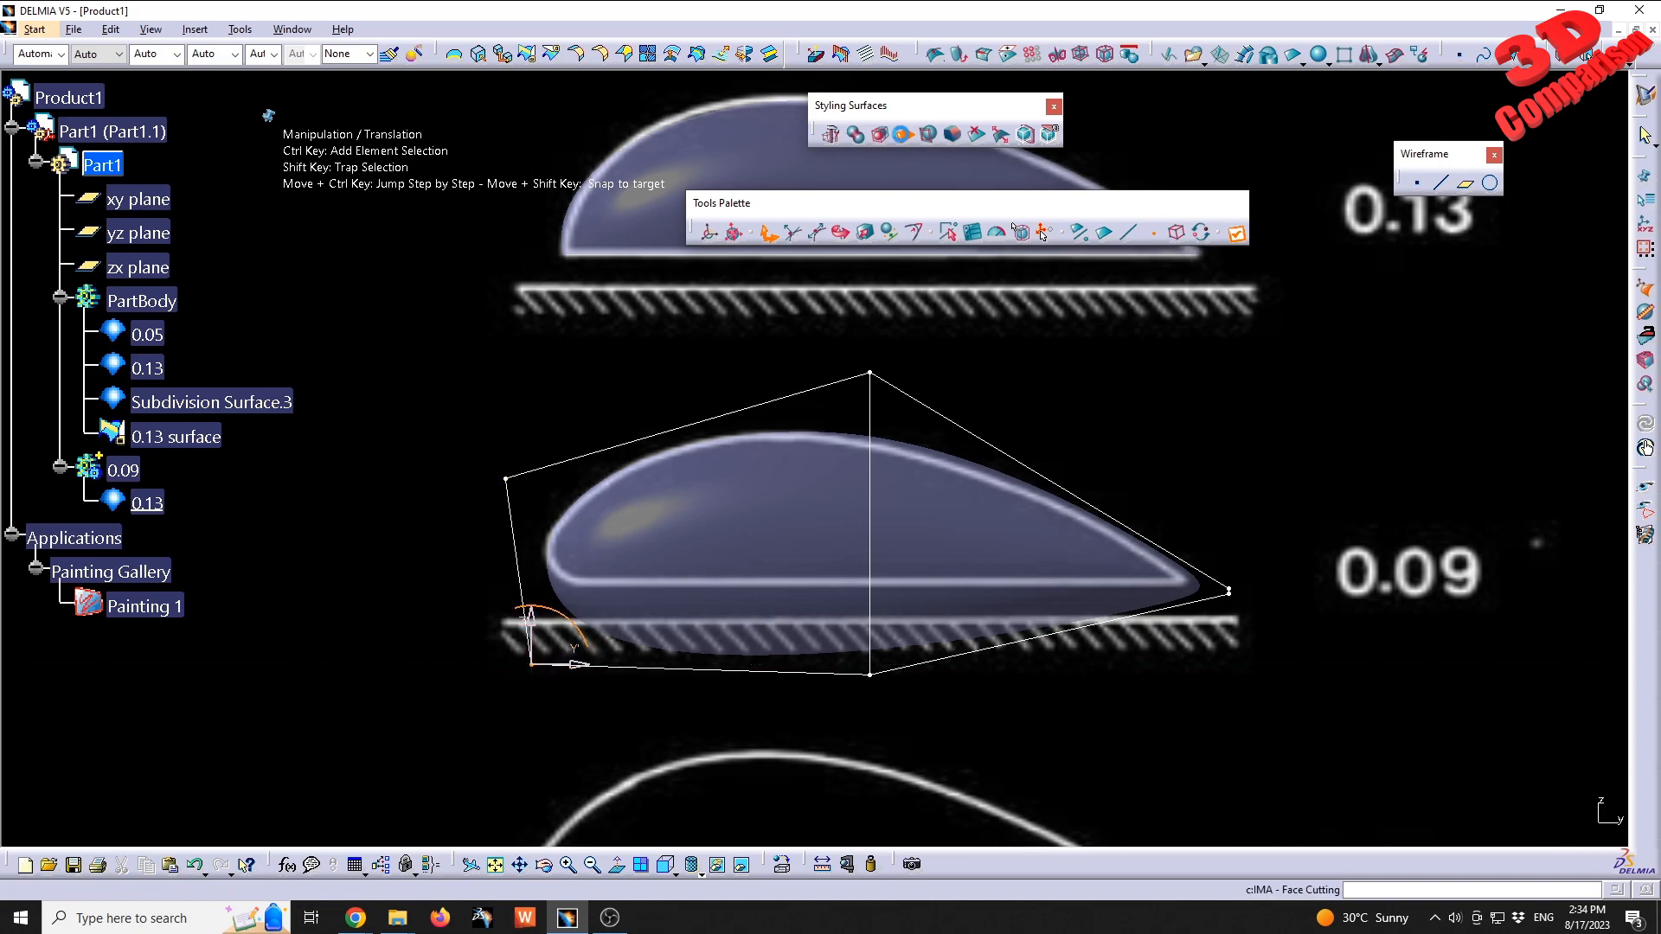
# - Cut the cage horizontally across its front edge using Face Cutting with one section
pyautogui.click(904, 134)
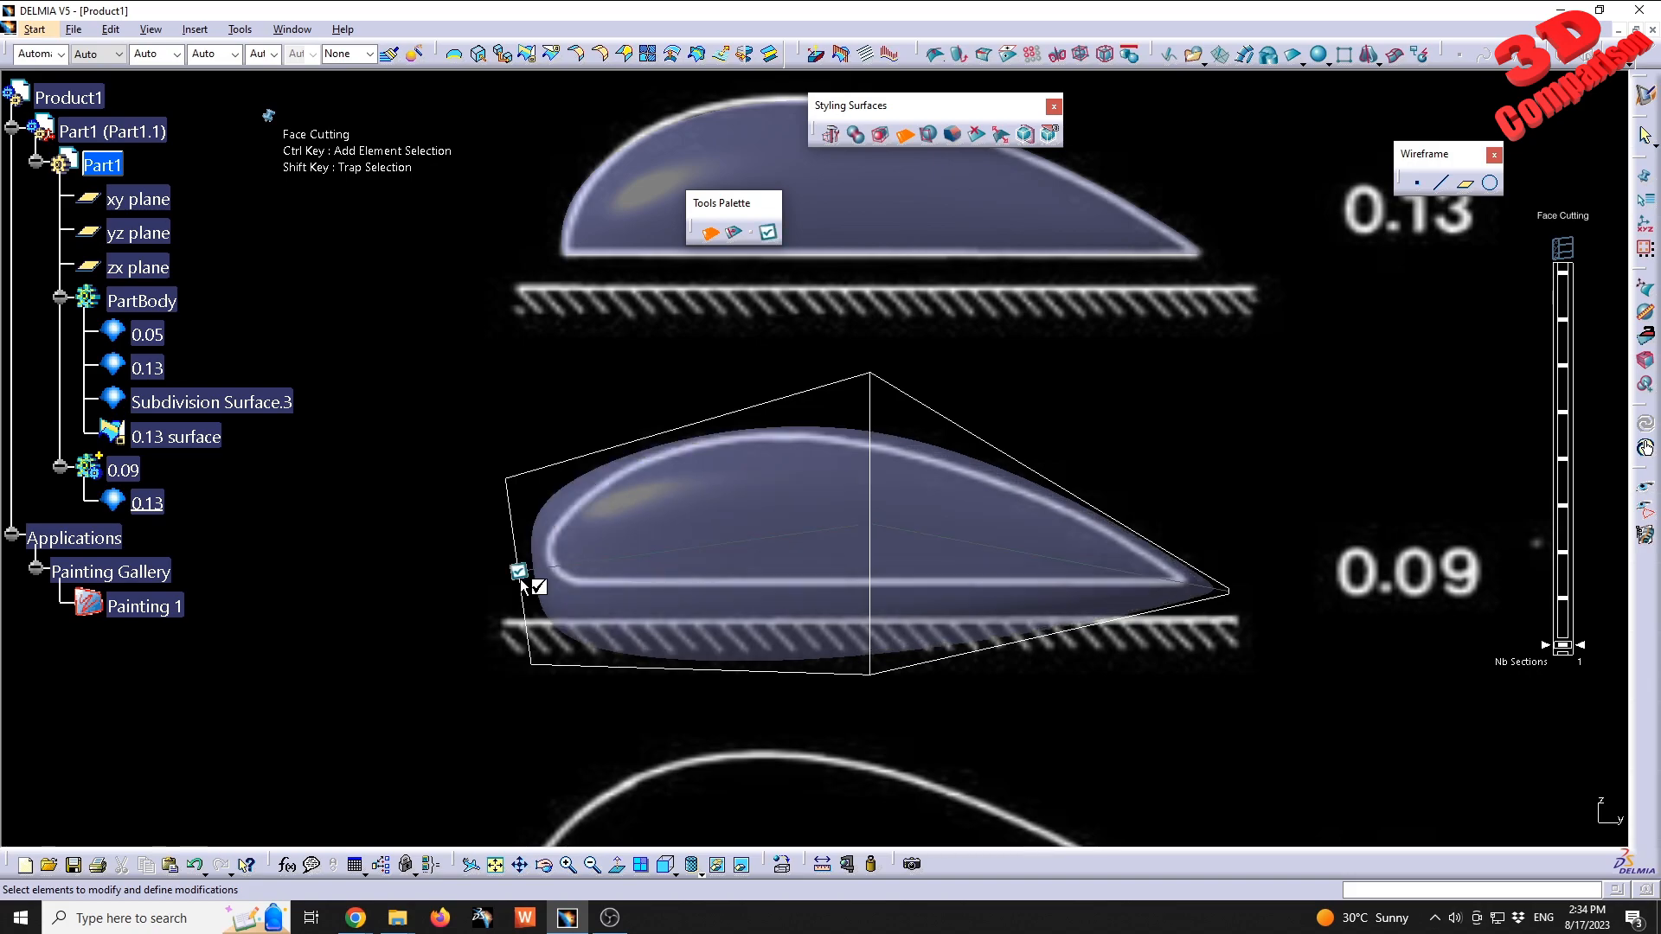
pyautogui.click(519, 569)
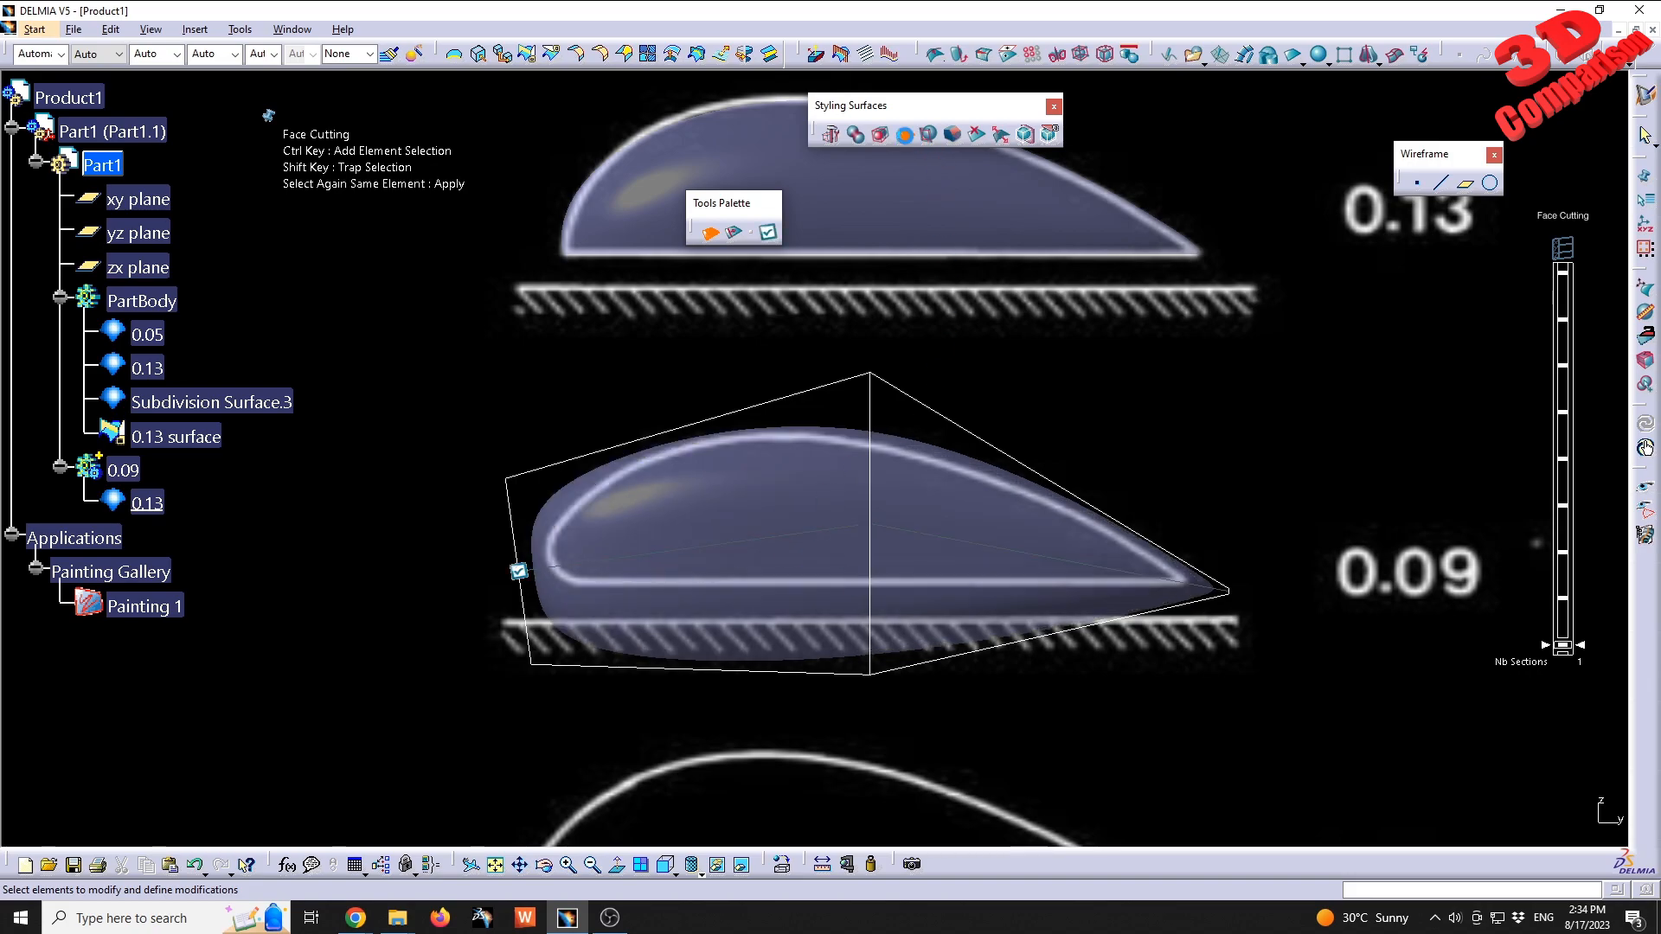
pyautogui.click(768, 232)
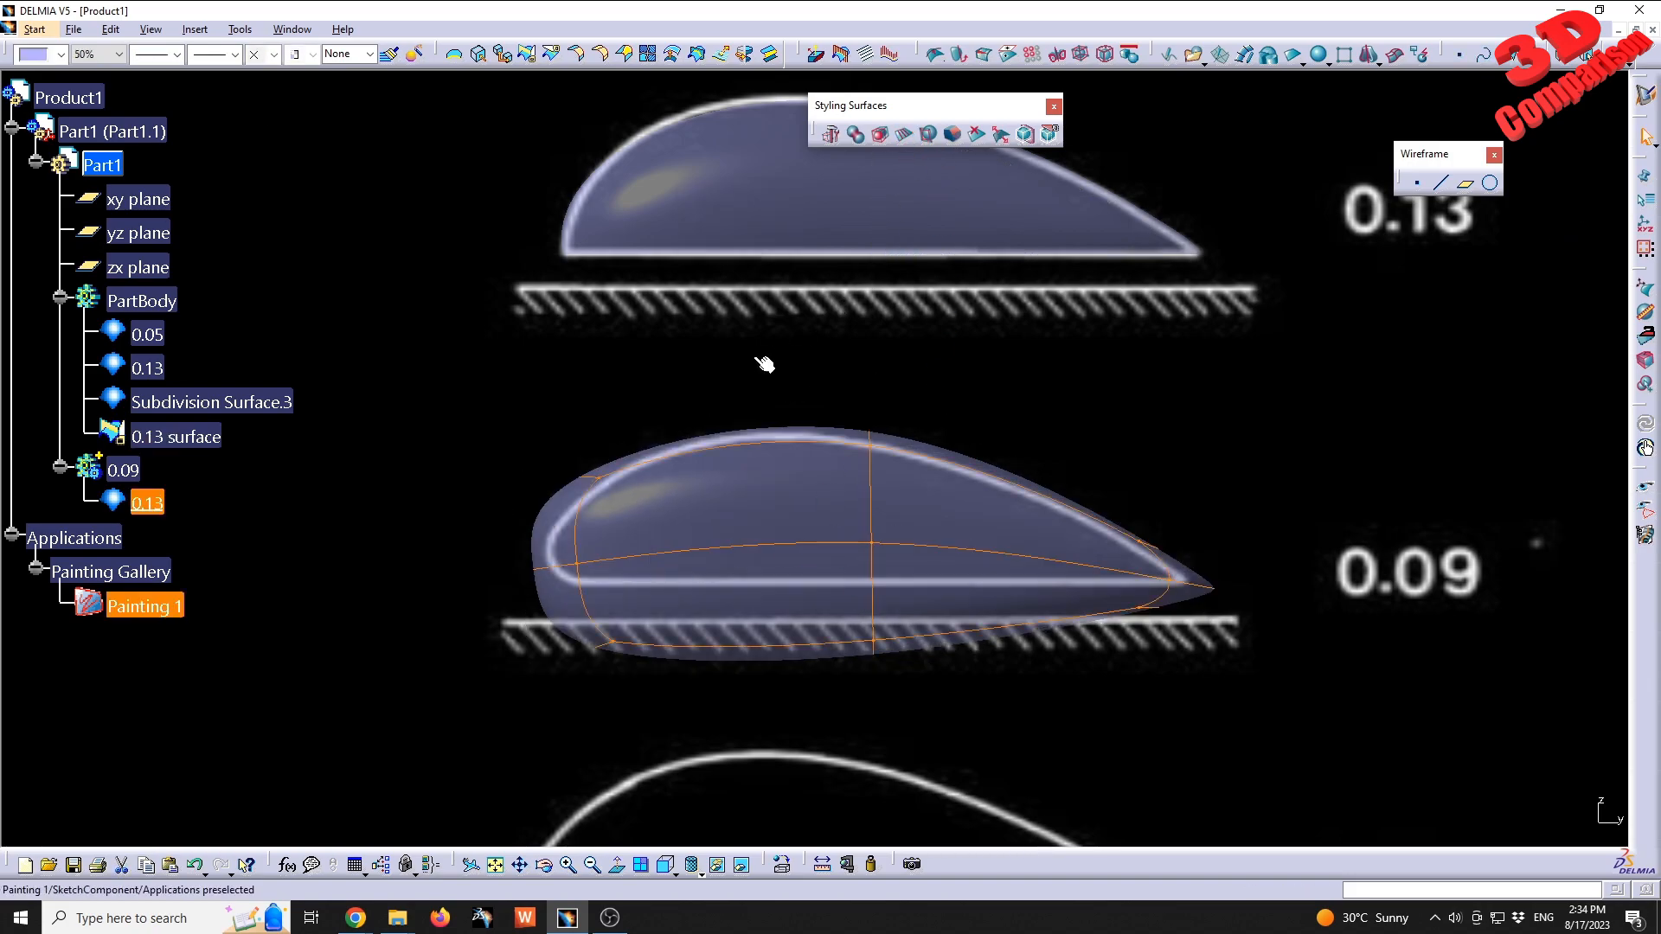
# - Shift the top and middle front cage vertices rearward, down about 120 mm and slightly forward to fit the nose outline
pyautogui.doubleClick(682, 489)
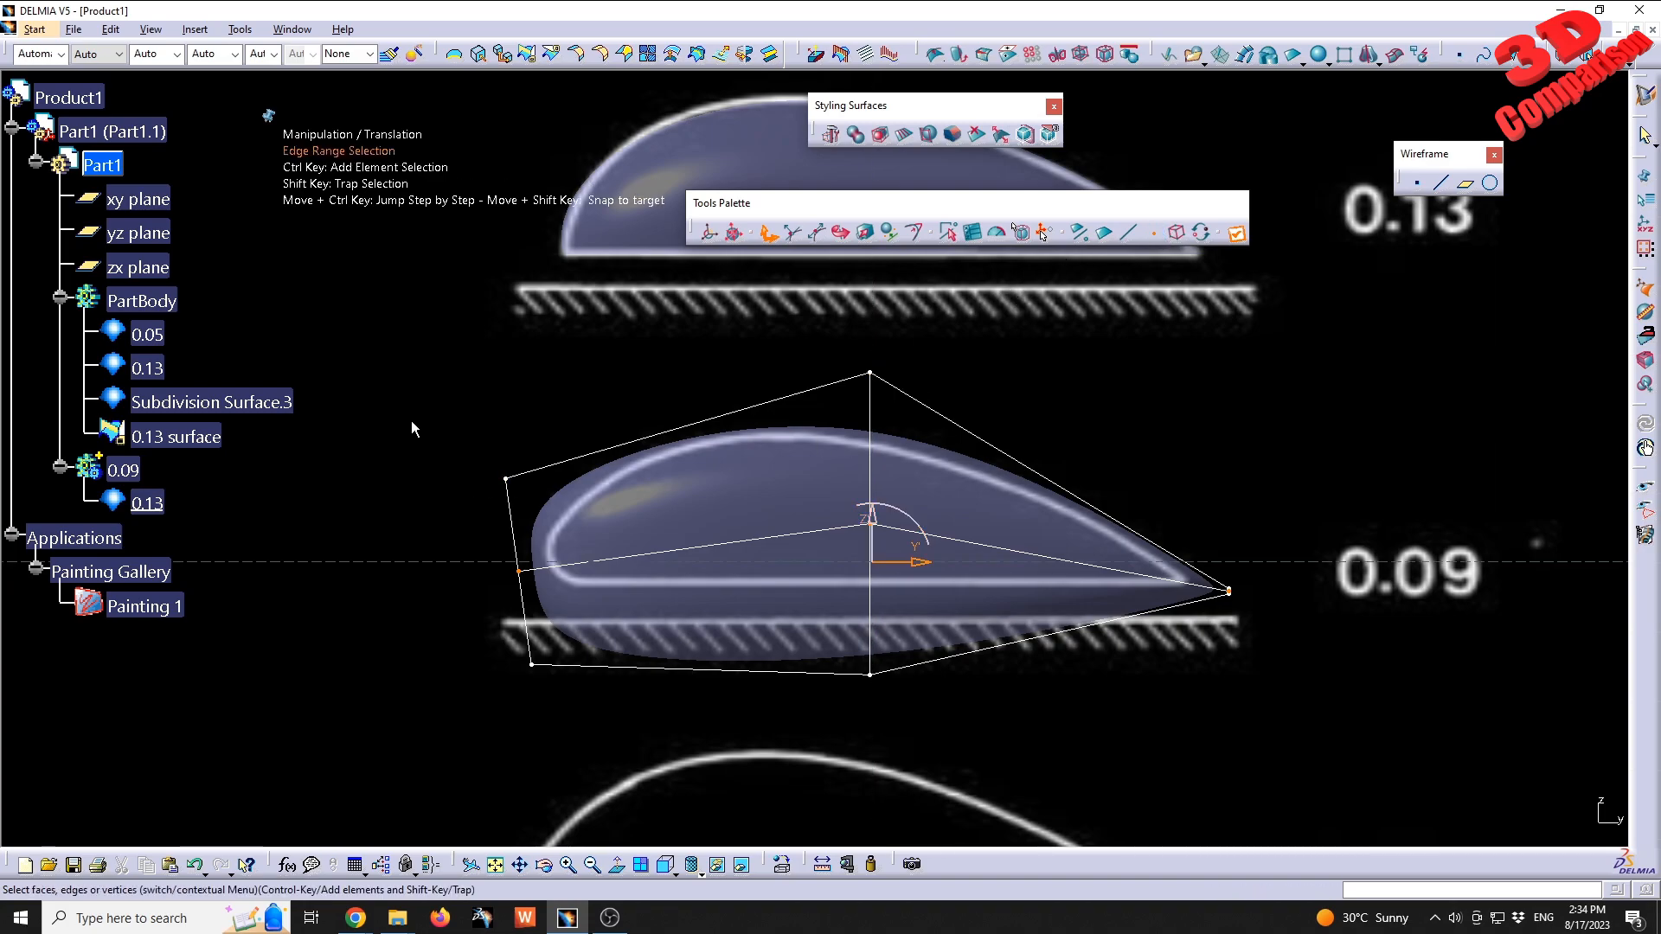
pyautogui.keyDown('shift'); pyautogui.moveTo(416, 403); pyautogui.dragTo(570, 592); pyautogui.keyUp('shift')
pyautogui.moveTo(552, 574); pyautogui.dragTo(489, 509, button='middle')
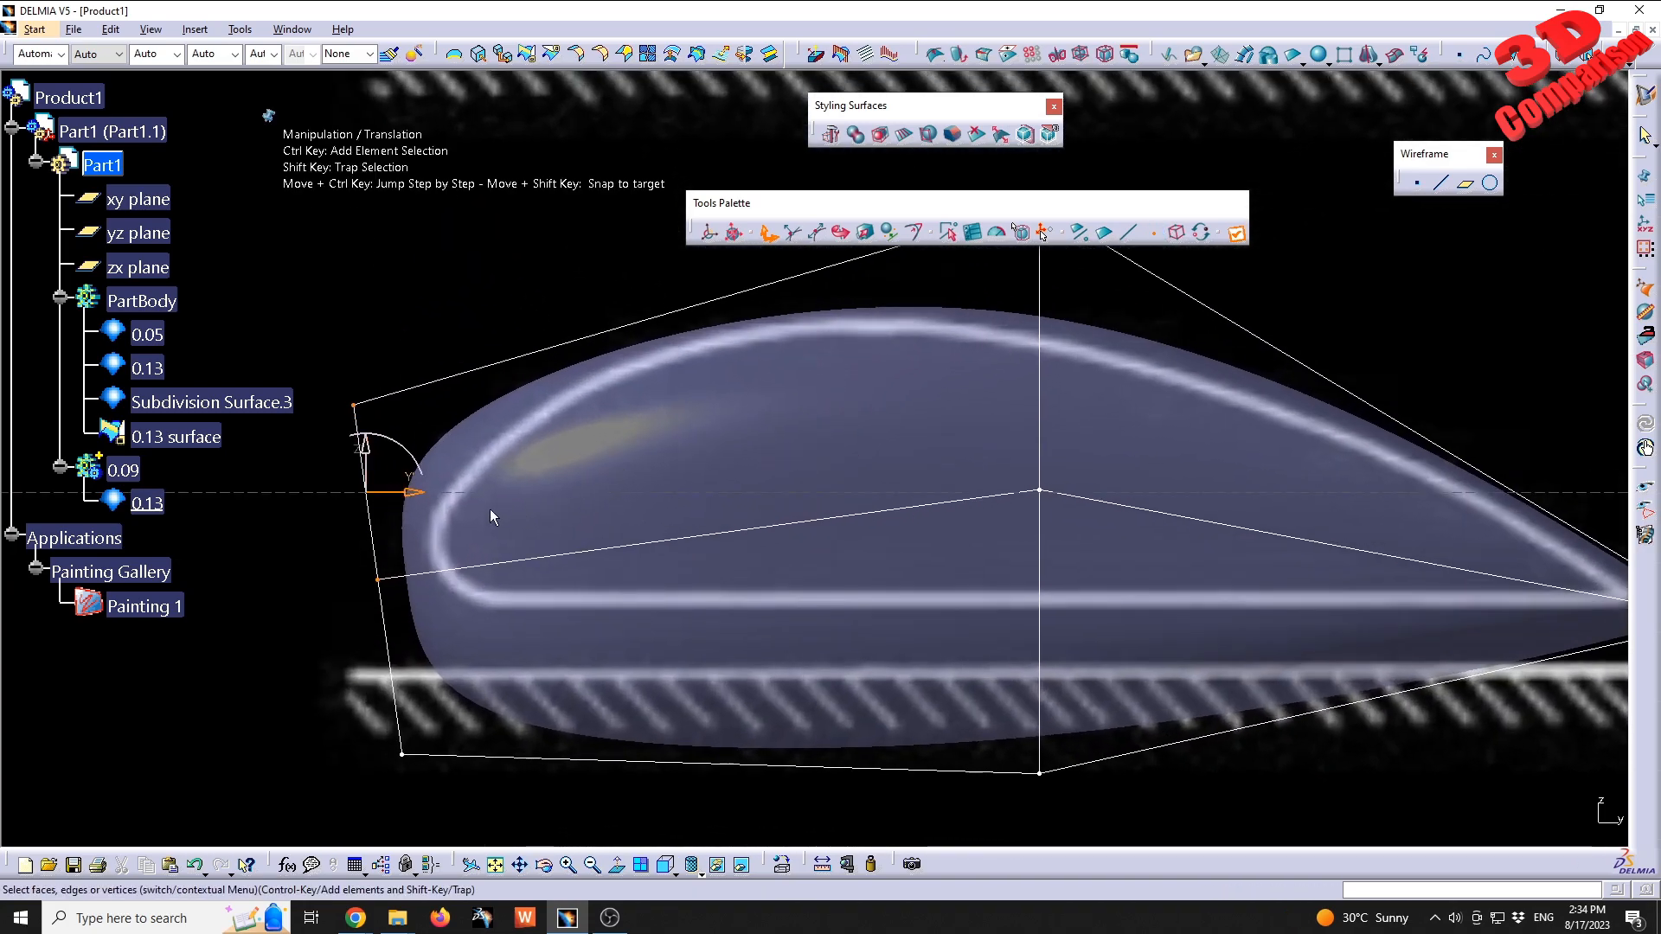
pyautogui.moveTo(415, 492); pyautogui.dragTo(451, 492)
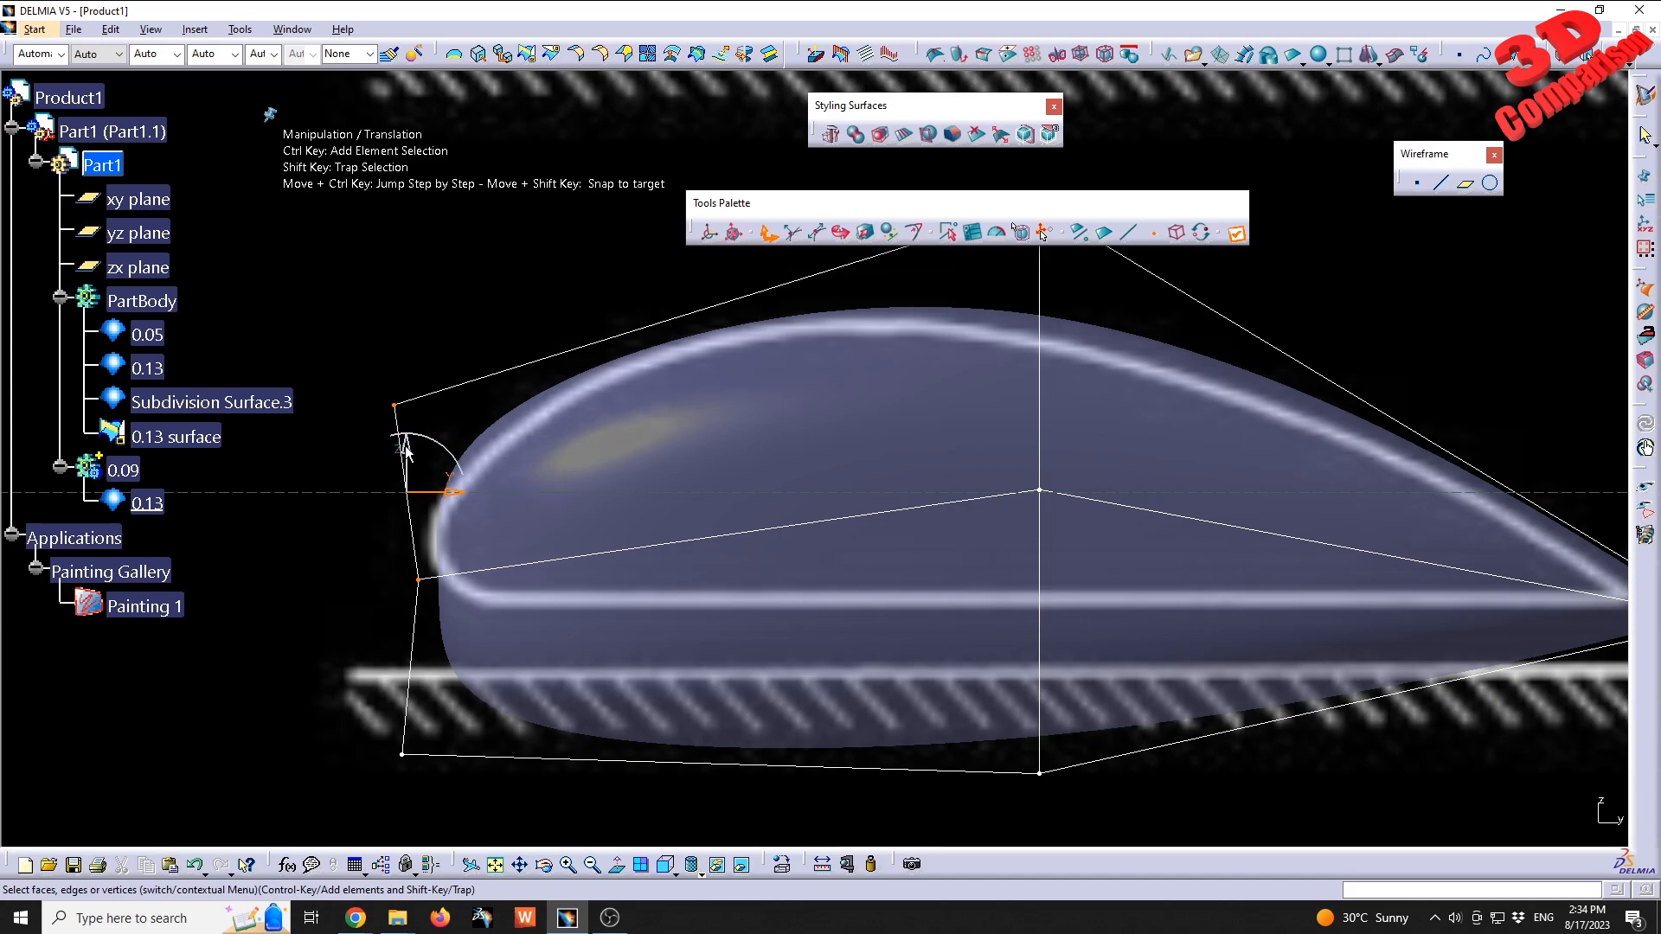
pyautogui.moveTo(408, 447); pyautogui.dragTo(407, 475)
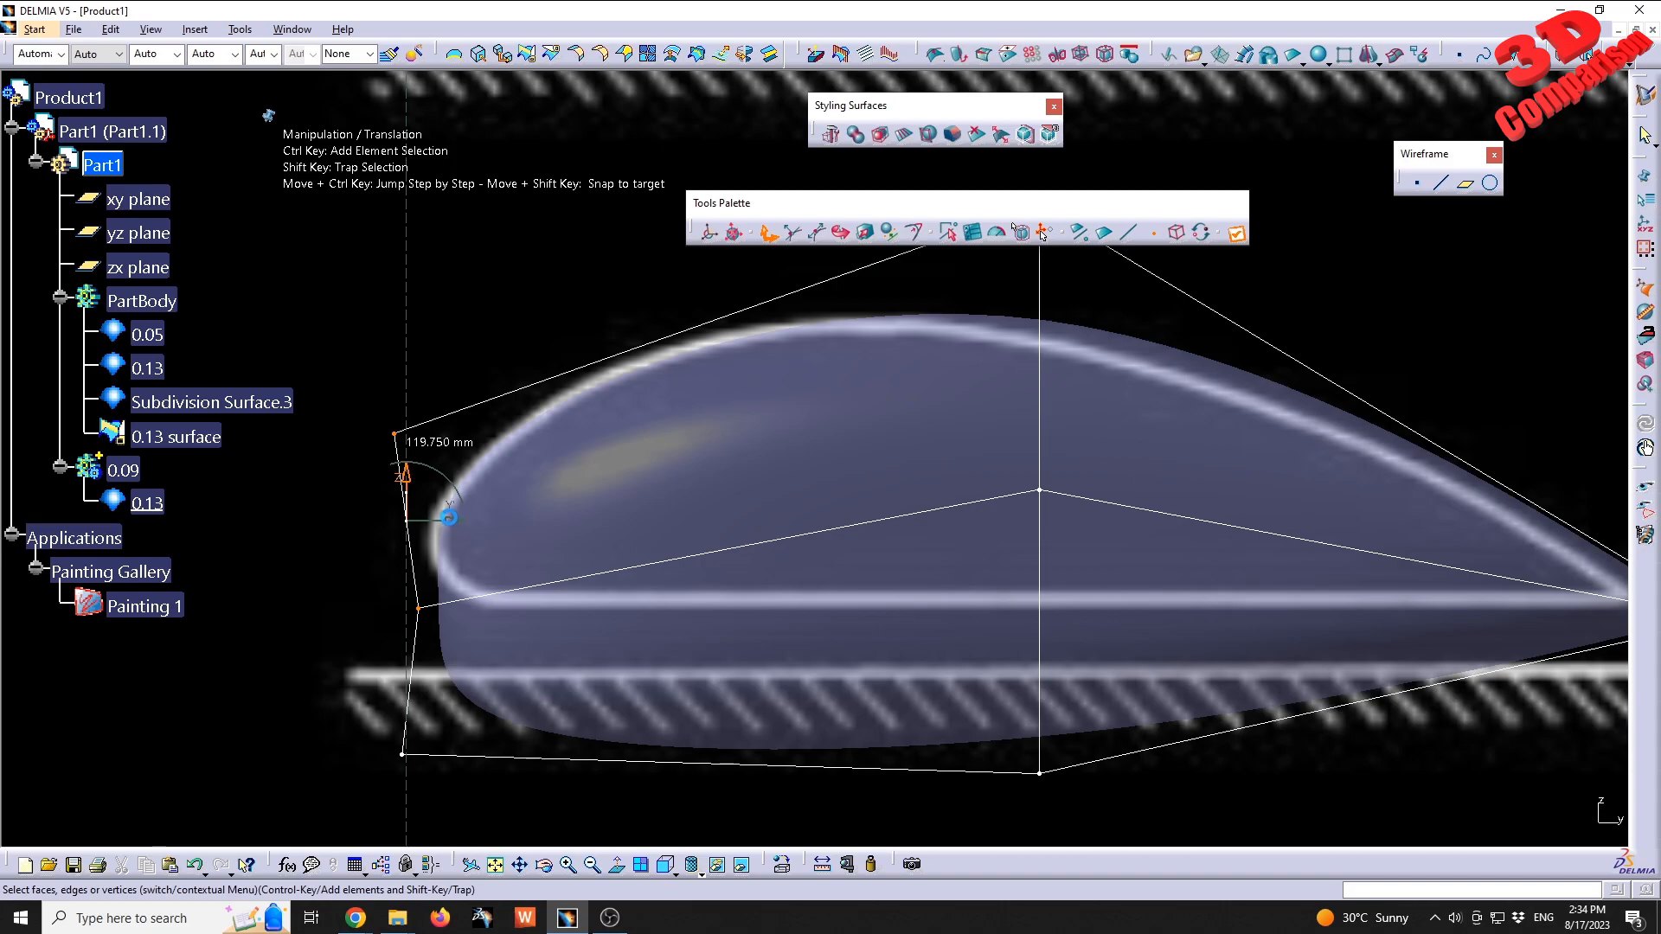
pyautogui.moveTo(451, 525); pyautogui.dragTo(442, 525)
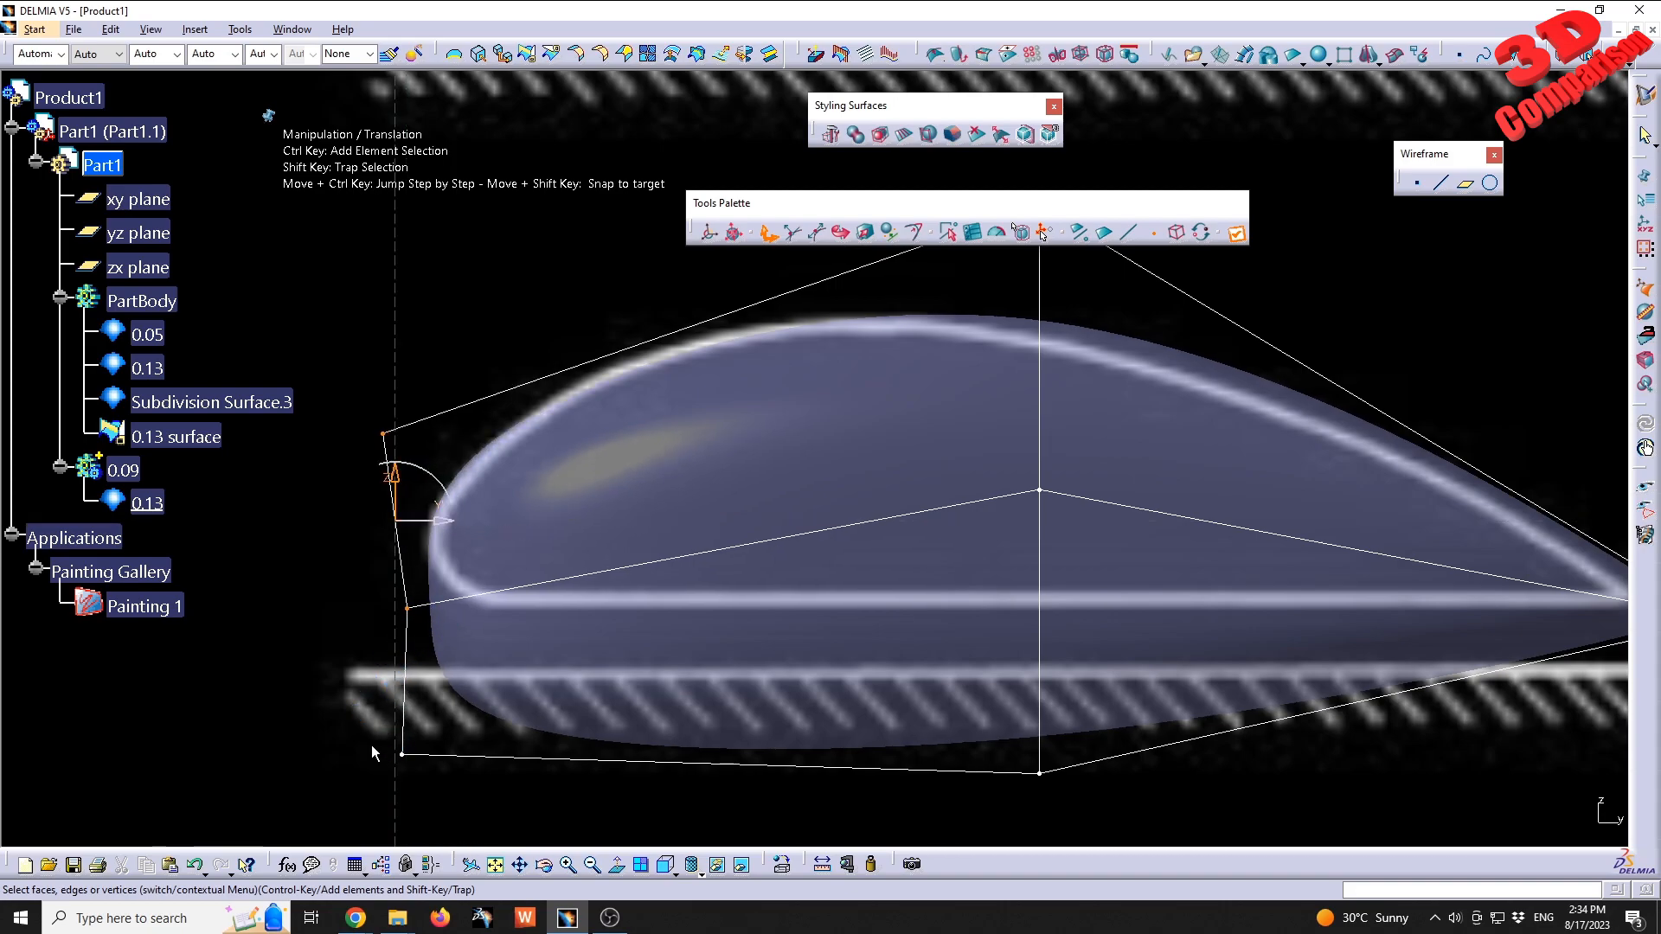
# - Move the bottom front vertex rearward about 580 mm and nudge the middle front vertex forward about 15 mm and slightly down
pyautogui.click(402, 754)
pyautogui.moveTo(444, 758); pyautogui.dragTo(581, 755)
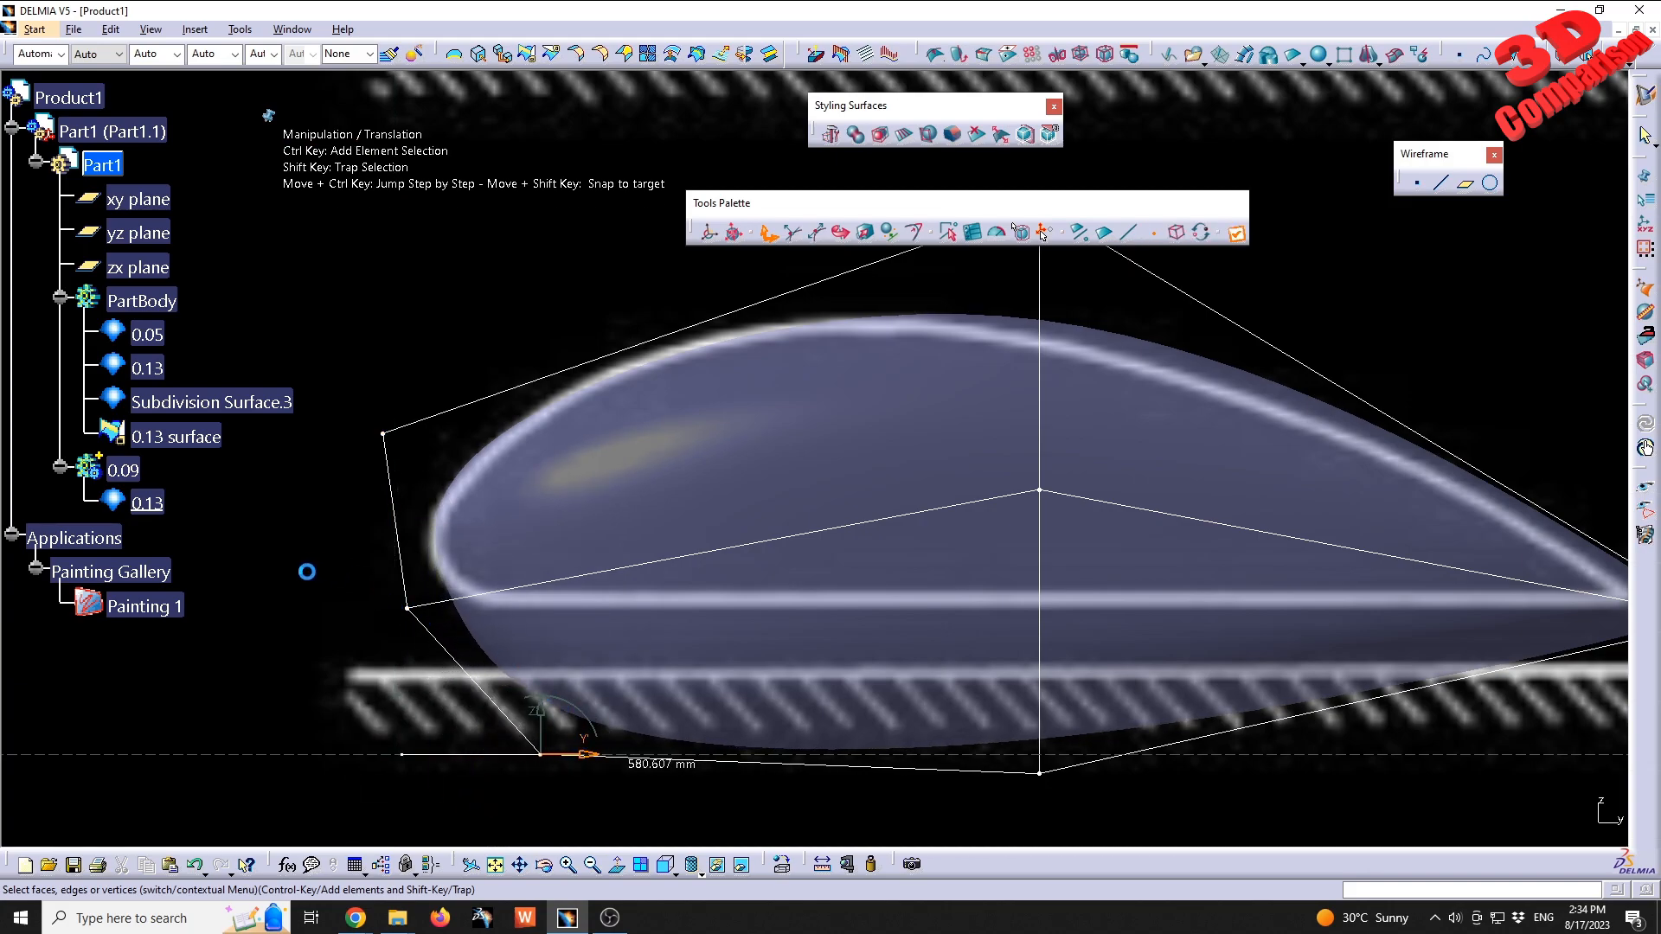
pyautogui.moveTo(307, 572)
pyautogui.mouseDown()
pyautogui.moveTo(472, 653)
pyautogui.moveTo(480, 611)
pyautogui.moveTo(449, 609)
pyautogui.mouseUp()
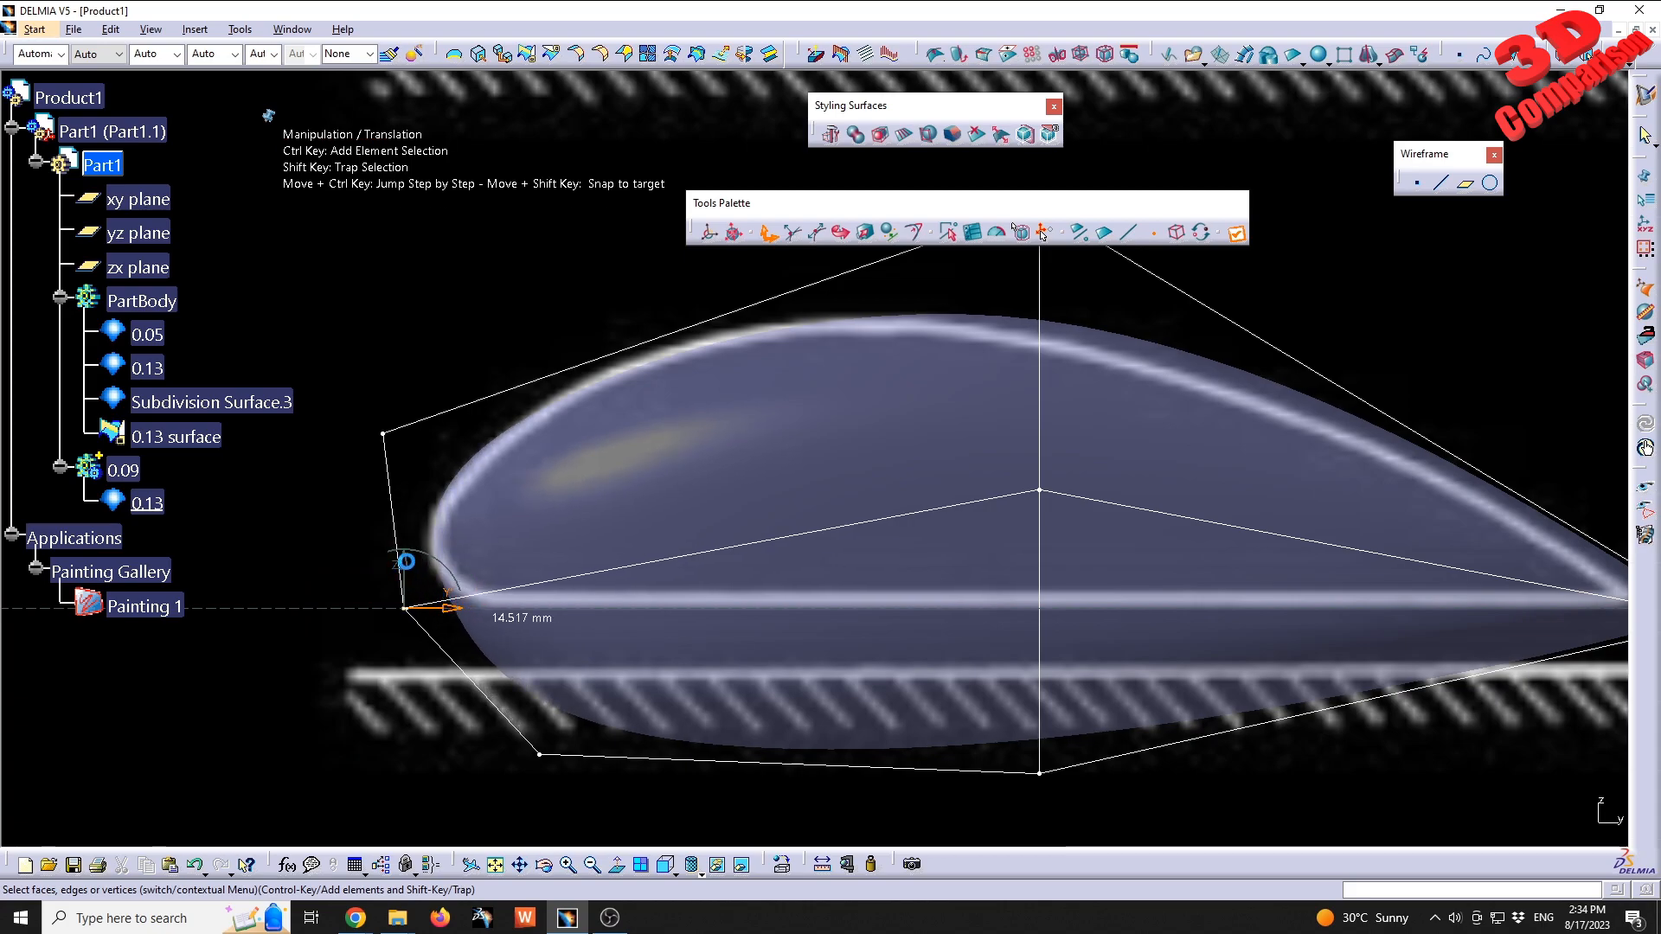
pyautogui.moveTo(406, 572); pyautogui.dragTo(414, 576)
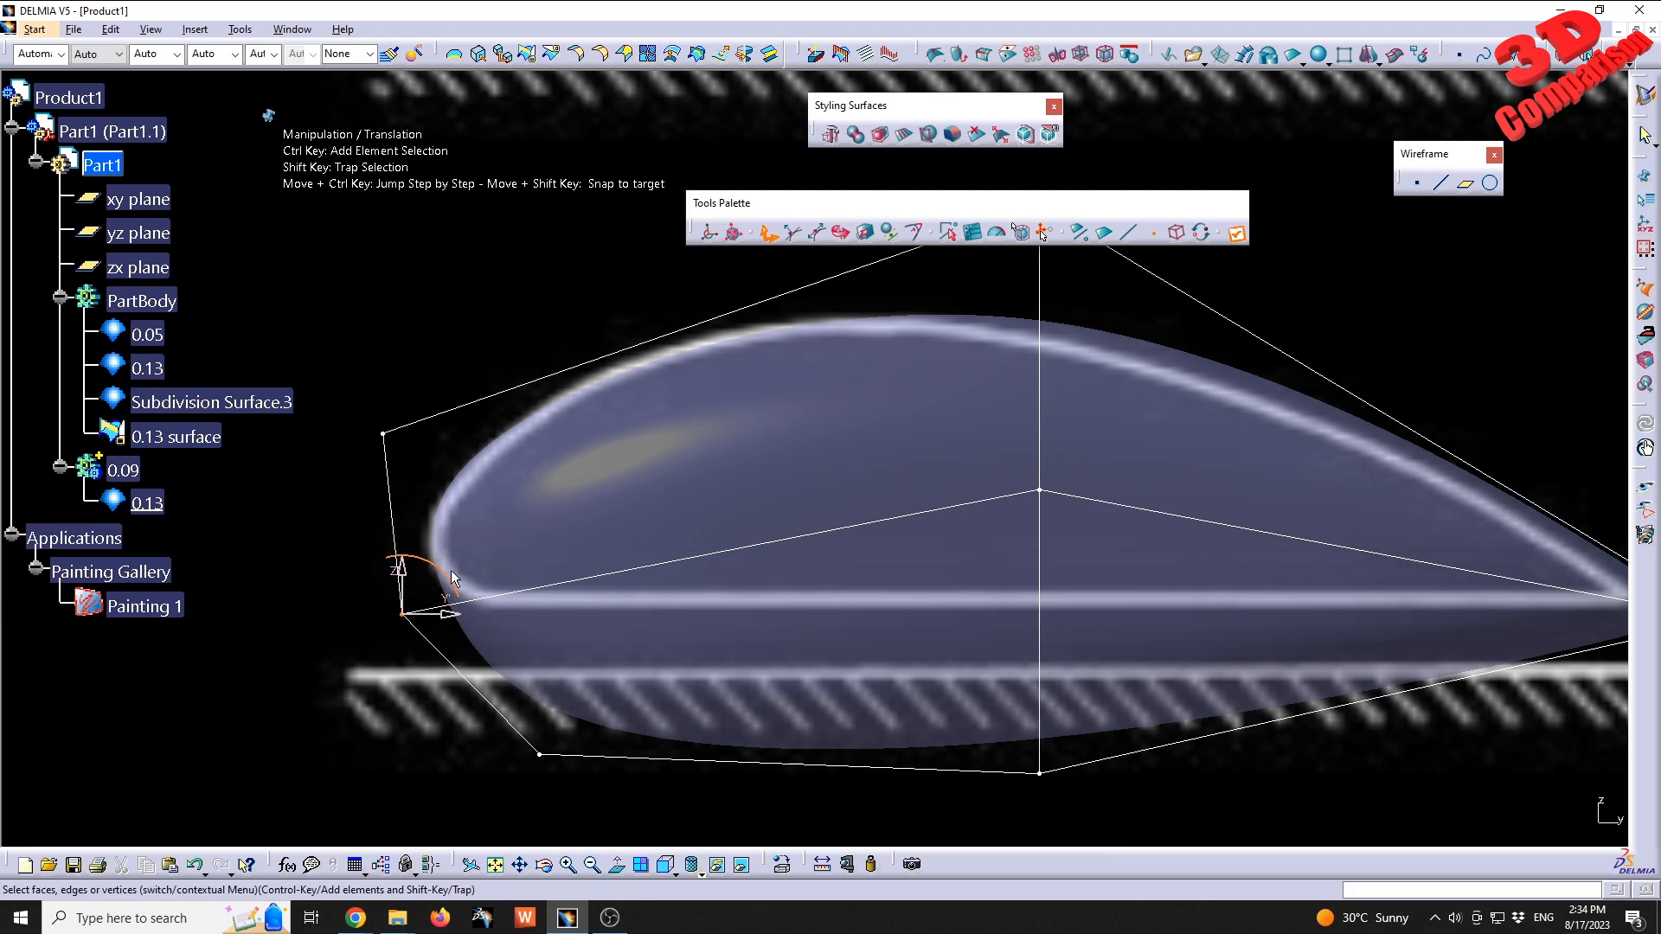
# - Move the two lower front vertices rearward about 185 mm, and the upper front vertex forward and down about 225 mm
pyautogui.keyDown('shift'); pyautogui.moveTo(335, 676); pyautogui.dragTo(630, 843); pyautogui.keyUp('shift')
pyautogui.moveTo(515, 688); pyautogui.dragTo(562, 689)
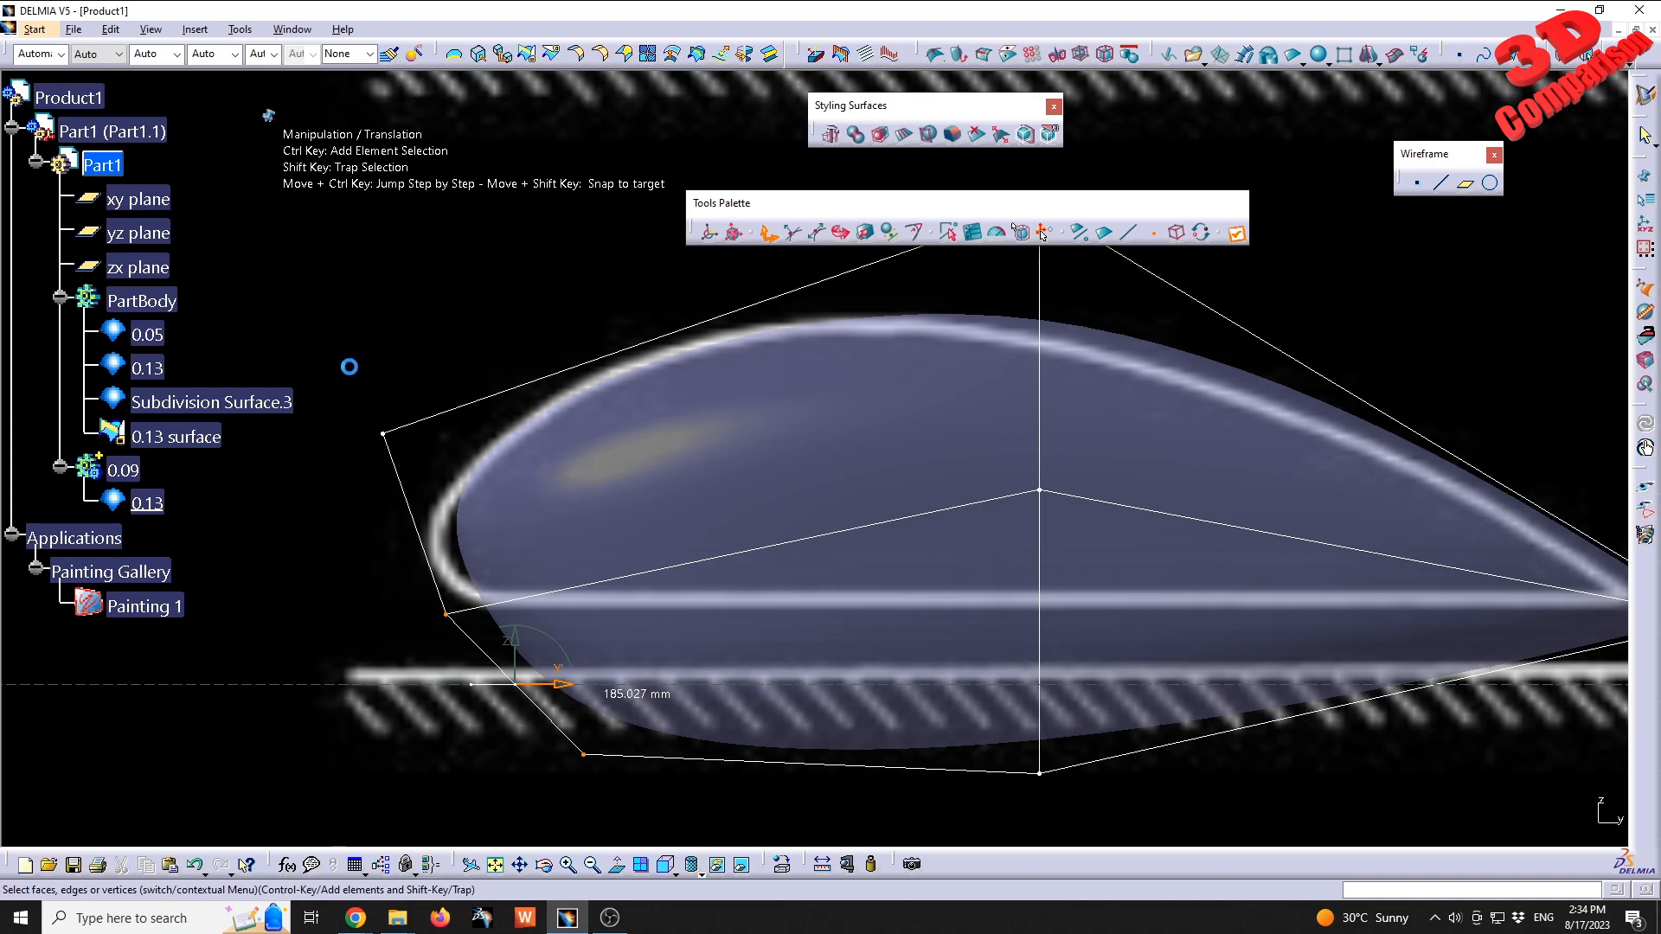
pyautogui.keyDown('shift'); pyautogui.moveTo(345, 347); pyautogui.dragTo(368, 426); pyautogui.keyUp('shift')
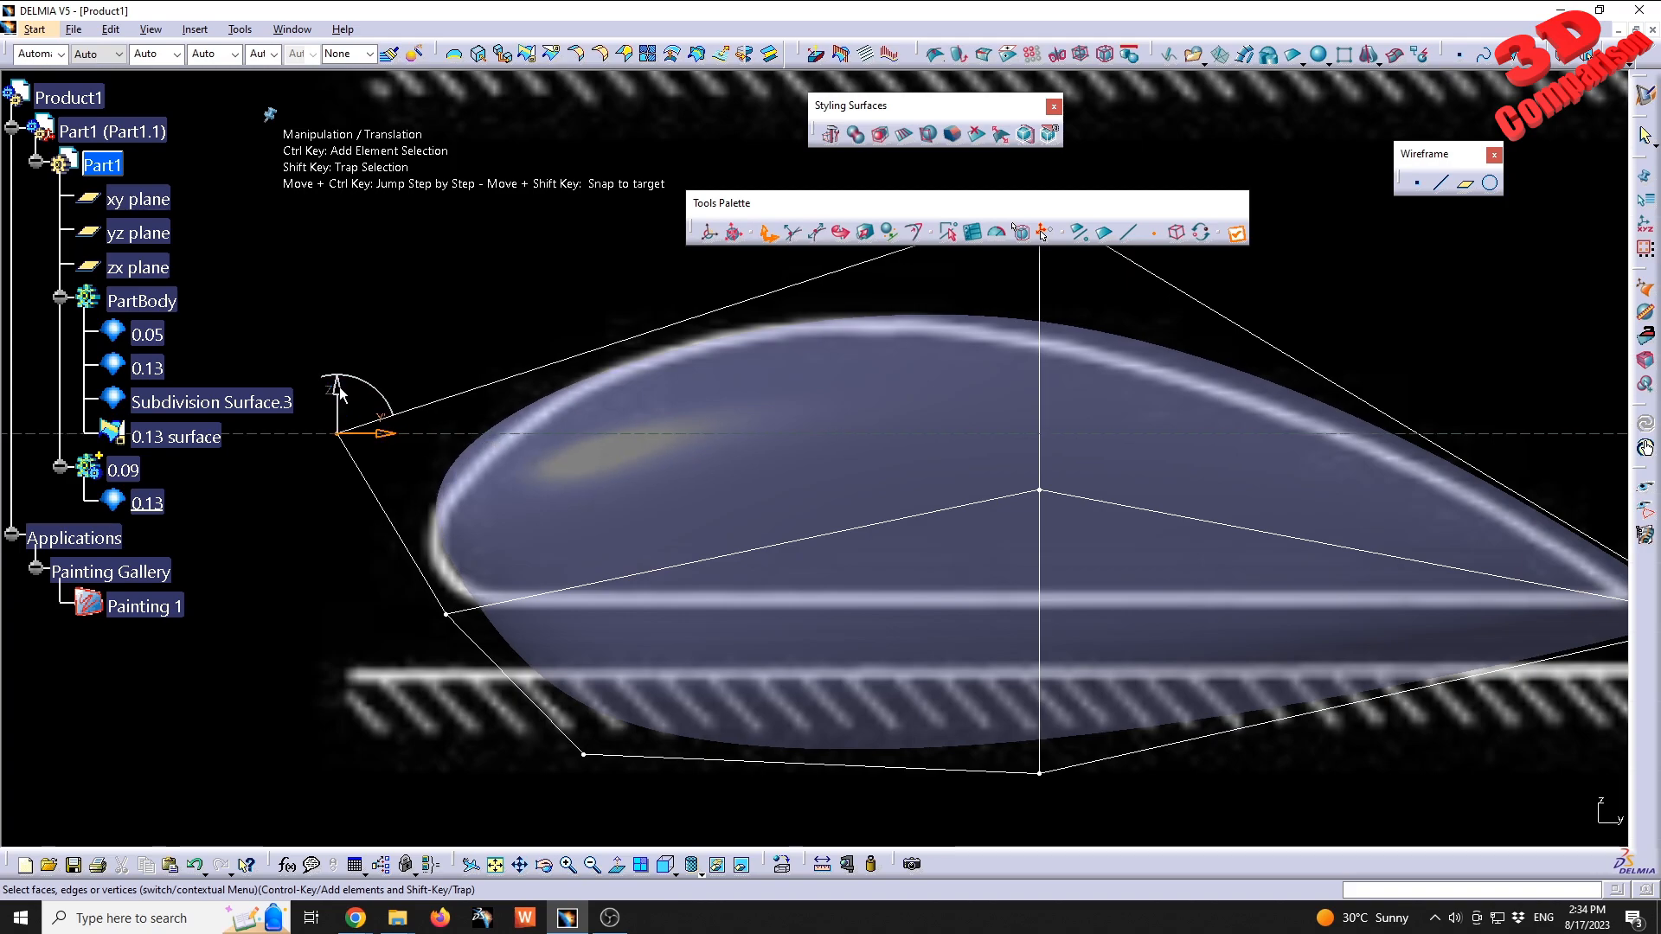
pyautogui.moveTo(339, 394); pyautogui.dragTo(324, 428)
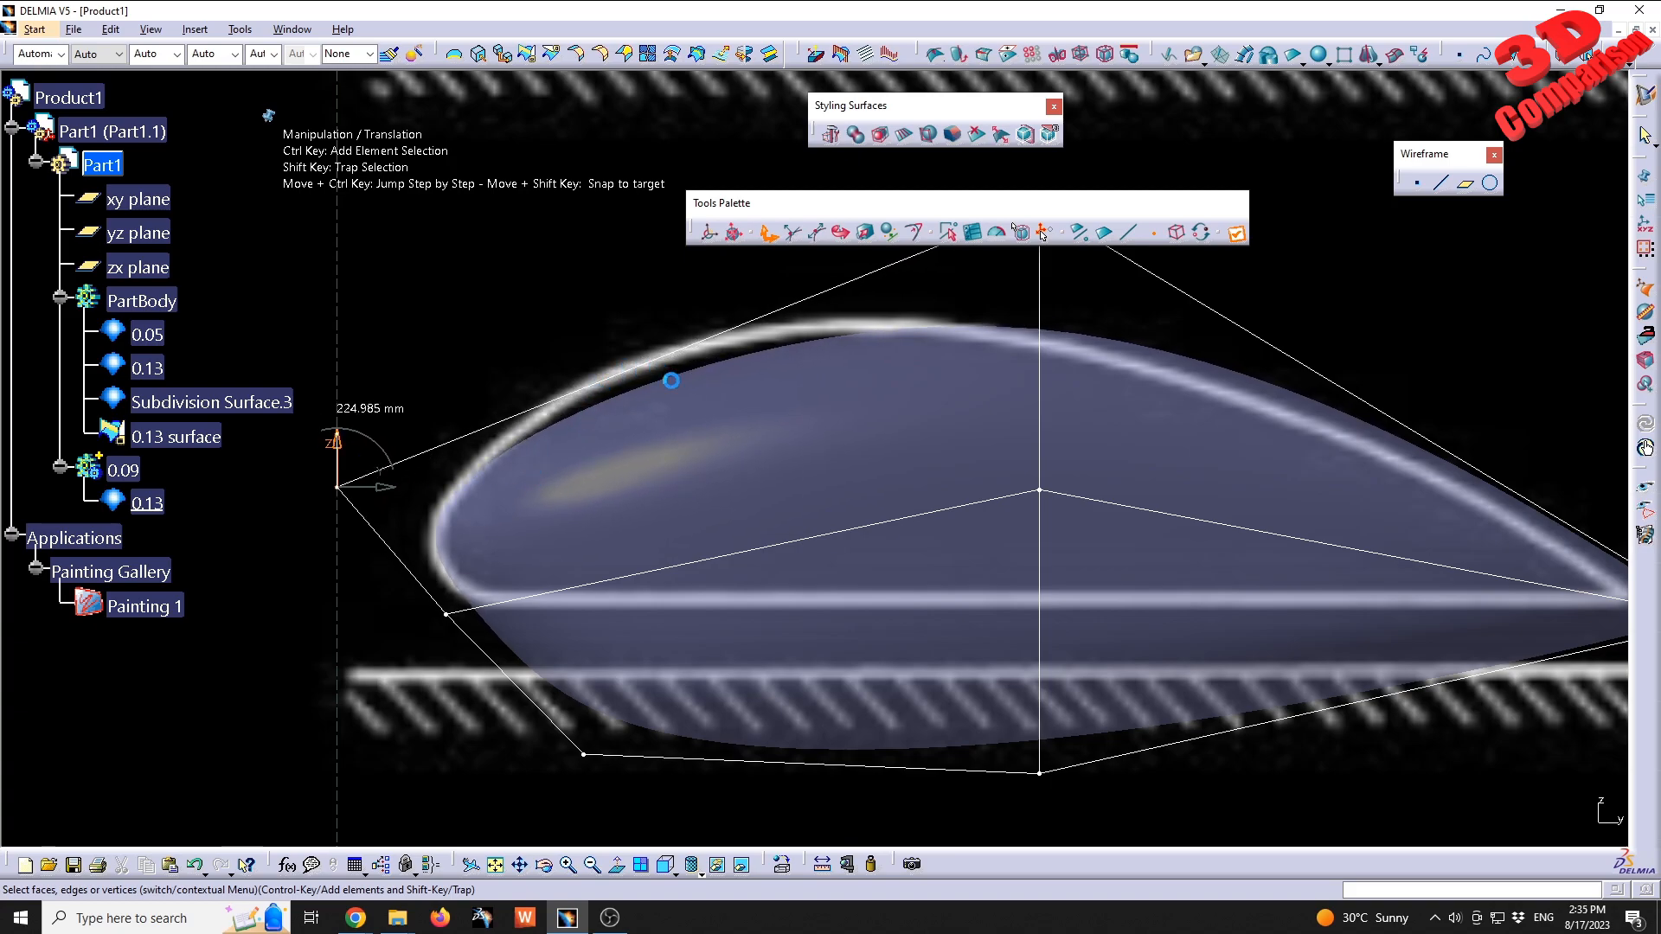
# - Add a one-section face cut across the upper front cage edge, between the nose and the top vertex
pyautogui.moveTo(825, 454); pyautogui.dragTo(751, 565, button='middle')
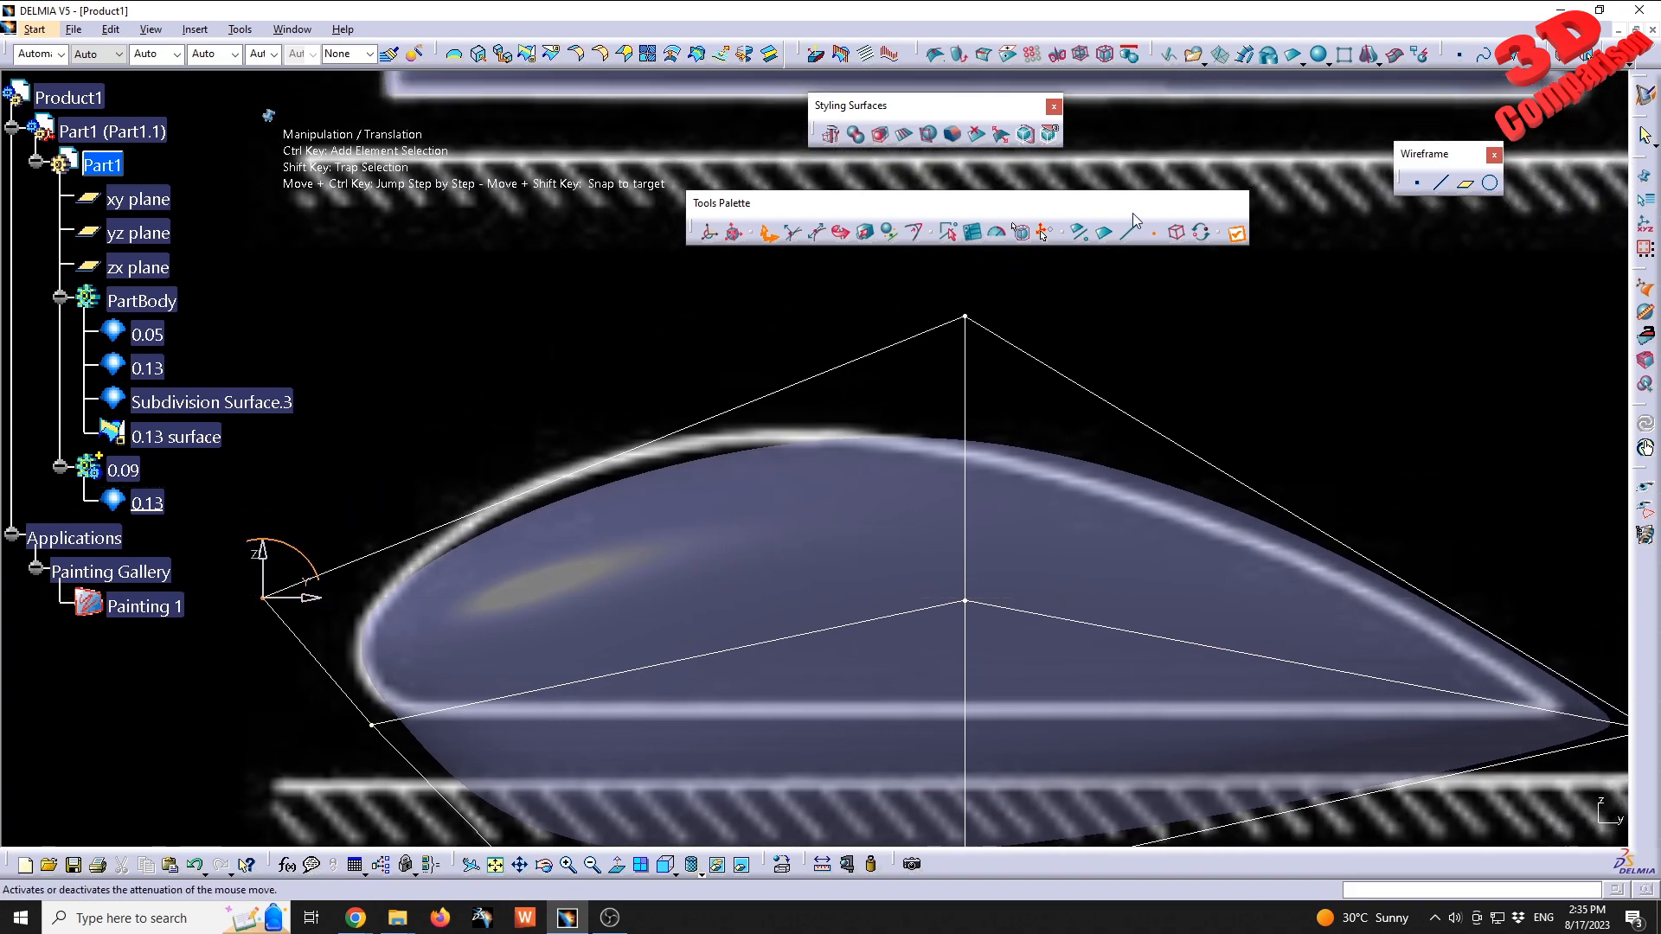
pyautogui.click(904, 134)
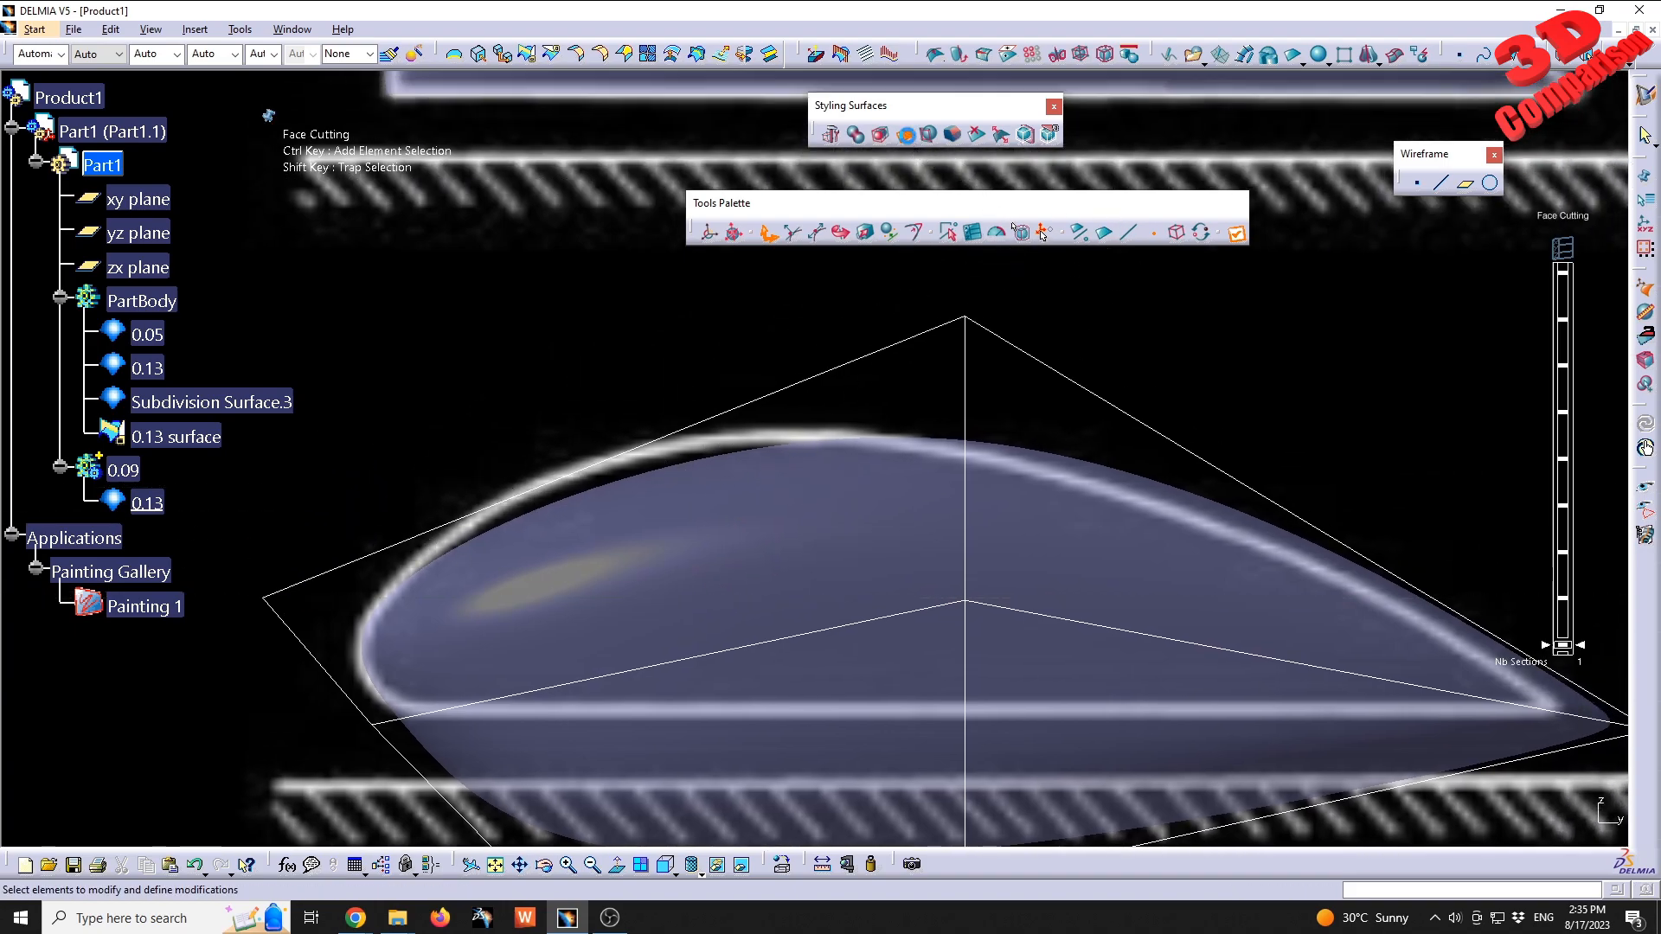
pyautogui.click(688, 426)
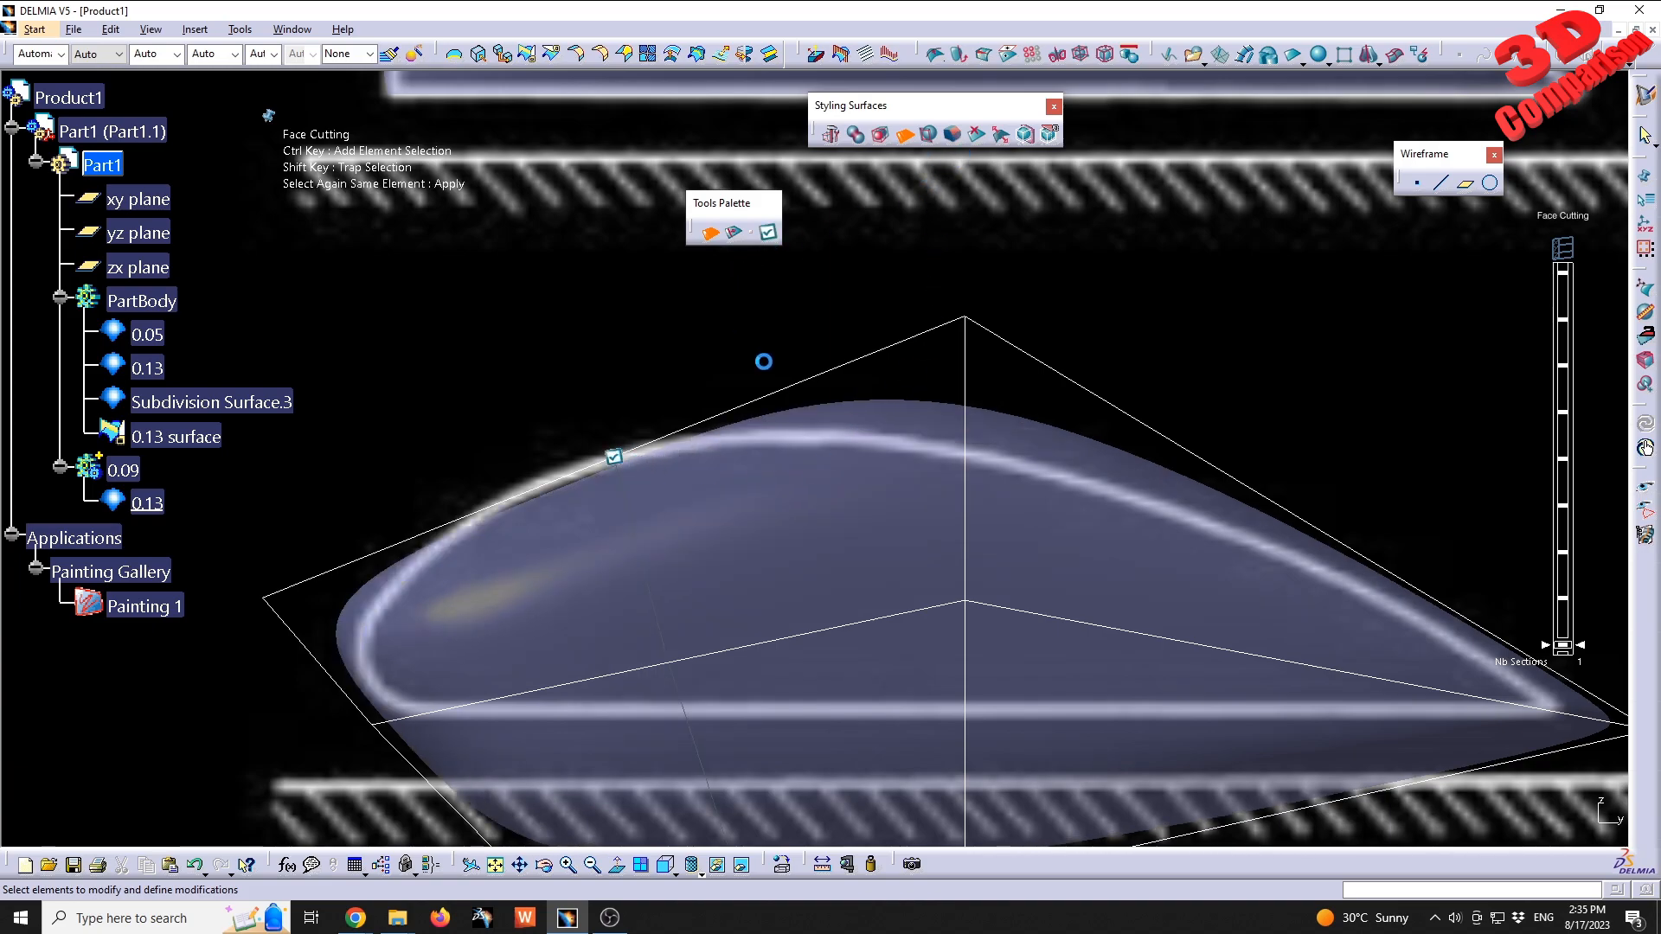
pyautogui.click(903, 135)
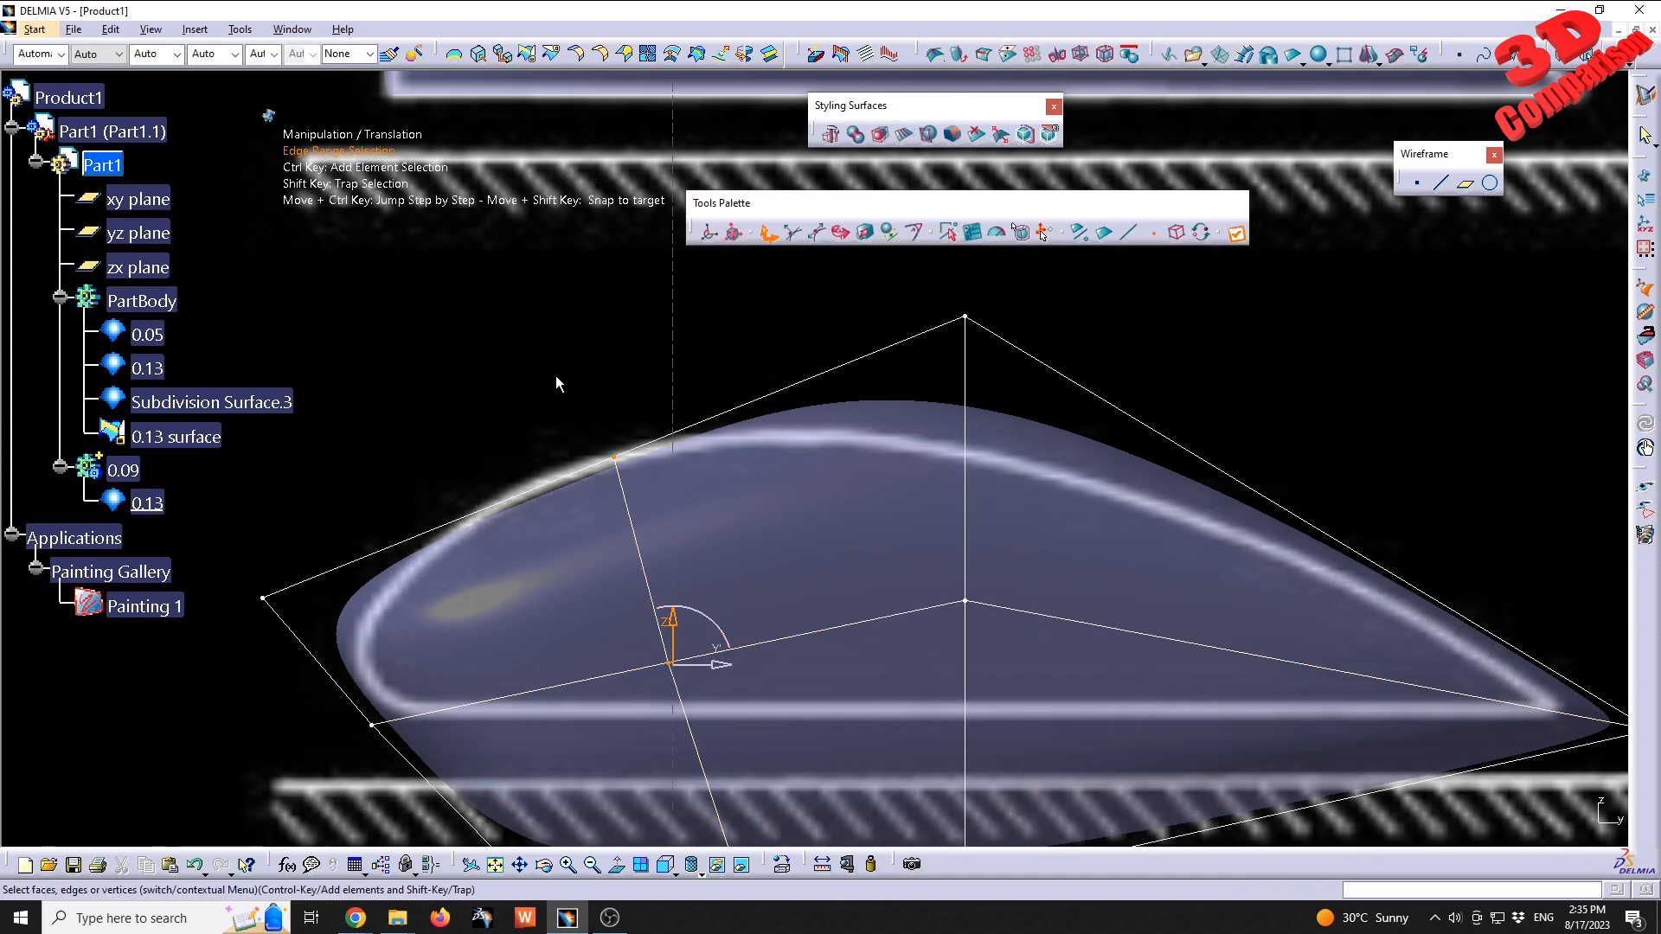
# - Raise the new upper cut vertex slightly and lower the top middle vertex to follow the 0.09 outline's upper curve
pyautogui.click(614, 457)
pyautogui.moveTo(613, 421); pyautogui.dragTo(608, 399)
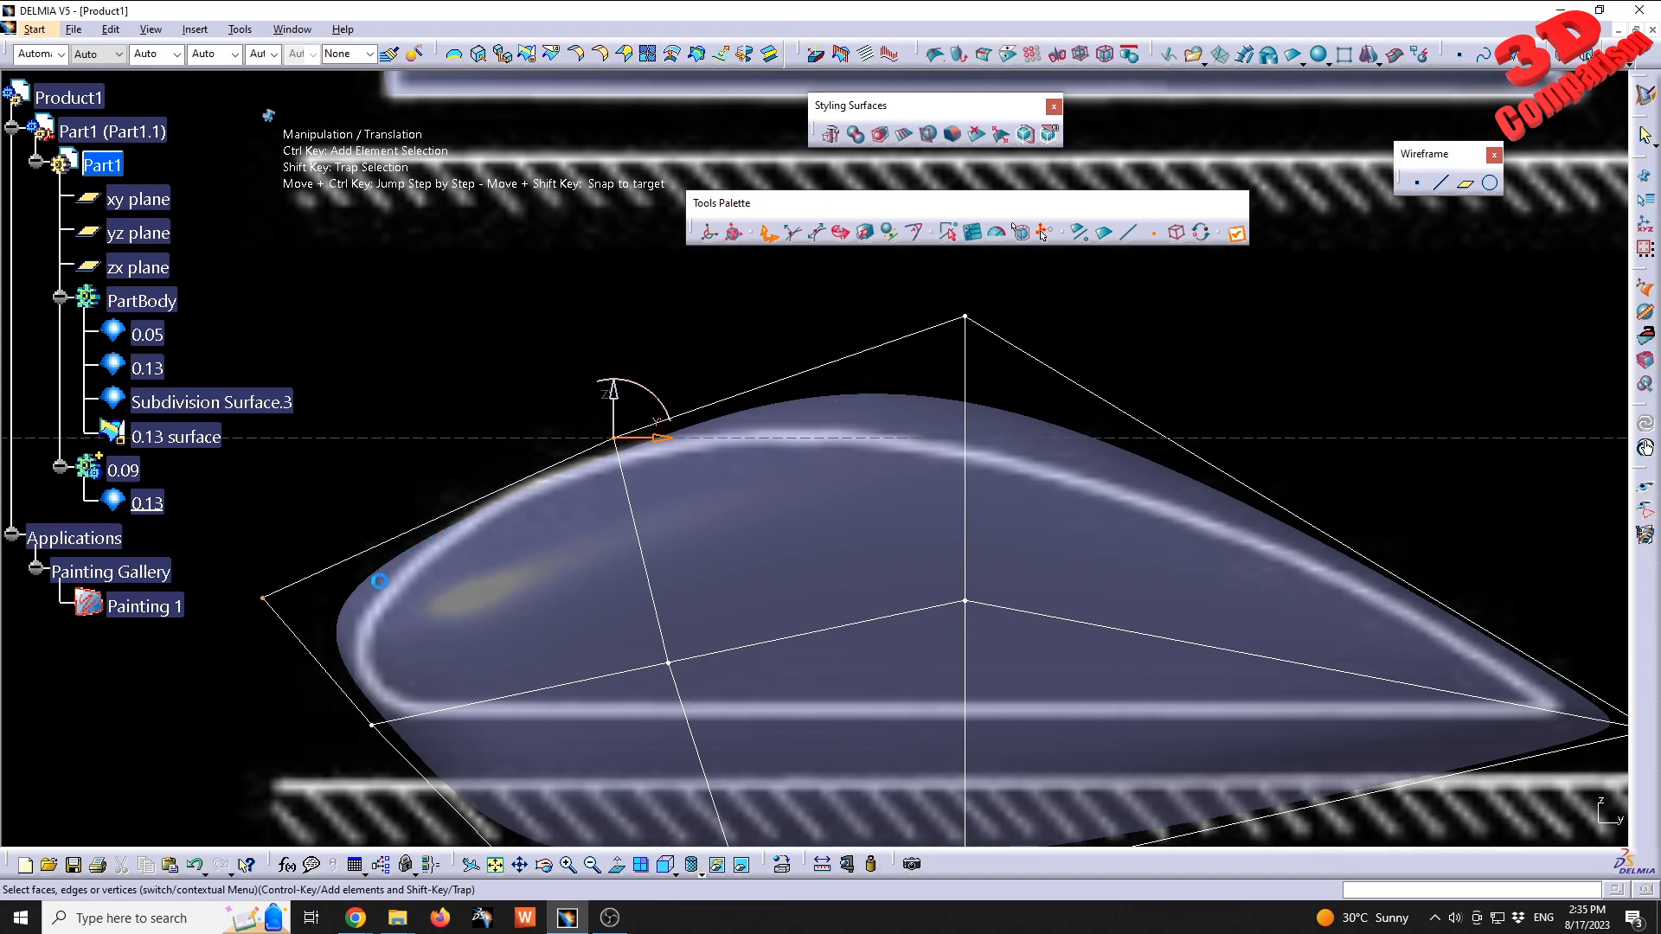
pyautogui.click(965, 317)
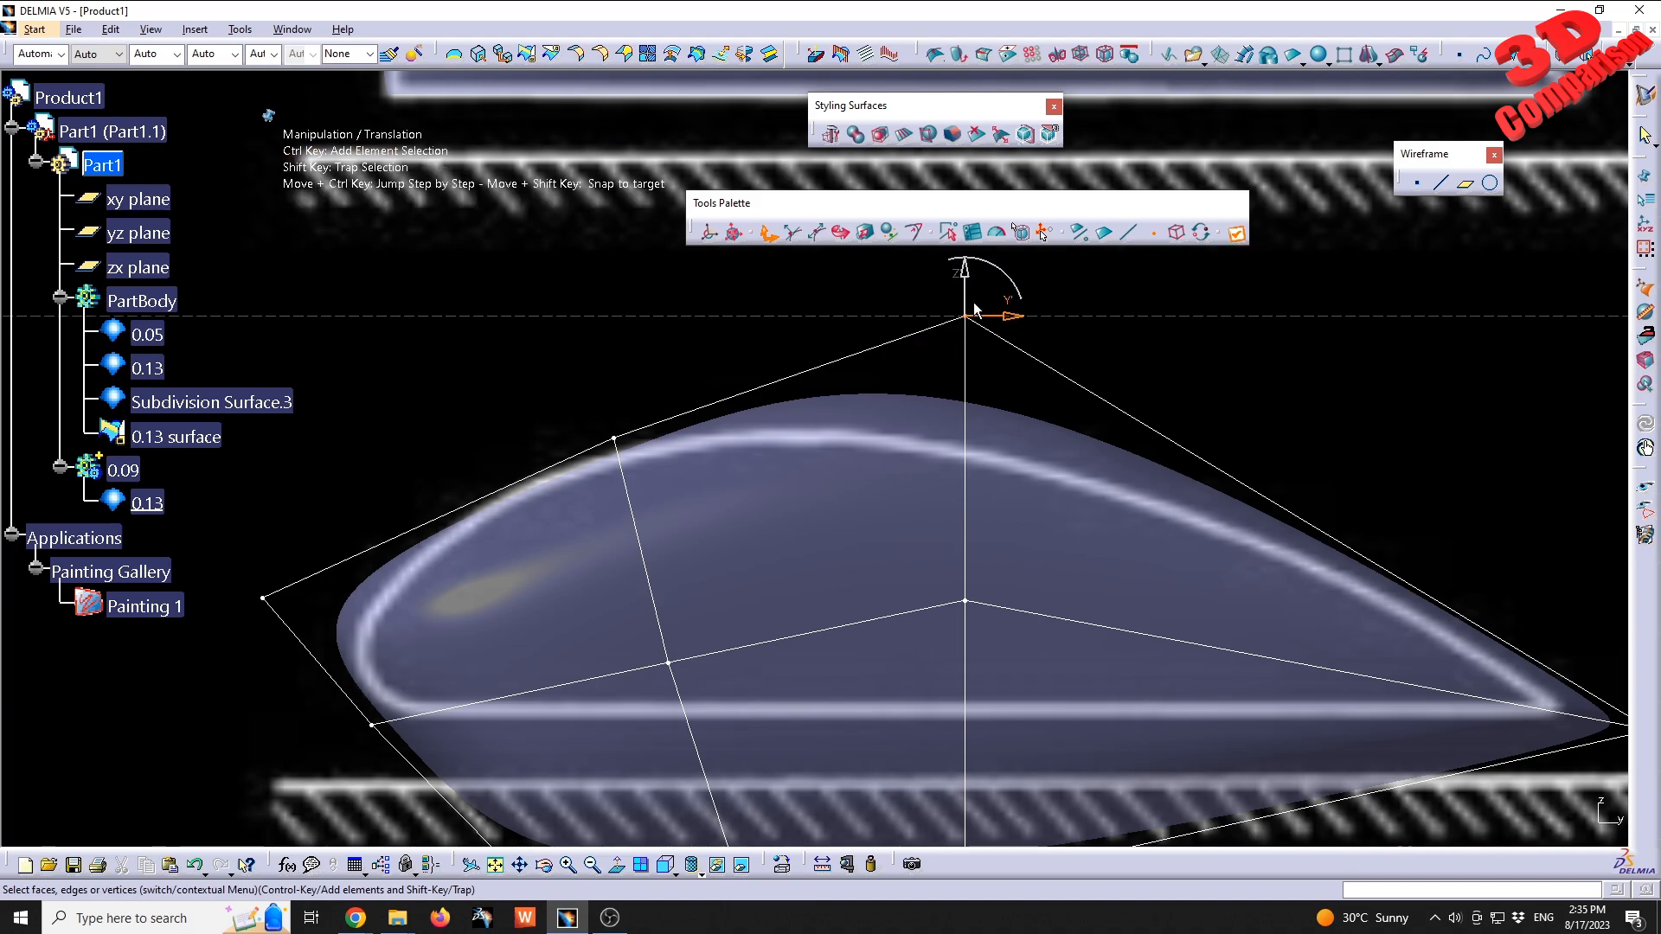
pyautogui.moveTo(967, 279); pyautogui.dragTo(978, 357)
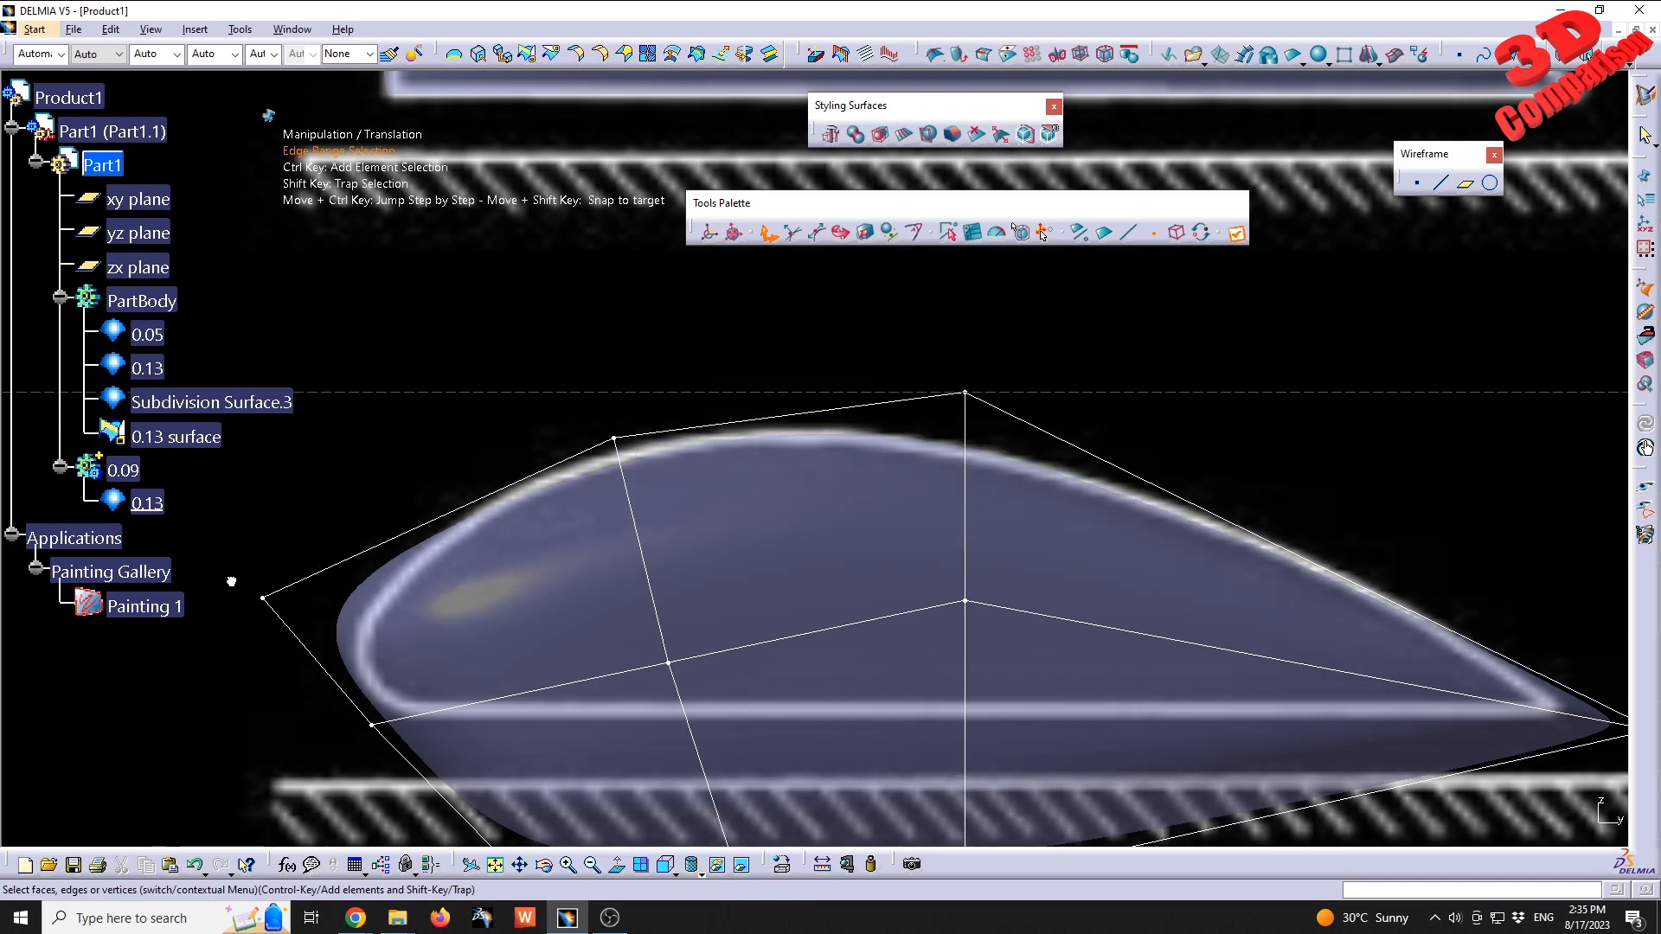
# - Move the upper nose vertex rearward about 200 mm and raise the upper cut vertex slightly to match the outline
pyautogui.click(263, 598)
pyautogui.moveTo(302, 597); pyautogui.dragTo(349, 607)
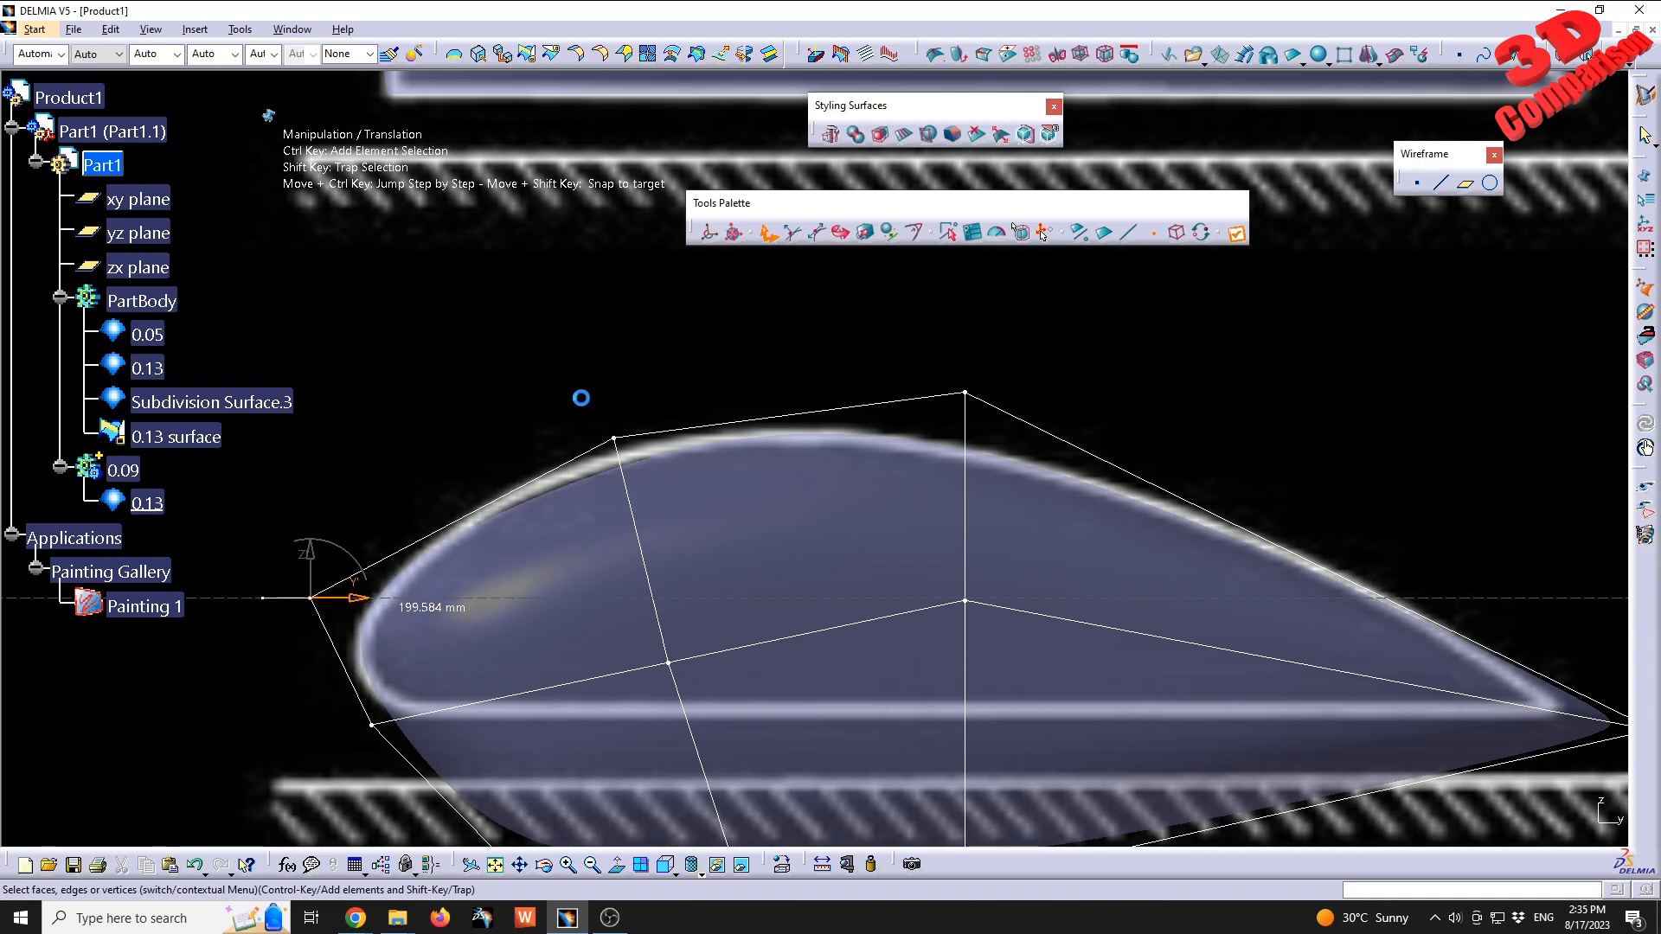
pyautogui.click(614, 439)
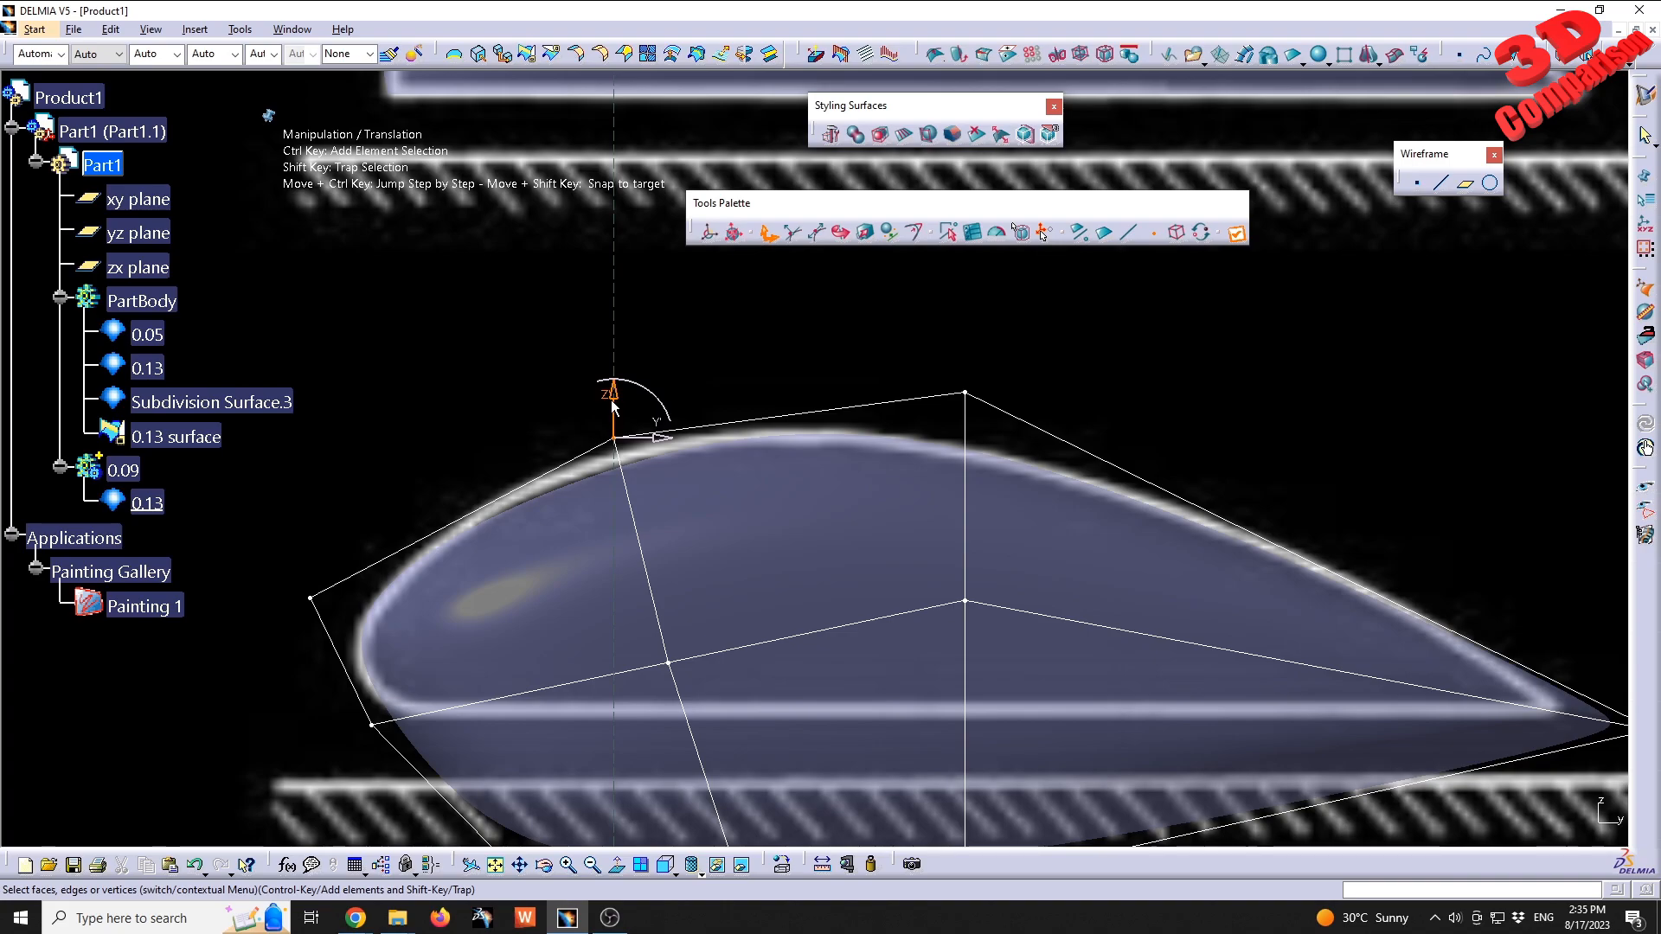
pyautogui.moveTo(613, 401)
pyautogui.mouseDown()
pyautogui.moveTo(615, 388)
pyautogui.moveTo(620, 402)
pyautogui.mouseUp()
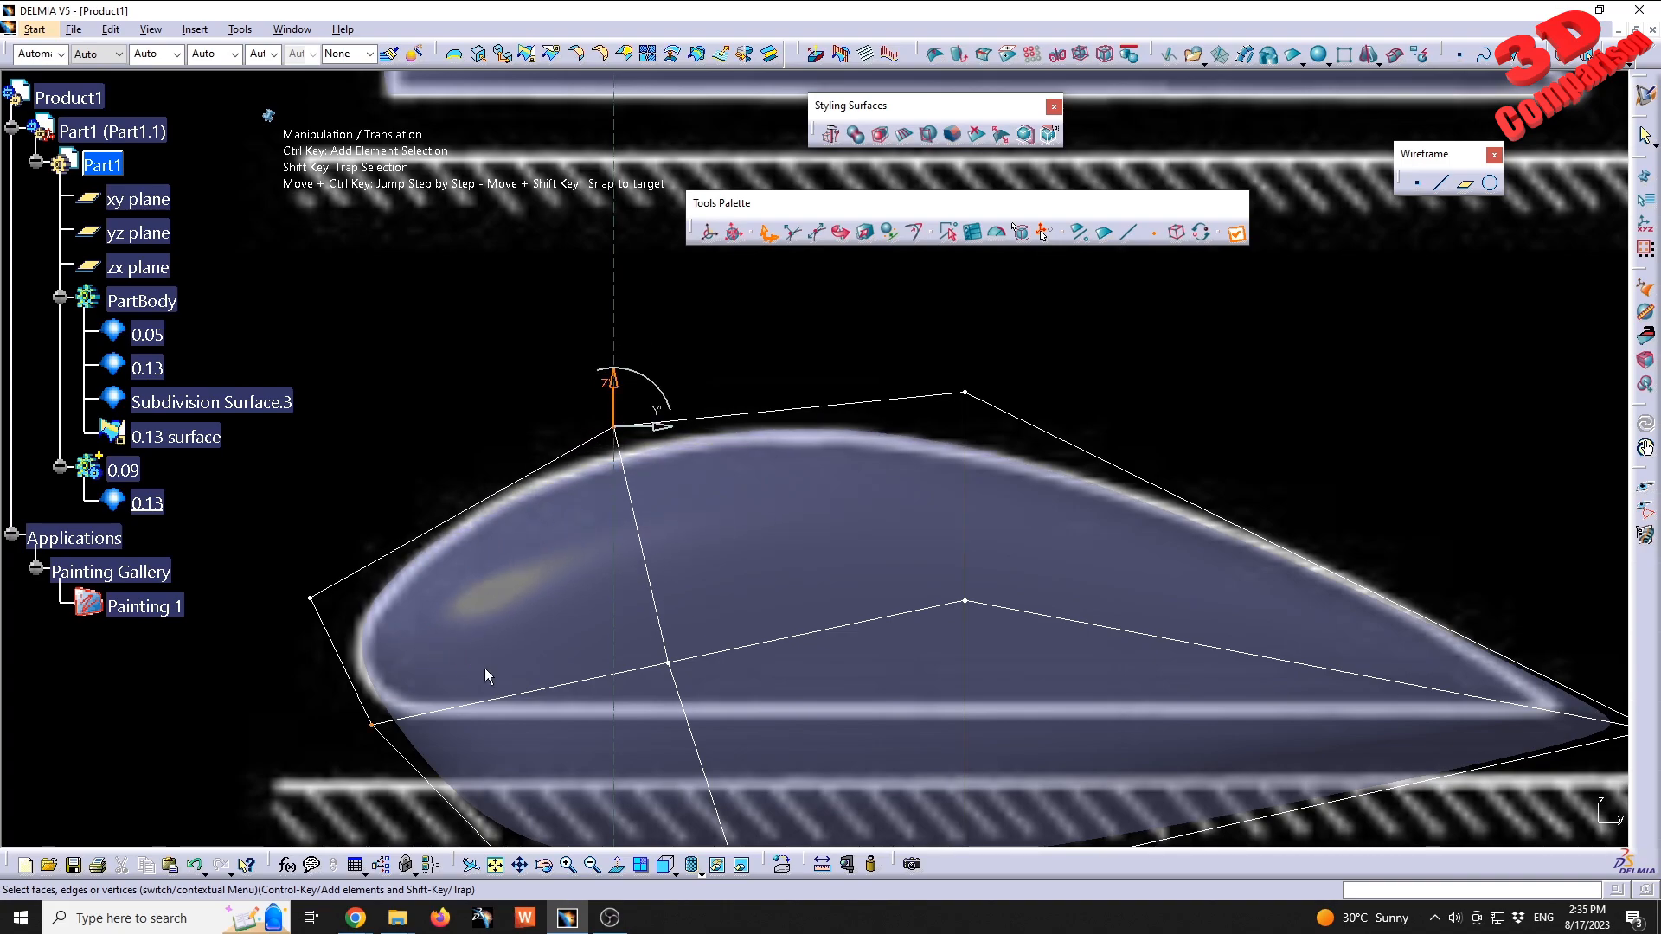
# - Lower the upper nose vertex about 40 mm and shift the upper cut vertex slightly up and forward to follow the 0.09 outline
pyautogui.click(310, 597)
pyautogui.moveTo(313, 561); pyautogui.dragTo(348, 558)
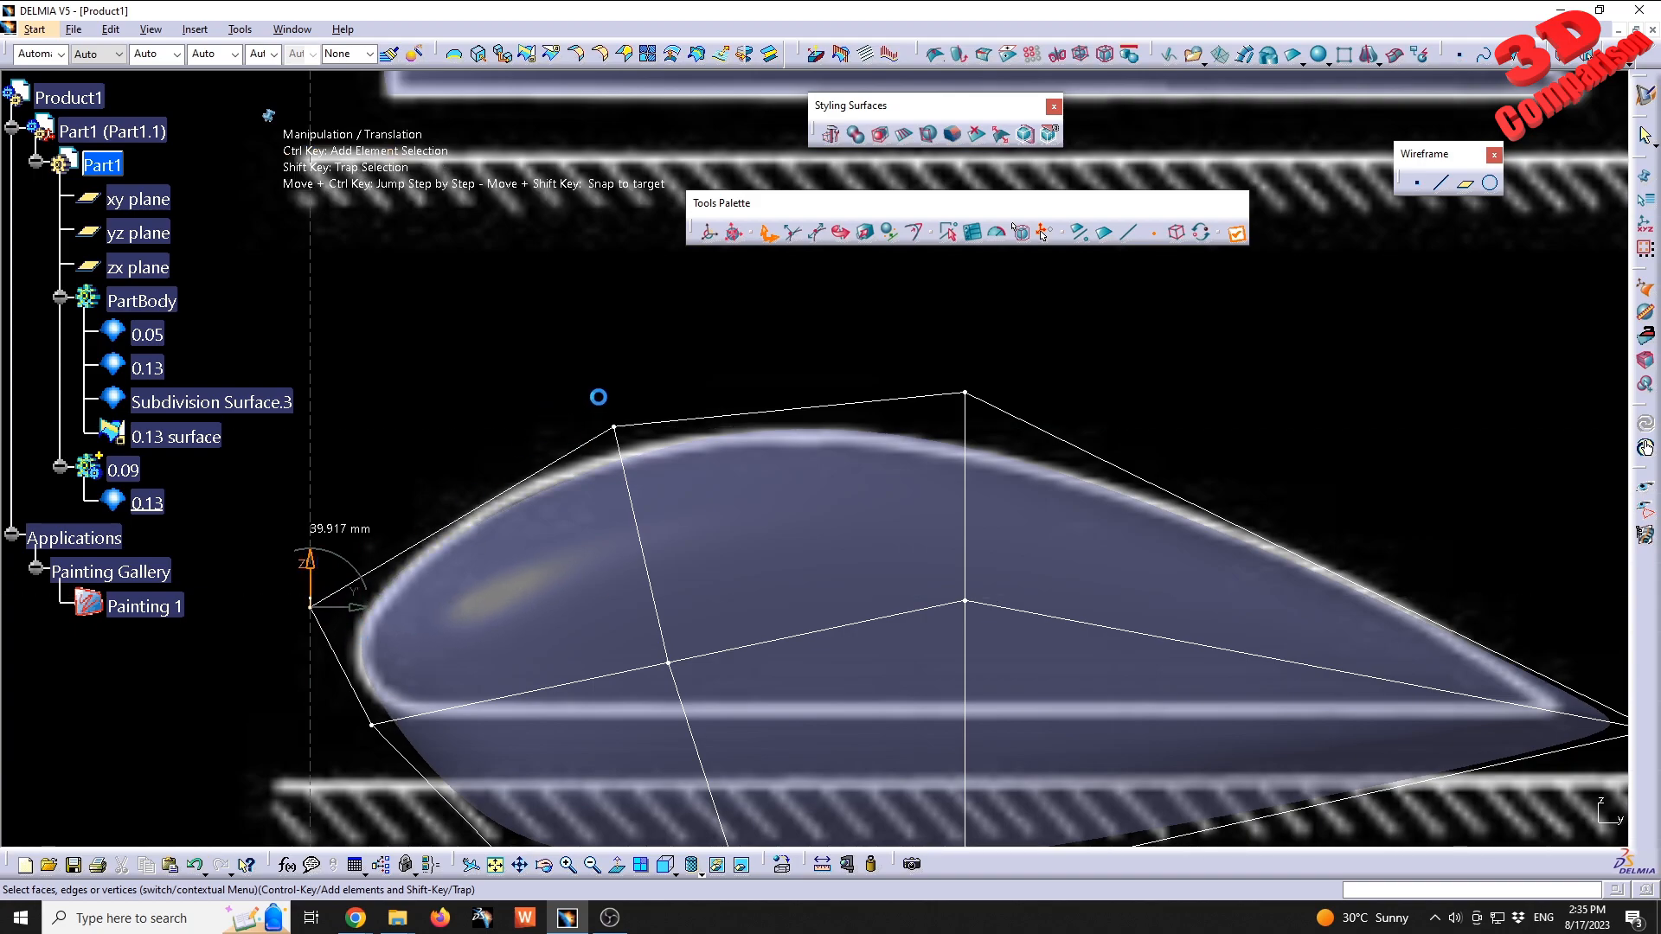
pyautogui.click(614, 426)
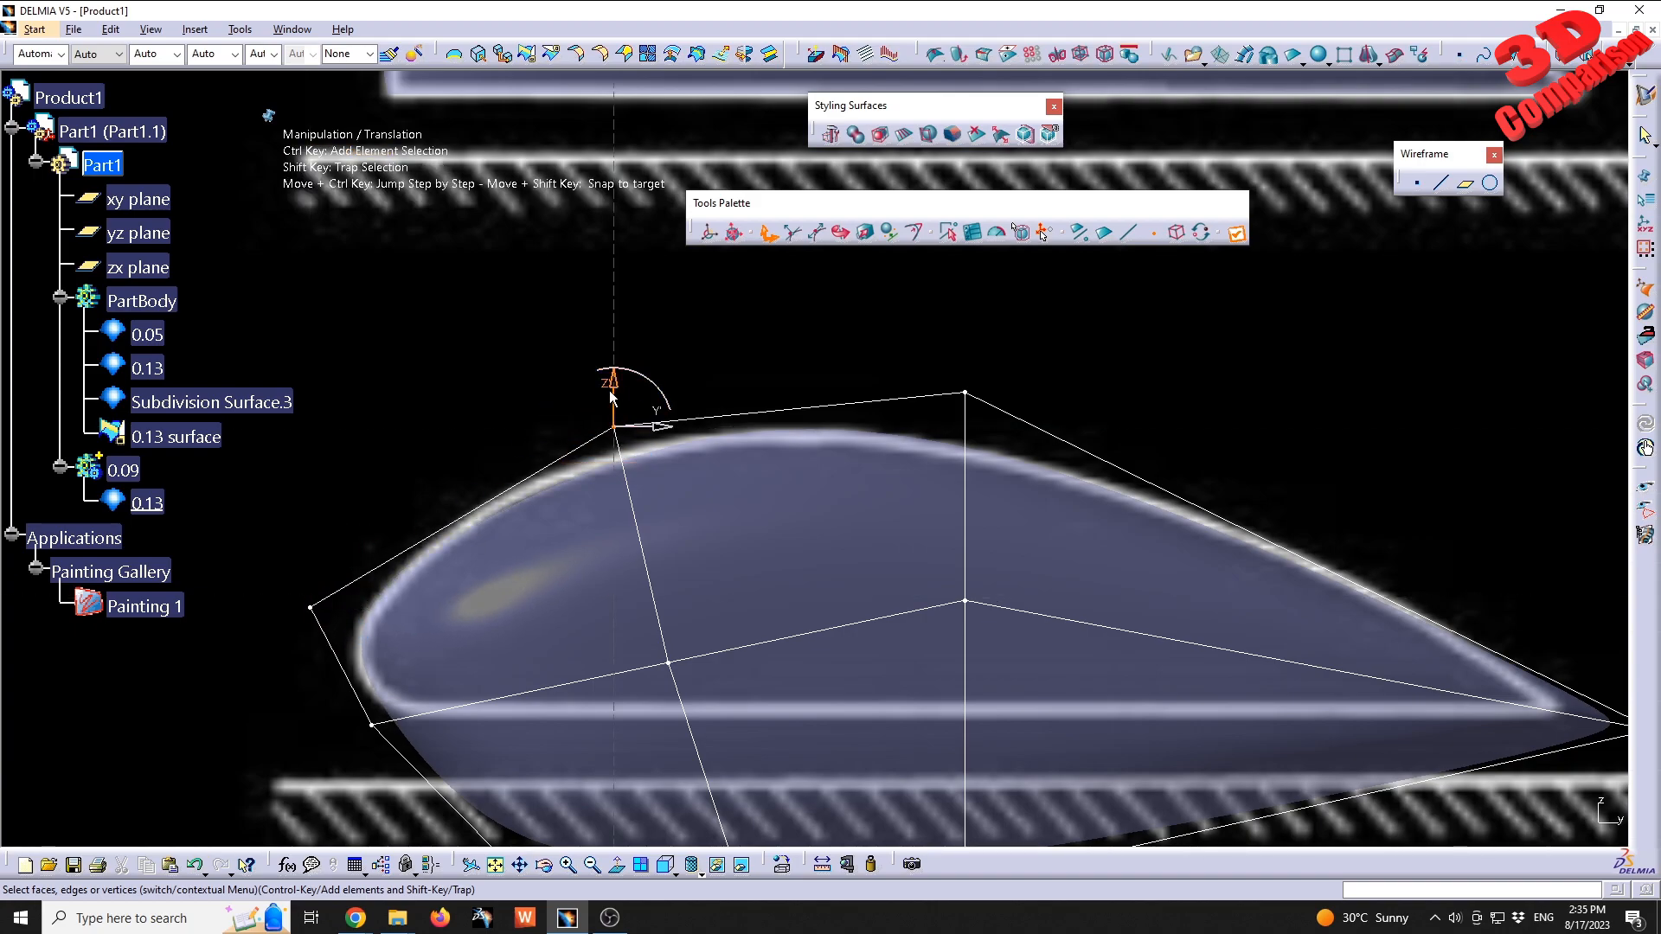
pyautogui.moveTo(612, 373); pyautogui.dragTo(614, 384)
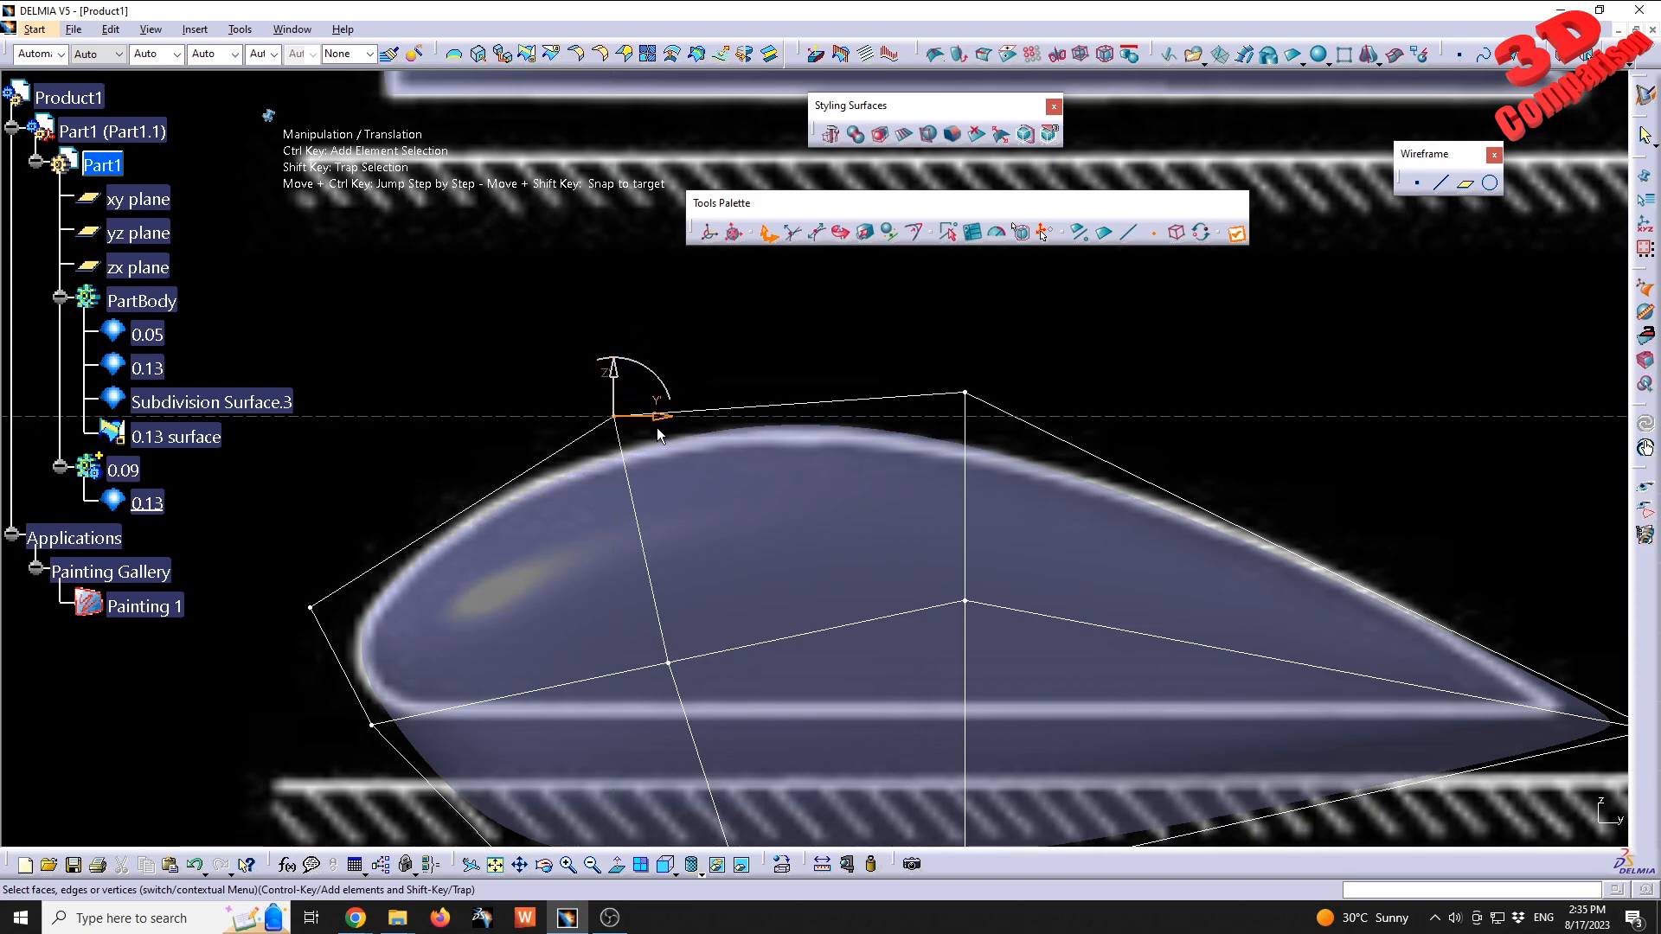
pyautogui.moveTo(659, 417); pyautogui.dragTo(634, 420)
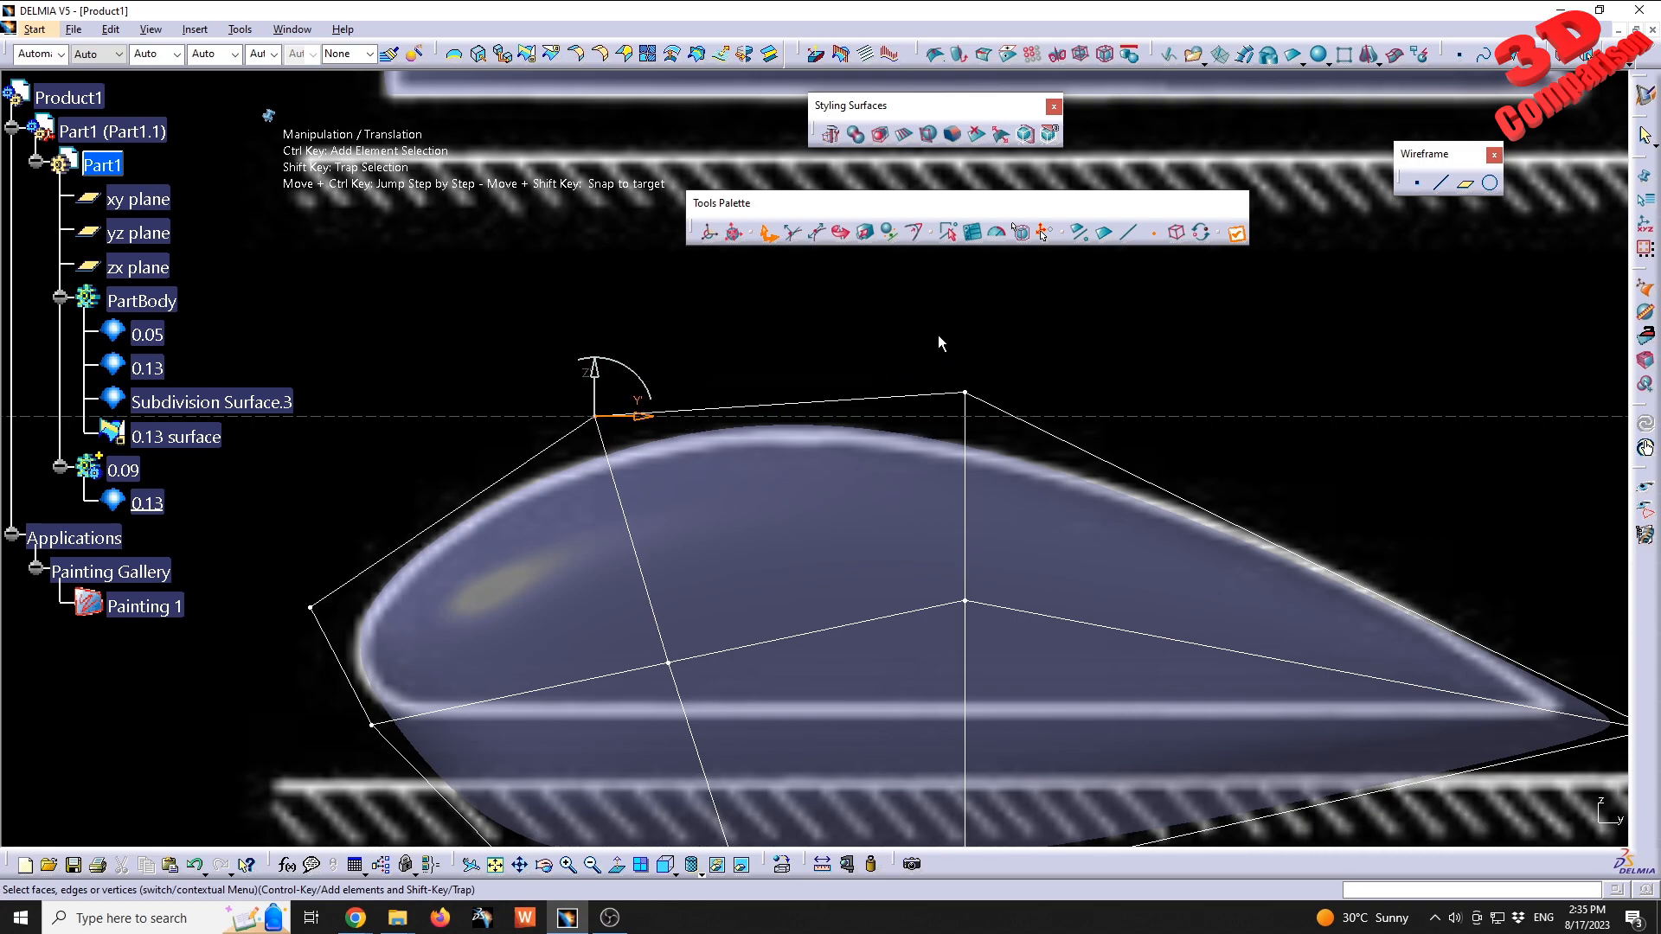
# - Lower the top middle vertex about 44 mm and move the tail vertices forward about 46 mm, finishing the cage edit
pyautogui.click(964, 392)
pyautogui.moveTo(967, 350); pyautogui.dragTo(968, 353)
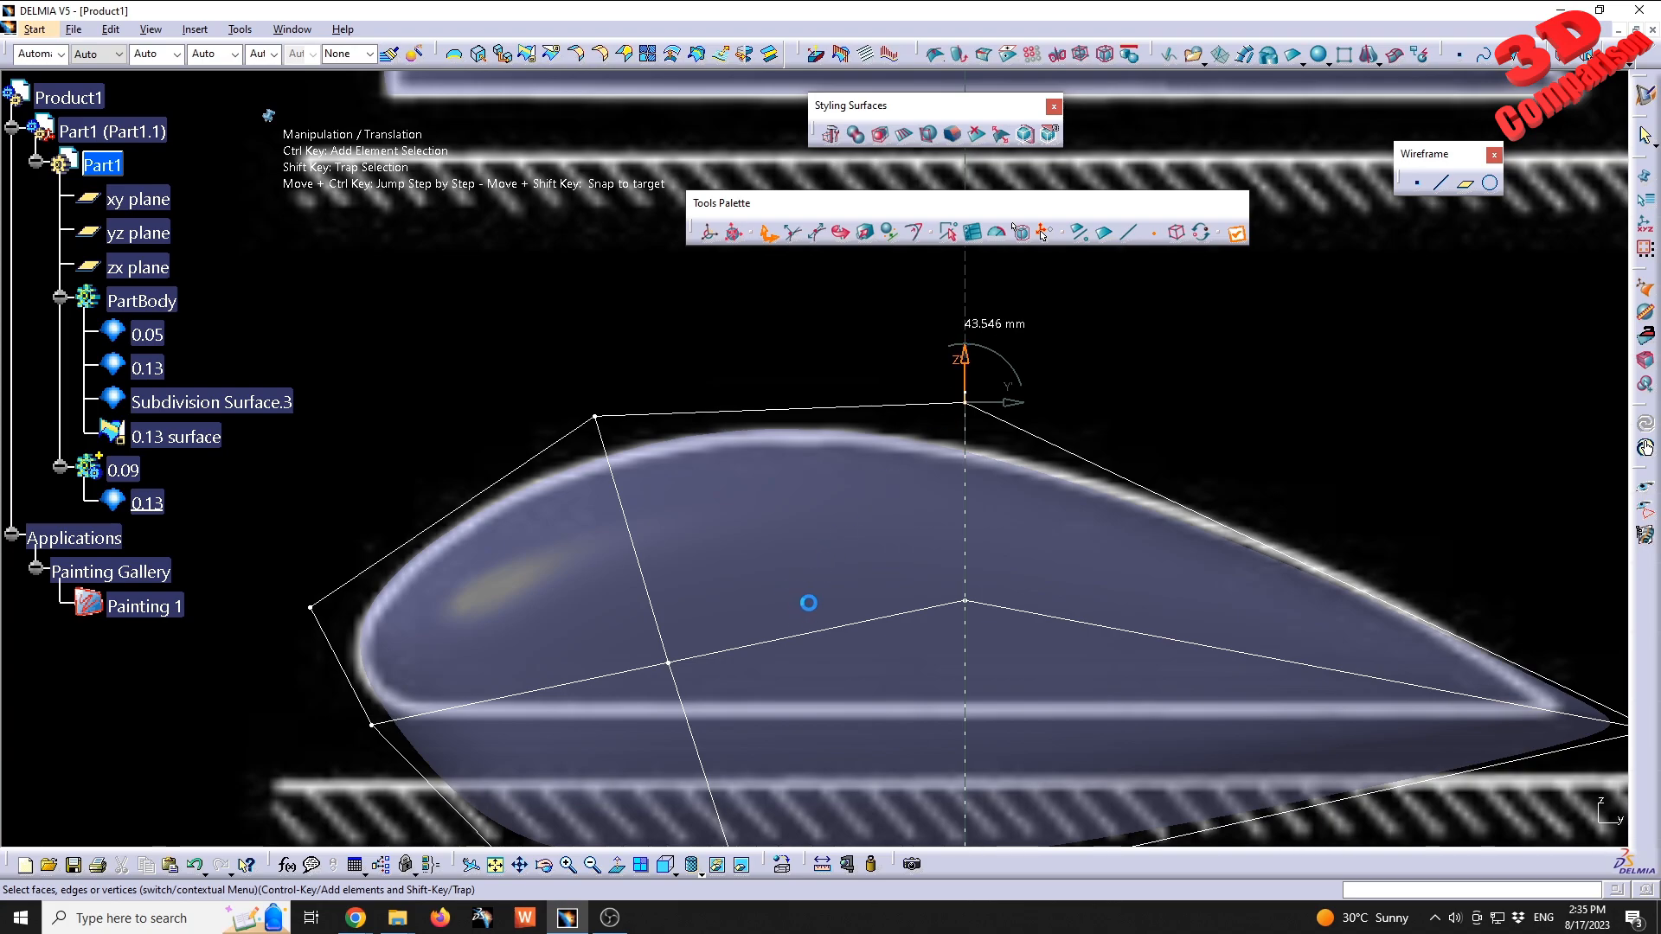
pyautogui.moveTo(814, 599); pyautogui.dragTo(770, 445, button='middle')
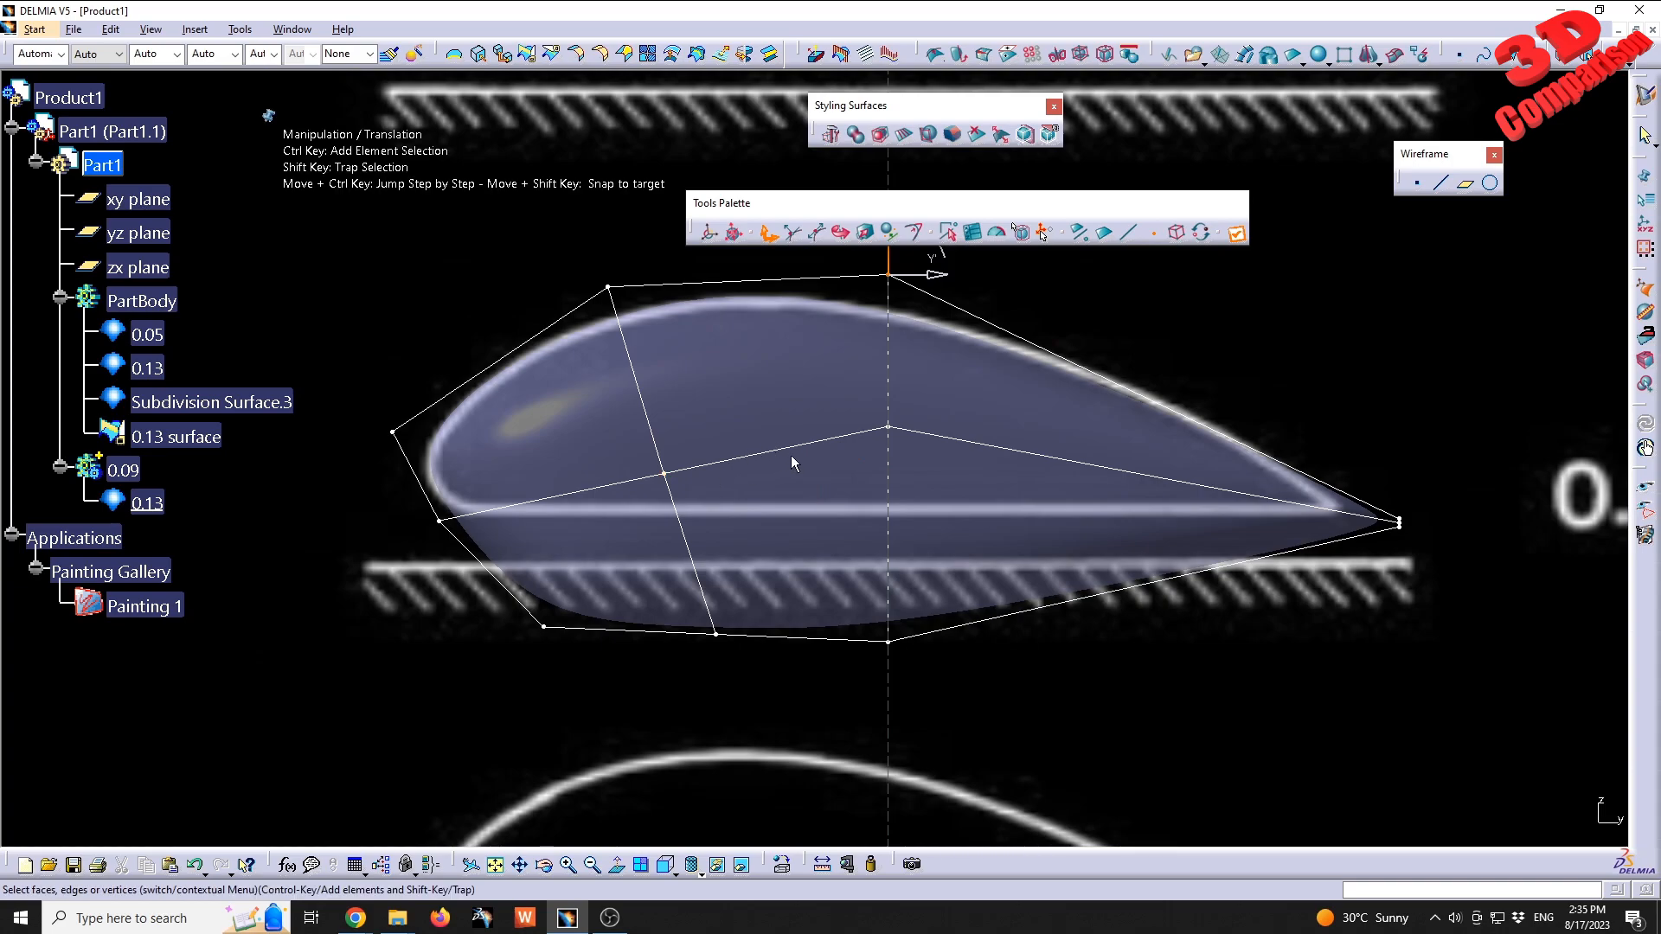
pyautogui.moveTo(1155, 505); pyautogui.dragTo(769, 433, button='middle')
pyautogui.moveTo(1095, 593); pyautogui.dragTo(868, 512, button='middle')
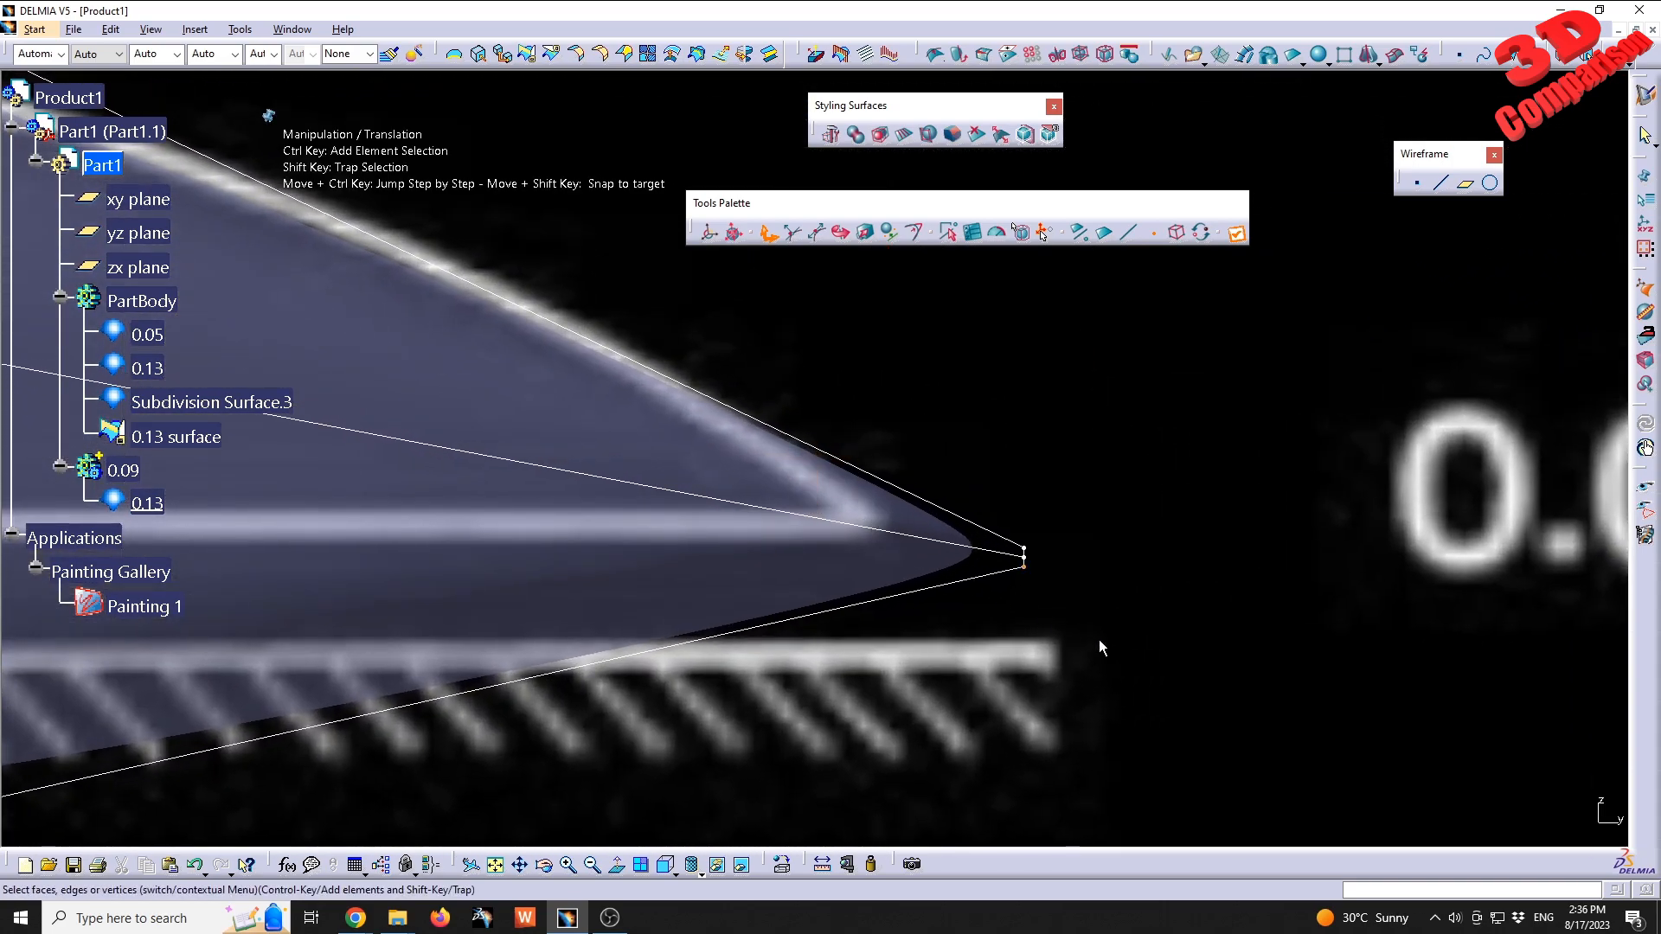
pyautogui.moveTo(1207, 728); pyautogui.dragTo(1012, 446)
pyautogui.moveTo(1073, 562); pyautogui.dragTo(1053, 561)
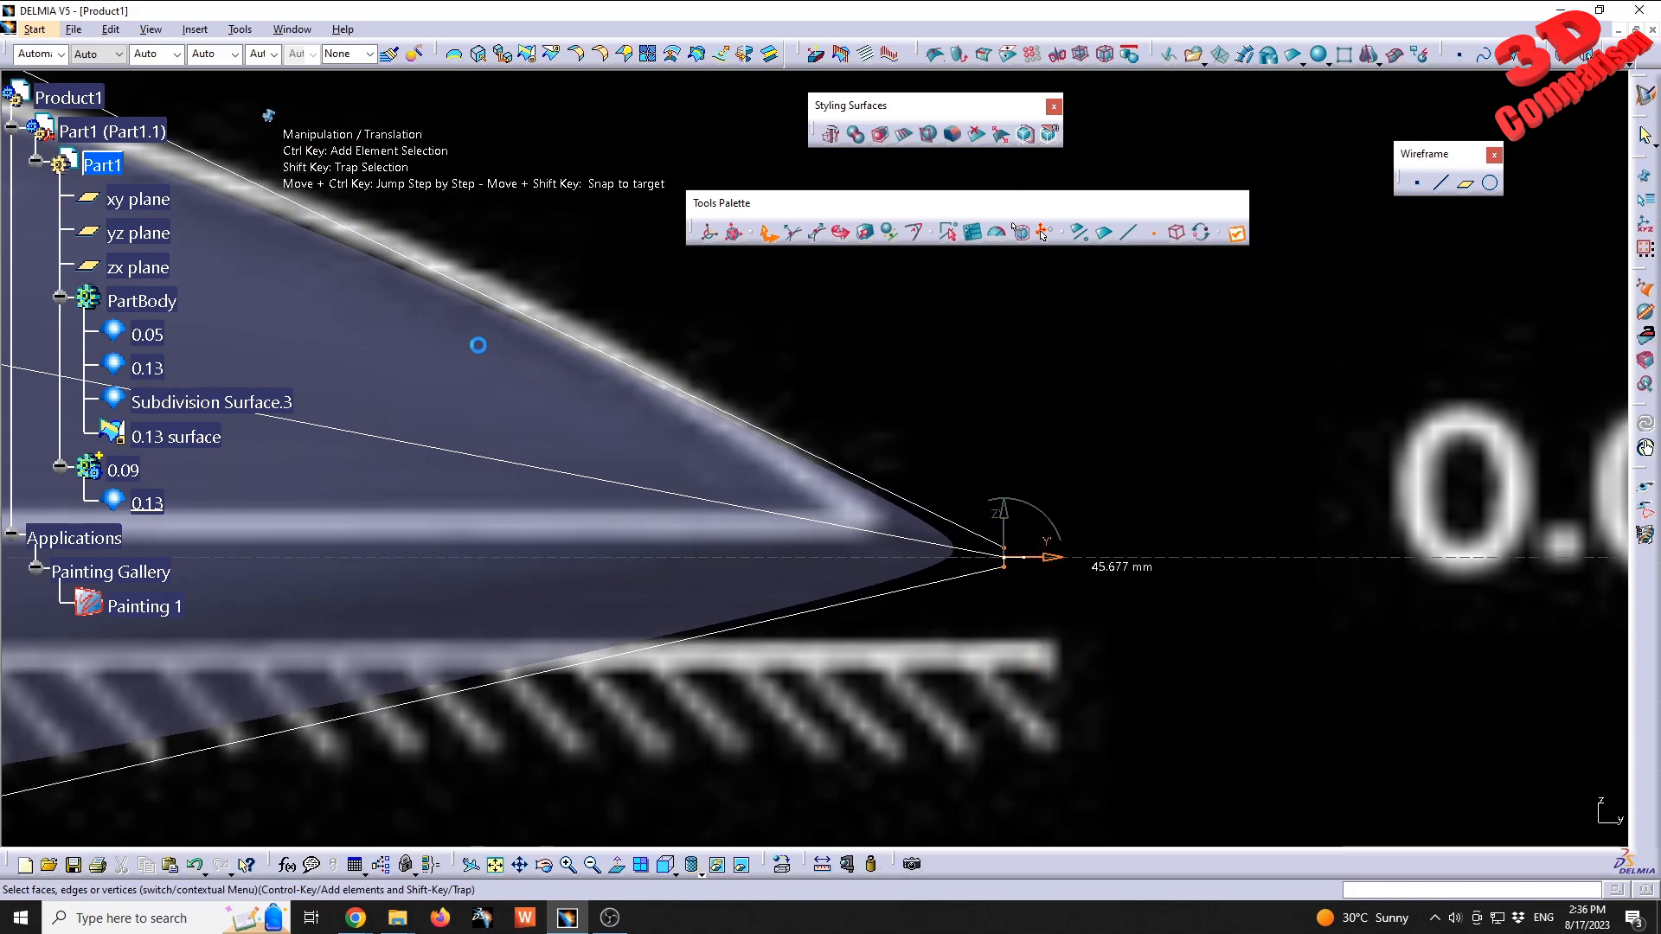
pyautogui.moveTo(441, 315); pyautogui.dragTo(750, 419, button='middle')
pyautogui.moveTo(500, 291); pyautogui.dragTo(849, 492, button='middle')
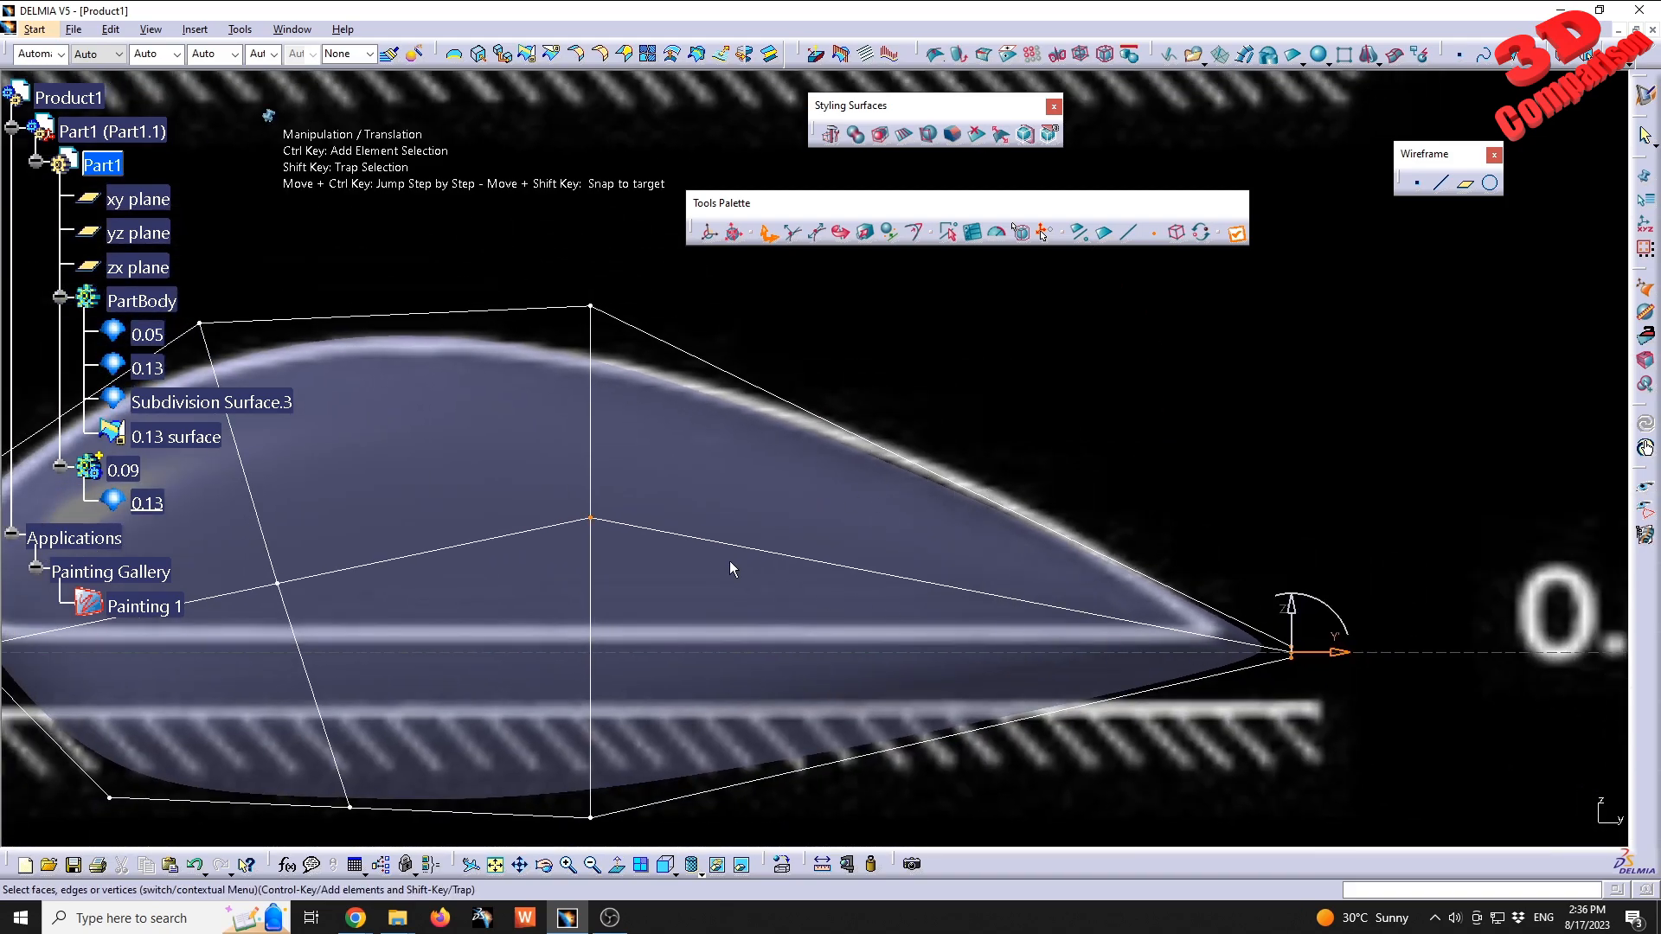
pyautogui.moveTo(724, 509); pyautogui.dragTo(810, 607, button='middle')
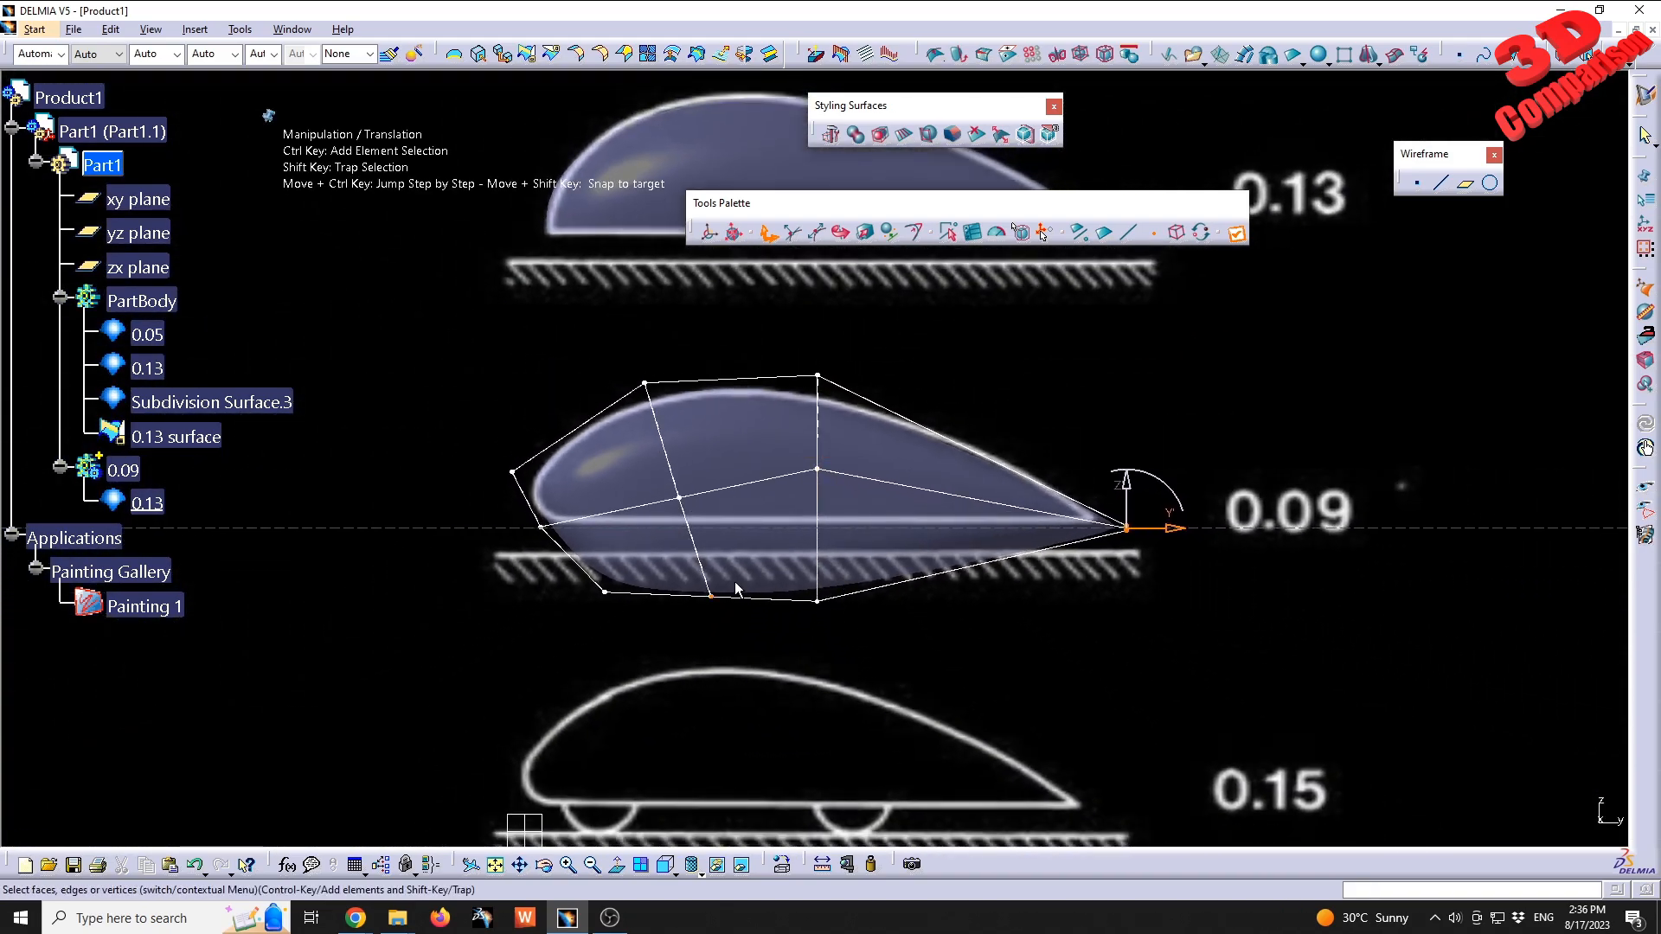
pyautogui.press('Escape')
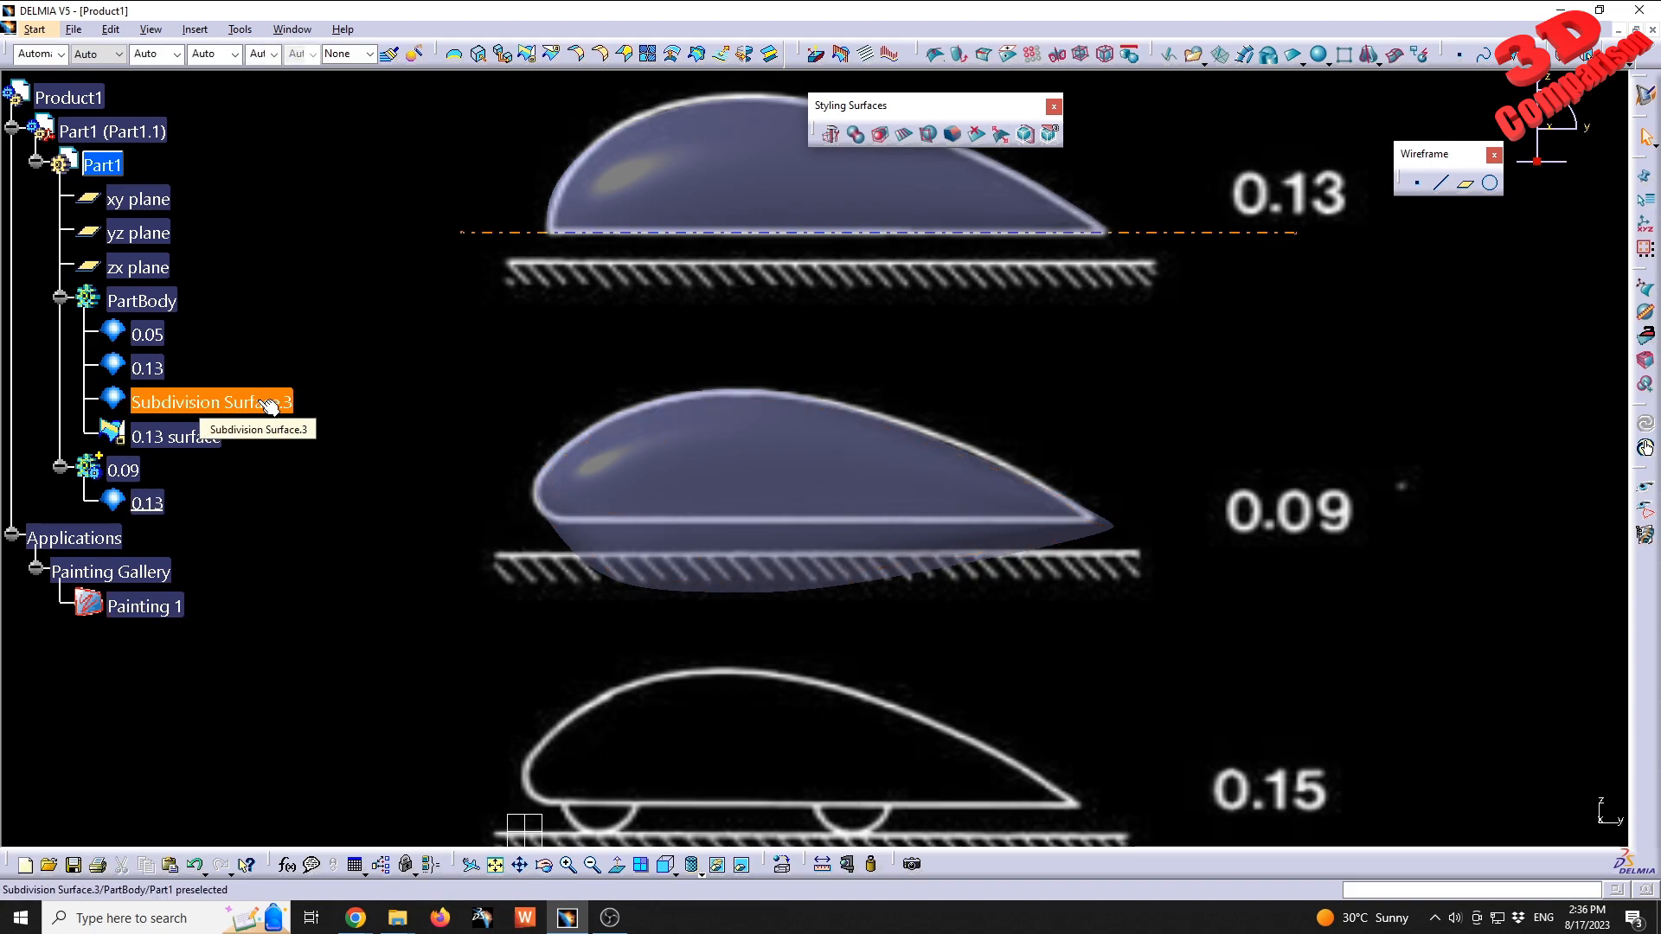
# - Make the 0.09 body the in-work object and paste a copy of the flat Subdivision Surface.3 into it
pyautogui.click(270, 404)
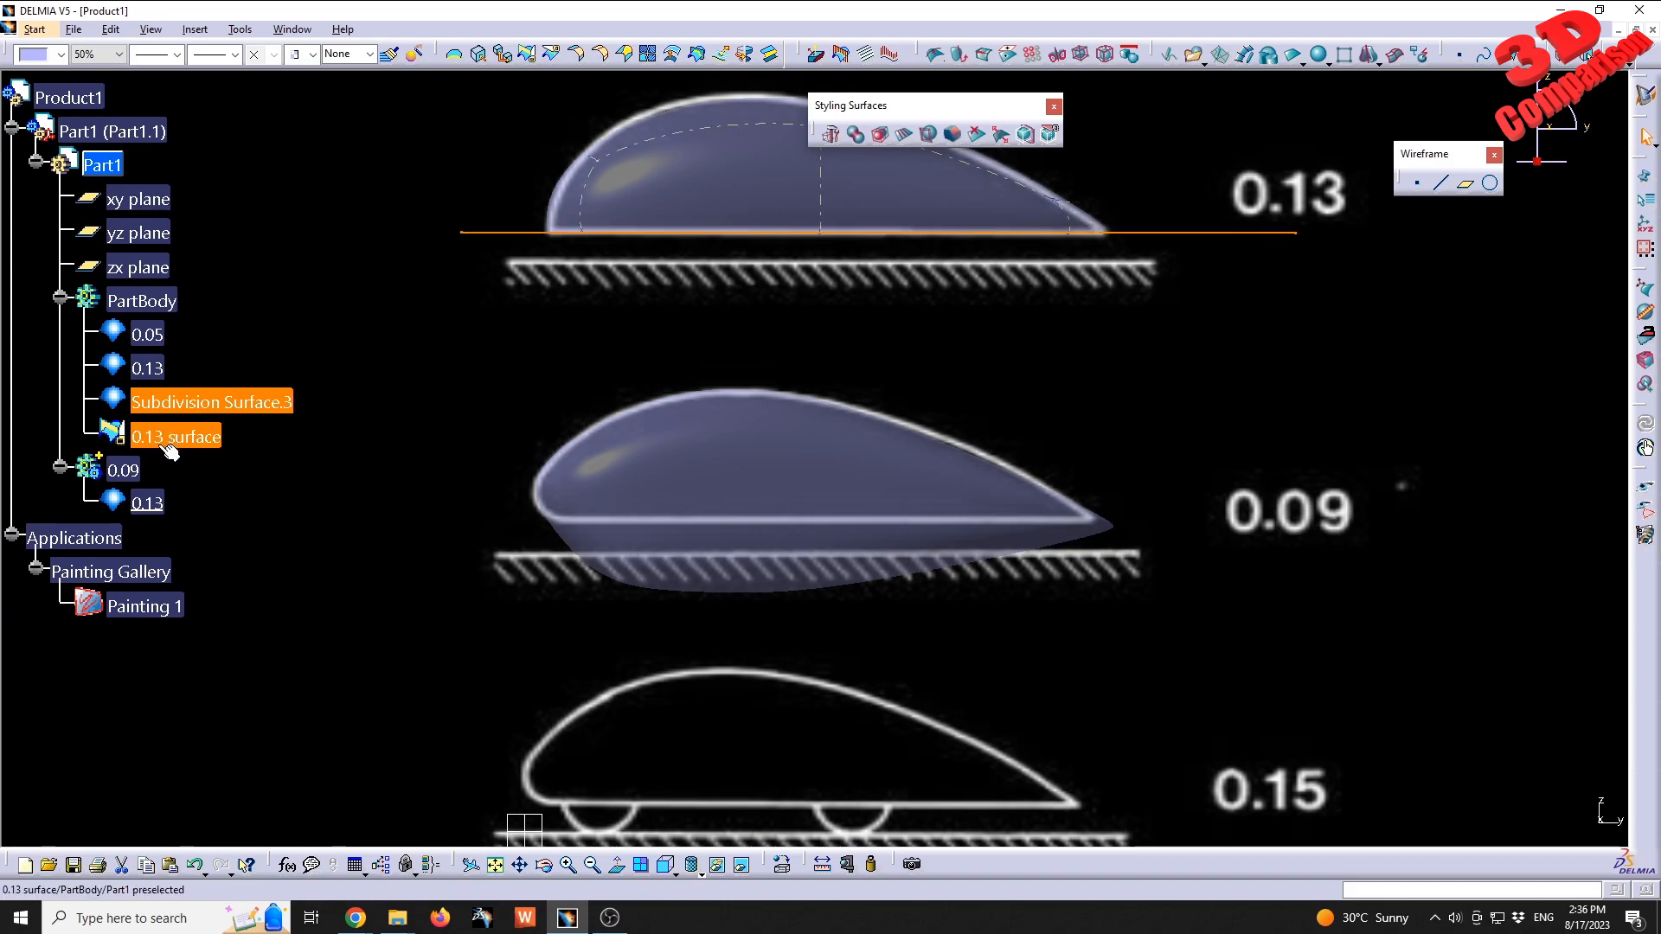
pyautogui.rightClick(123, 470)
pyautogui.click(190, 591)
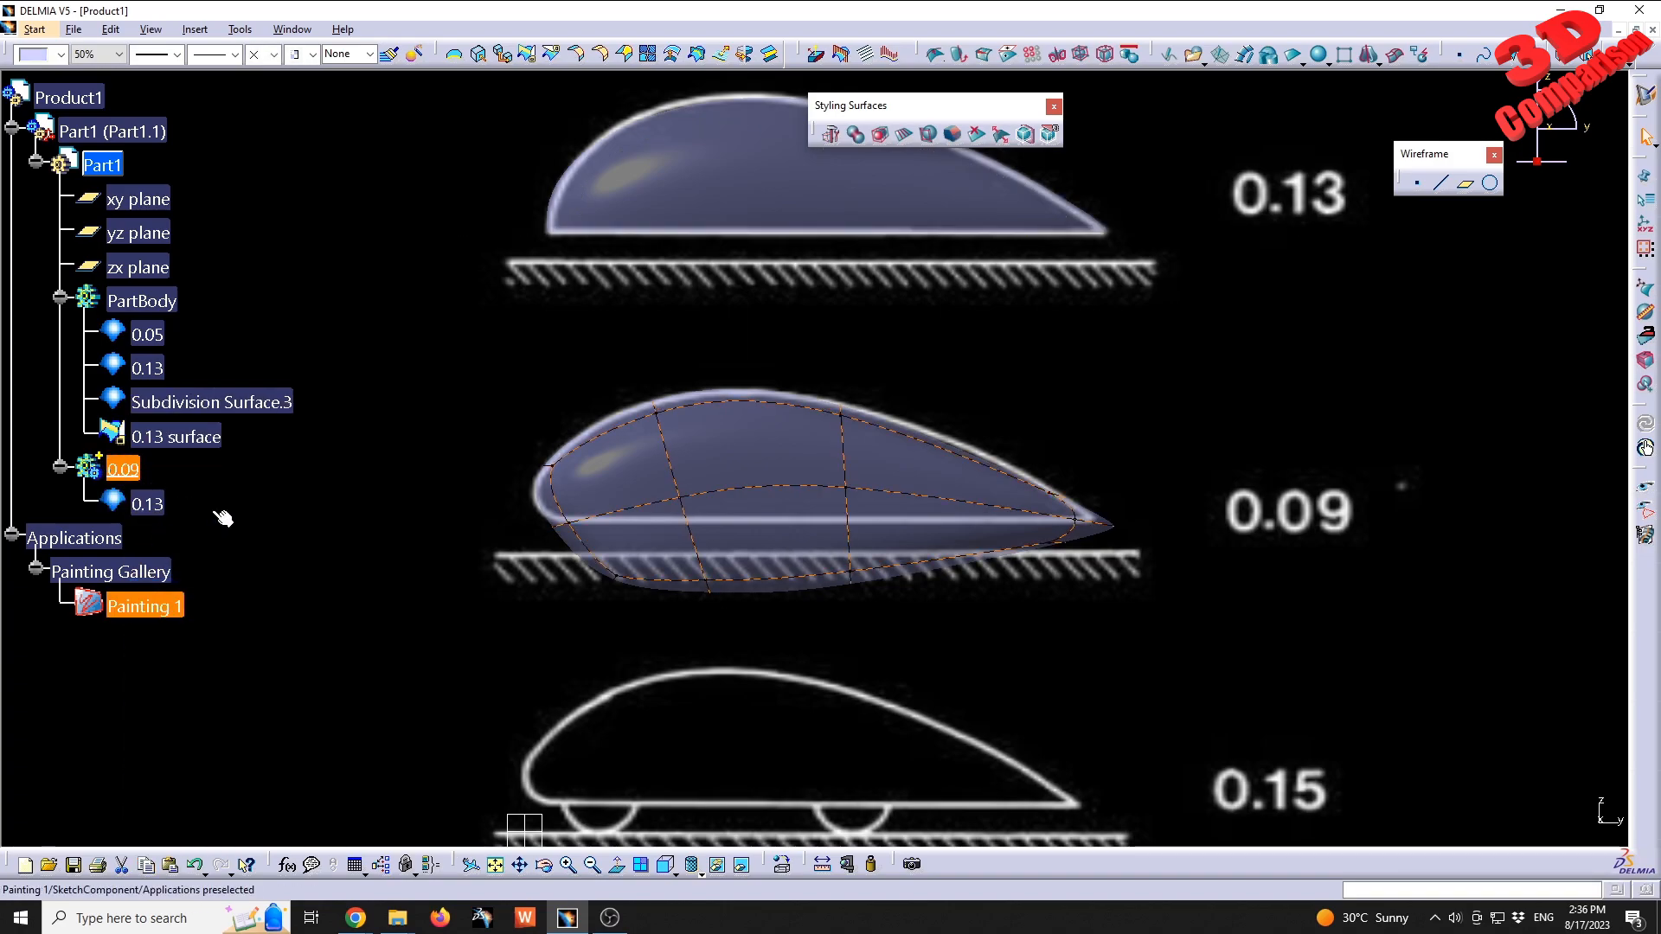
pyautogui.hotkey('ctrl', 'v')
# - Move the entire copied flat surface straight down onto the base line of the 0.09 outline
pyautogui.doubleClick(923, 184)
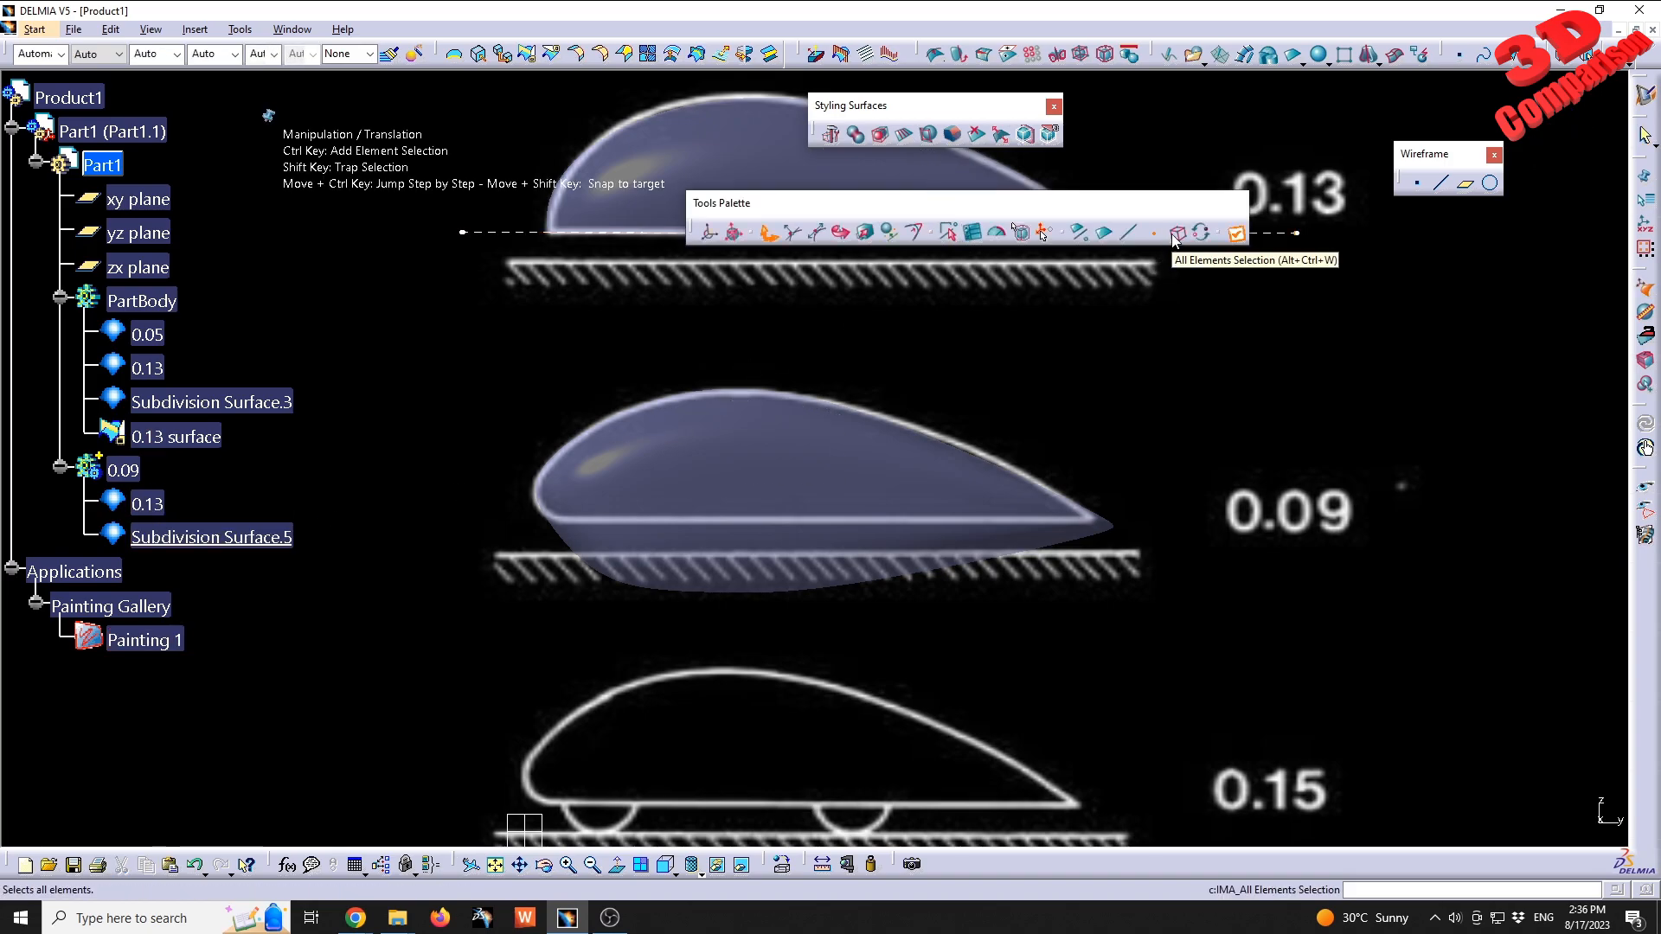
pyautogui.click(1174, 235)
pyautogui.moveTo(850, 277); pyautogui.dragTo(809, 381, button='middle')
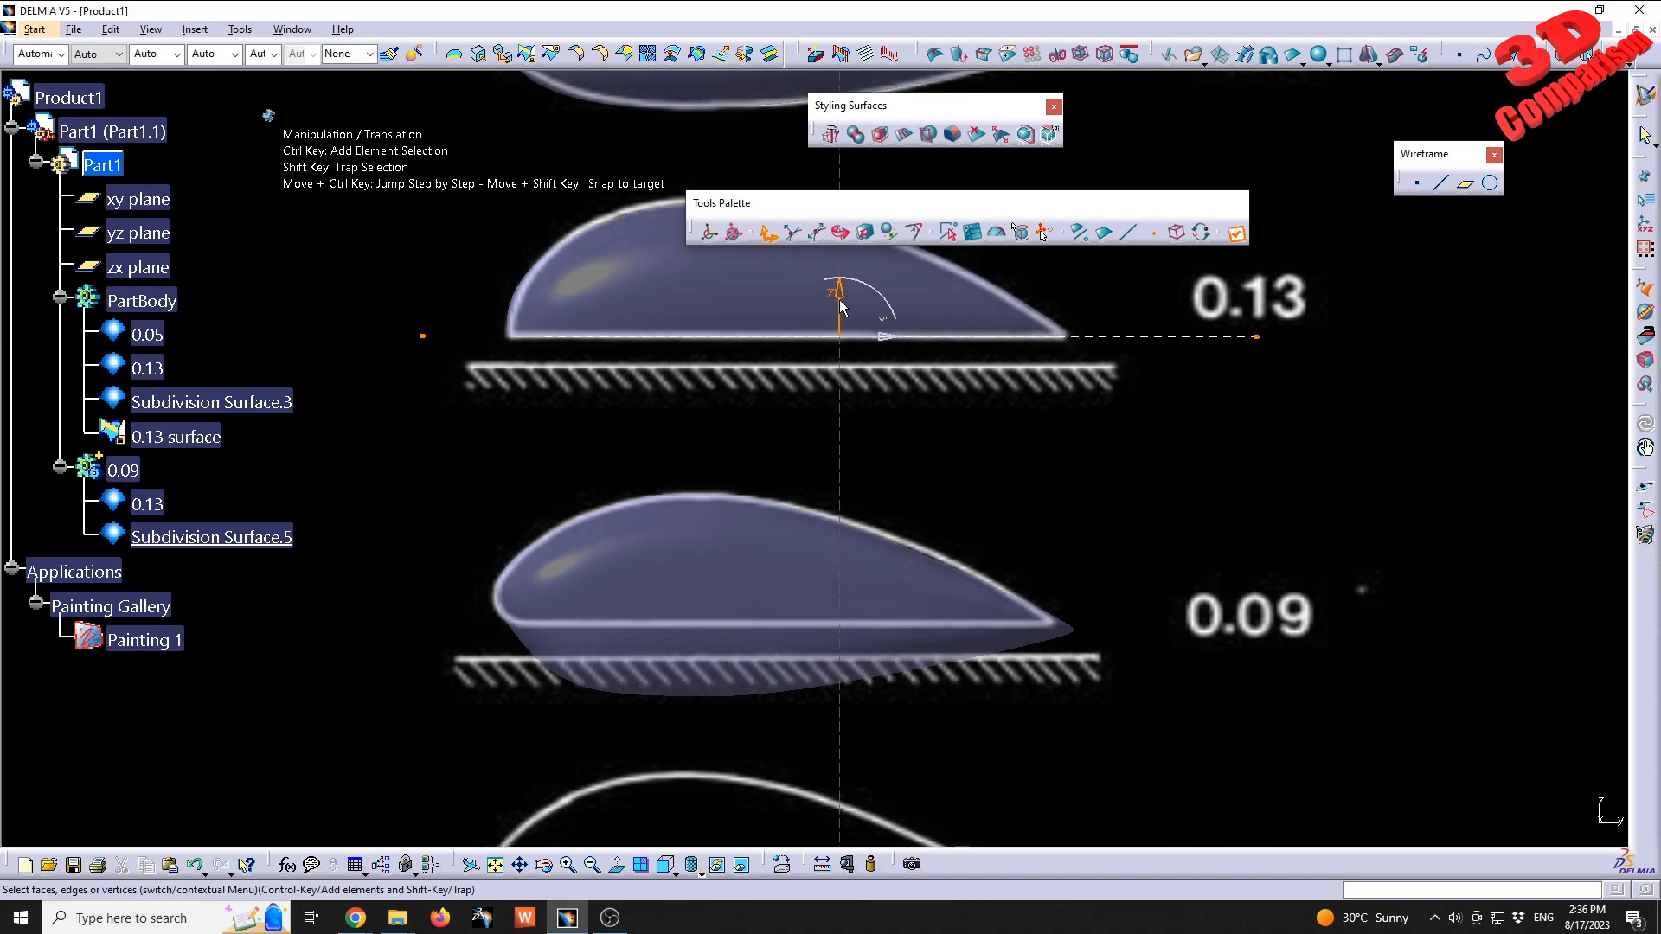
pyautogui.moveTo(841, 306); pyautogui.dragTo(875, 591)
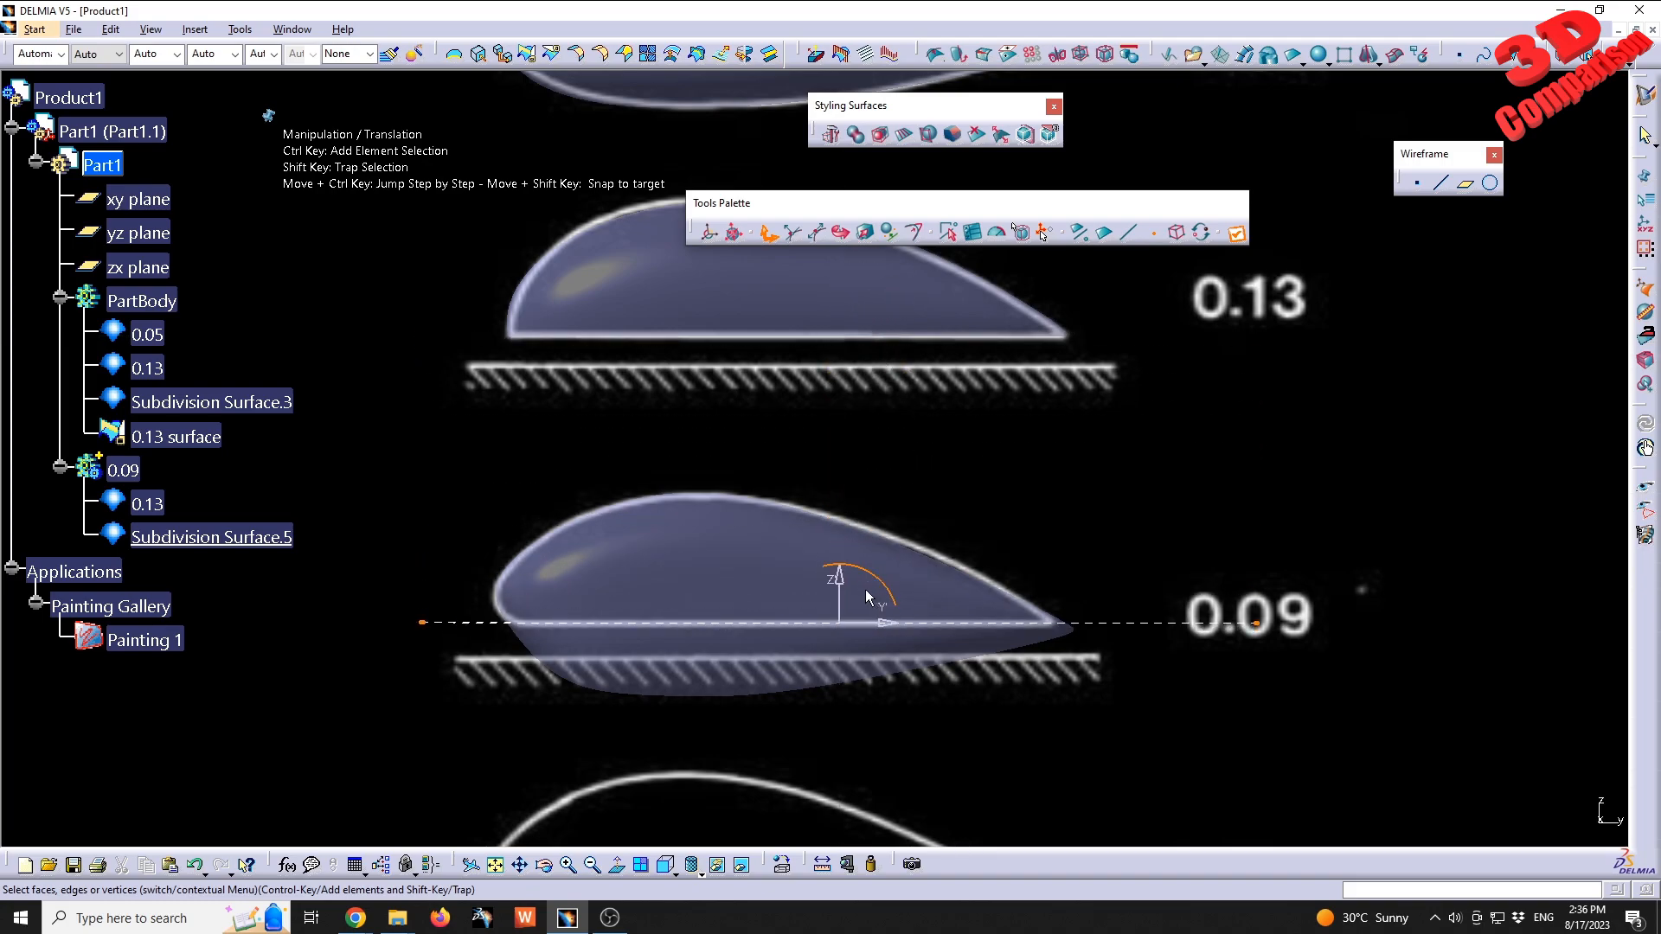
pyautogui.press('Escape')
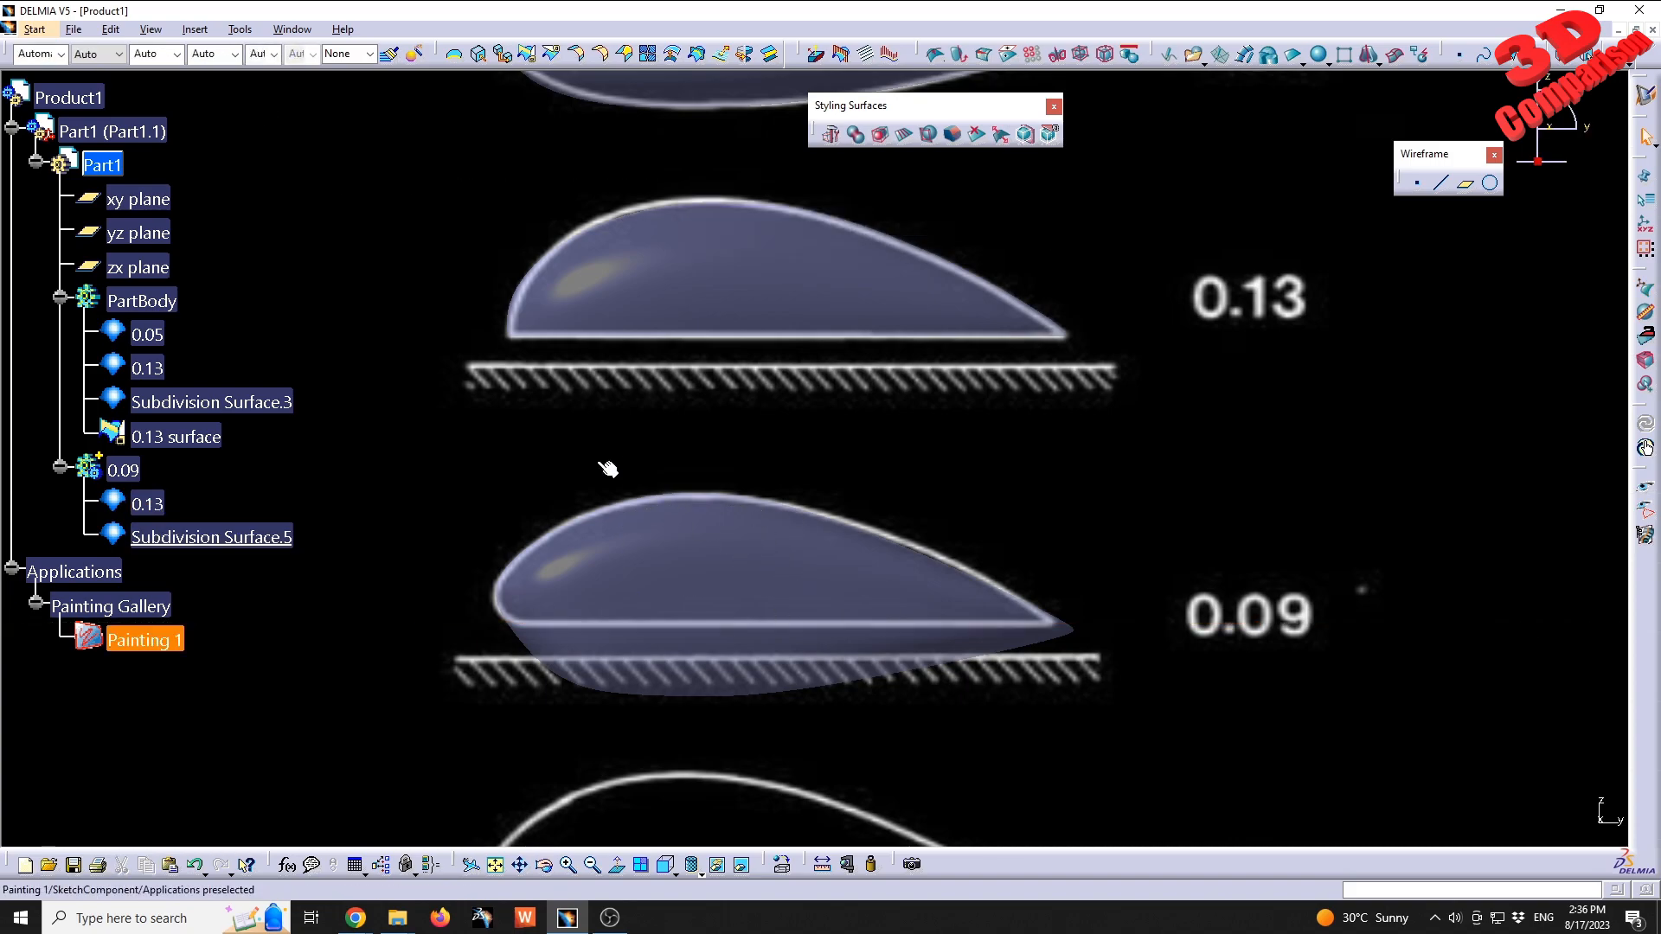
# - Trim the reshaped 0.13 surface with the flat Subdivision Surface.5, keeping the upper half and its flat underside
pyautogui.moveTo(554, 461); pyautogui.dragTo(659, 359, button='middle')
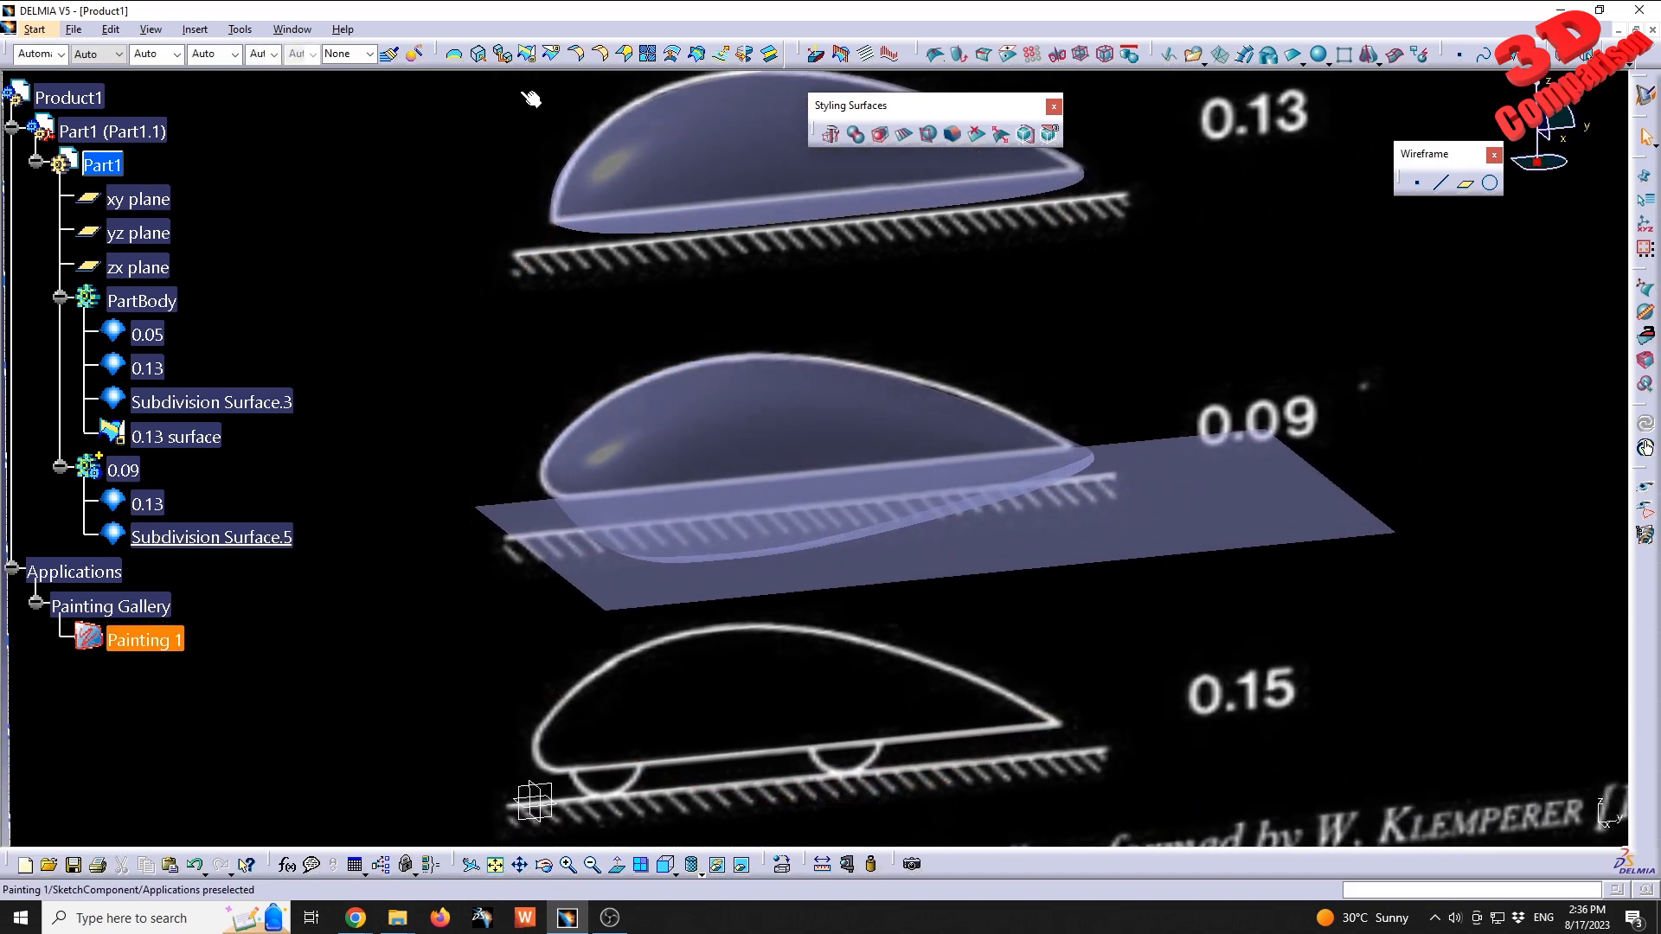
pyautogui.click(528, 59)
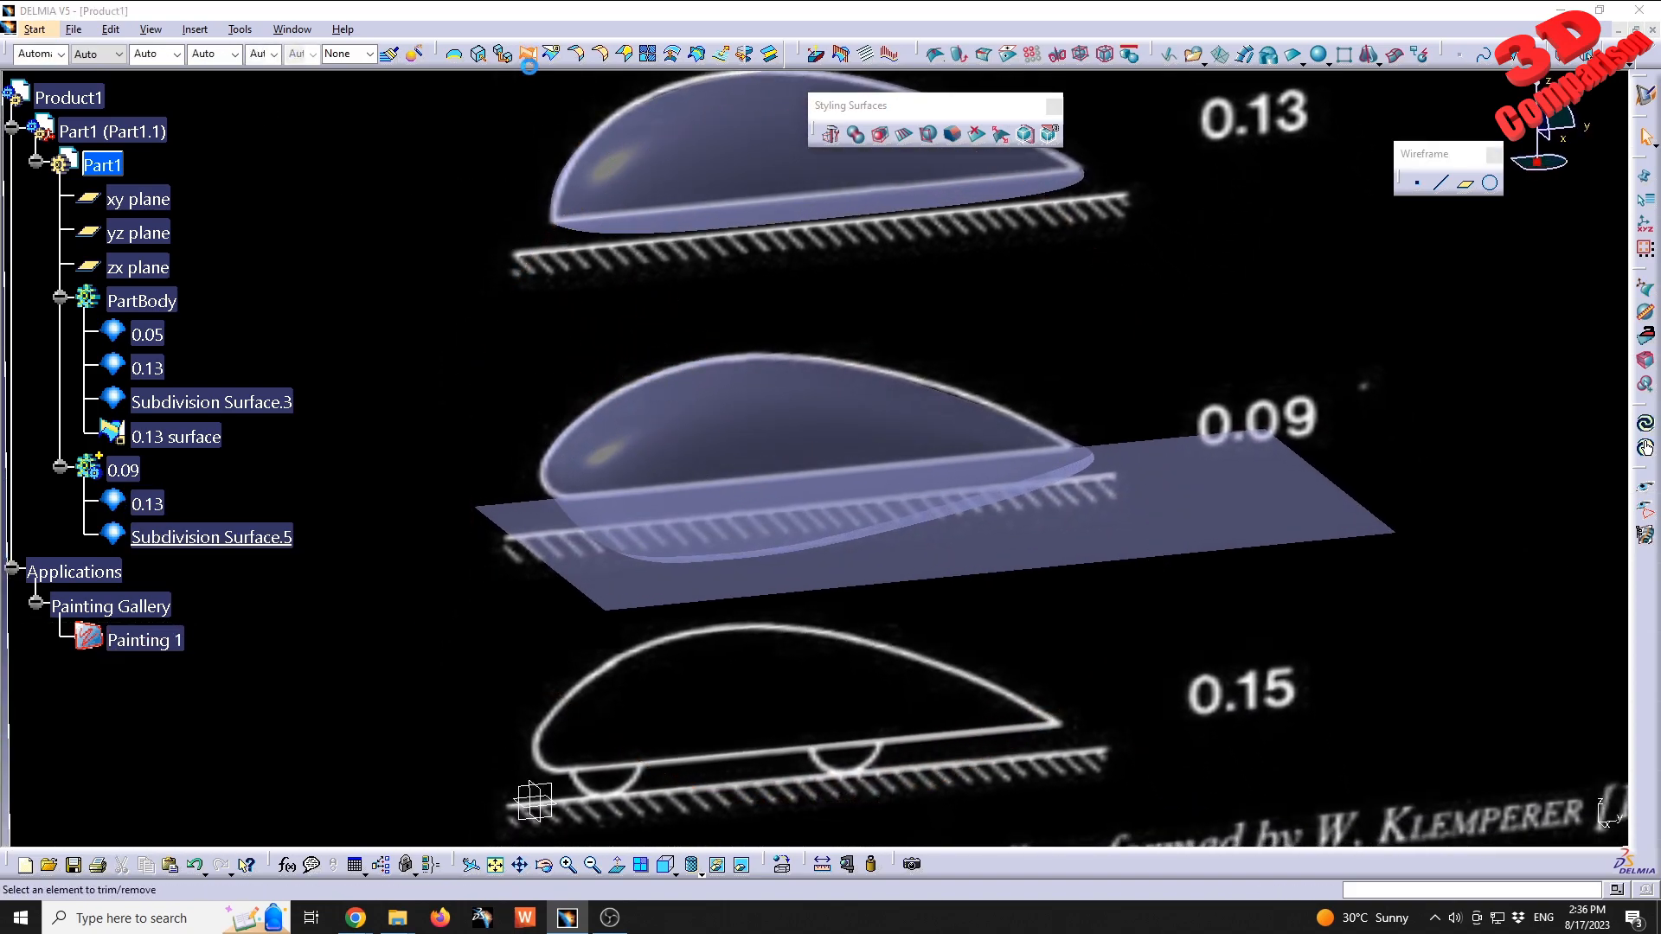
pyautogui.click(726, 448)
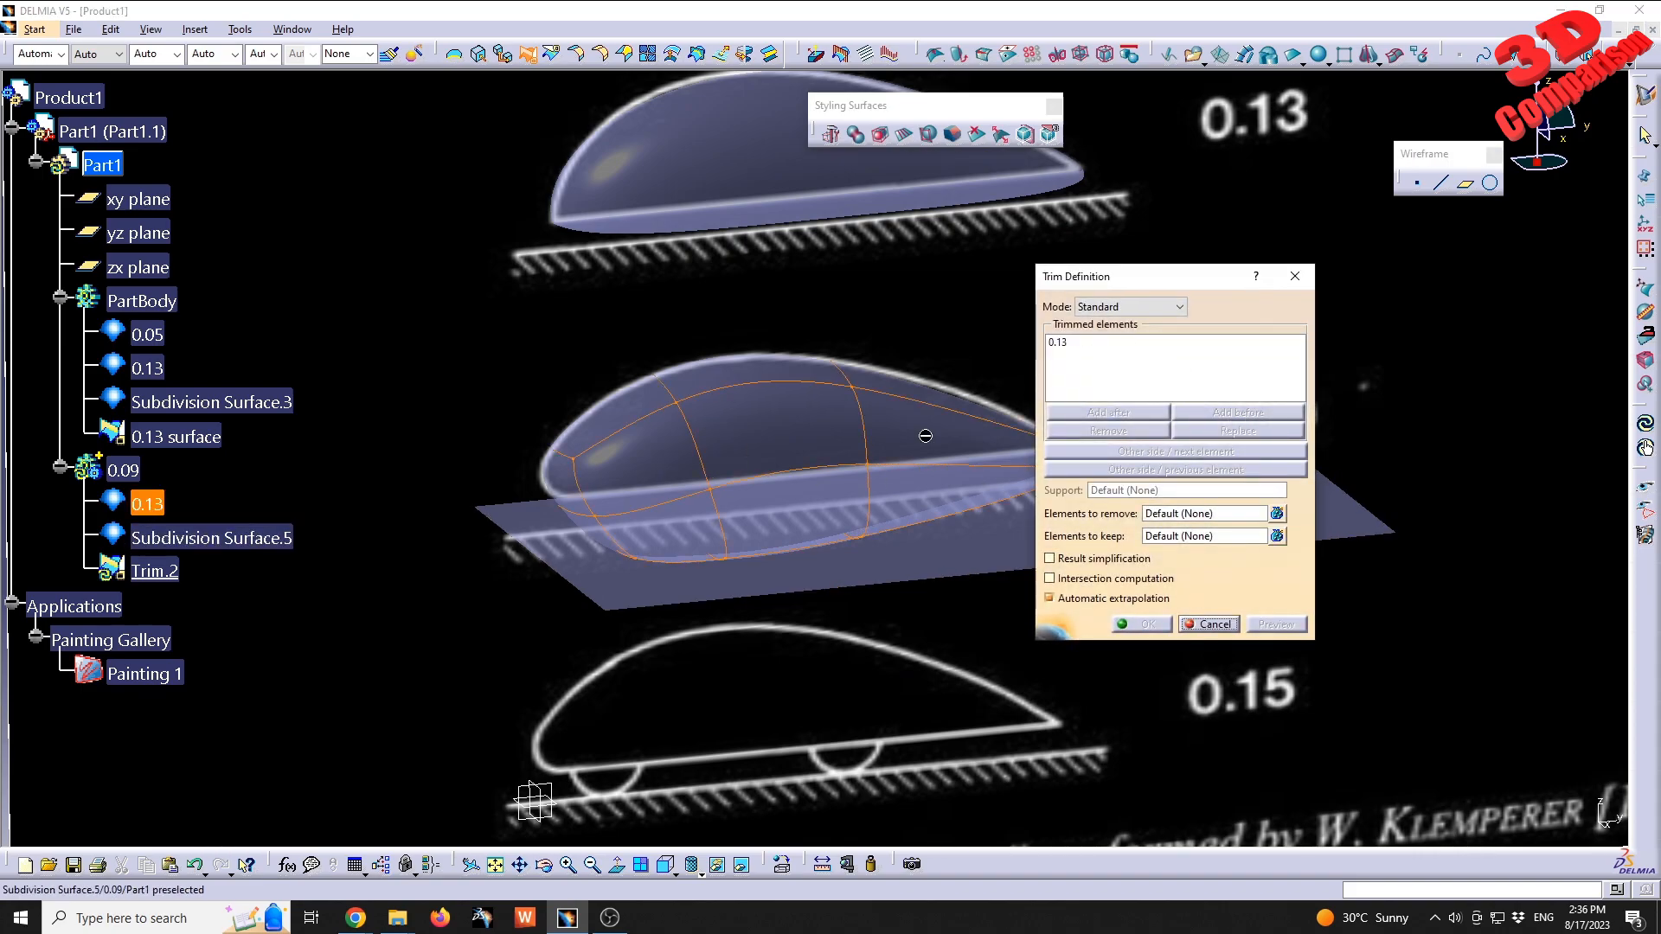
pyautogui.click(783, 586)
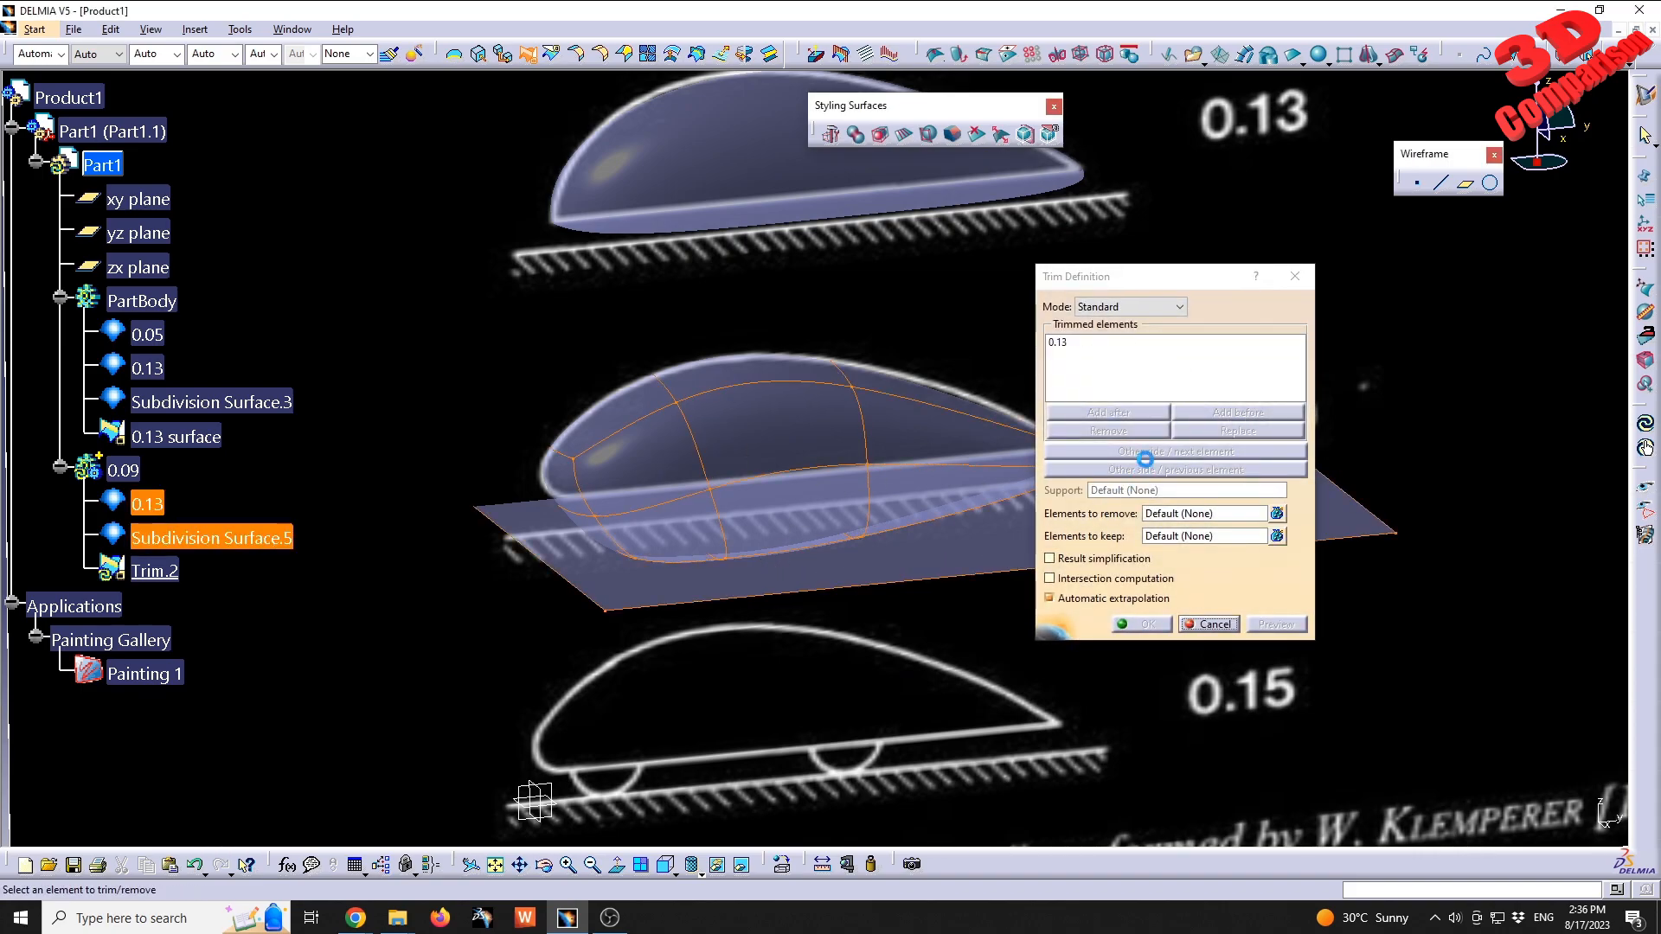
pyautogui.moveTo(987, 604); pyautogui.dragTo(938, 566, button='middle')
pyautogui.click(1195, 472)
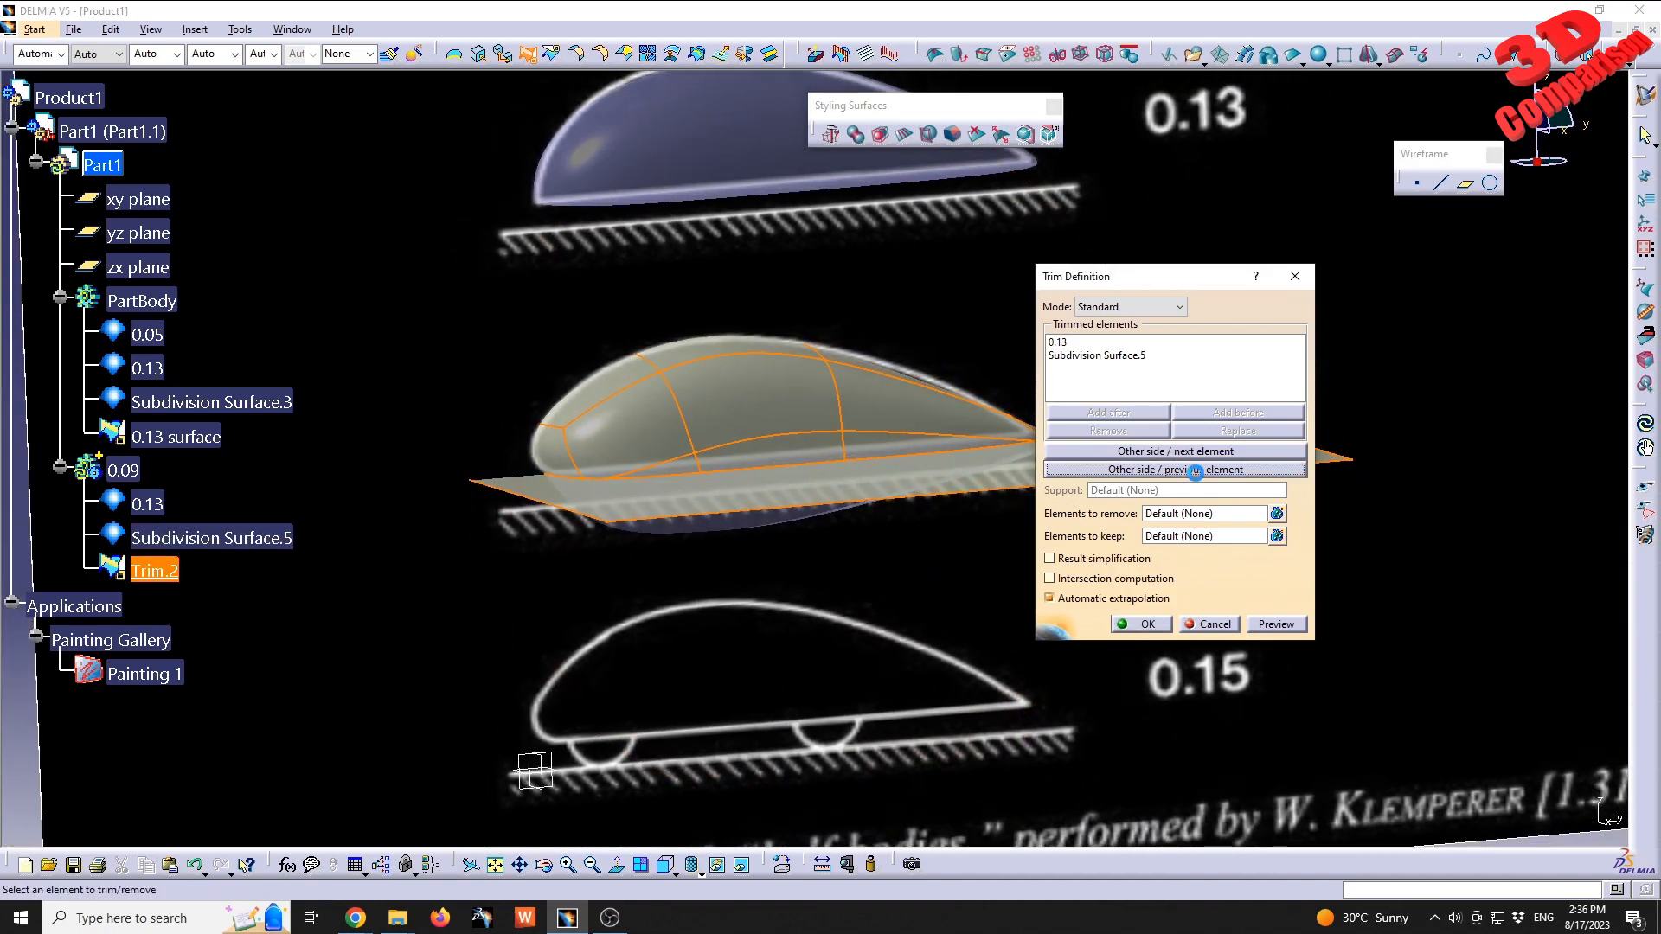
pyautogui.moveTo(682, 531); pyautogui.dragTo(703, 569, button='middle')
pyautogui.click(1148, 627)
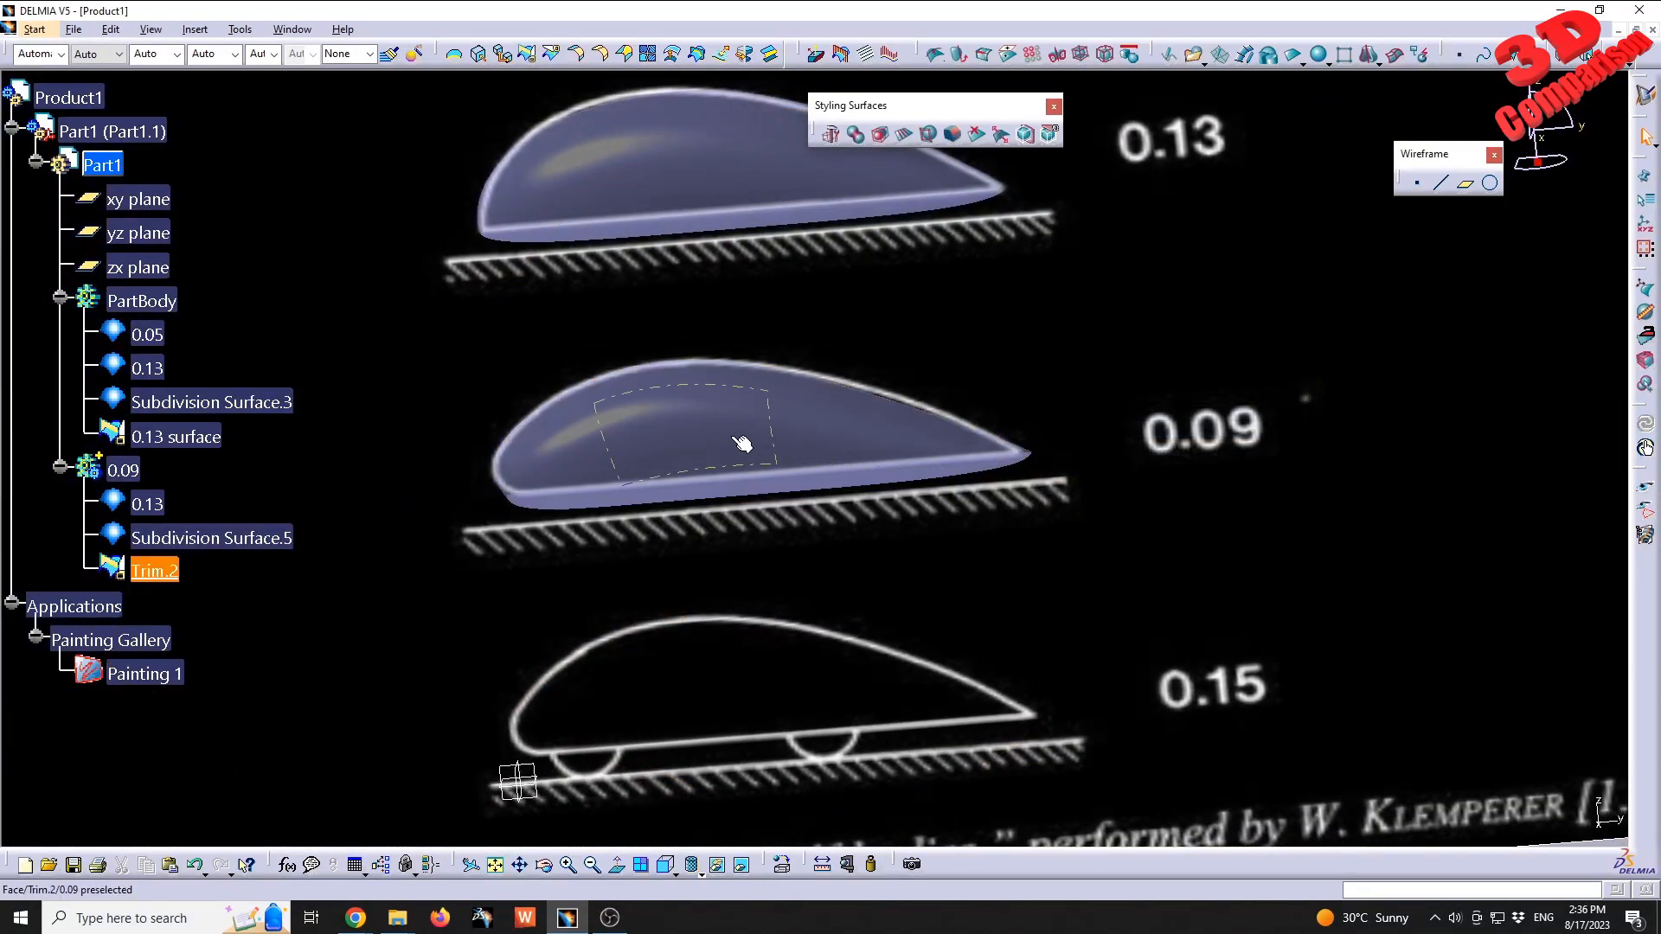
# - Switch to the Part Design workbench and insert a new body in Part1
pyautogui.moveTo(742, 445); pyautogui.dragTo(685, 703, button='middle')
pyautogui.moveTo(718, 570)
pyautogui.mouseDown(button='middle')
pyautogui.moveTo(749, 530)
pyautogui.moveTo(823, 520)
pyautogui.moveTo(823, 572)
pyautogui.moveTo(842, 491)
pyautogui.moveTo(858, 531)
pyautogui.moveTo(811, 542)
pyautogui.moveTo(819, 567)
pyautogui.mouseUp(button='middle')
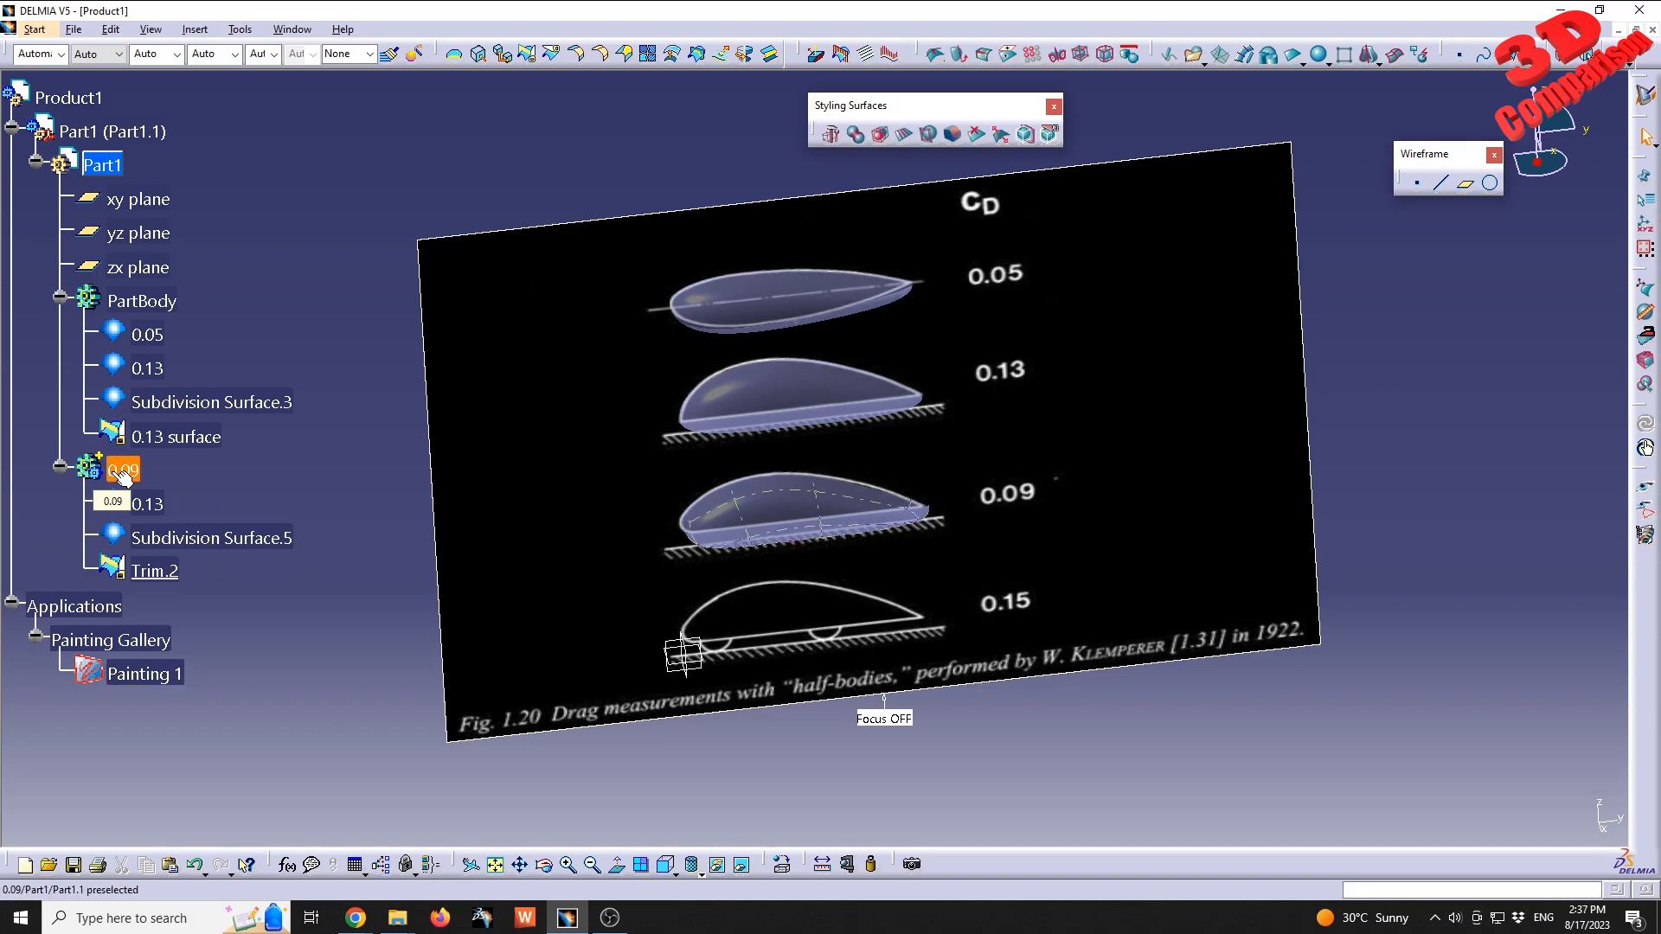
pyautogui.click(102, 164)
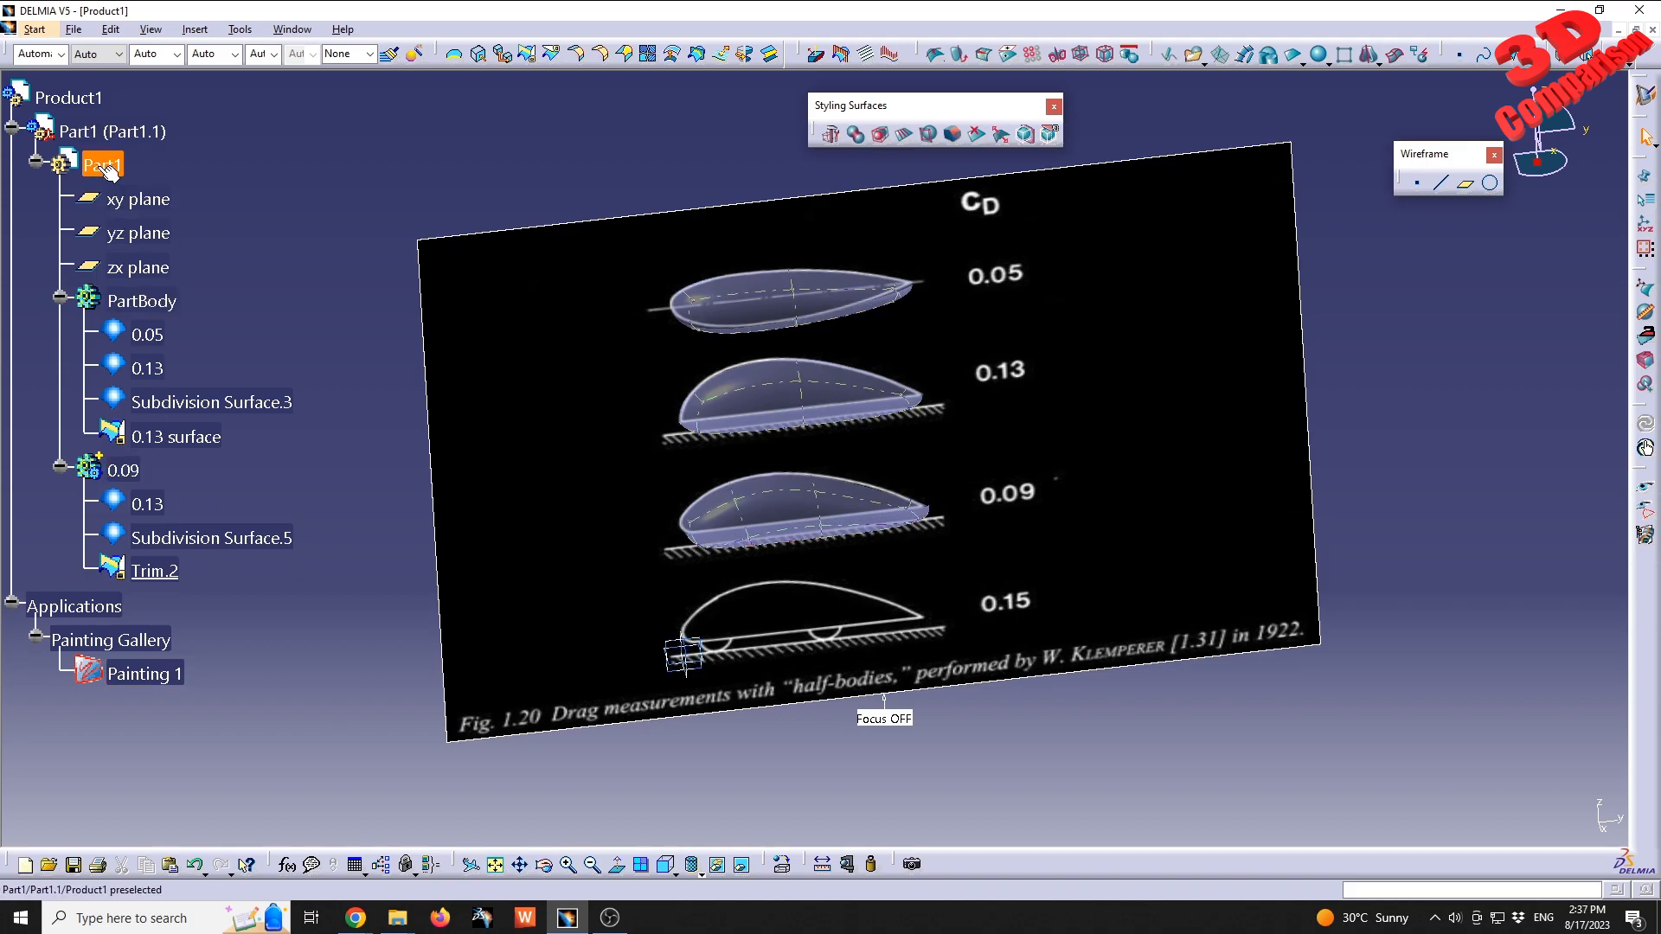
pyautogui.click(36, 30)
pyautogui.moveTo(98, 72)
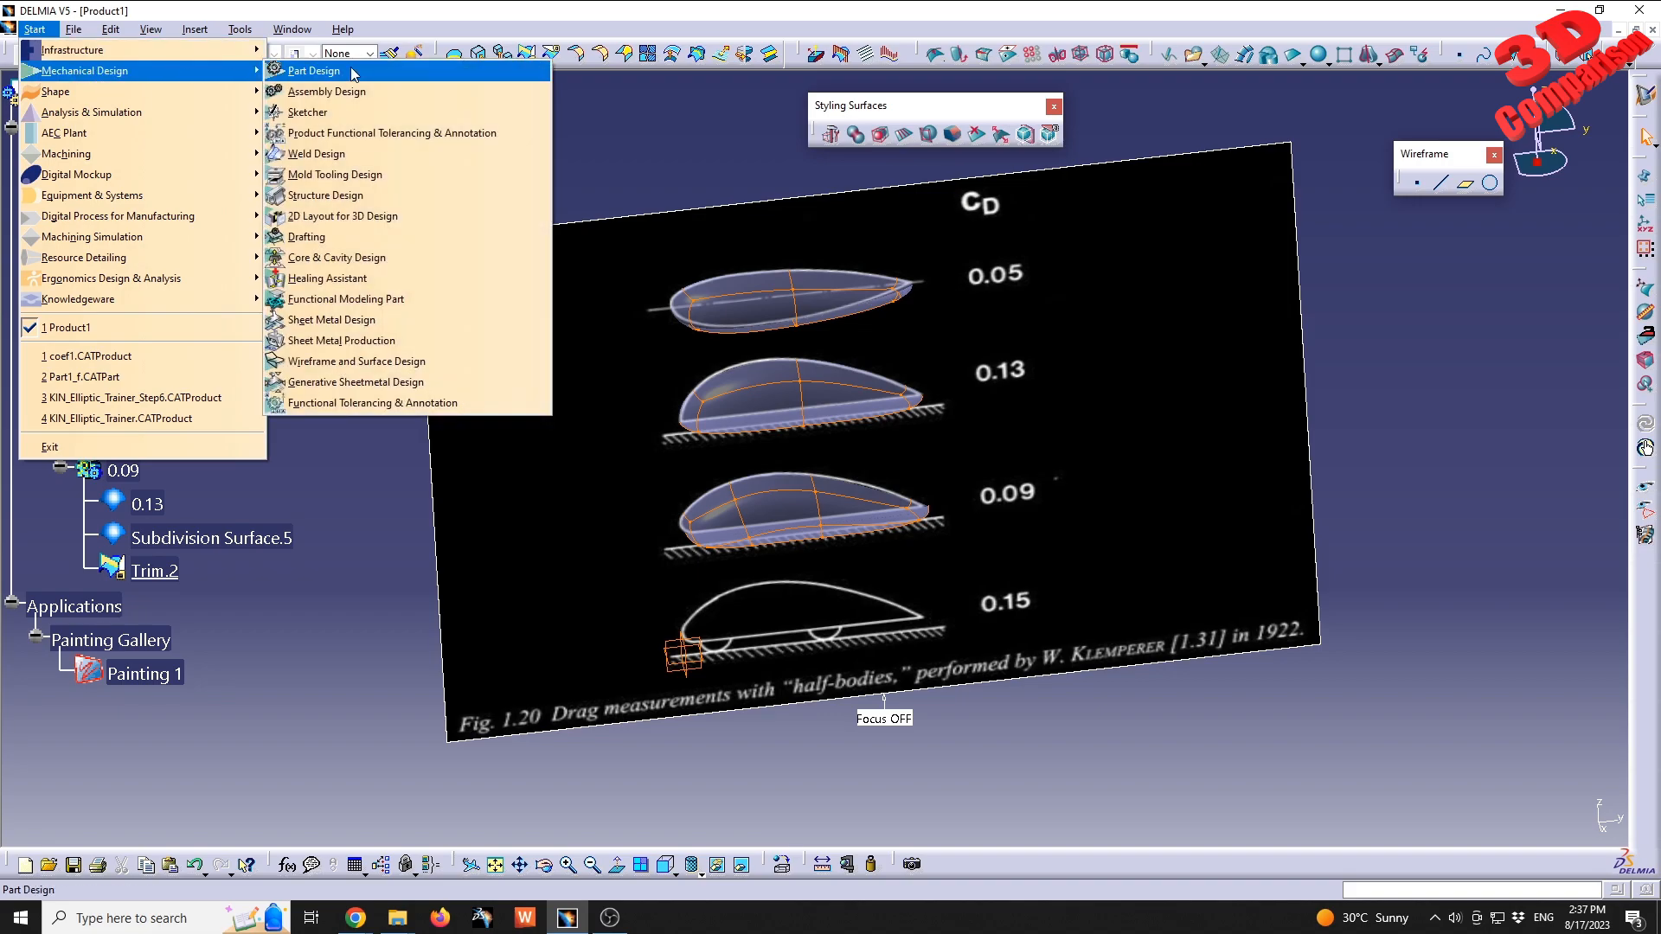
pyautogui.click(351, 71)
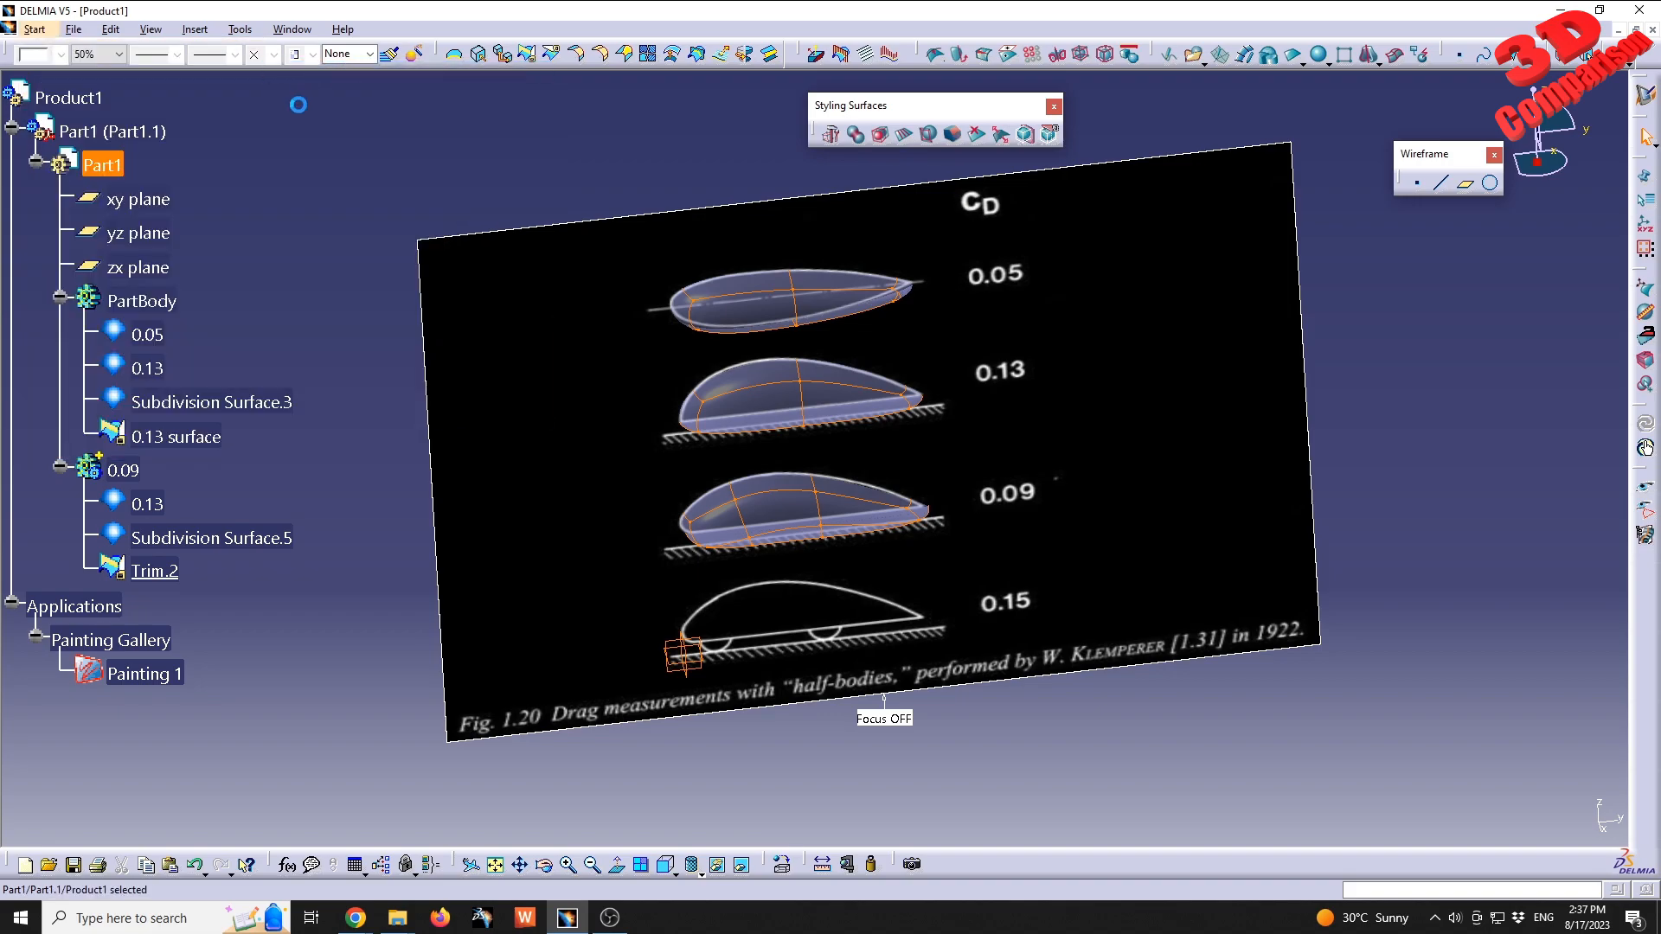
pyautogui.click(172, 33)
pyautogui.moveTo(191, 32)
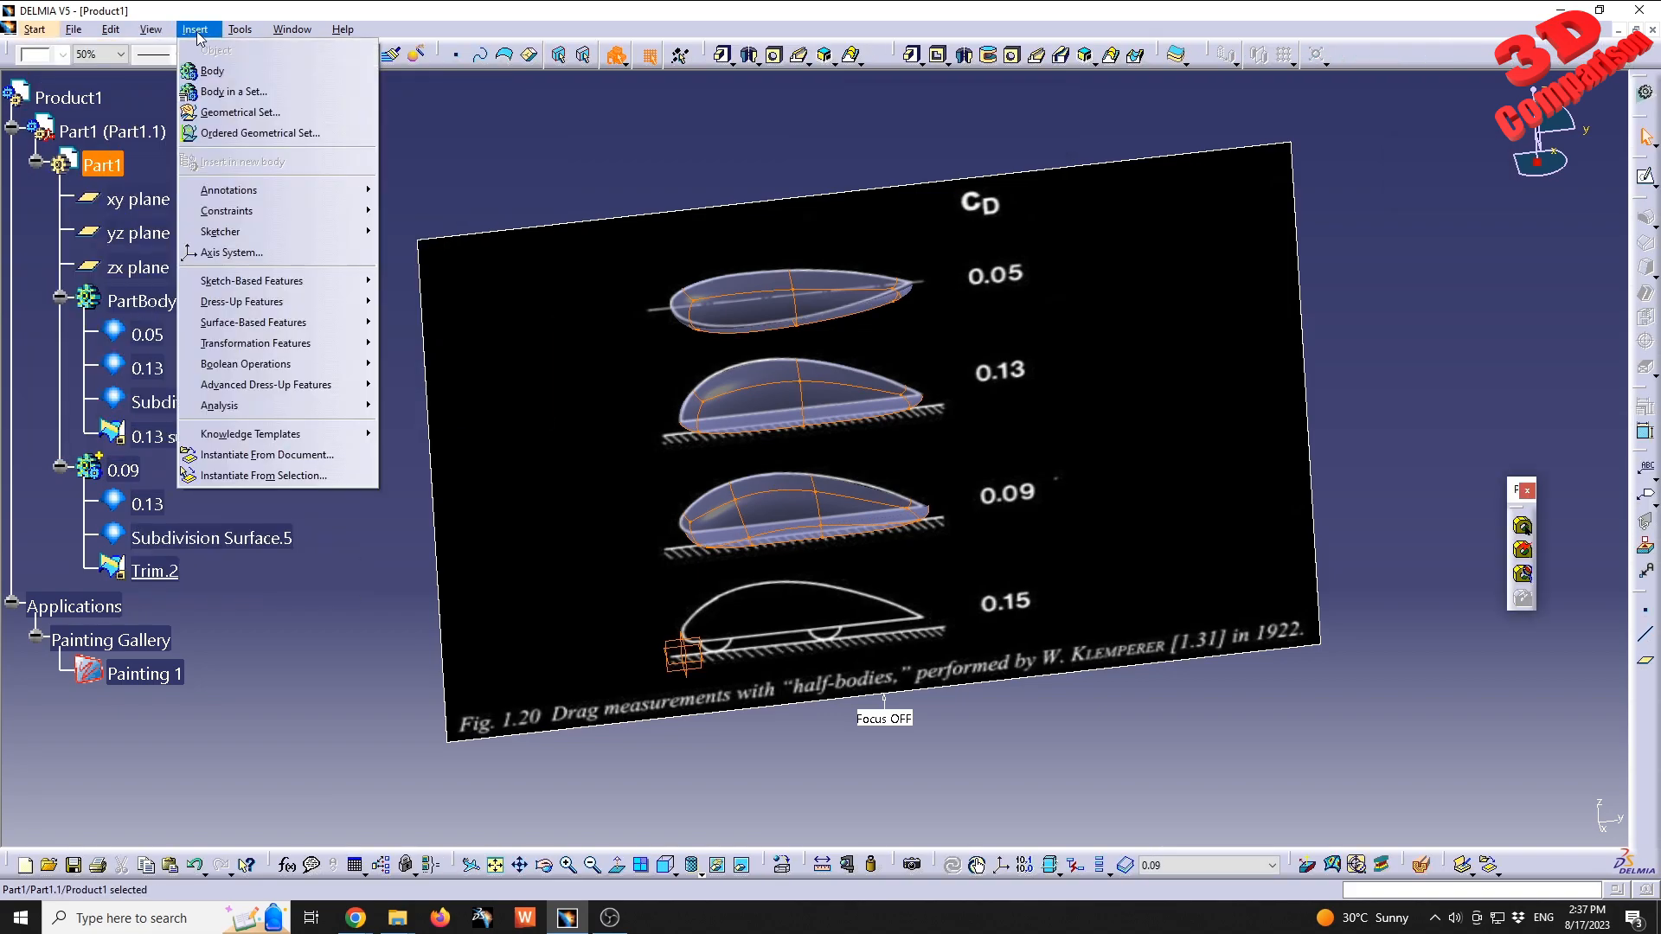
pyautogui.click(219, 74)
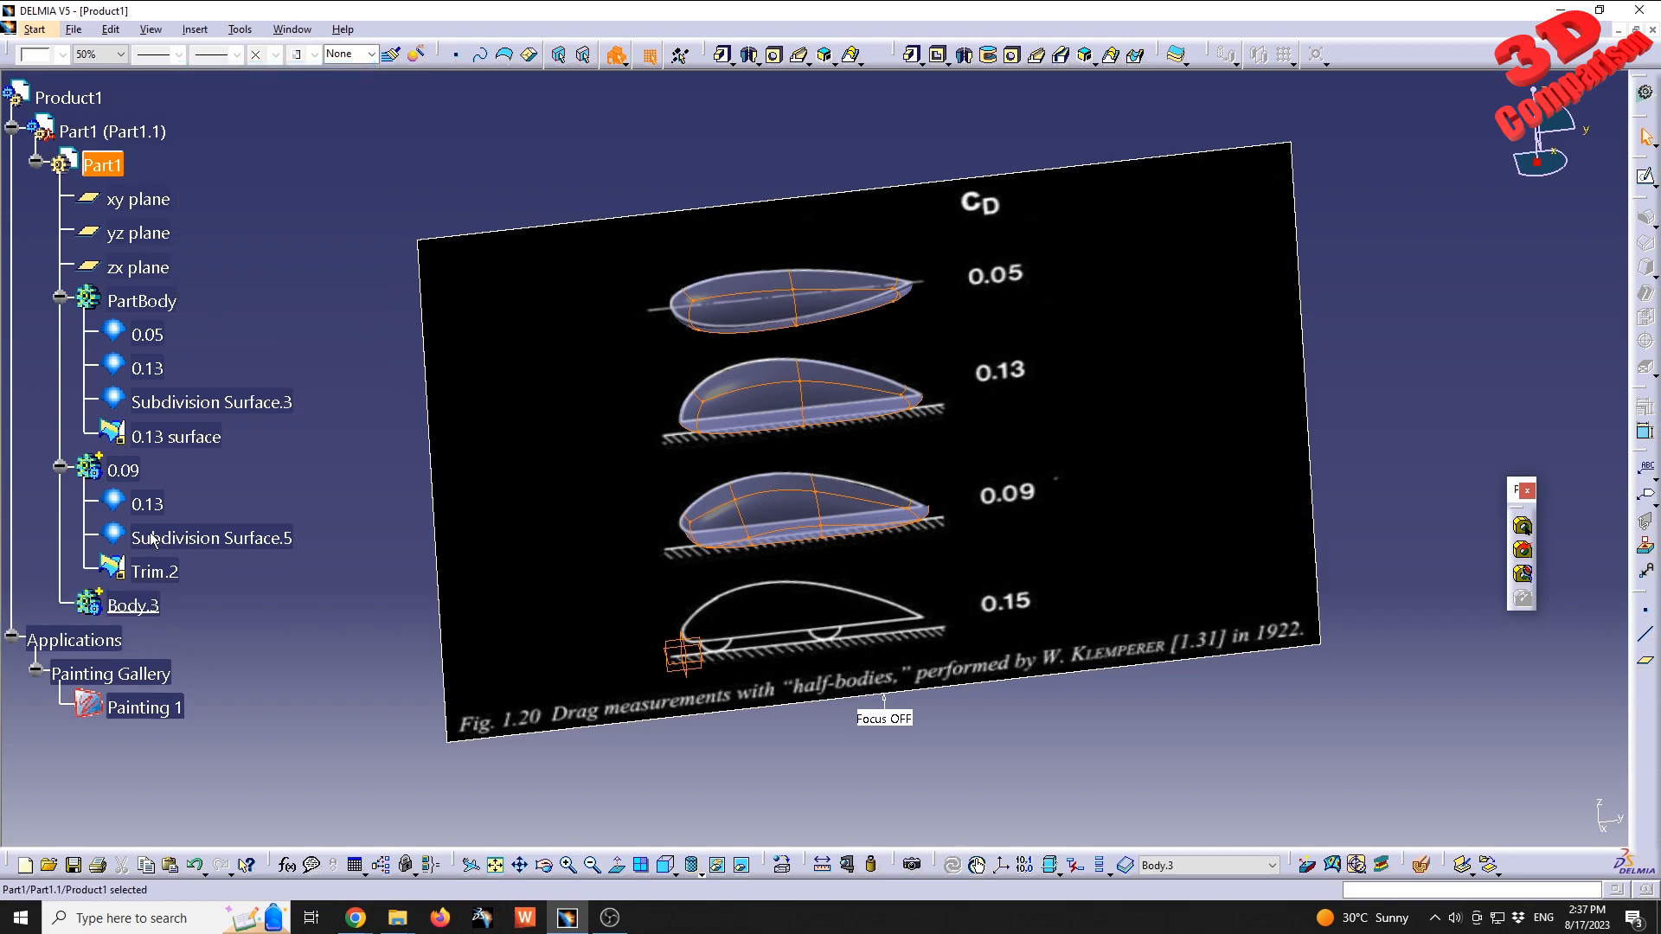
# - Define the new body as the in-work object and return to the subdivision surface modelling workbench
pyautogui.rightClick(131, 602)
pyautogui.click(229, 368)
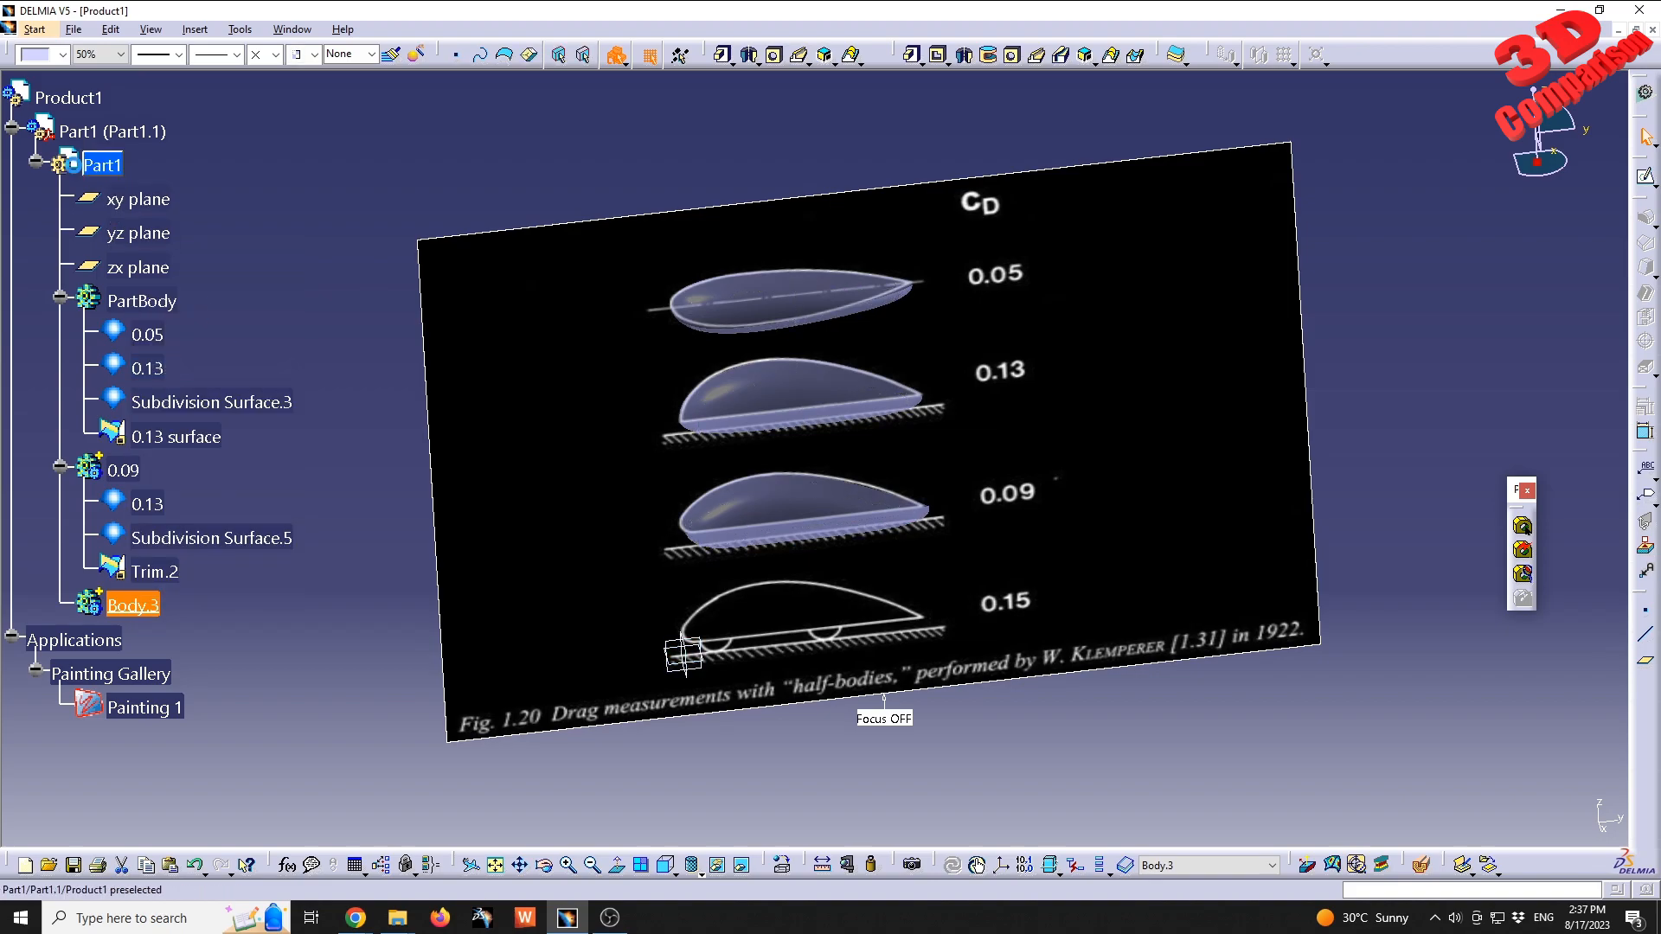
pyautogui.click(35, 29)
pyautogui.moveTo(219, 73)
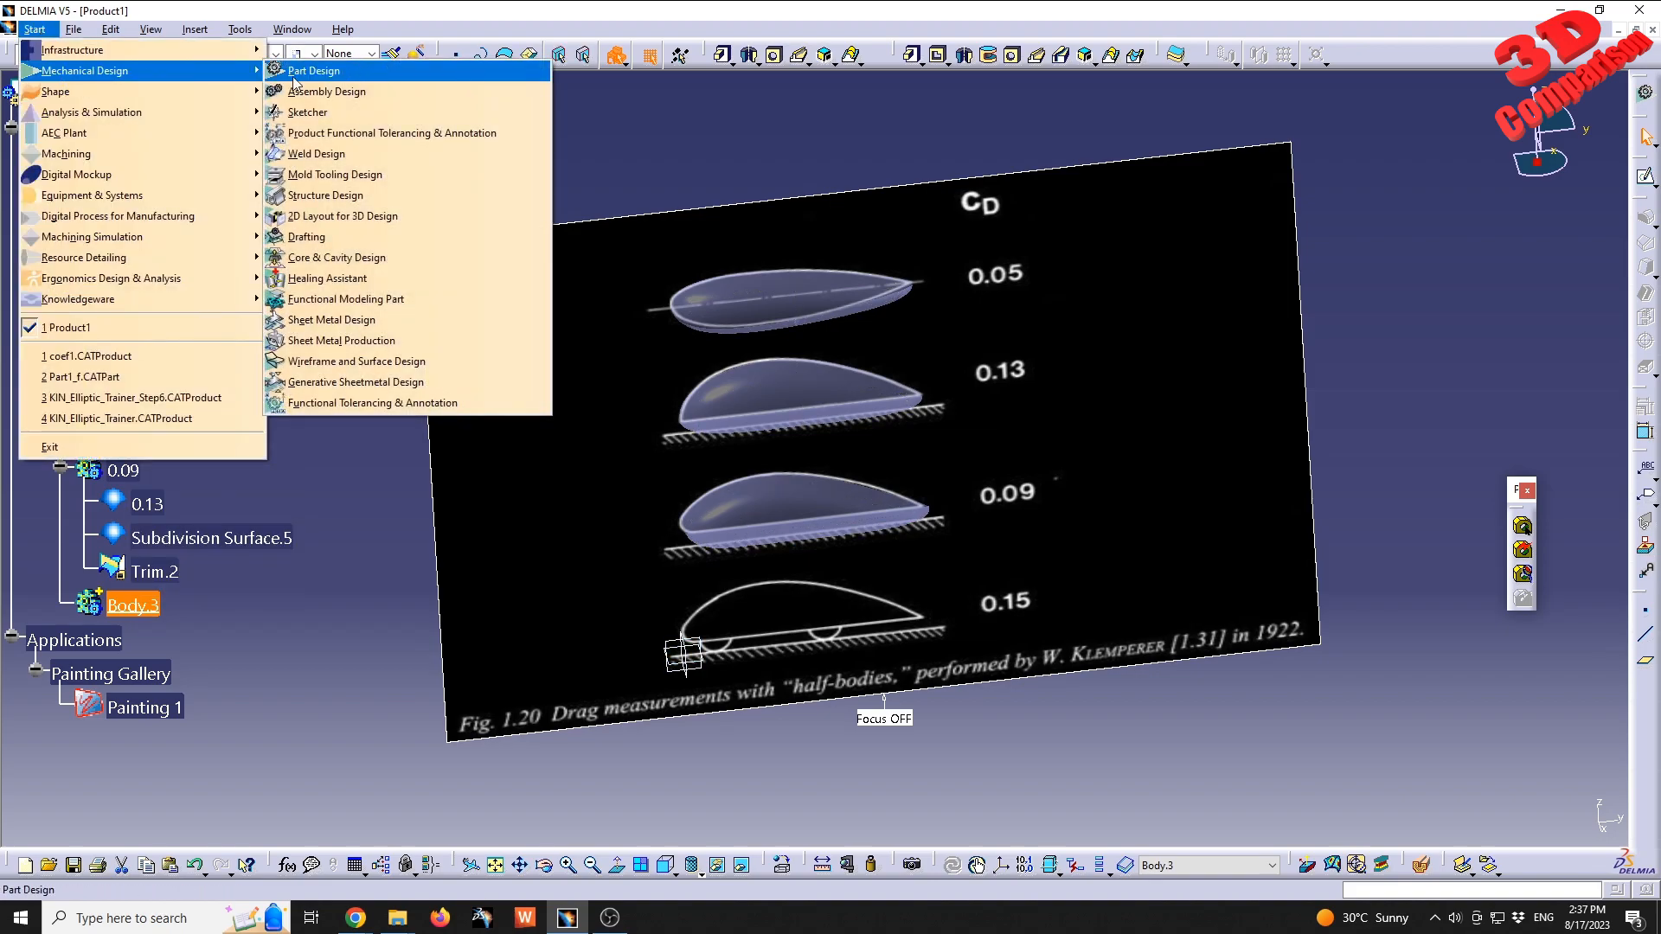
pyautogui.moveTo(129, 92)
pyautogui.click(353, 154)
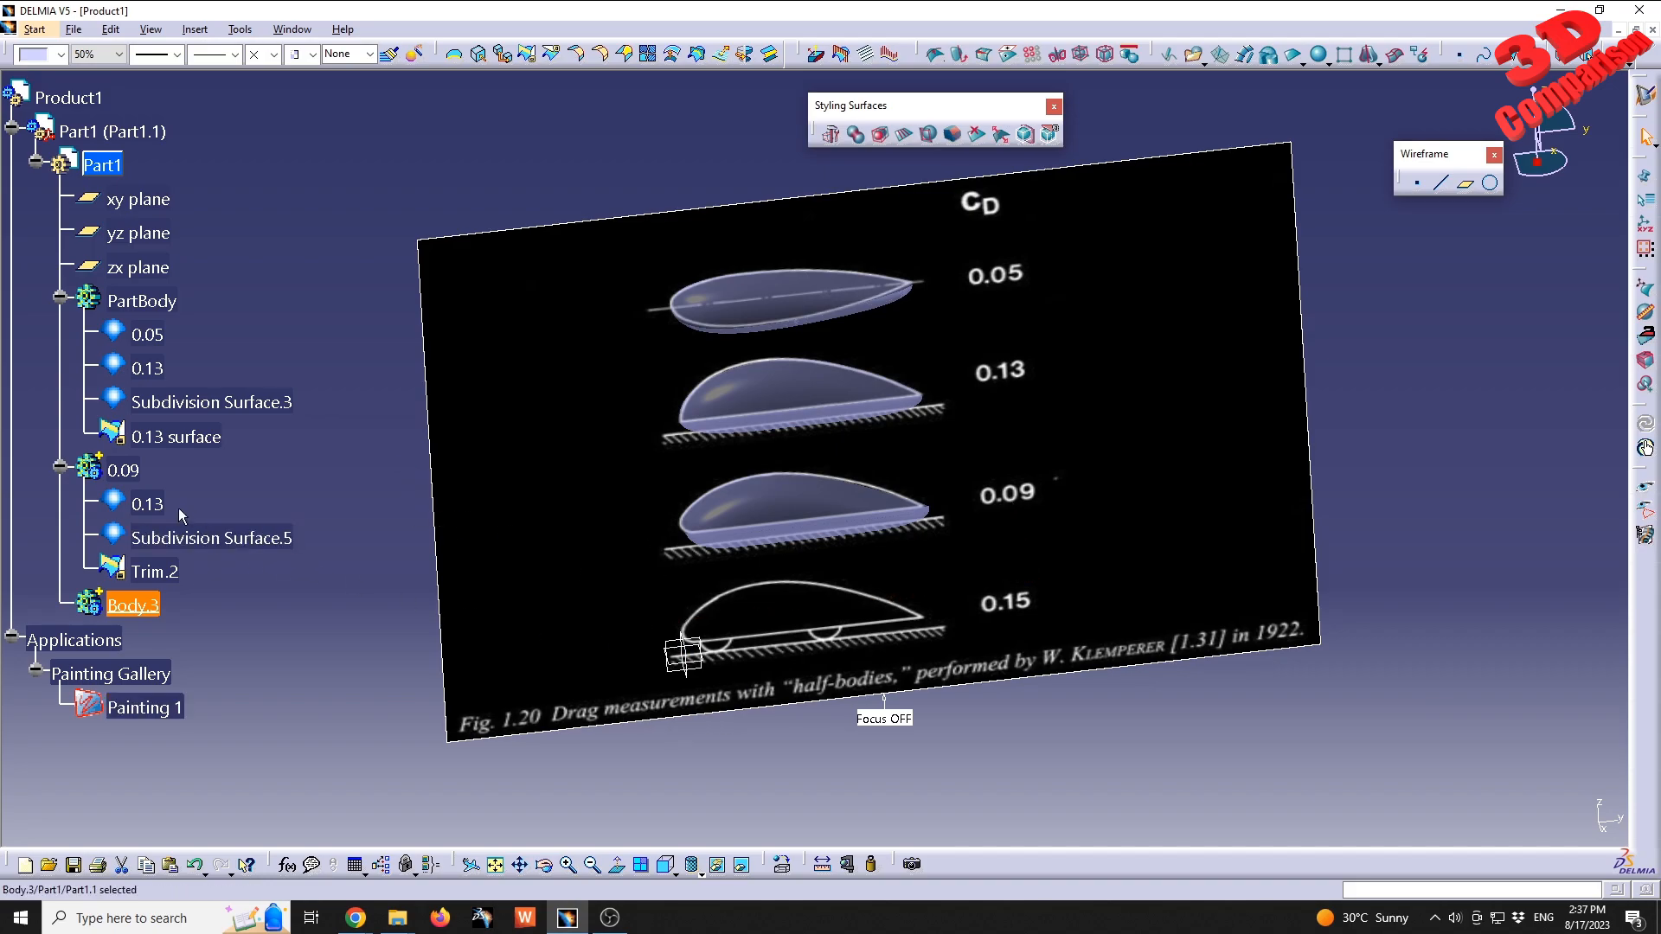
# - Copy the 0.13 subdivision surface from the 0.09 body and paste it into Body.3
pyautogui.click(147, 504)
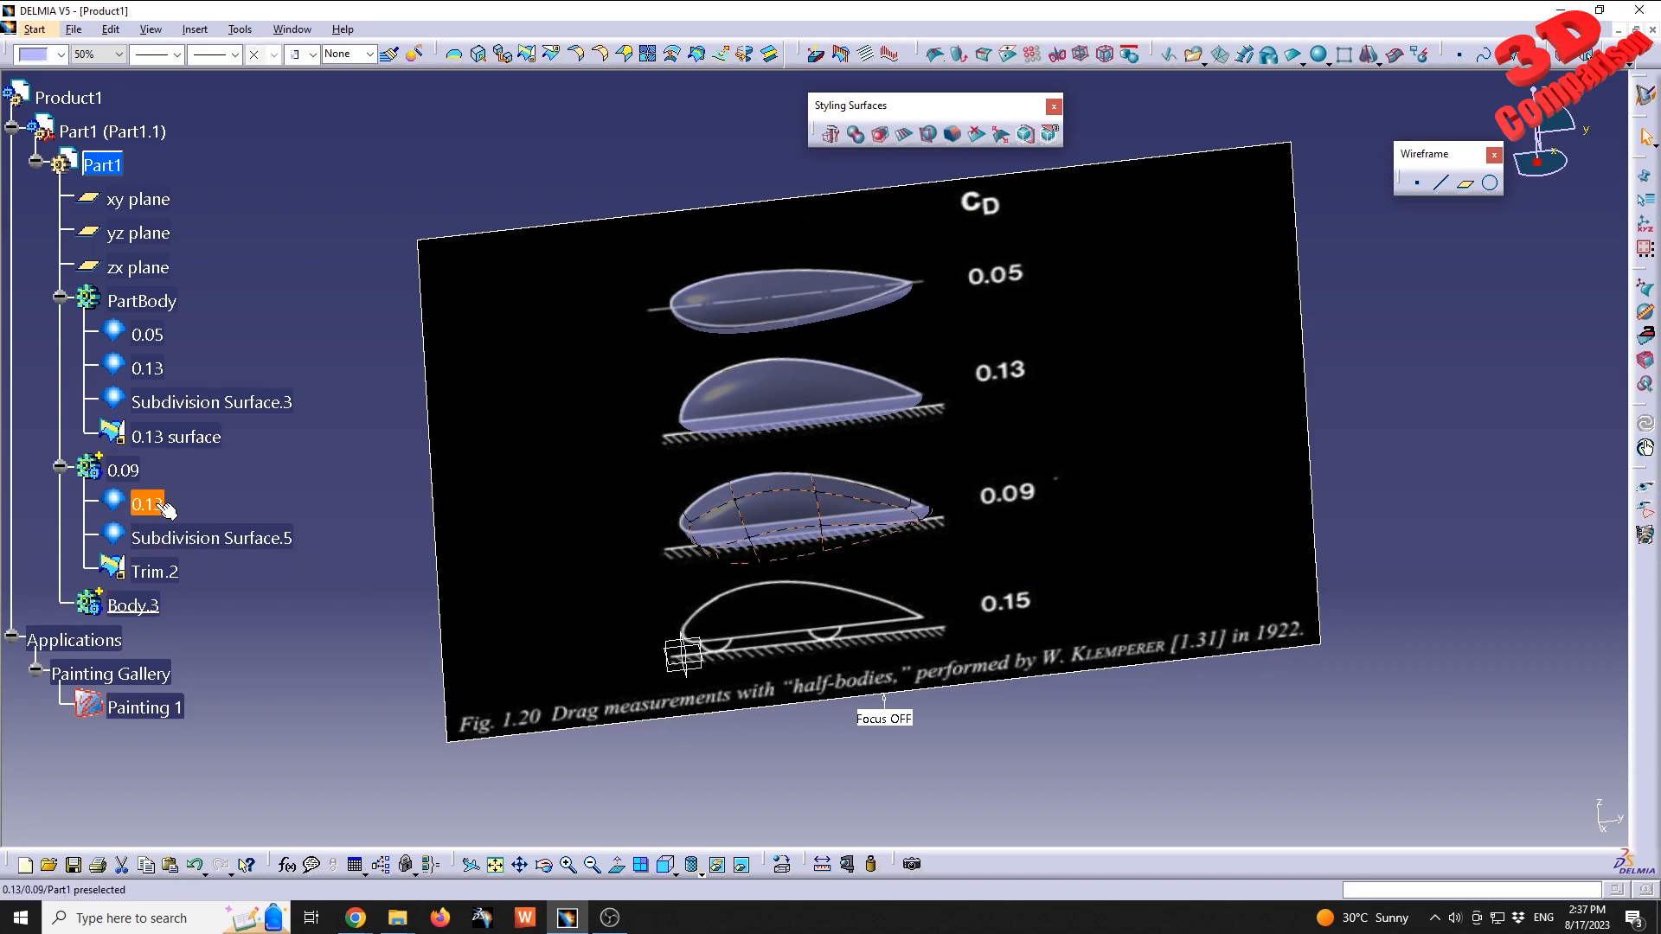
pyautogui.rightClick(164, 509)
pyautogui.click(230, 693)
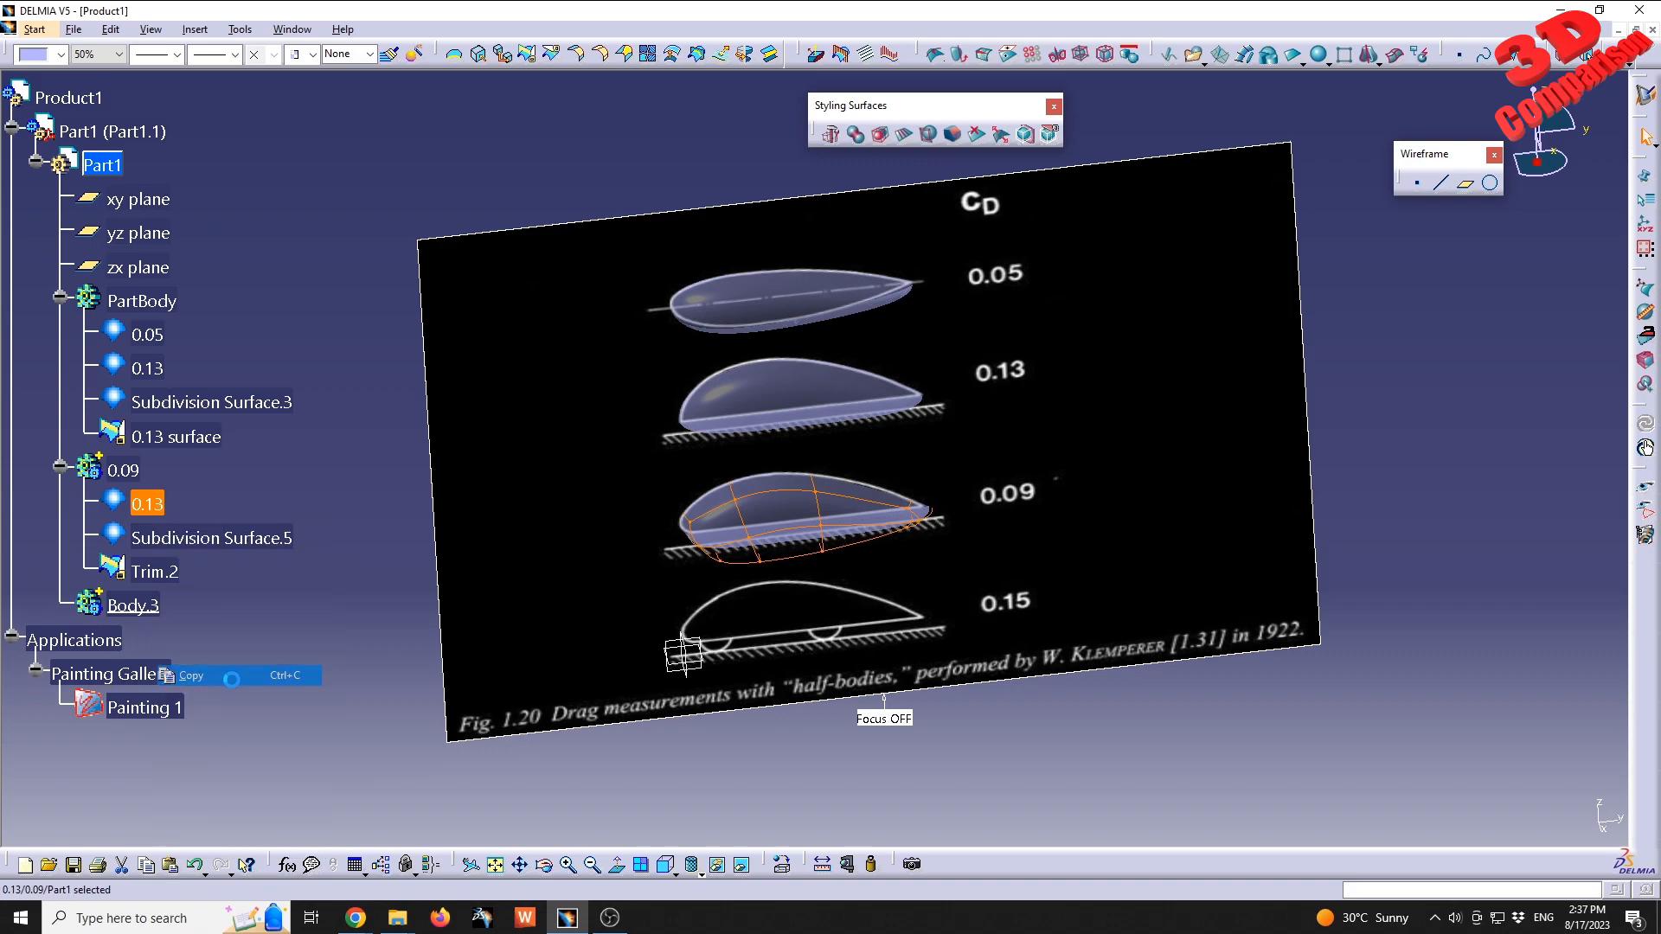
pyautogui.rightClick(134, 603)
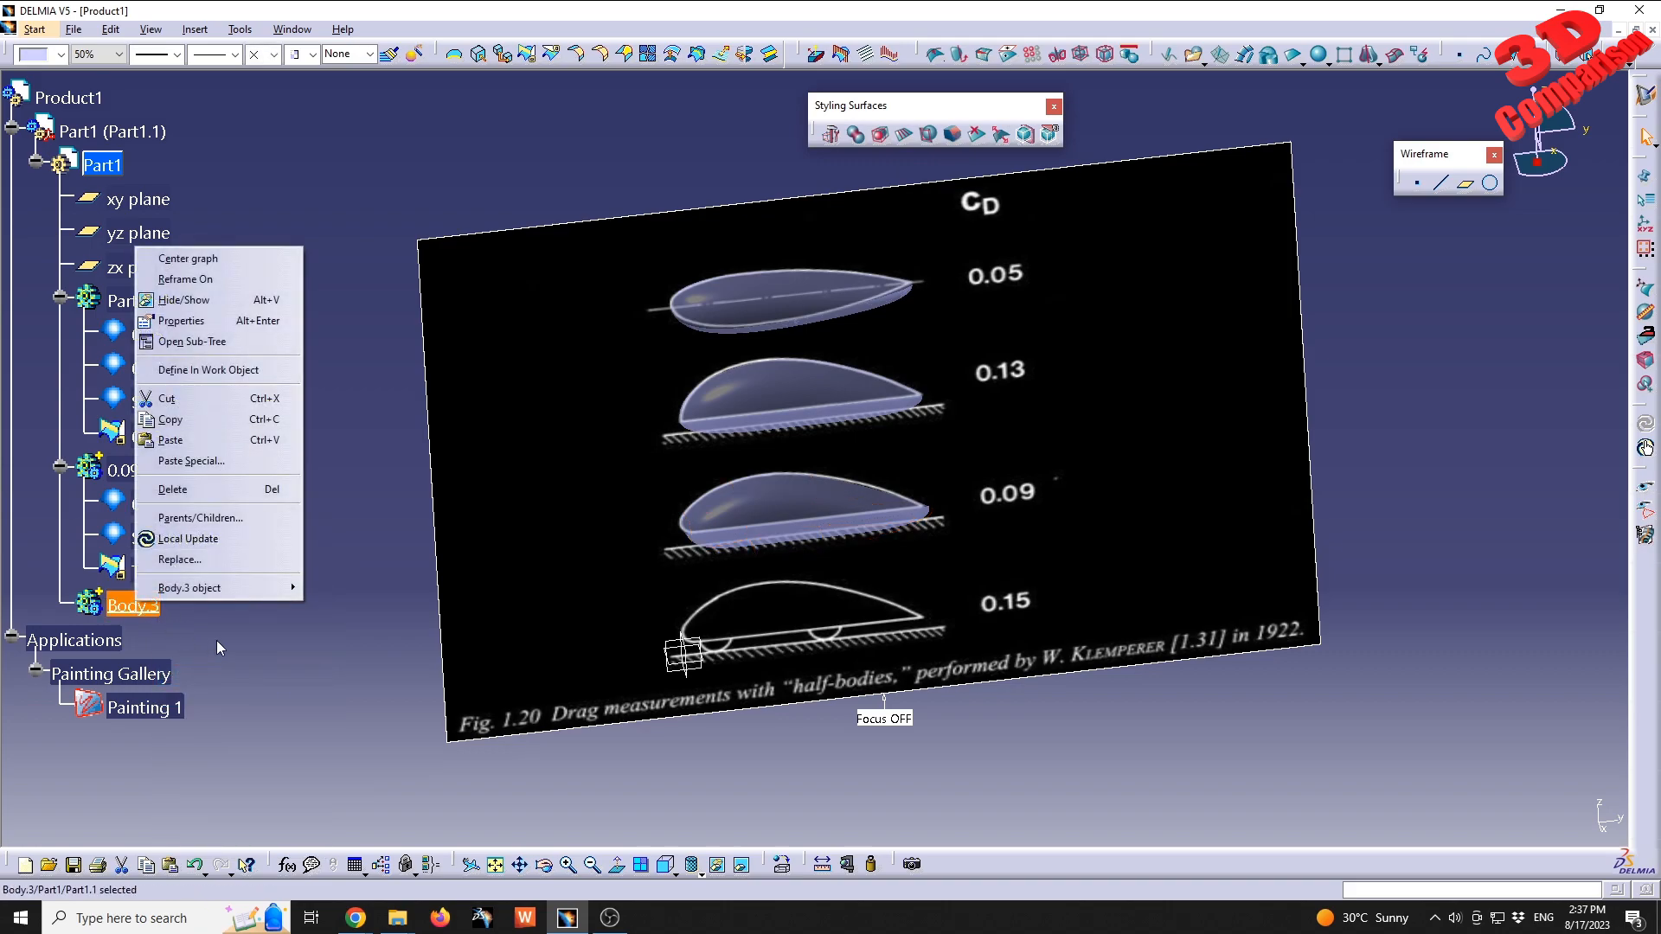
pyautogui.click(199, 440)
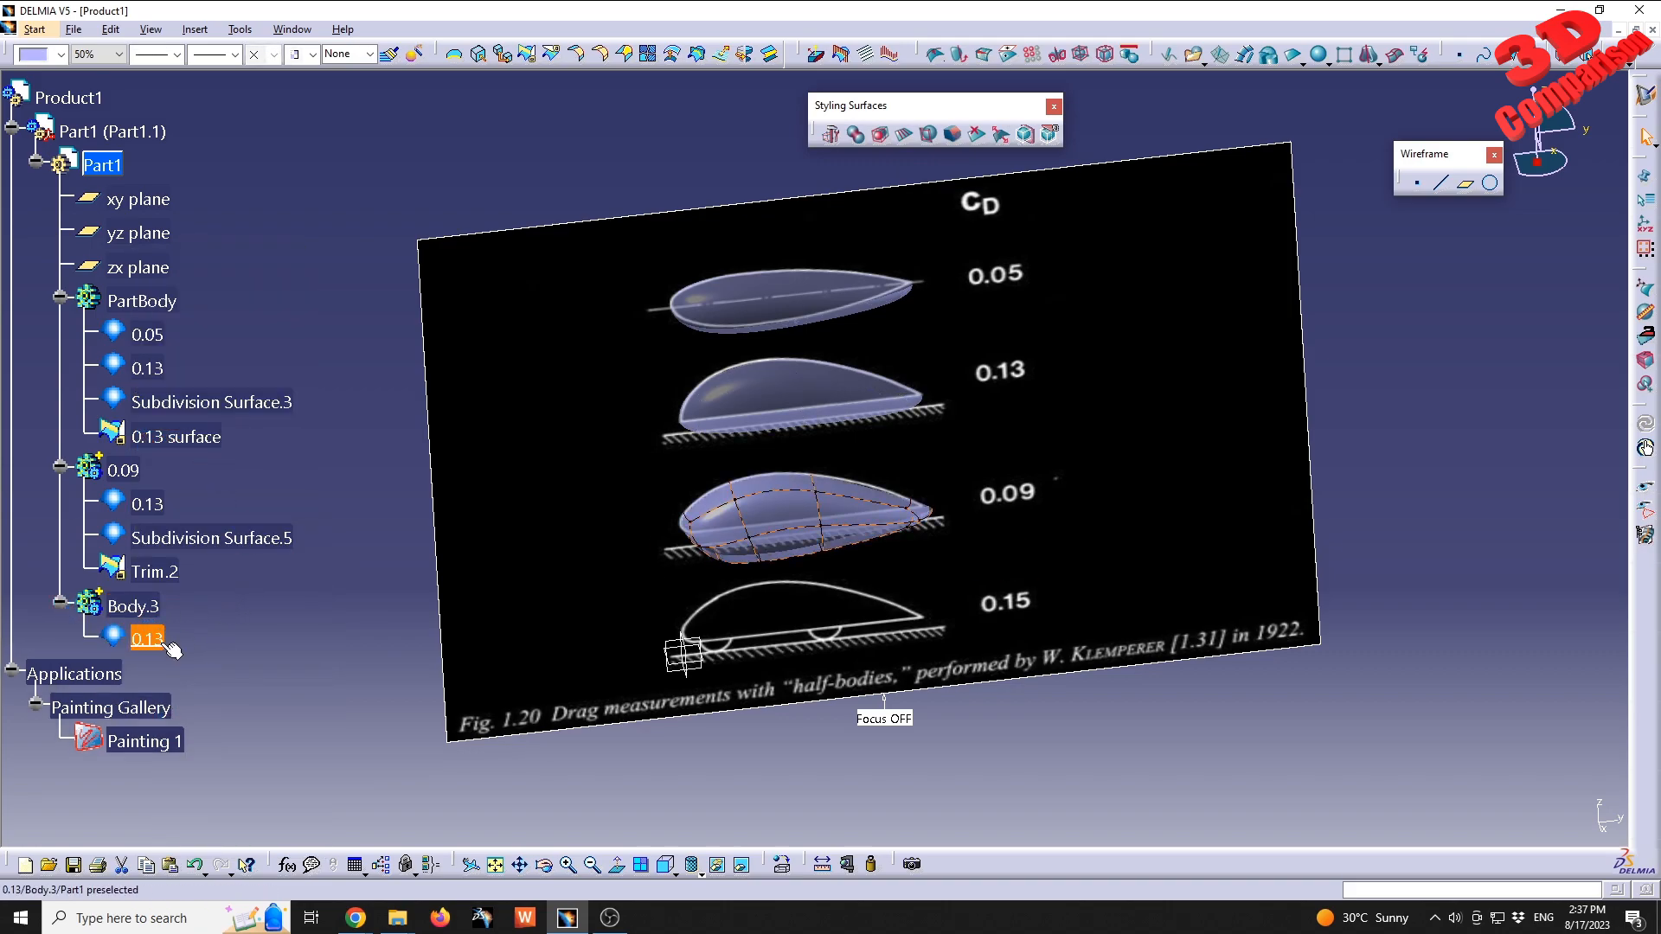
pyautogui.click(874, 728)
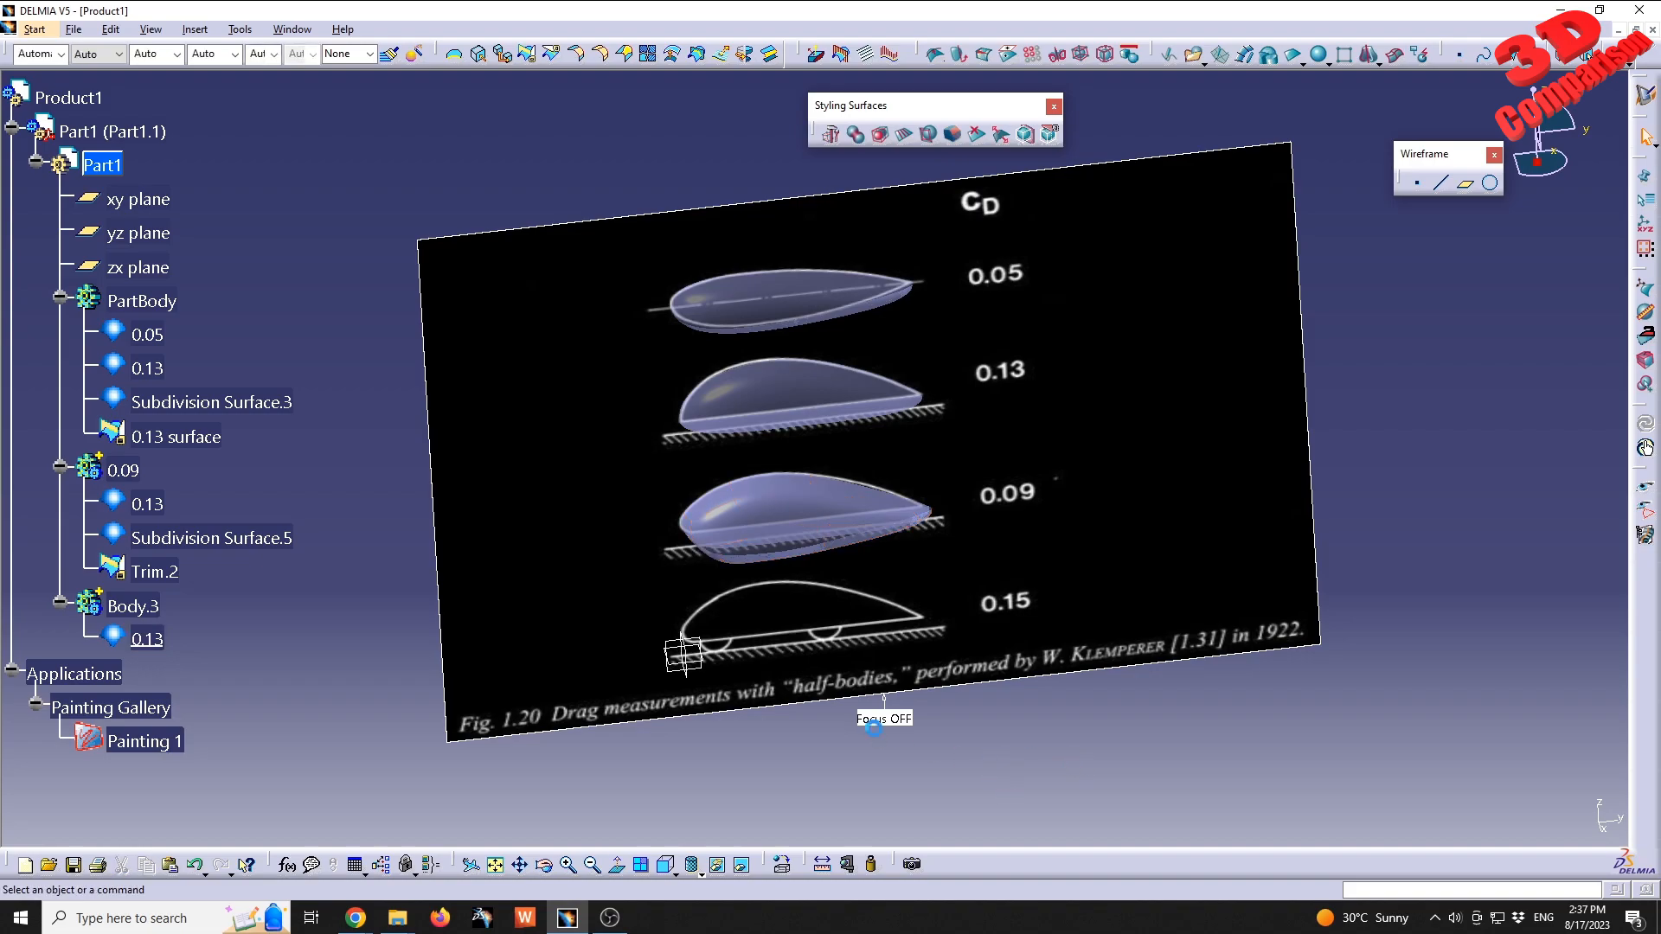
# - Move the entire copied 0.13 surface in Body.3 straight down onto the 0.15 outline
pyautogui.click(667, 868)
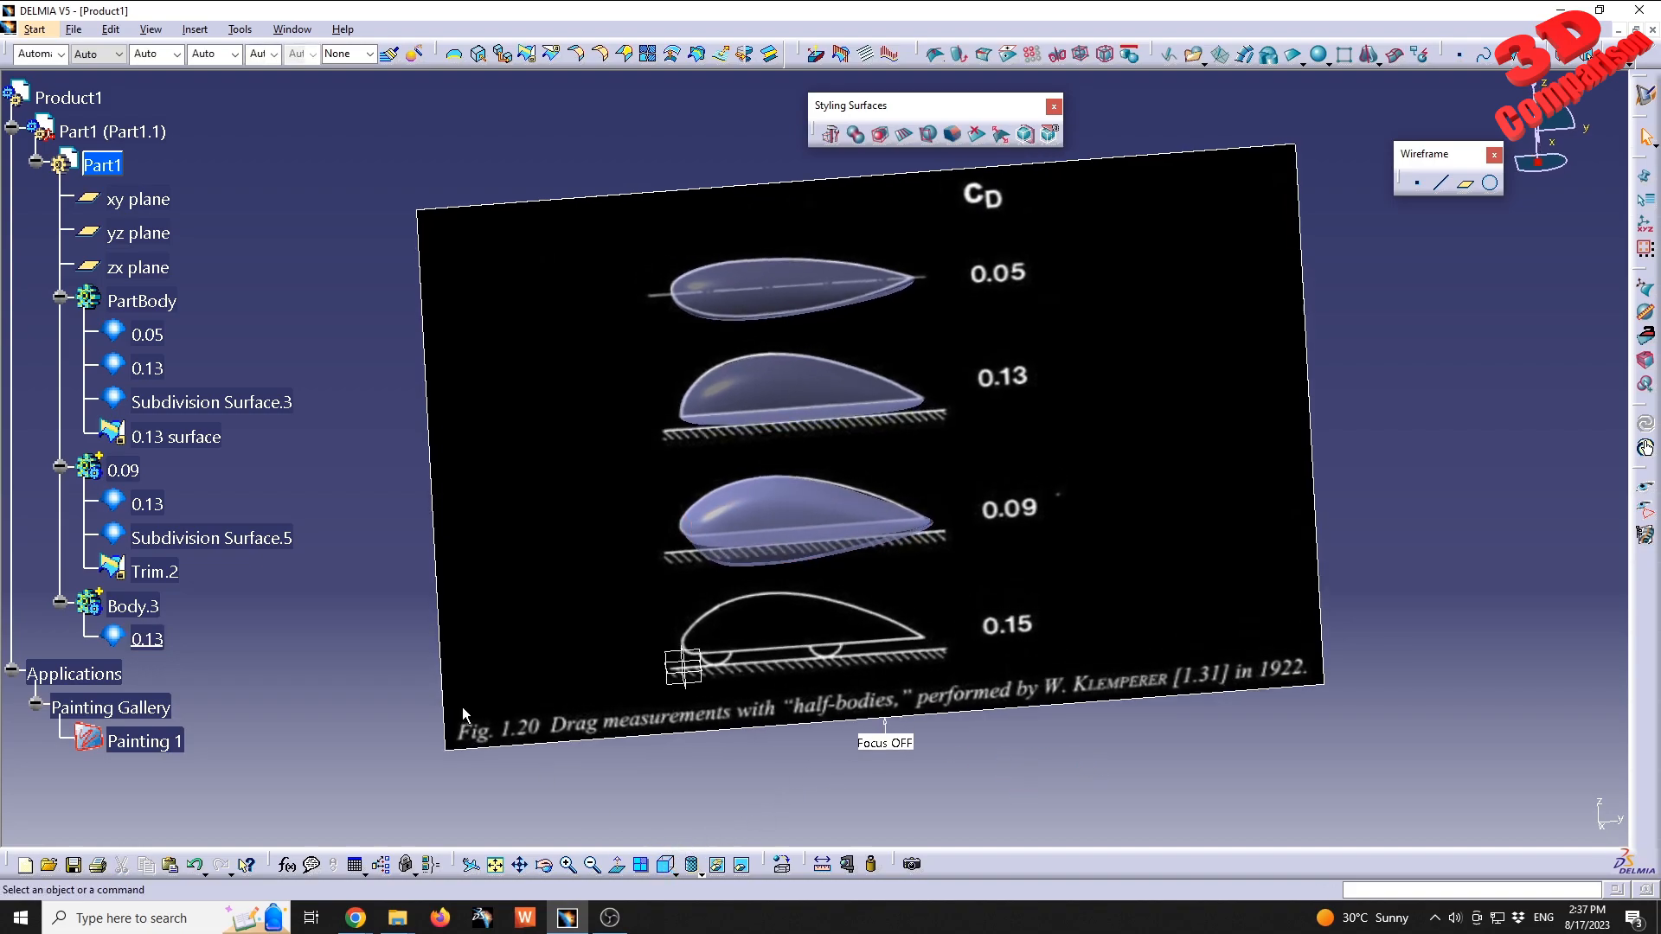
pyautogui.moveTo(767, 605)
pyautogui.mouseDown(button='middle')
pyautogui.moveTo(767, 417)
pyautogui.moveTo(810, 476)
pyautogui.mouseUp(button='middle')
pyautogui.doubleClick(147, 640)
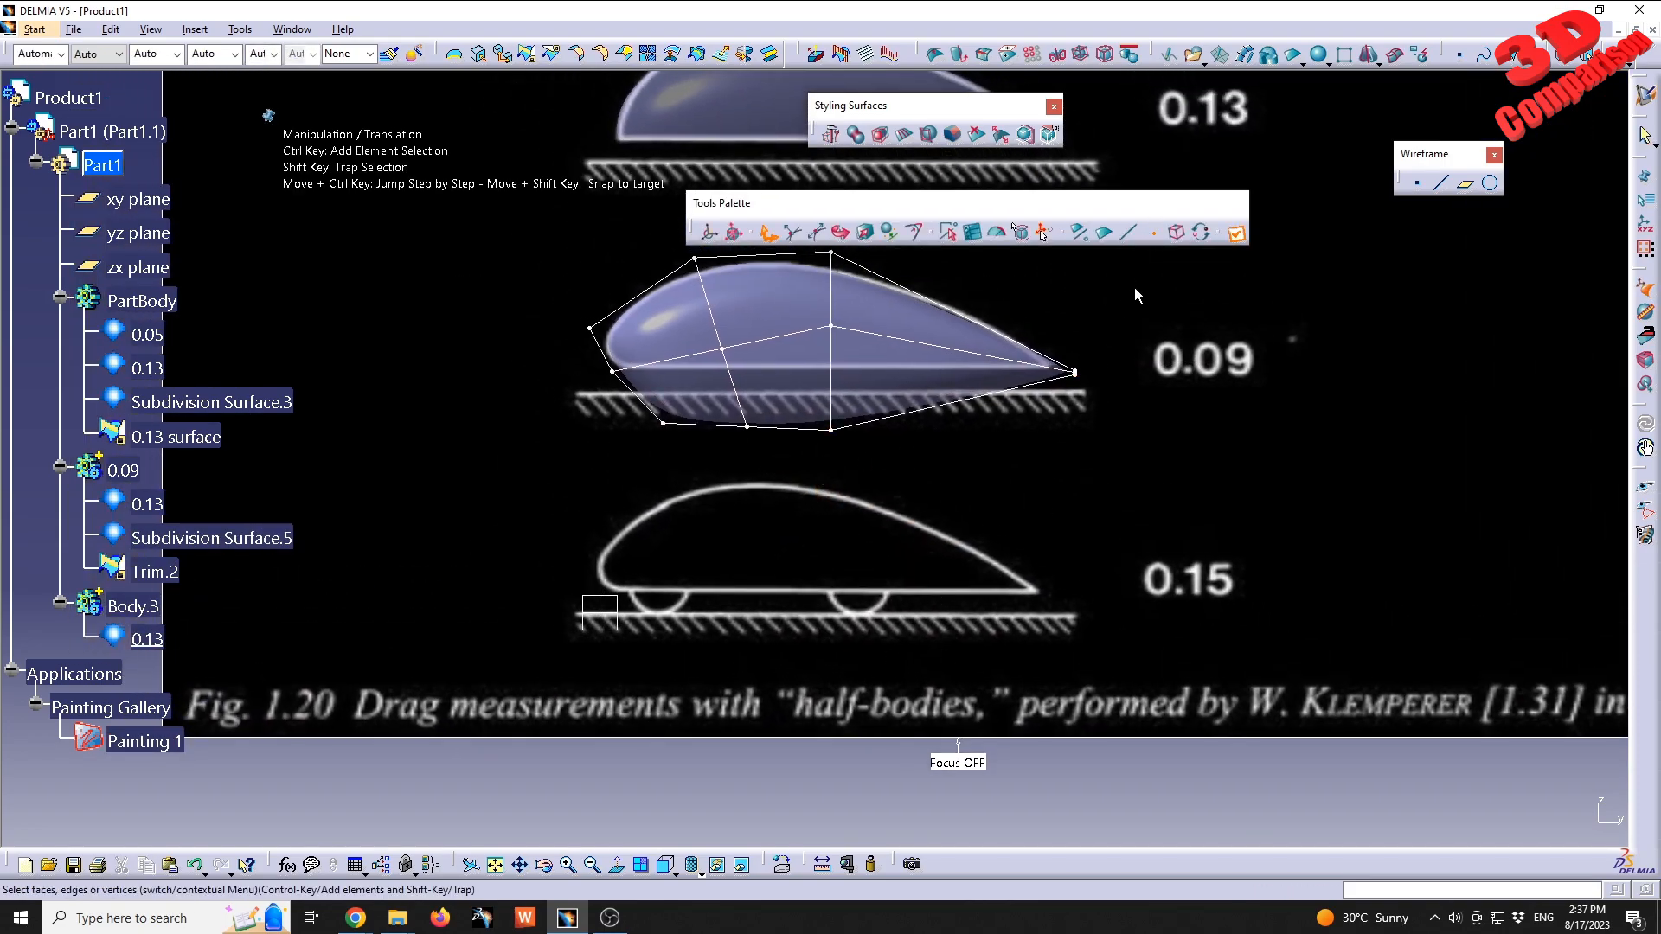
pyautogui.click(1177, 234)
pyautogui.moveTo(814, 327); pyautogui.dragTo(818, 529)
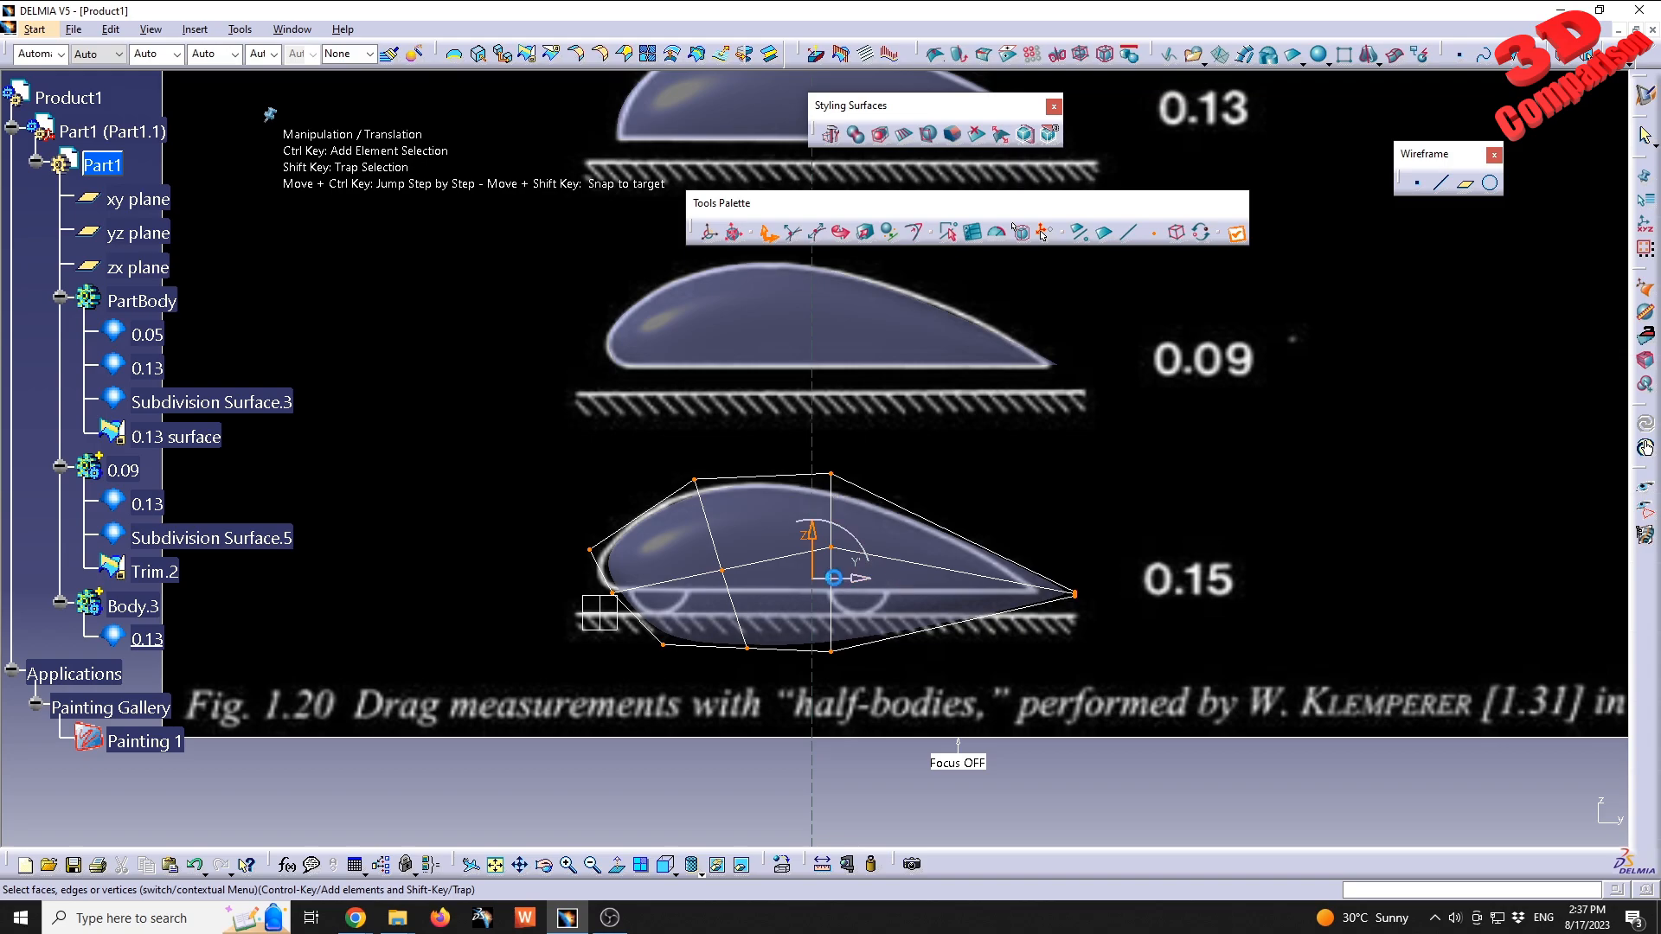
pyautogui.click(826, 575)
# - Shift the upper front control point about 160 mm forward, and the nose point about 191 mm forward and 191 mm down
pyautogui.moveTo(682, 541); pyautogui.dragTo(746, 469, button='middle')
pyautogui.click(746, 469)
pyautogui.moveTo(746, 469); pyautogui.dragTo(779, 357, button='middle')
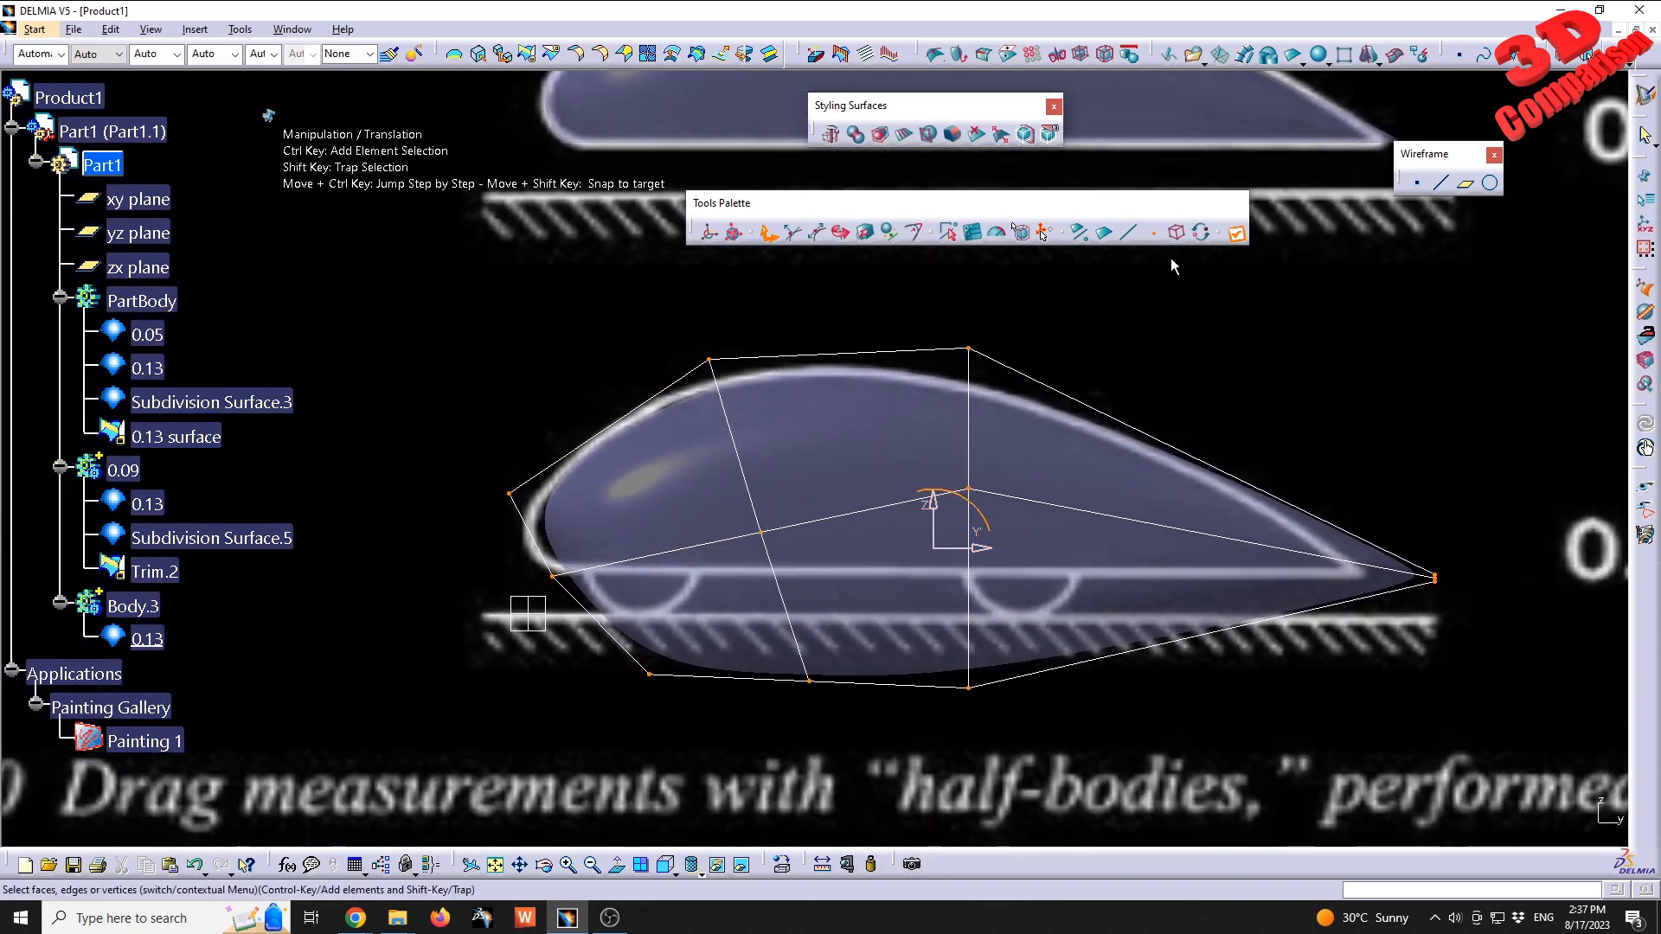
pyautogui.click(1176, 235)
pyautogui.moveTo(727, 408); pyautogui.dragTo(767, 456, button='middle')
pyautogui.moveTo(709, 360); pyautogui.dragTo(766, 413)
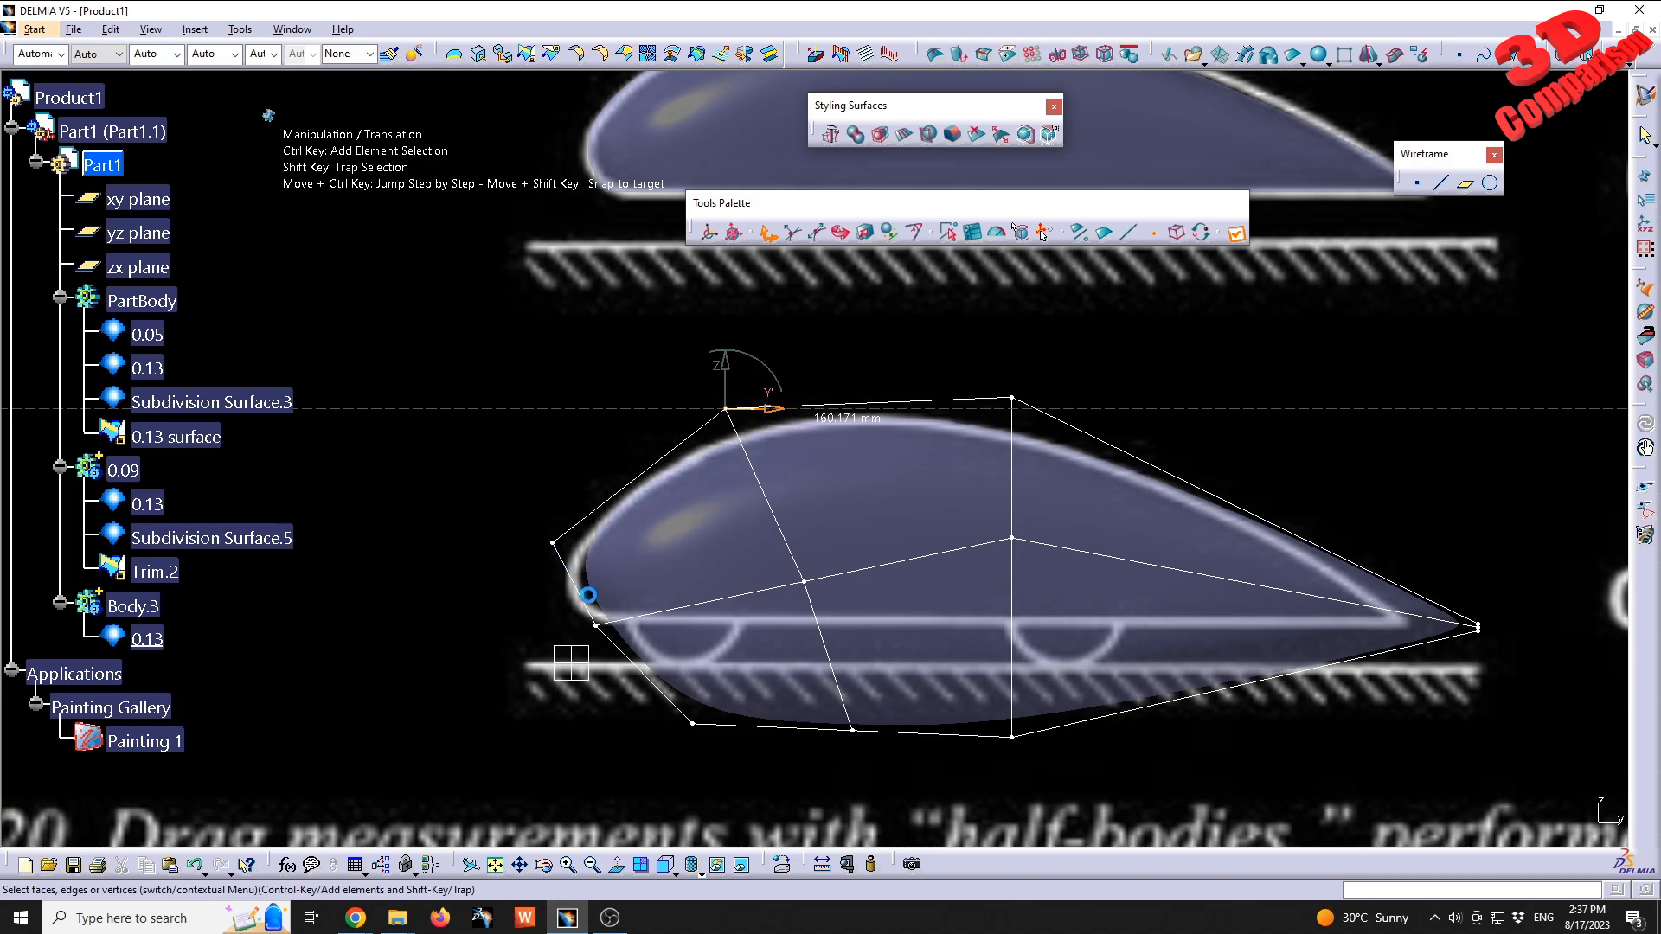
pyautogui.moveTo(498, 492); pyautogui.dragTo(573, 551)
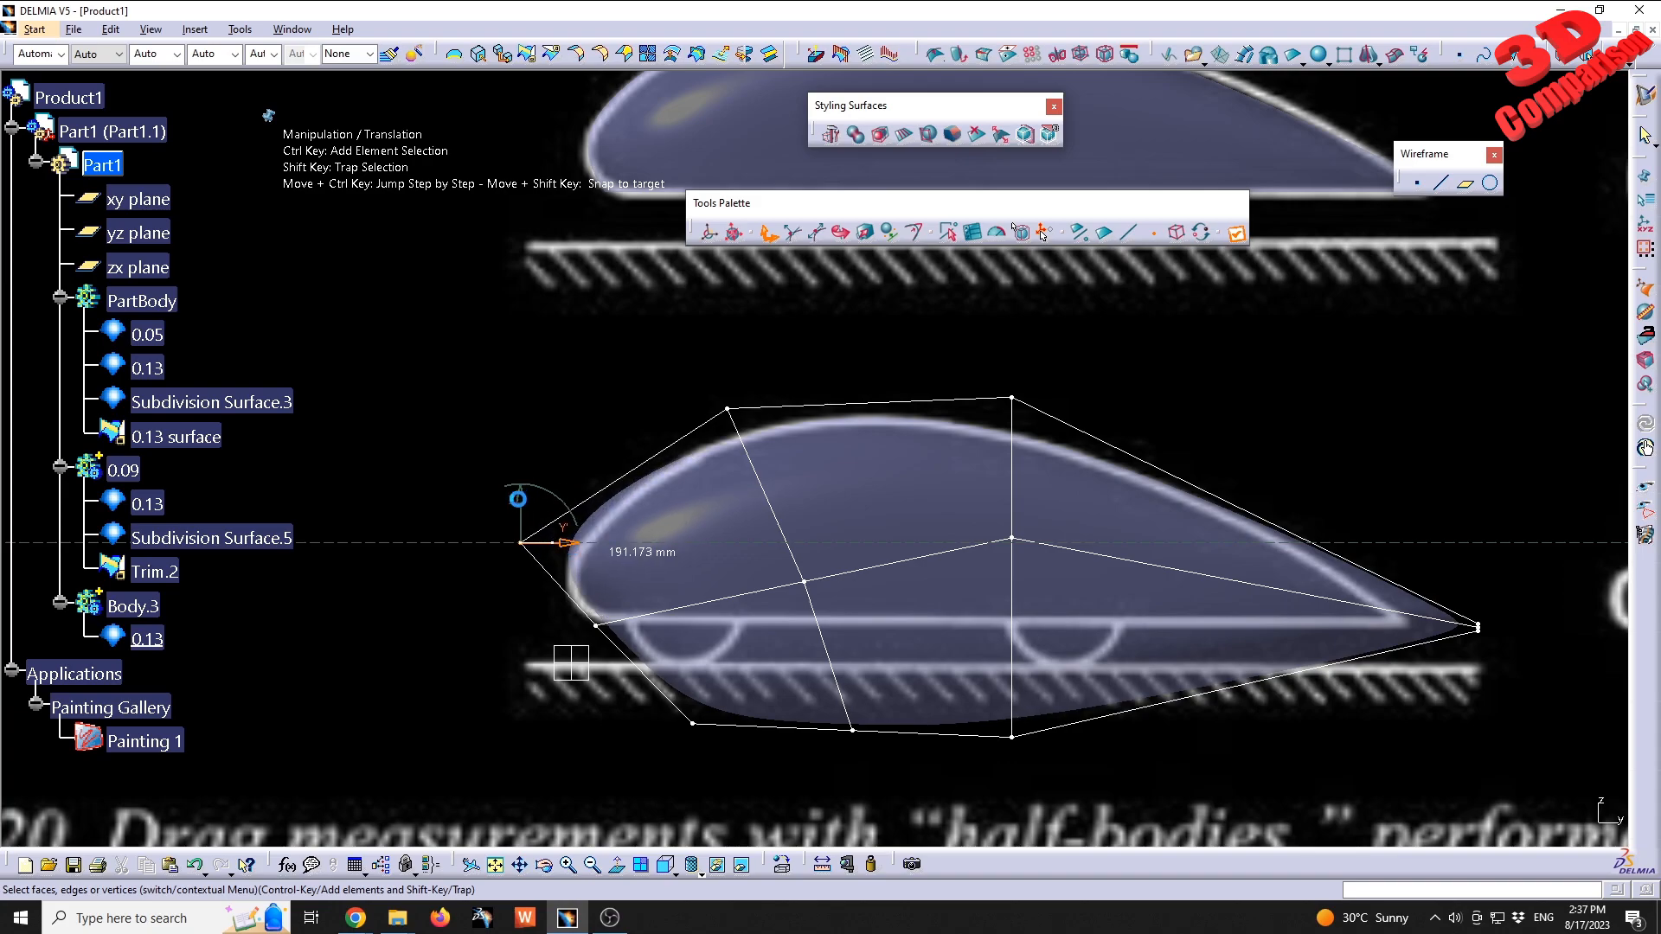
pyautogui.moveTo(521, 512); pyautogui.dragTo(522, 538)
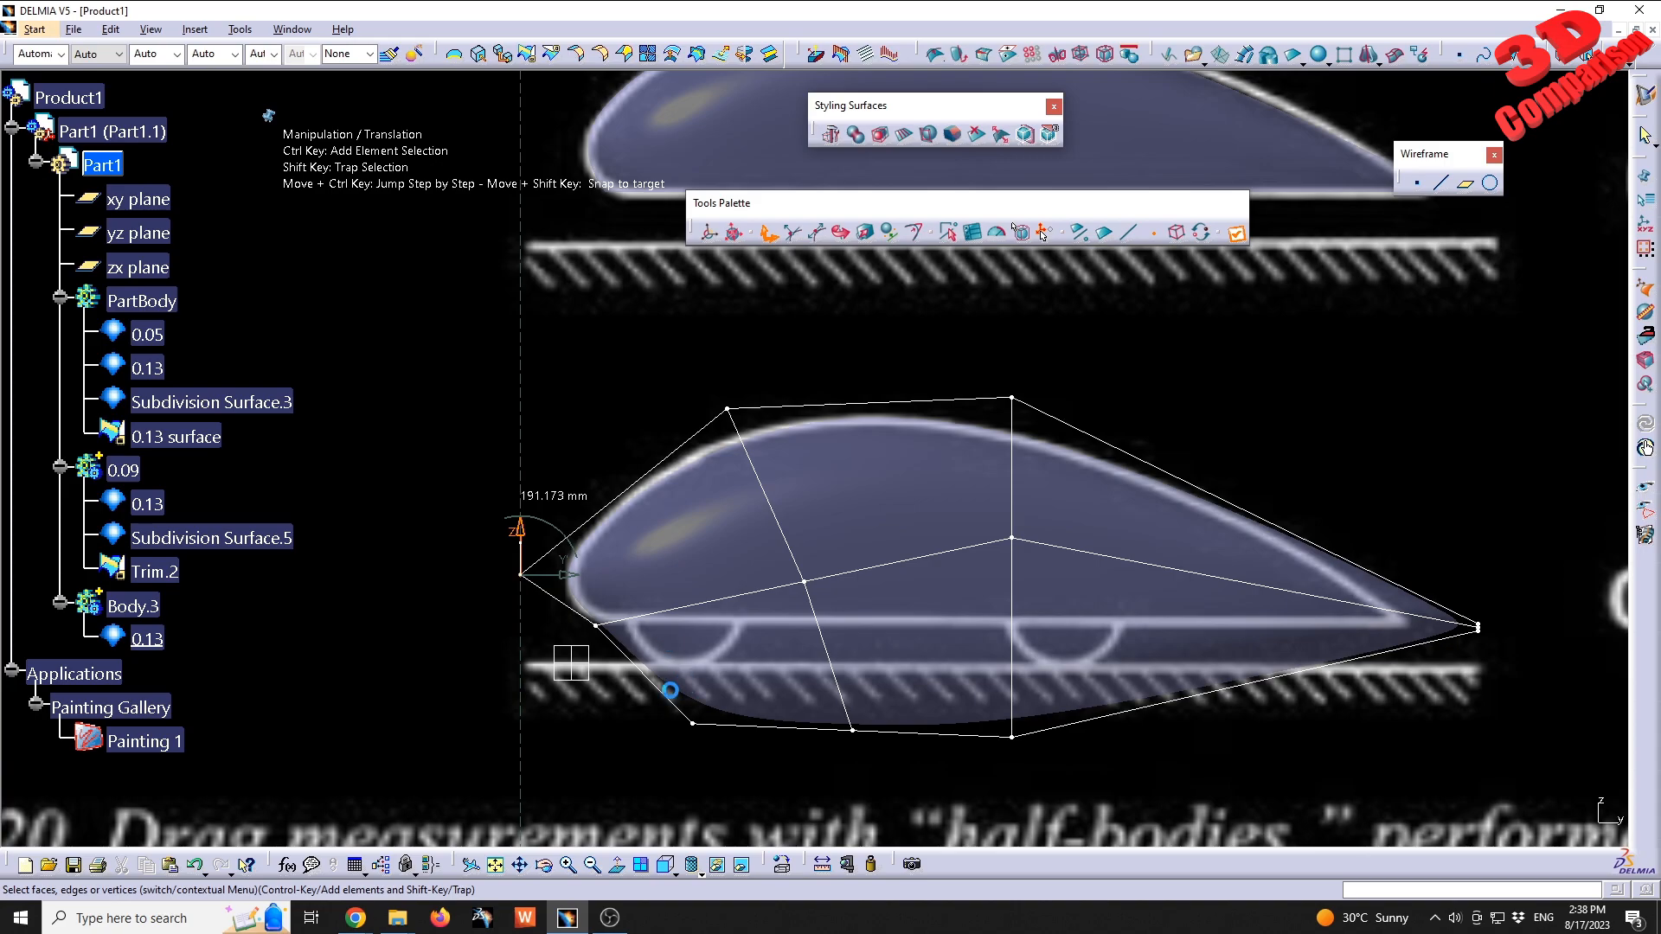
# - Nudge the lower front control point slightly rearward and about 9 mm up to match the 0.15 outline
pyautogui.moveTo(686, 712); pyautogui.dragTo(735, 498, button='middle')
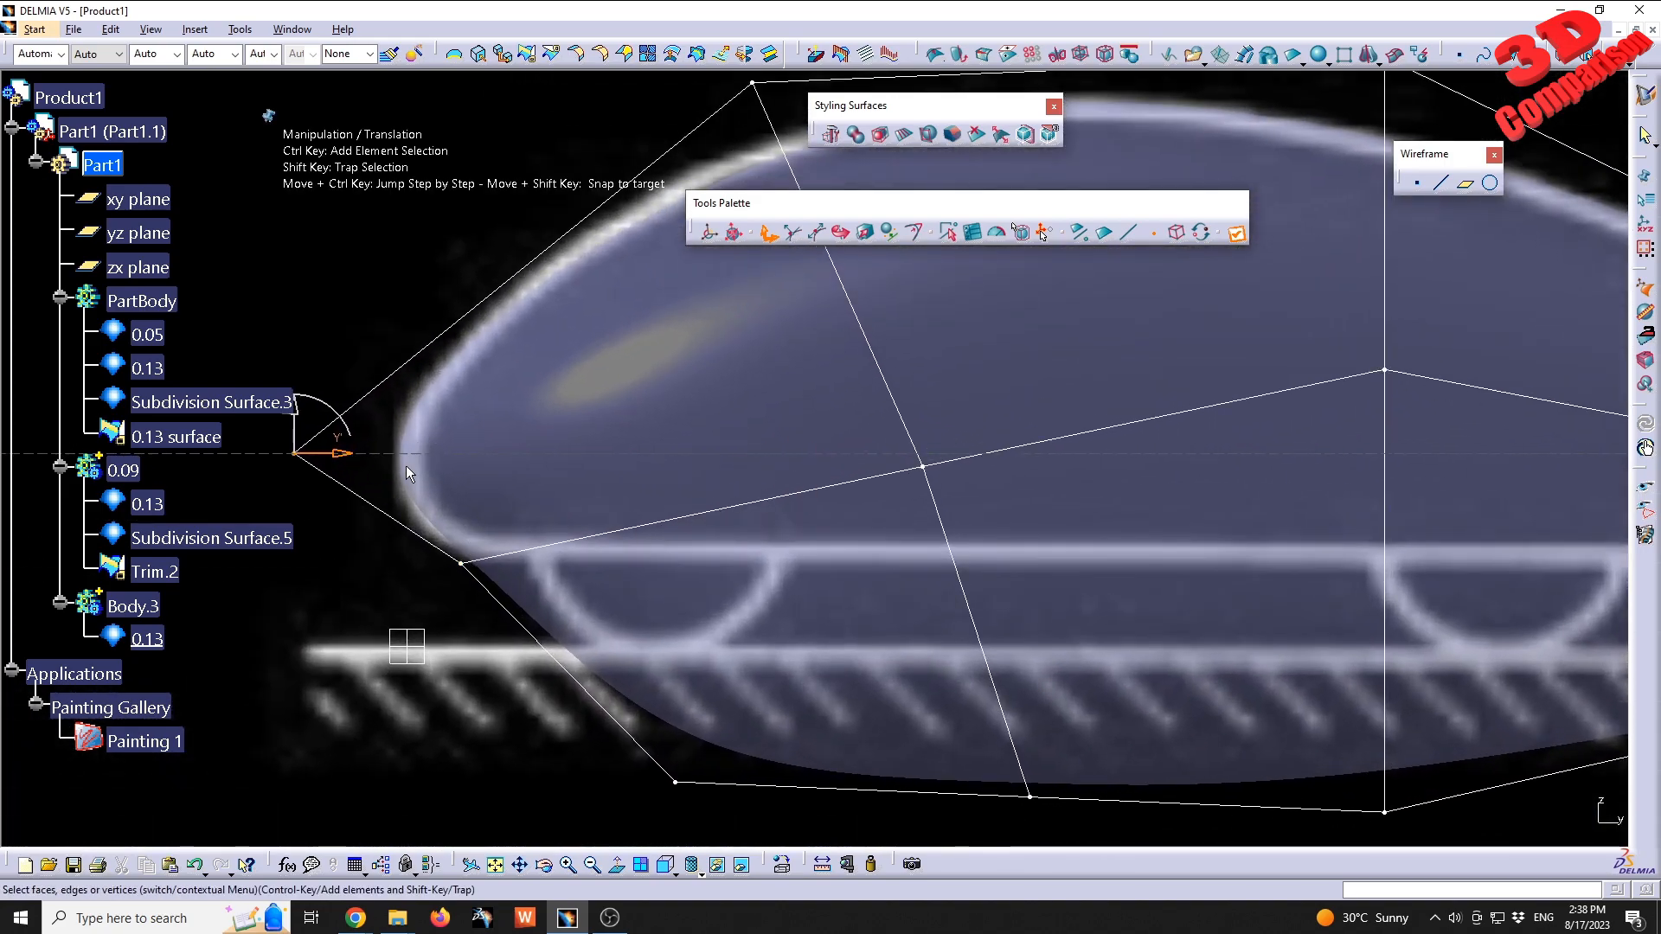
pyautogui.keyDown('shift'); pyautogui.moveTo(486, 542); pyautogui.dragTo(444, 657); pyautogui.keyUp('shift')
pyautogui.keyDown('shift'); pyautogui.moveTo(252, 696); pyautogui.dragTo(501, 558); pyautogui.keyUp('shift')
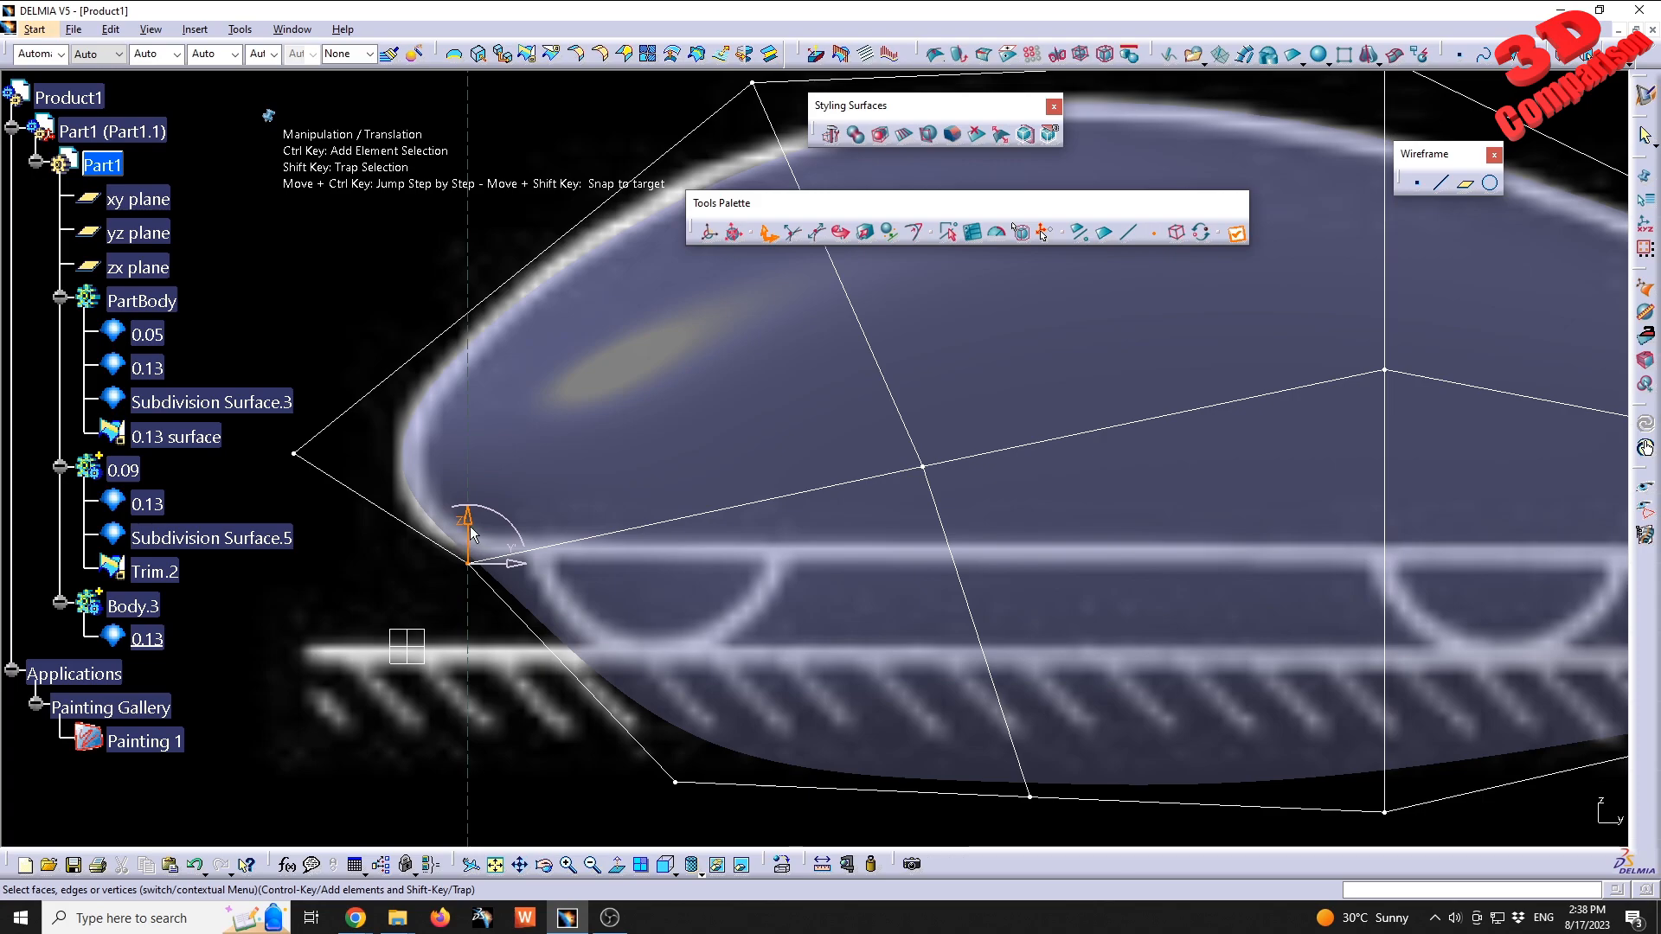
pyautogui.moveTo(468, 527); pyautogui.dragTo(462, 526)
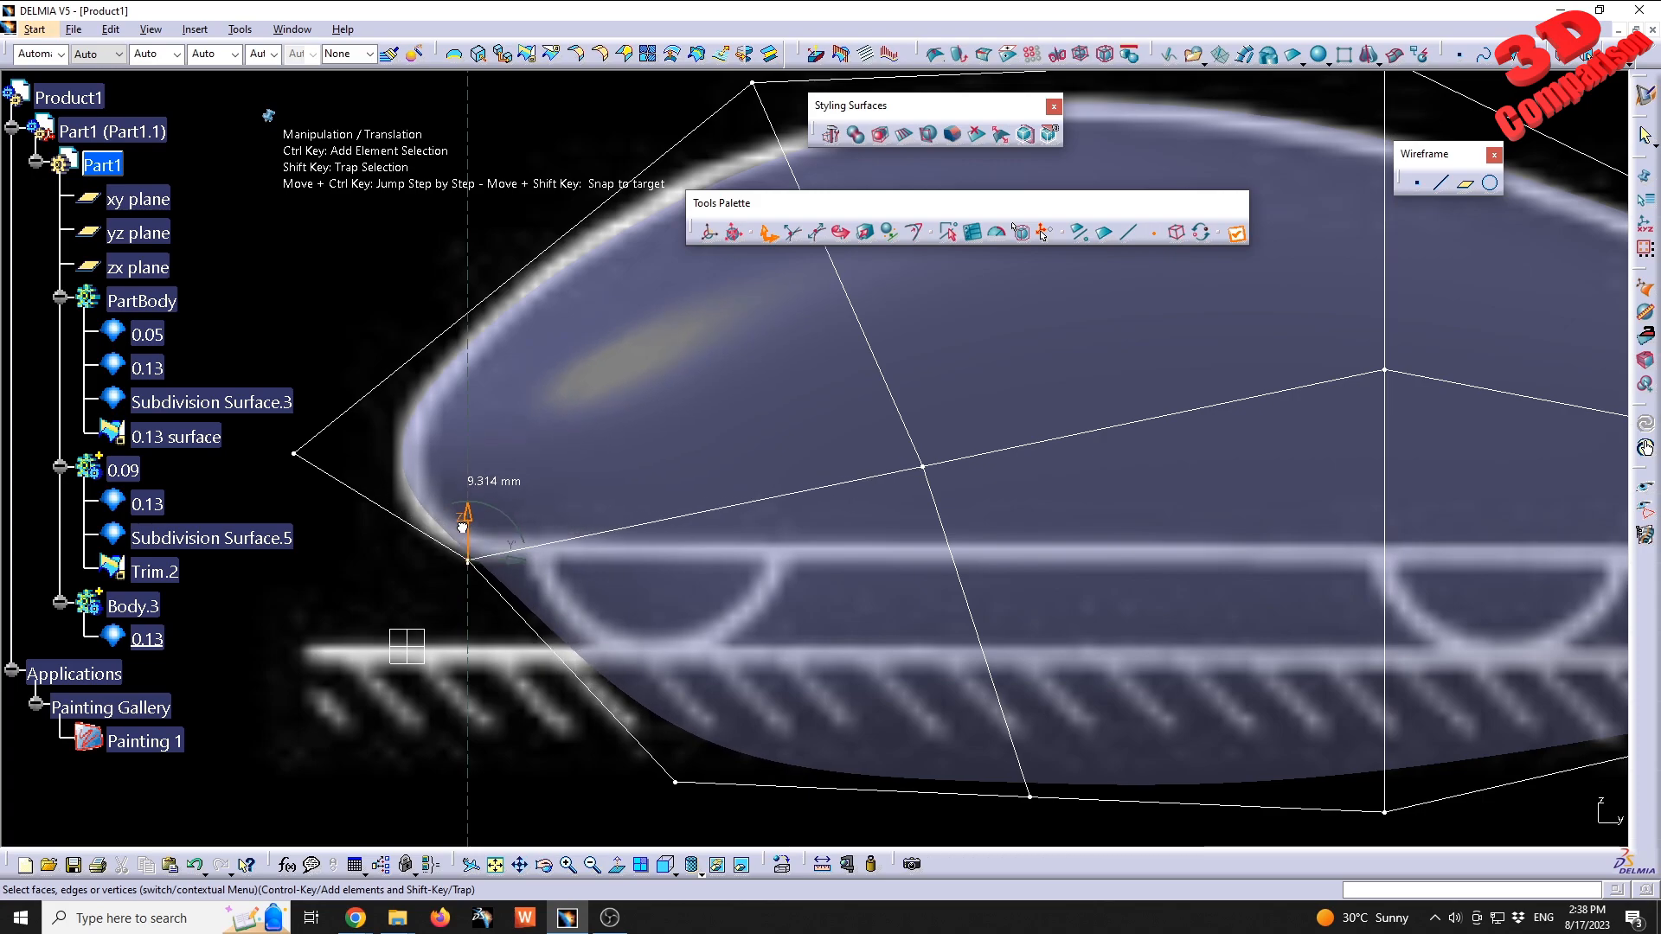
# - Move the tail control points about 284 mm toward the nose to fit the outline's tip, and finish the surface modification
pyautogui.keyDown('ctrl'); pyautogui.moveTo(711, 437); pyautogui.dragTo(670, 516, button='middle'); pyautogui.keyUp('ctrl')
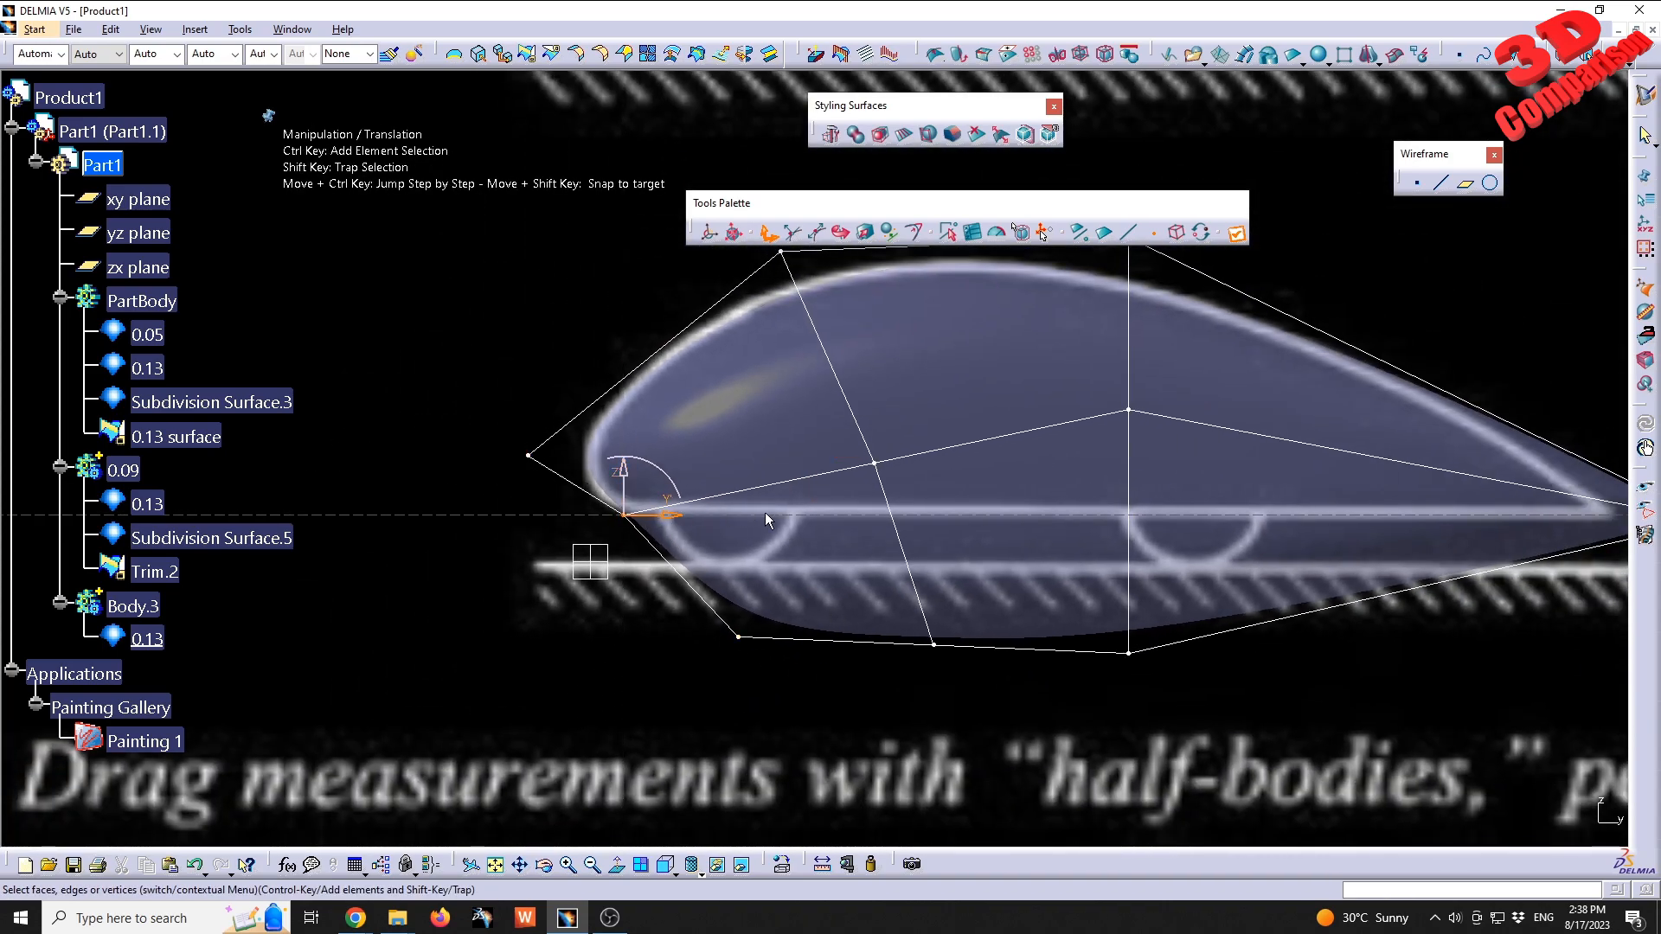
pyautogui.moveTo(1401, 518); pyautogui.dragTo(834, 570, button='middle')
pyautogui.moveTo(1042, 594); pyautogui.dragTo(816, 542, button='middle')
pyautogui.keyDown('ctrl'); pyautogui.moveTo(815, 541); pyautogui.dragTo(880, 492, button='middle'); pyautogui.keyUp('ctrl')
pyautogui.keyDown('shift'); pyautogui.moveTo(858, 466); pyautogui.dragTo(1065, 681); pyautogui.keyUp('shift')
pyautogui.moveTo(975, 566); pyautogui.dragTo(887, 568)
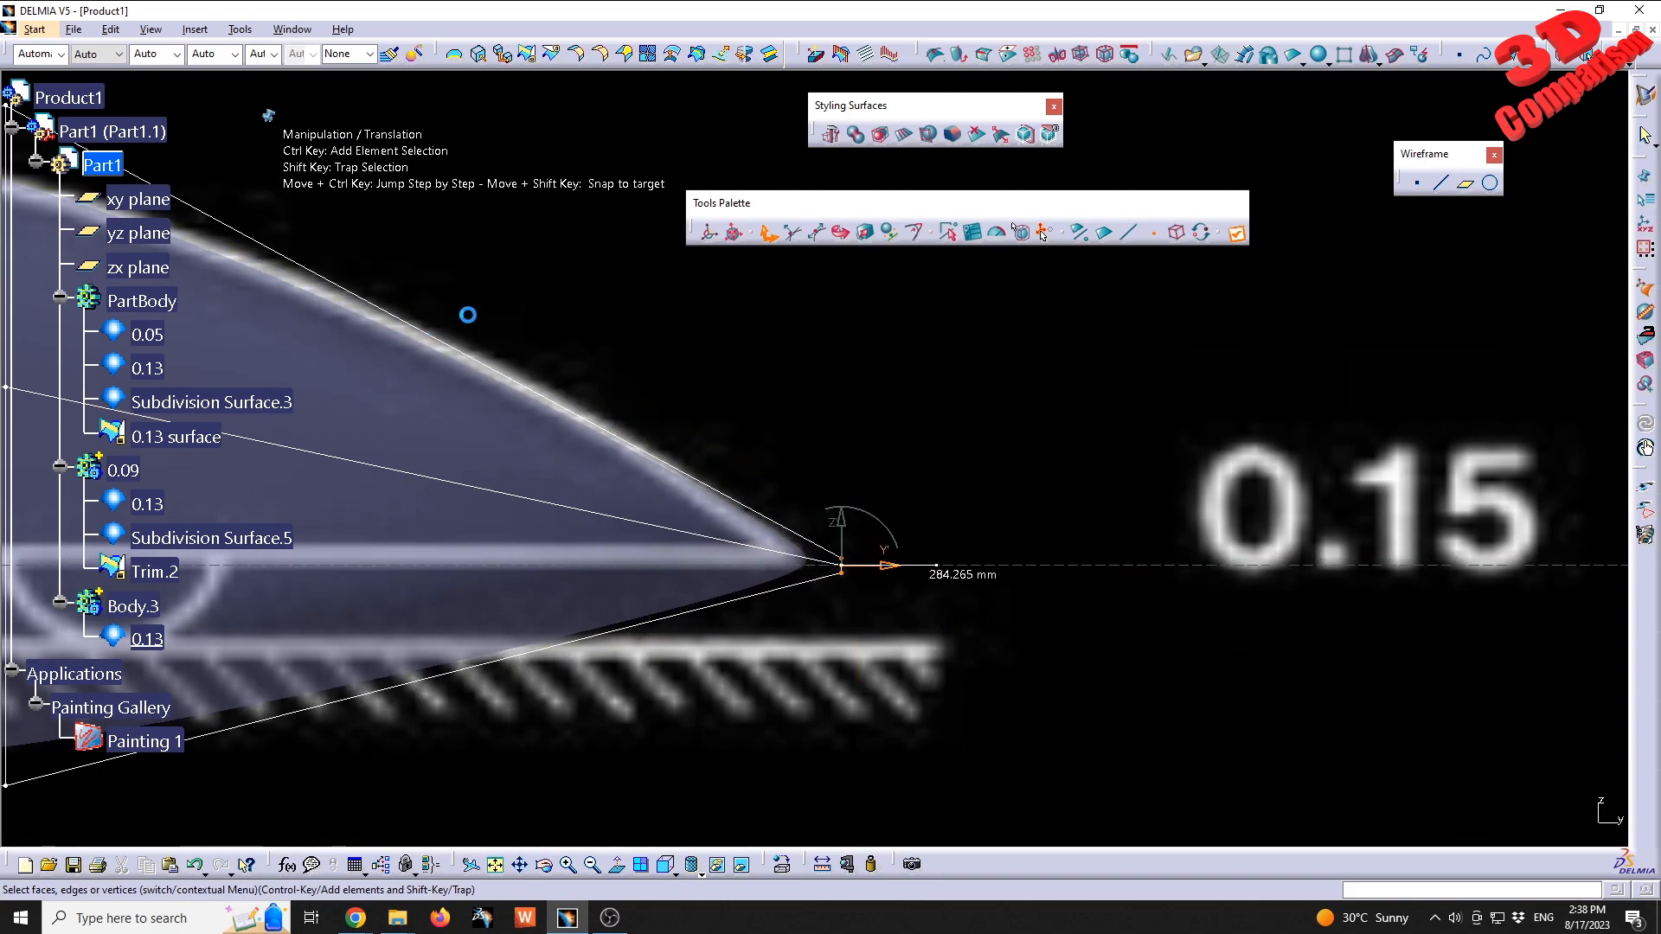
pyautogui.moveTo(540, 314); pyautogui.dragTo(943, 411, button='middle')
pyautogui.keyDown('ctrl'); pyautogui.moveTo(943, 411); pyautogui.dragTo(927, 509, button='middle'); pyautogui.keyUp('ctrl')
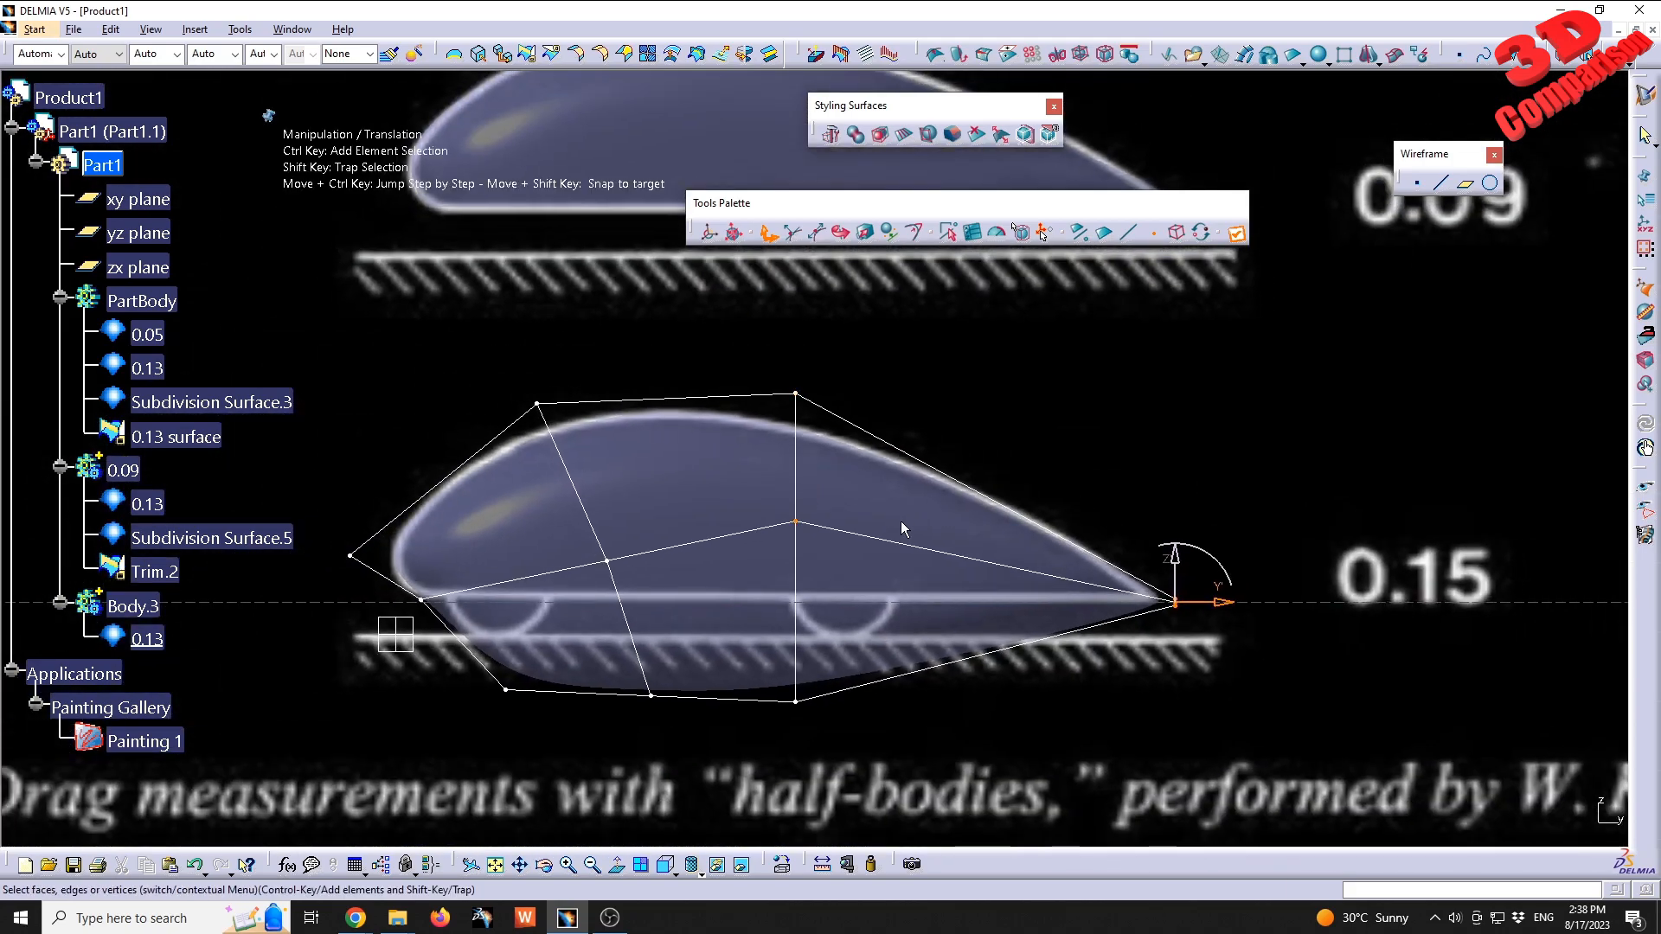
pyautogui.press('Escape')
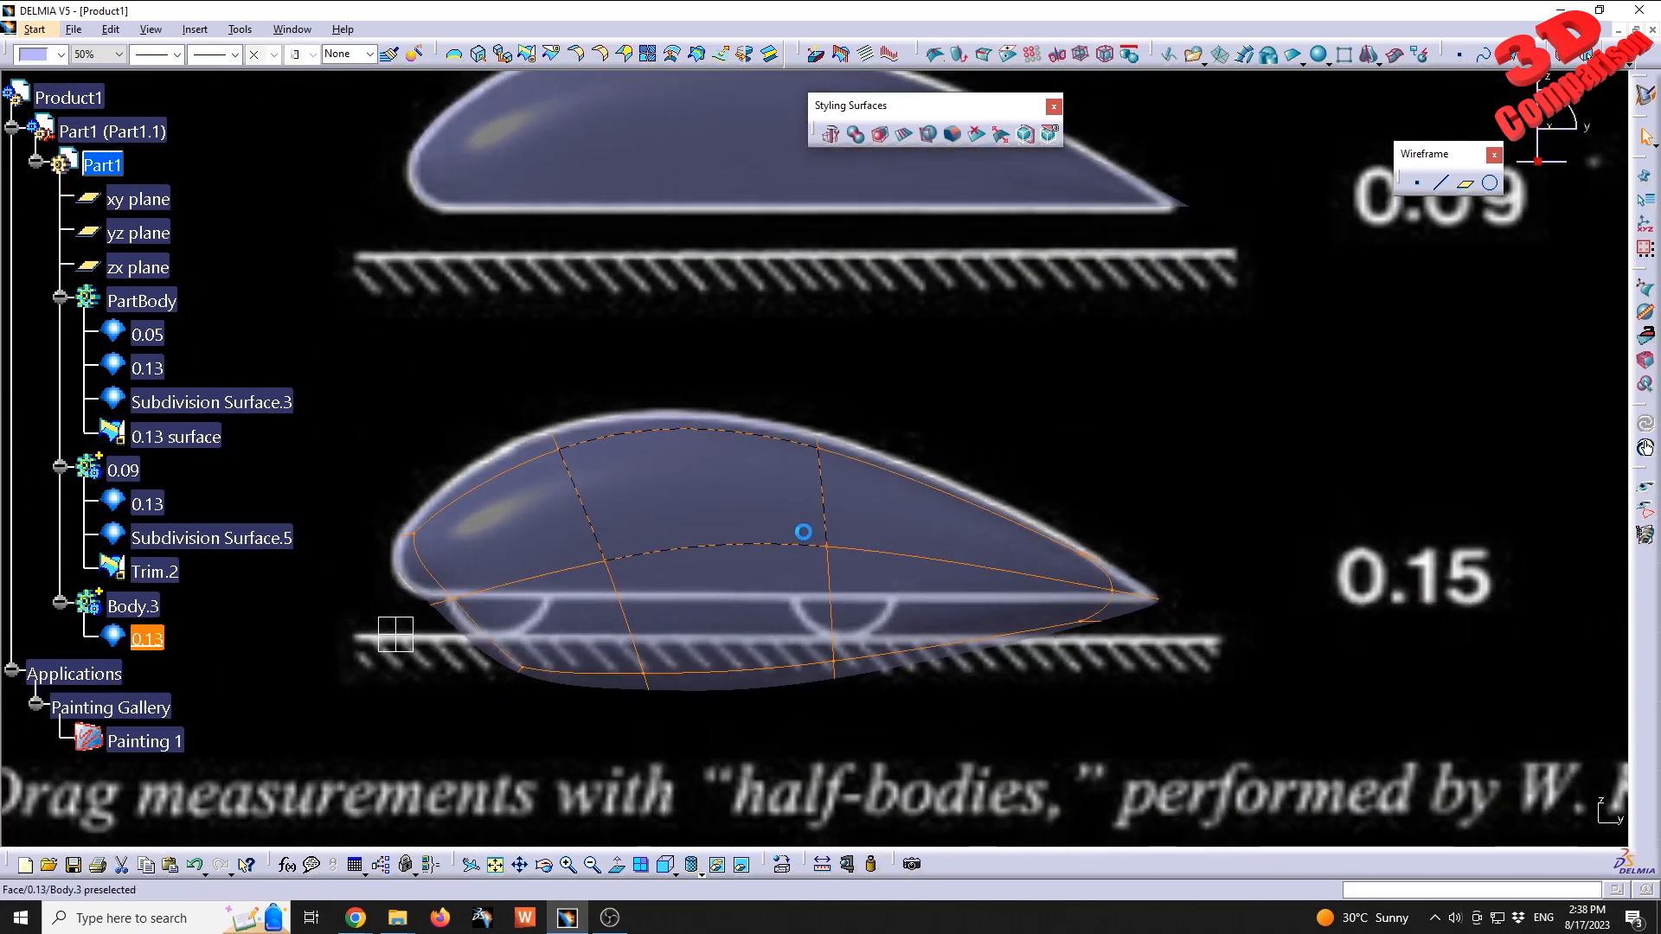
# - Copy the flat Subdivision Surface.5 from the 0.09 body into Body.3
pyautogui.click(194, 540)
pyautogui.moveTo(543, 493); pyautogui.dragTo(606, 514, button='middle')
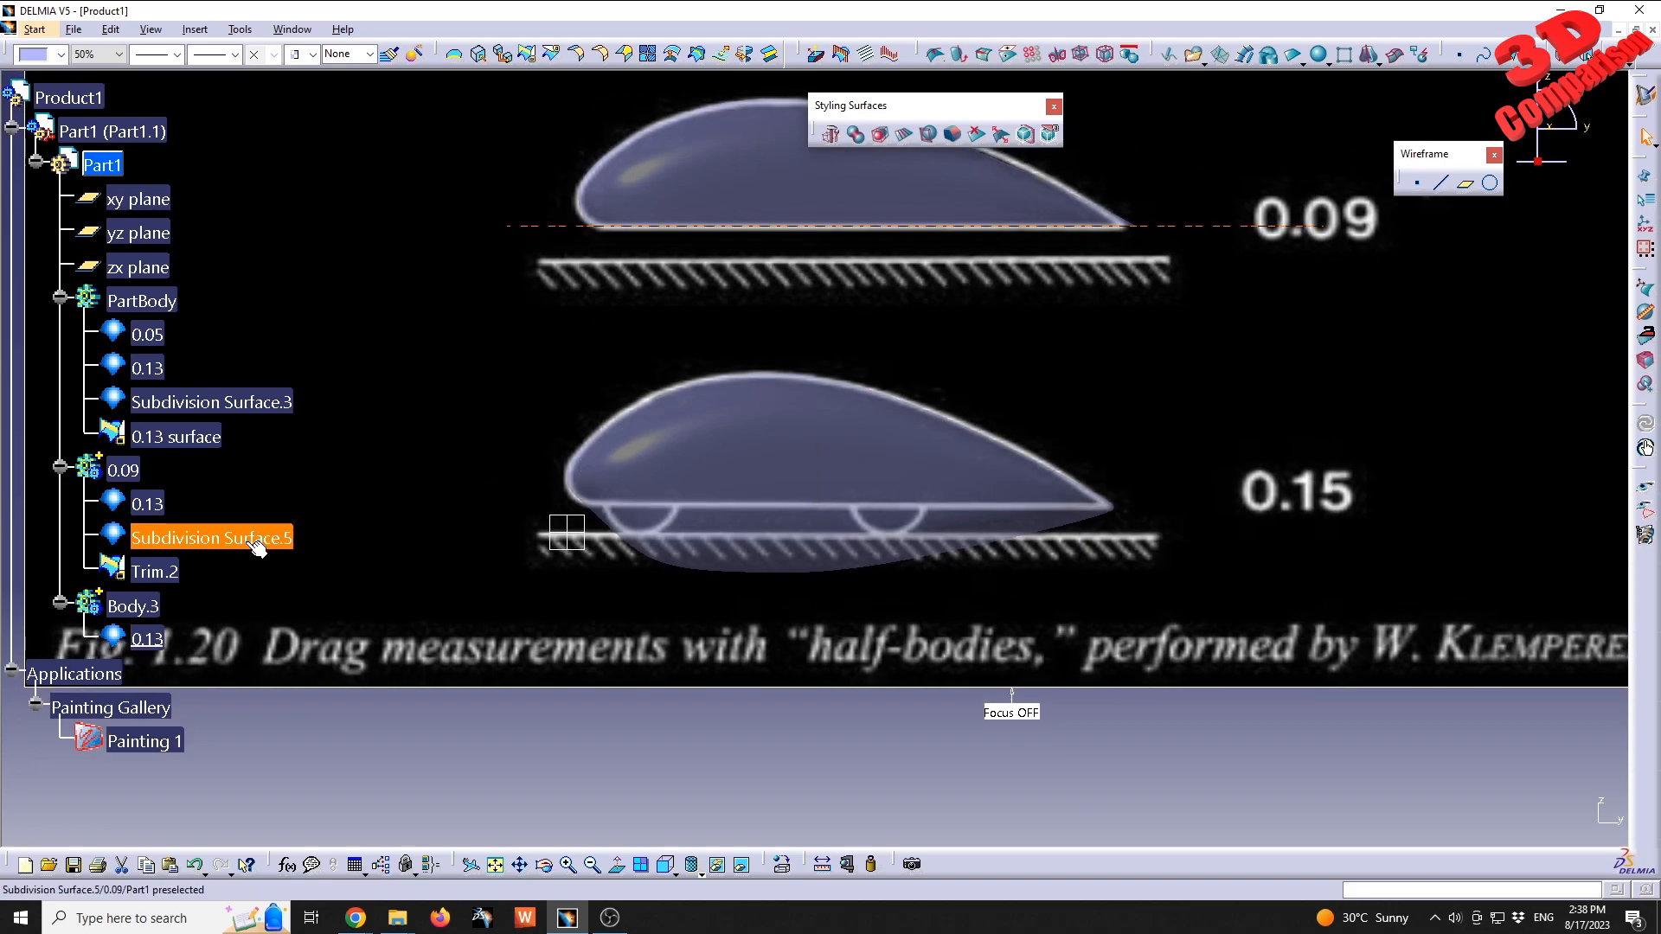
pyautogui.rightClick(152, 608)
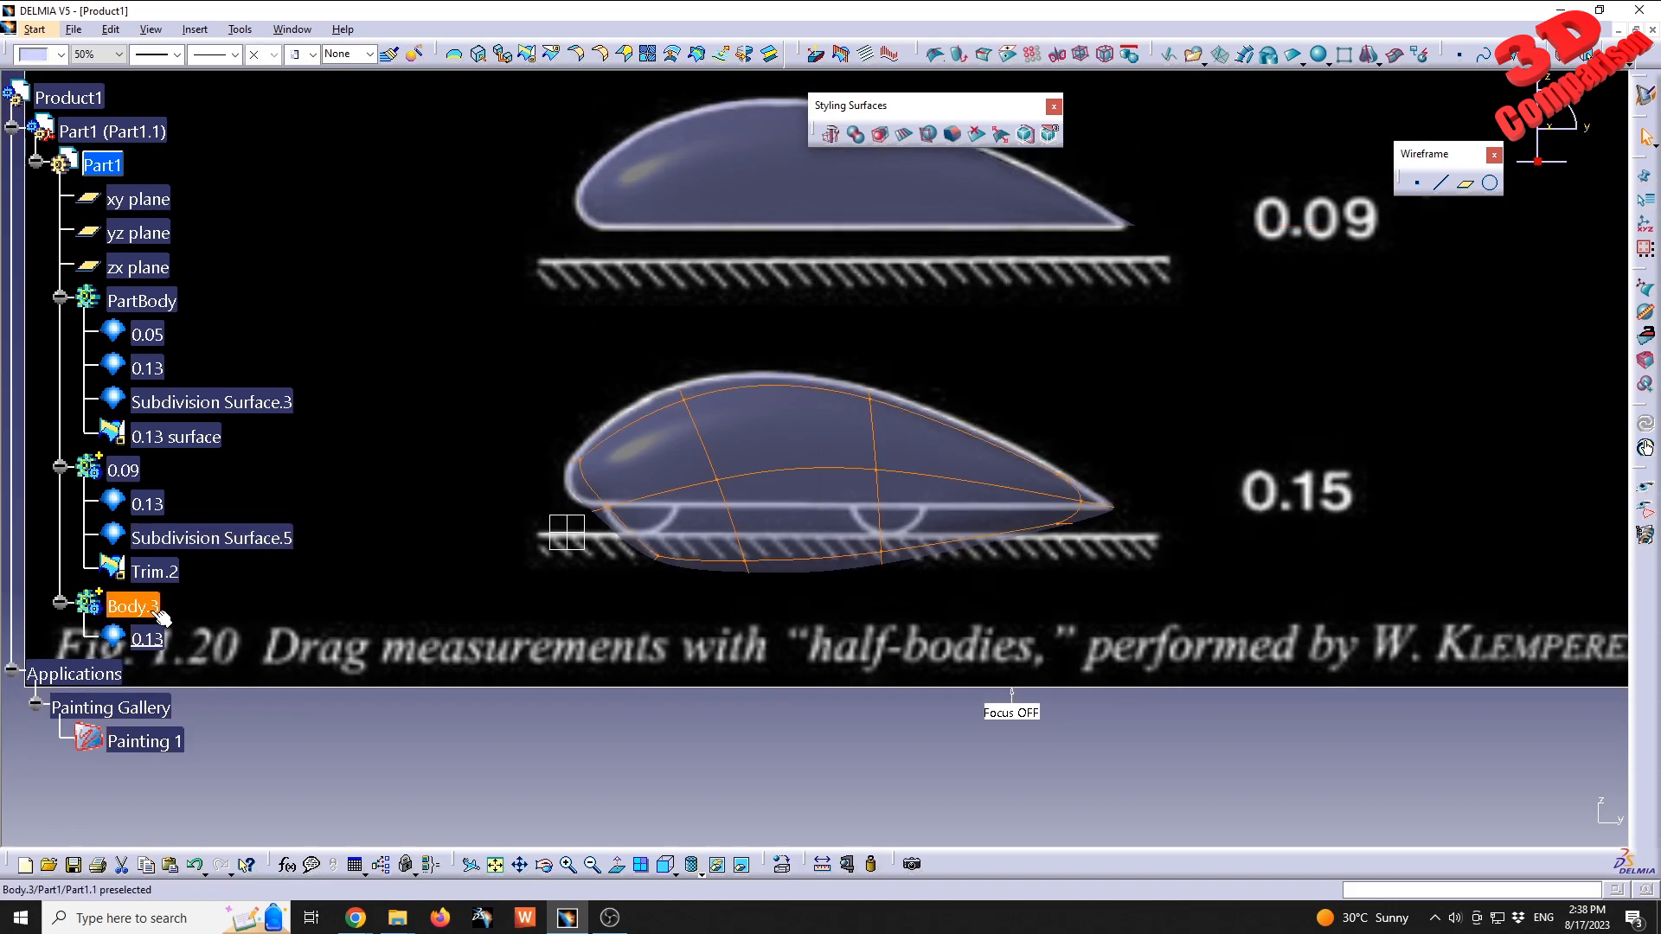
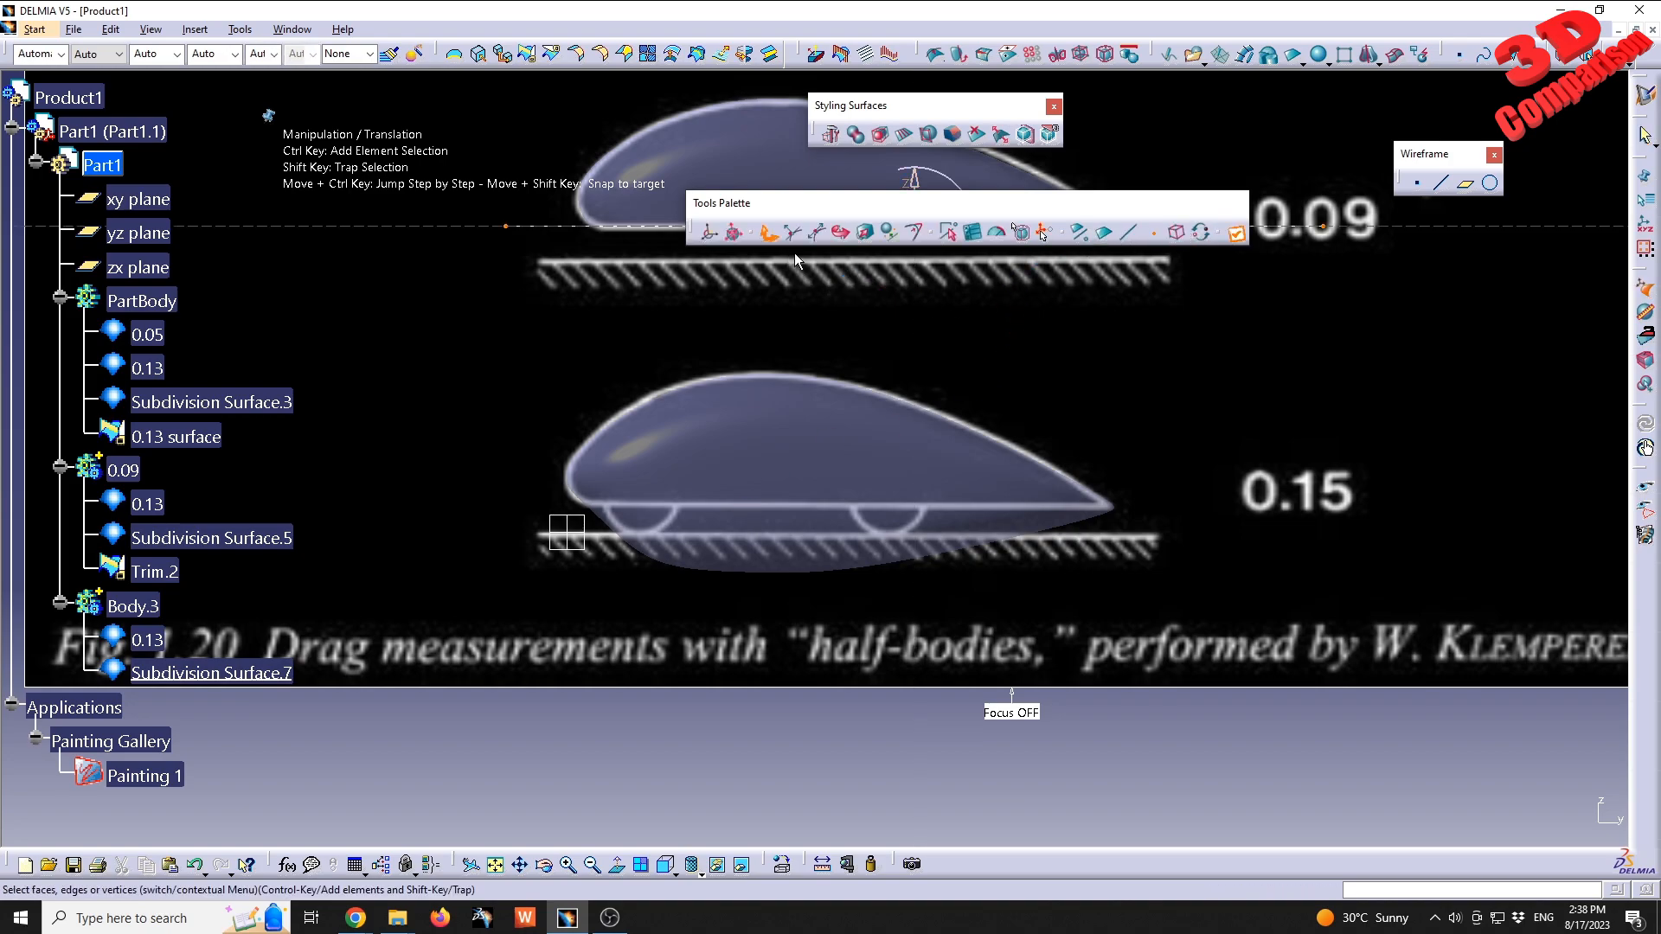
# - Move the copied flat surface straight down onto the underside line of the 0.15 outline
pyautogui.moveTo(914, 183); pyautogui.dragTo(920, 550)
pyautogui.moveTo(700, 578); pyautogui.dragTo(751, 476, button='middle')
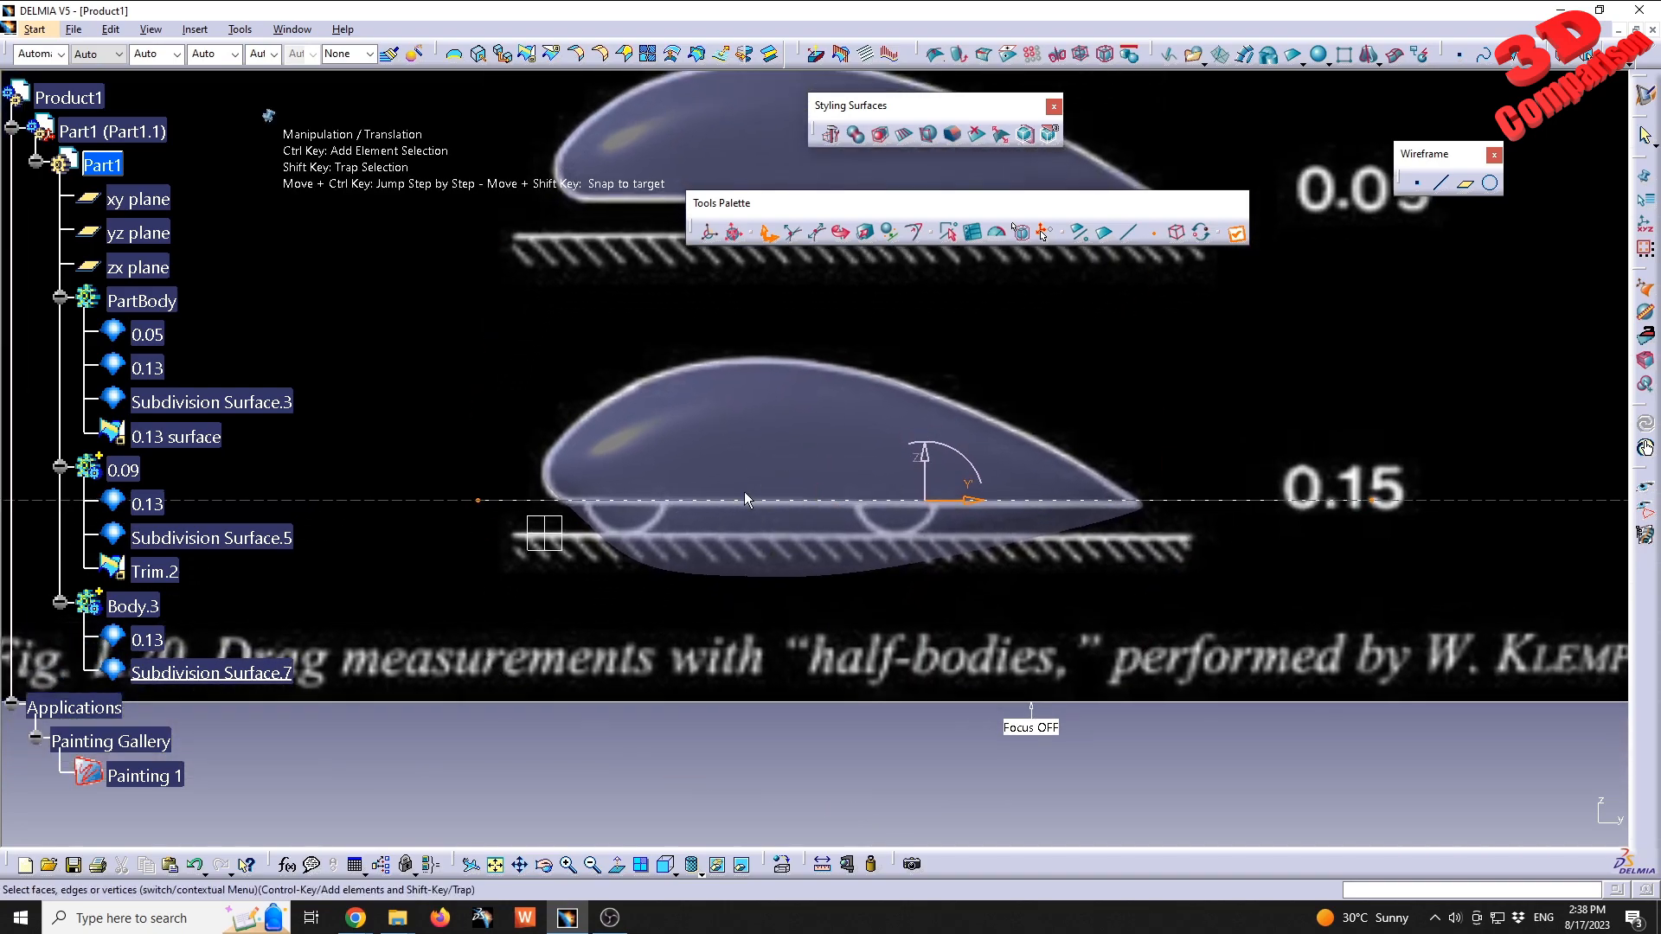
pyautogui.press('Escape')
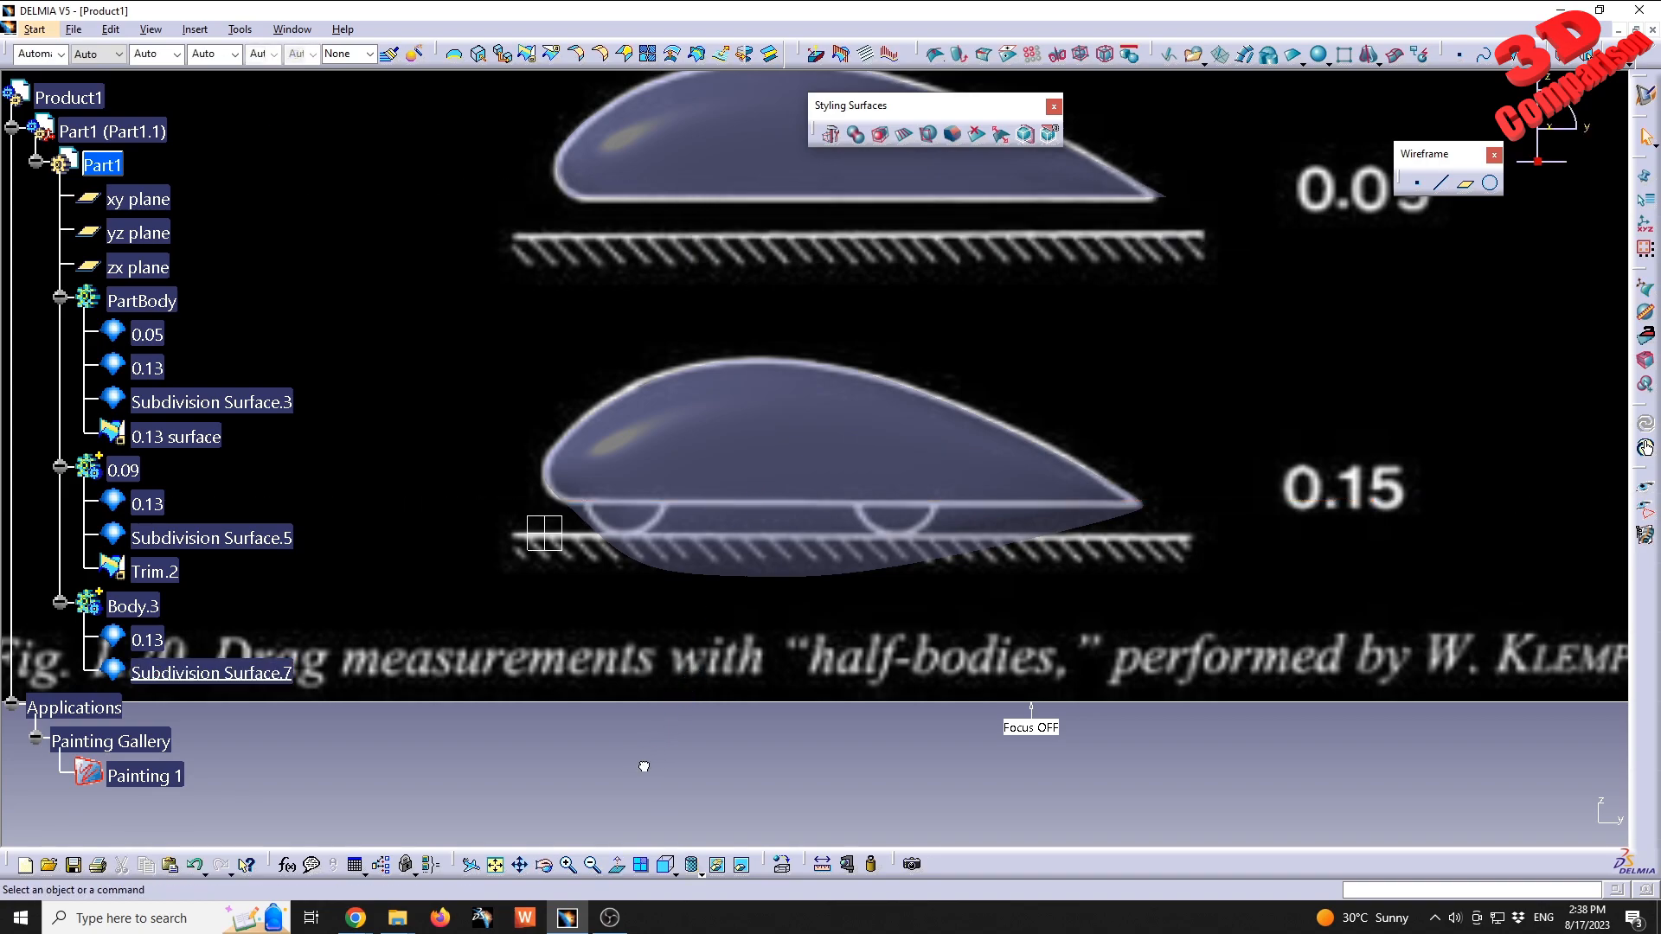
# - Trim the reshaped 0.13 surface in Body.3 with the flat Subdivision Surface.7, keeping the upper half and its flat underside
pyautogui.click(530, 54)
pyautogui.click(749, 432)
pyautogui.moveTo(749, 433); pyautogui.dragTo(857, 554, button='middle')
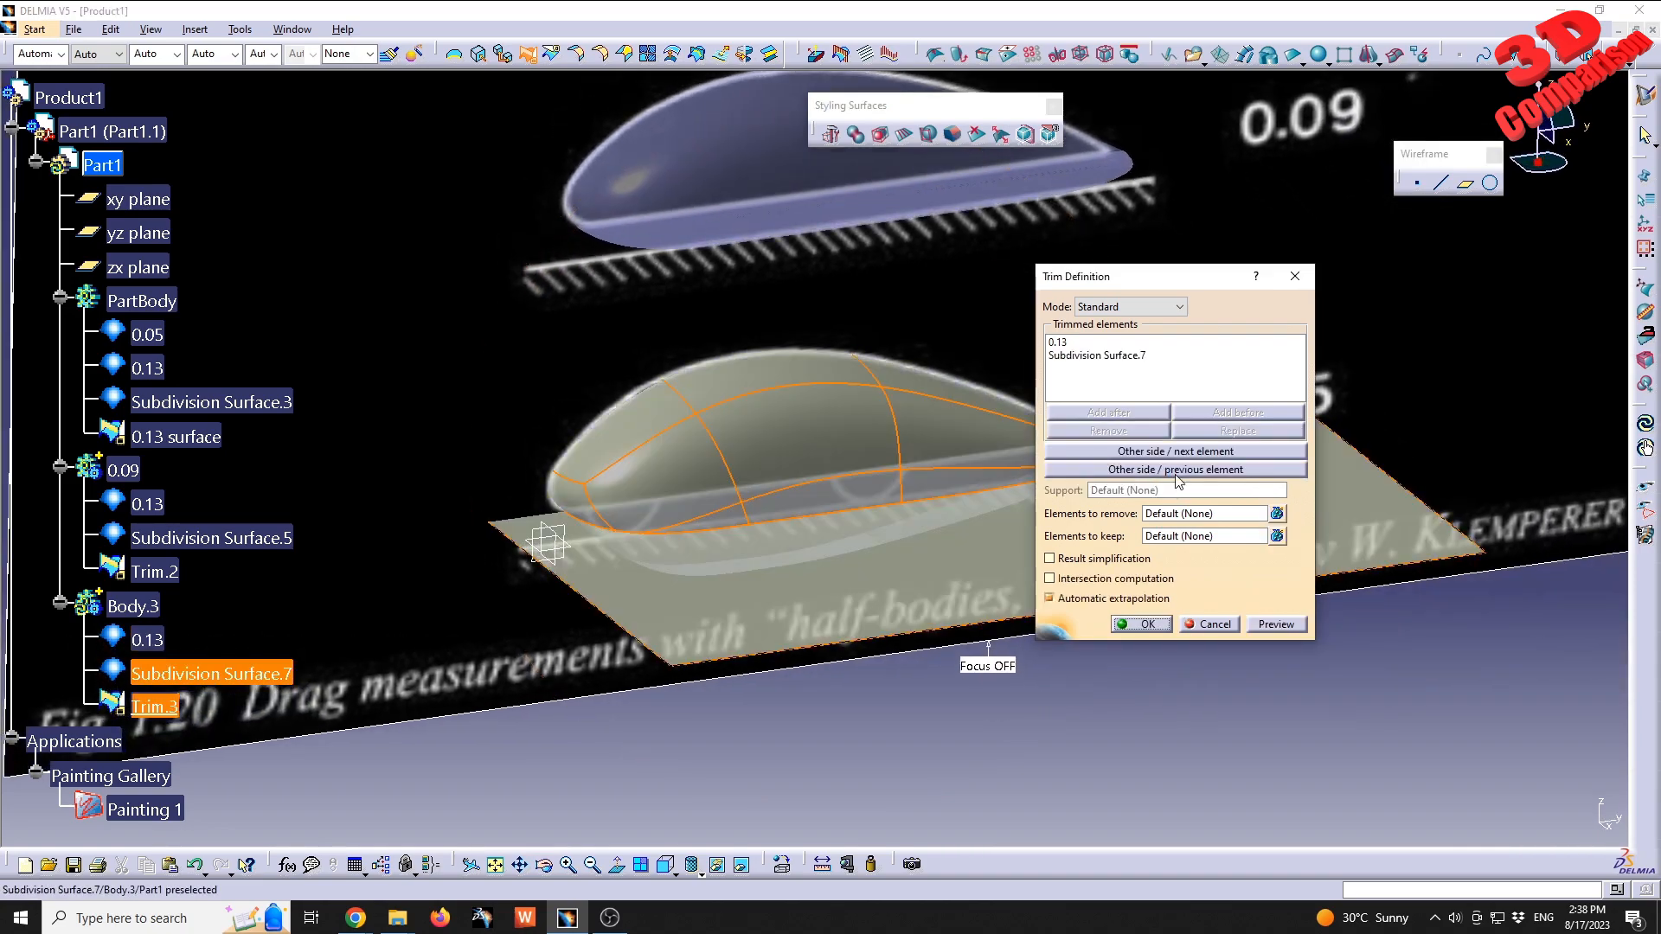
pyautogui.click(1144, 629)
pyautogui.moveTo(839, 725); pyautogui.dragTo(847, 480, button='middle')
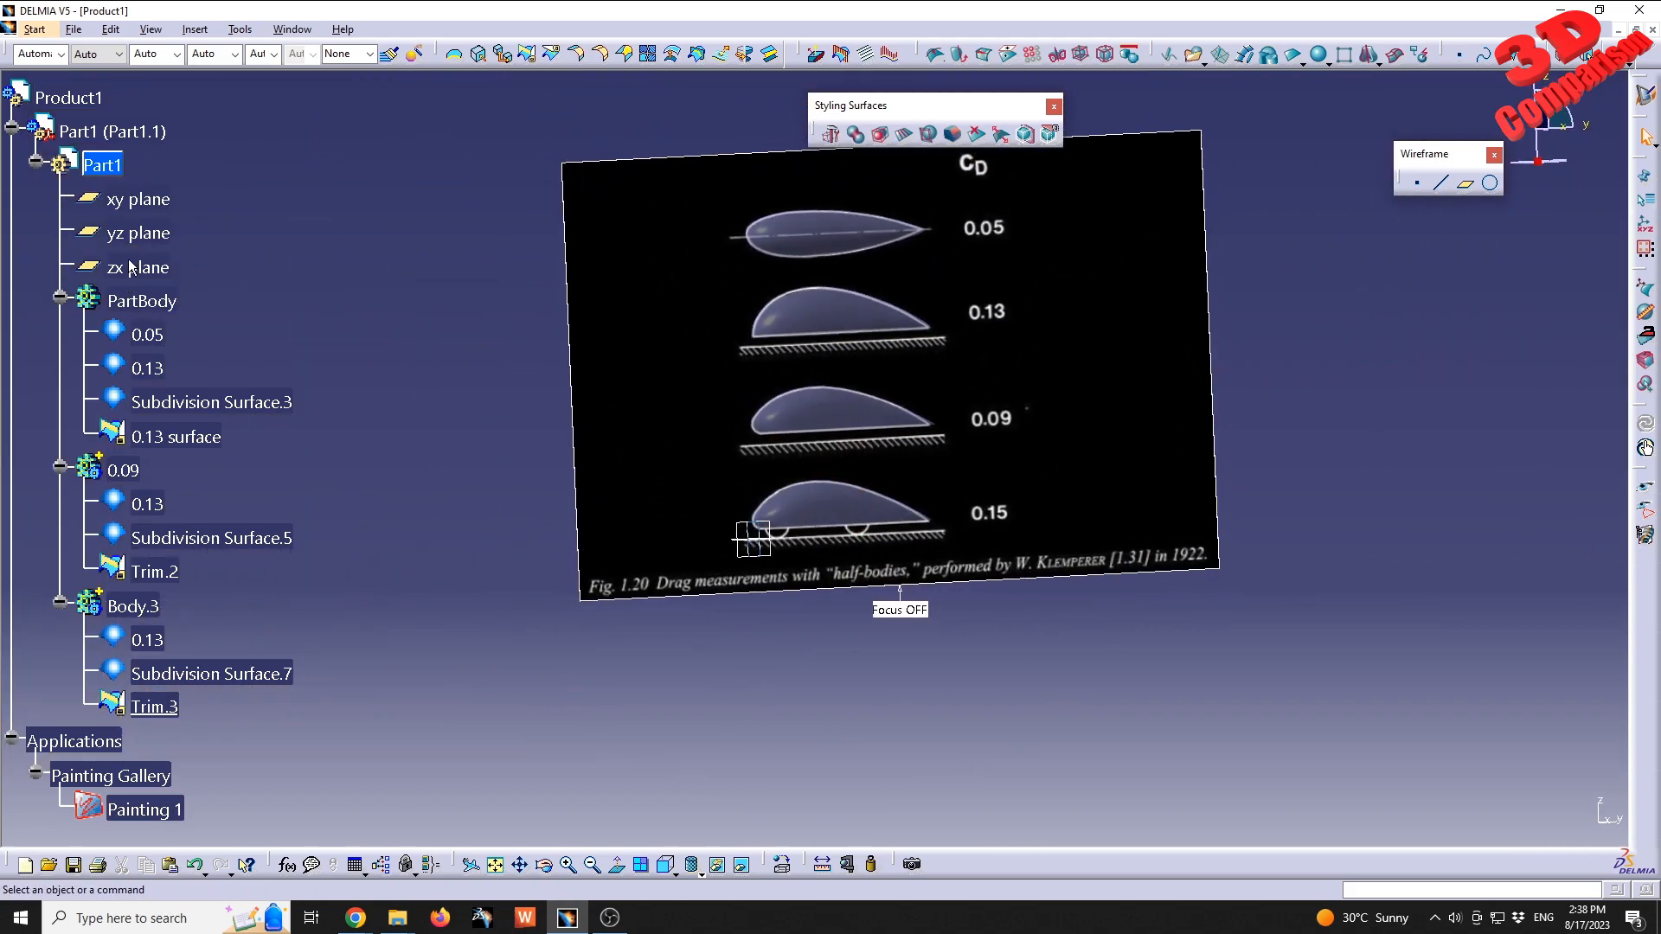
# - Set the opacity of the whole Part1 to 100%
pyautogui.click(102, 164)
pyautogui.click(113, 54)
pyautogui.click(85, 84)
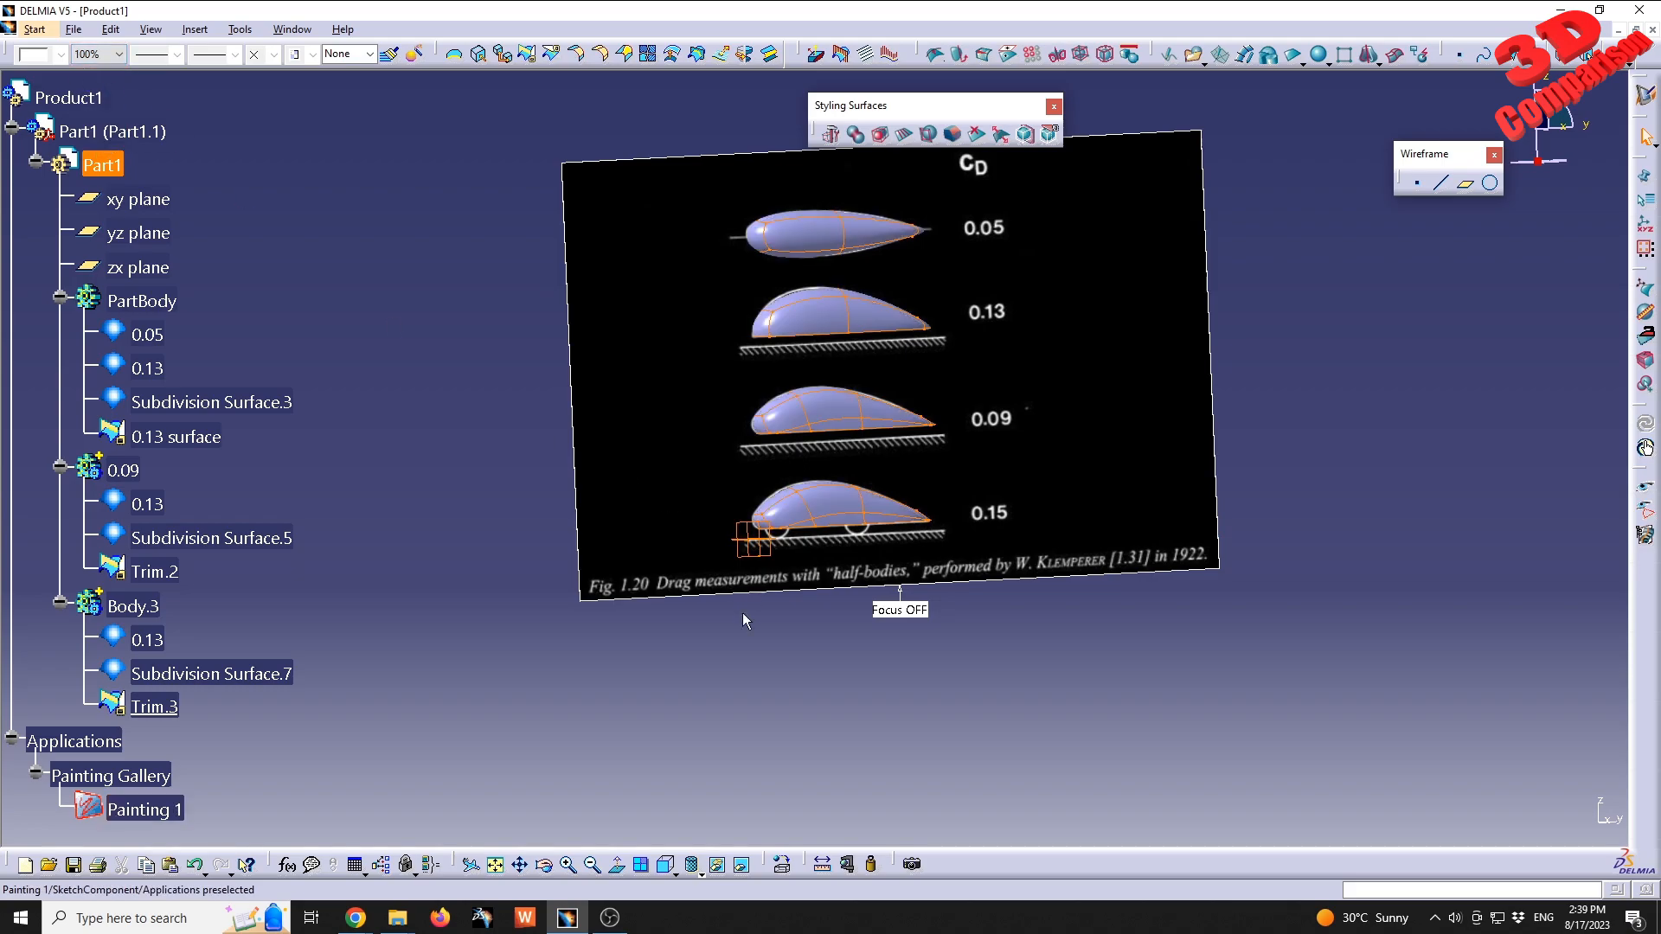
pyautogui.click(742, 612)
pyautogui.moveTo(742, 612)
pyautogui.mouseDown(button='middle')
pyautogui.moveTo(604, 572)
pyautogui.moveTo(637, 686)
pyautogui.moveTo(754, 705)
pyautogui.moveTo(952, 582)
pyautogui.moveTo(1021, 489)
pyautogui.moveTo(1049, 493)
pyautogui.moveTo(1101, 348)
pyautogui.moveTo(1093, 271)
pyautogui.moveTo(739, 491)
pyautogui.moveTo(856, 411)
pyautogui.moveTo(865, 529)
pyautogui.moveTo(818, 588)
pyautogui.moveTo(813, 558)
pyautogui.moveTo(832, 572)
pyautogui.mouseUp(button='middle')
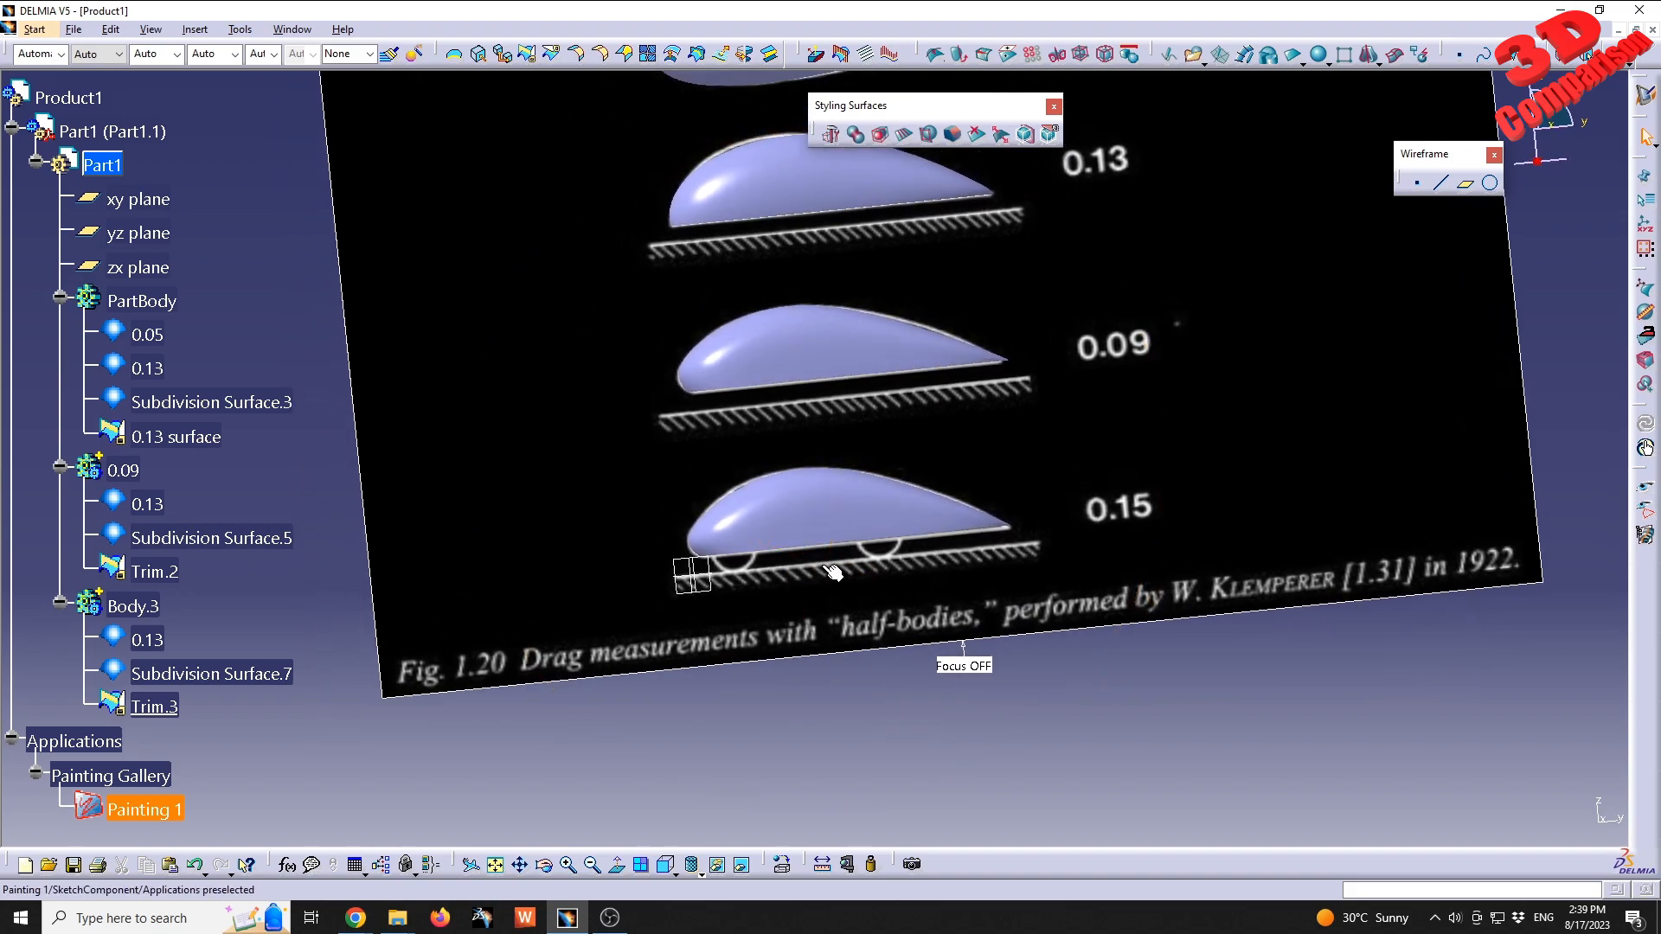
# - Create a cylinder subdivision surface on the yz plane at the origin for the wheels of the 0.15 body
pyautogui.click(707, 564)
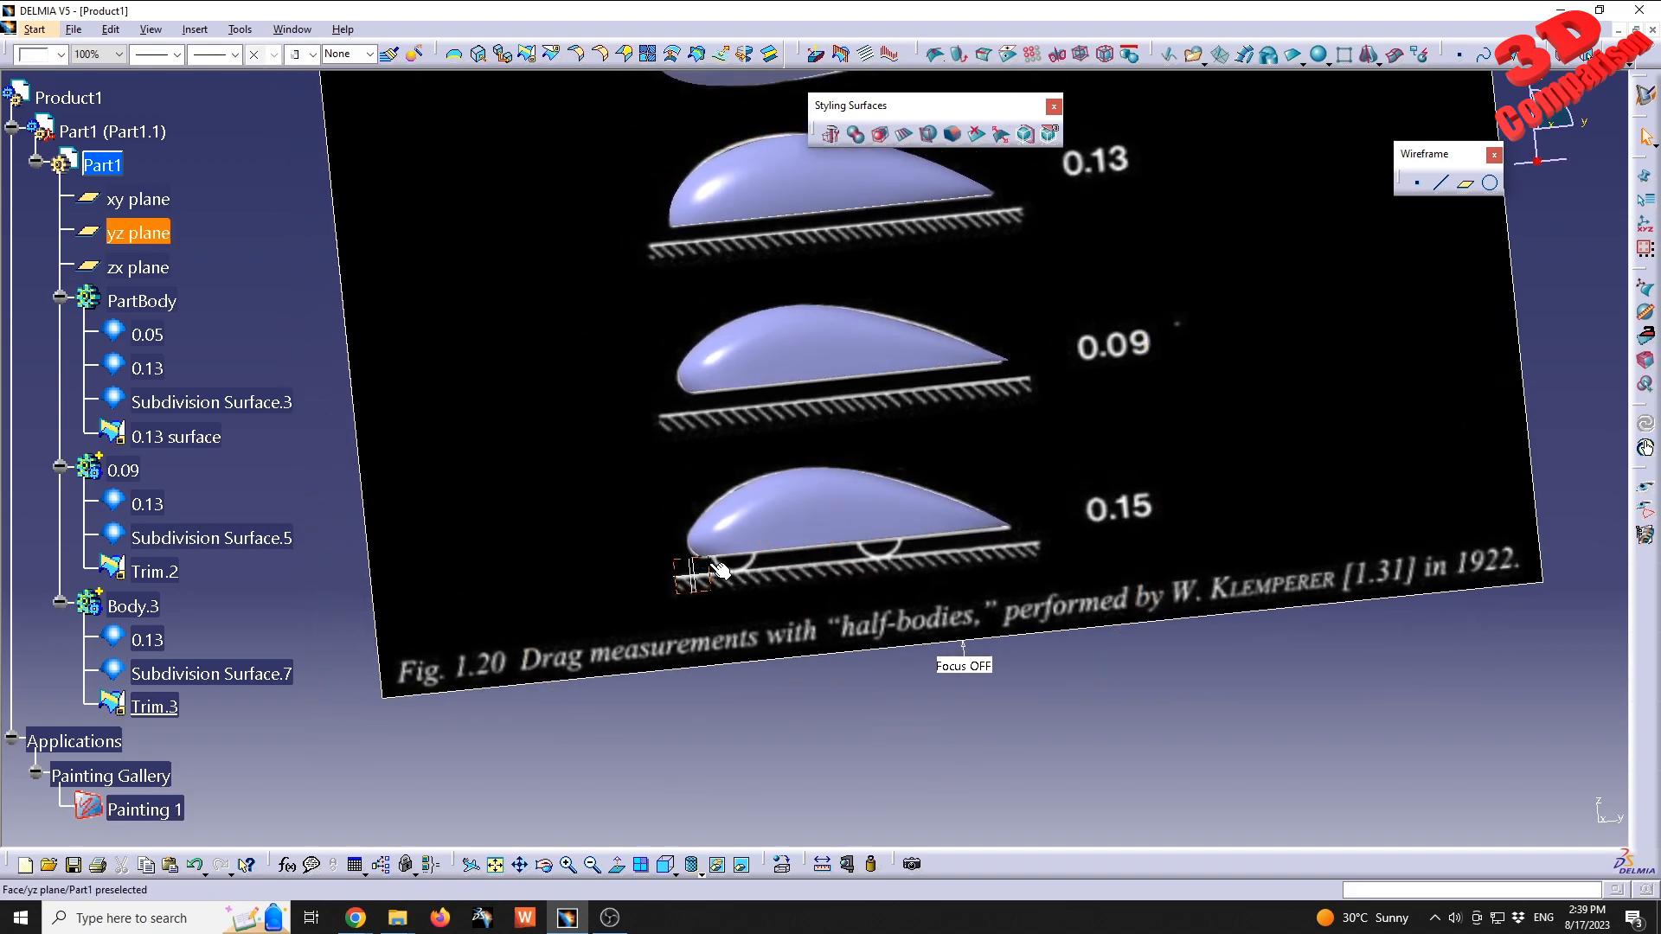
pyautogui.click(665, 863)
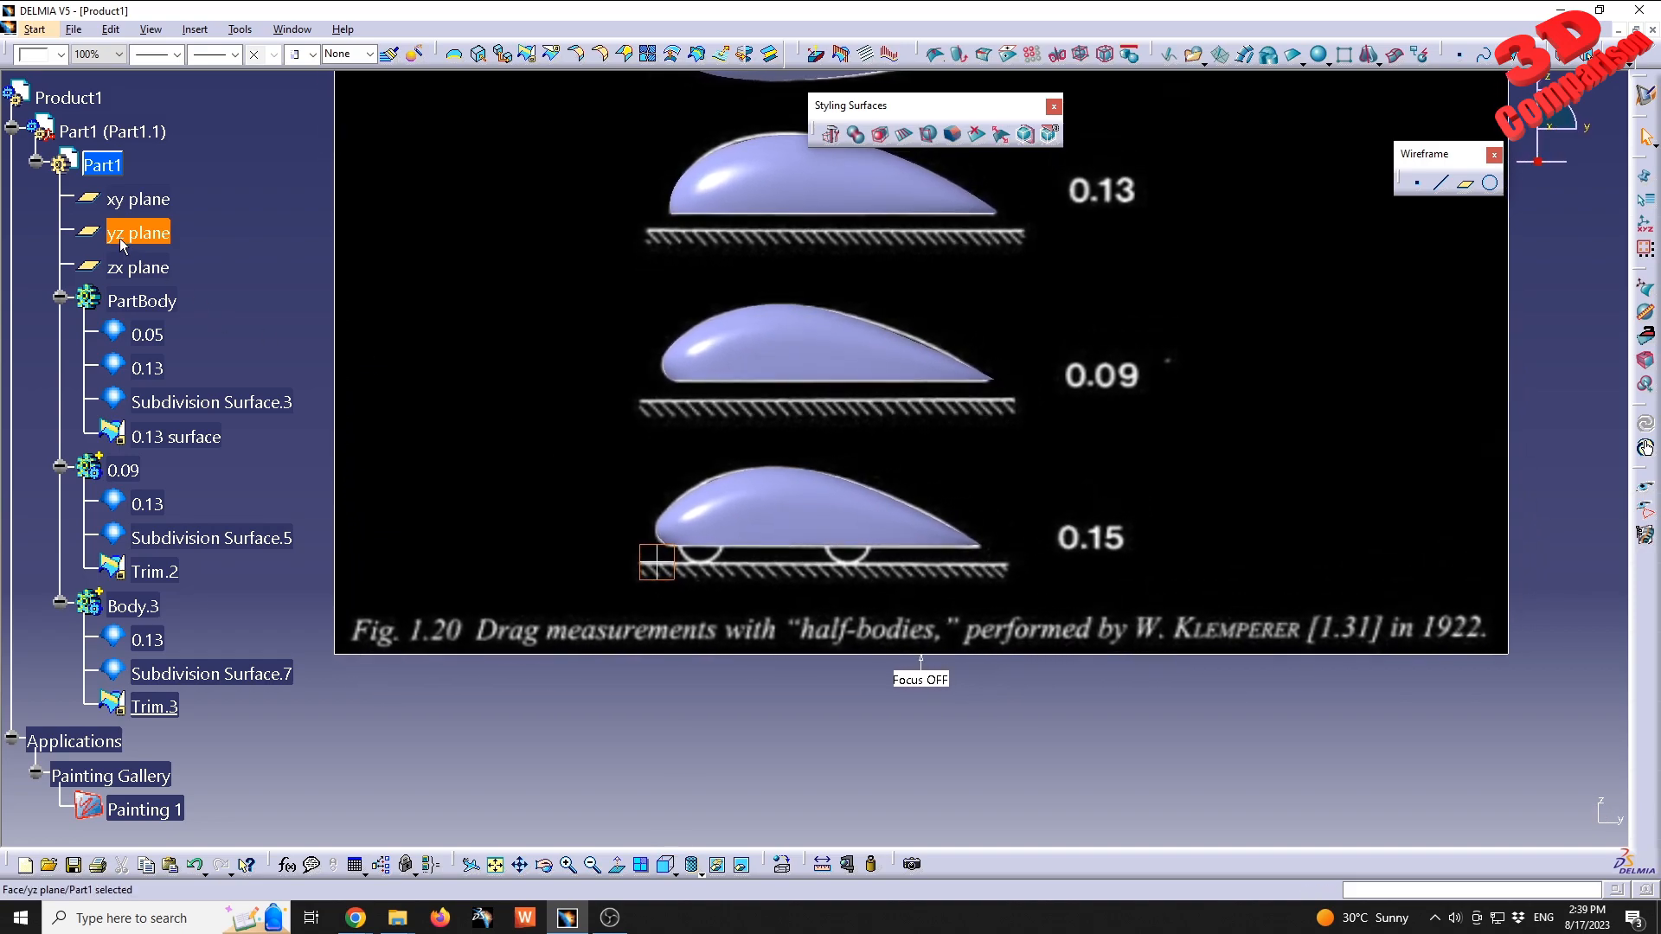
pyautogui.click(119, 241)
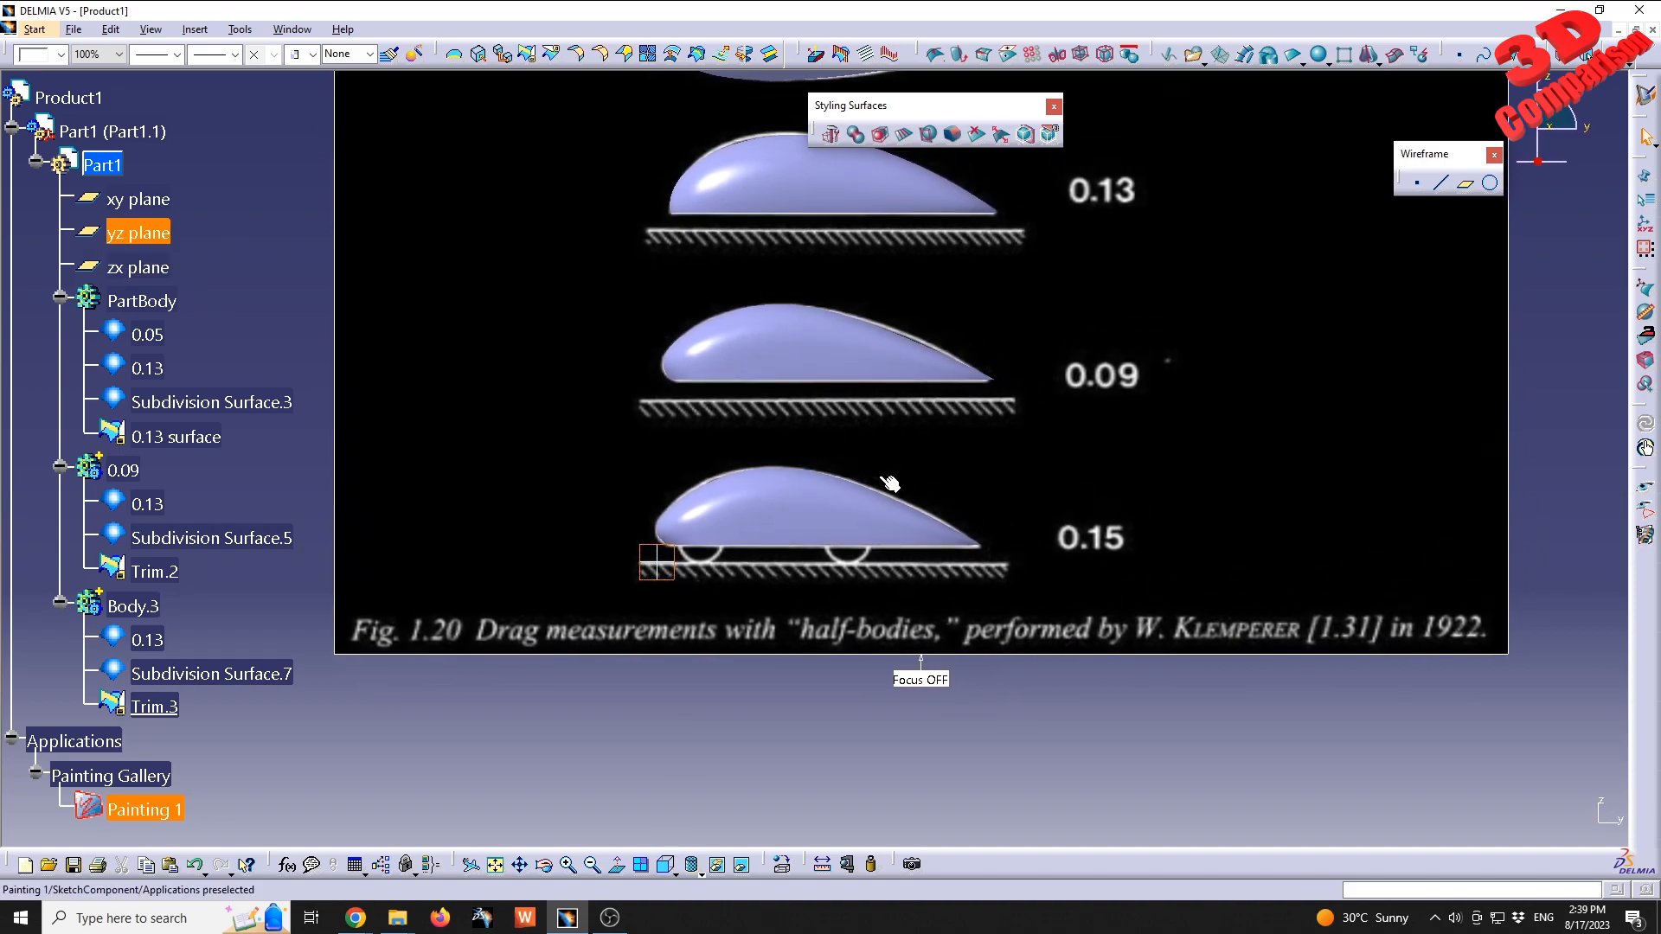
pyautogui.moveTo(889, 482); pyautogui.dragTo(973, 351, button='middle')
pyautogui.click(1324, 63)
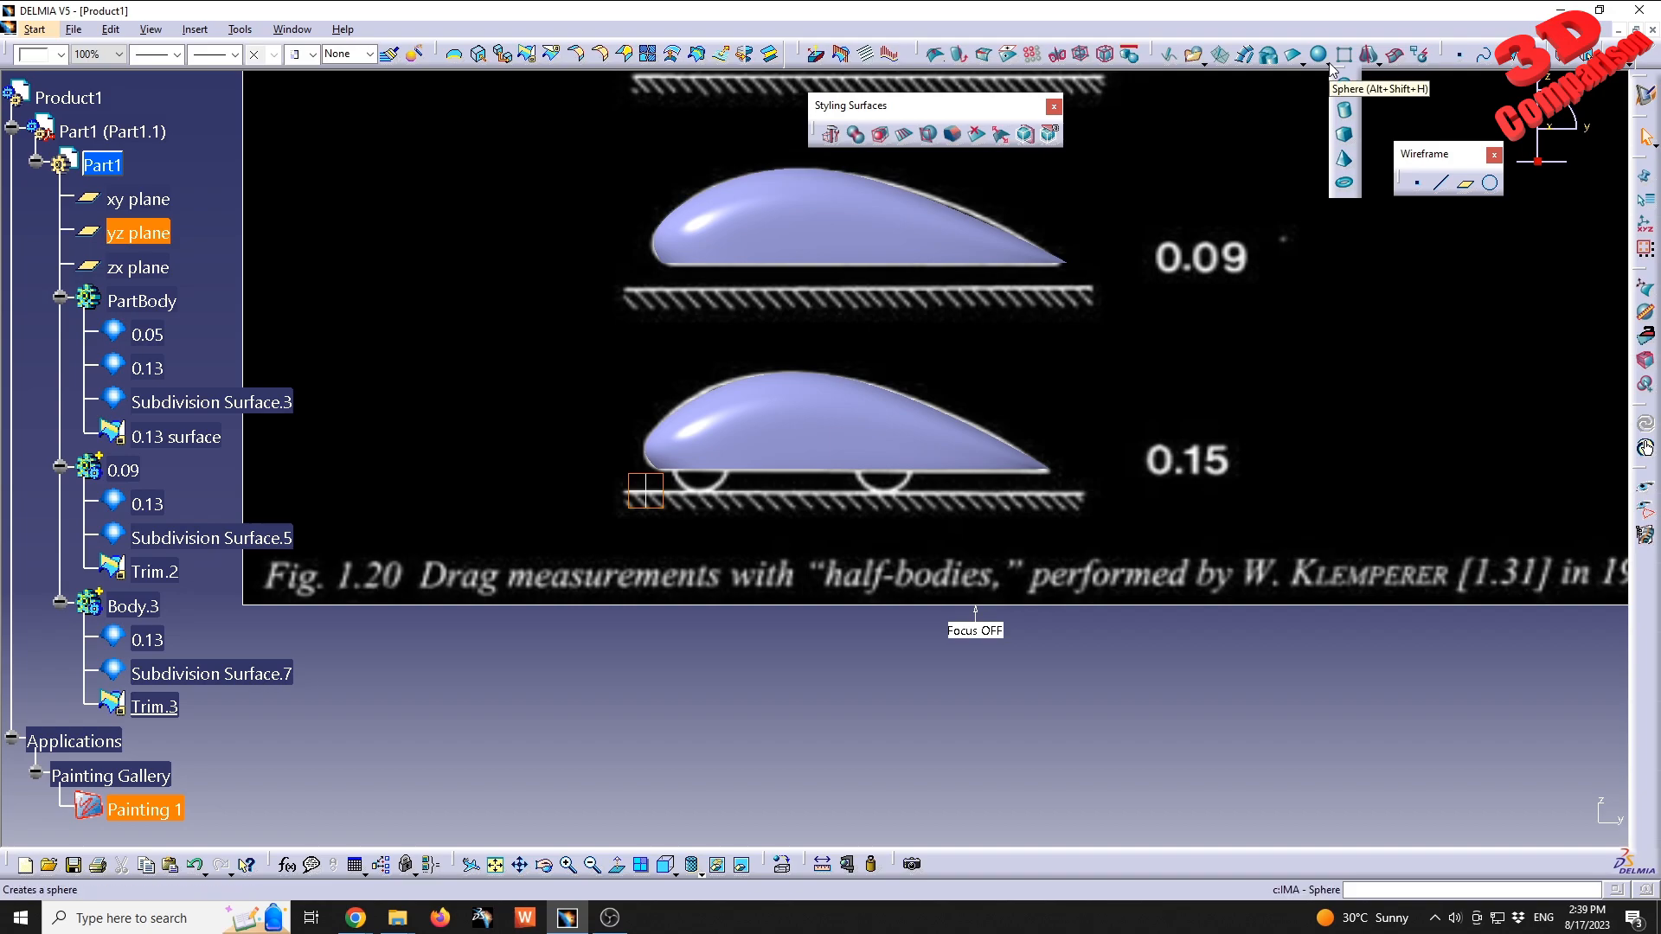
pyautogui.click(1346, 112)
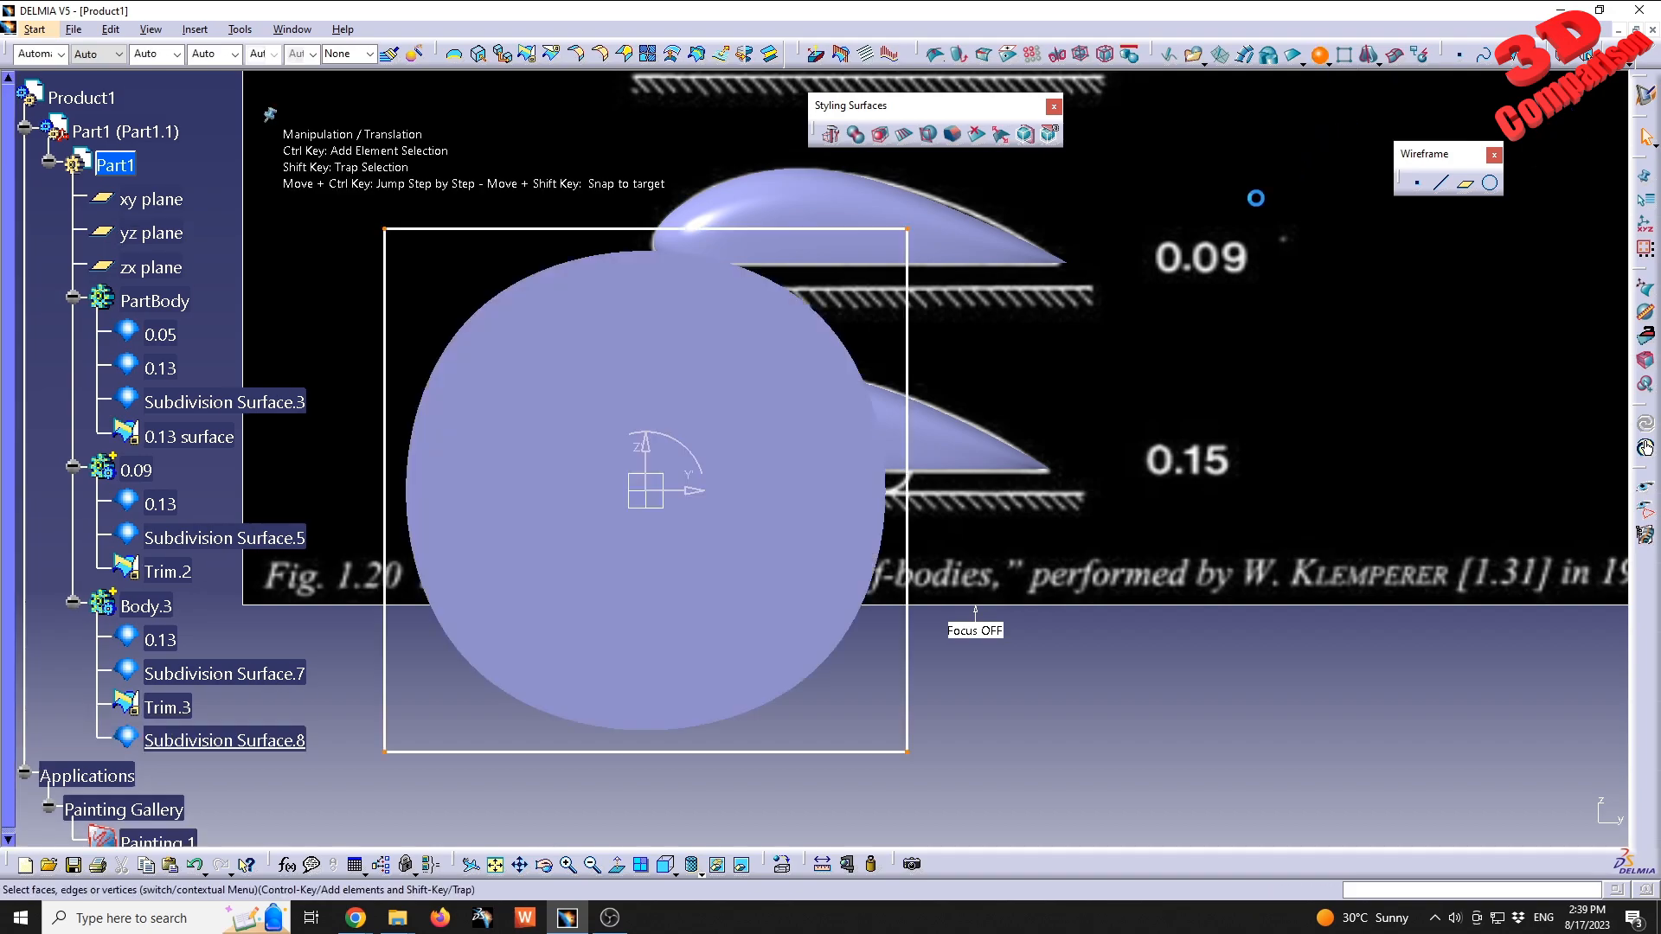
# - Scale the wheel cylinder to 500 mm along X, Y and Z with Affinity
pyautogui.moveTo(750, 422); pyautogui.dragTo(874, 441, button='middle')
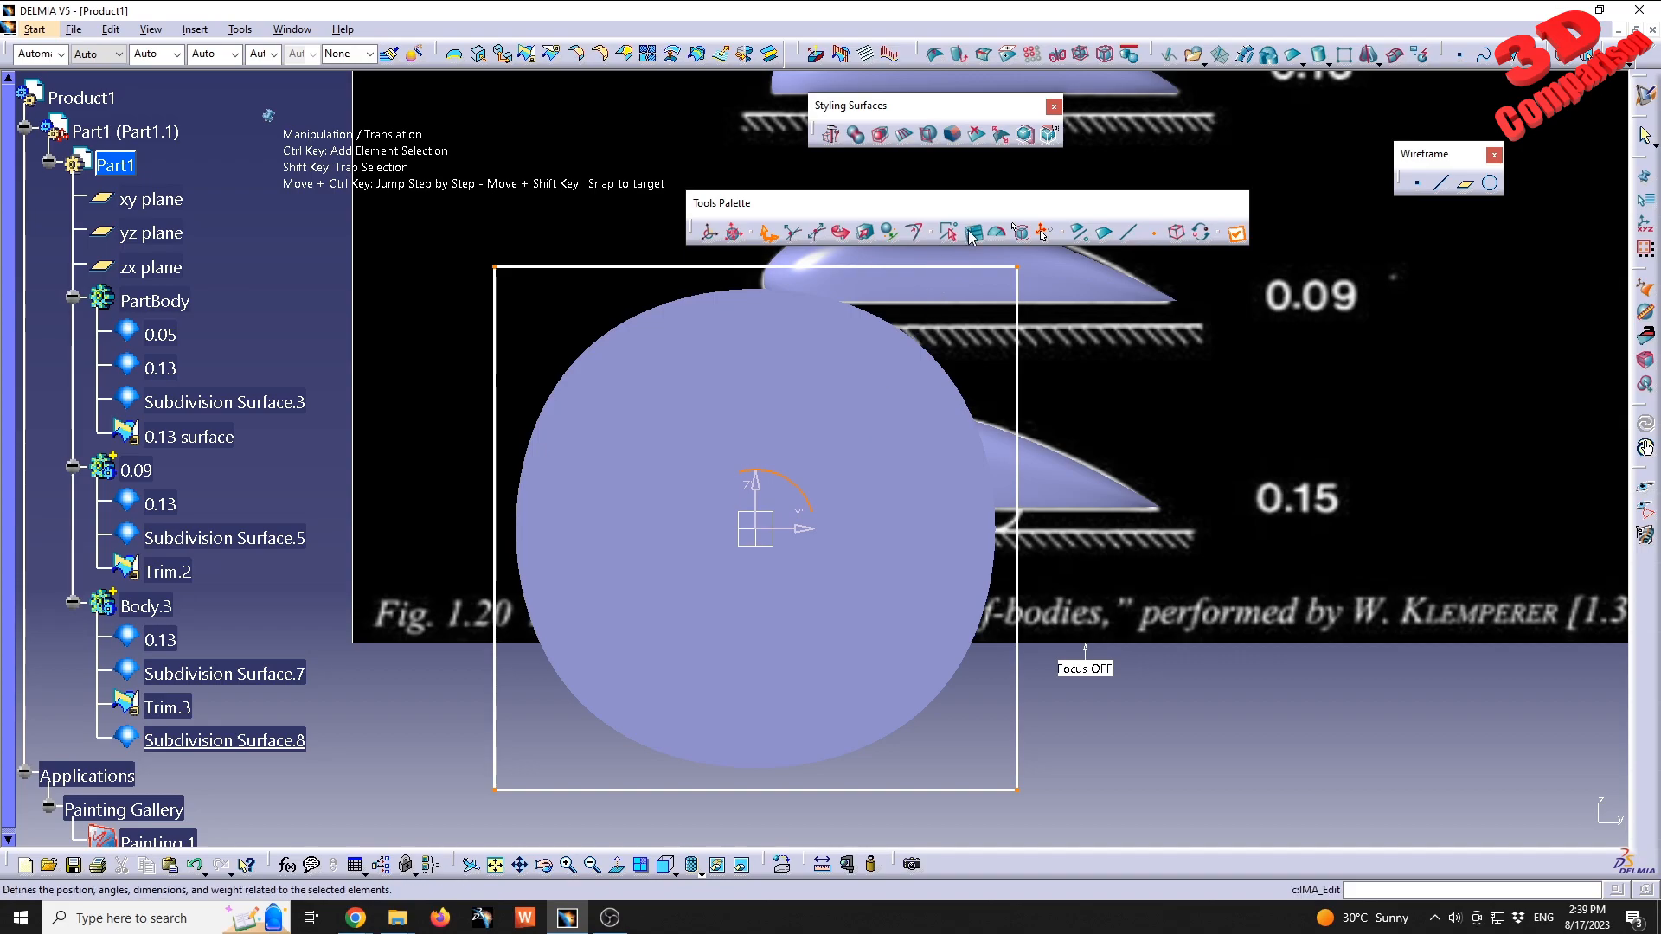
pyautogui.click(865, 234)
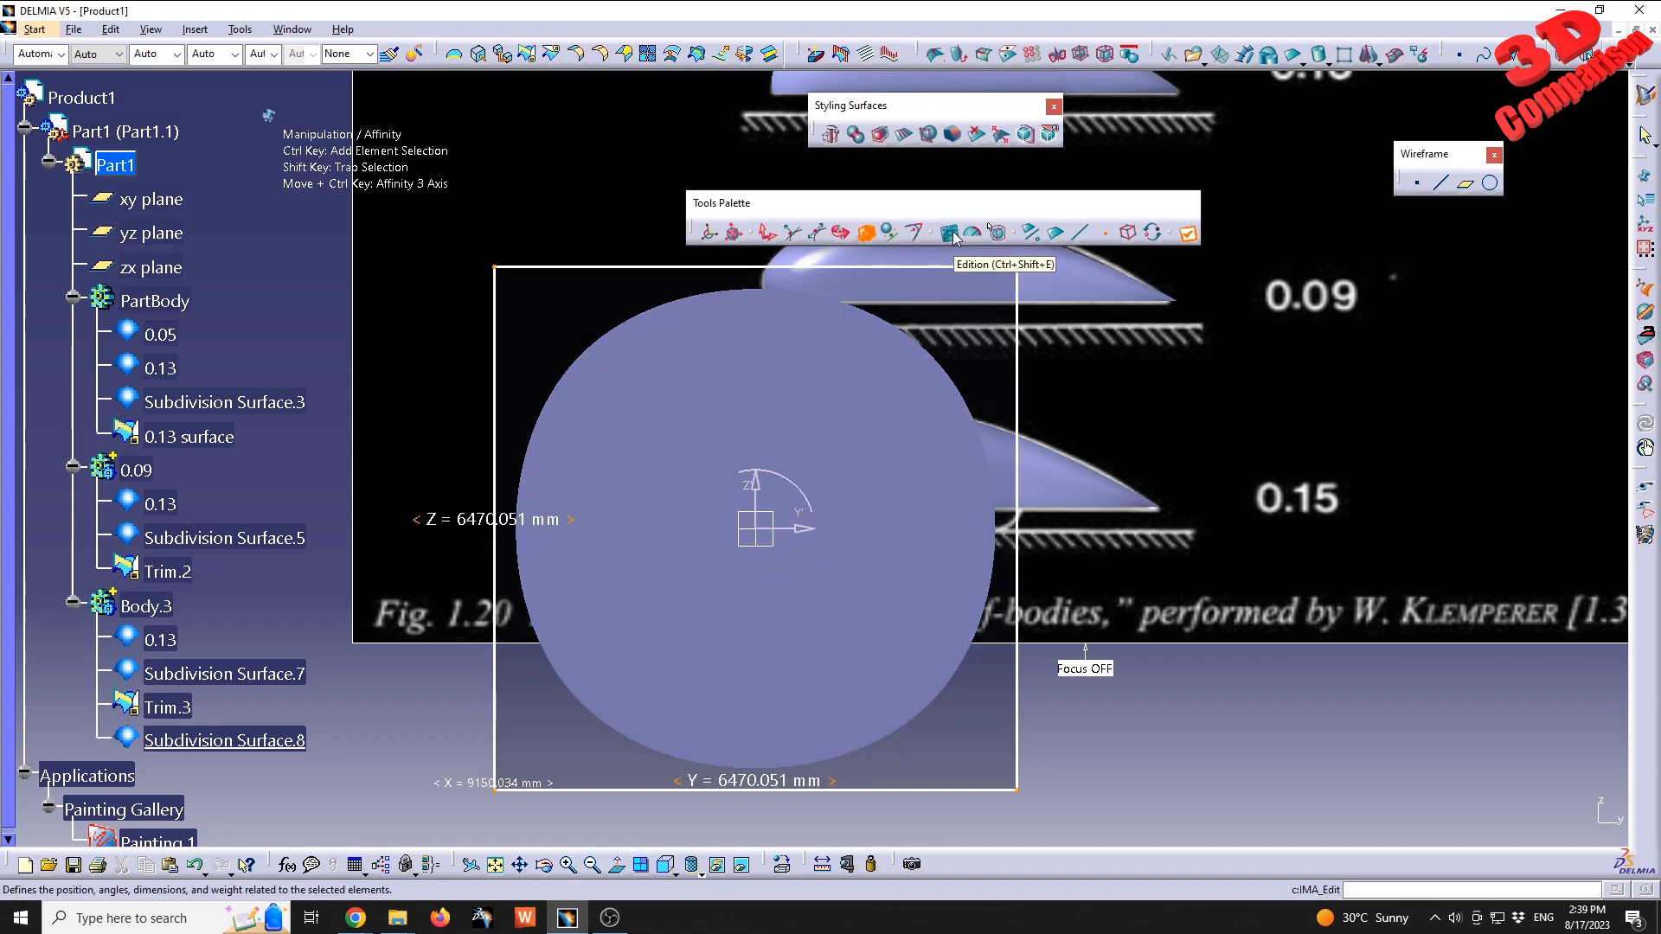
pyautogui.click(949, 232)
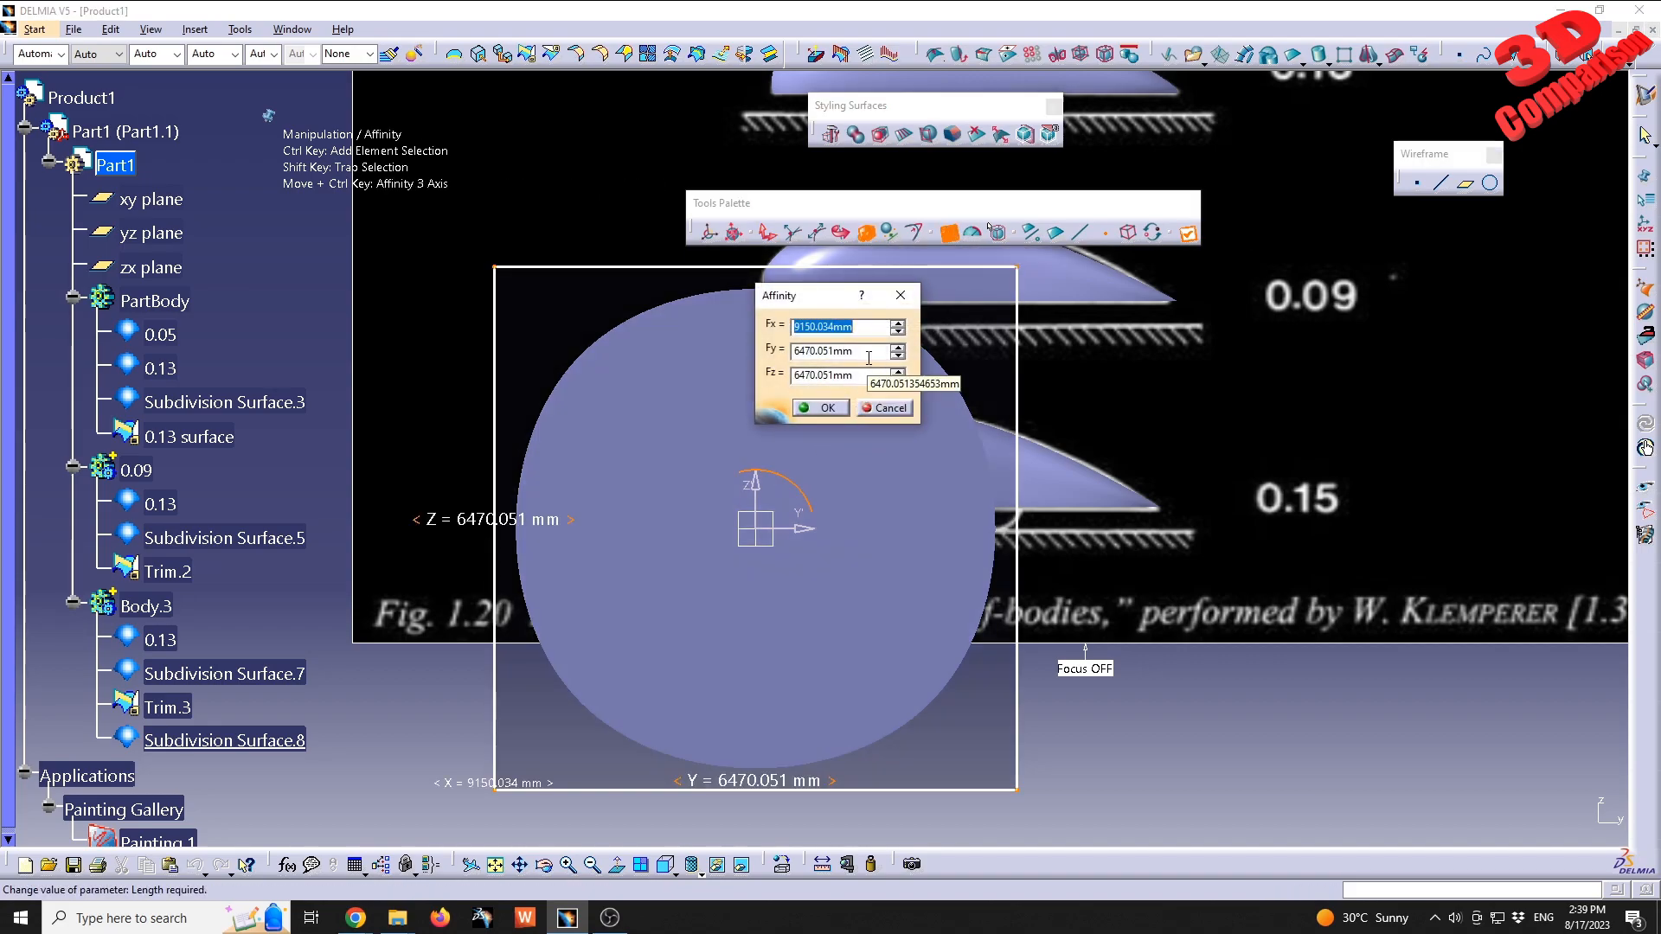
pyautogui.write('50')
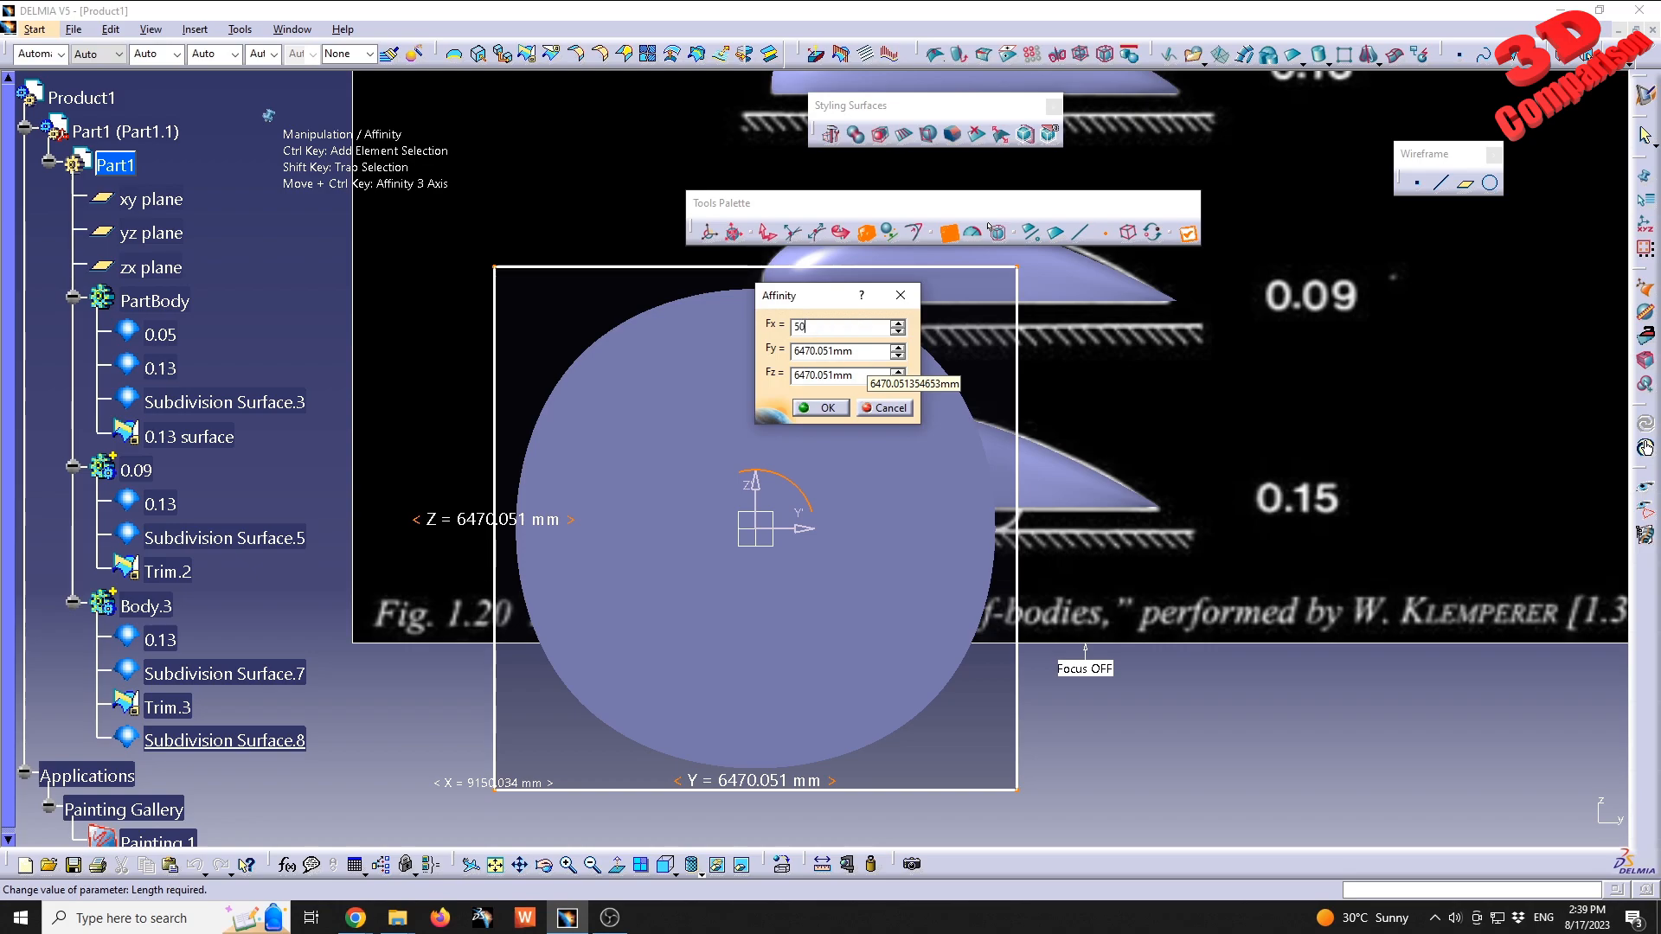
pyautogui.doubleClick(863, 352)
pyautogui.write('500')
pyautogui.doubleClick(864, 376)
pyautogui.write('500')
pyautogui.click(853, 353)
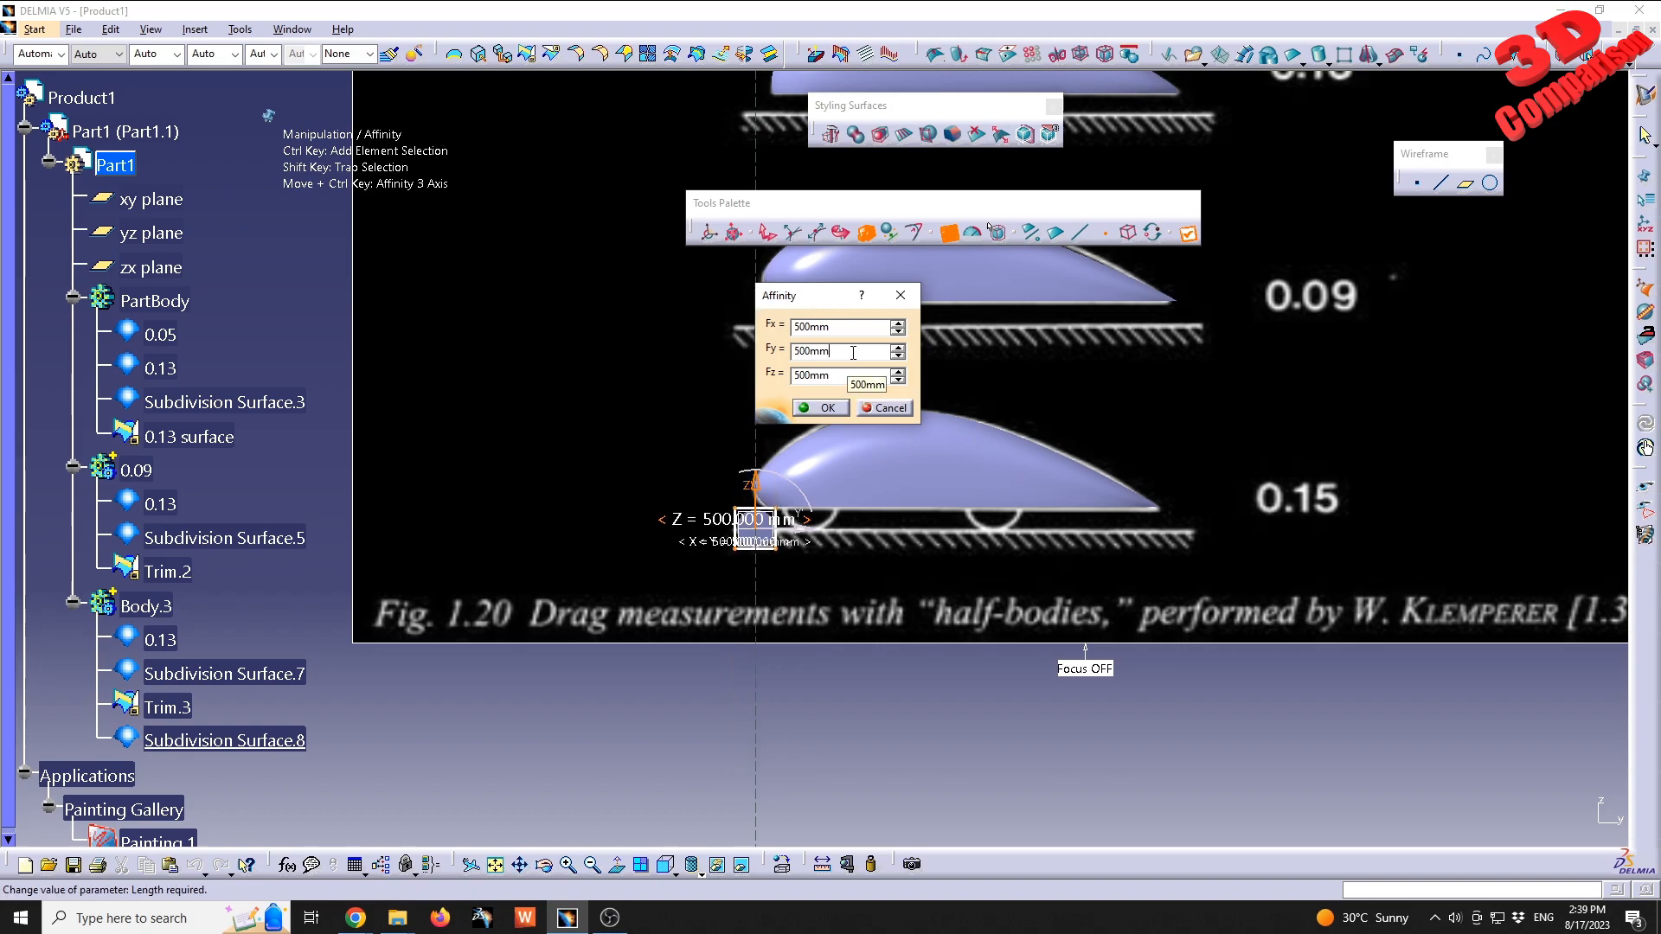
pyautogui.moveTo(839, 557); pyautogui.dragTo(796, 564, button='middle')
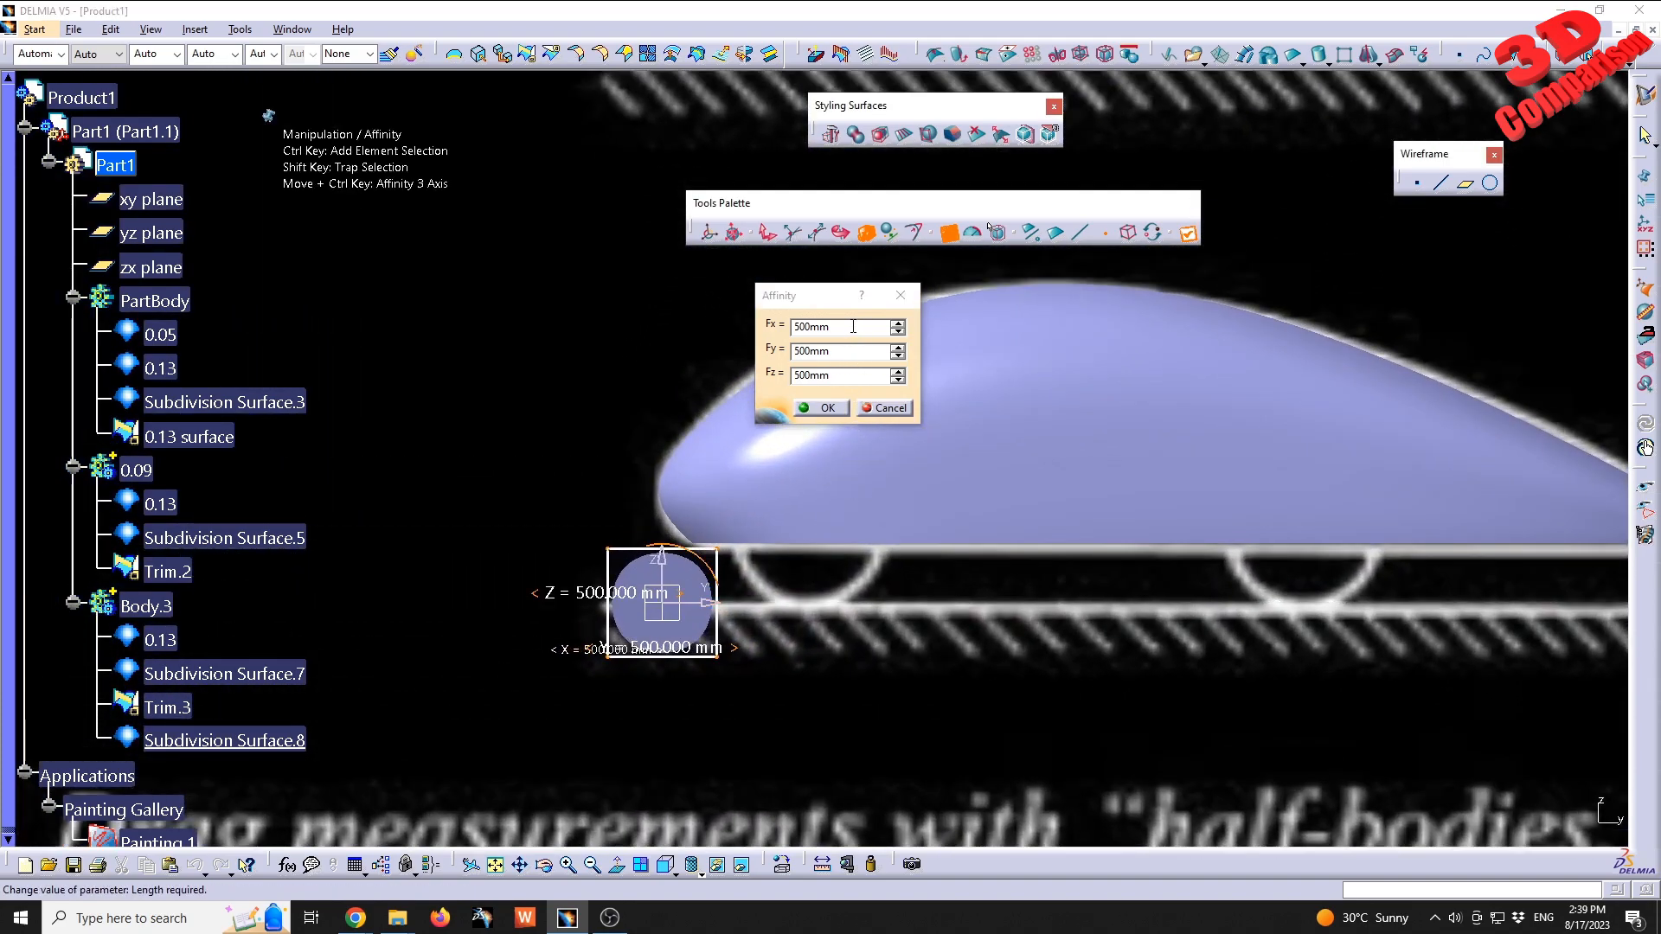
# - Set the wheel cylinder's affinity dimensions to 750 mm along X, Y and Z
pyautogui.click(768, 372)
pyautogui.write('75')
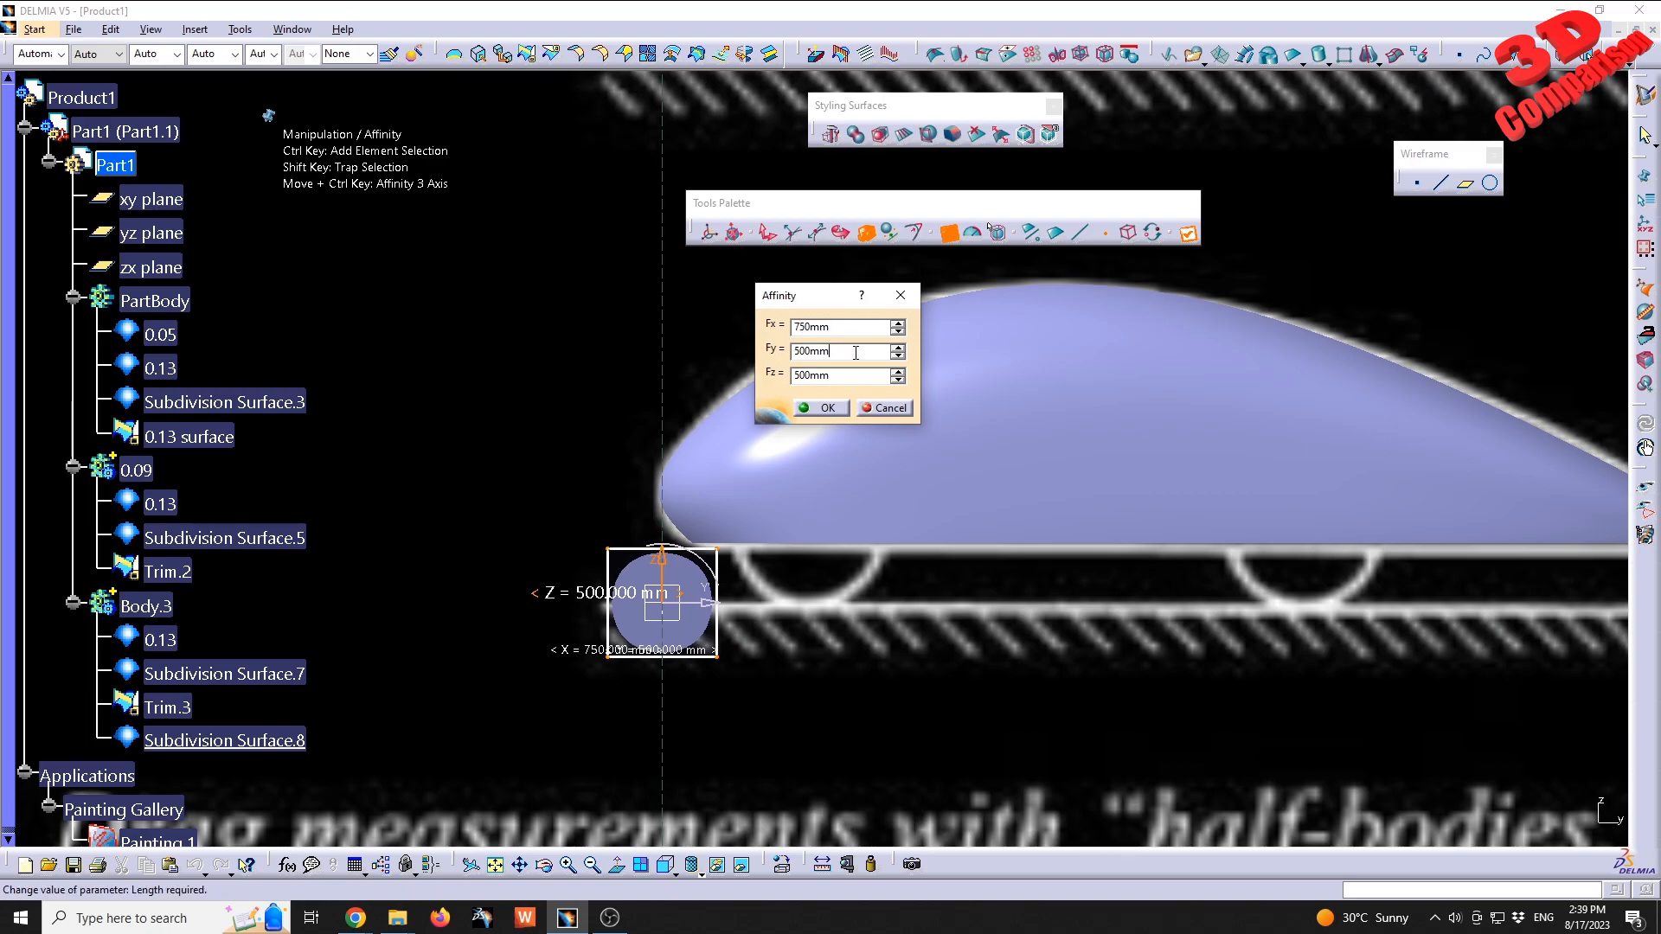
pyautogui.doubleClick(856, 352)
pyautogui.write('750')
pyautogui.doubleClick(856, 374)
pyautogui.write('750')
pyautogui.click(845, 351)
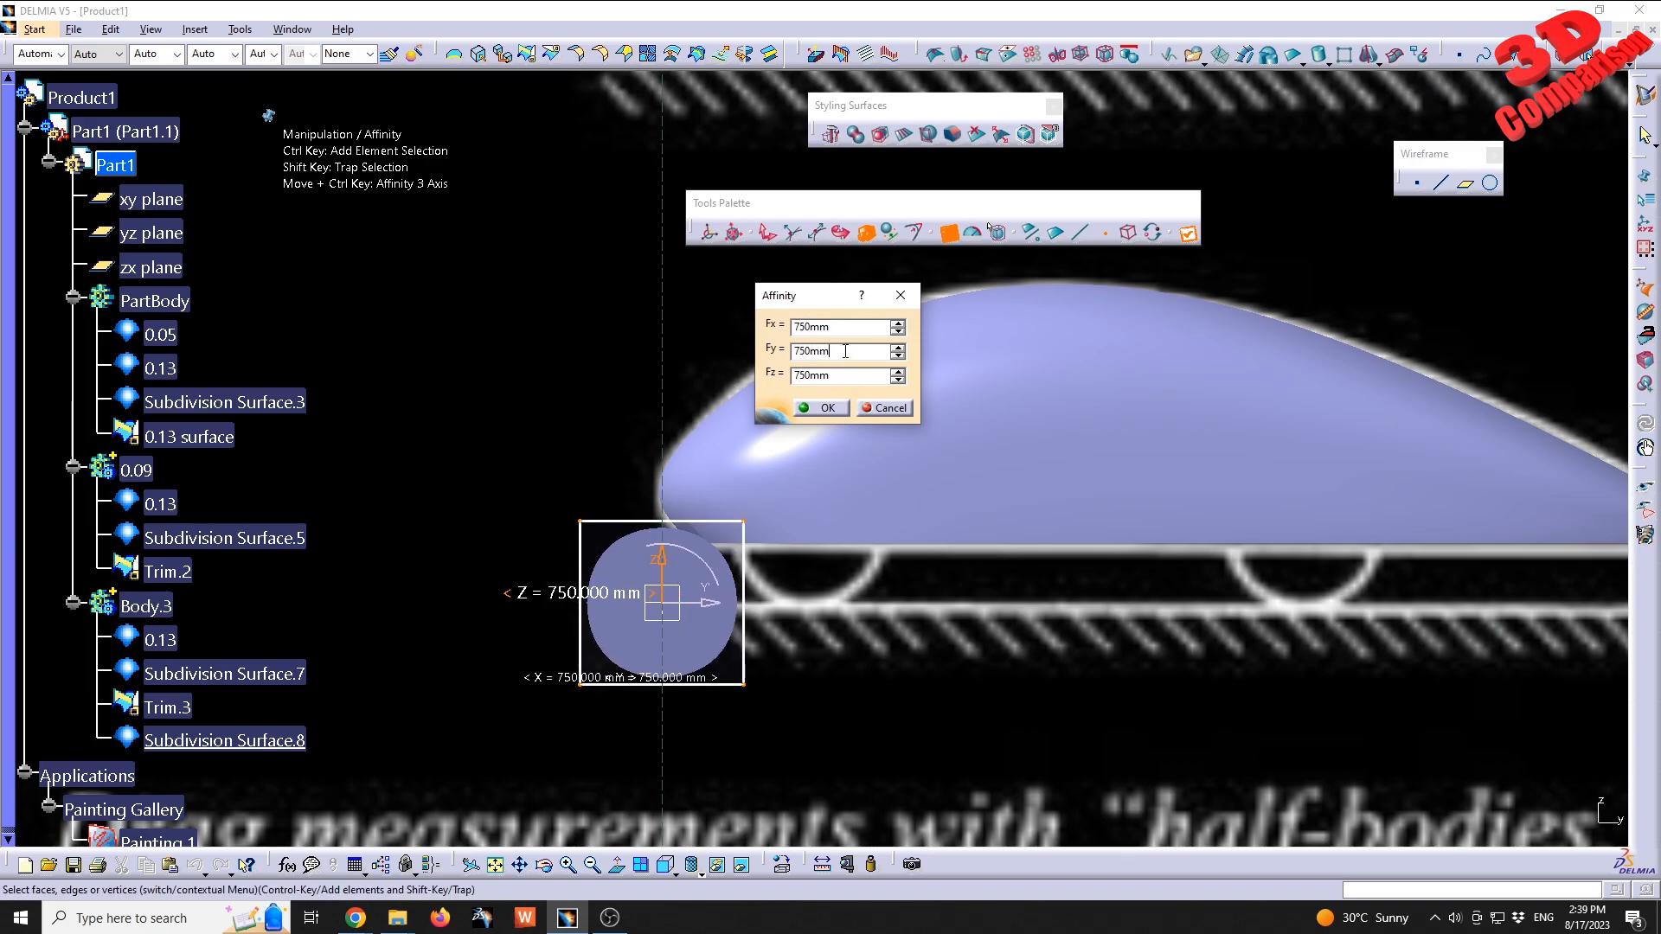
pyautogui.click(820, 410)
# - Reduce the wheel cylinder's width along X to 175 mm
pyautogui.moveTo(665, 554); pyautogui.dragTo(894, 543, button='middle')
pyautogui.moveTo(951, 618); pyautogui.dragTo(740, 528, button='middle')
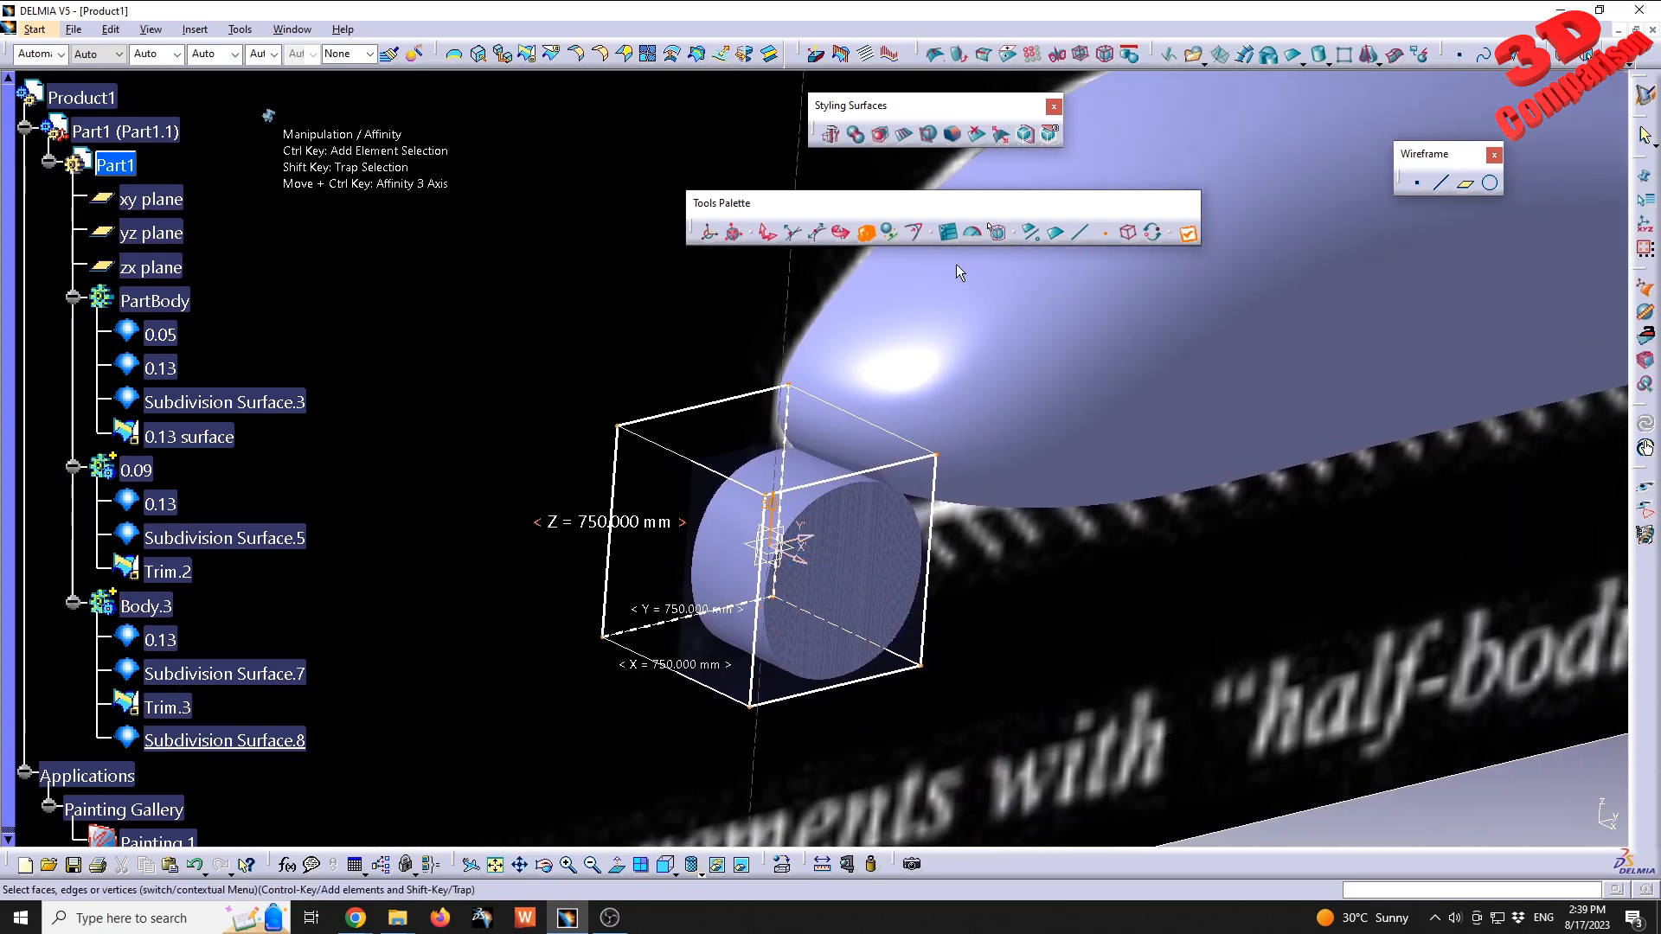
pyautogui.click(948, 233)
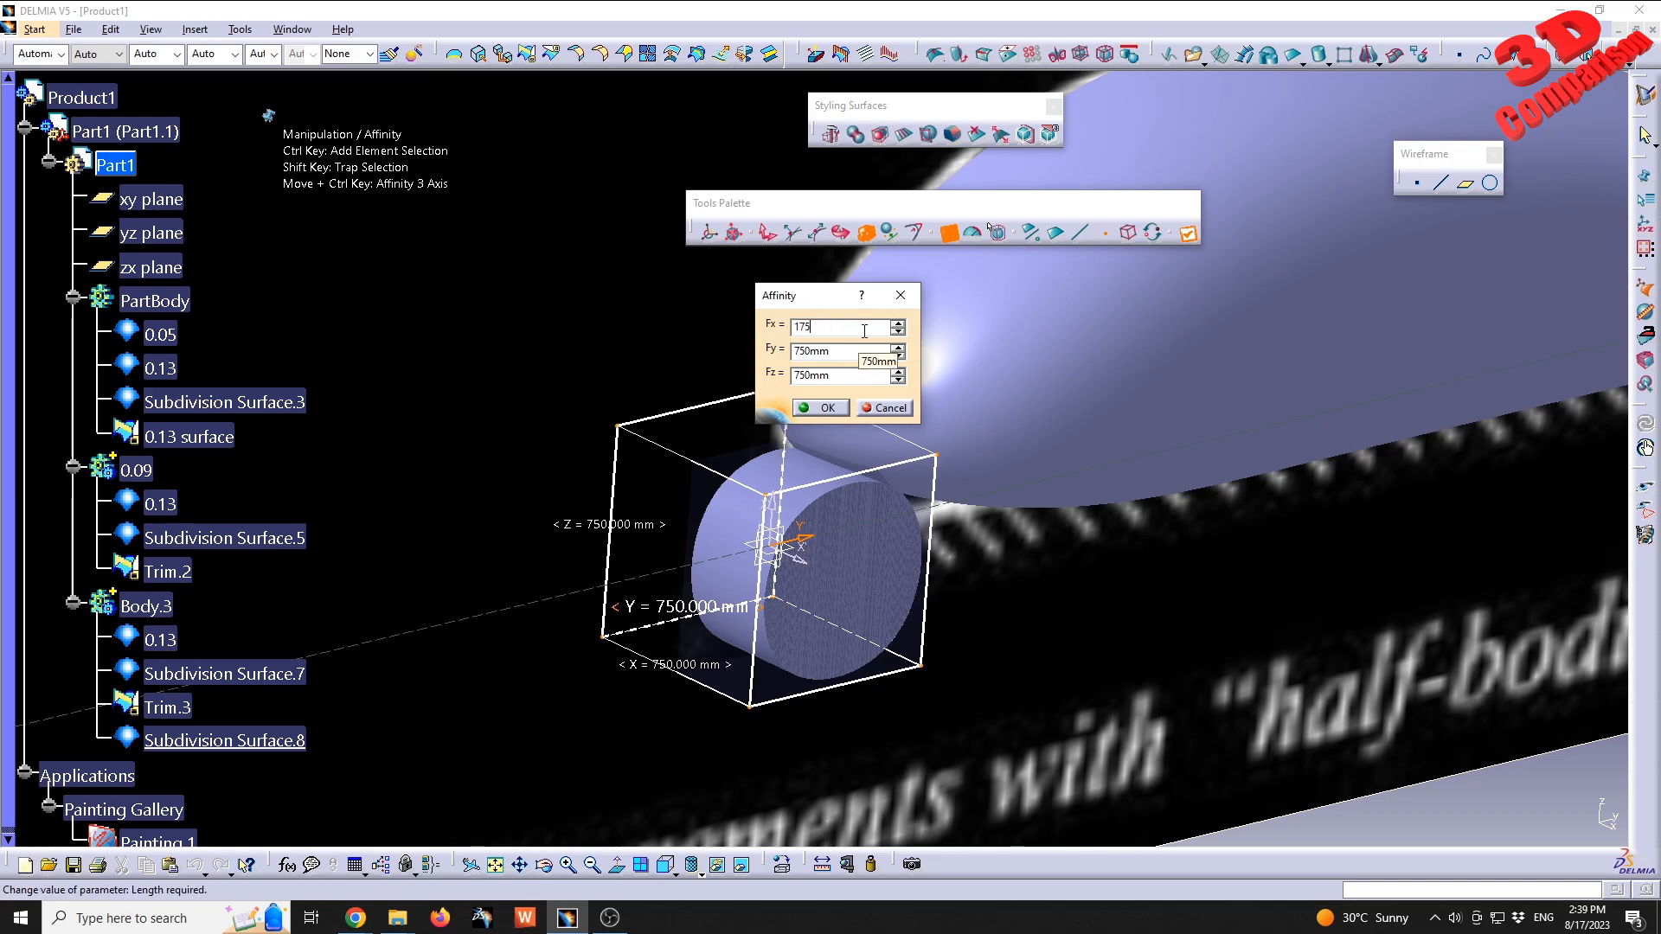
pyautogui.click(819, 415)
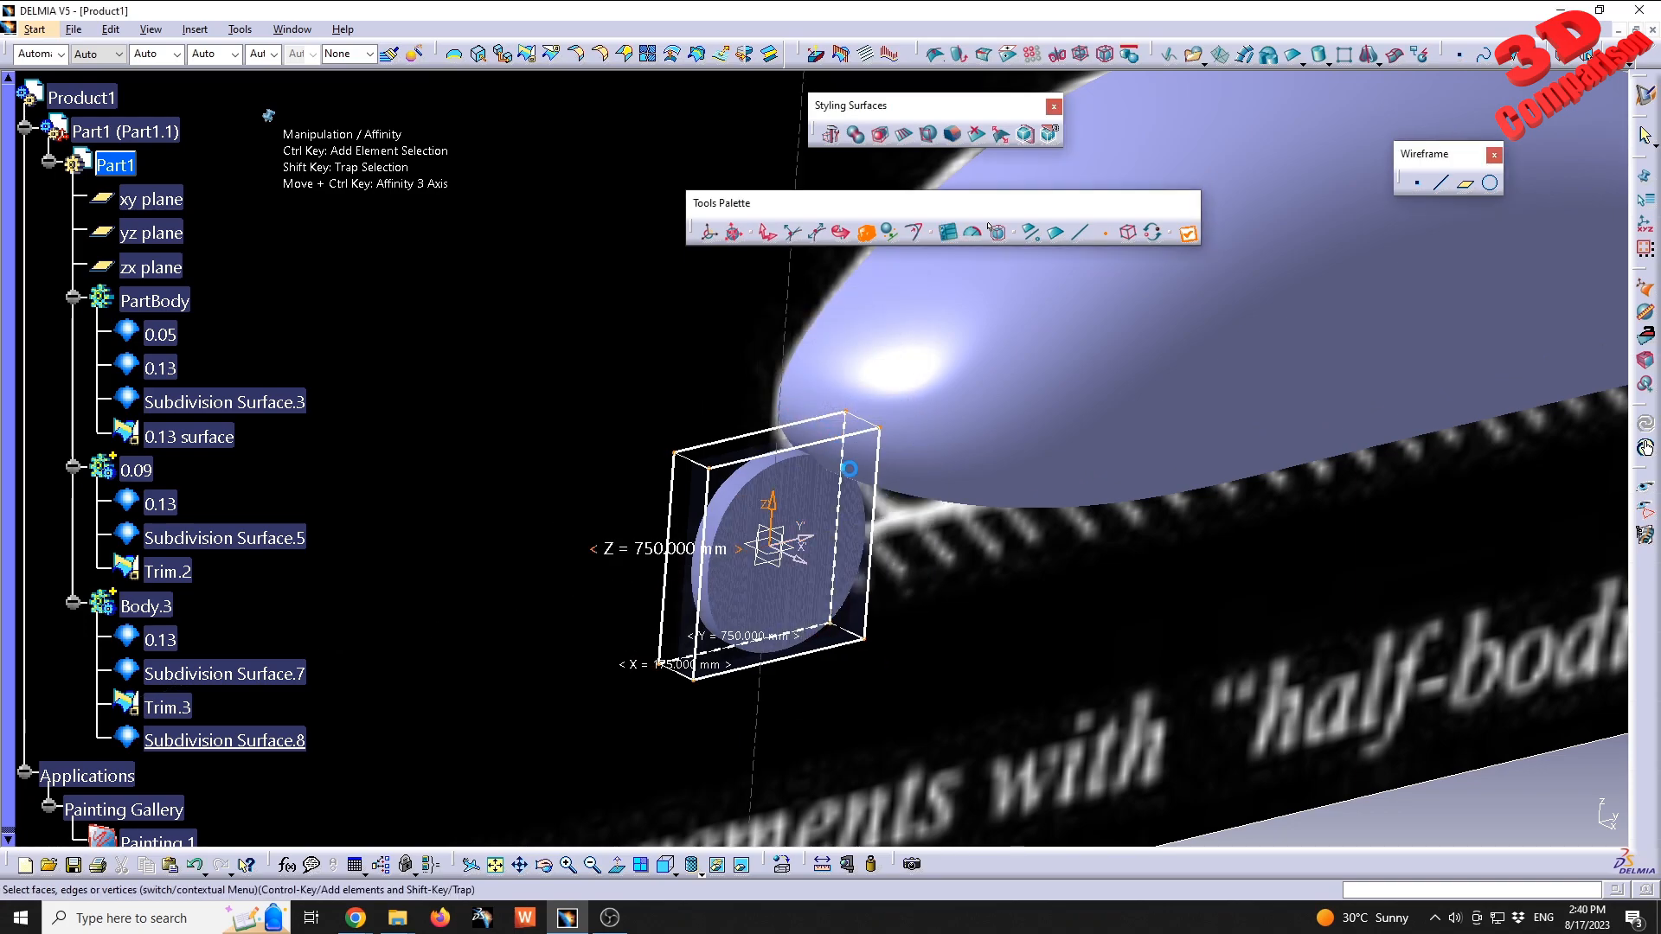
# - Set the wheel cylinder's width along X to 275 mm
pyautogui.moveTo(948, 457); pyautogui.dragTo(967, 366, button='middle')
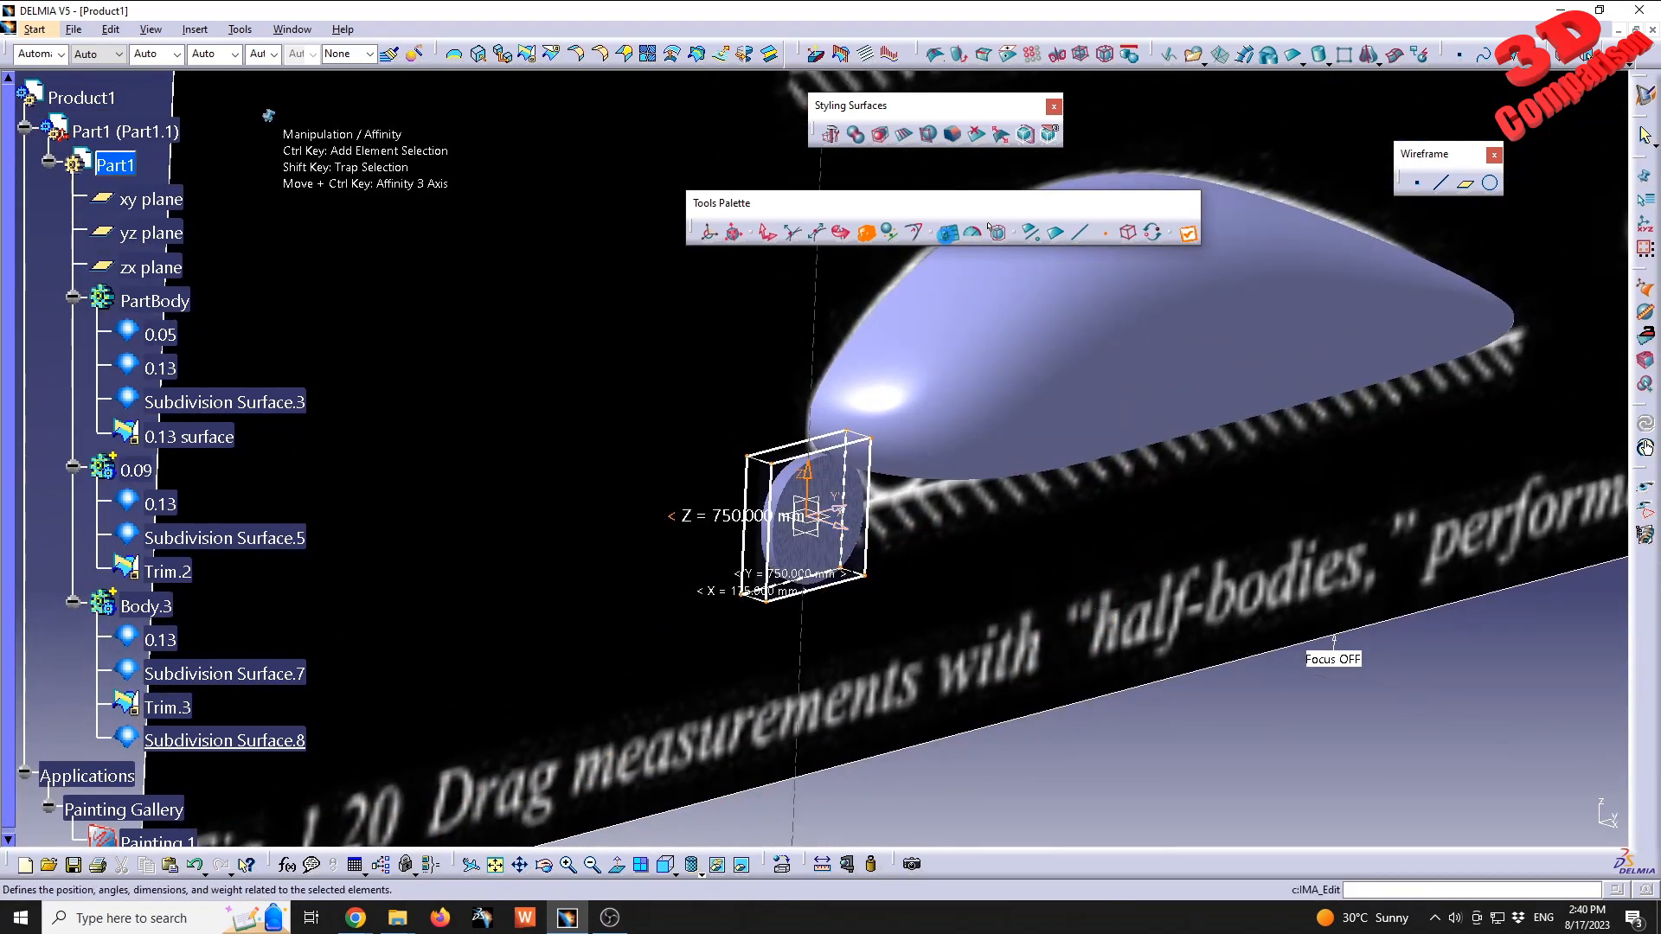
pyautogui.click(949, 233)
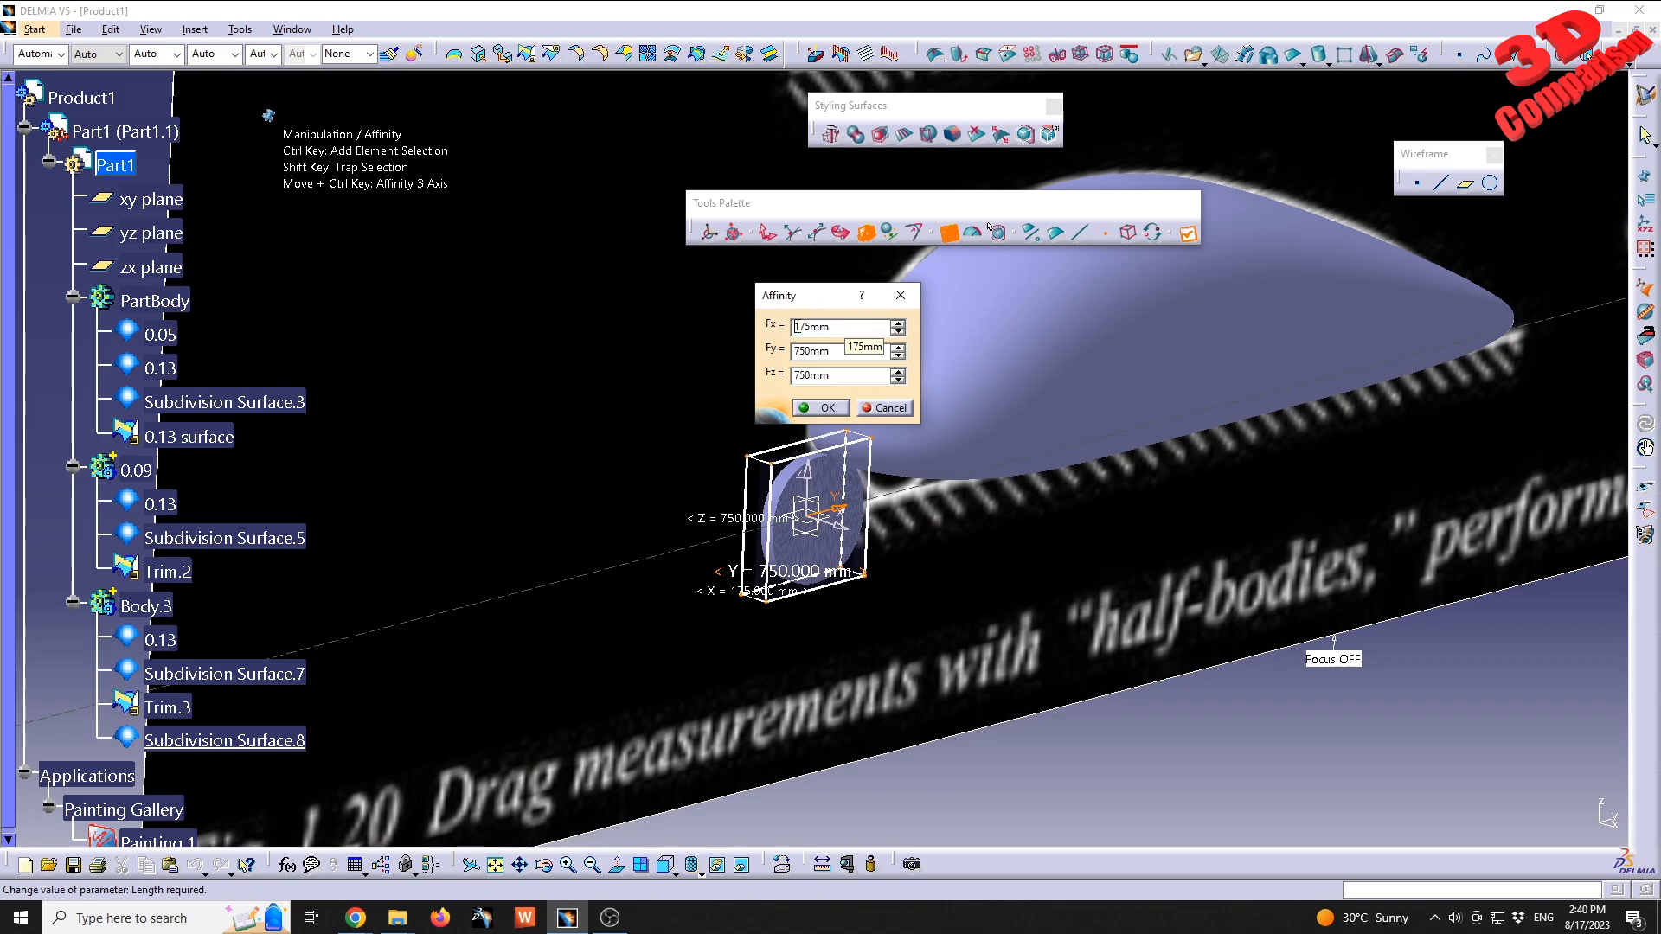
pyautogui.write('2')
pyautogui.click(832, 408)
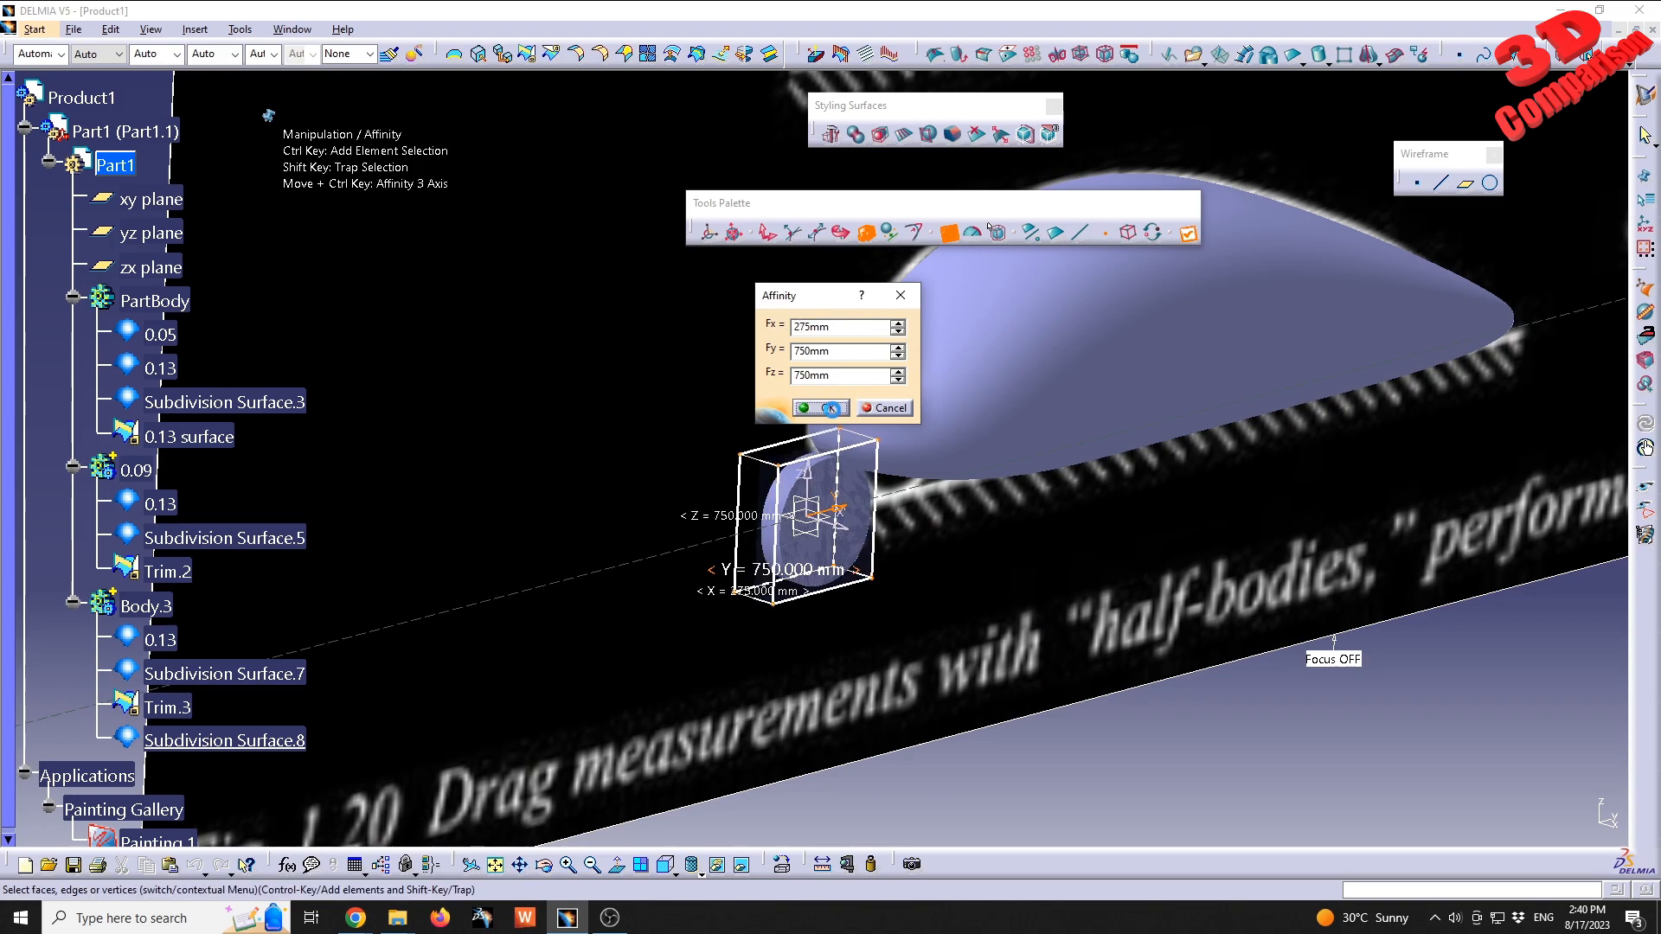
pyautogui.moveTo(964, 516); pyautogui.dragTo(926, 553, button='middle')
pyautogui.moveTo(944, 489); pyautogui.dragTo(951, 534, button='middle')
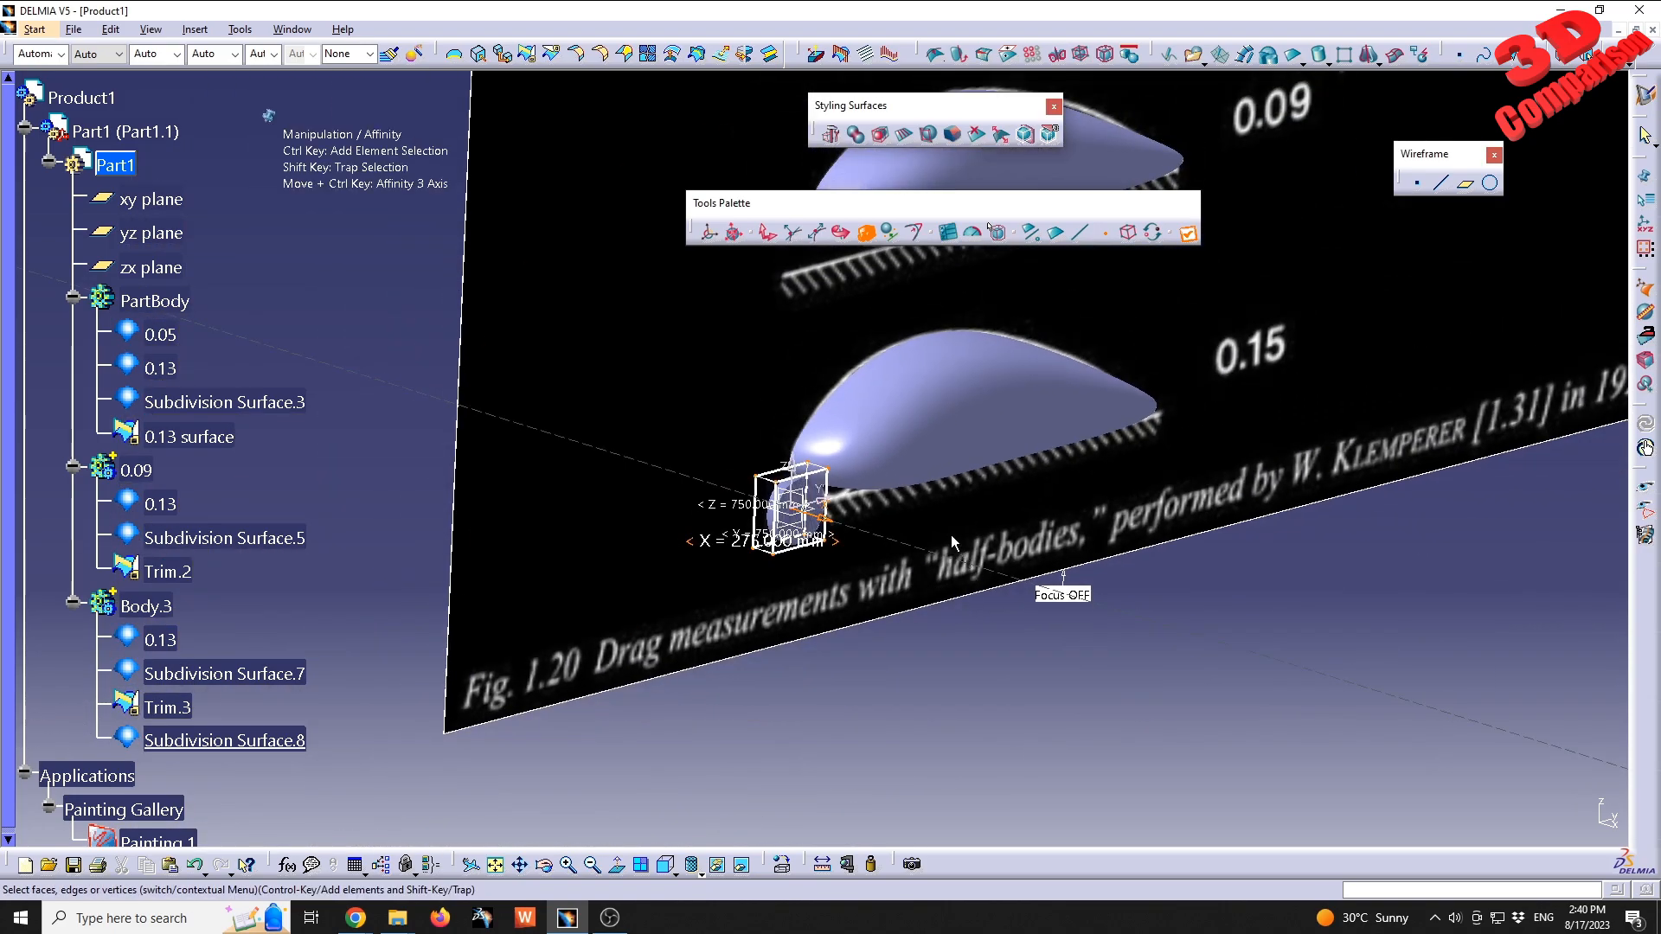
pyautogui.press('Escape')
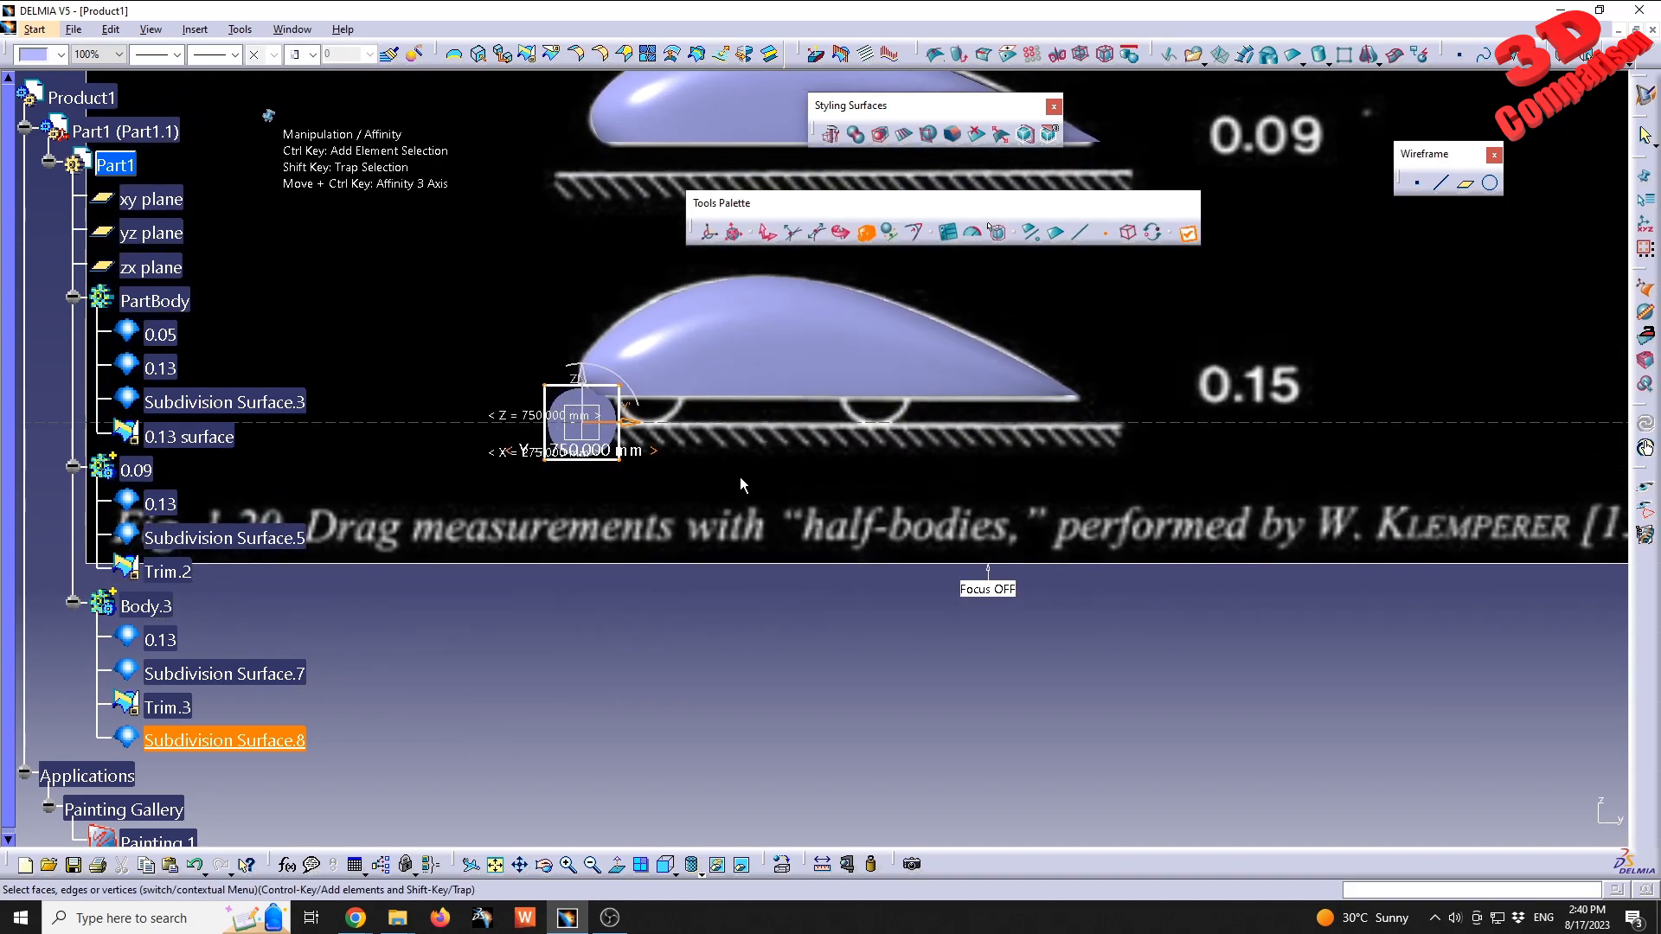
# - Move the wheel cylinder to the front wheel of the 0.15 body, at about Y 676 mm and Z 344 mm, with X set to 500 mm
pyautogui.moveTo(741, 482); pyautogui.dragTo(880, 495, button='middle')
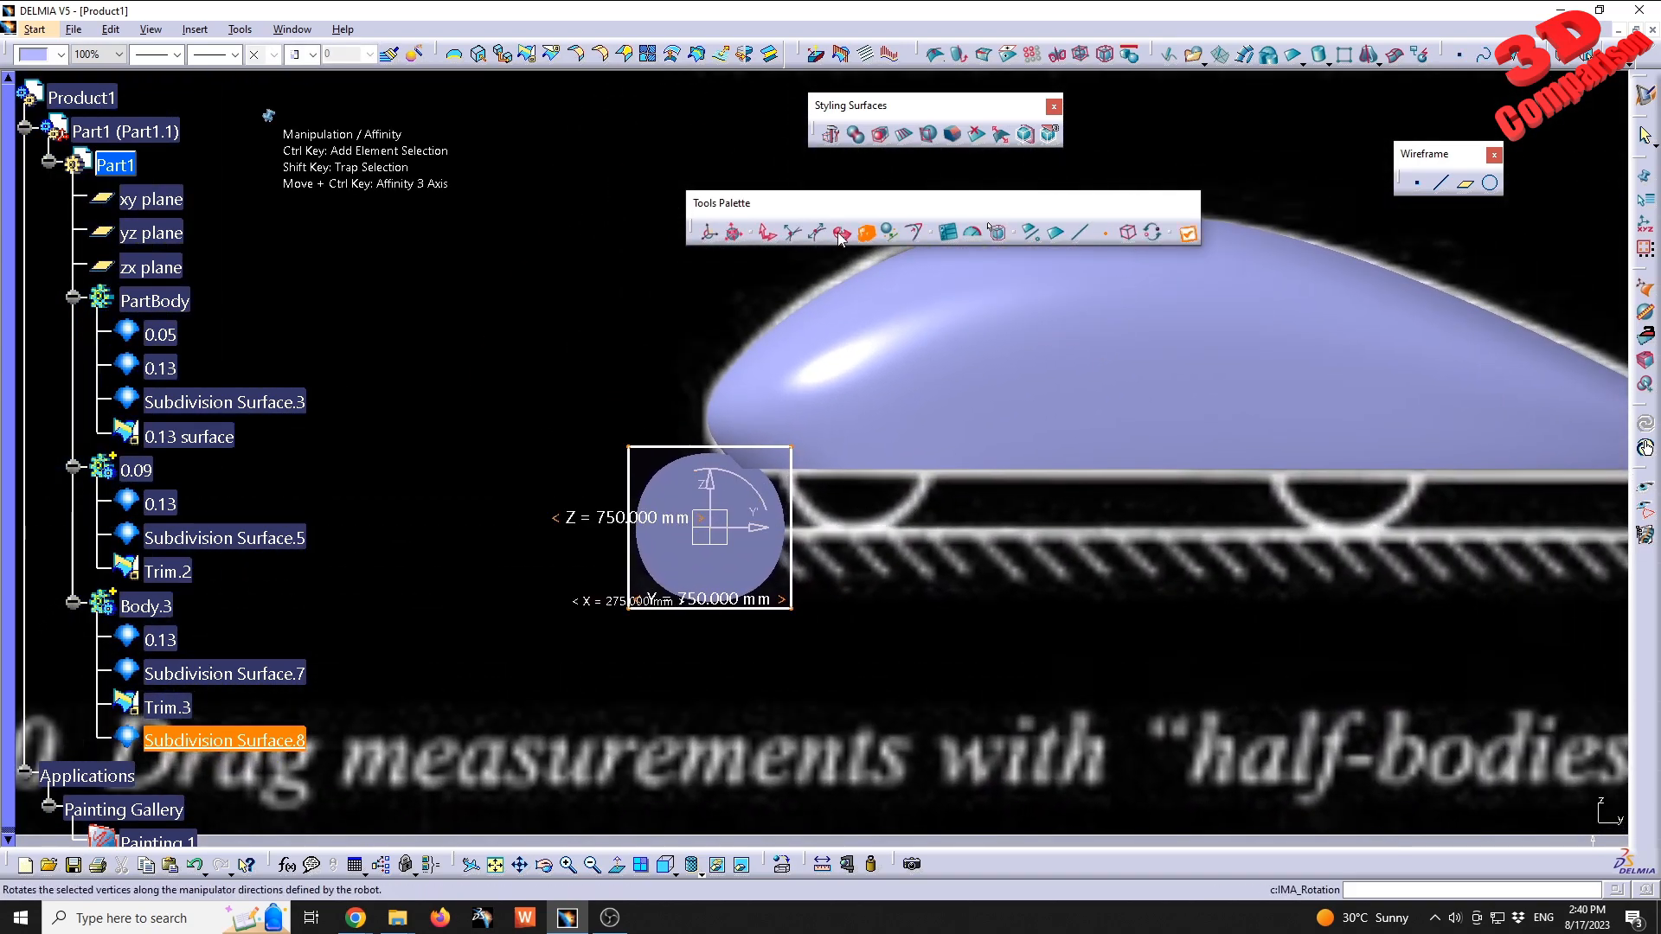
pyautogui.click(768, 232)
pyautogui.moveTo(757, 530); pyautogui.dragTo(869, 407)
pyautogui.moveTo(864, 430); pyautogui.dragTo(842, 394, button='middle')
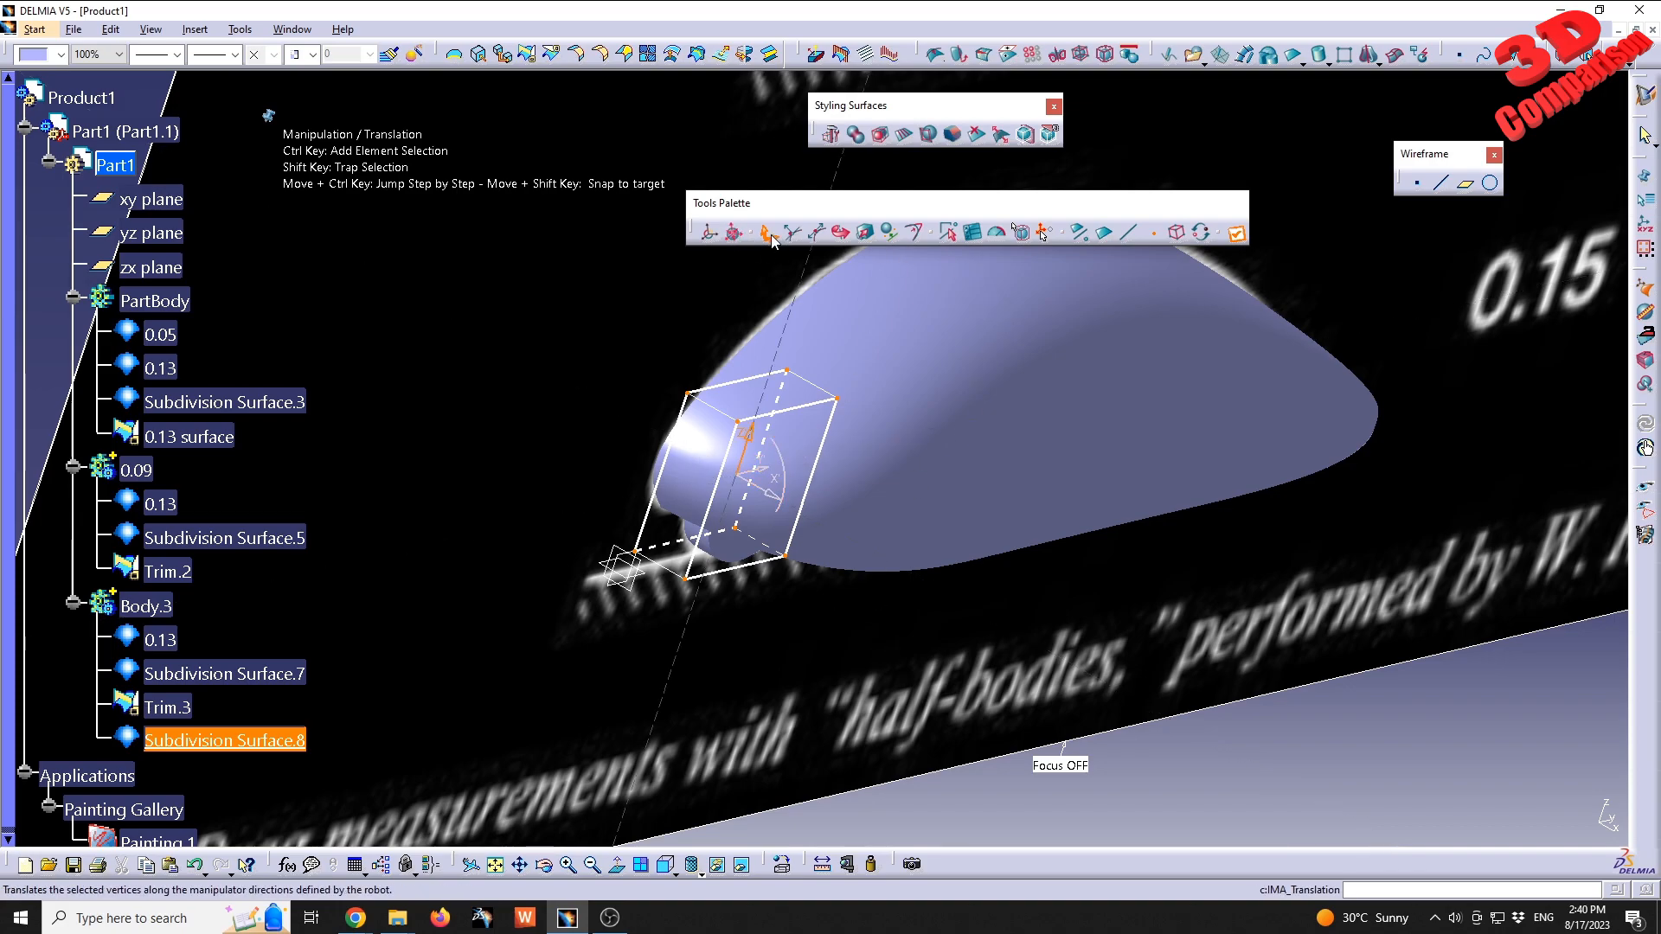
pyautogui.click(973, 234)
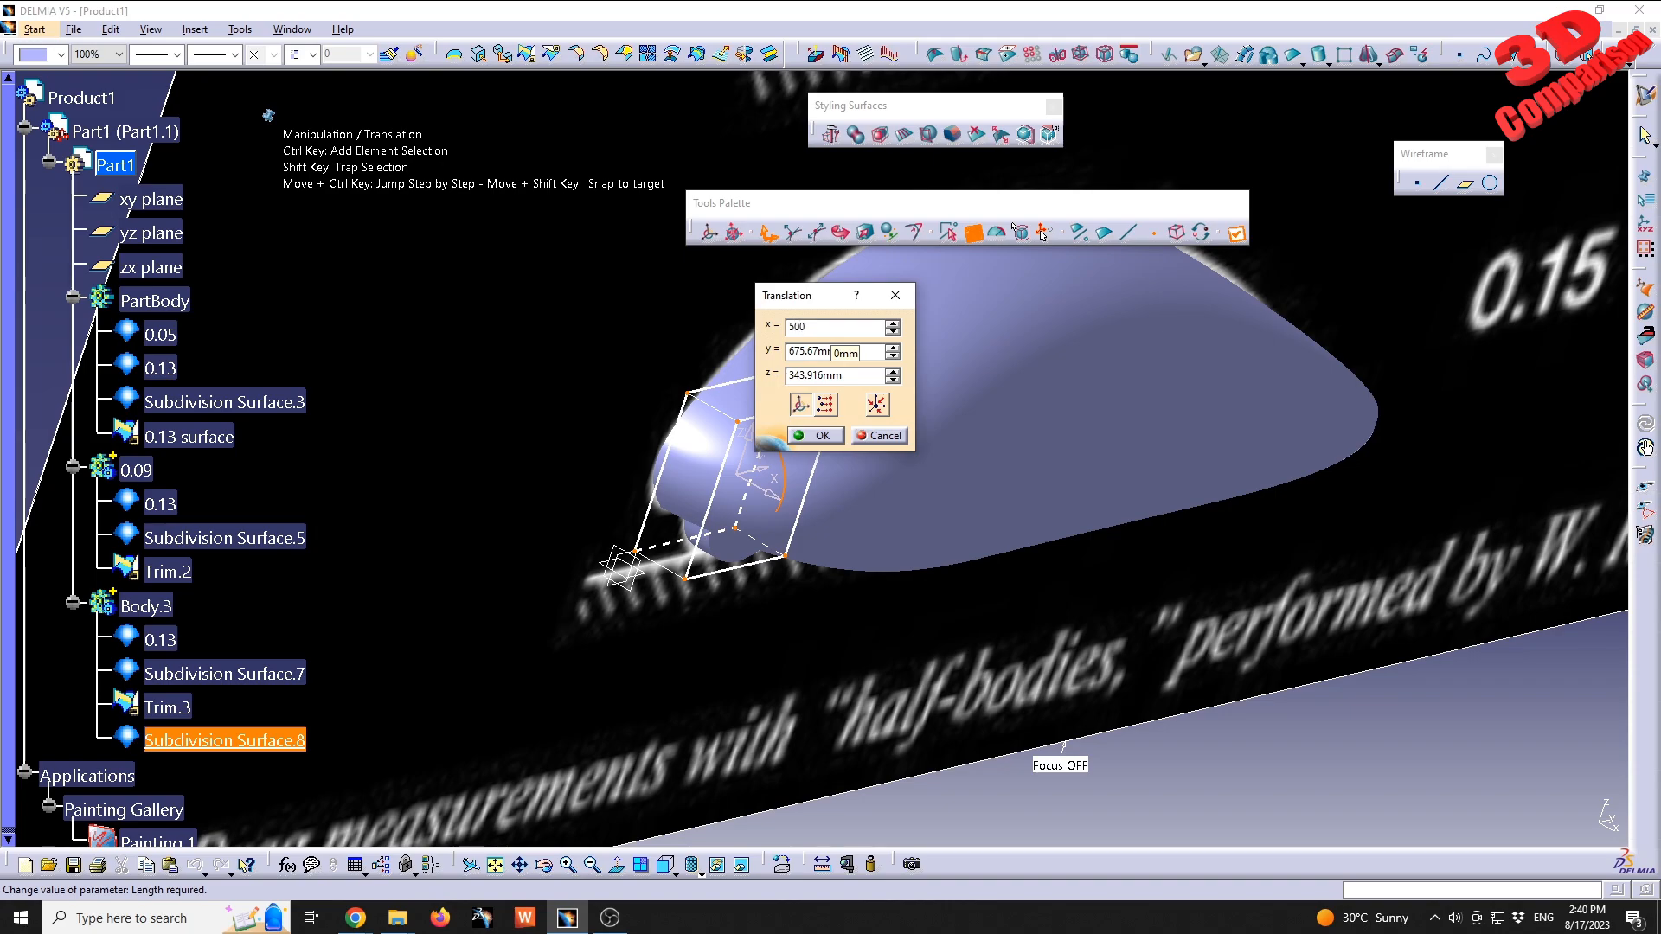
pyautogui.write('500')
pyautogui.press('Tab')
pyautogui.click(822, 436)
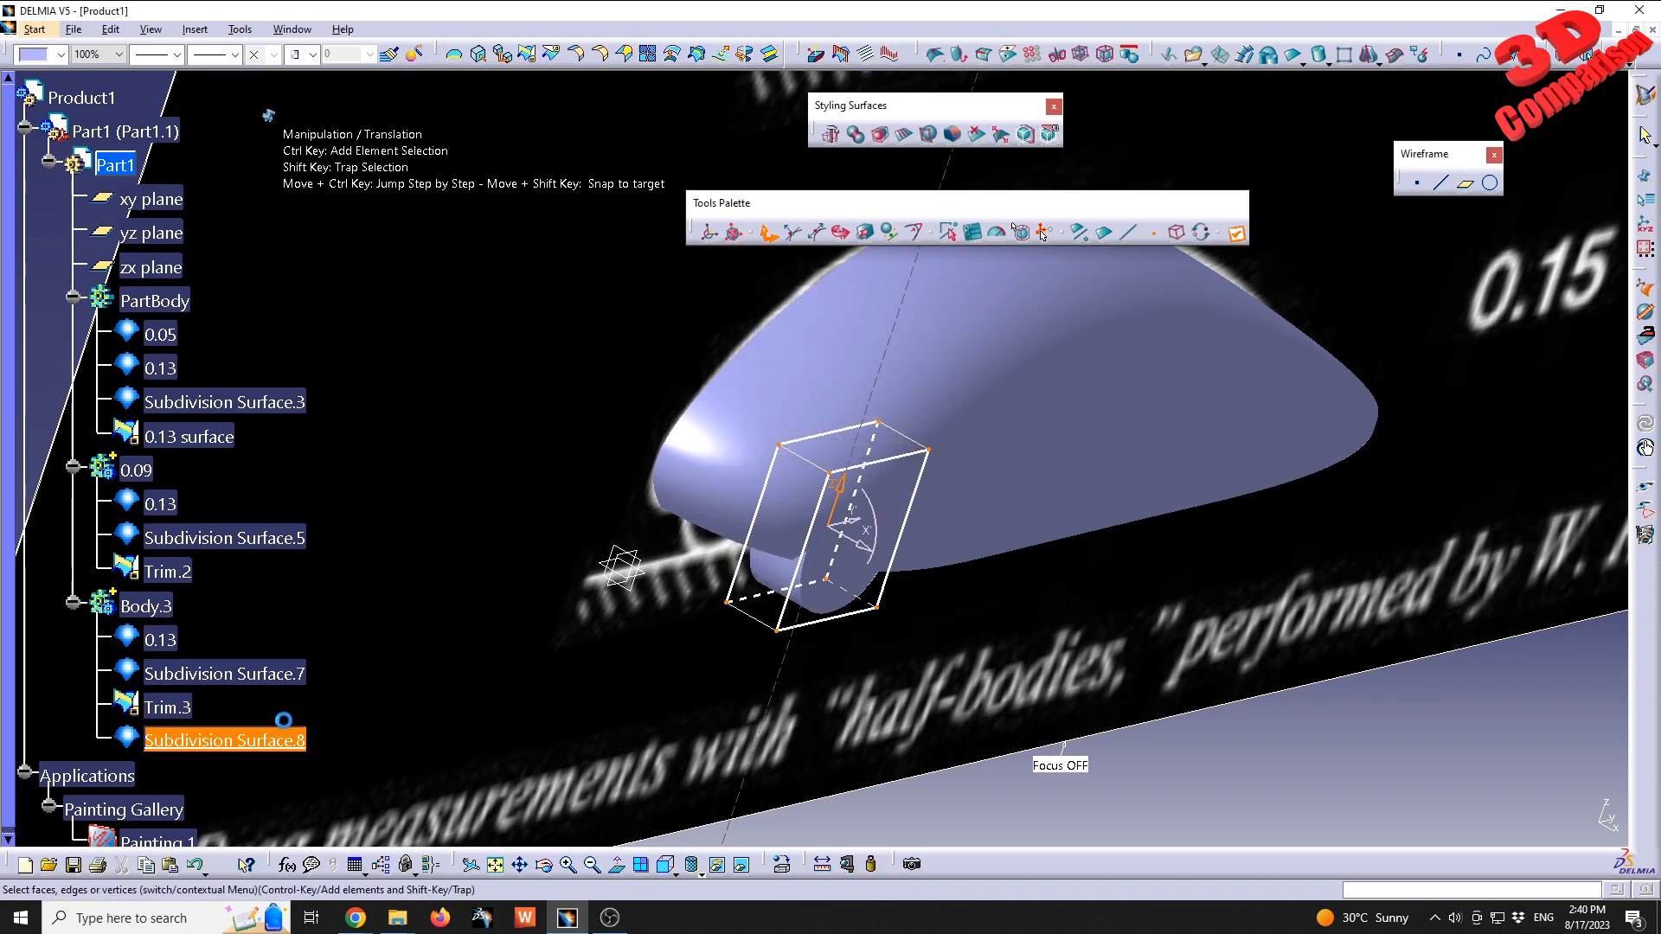
# - Duplicate the front wheel cylinder and place the copy on the opposite side of the body by making its X position negative
pyautogui.click(1002, 791)
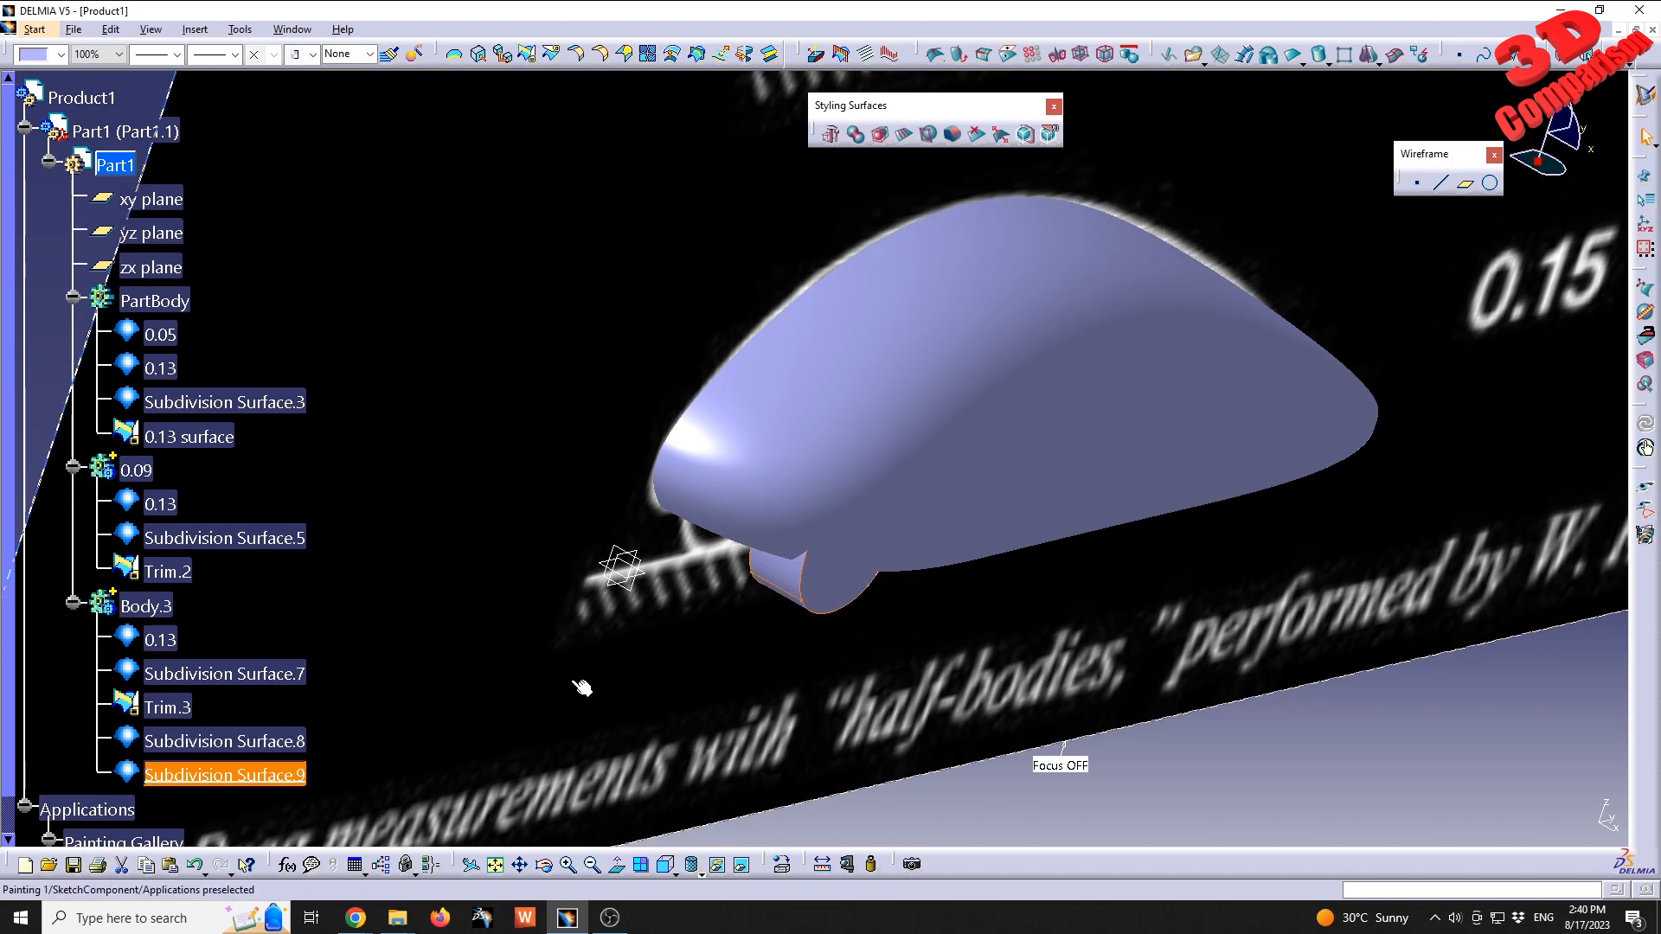
pyautogui.doubleClick(256, 776)
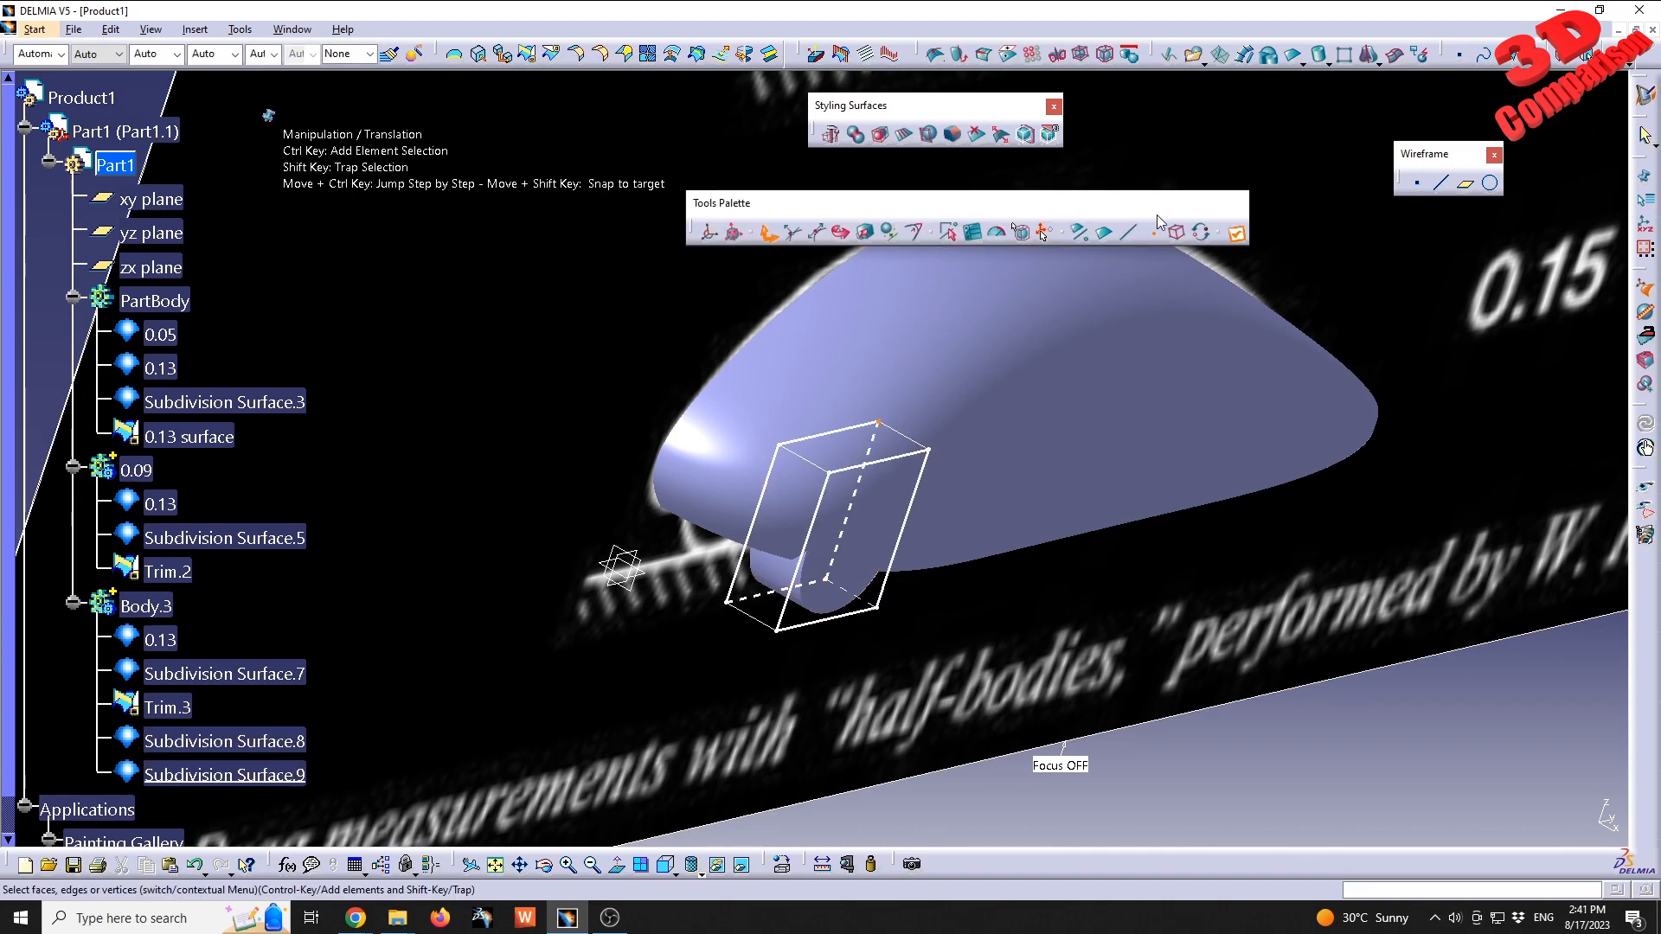
pyautogui.click(971, 234)
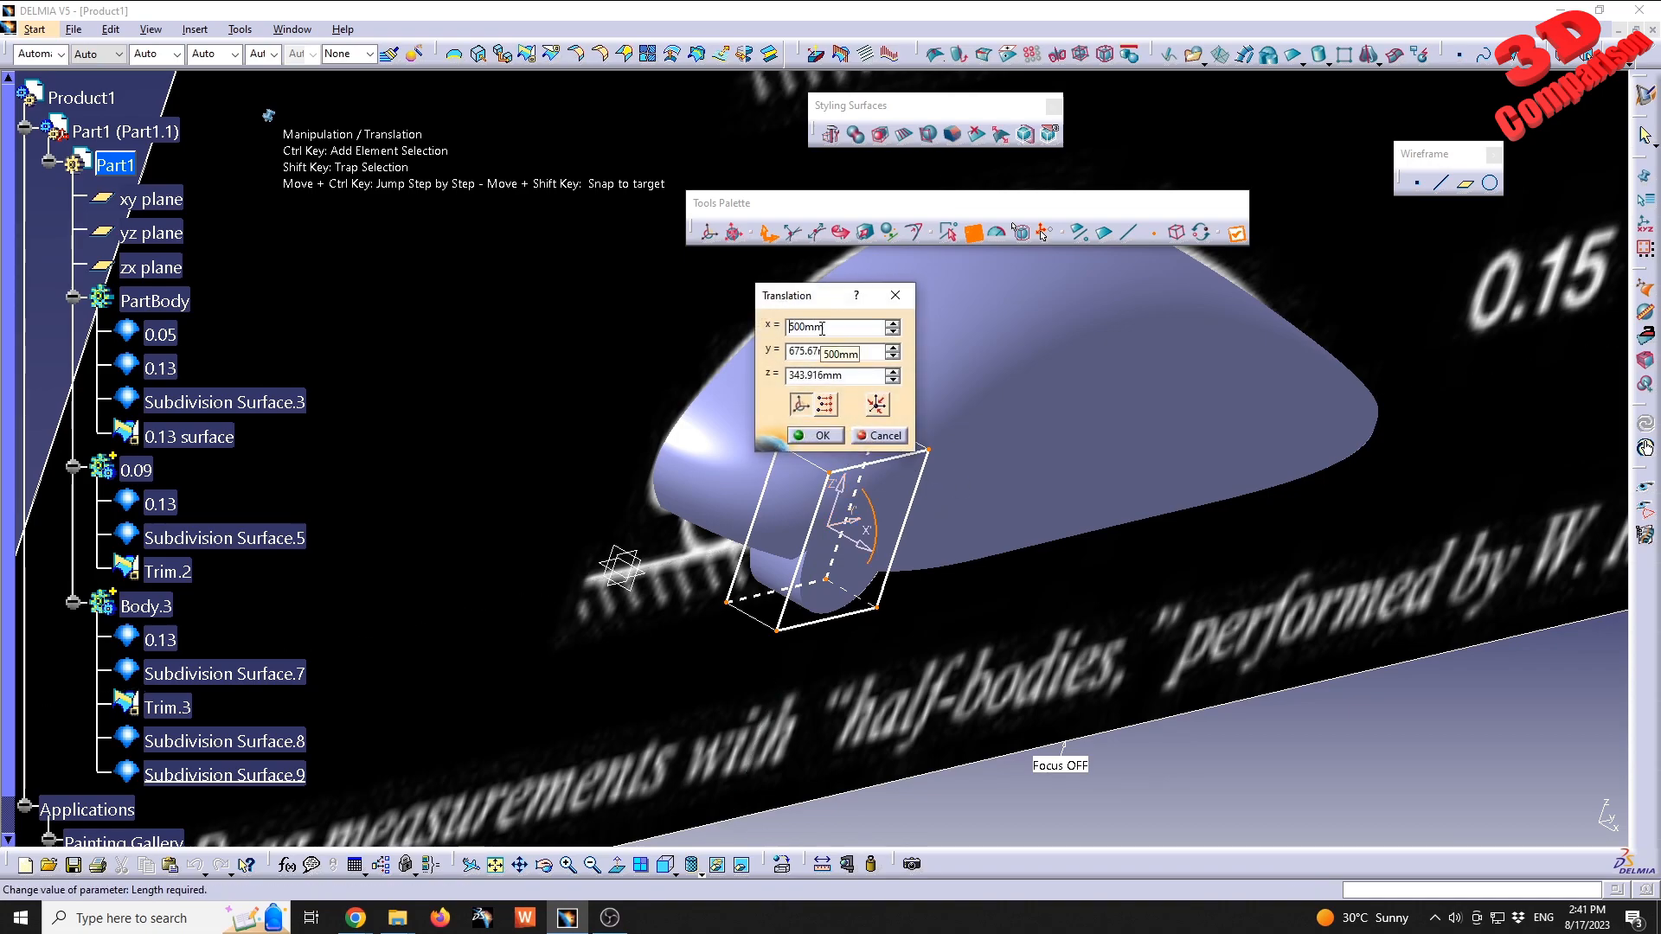
pyautogui.click(819, 435)
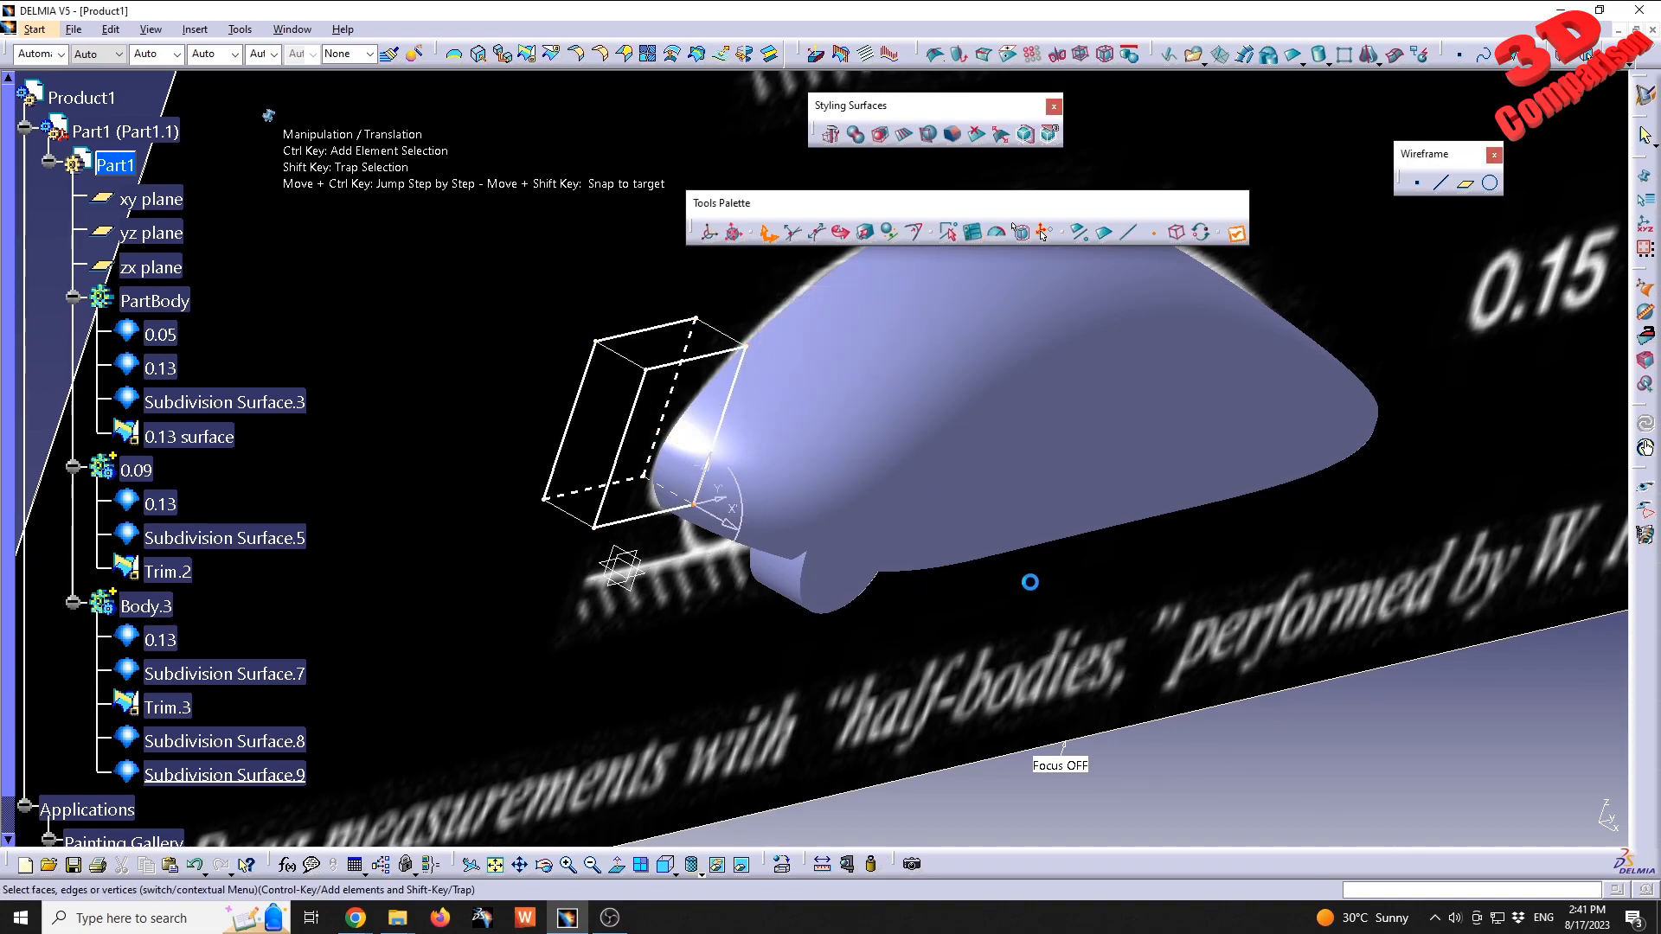
# - Examine how the front wheels sit beneath the flat underside of the 0.15 body
pyautogui.moveTo(1030, 579); pyautogui.dragTo(687, 419, button='middle')
pyautogui.moveTo(571, 565); pyautogui.dragTo(893, 359, button='middle')
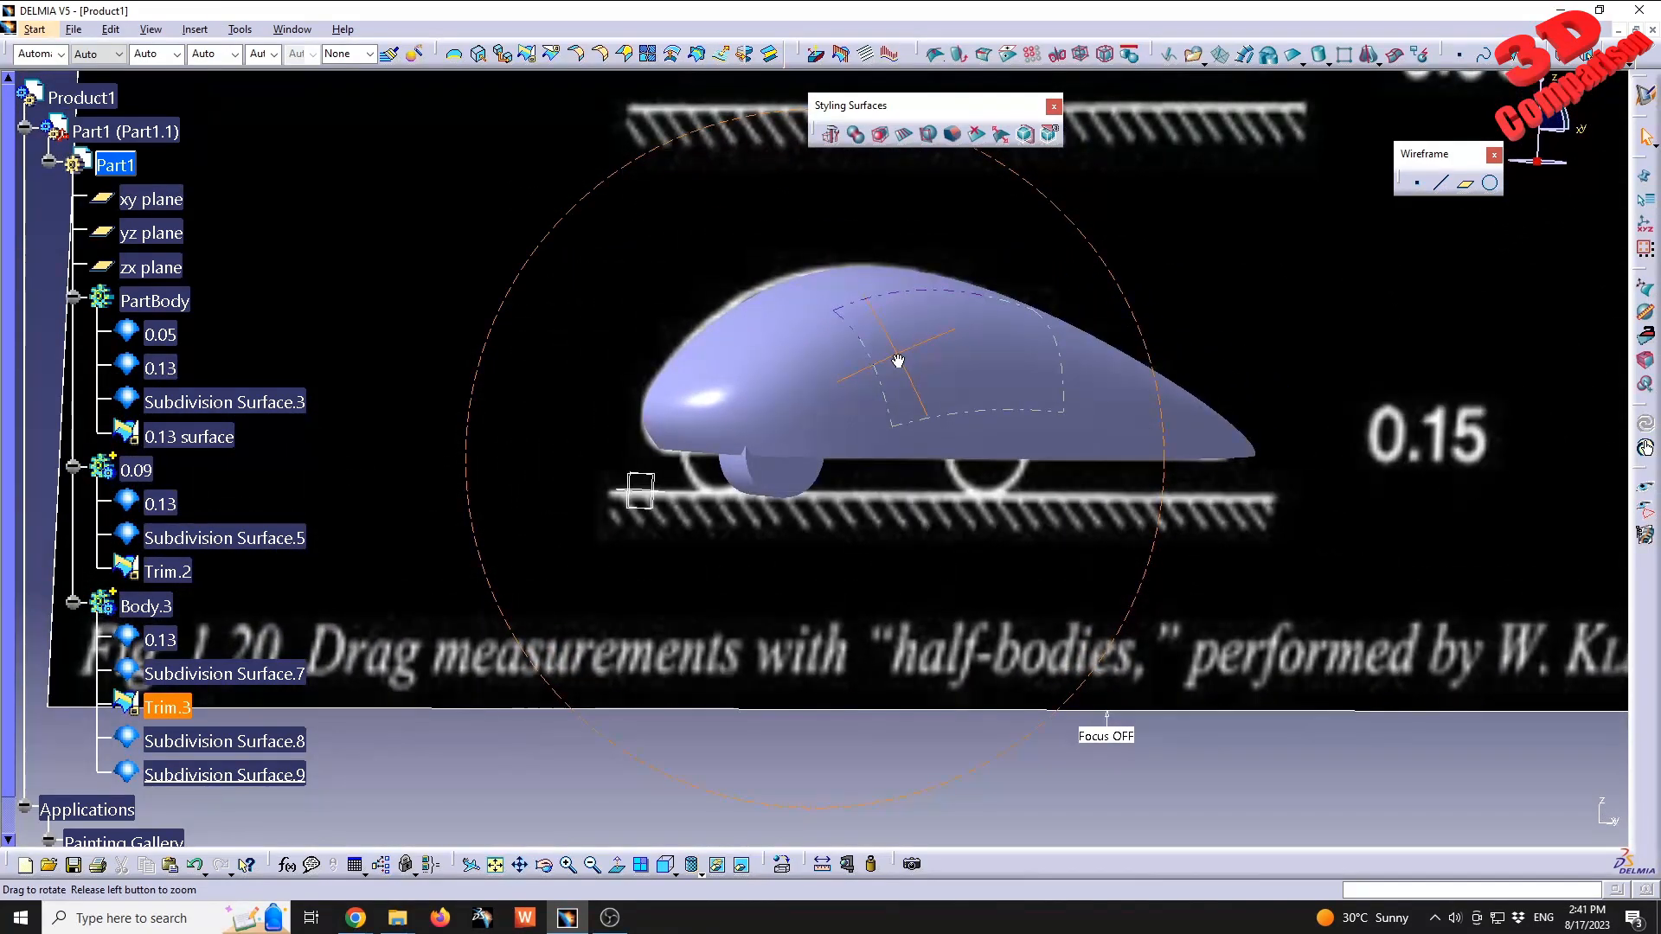
pyautogui.click(285, 743)
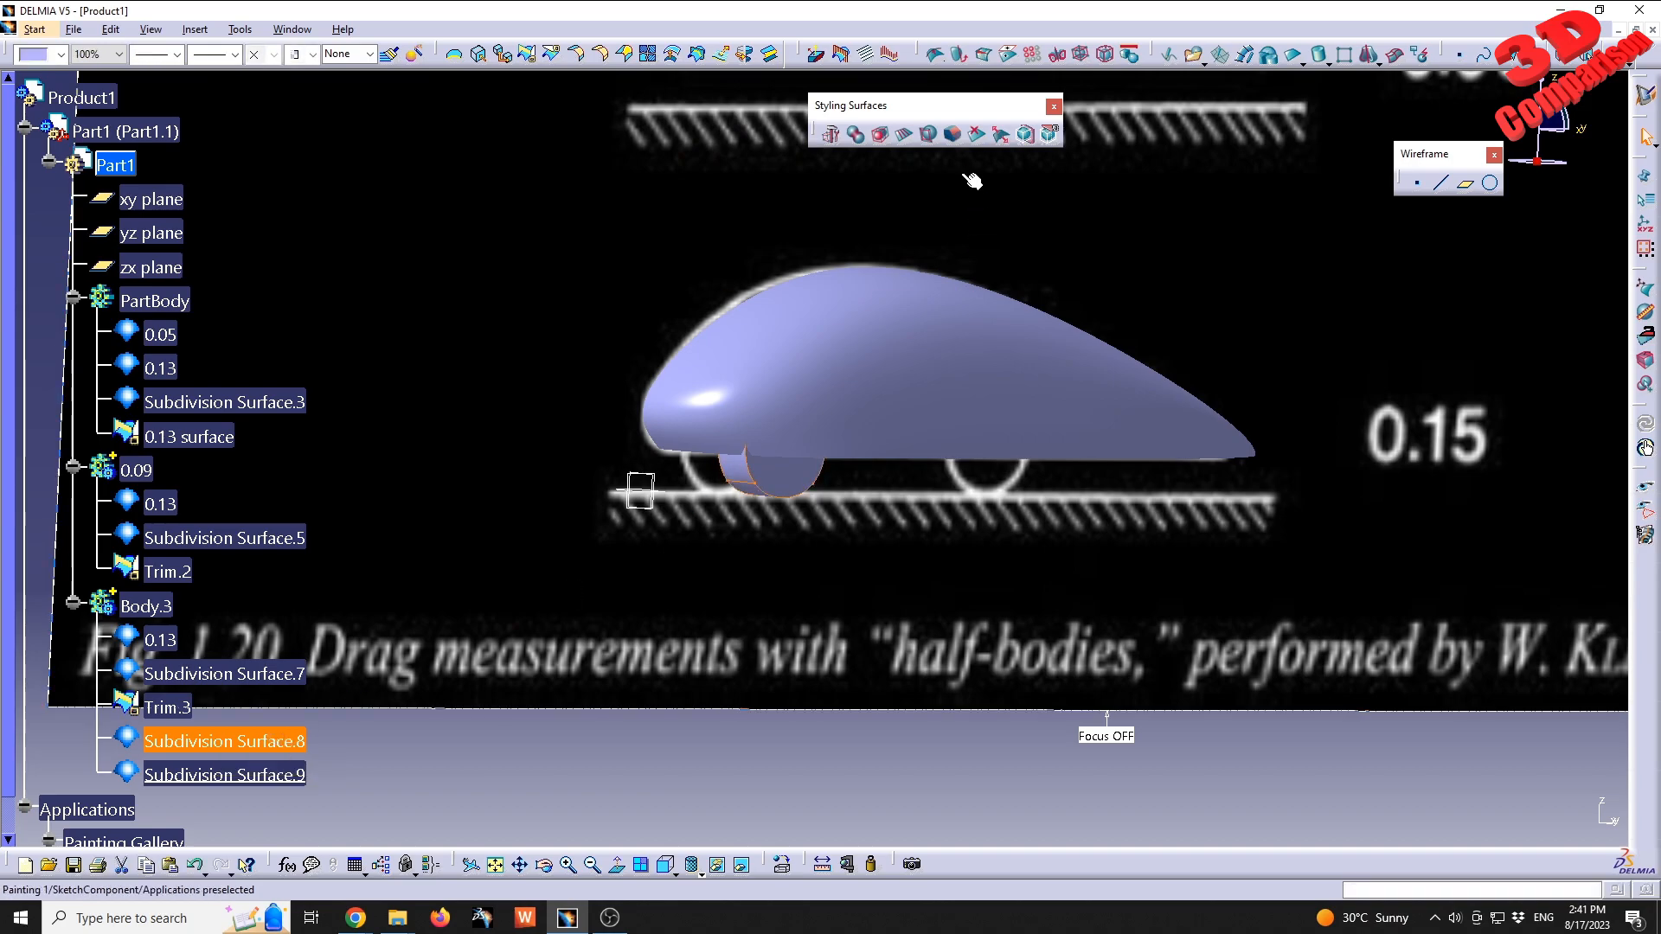
pyautogui.keyDown('ctrl'); pyautogui.click(167, 707); pyautogui.keyUp('ctrl')
pyautogui.moveTo(917, 363); pyautogui.dragTo(805, 415, button='middle')
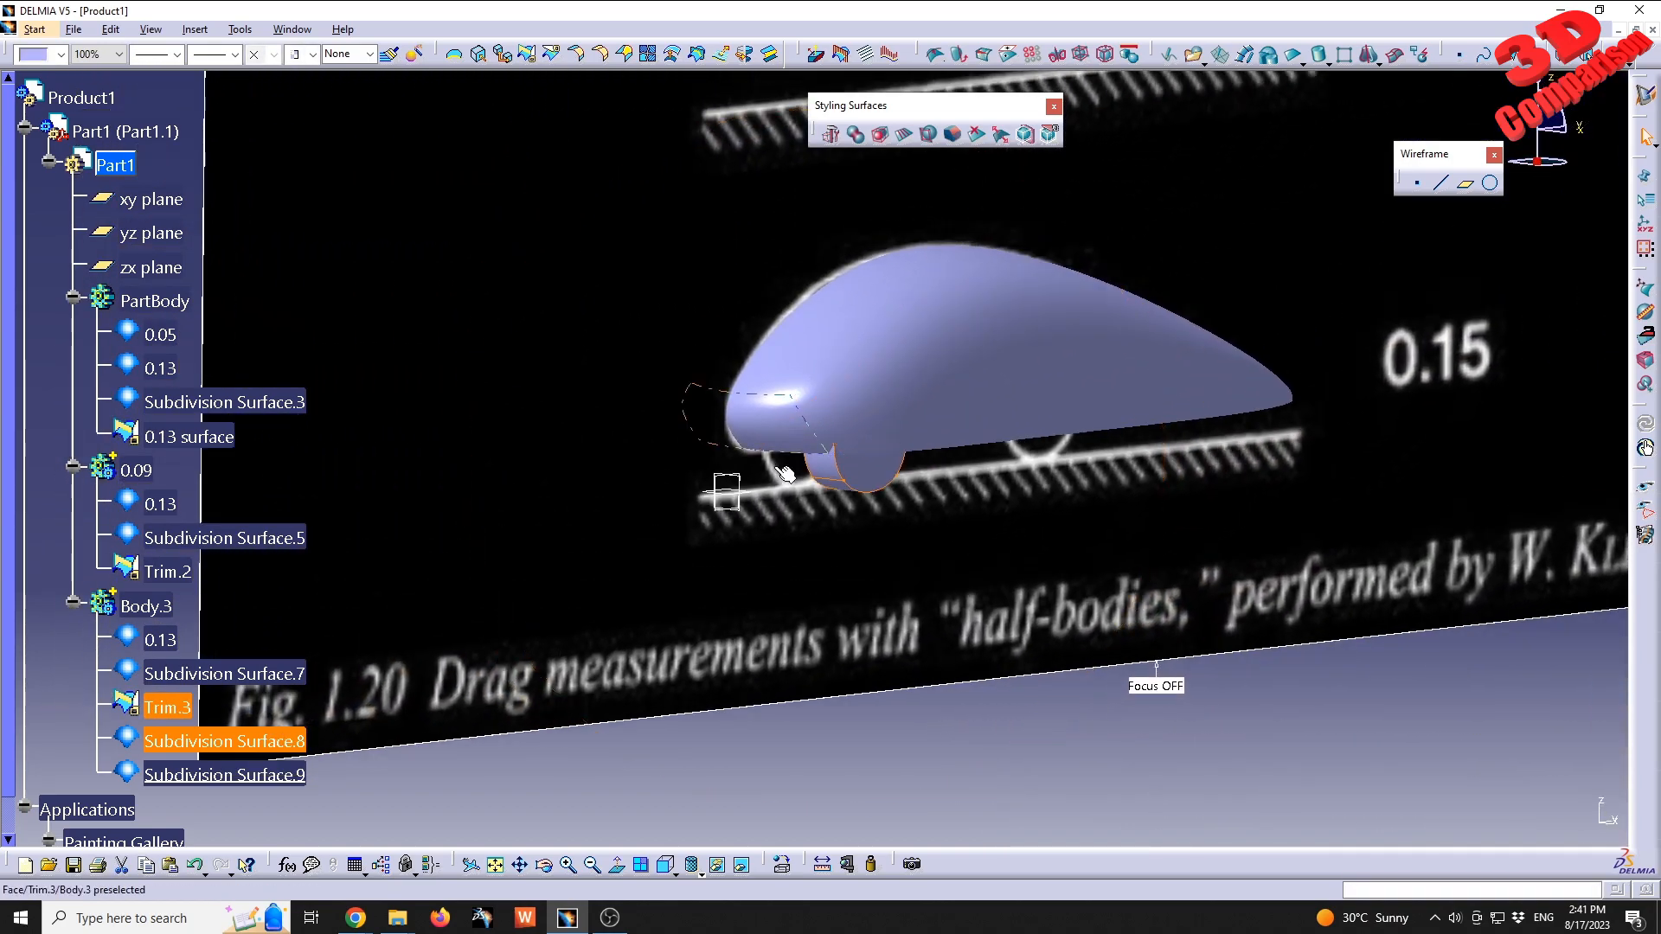
pyautogui.click(249, 742)
pyautogui.click(254, 747)
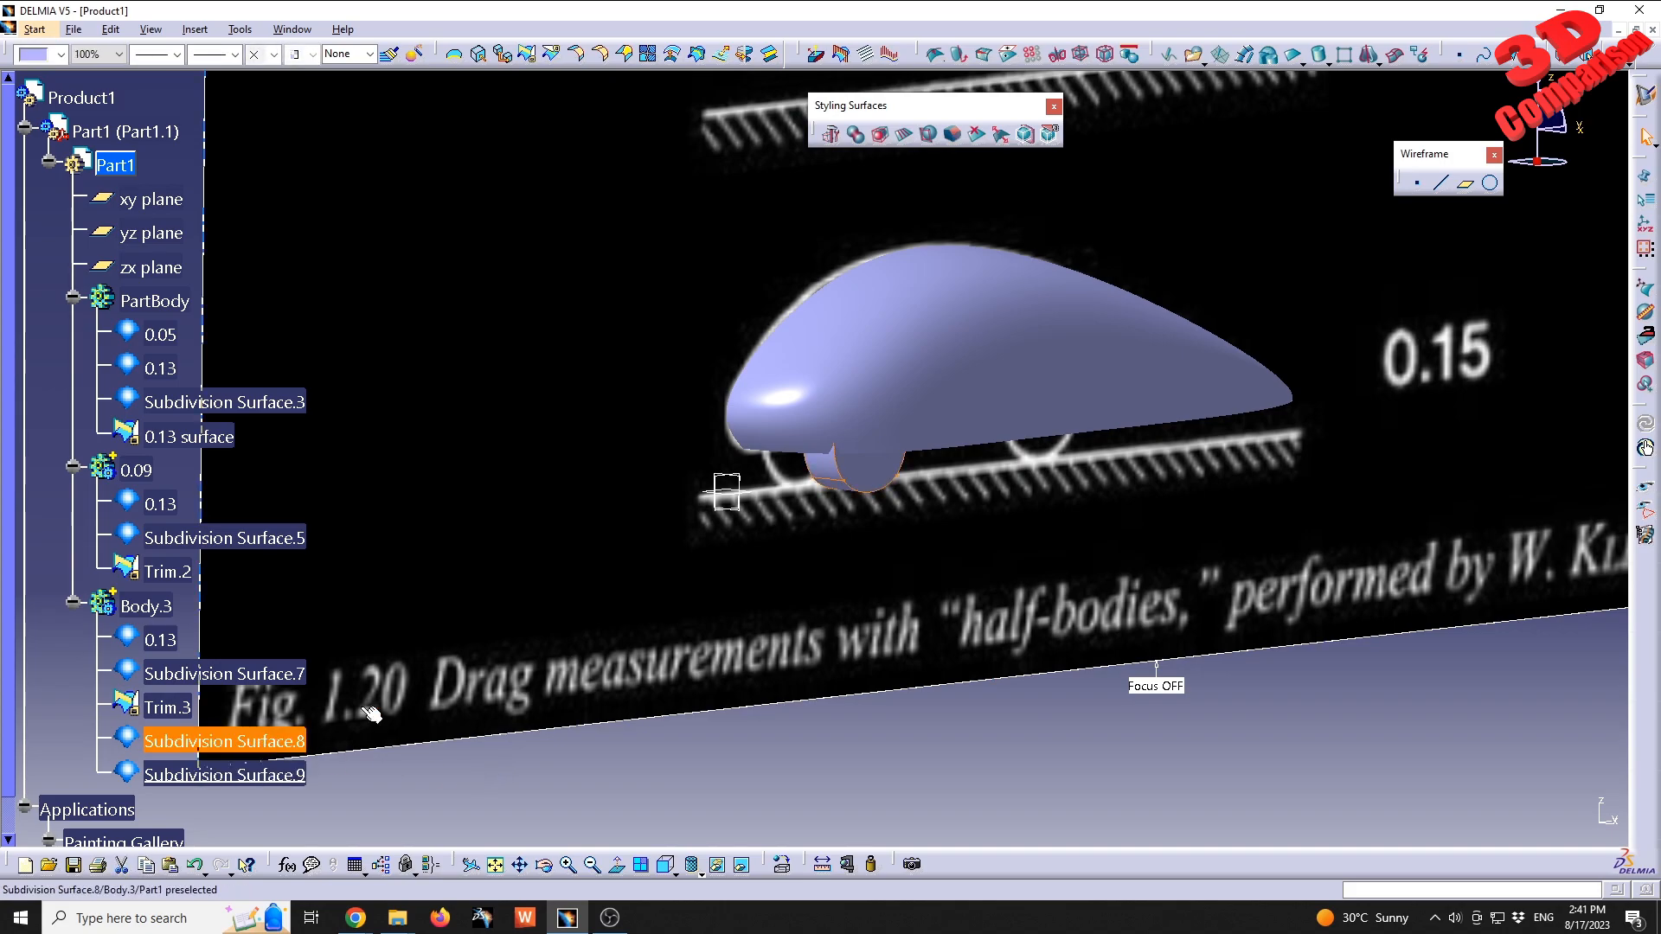
pyautogui.moveTo(900, 363); pyautogui.dragTo(844, 449, button='middle')
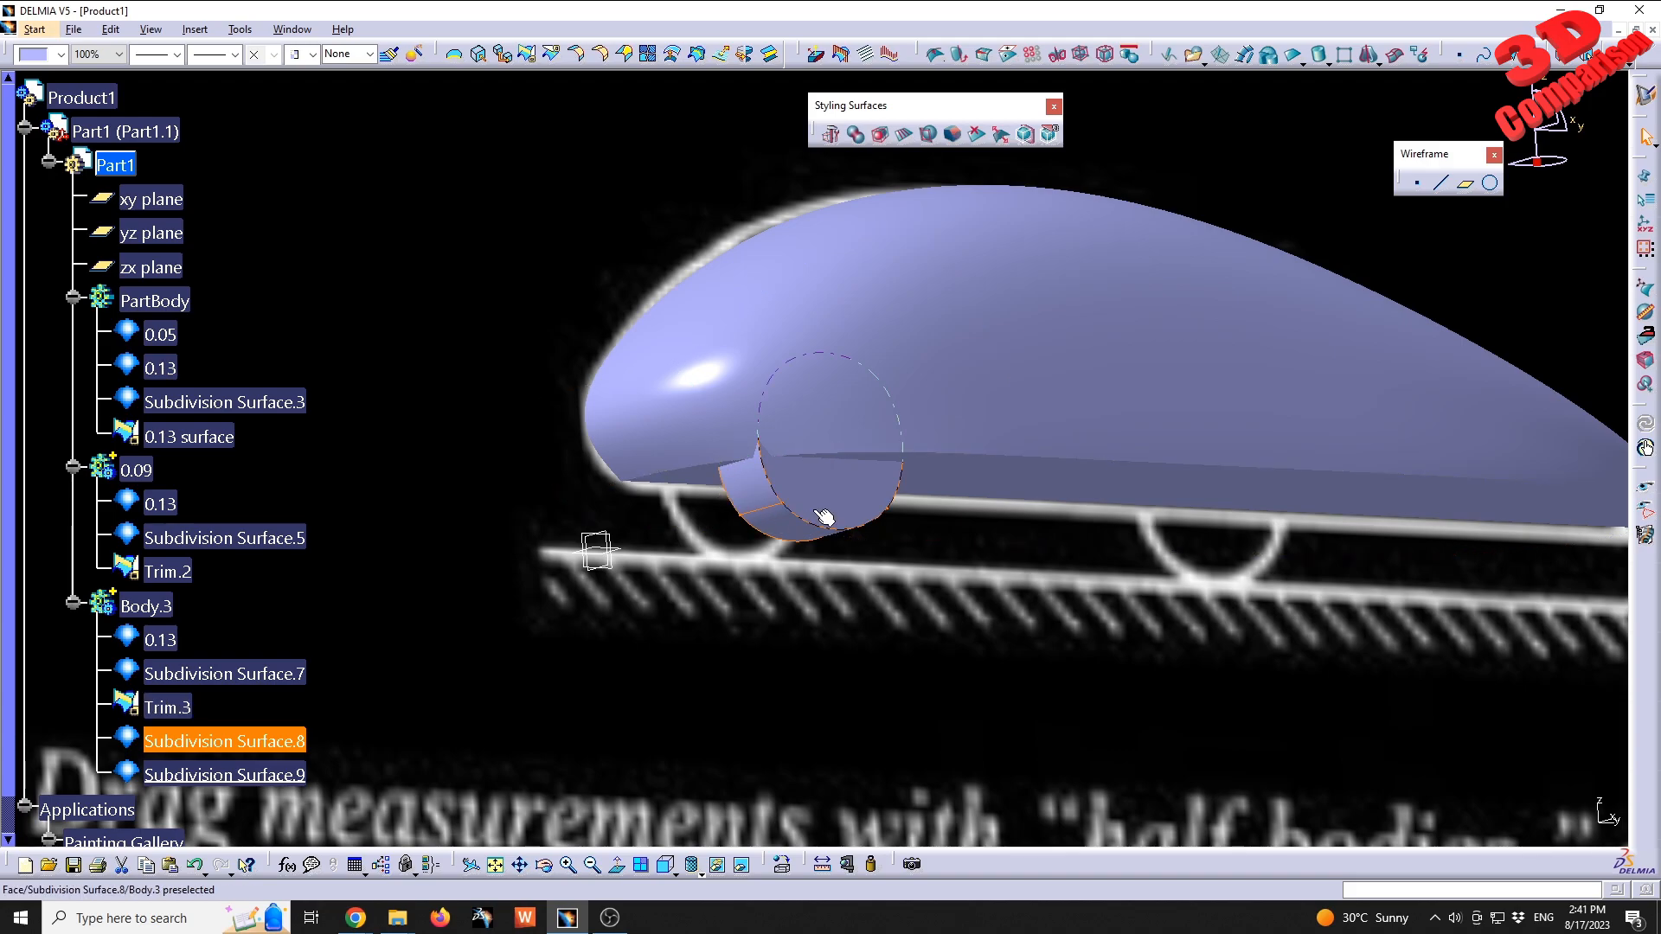
# - Set the width of the original front wheel, Subdivision Surface.8, to 200 mm along X with Affinity
pyautogui.doubleClick(289, 741)
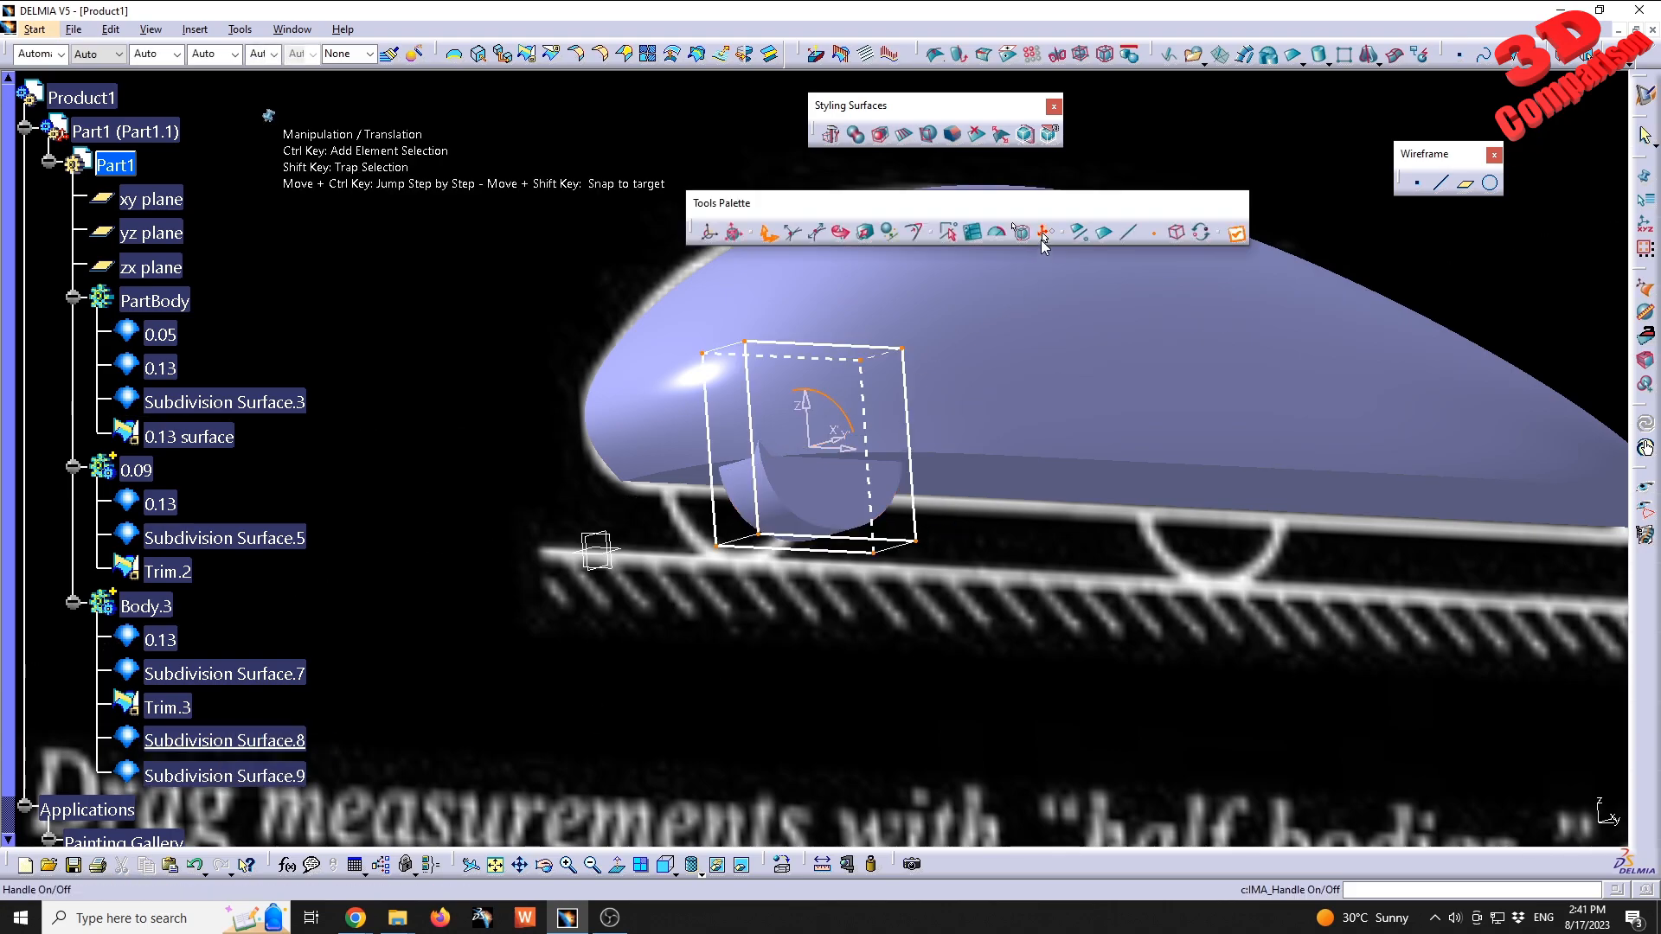
pyautogui.click(973, 232)
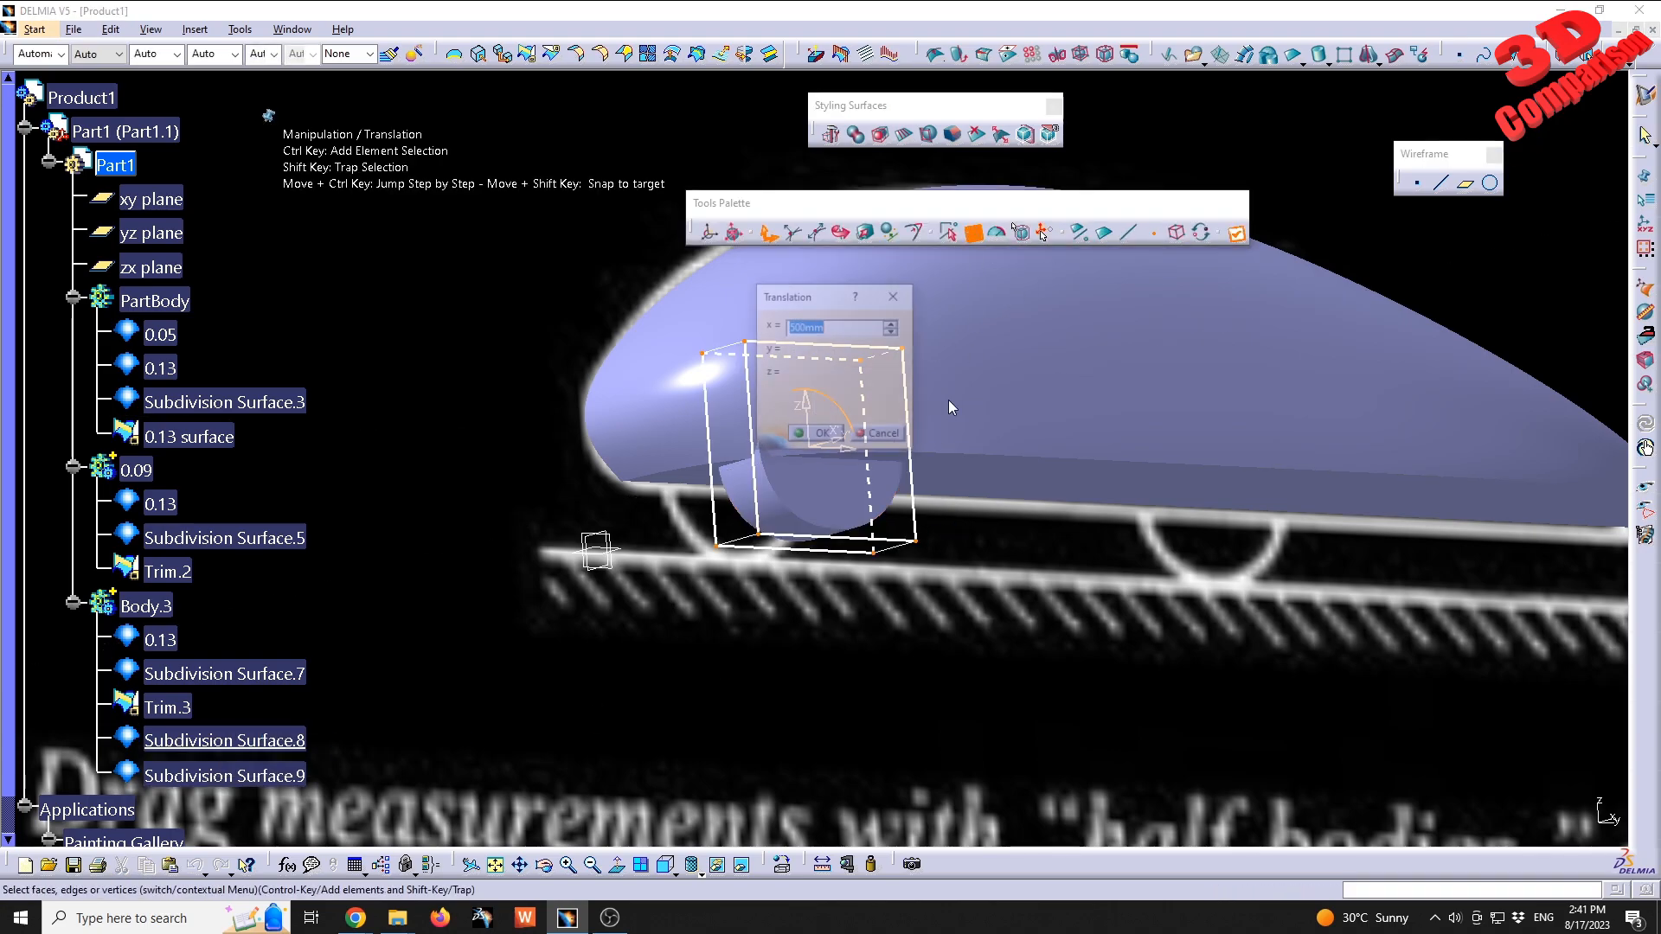
pyautogui.click(881, 436)
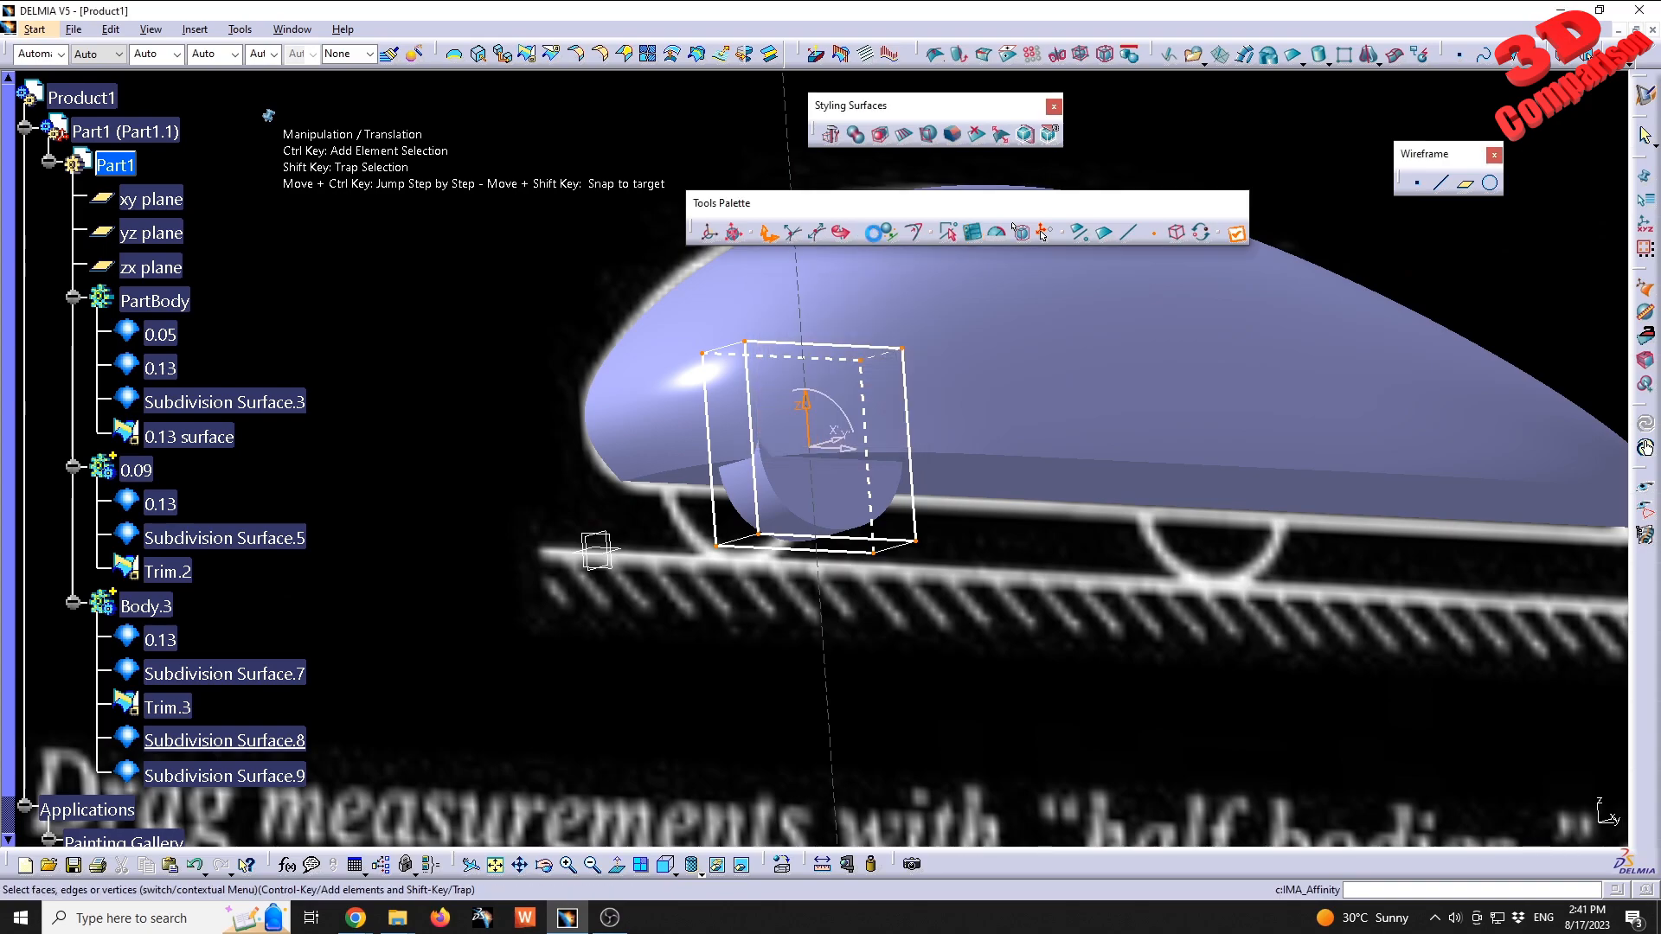
pyautogui.click(866, 232)
pyautogui.click(953, 233)
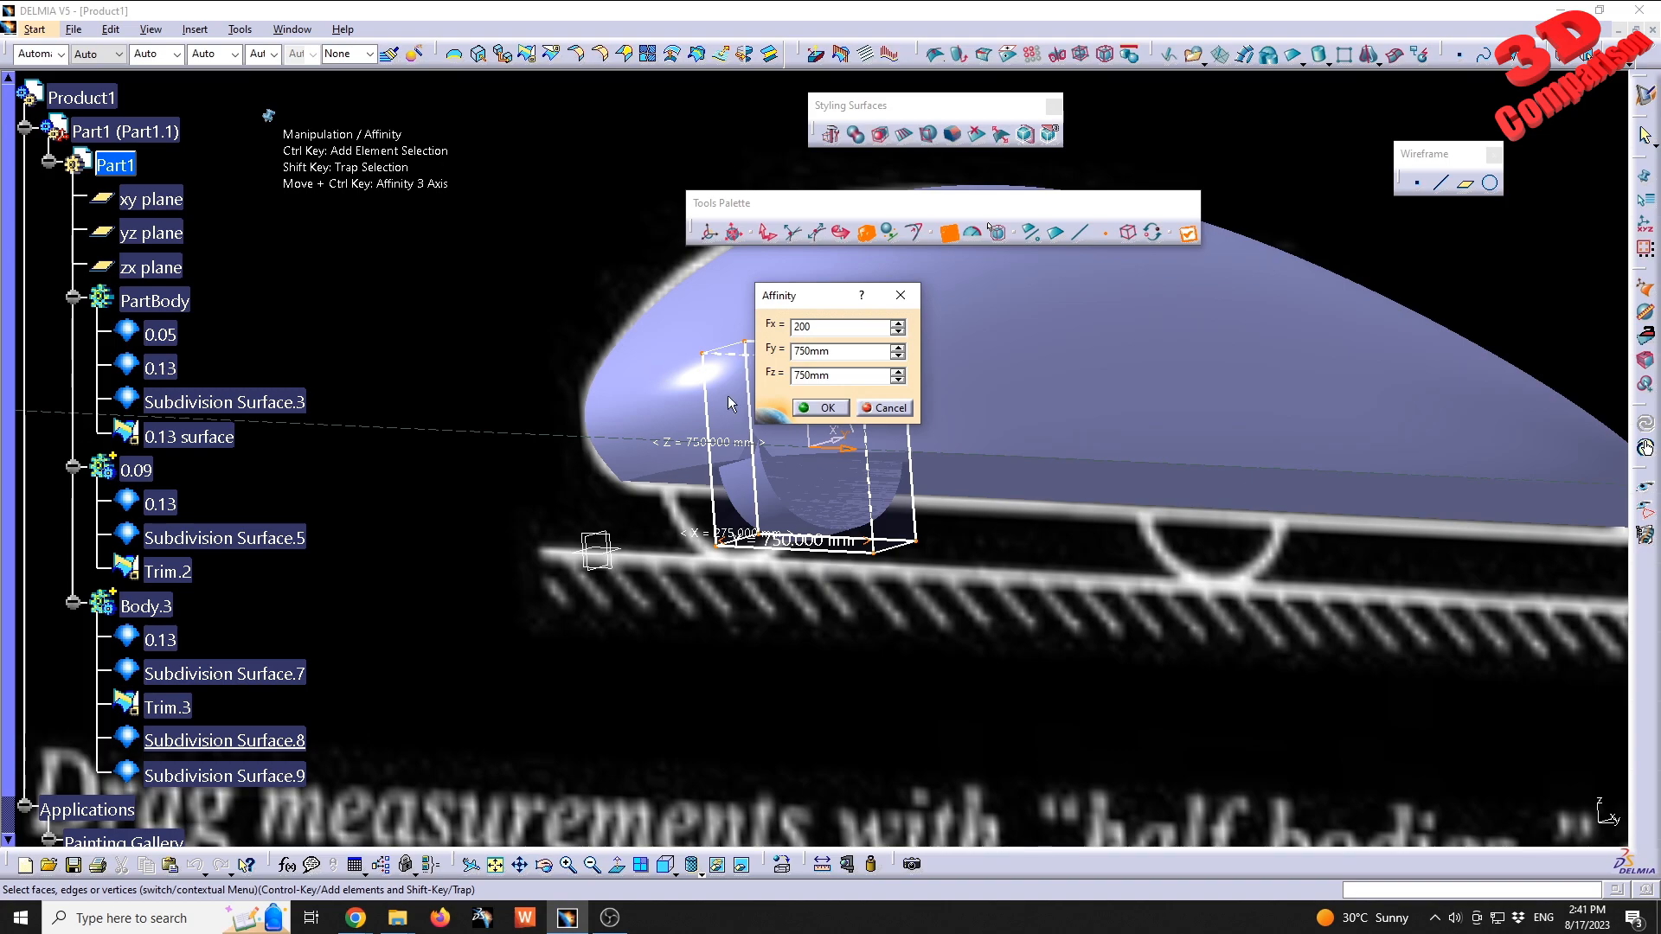
pyautogui.click(818, 407)
pyautogui.press('Escape')
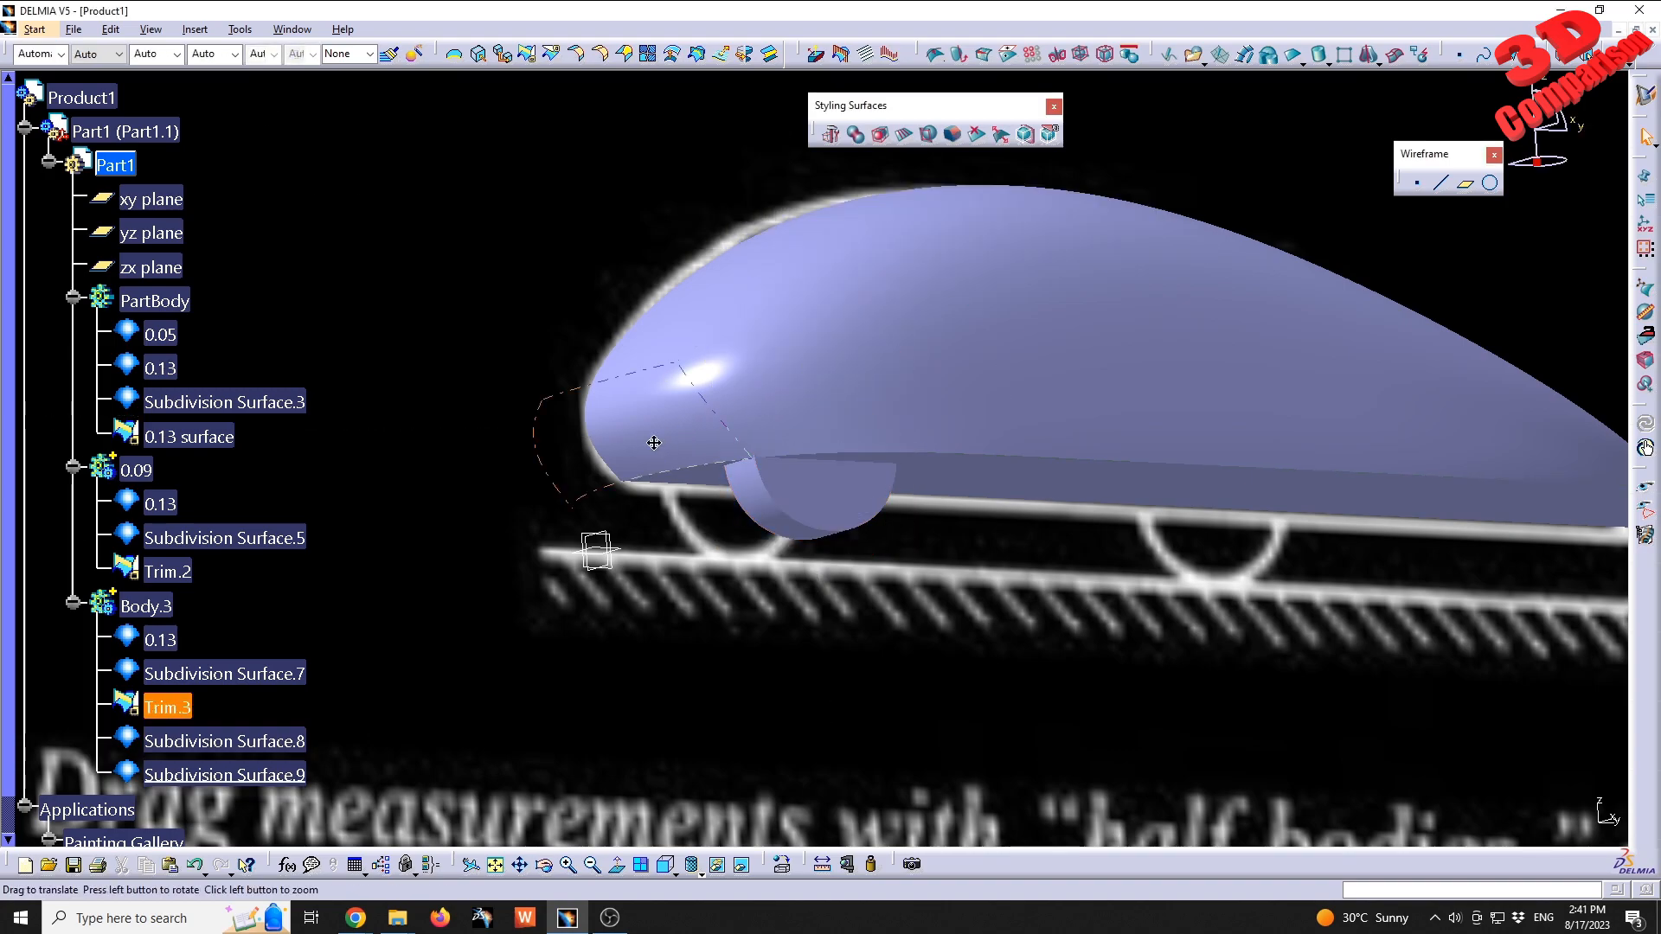
# - Set the width of the copied front wheel, Subdivision Surface.9, to 200 mm along X with Affinity
pyautogui.moveTo(652, 441); pyautogui.dragTo(774, 357, button='middle')
pyautogui.moveTo(790, 413); pyautogui.dragTo(968, 384, button='middle')
pyautogui.doubleClick(918, 422)
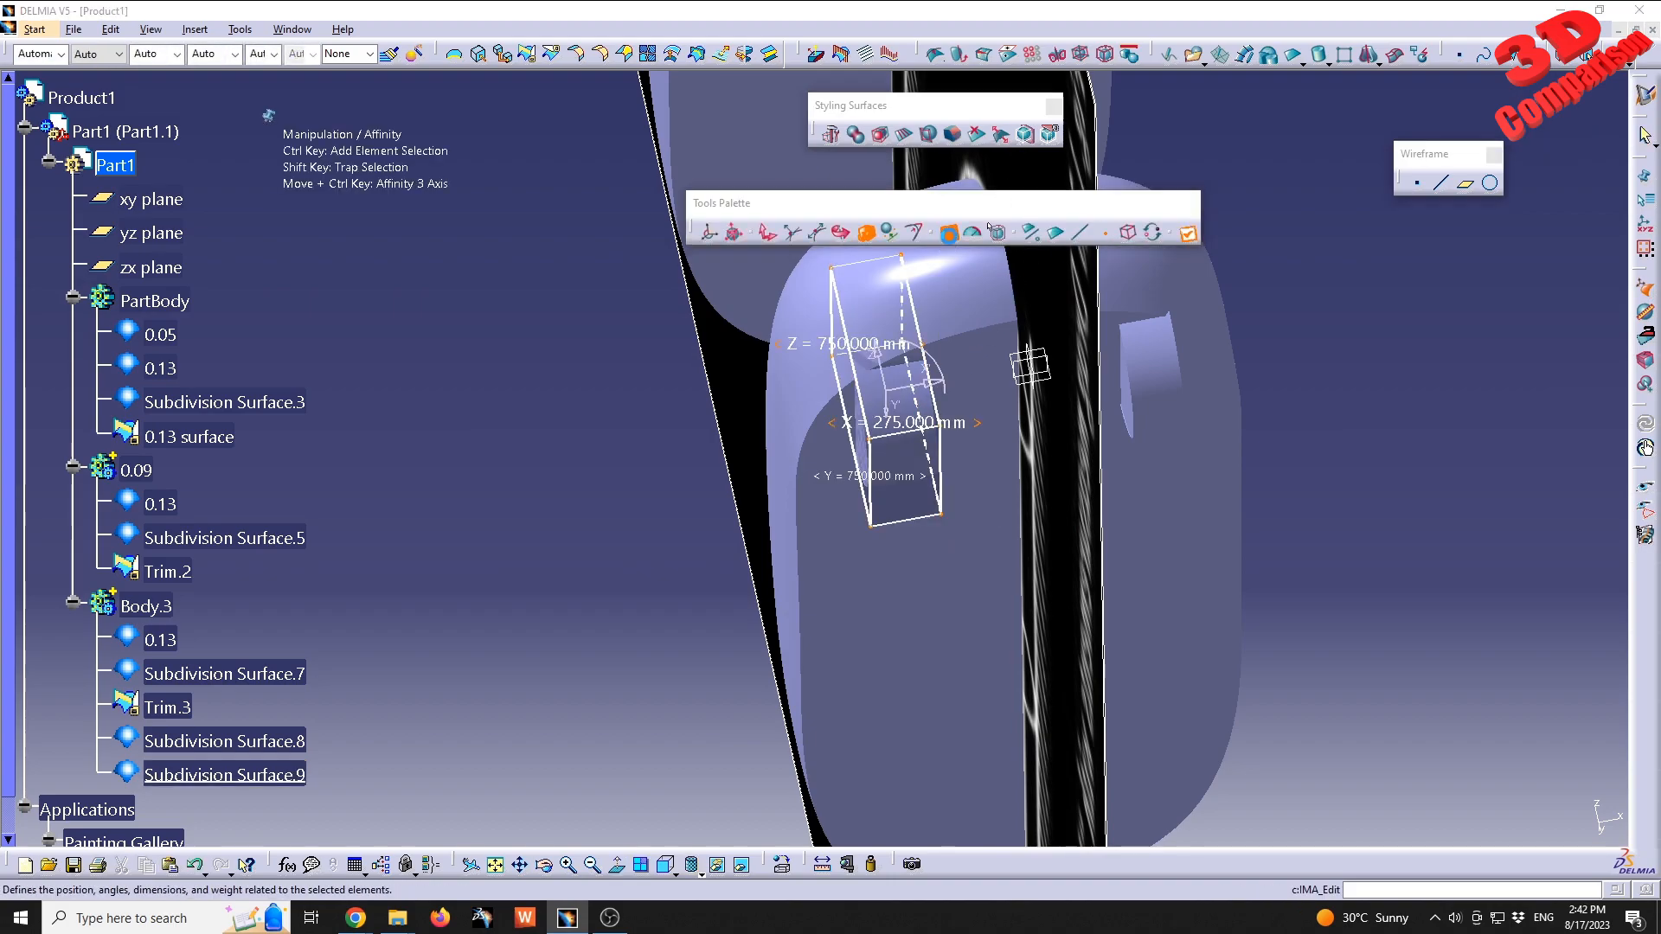
pyautogui.doubleClick(844, 275)
pyautogui.write('200')
pyautogui.press('Tab')
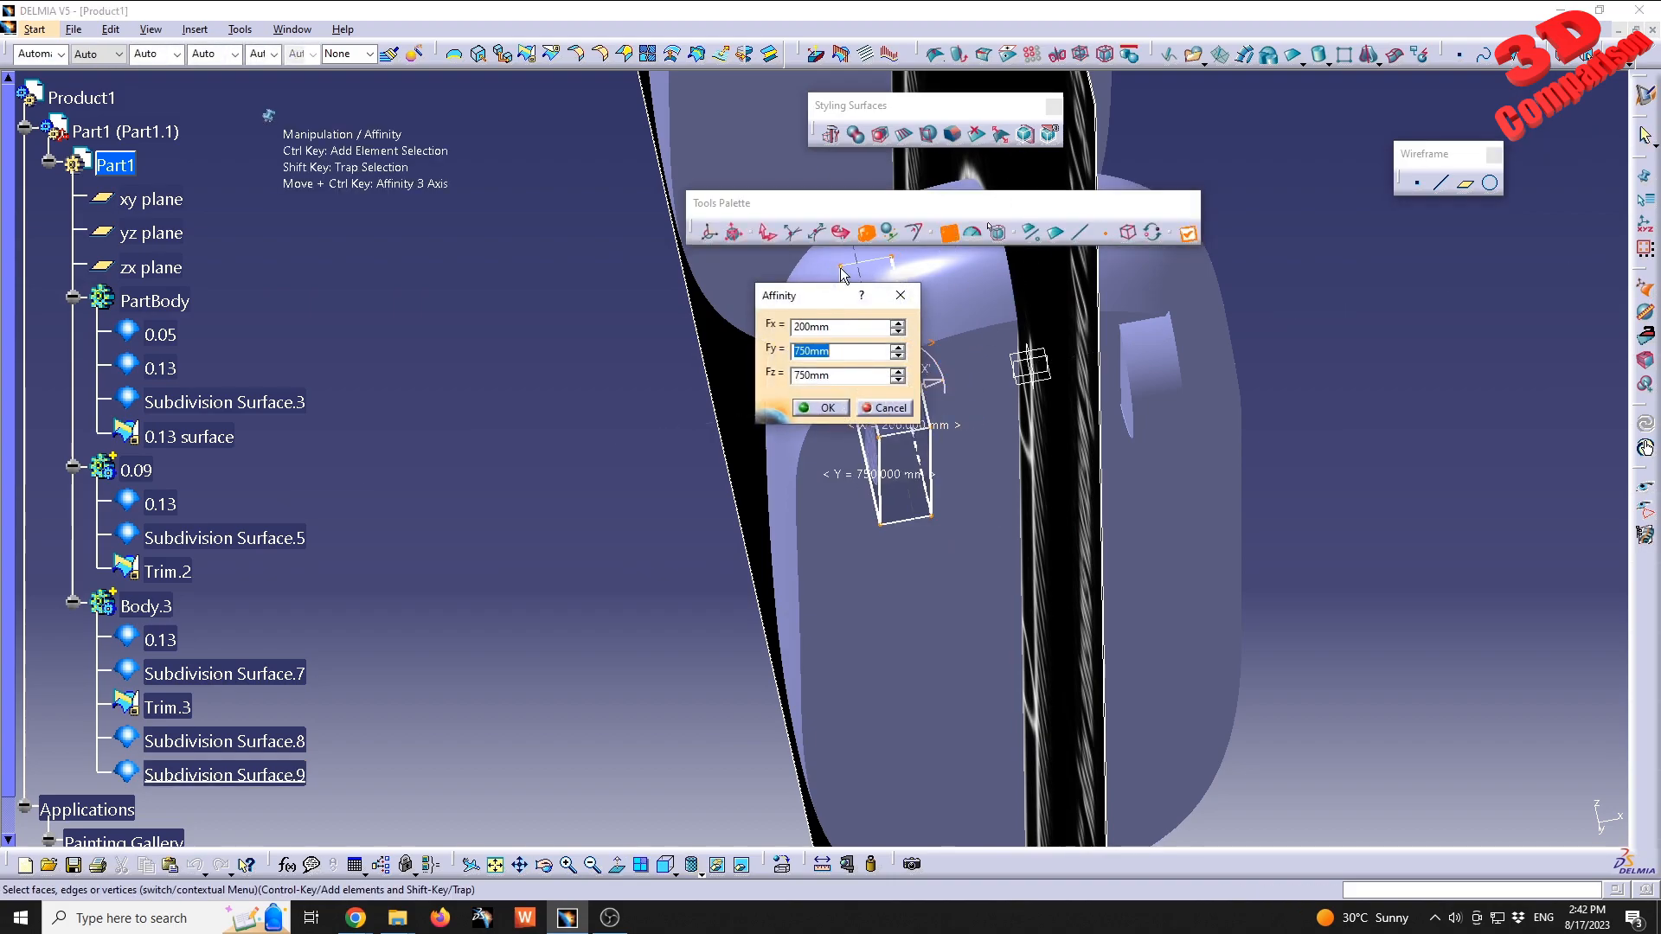
pyautogui.click(822, 408)
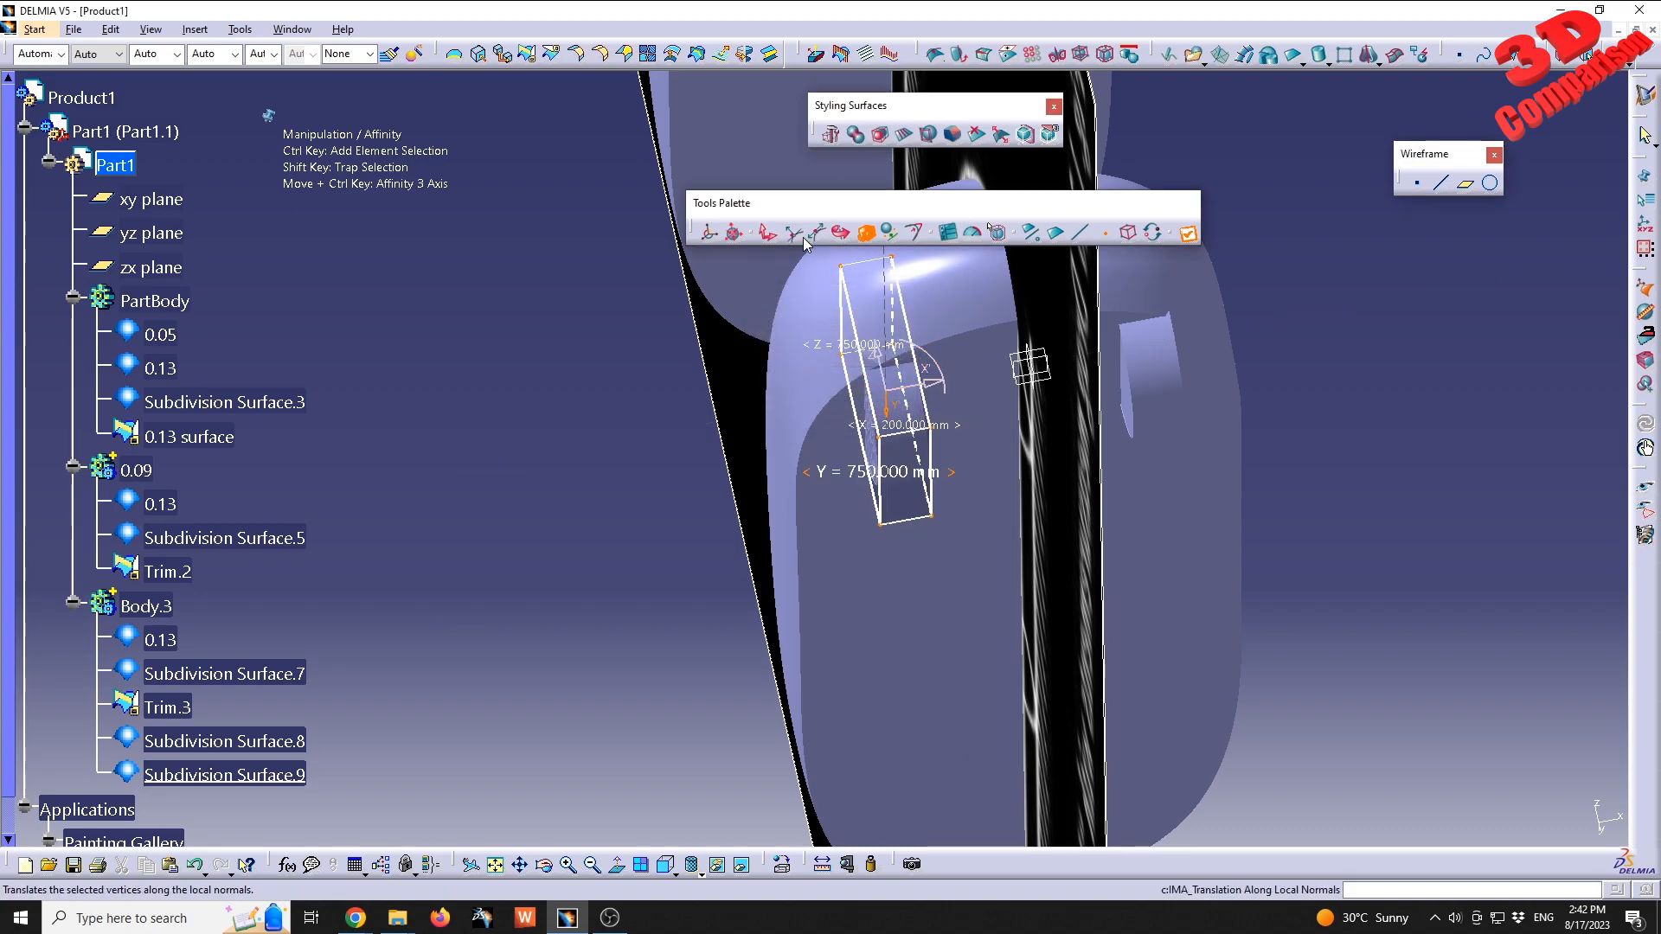
# - Translate the copied front wheel, Subdivision Surface.9, along X to -450 mm
pyautogui.click(765, 232)
pyautogui.click(971, 234)
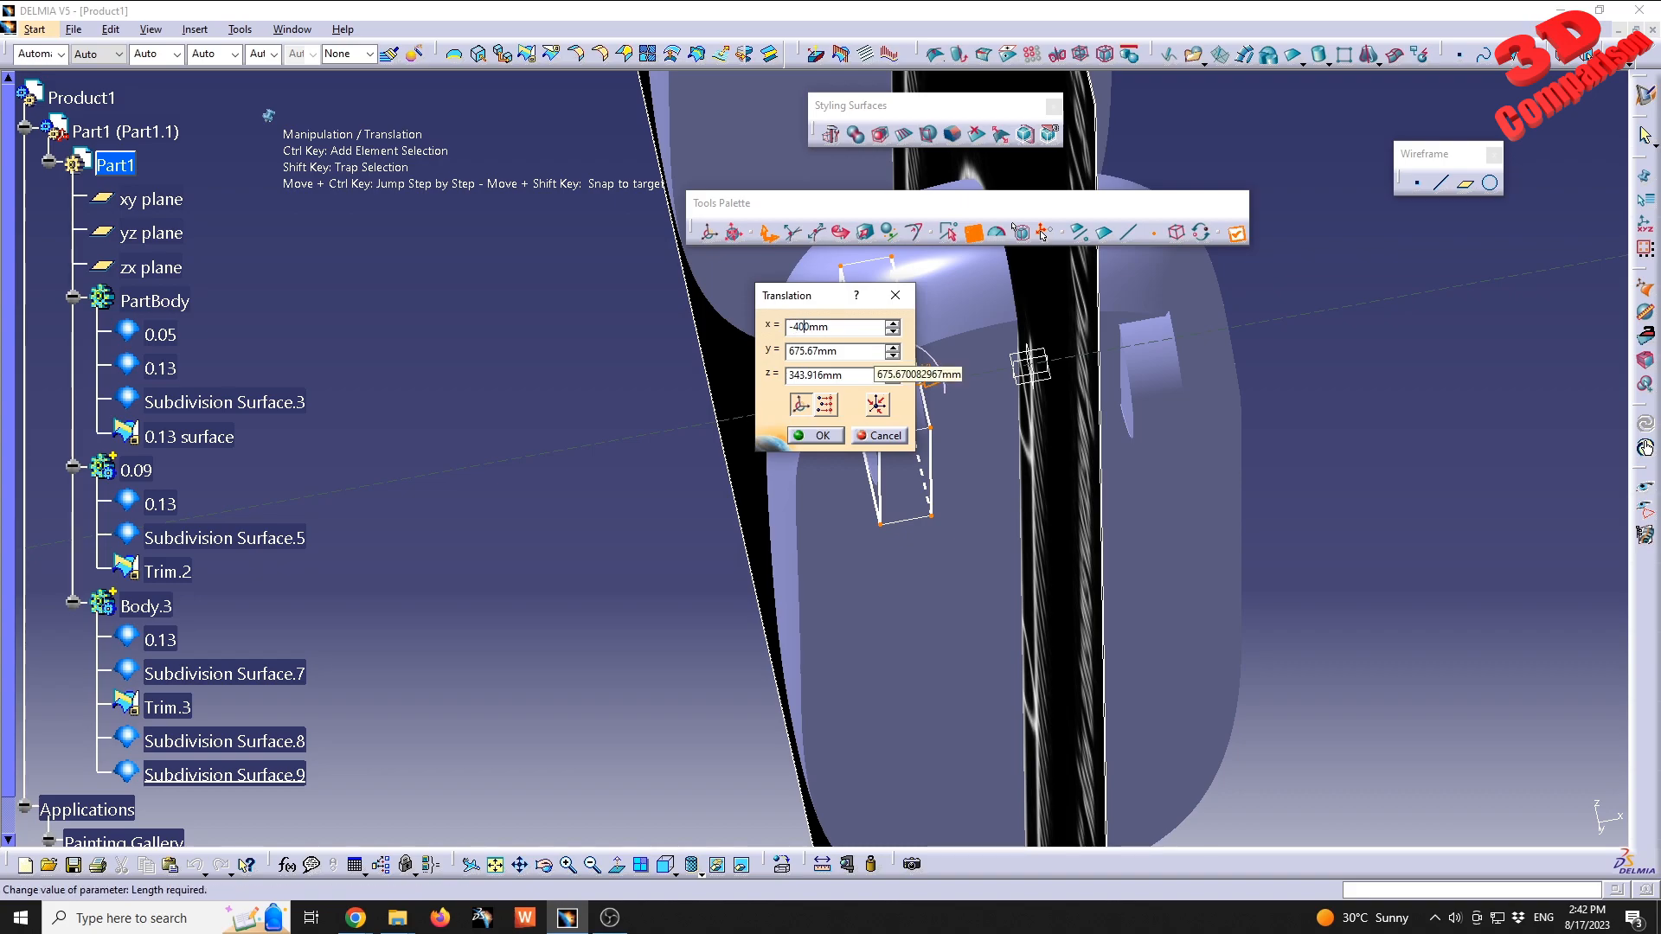
pyautogui.click(821, 437)
pyautogui.moveTo(954, 348)
pyautogui.mouseDown(button='middle')
pyautogui.moveTo(853, 438)
pyautogui.moveTo(882, 424)
pyautogui.moveTo(917, 303)
pyautogui.moveTo(930, 327)
pyautogui.mouseUp(button='middle')
pyautogui.click(972, 231)
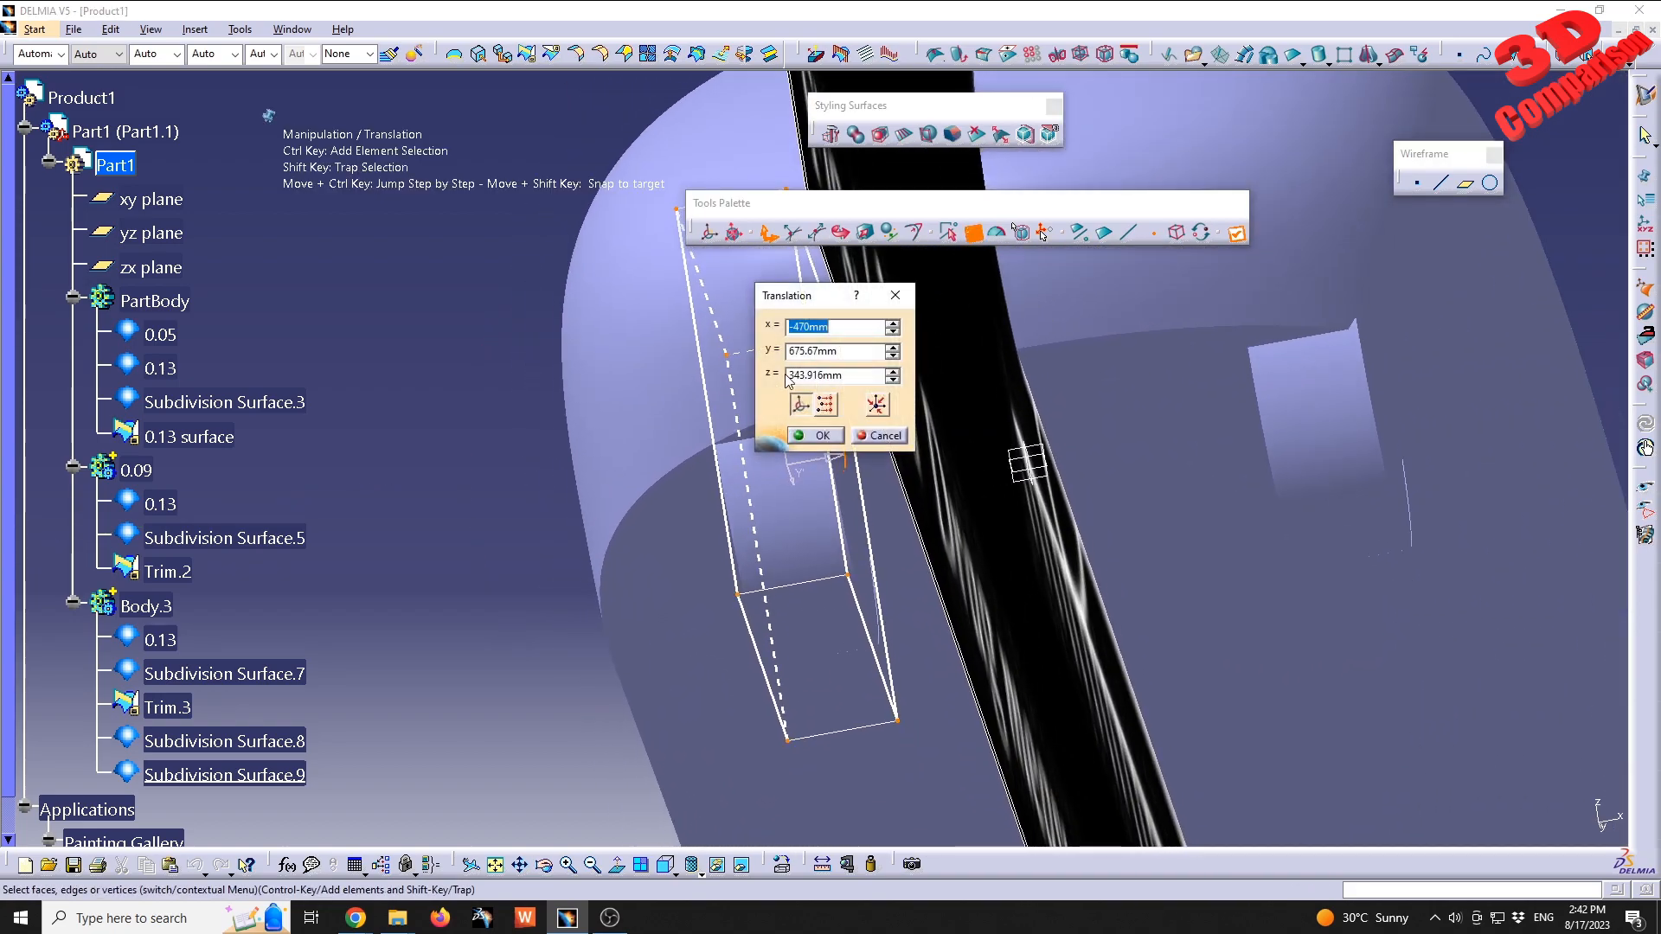
pyautogui.click(811, 328)
pyautogui.write('5')
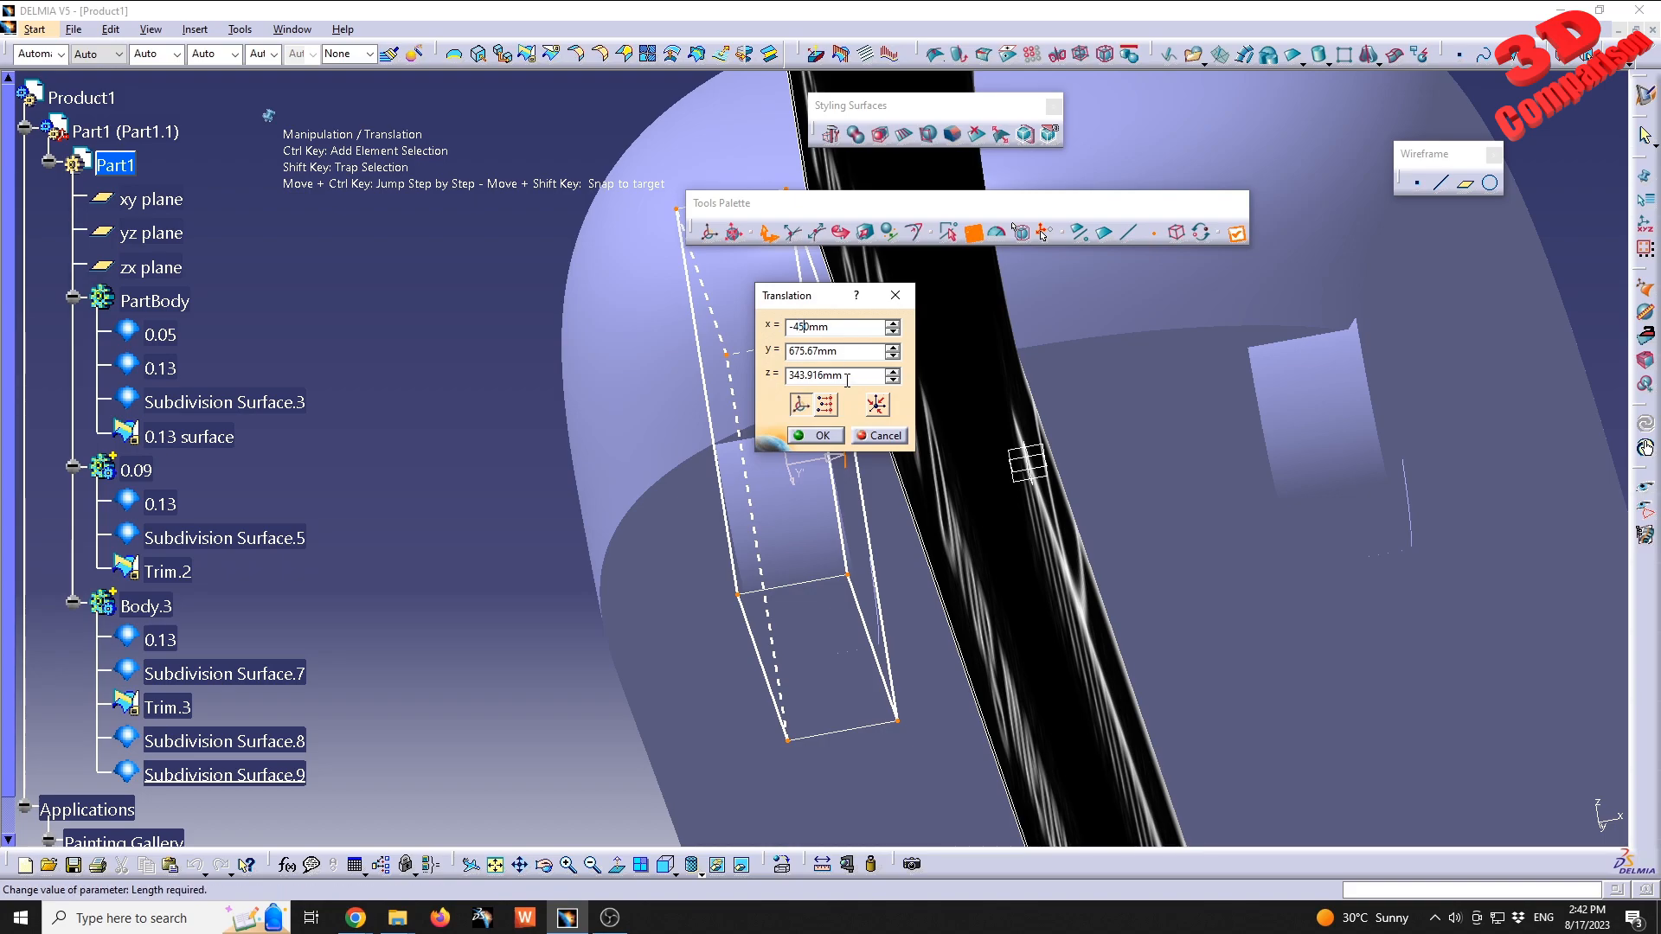
pyautogui.click(822, 436)
pyautogui.click(1020, 415)
# - Translate the original front wheel, Subdivision Surface.8, along X to the positive counterpart of the copied wheel's position
pyautogui.moveTo(1081, 337); pyautogui.dragTo(826, 528, button='middle')
pyautogui.doubleClick(830, 531)
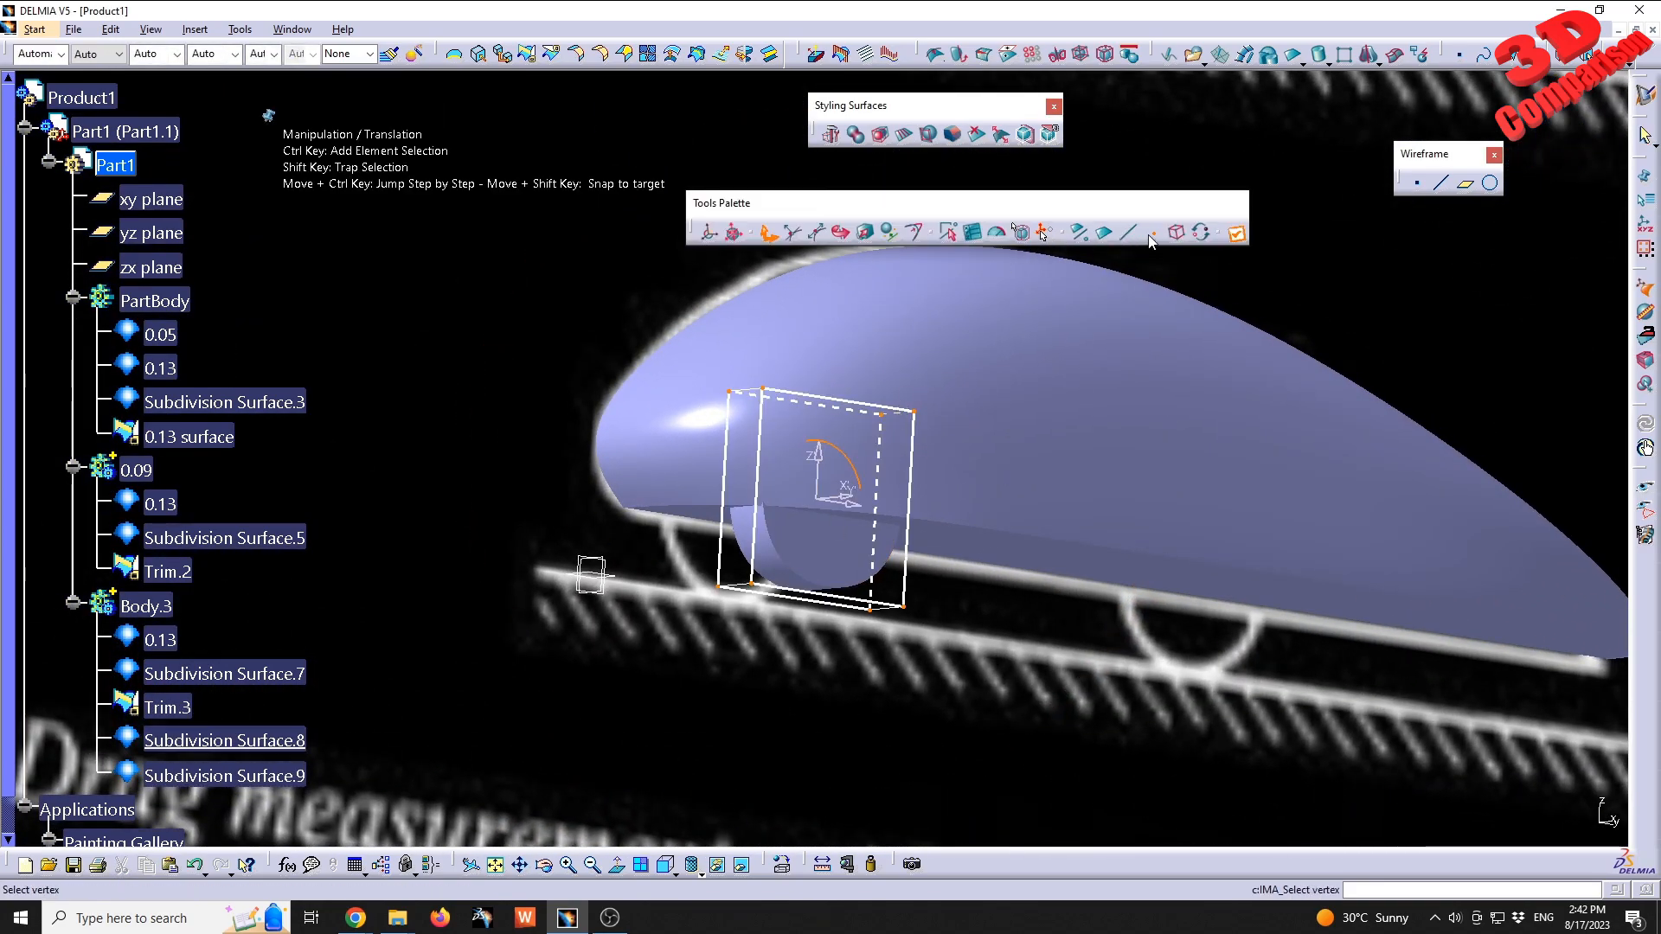
pyautogui.click(974, 233)
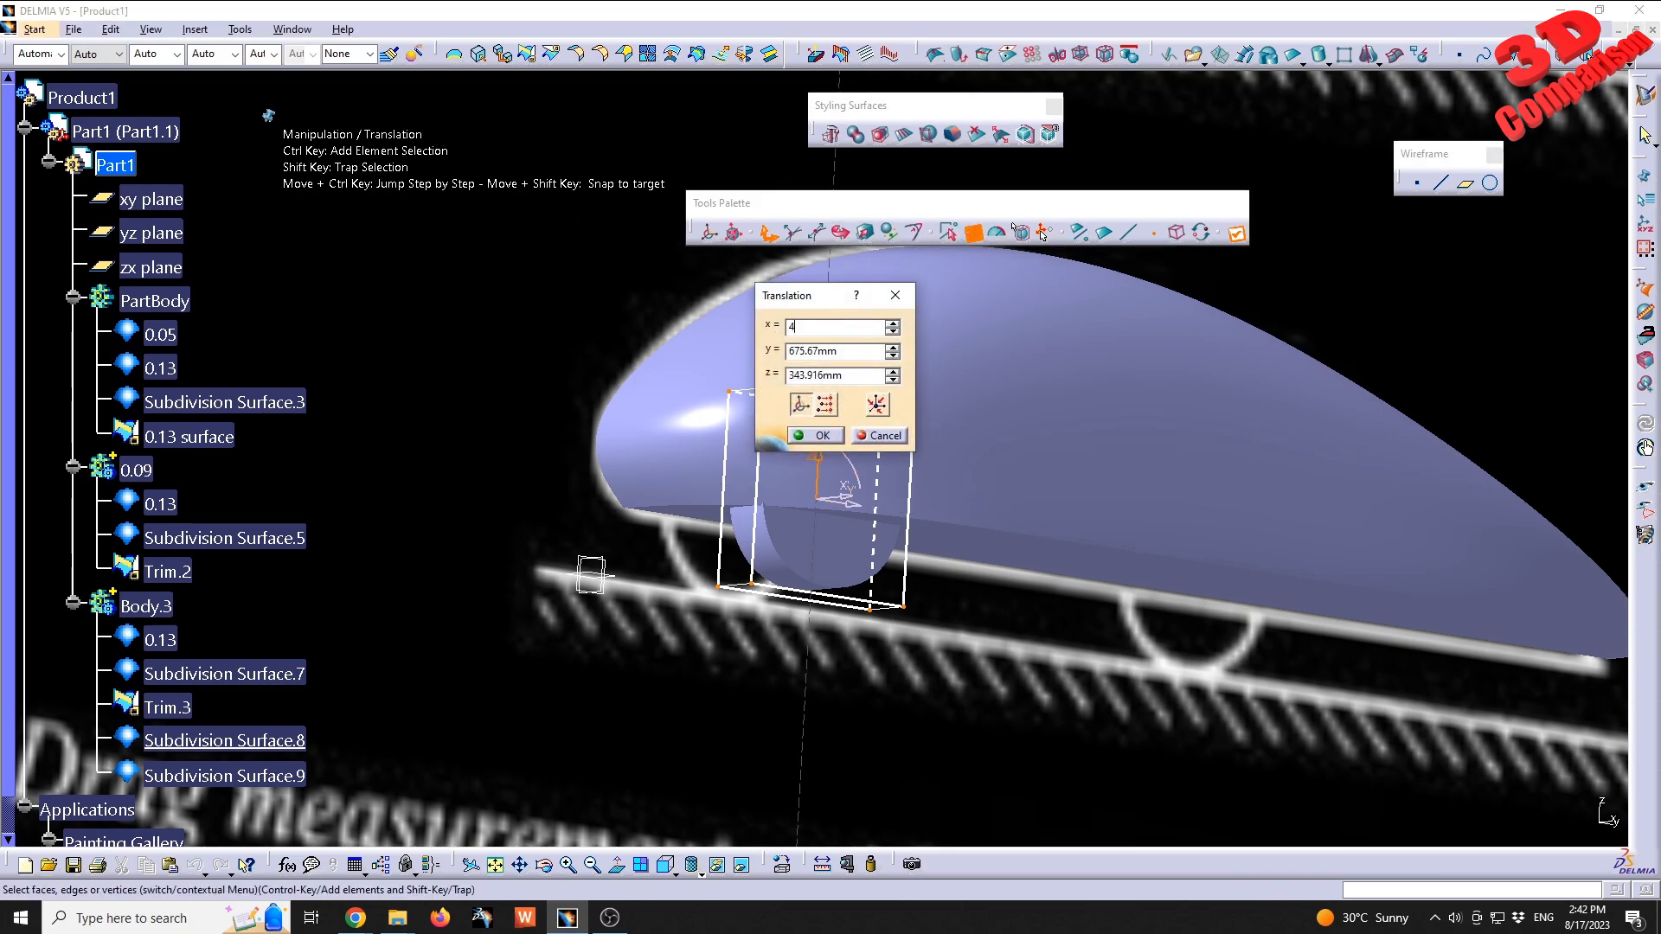
pyautogui.click(818, 438)
pyautogui.click(956, 423)
# - Duplicate both front wheels, Subdivision Surface.8 and Subdivision Surface.9, within Body.3
pyautogui.moveTo(957, 423); pyautogui.dragTo(726, 430, button='middle')
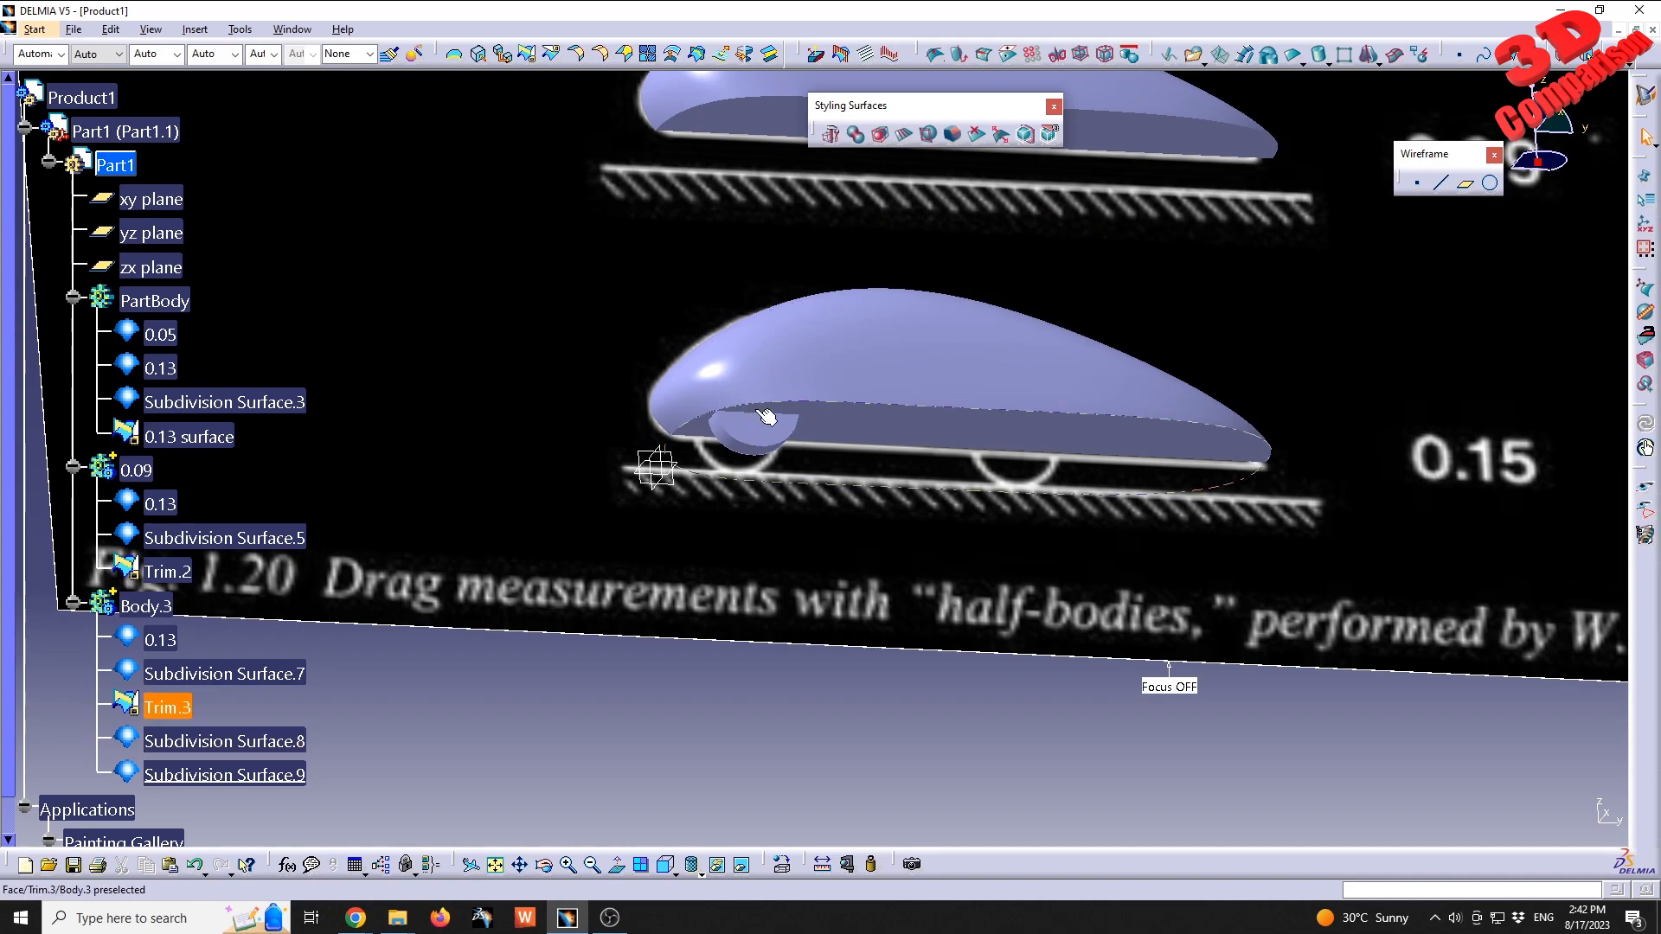
pyautogui.moveTo(715, 372); pyautogui.dragTo(605, 622, button='middle')
pyautogui.click(225, 741)
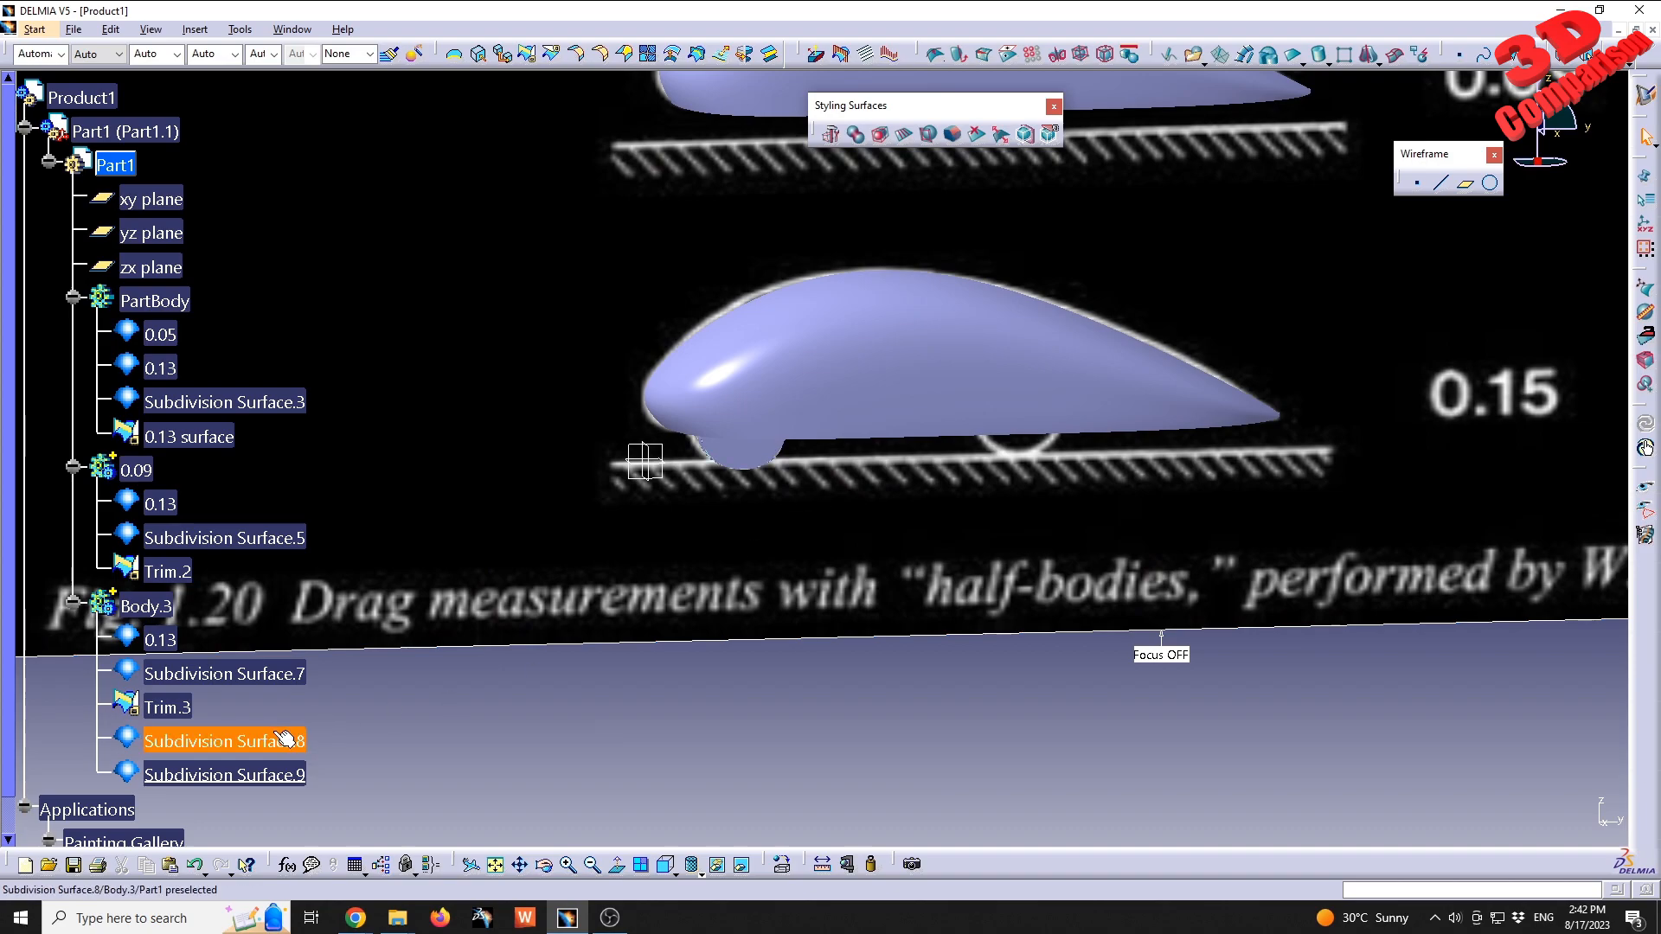
pyautogui.keyDown('ctrl'); pyautogui.click(288, 772); pyautogui.keyUp('ctrl')
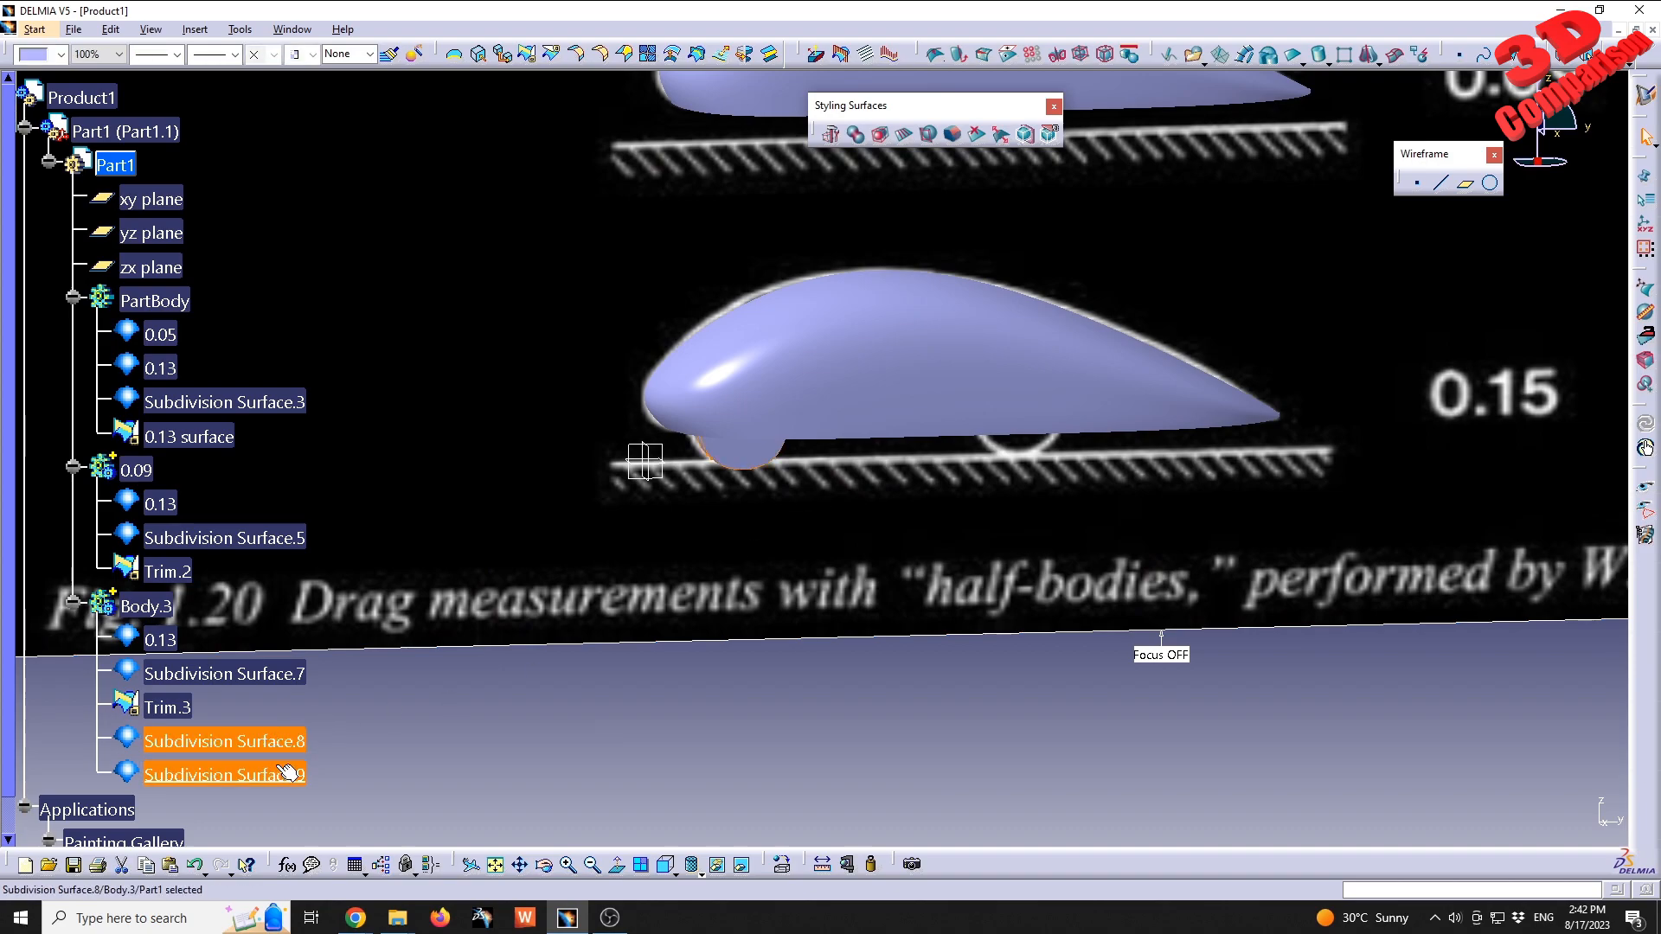
pyautogui.click(528, 754)
pyautogui.moveTo(682, 574); pyautogui.dragTo(821, 294, button='middle')
pyautogui.doubleClick(229, 742)
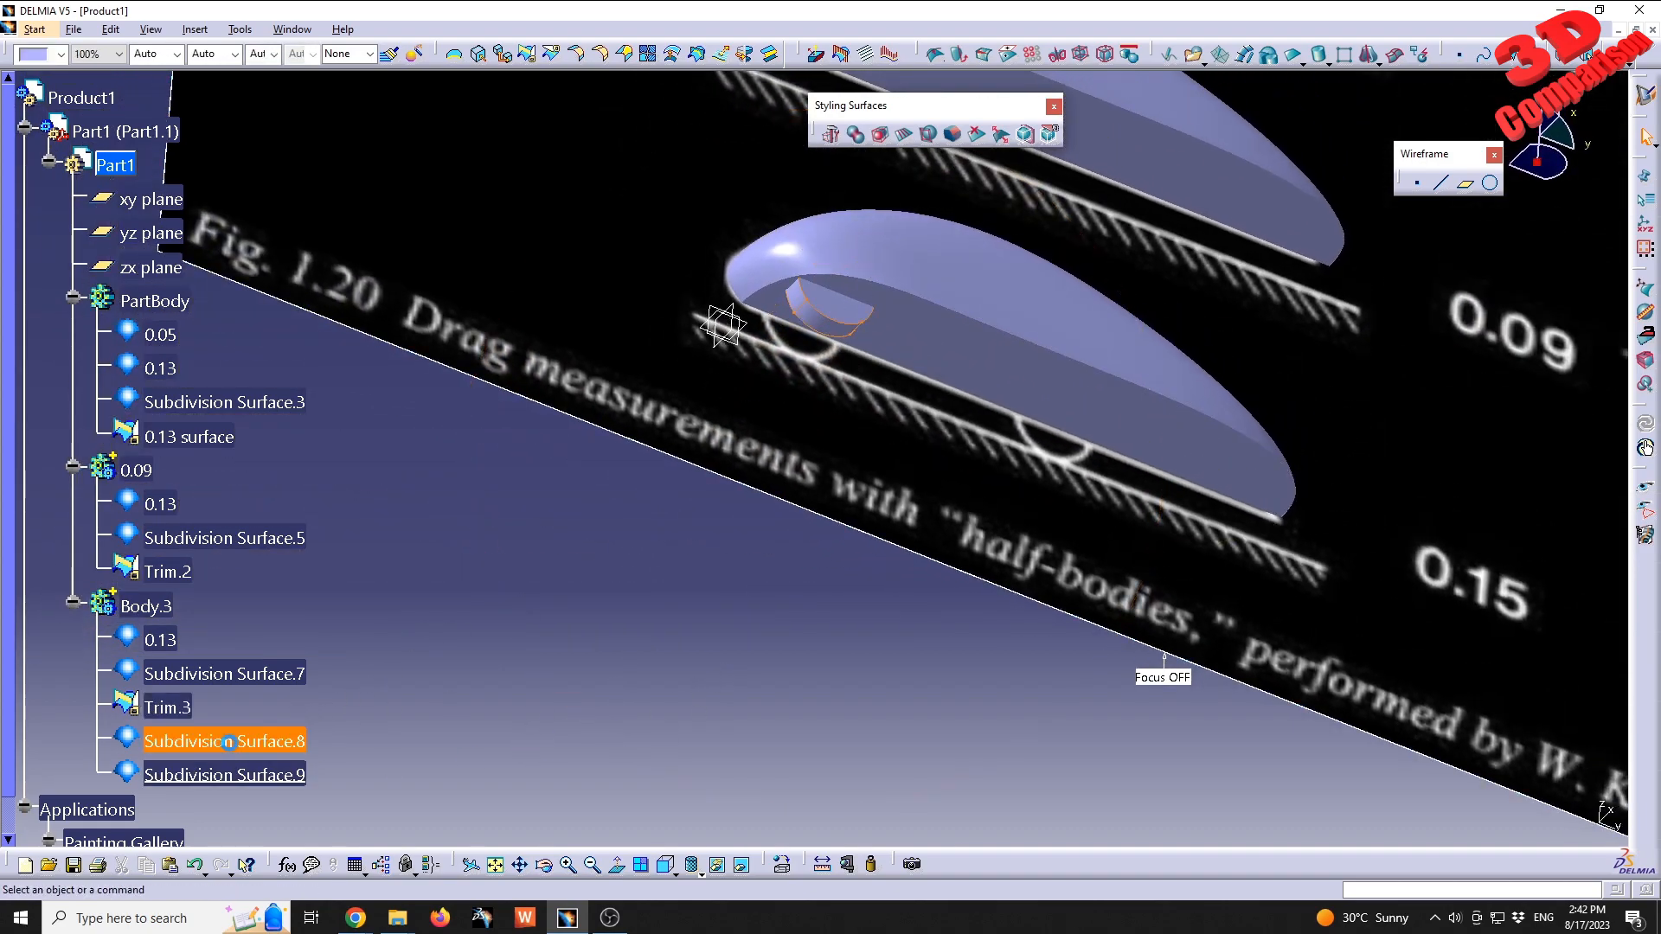
pyautogui.keyDown('ctrl'); pyautogui.click(245, 776); pyautogui.keyUp('ctrl')
pyautogui.hotkey('ctrl', 'v')
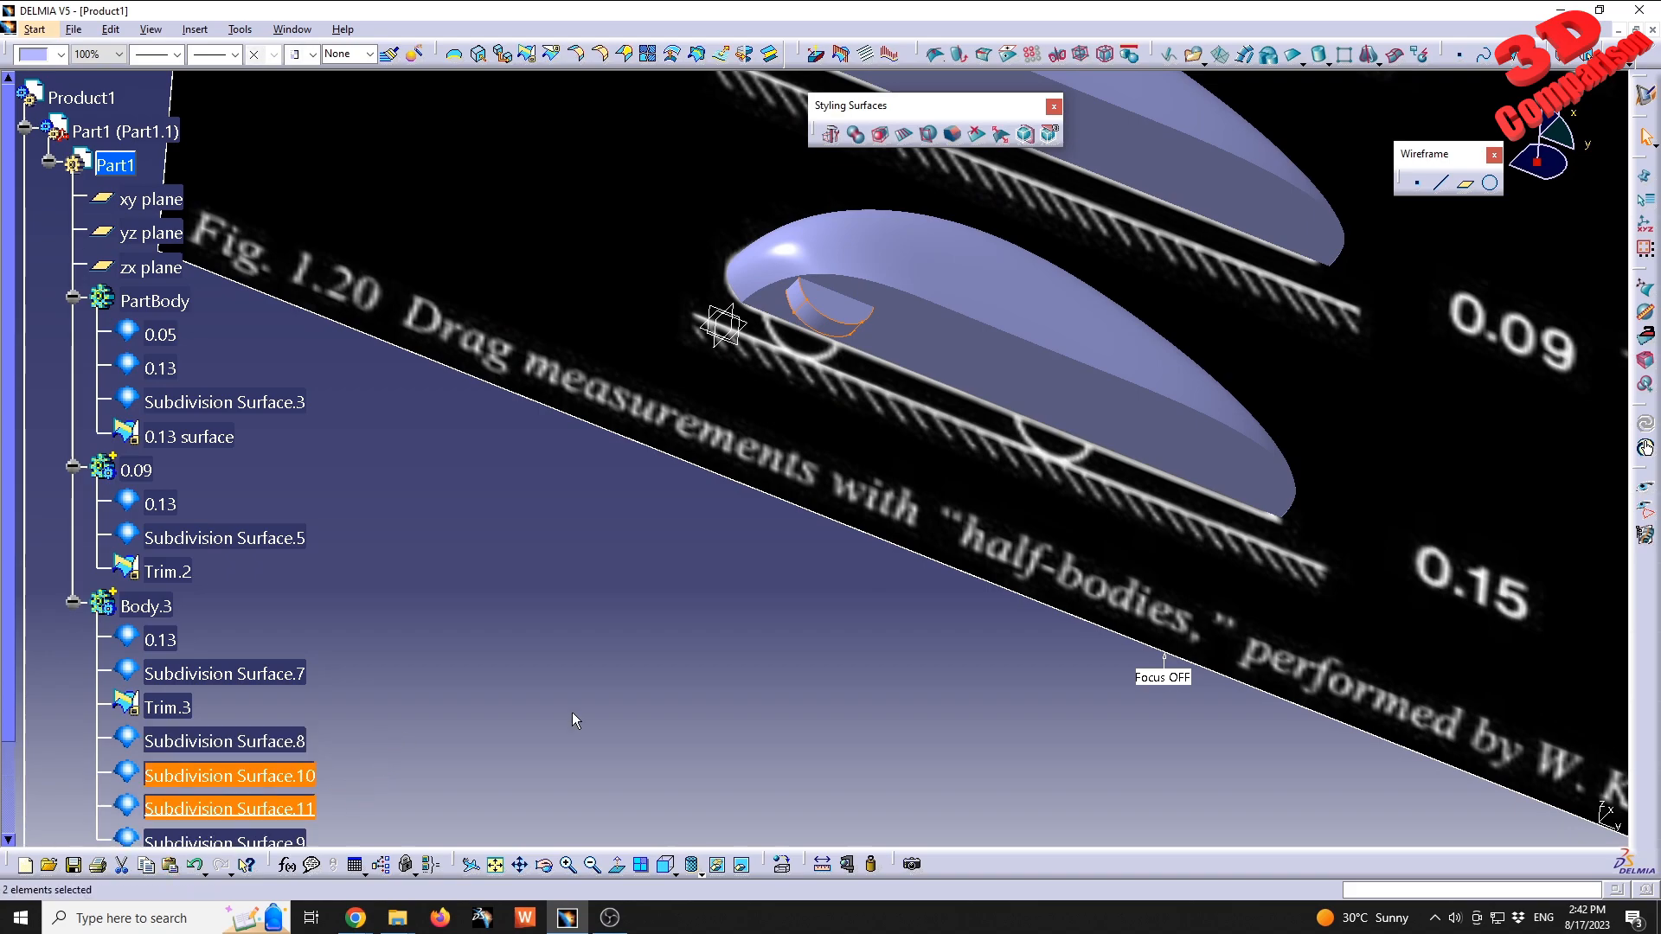
# - Move the two duplicated wheels together along Y onto the rear wheel outline of the 0.15 figure
pyautogui.doubleClick(849, 318)
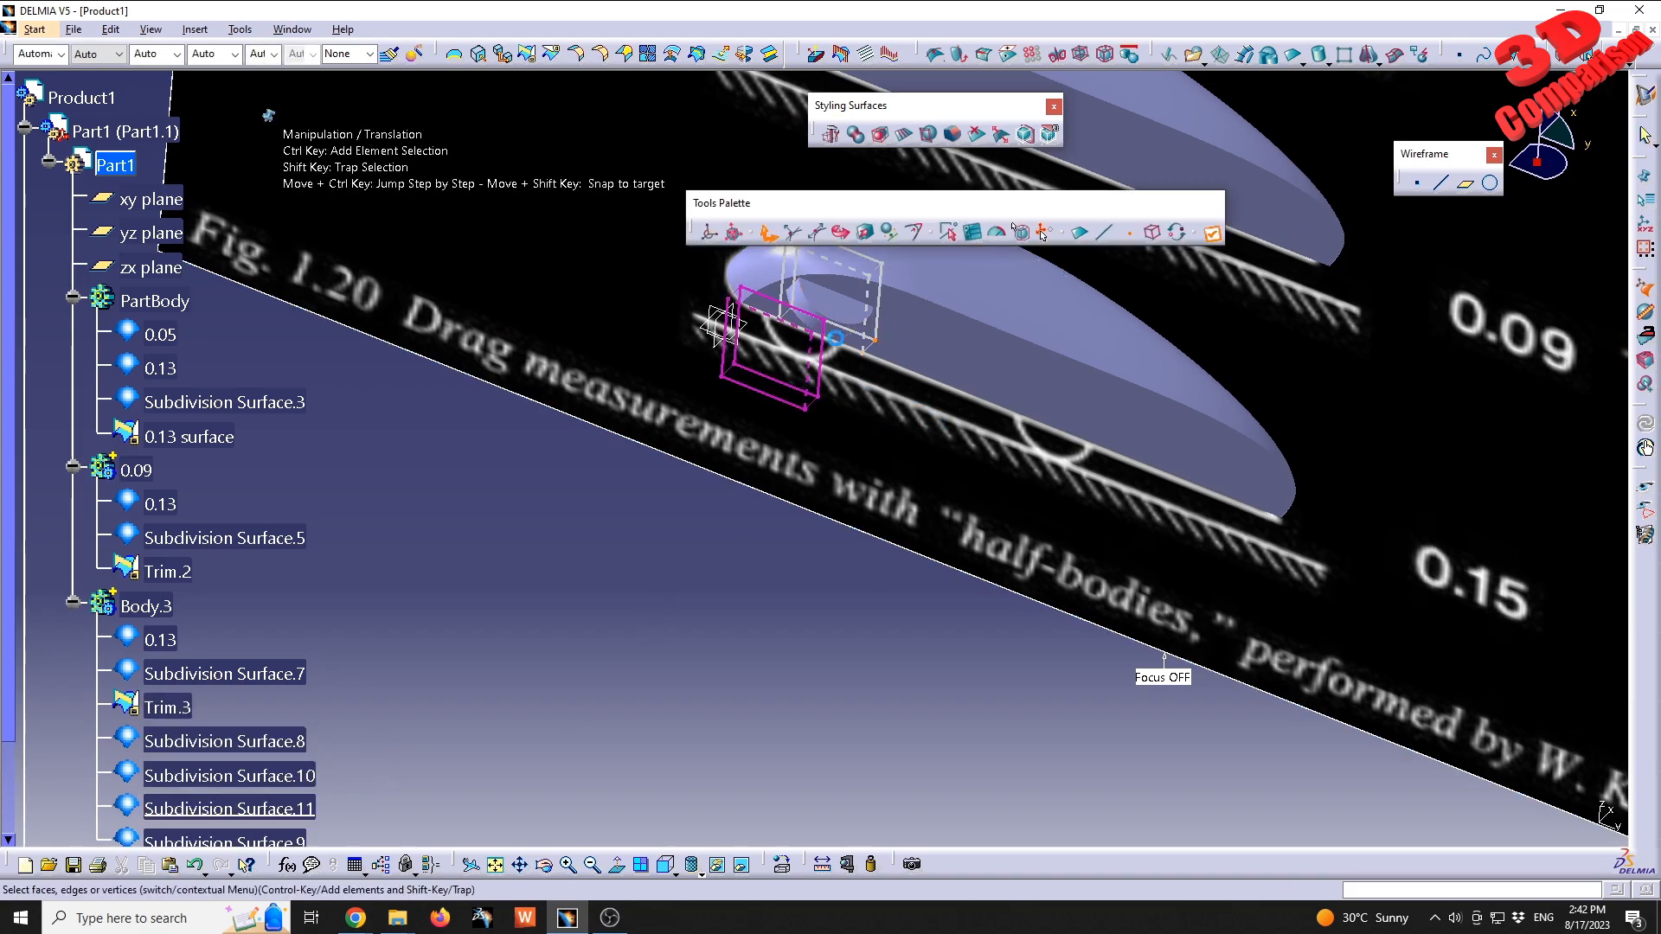
pyautogui.click(1153, 235)
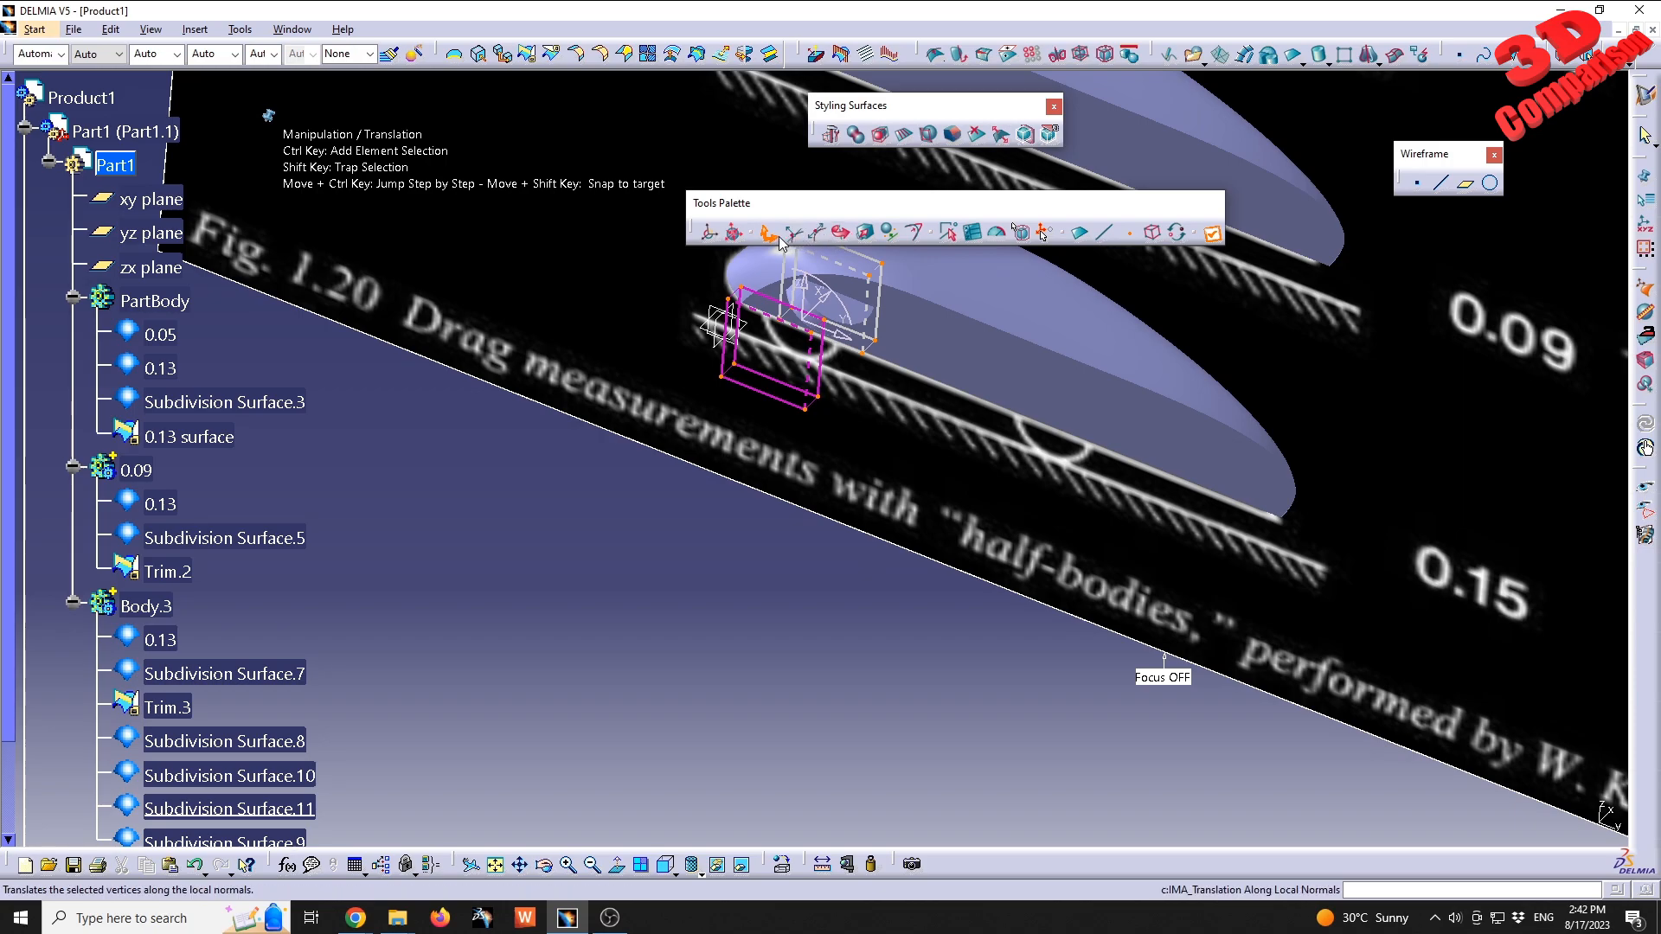
pyautogui.moveTo(837, 344); pyautogui.dragTo(1066, 496)
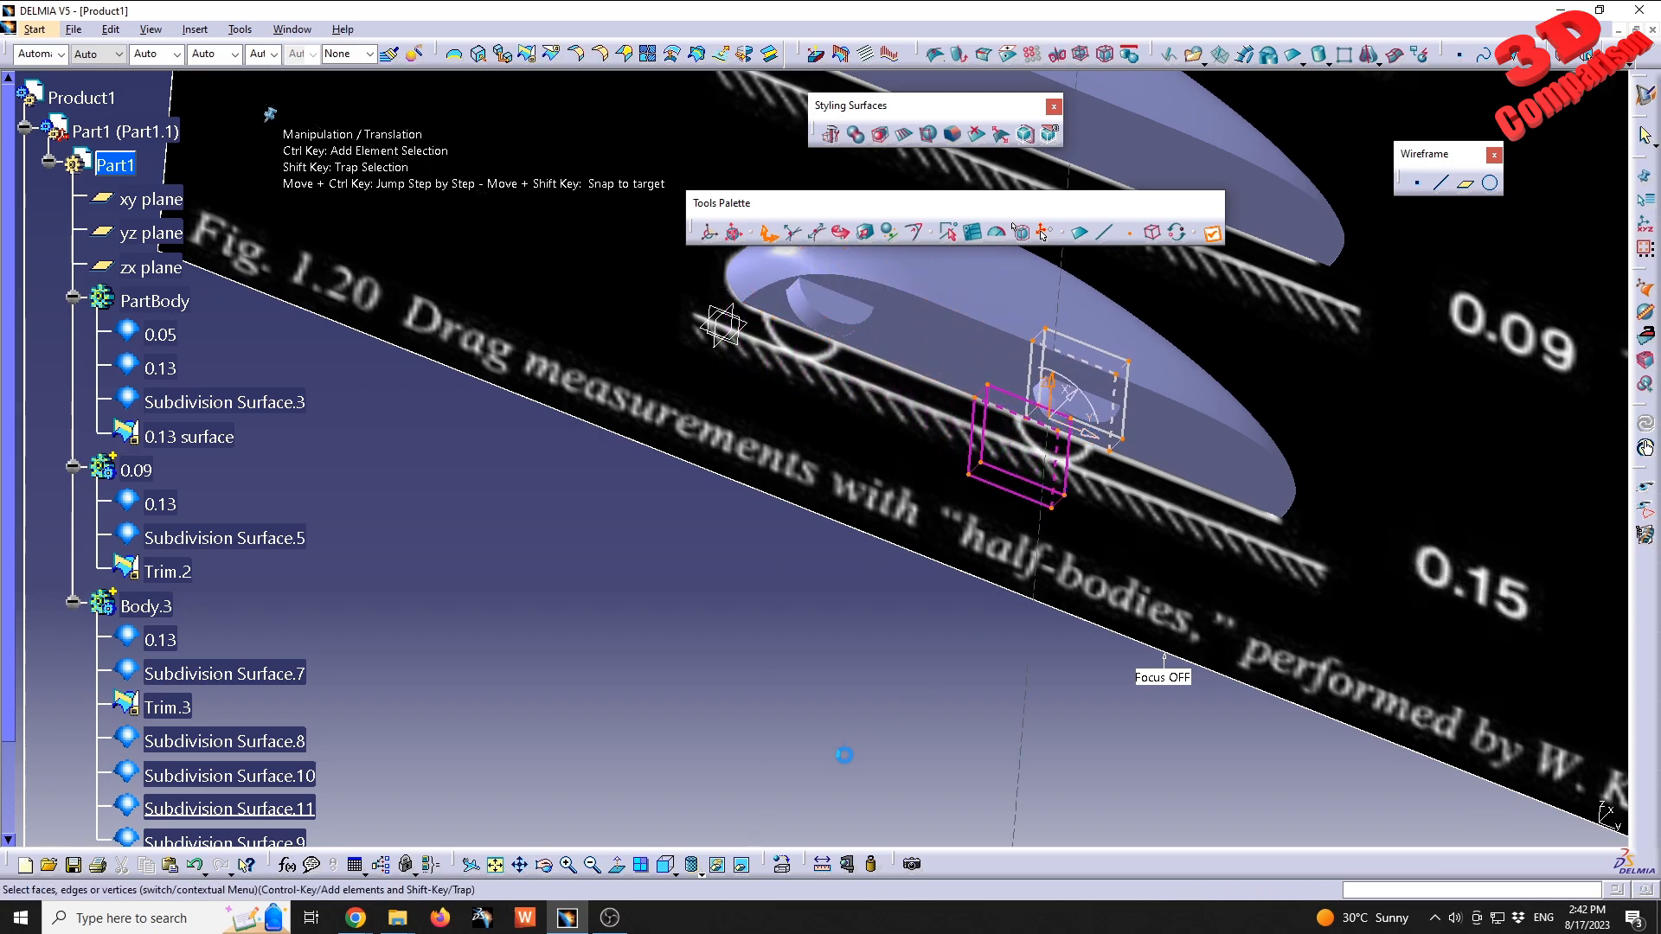
pyautogui.click(667, 865)
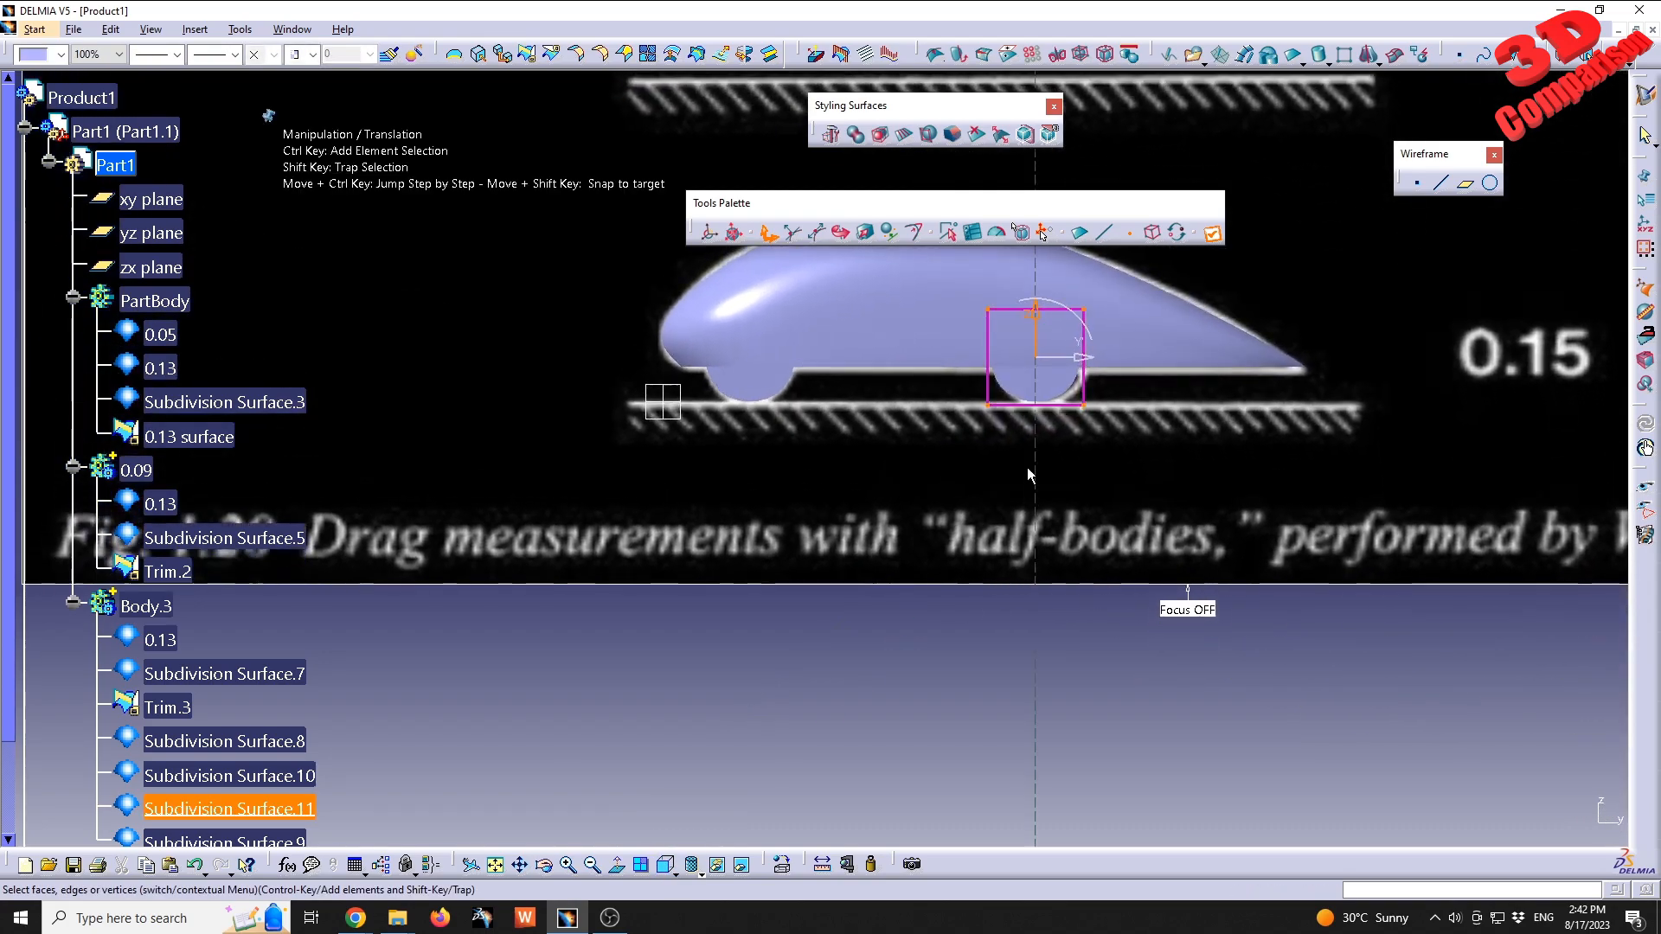
pyautogui.moveTo(1028, 469); pyautogui.dragTo(787, 486, button='middle')
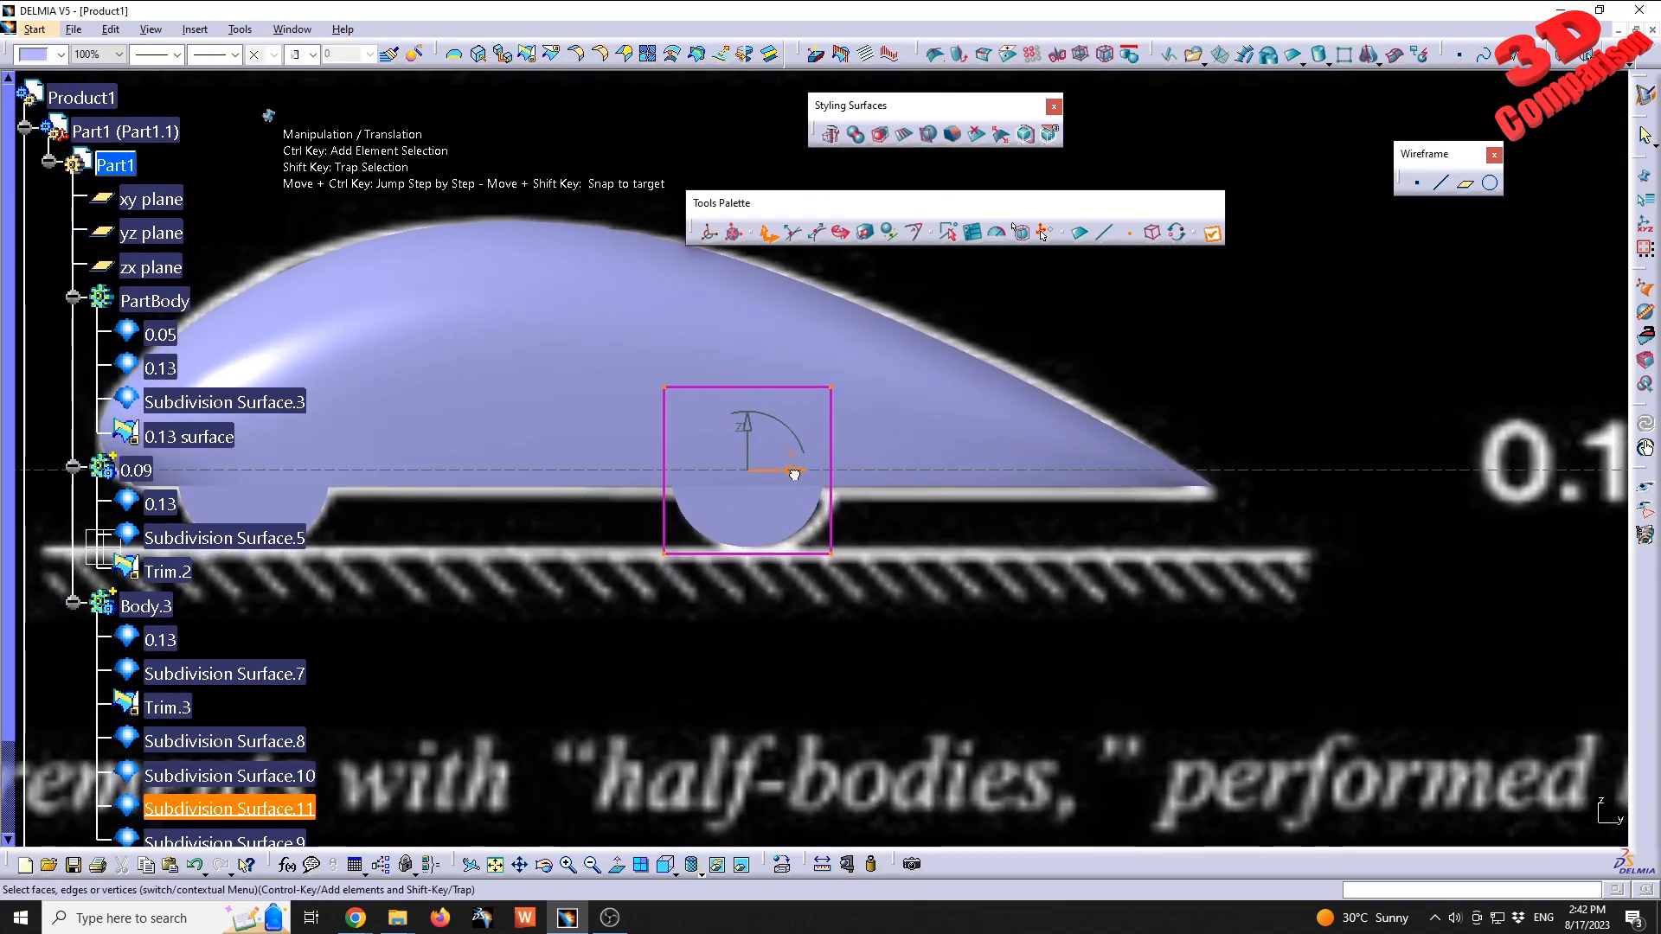
pyautogui.moveTo(792, 469); pyautogui.dragTo(807, 481)
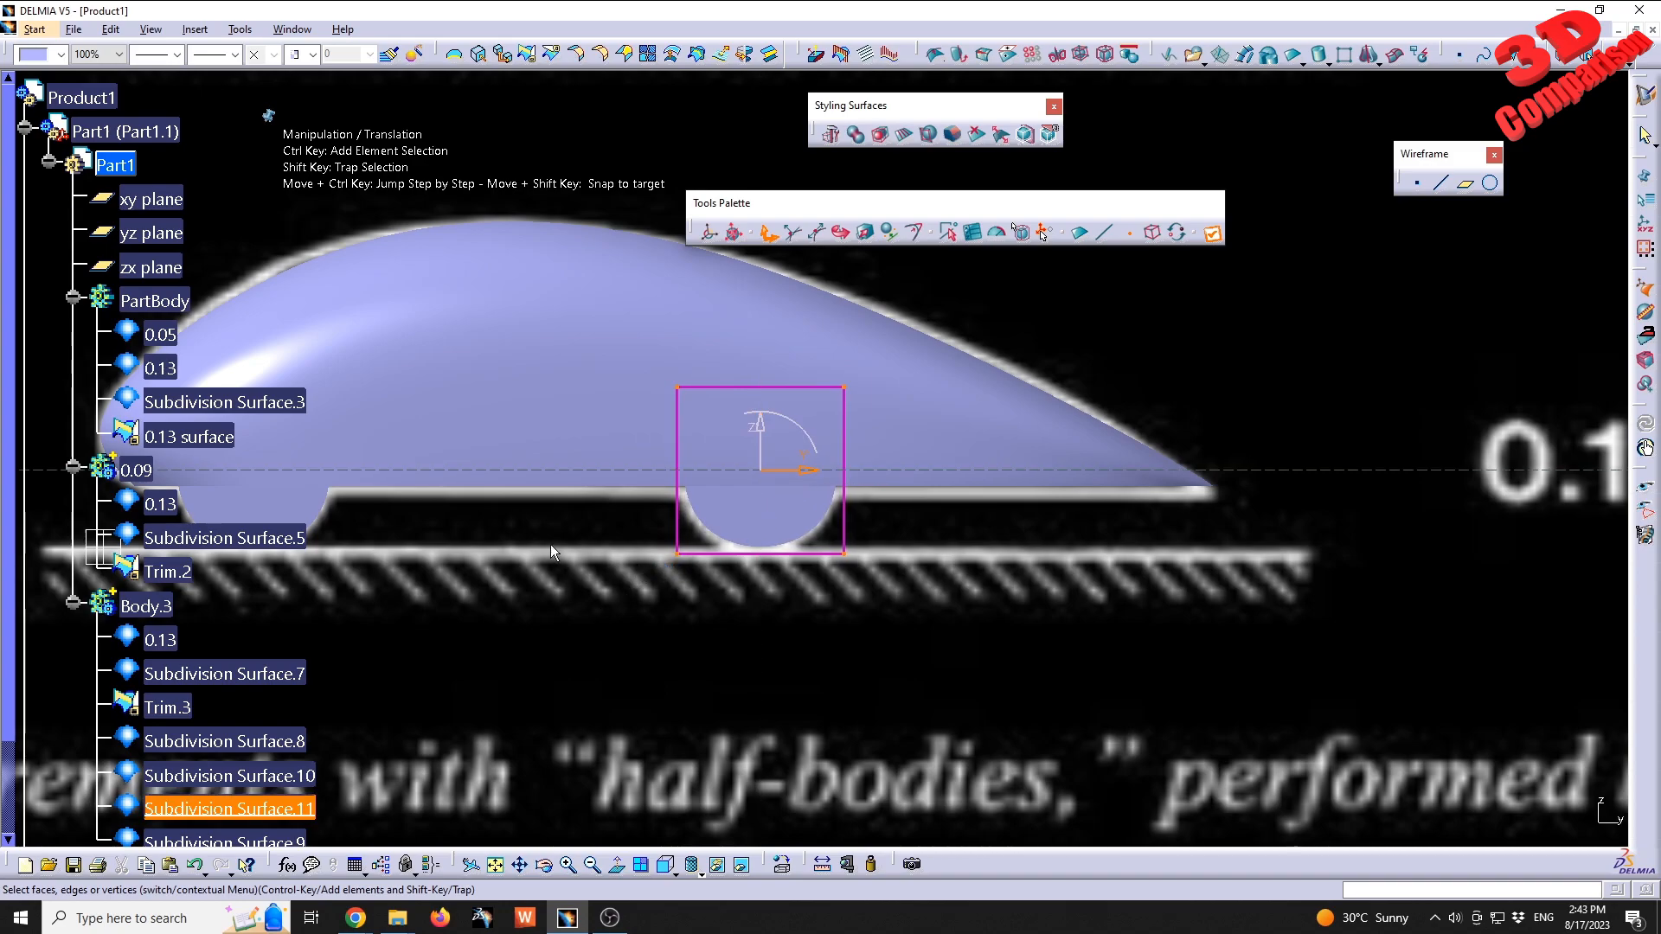
# - Define the copied front wheel, Subdivision Surface.9, as the in-work object of Body.3
pyautogui.moveTo(554, 551); pyautogui.dragTo(913, 196, button='middle')
pyautogui.click(778, 704)
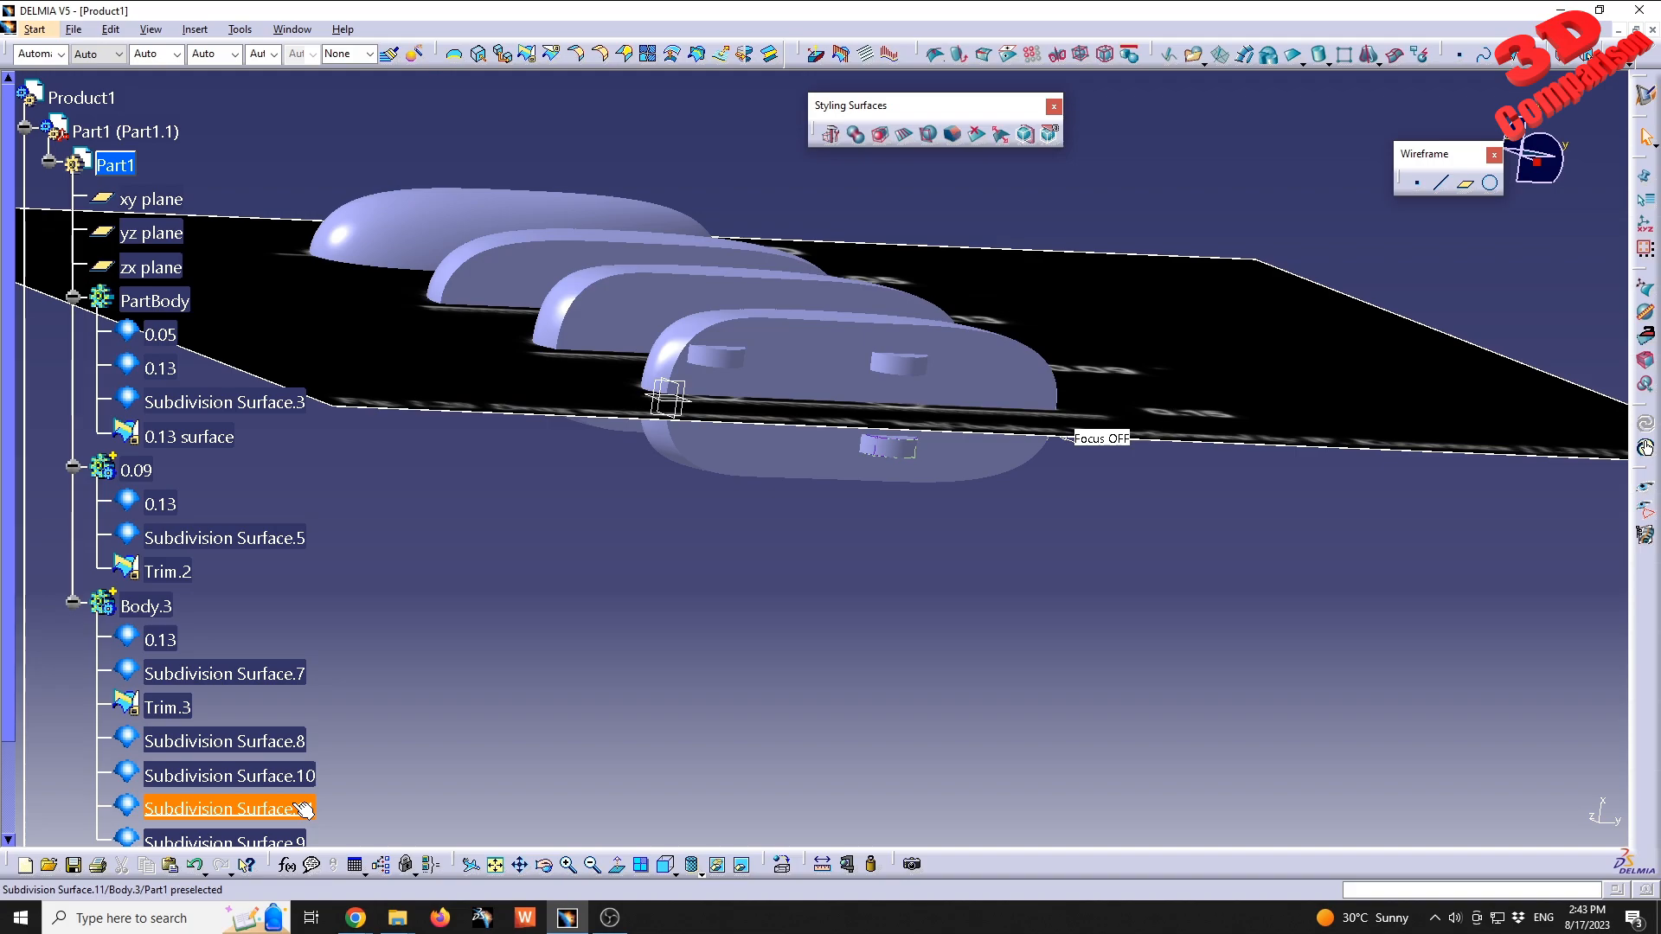
pyautogui.moveTo(496, 751); pyautogui.dragTo(552, 633, button='middle')
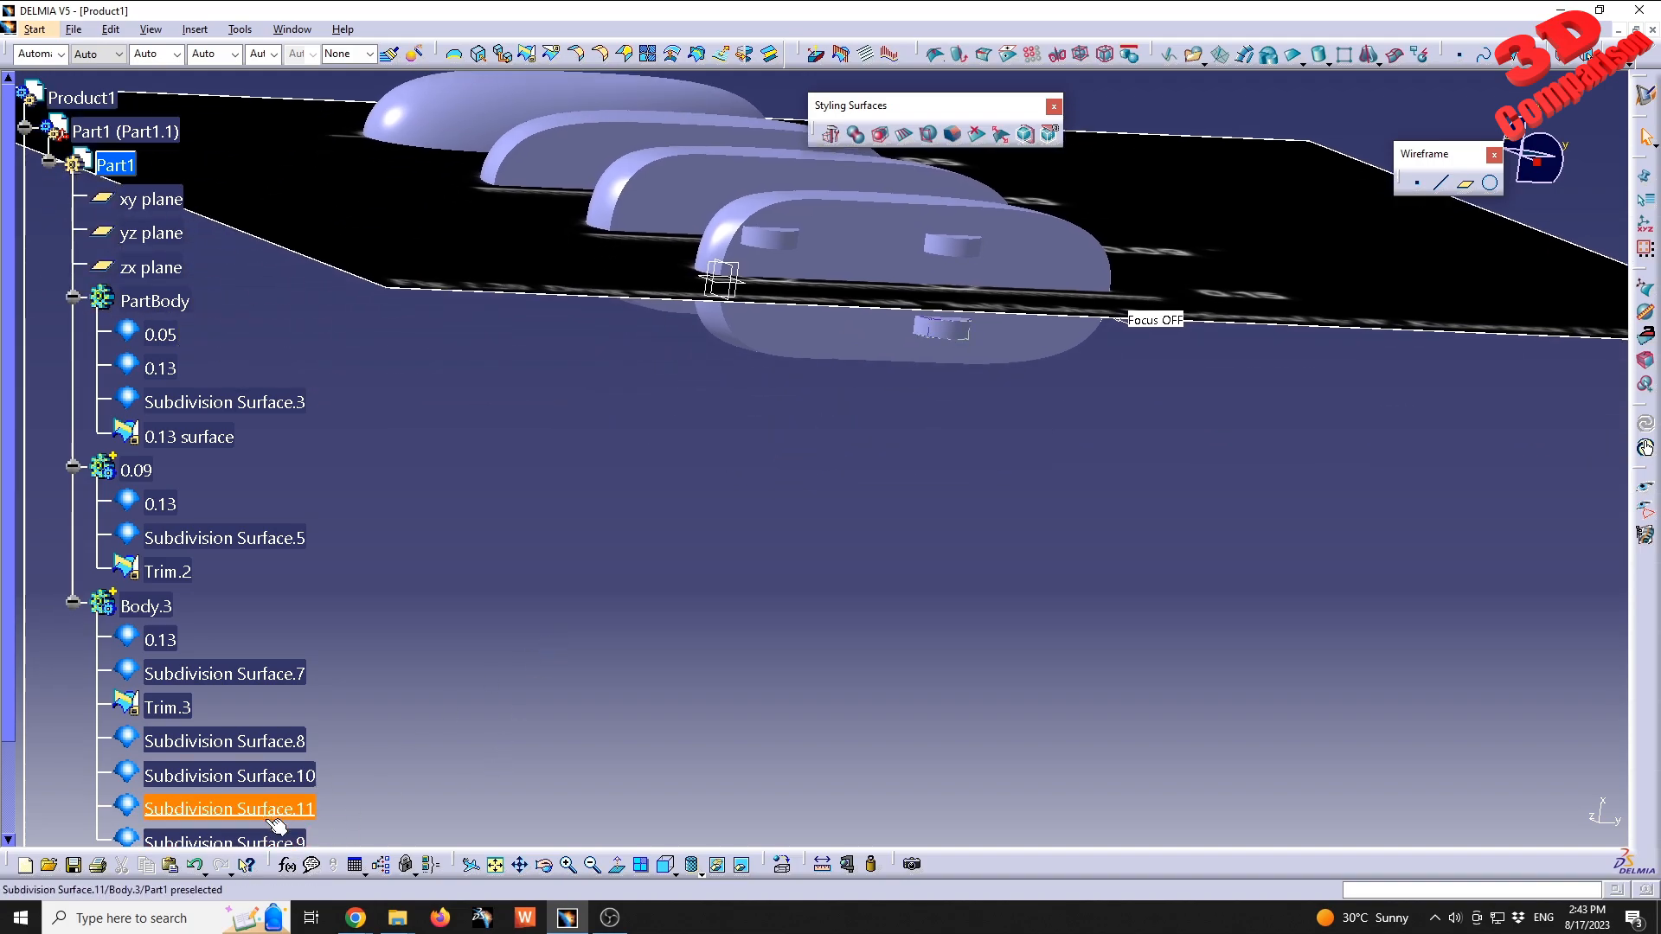
pyautogui.click(269, 842)
pyautogui.moveTo(630, 535); pyautogui.dragTo(453, 563, button='middle')
pyautogui.click(317, 791)
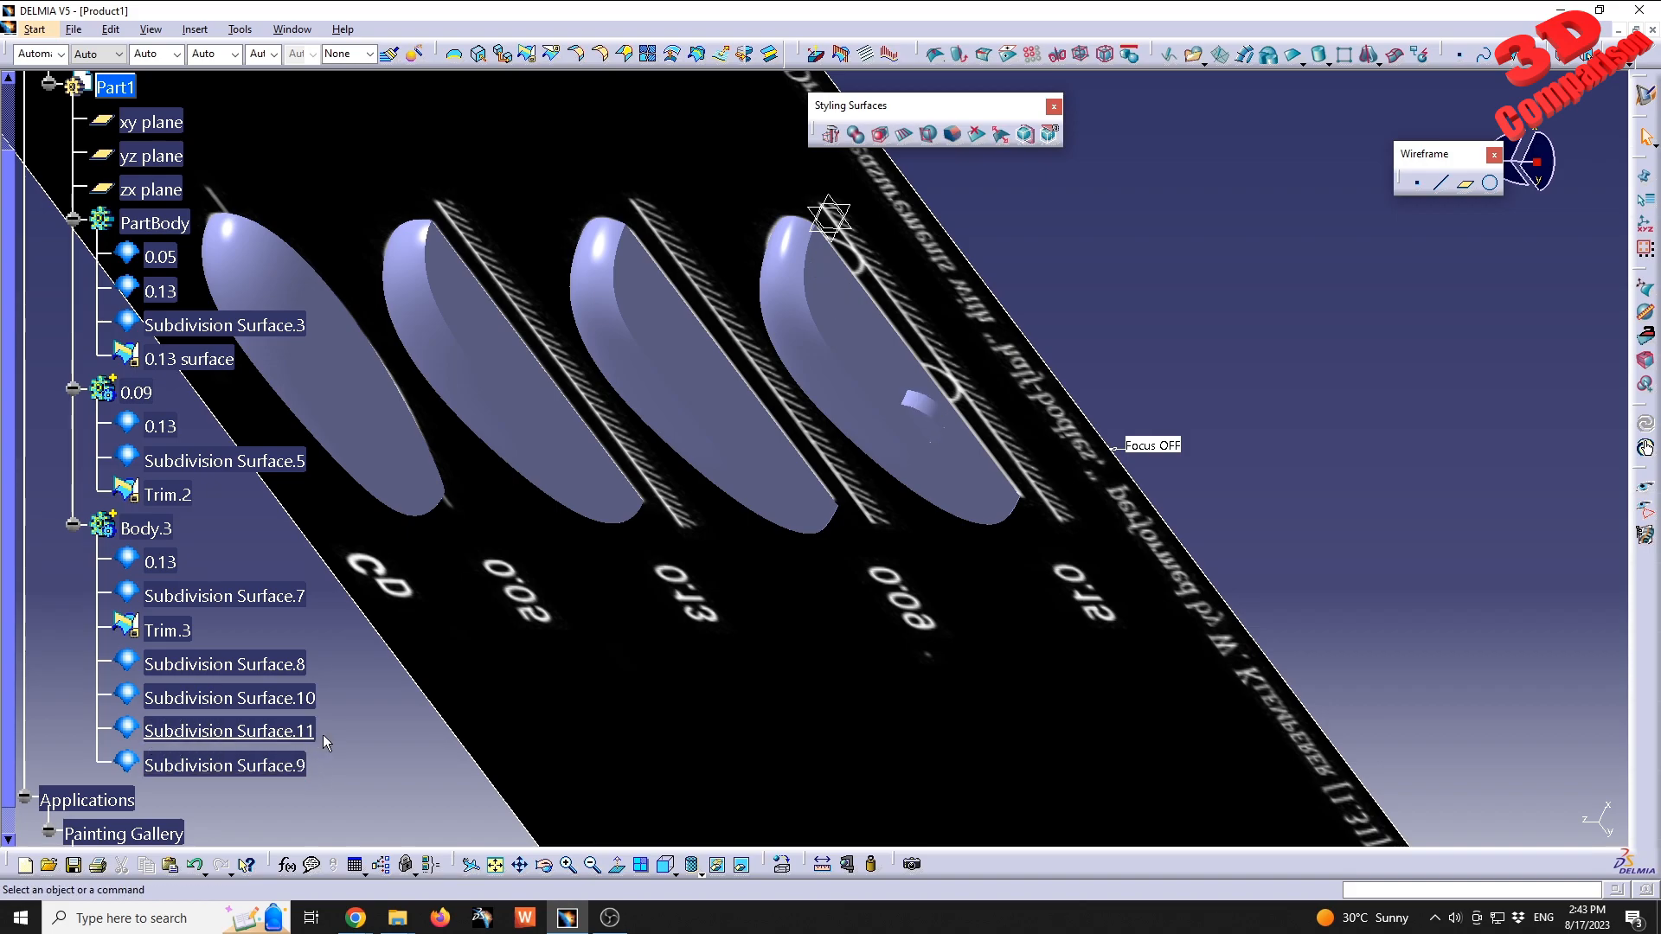
pyautogui.rightClick(288, 766)
pyautogui.click(365, 536)
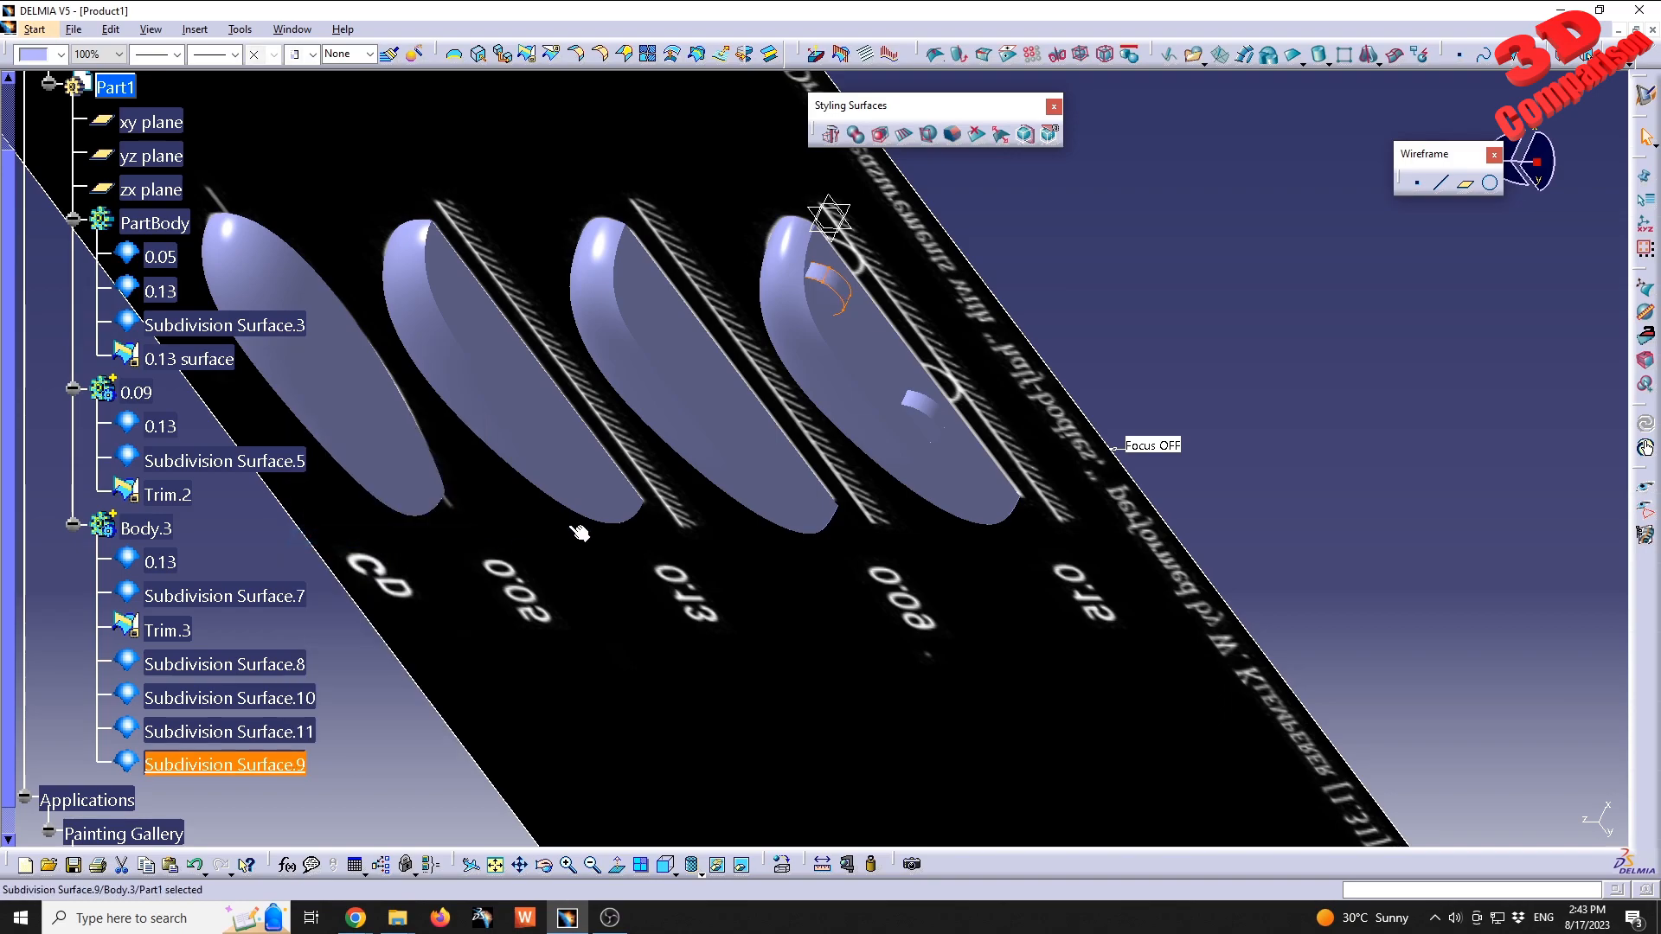
# - Inspect the wheels and all four bodies against the figure from several angles, and place the Styling Surfaces toolbar beneath the Wireframe toolbar
pyautogui.moveTo(1086, 245); pyautogui.dragTo(809, 333, button='middle')
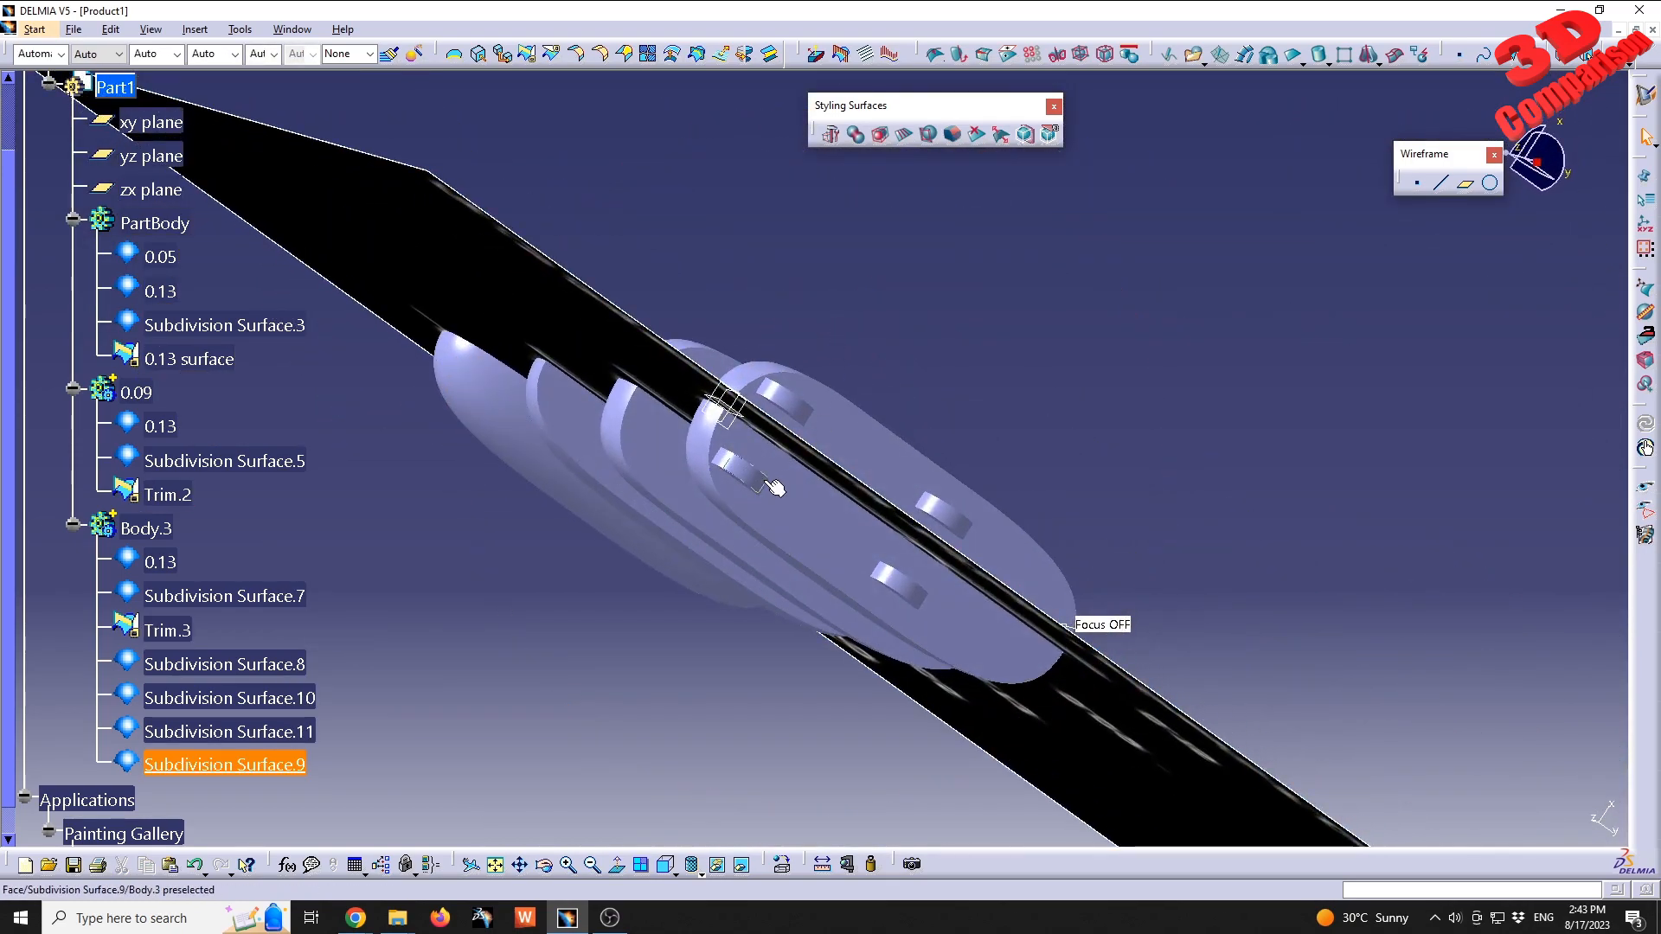
pyautogui.rightClick(278, 765)
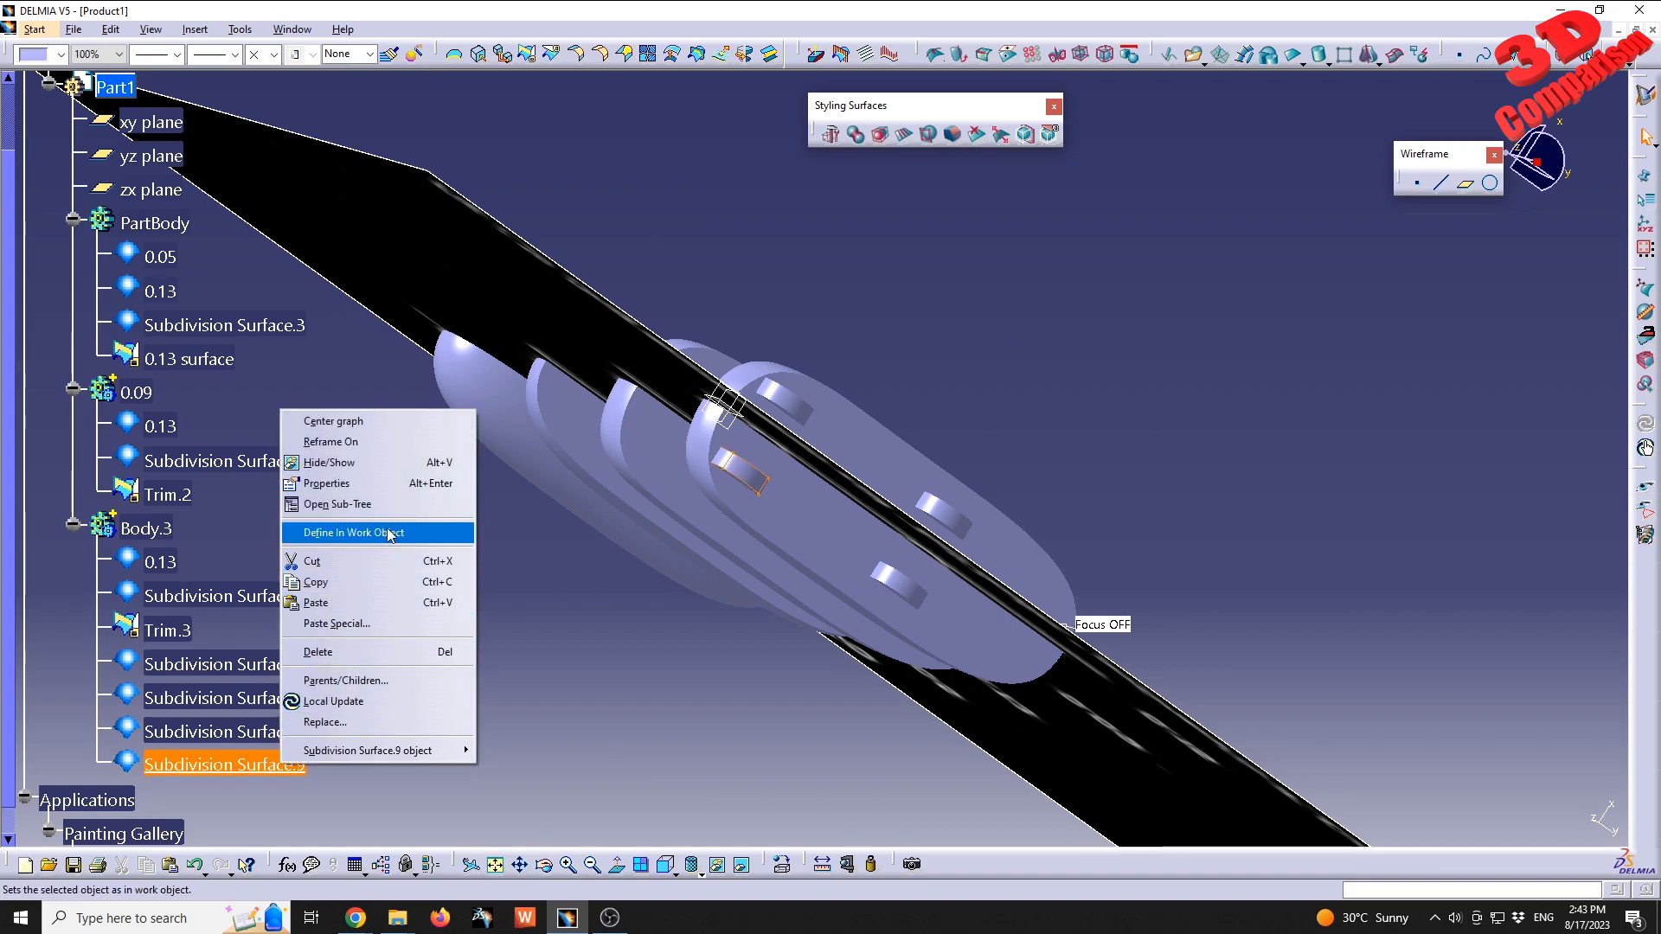
pyautogui.click(593, 719)
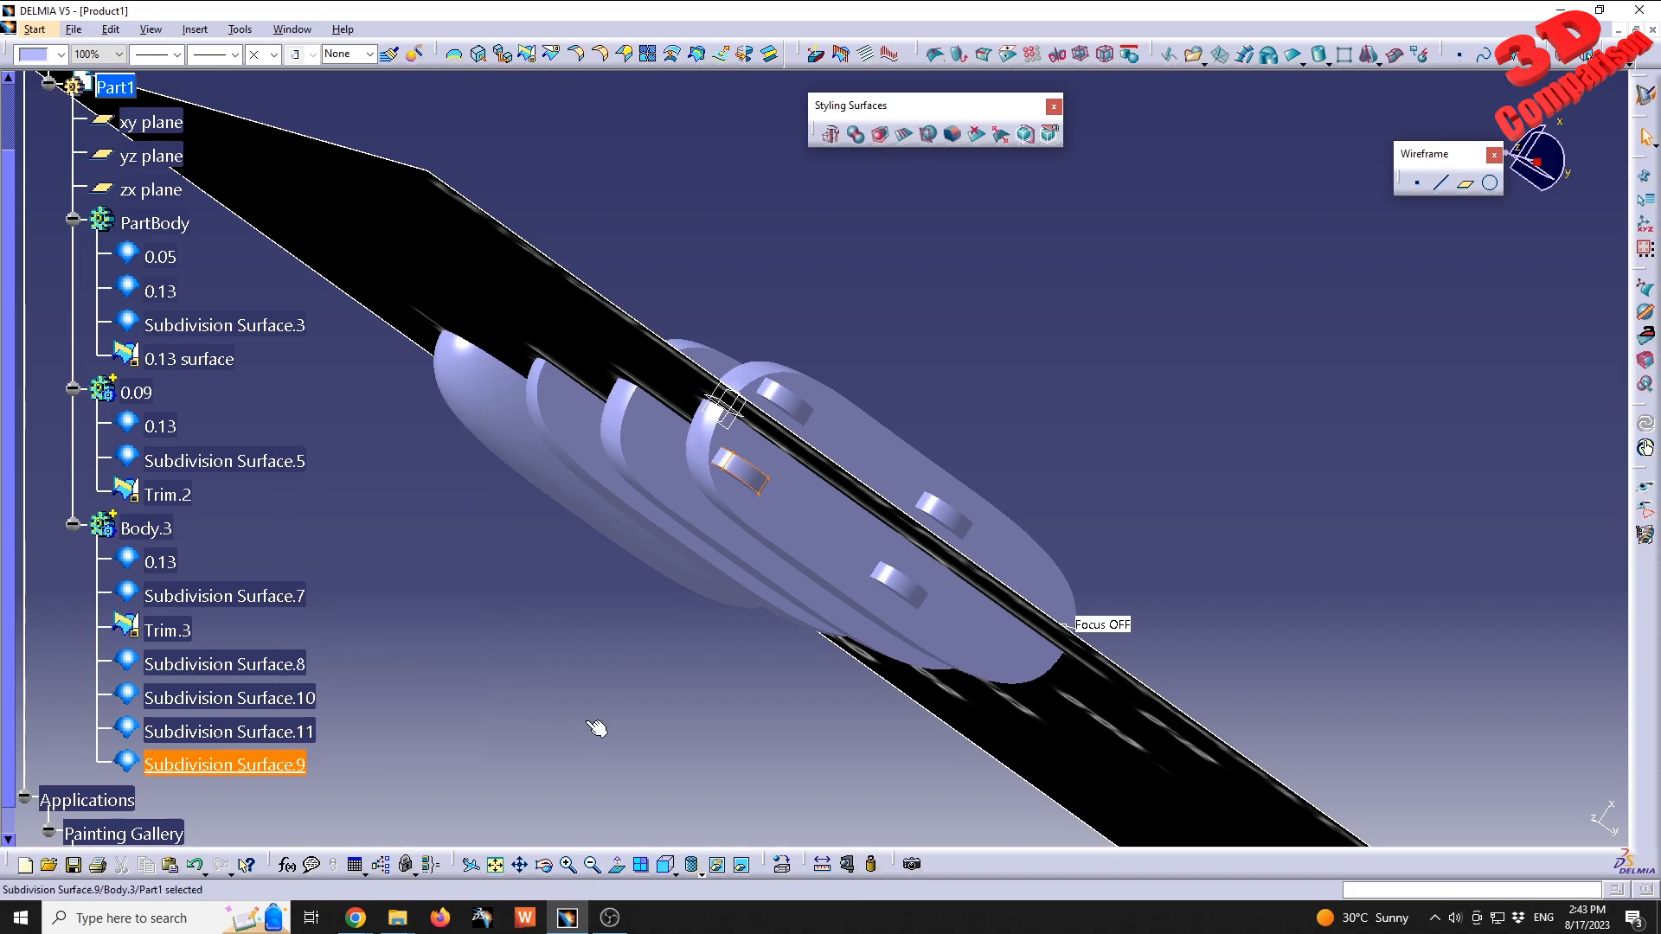
pyautogui.click(962, 285)
pyautogui.moveTo(883, 284); pyautogui.dragTo(228, 821, button='middle')
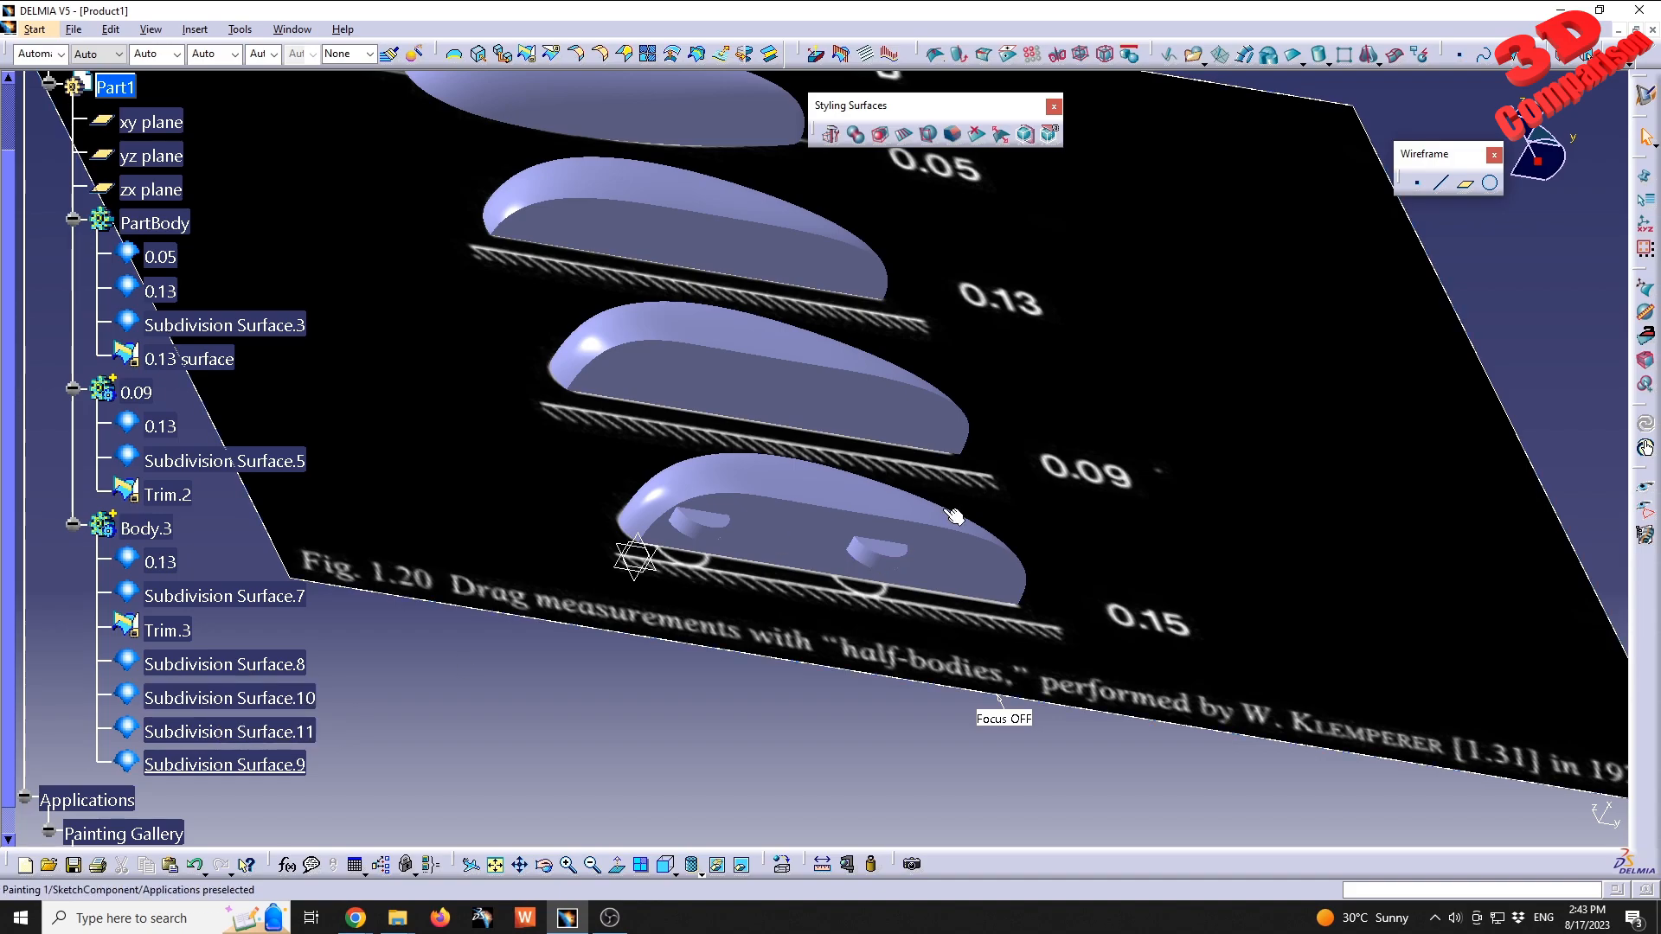
pyautogui.moveTo(858, 443); pyautogui.dragTo(837, 579, button='middle')
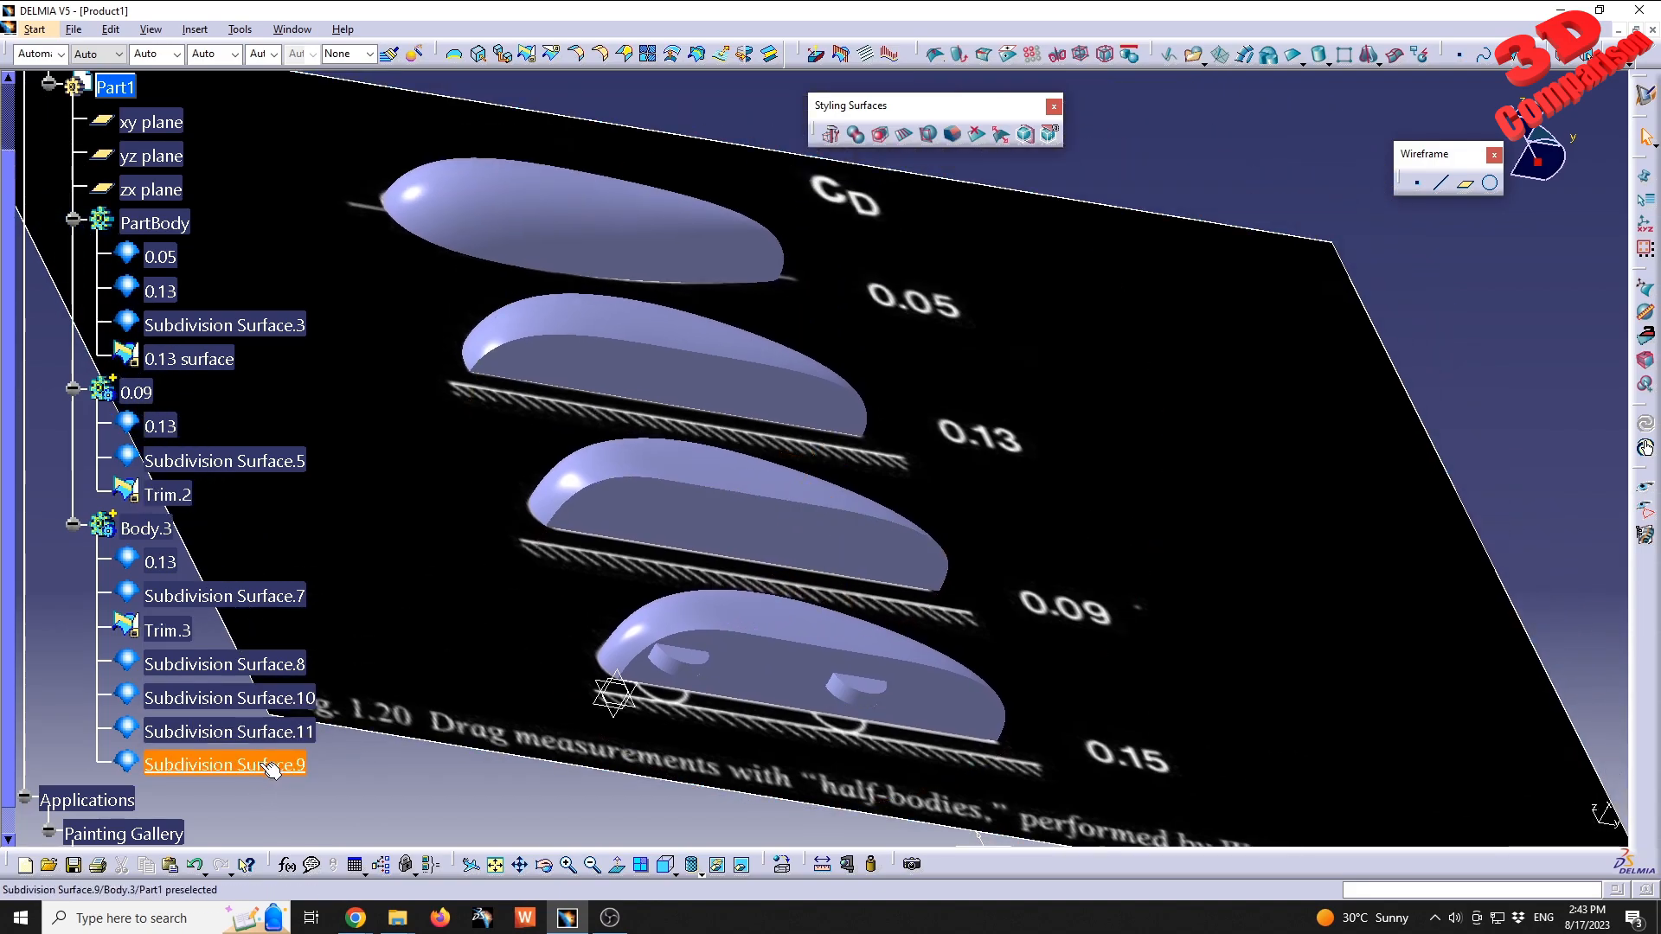
pyautogui.moveTo(843, 259); pyautogui.dragTo(922, 432, button='middle')
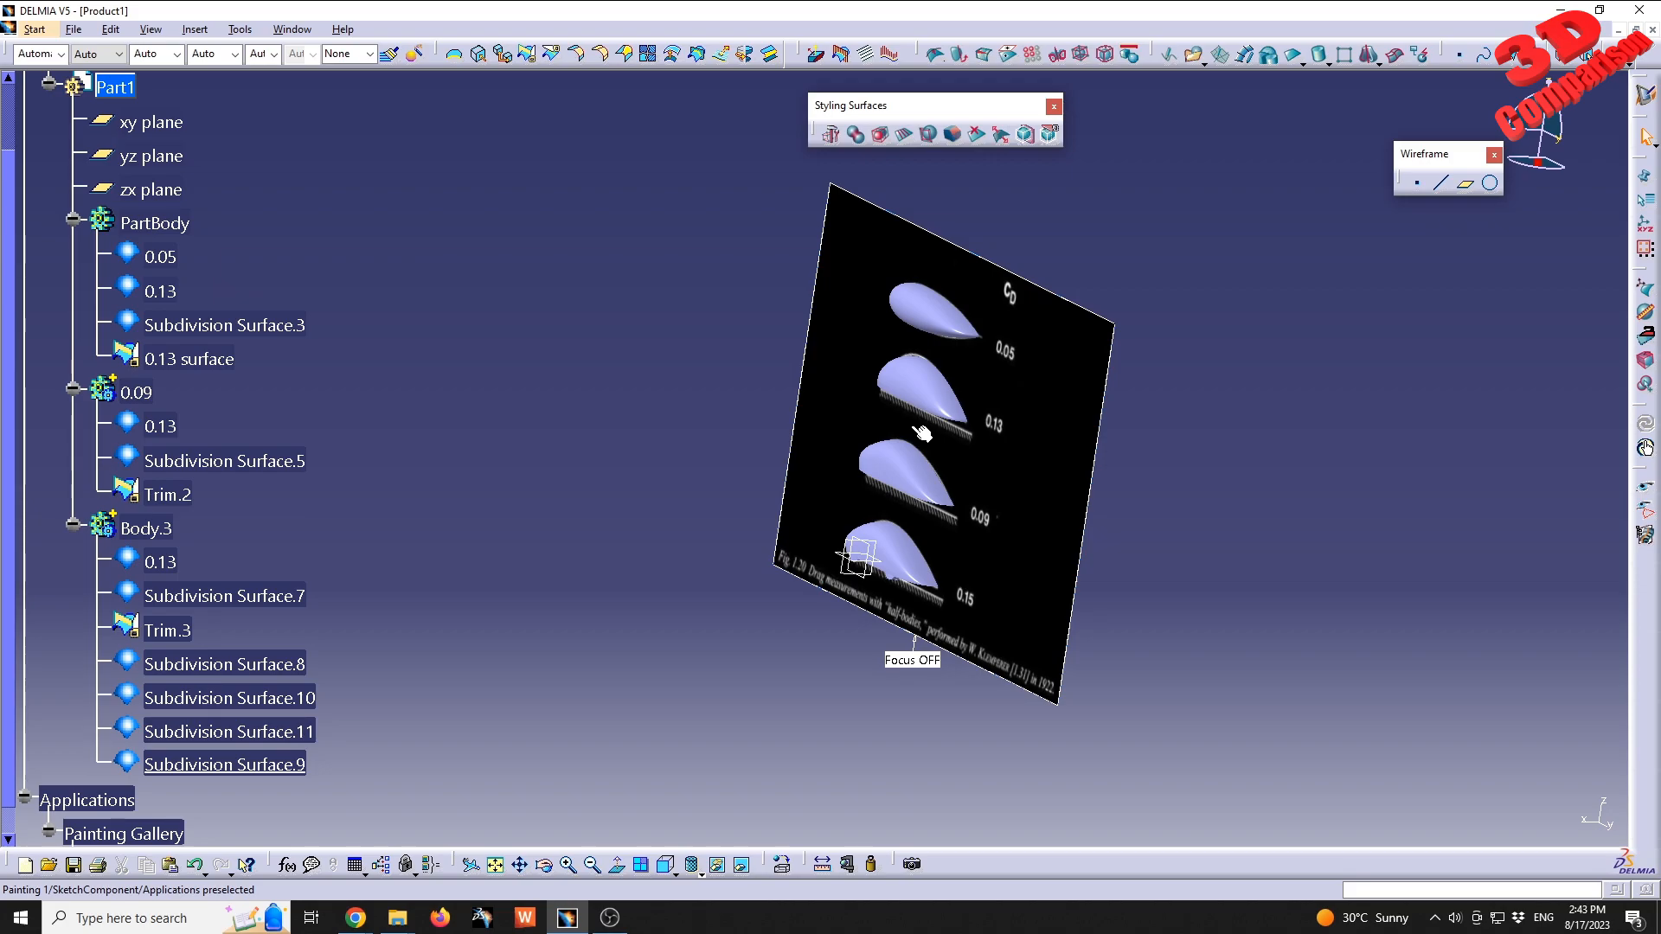
pyautogui.moveTo(847, 468); pyautogui.dragTo(762, 621, button='middle')
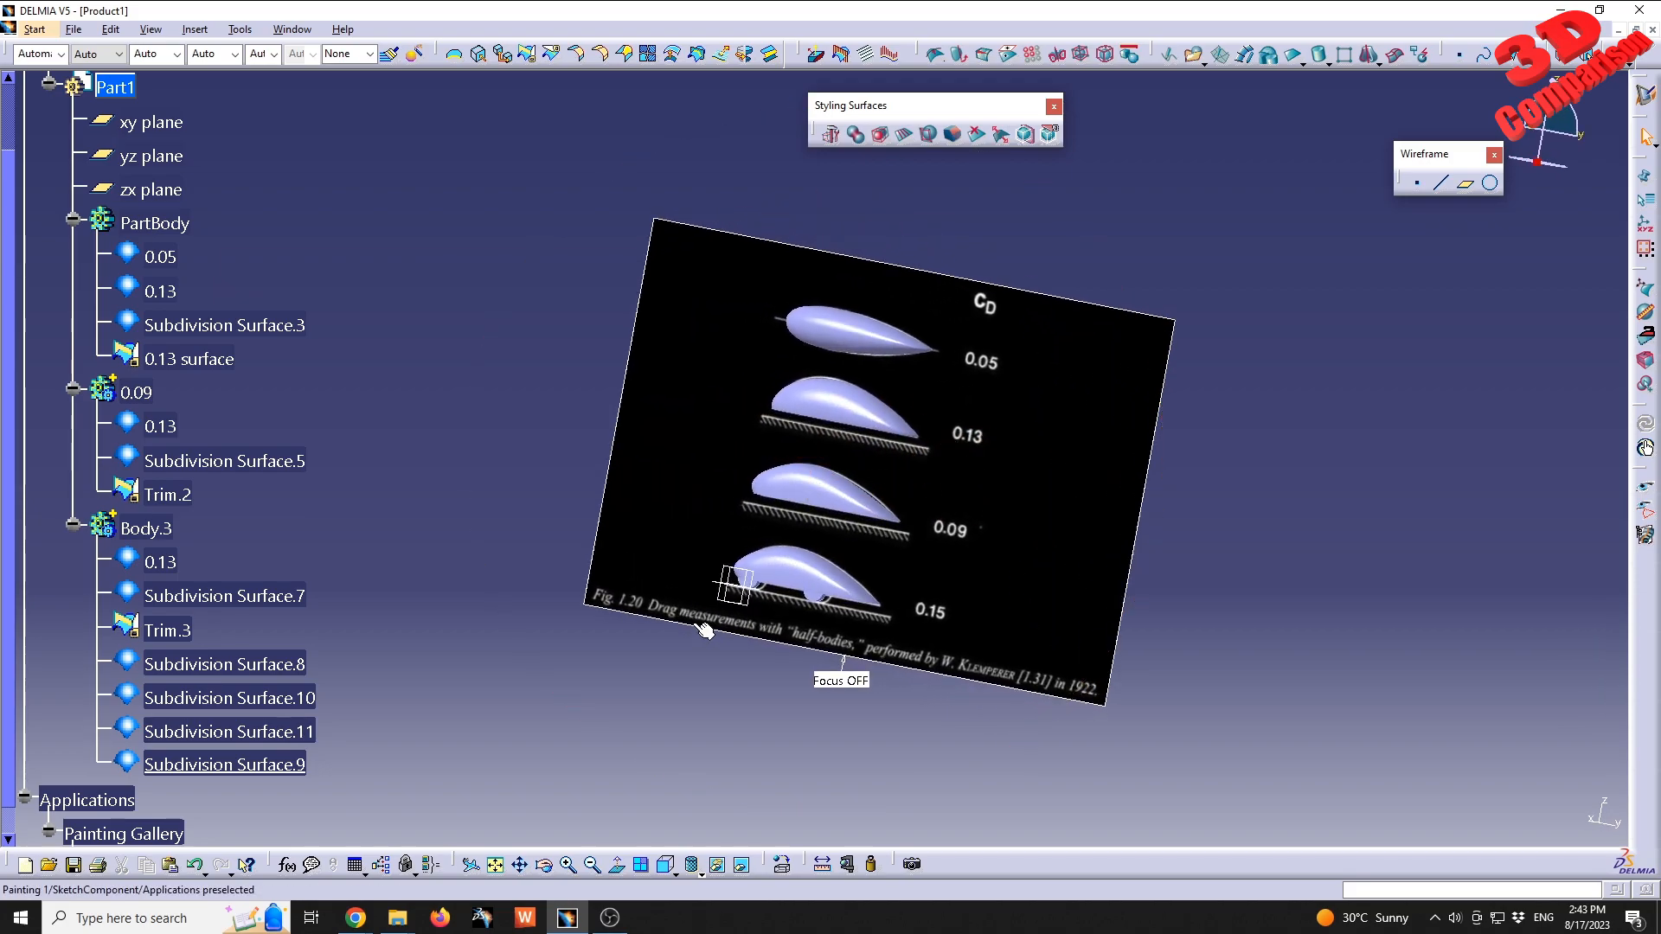
pyautogui.moveTo(793, 541); pyautogui.dragTo(874, 493, button='middle')
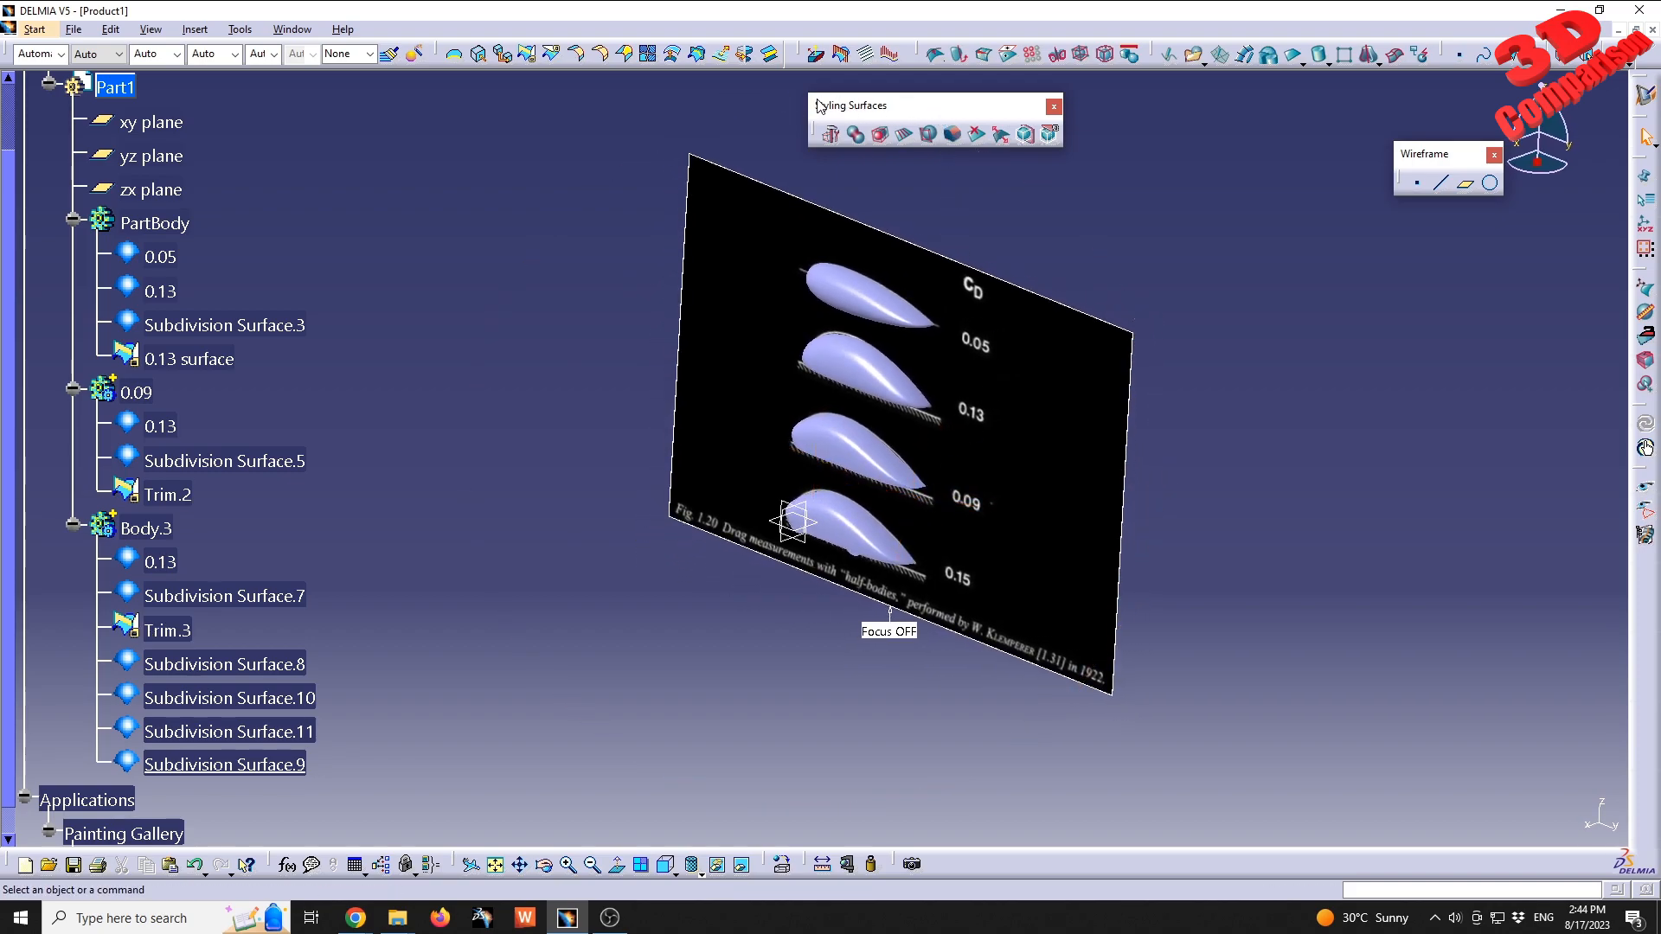
pyautogui.moveTo(1467, 235); pyautogui.dragTo(1476, 223)
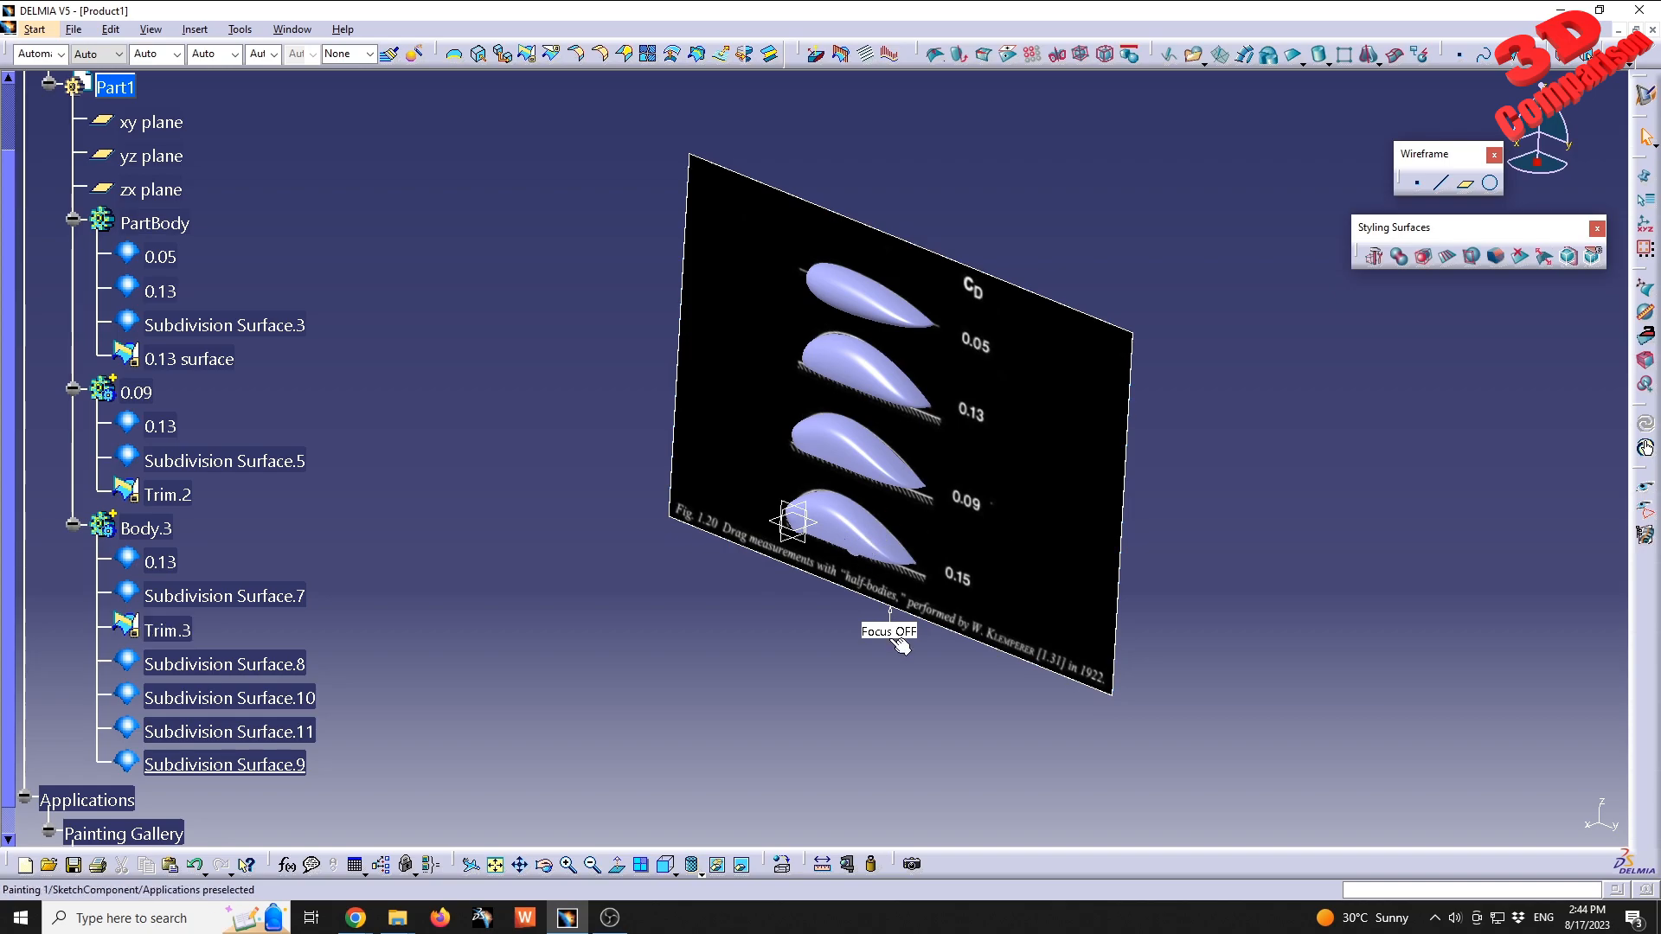
# - Reshape the 0.13 subdivision surface in Body.3 by shifting an upper front mesh vertex vertically and scaling the selected mesh with Affinity
pyautogui.moveTo(900, 645); pyautogui.dragTo(727, 538, button='middle')
pyautogui.click(841, 537)
pyautogui.doubleClick(256, 595)
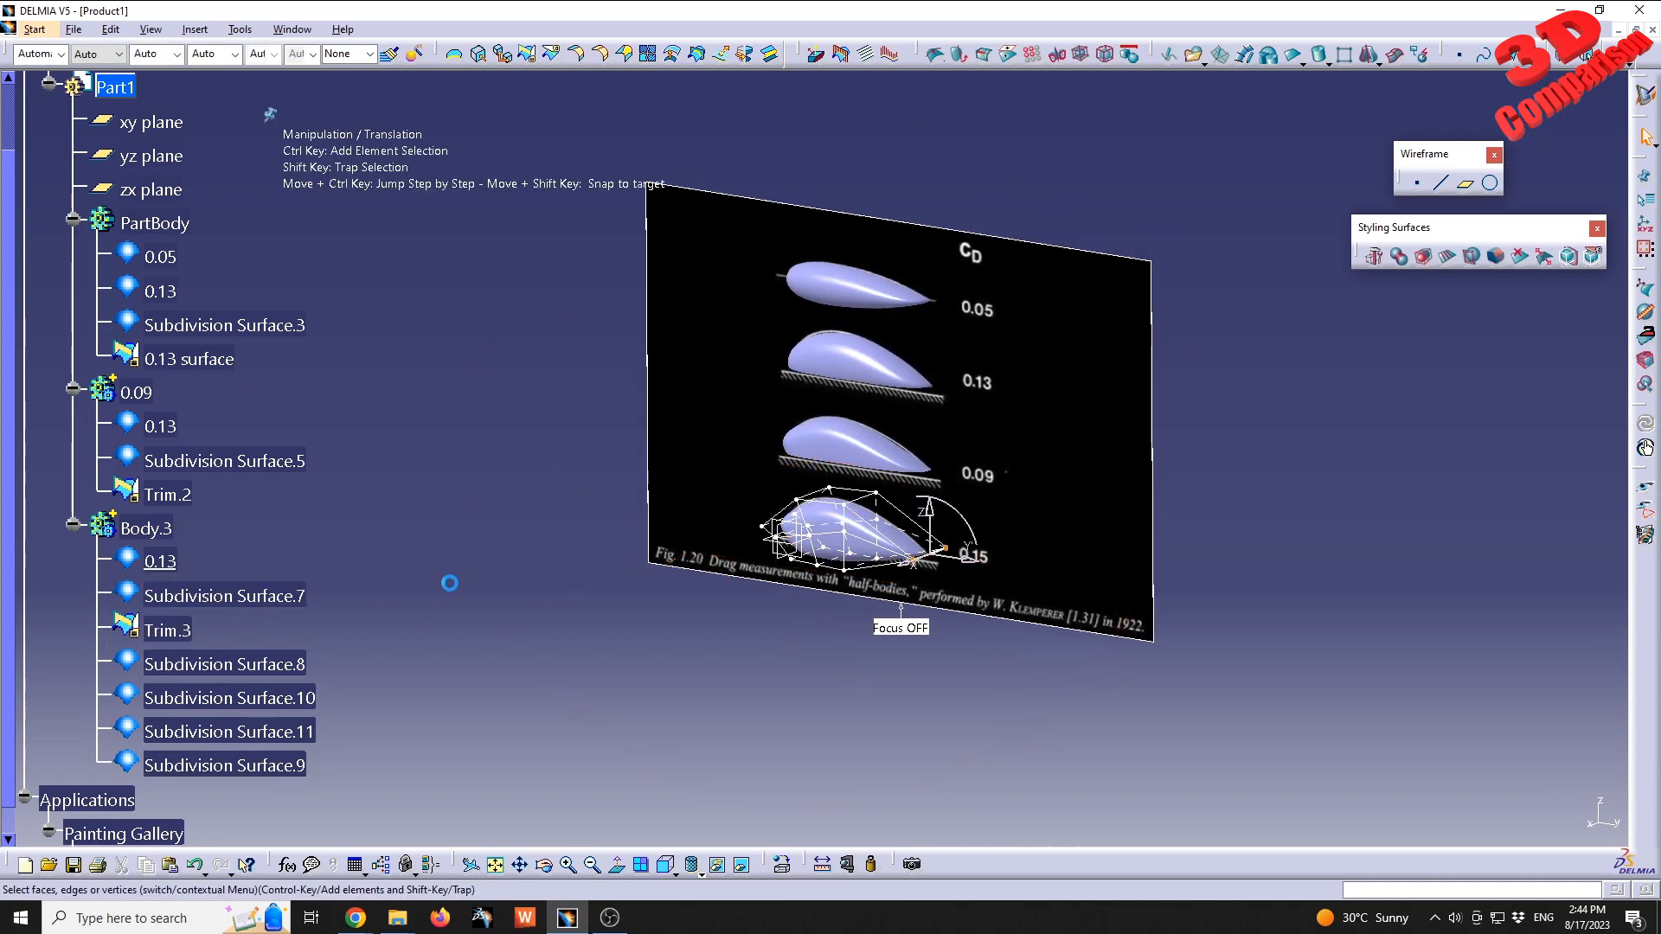
pyautogui.click(813, 493)
pyautogui.moveTo(810, 456)
pyautogui.mouseDown()
pyautogui.moveTo(808, 418)
pyautogui.moveTo(792, 472)
pyautogui.mouseUp()
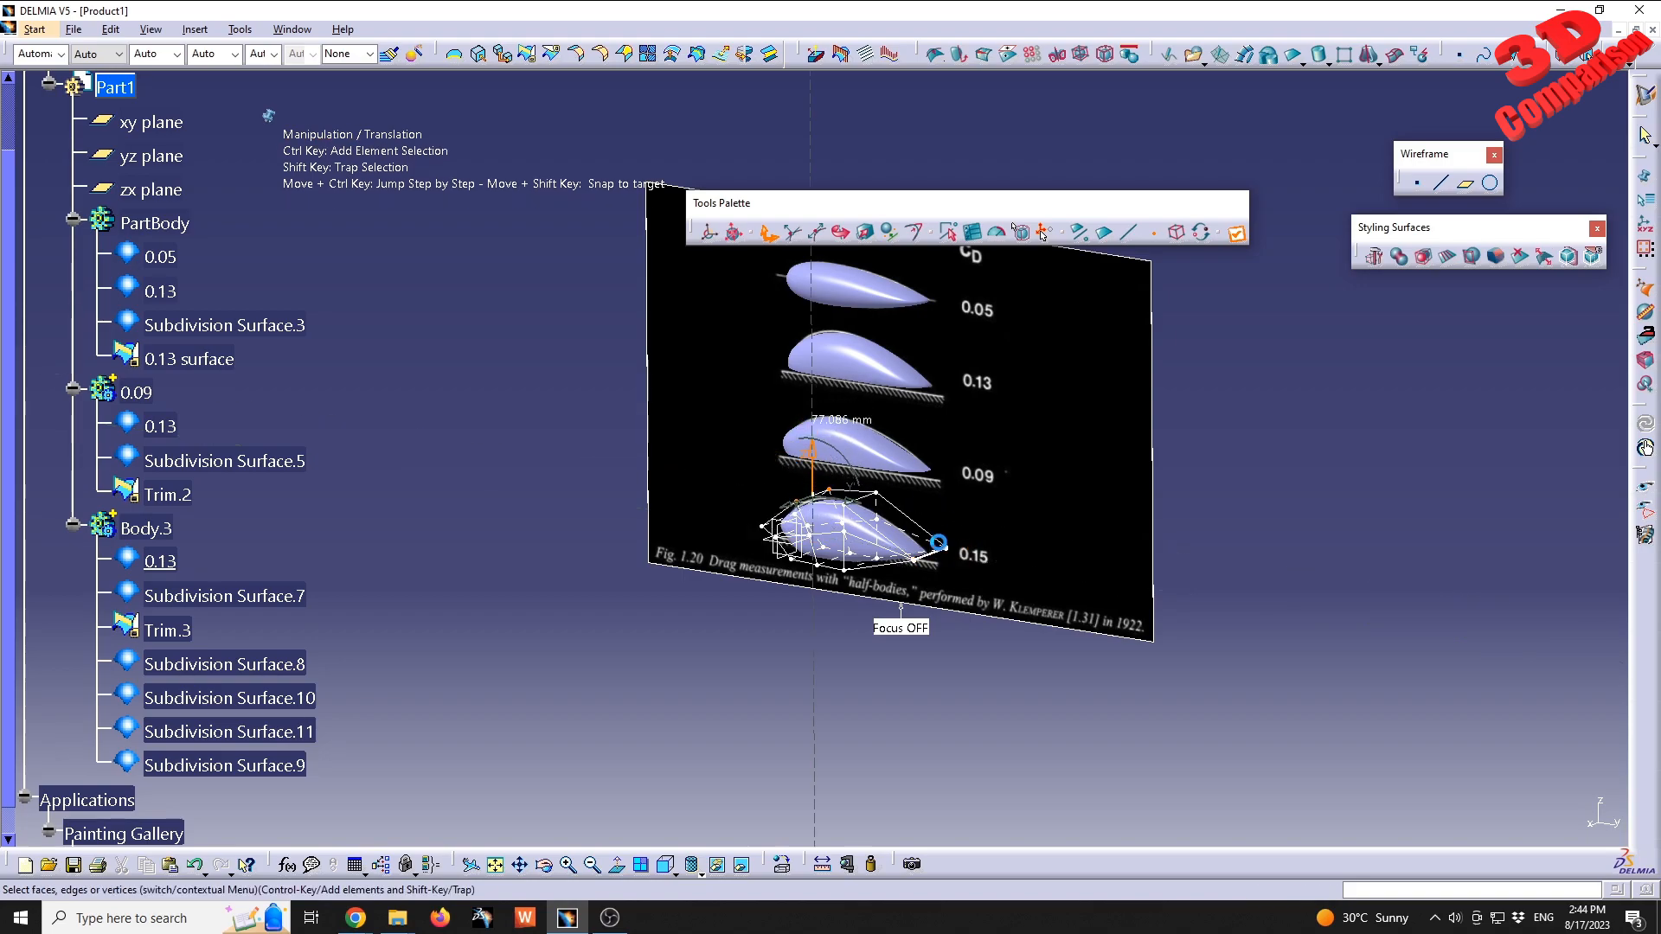
pyautogui.moveTo(571, 408); pyautogui.dragTo(1057, 686)
pyautogui.click(865, 232)
pyautogui.moveTo(891, 398); pyautogui.dragTo(868, 494, button='middle')
pyautogui.moveTo(785, 567); pyautogui.dragTo(779, 584)
pyautogui.press('Escape')
# - Hide the reference image Painting 1 so only the modelled bodies remain displayed
pyautogui.moveTo(733, 555)
pyautogui.mouseDown(button='middle')
pyautogui.moveTo(957, 545)
pyautogui.moveTo(819, 482)
pyautogui.moveTo(767, 611)
pyautogui.moveTo(774, 572)
pyautogui.moveTo(912, 482)
pyautogui.moveTo(790, 660)
pyautogui.moveTo(701, 679)
pyautogui.mouseUp(button='middle')
pyautogui.scroll(-2, 156, 765)
pyautogui.rightClick(154, 787)
pyautogui.click(244, 487)
# - Apply the DS Red painting material to all four half-body surfaces, check it in the tree and close the material library
pyautogui.click(779, 864)
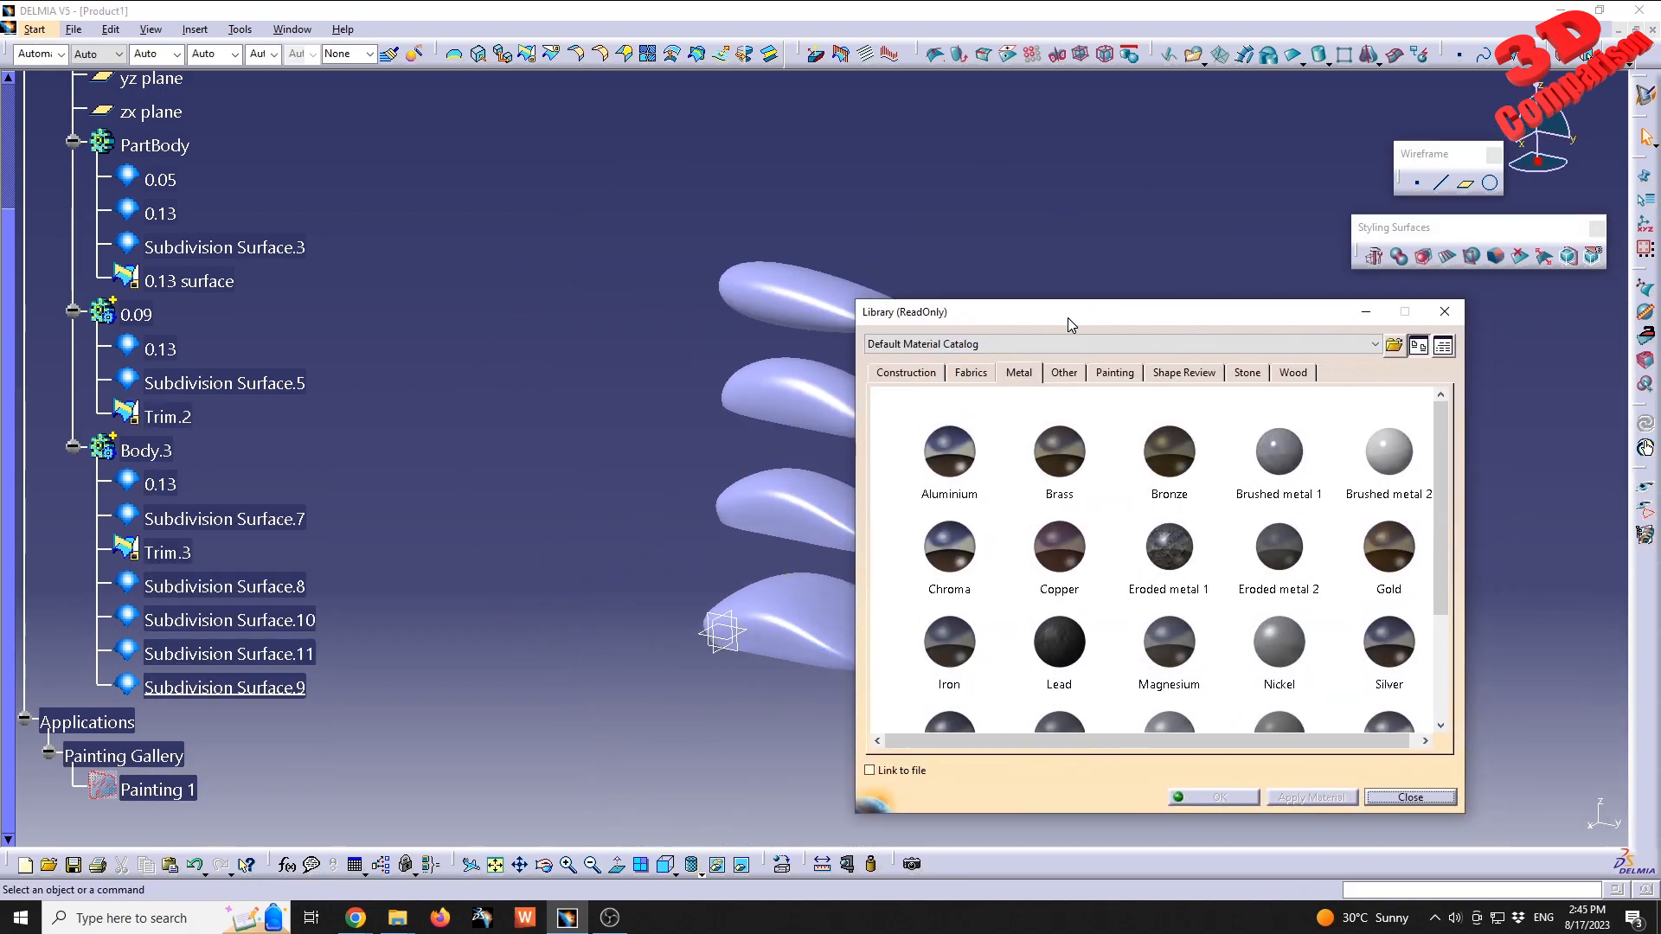
pyautogui.click(1115, 373)
pyautogui.moveTo(1073, 644); pyautogui.dragTo(818, 505)
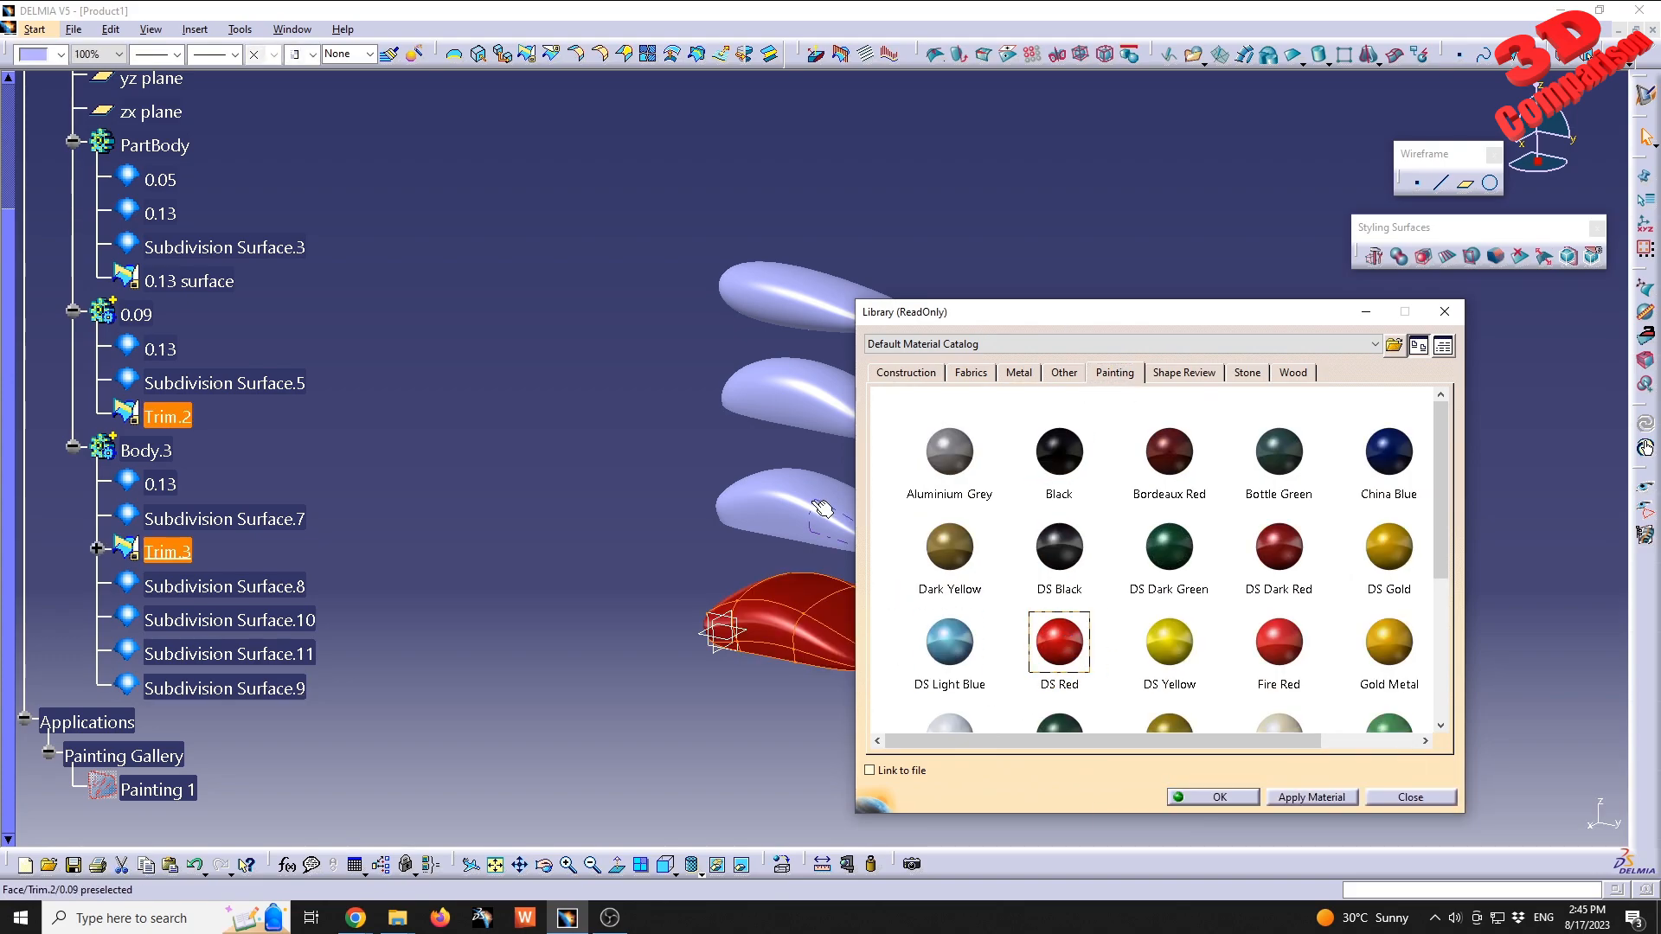
pyautogui.moveTo(1042, 630); pyautogui.dragTo(809, 294)
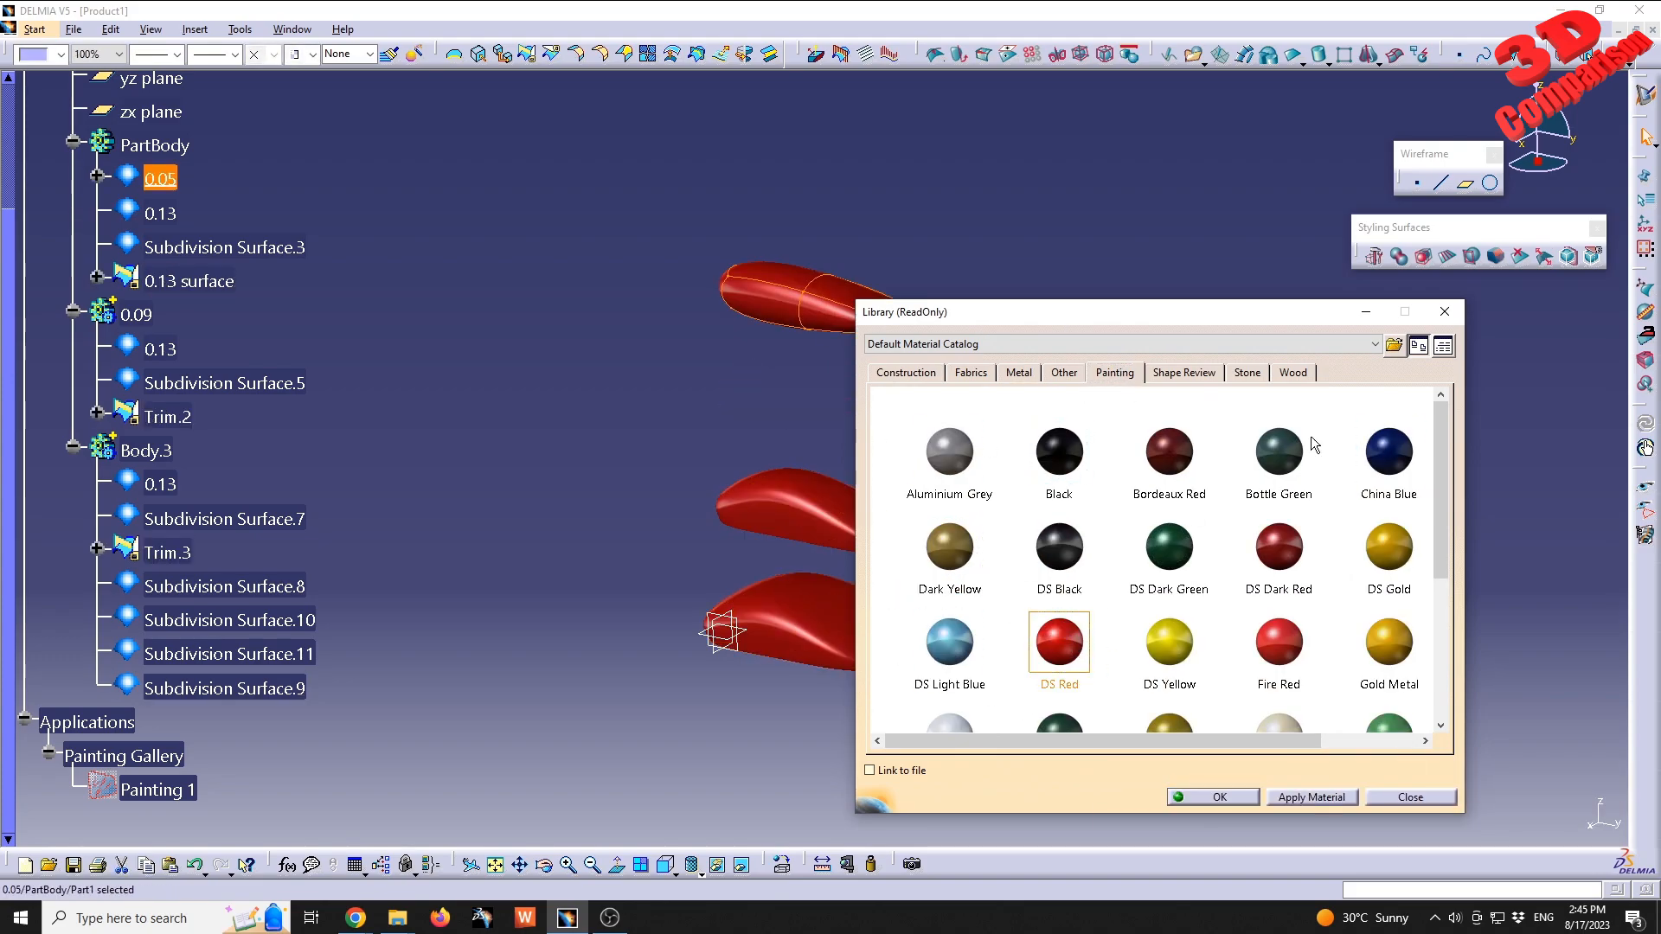
pyautogui.click(1286, 798)
pyautogui.click(98, 278)
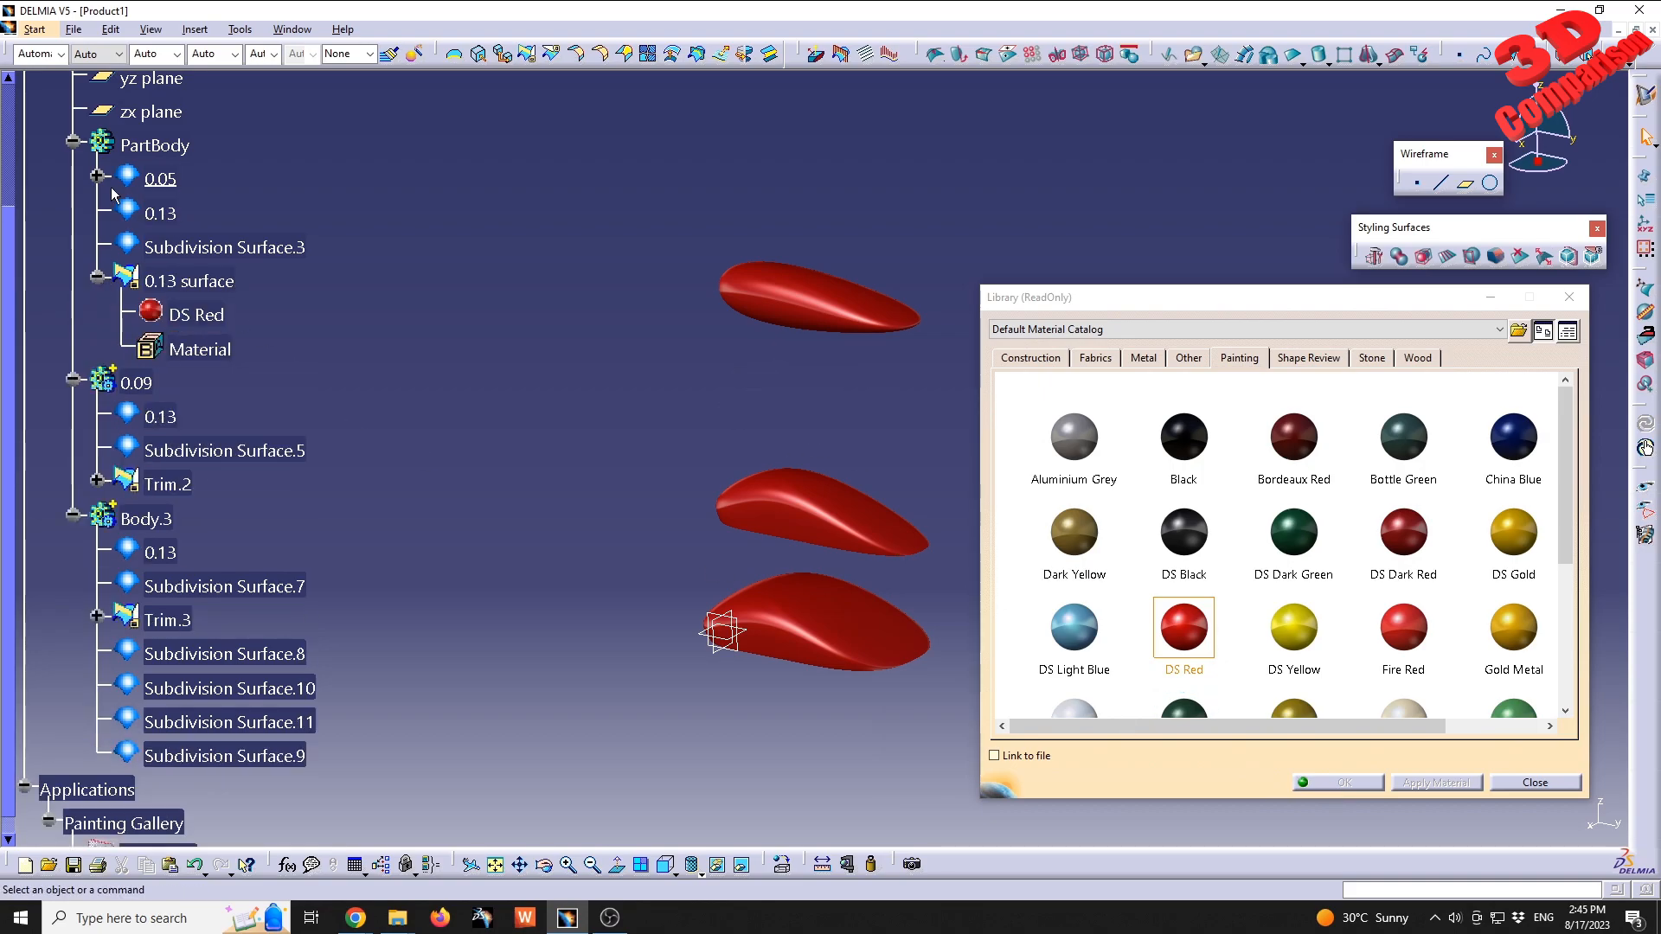
pyautogui.click(98, 176)
pyautogui.click(196, 213)
pyautogui.click(1534, 783)
# - Hide the 0.13 surface and collapse the PartBody branch
pyautogui.click(104, 349)
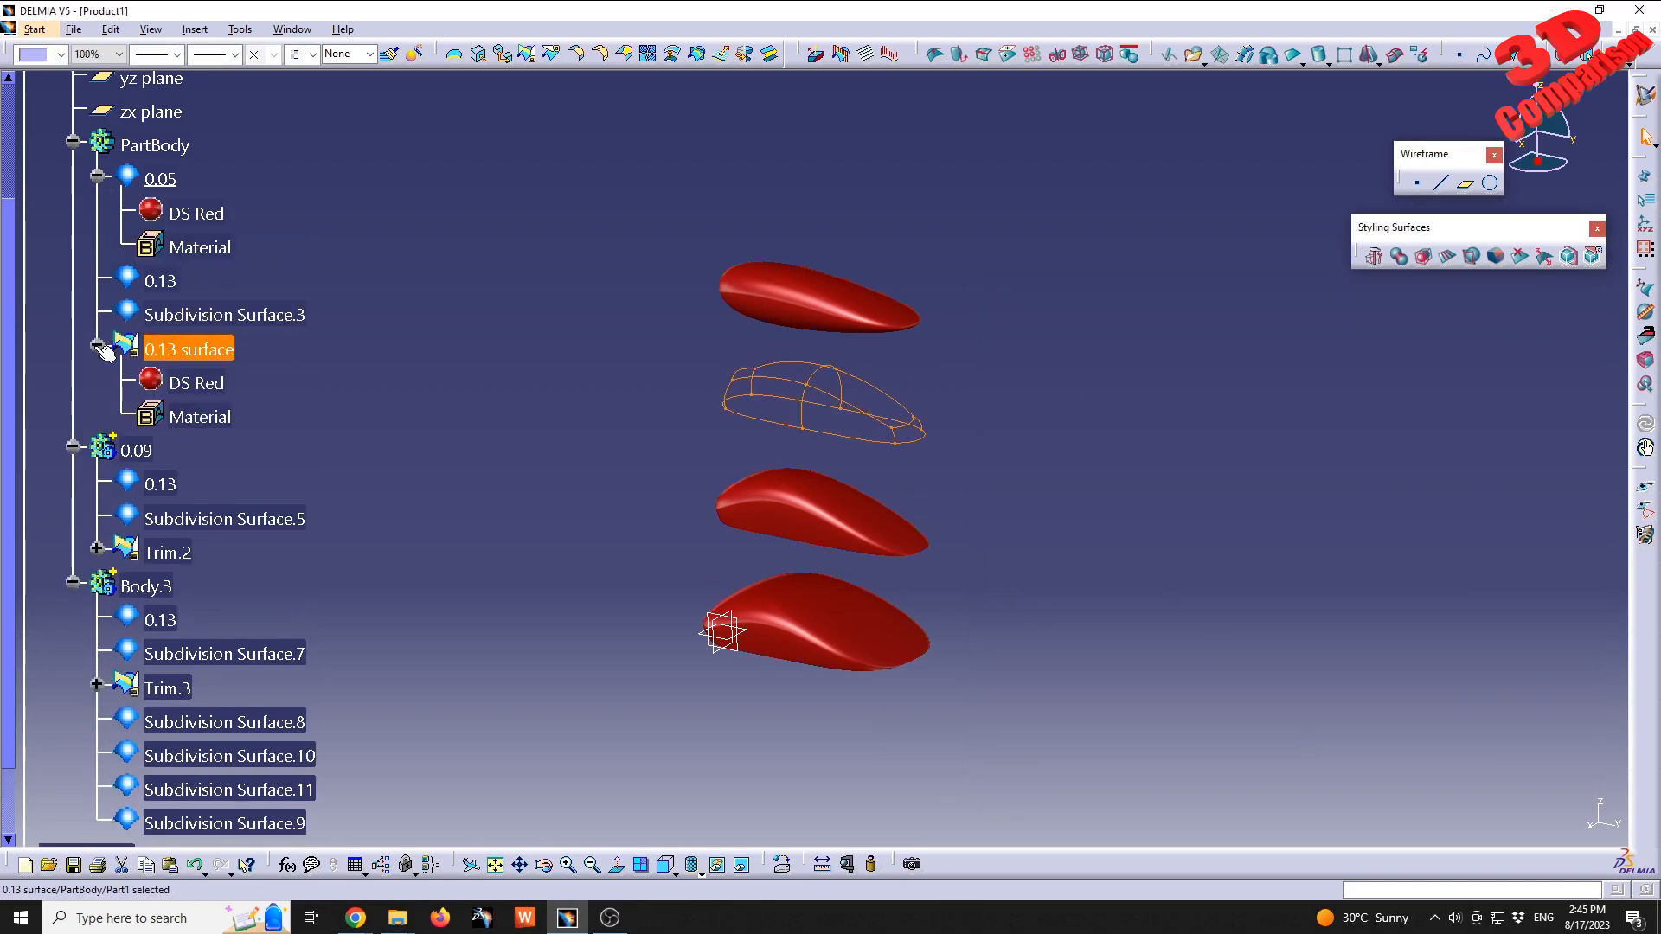
pyautogui.click(204, 352)
pyautogui.click(72, 142)
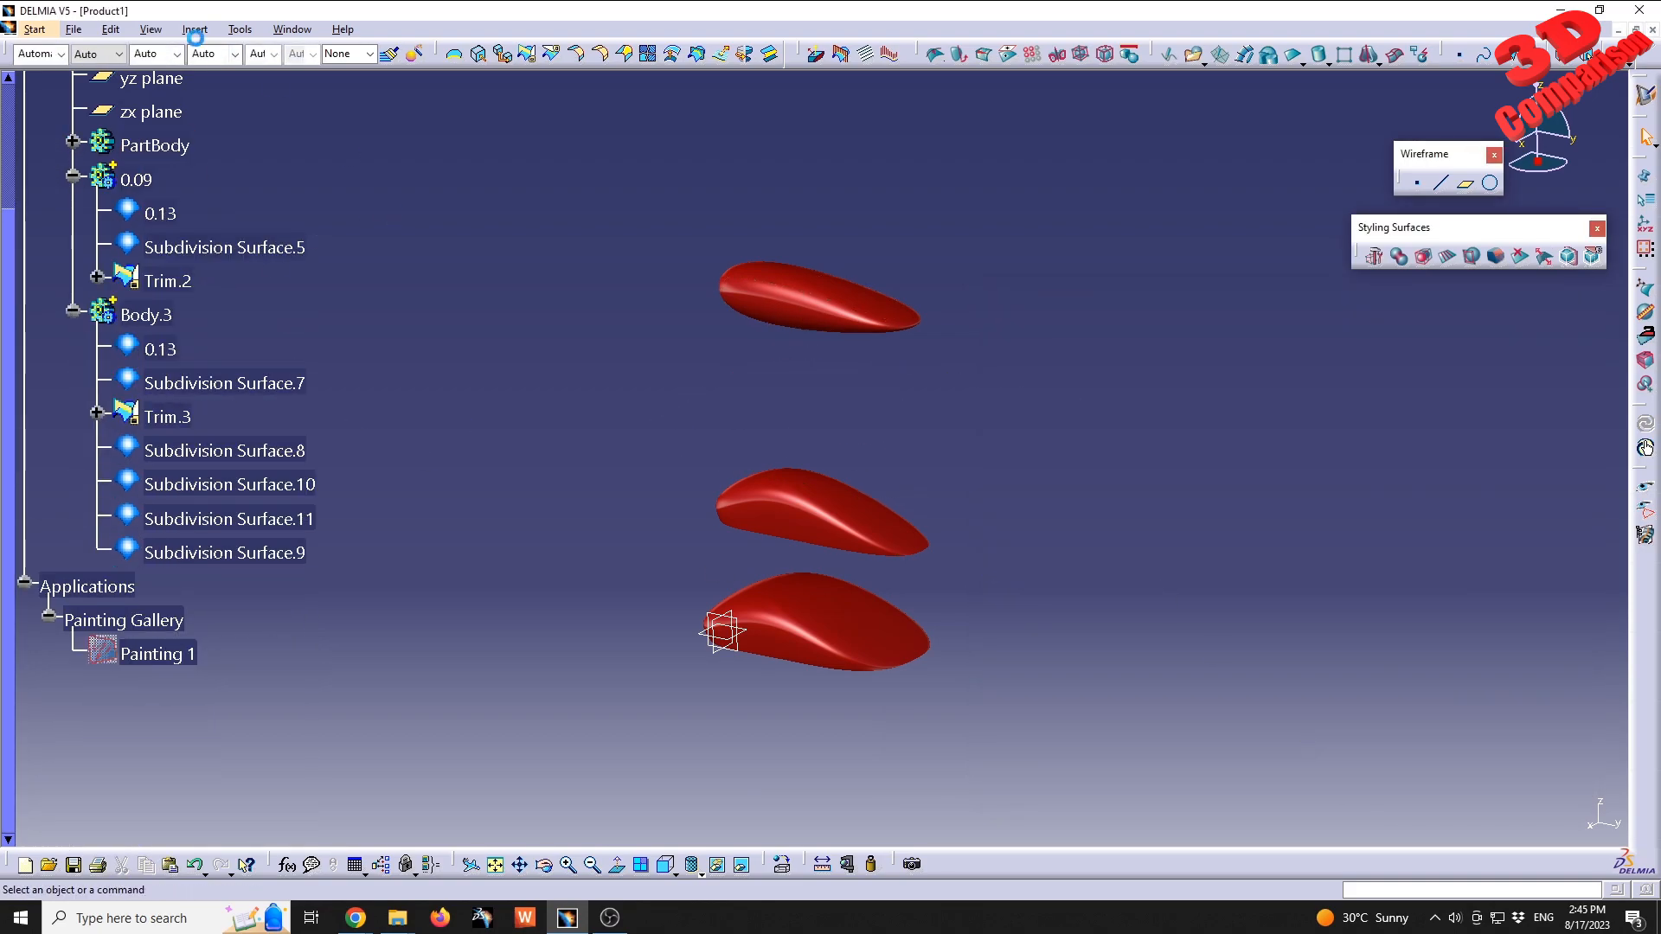
# - Switch from the surface workbench to Part Design and insert a new body in Part1
pyautogui.click(195, 30)
pyautogui.click(130, 121)
pyautogui.scroll(2, 117, 121)
pyautogui.doubleClick(87, 102)
pyautogui.click(35, 30)
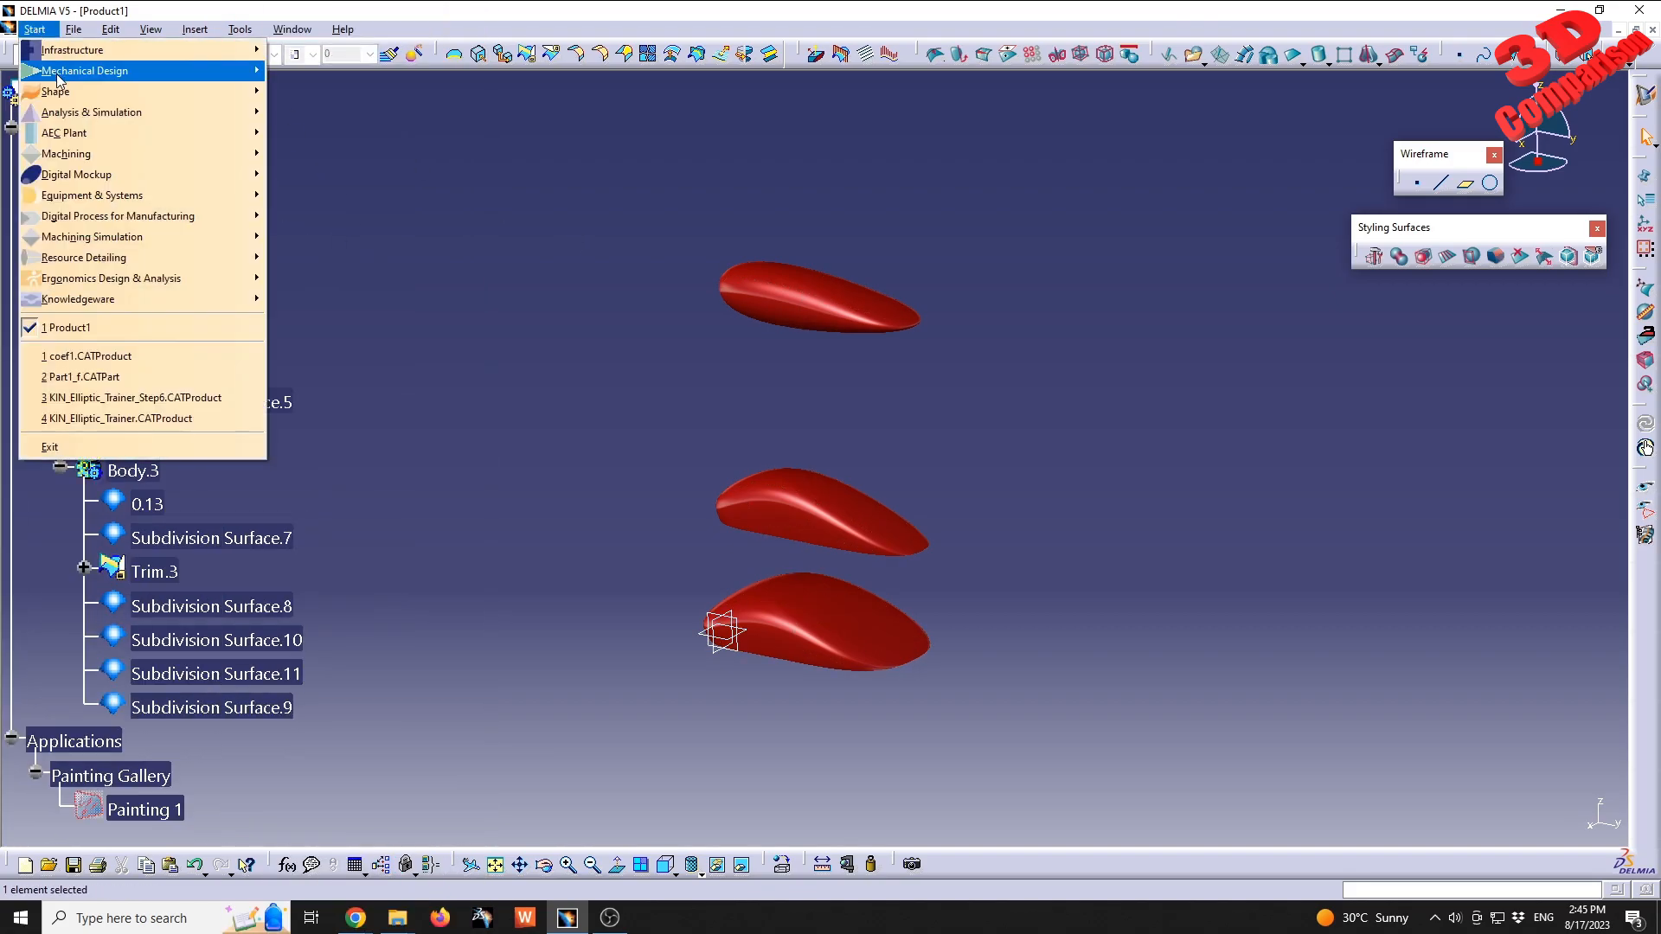
pyautogui.moveTo(55, 72)
pyautogui.click(316, 71)
pyautogui.click(195, 30)
pyautogui.click(212, 72)
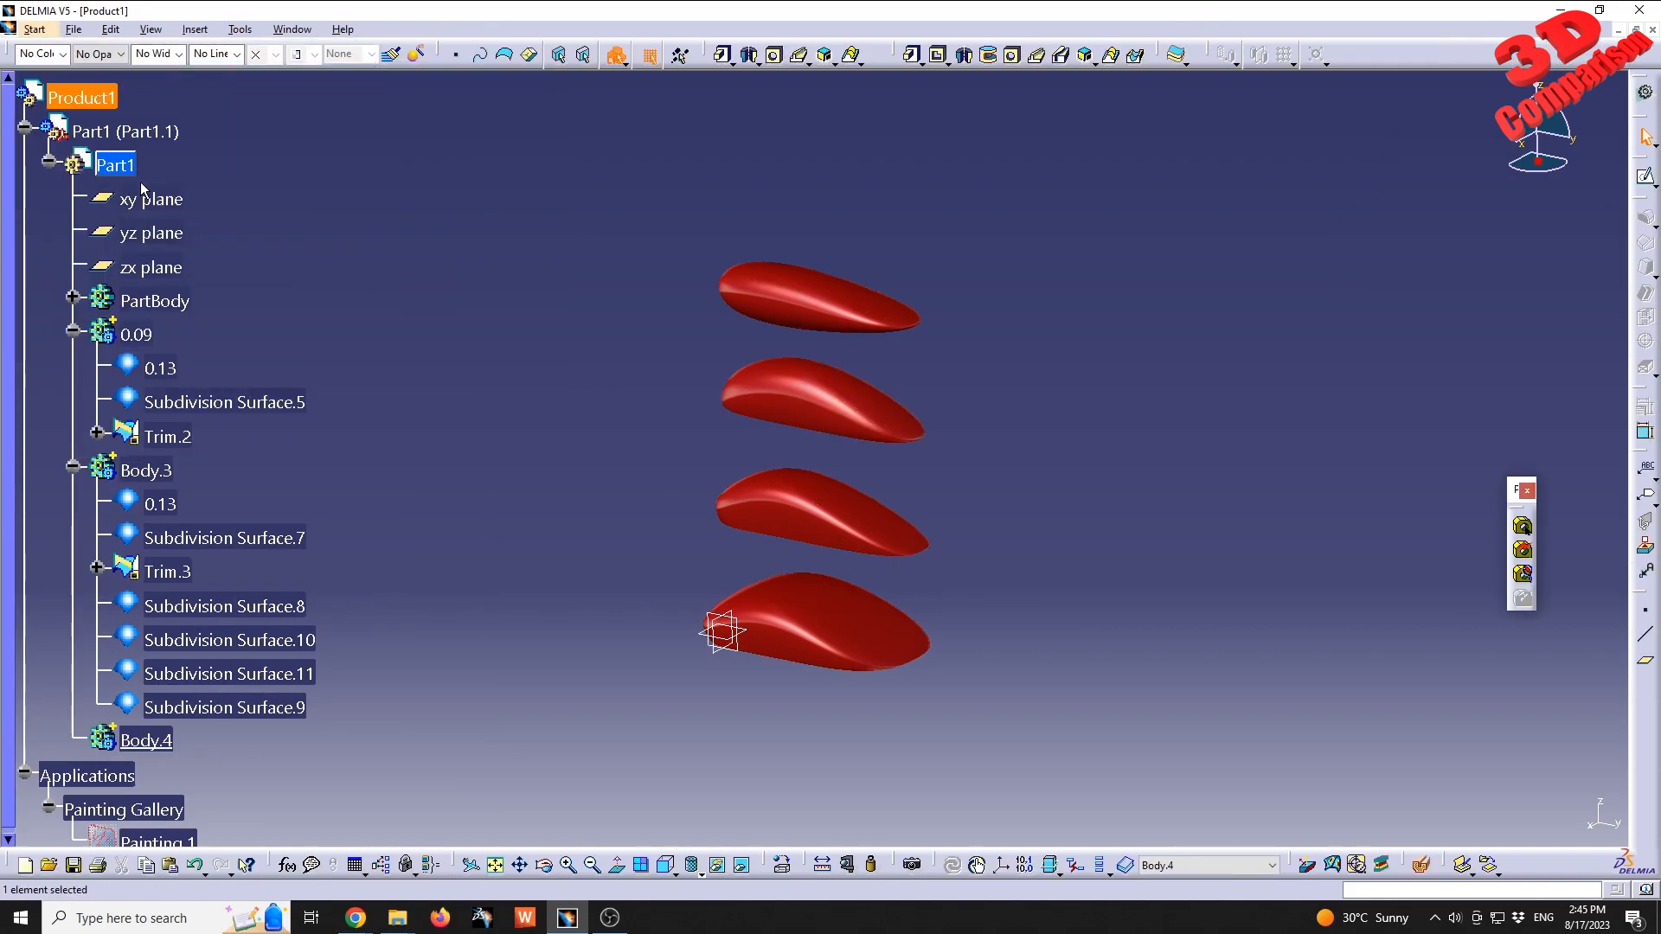
# - Copy the 0.13 surface from PartBody to the clipboard
pyautogui.click(49, 162)
pyautogui.click(106, 165)
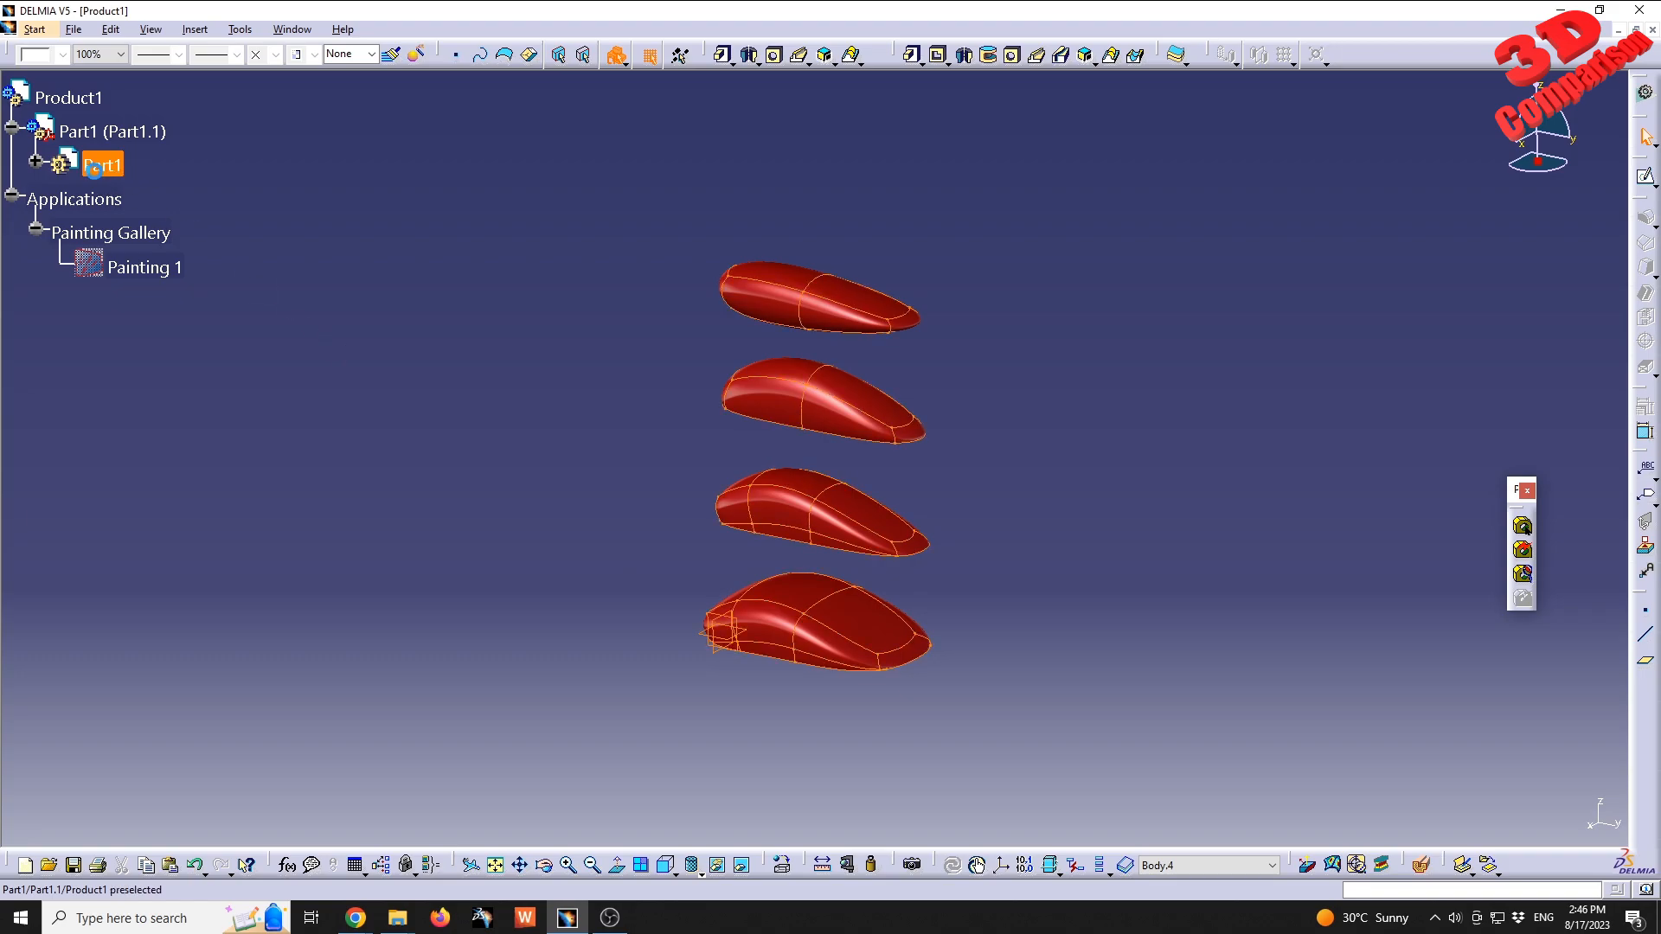
pyautogui.click(147, 334)
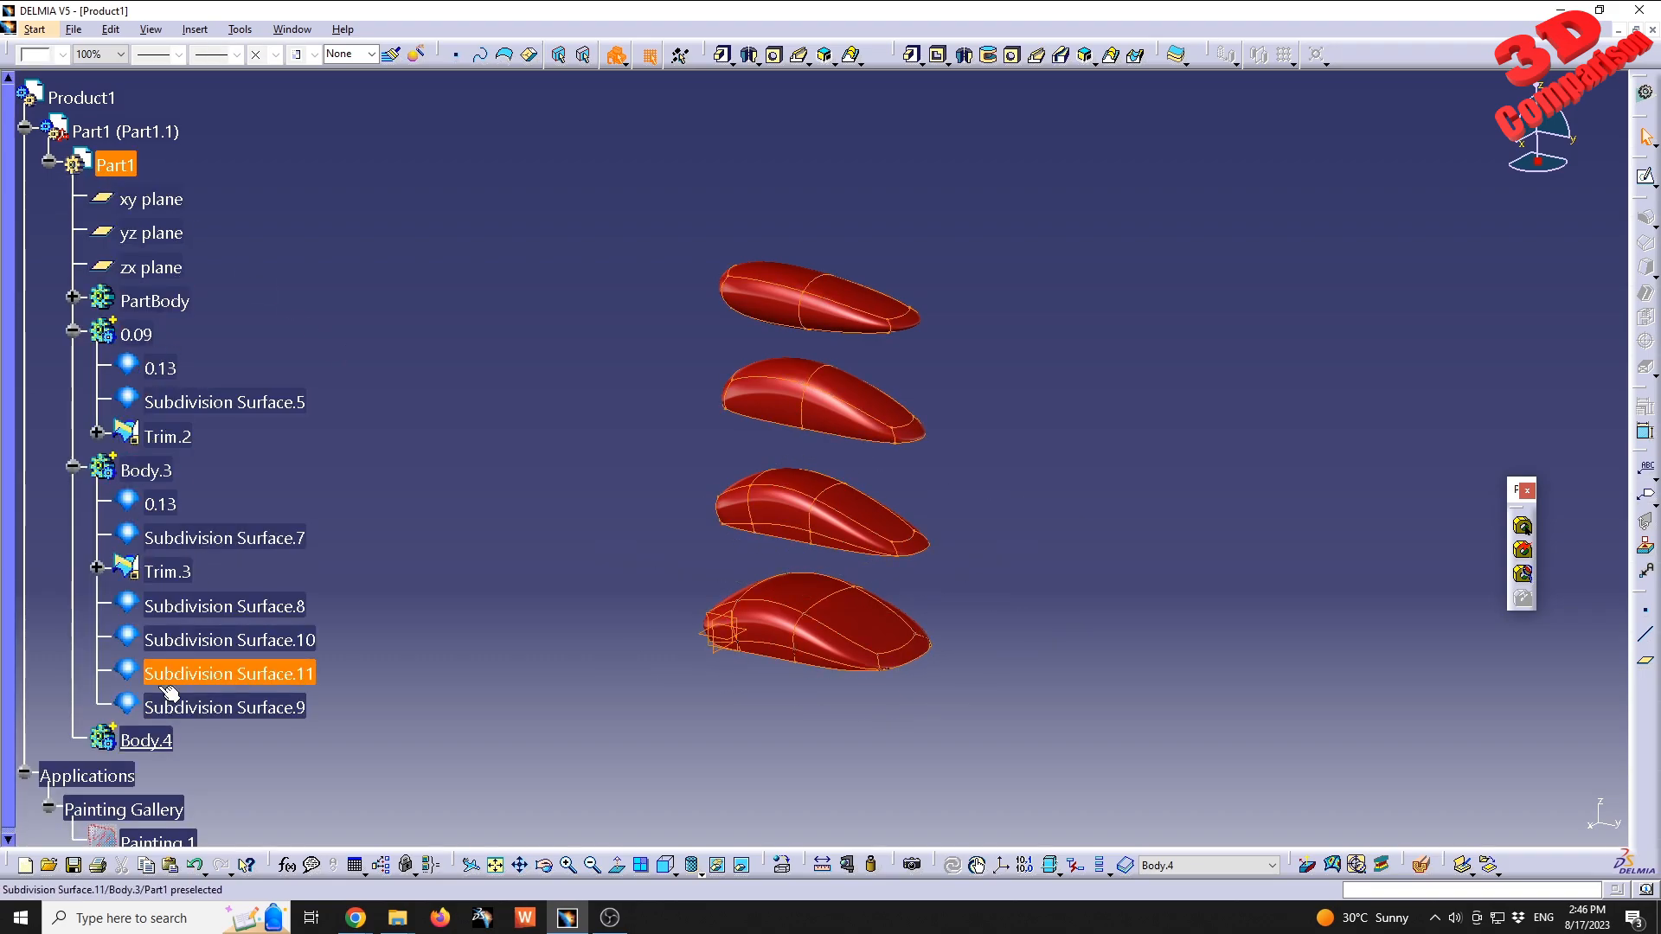
pyautogui.click(132, 741)
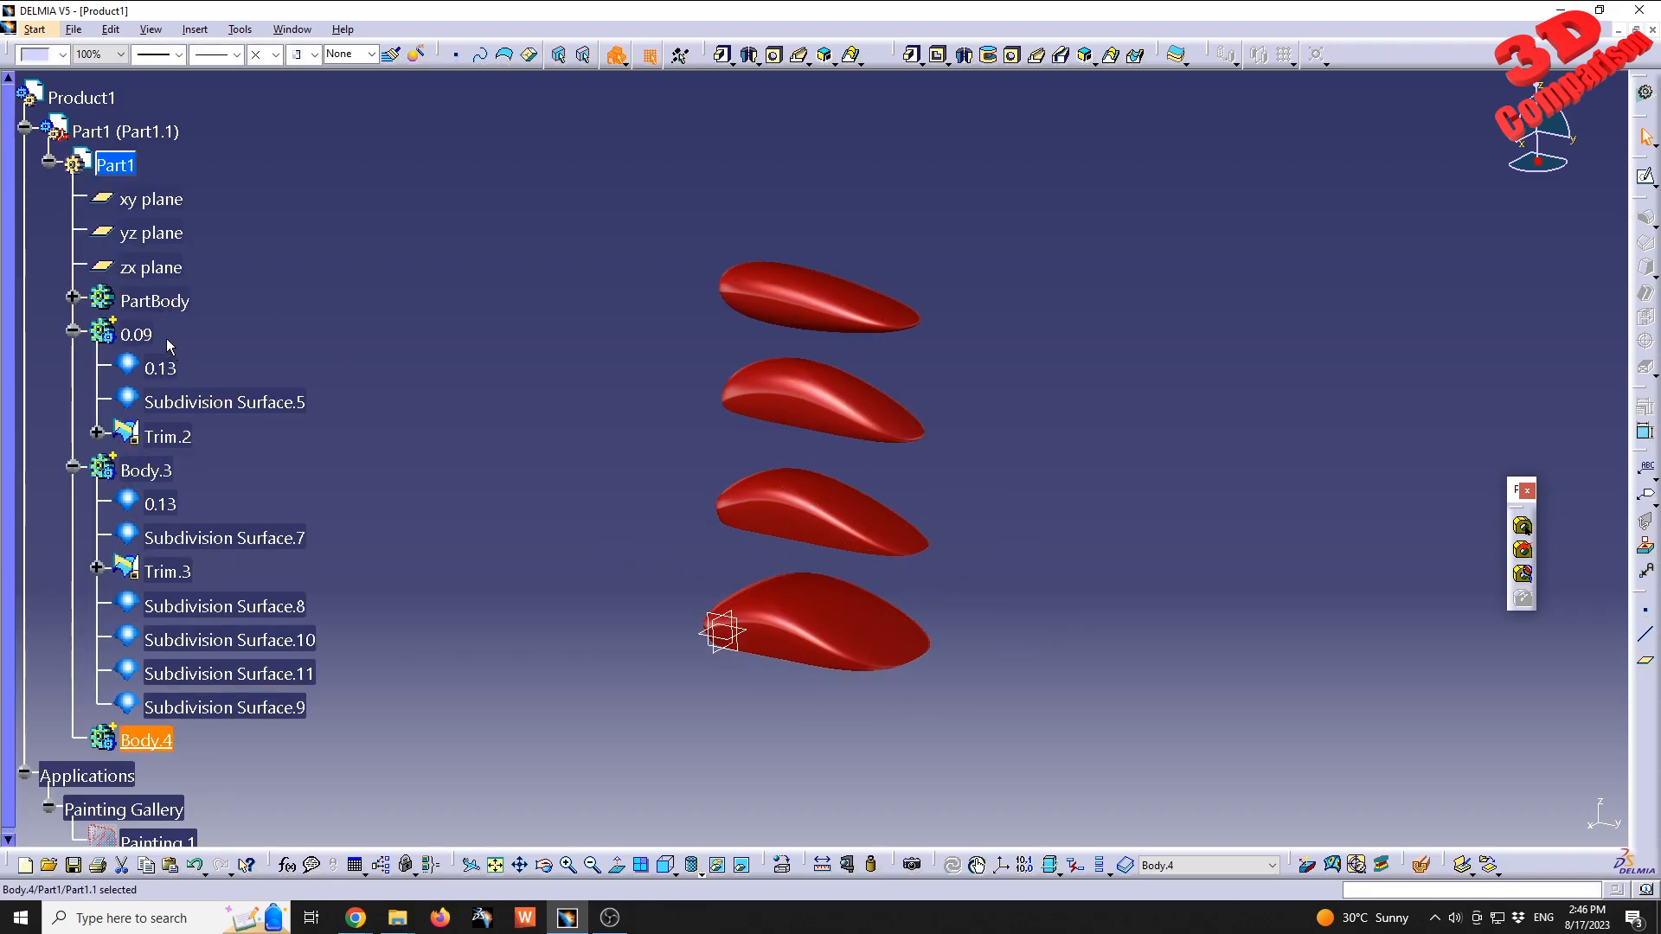
pyautogui.click(74, 298)
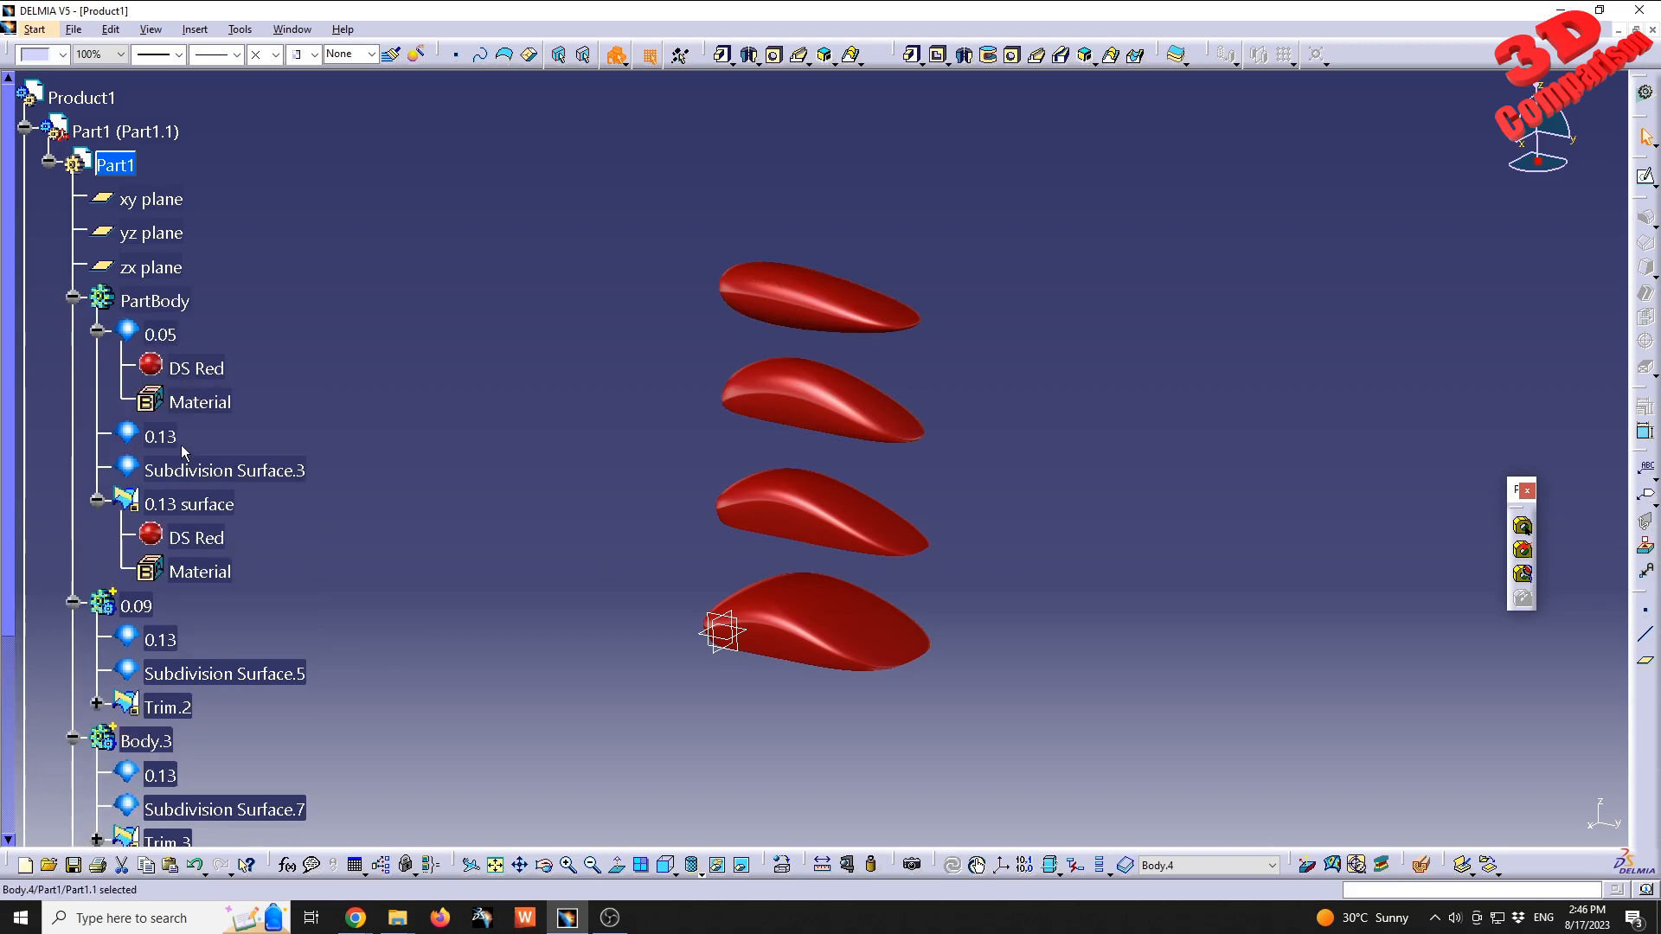
pyautogui.rightClick(191, 512)
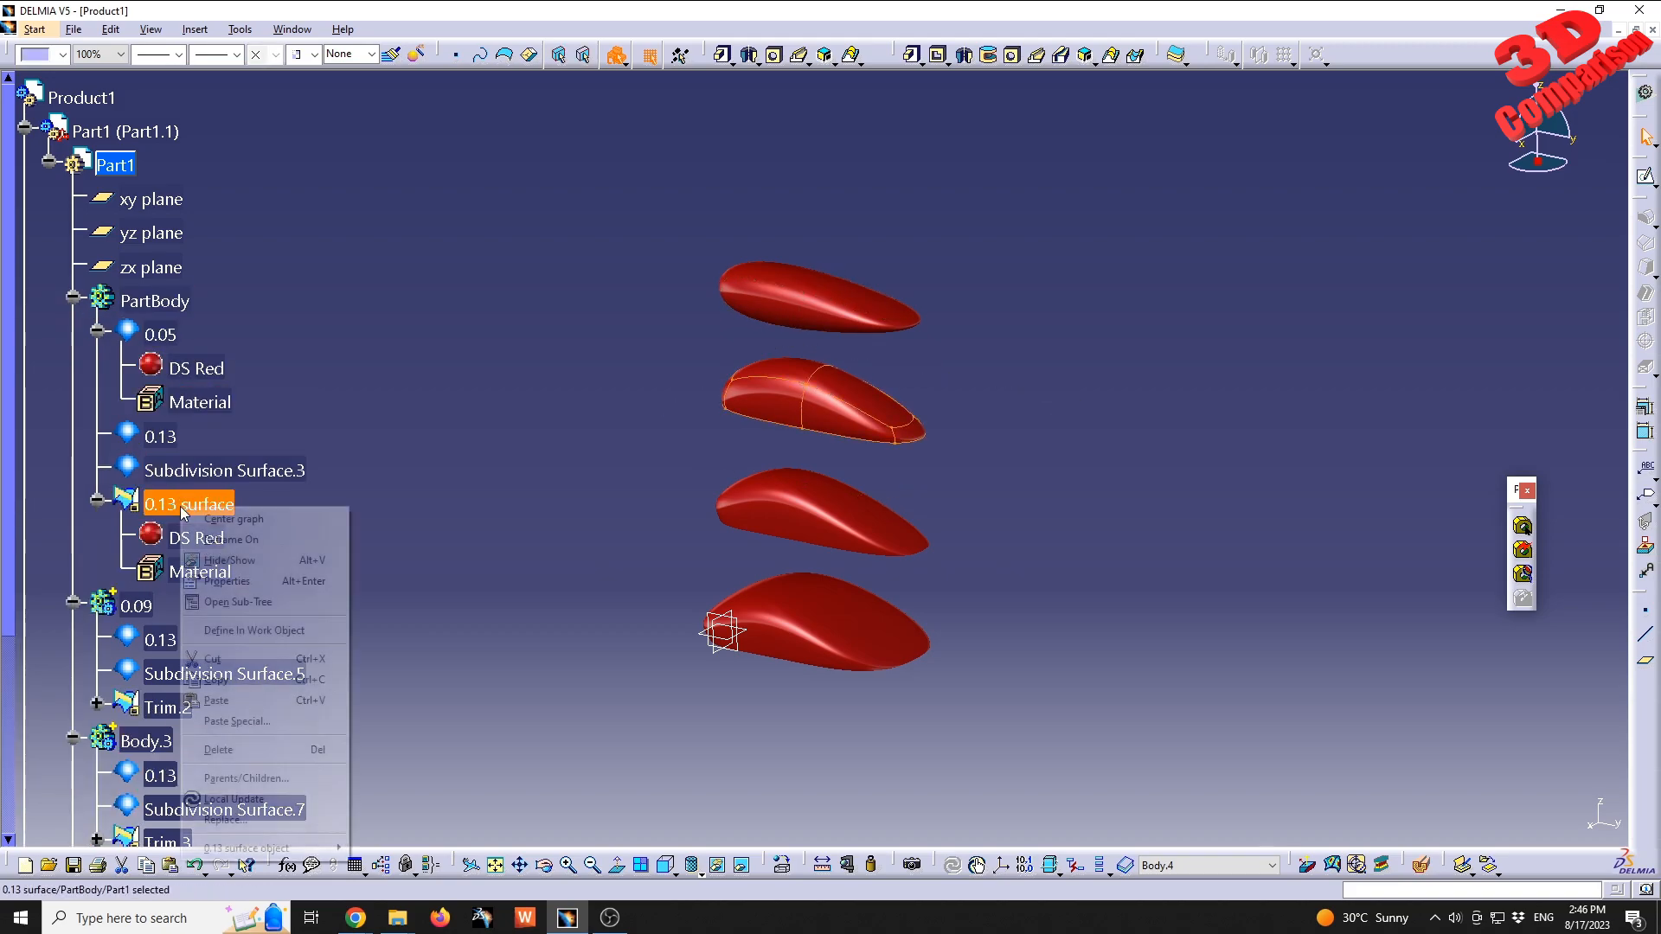
pyautogui.click(250, 682)
pyautogui.scroll(-4, 242, 774)
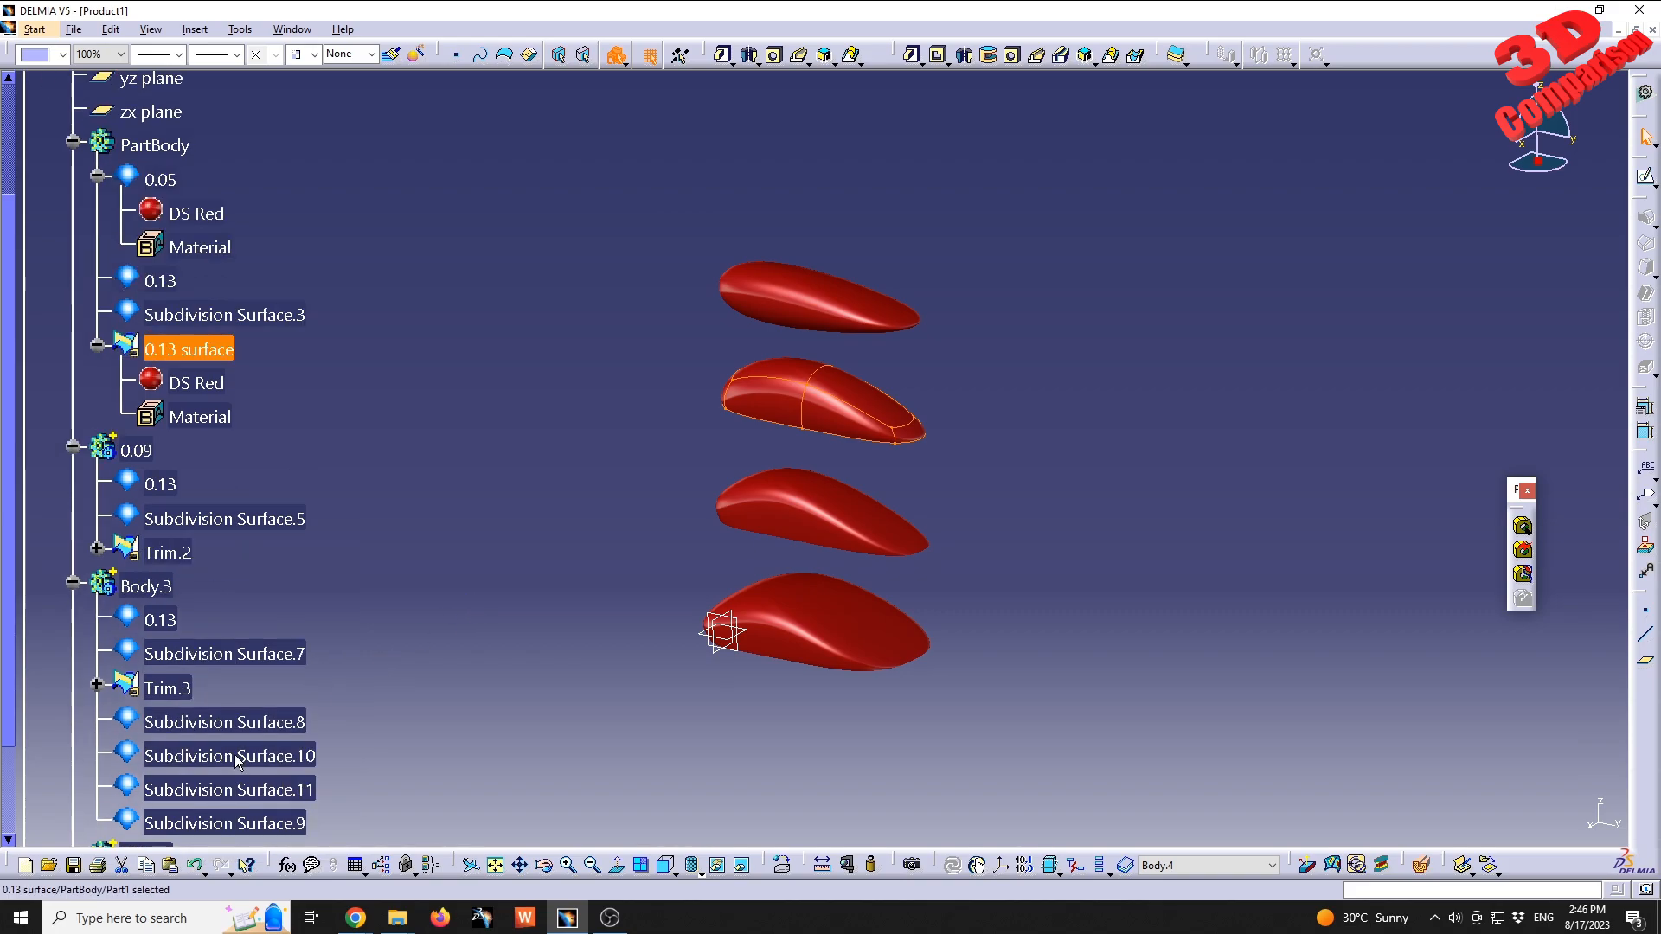
pyautogui.click(660, 444)
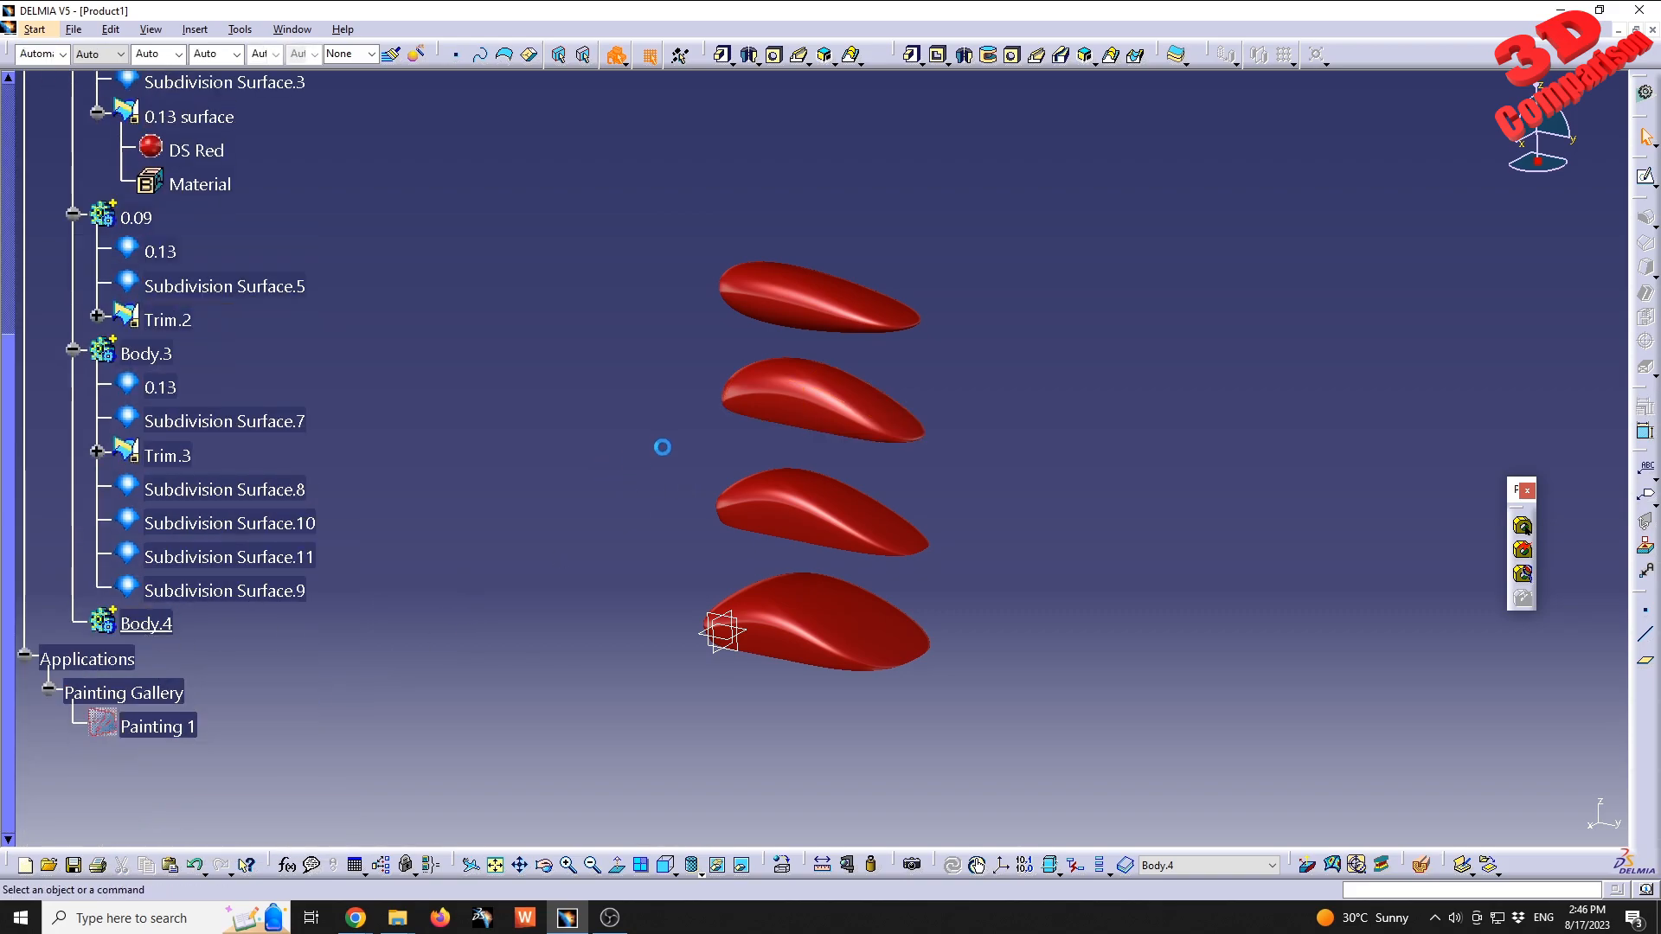
# - Show the reference image Painting 1 behind the red half-bodies and compare them from several angles
pyautogui.moveTo(660, 444); pyautogui.dragTo(918, 319, button='middle')
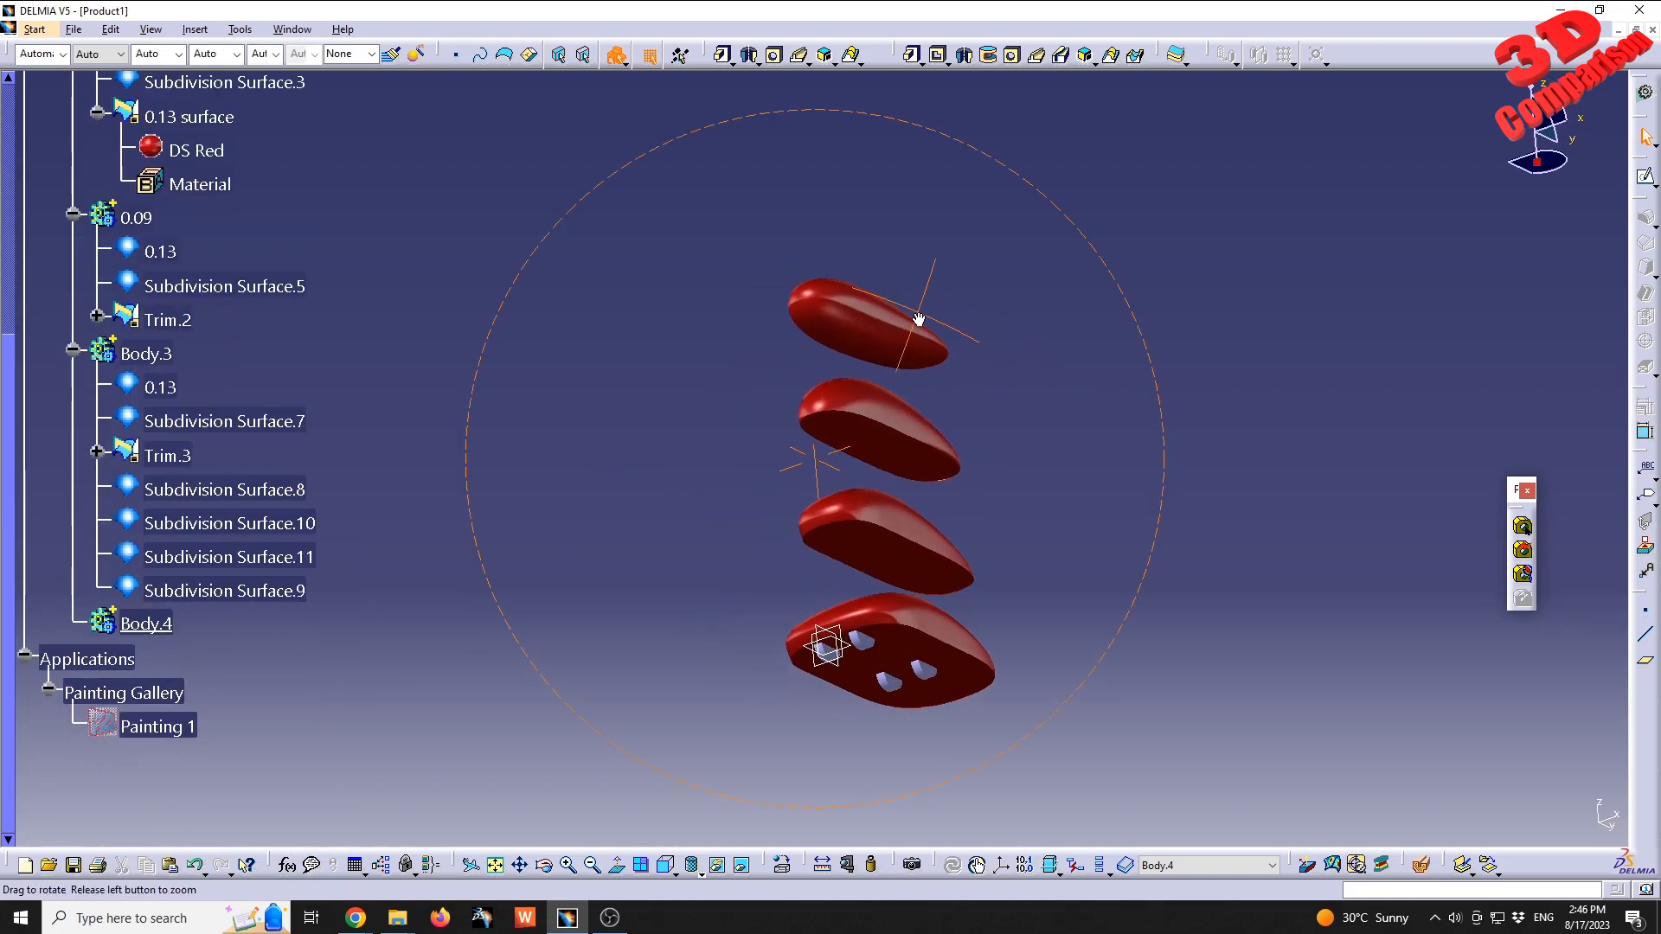
pyautogui.moveTo(995, 508); pyautogui.dragTo(870, 516, button='middle')
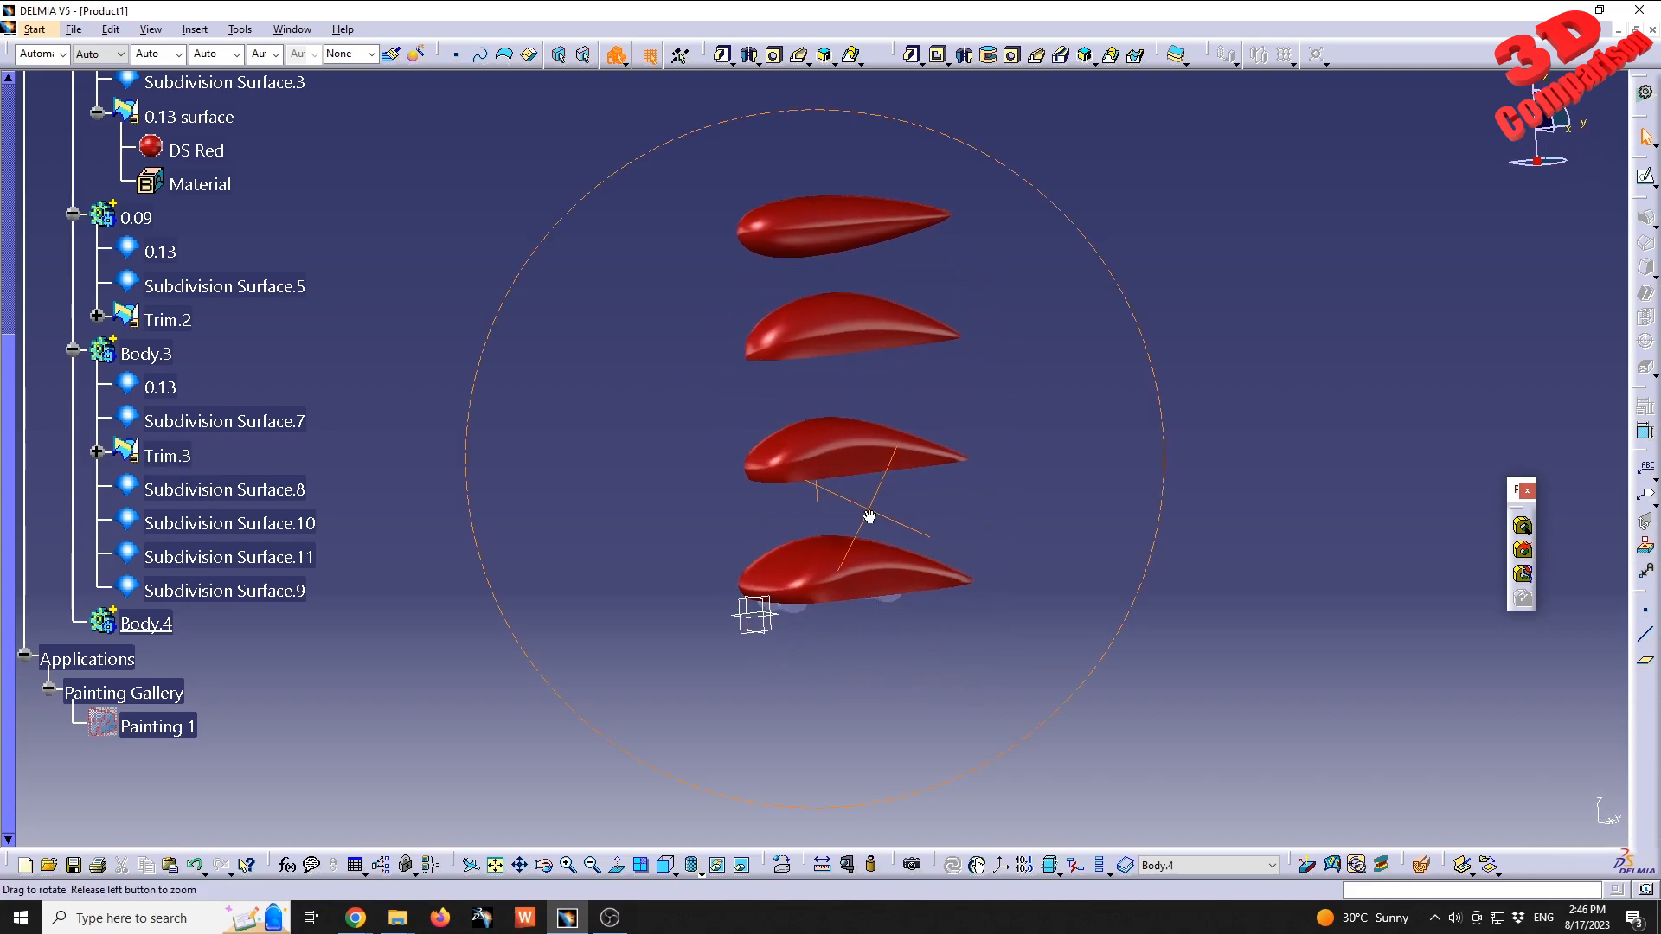
pyautogui.rightClick(213, 725)
pyautogui.click(251, 428)
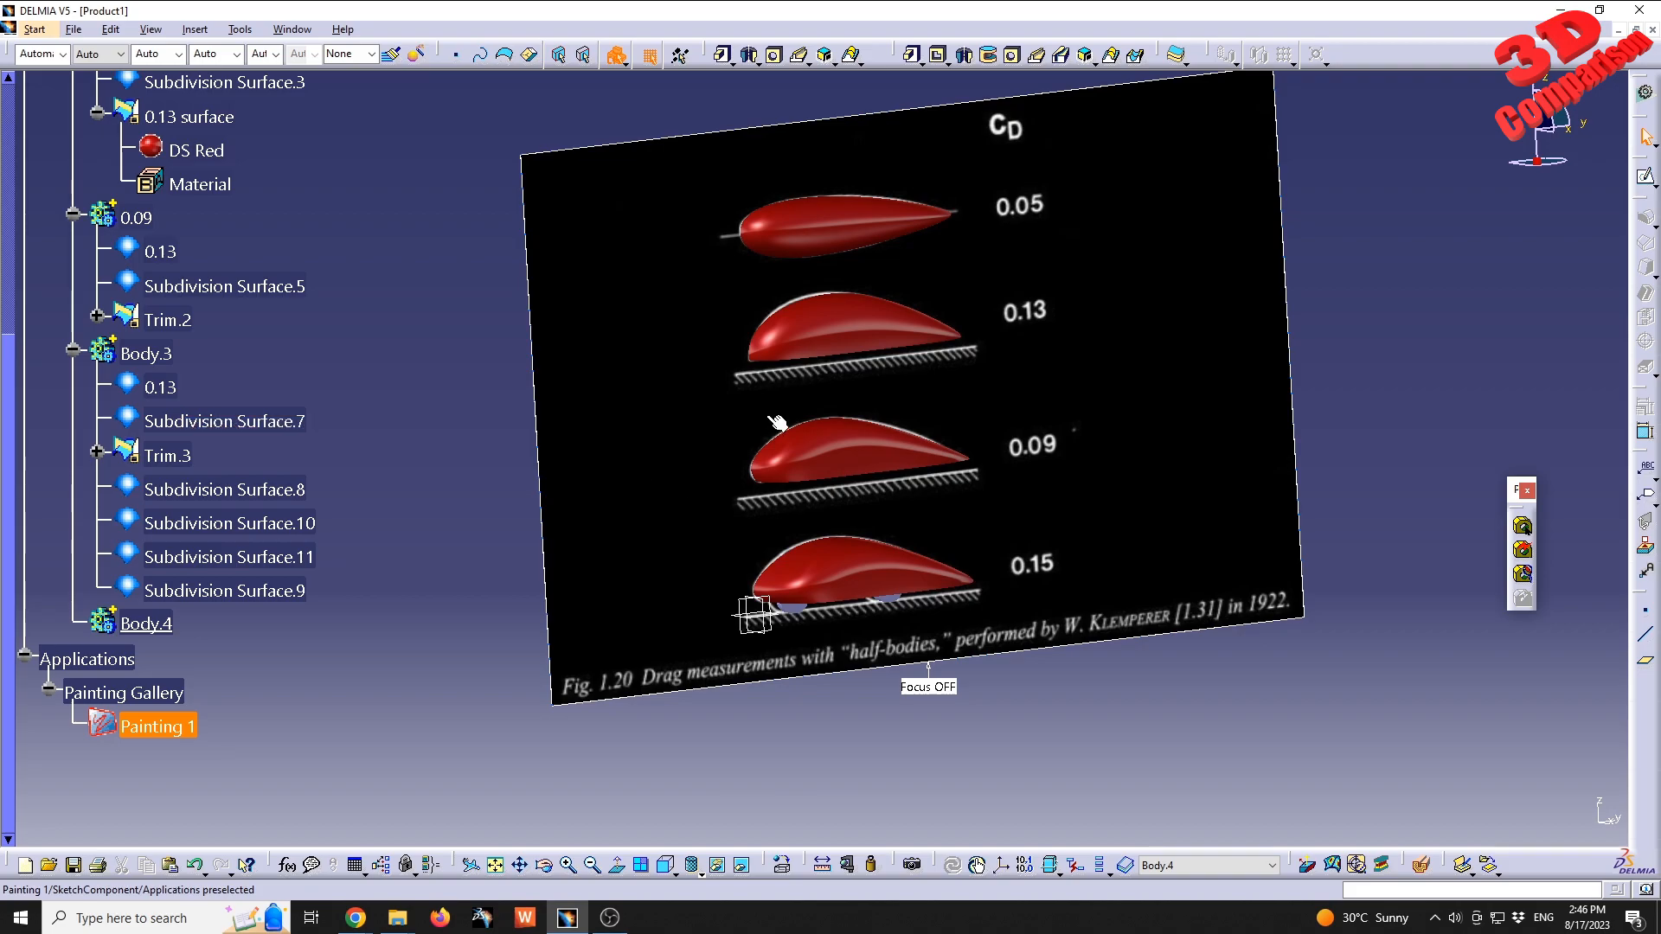
pyautogui.moveTo(777, 422); pyautogui.dragTo(804, 502, button='middle')
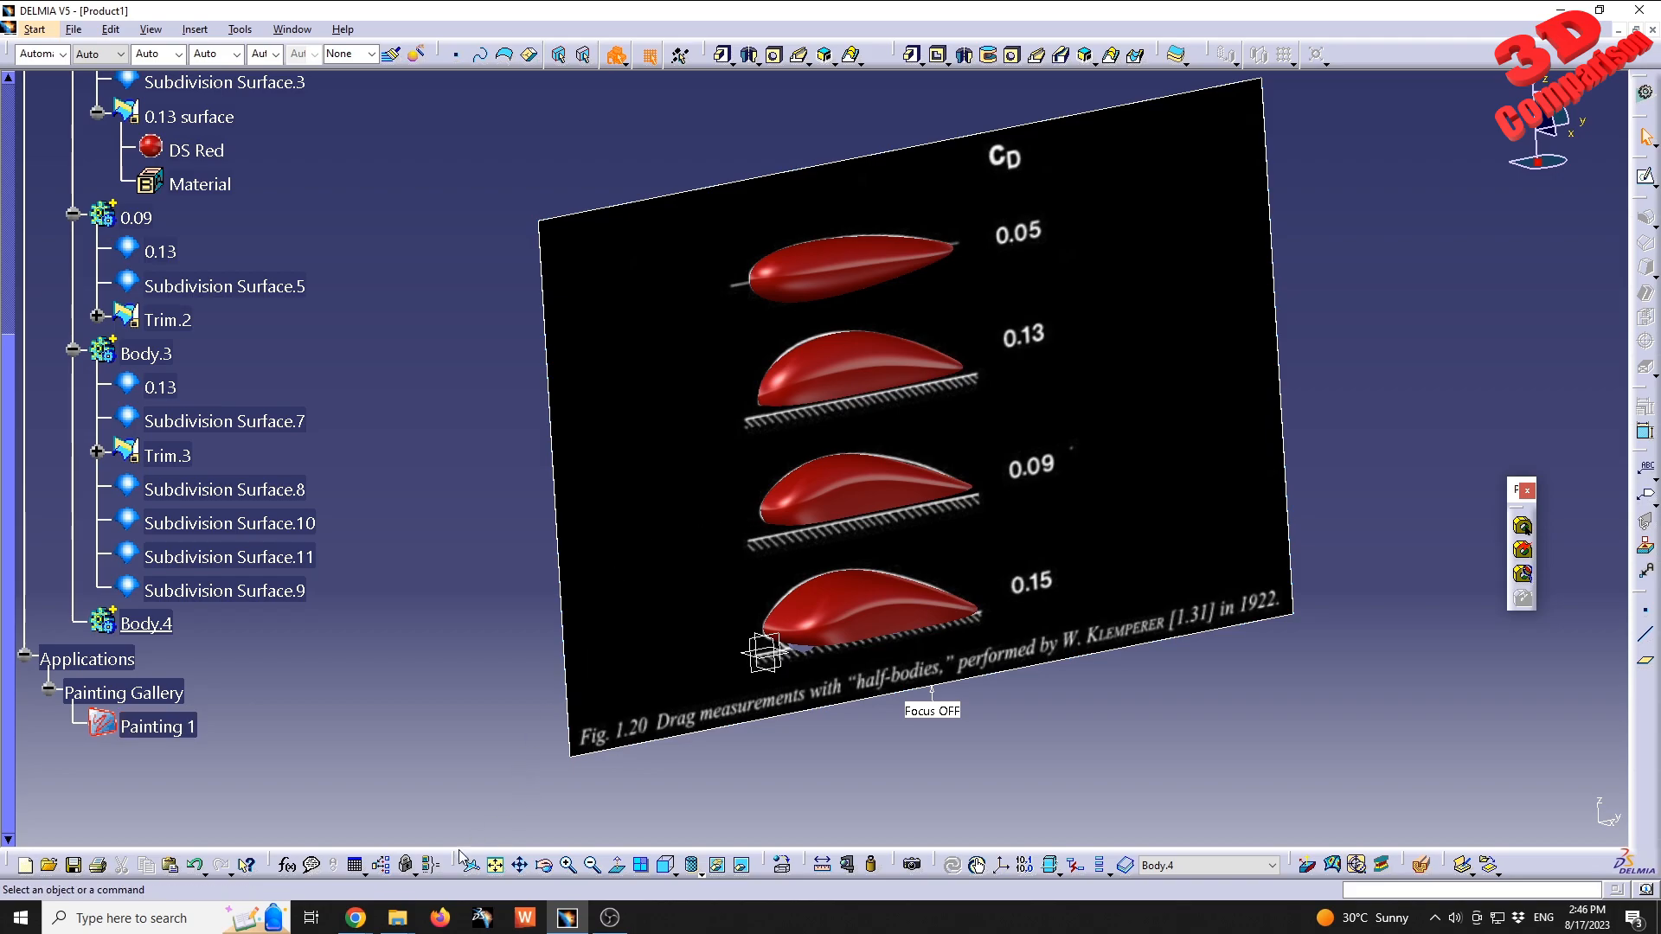
# - Switch to Chrome, open the video "Do CATIA users make use of custom hotkeys?" and look through its description and comments
pyautogui.moveTo(370, 922)
pyautogui.click(354, 843)
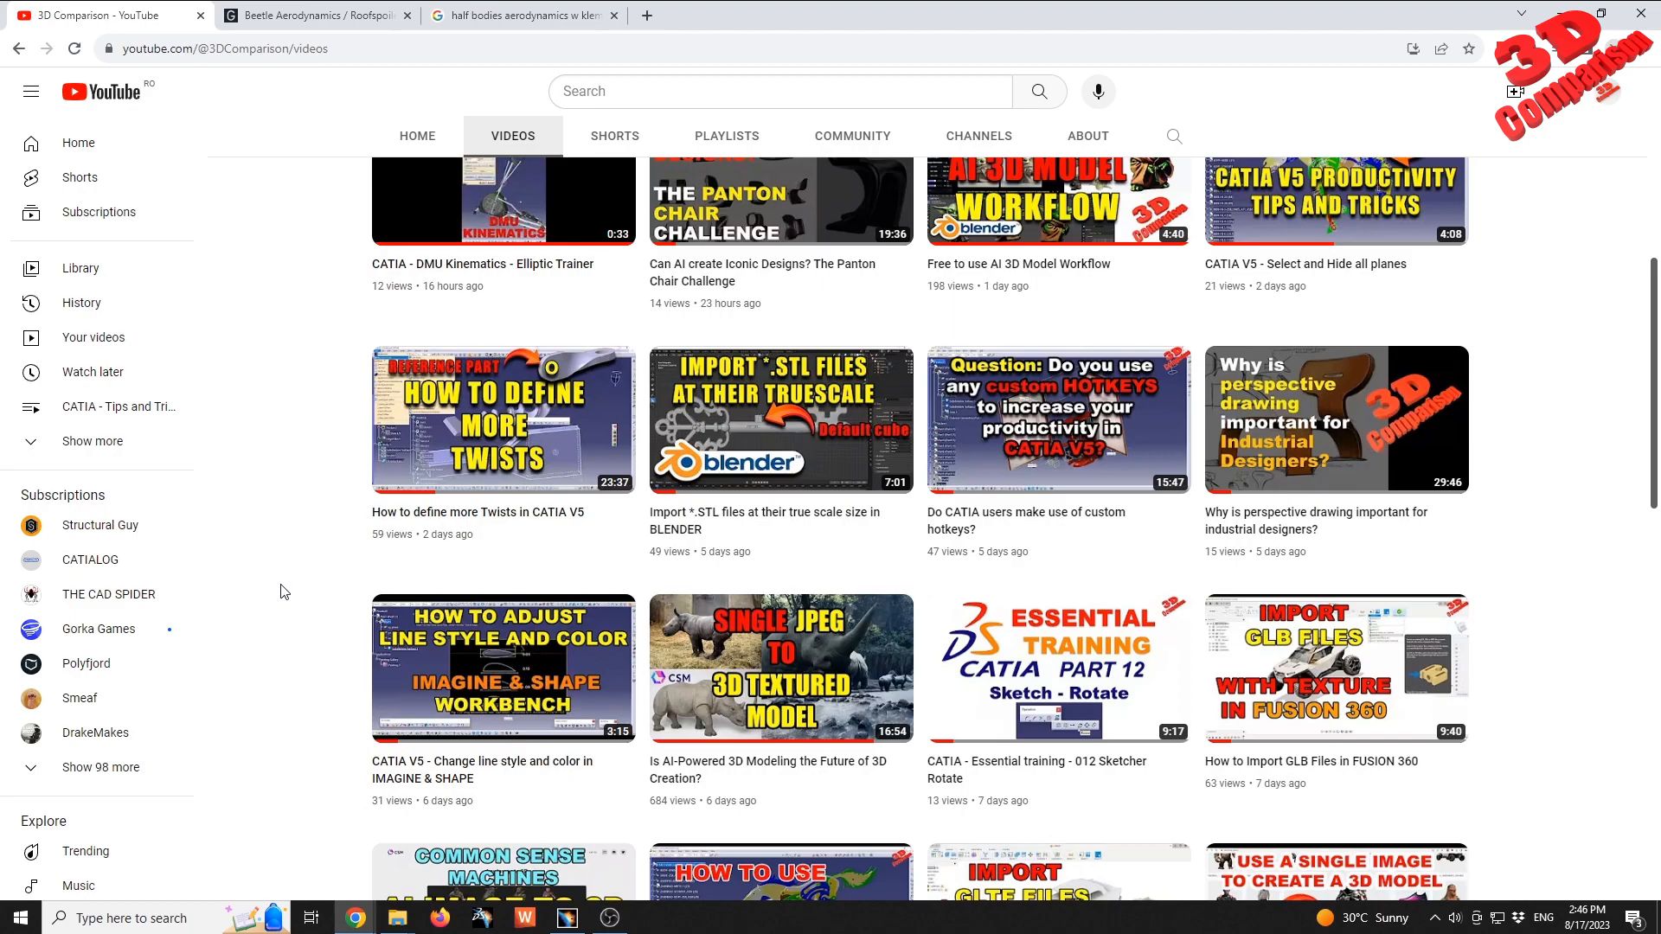
pyautogui.scroll(2, 285, 592)
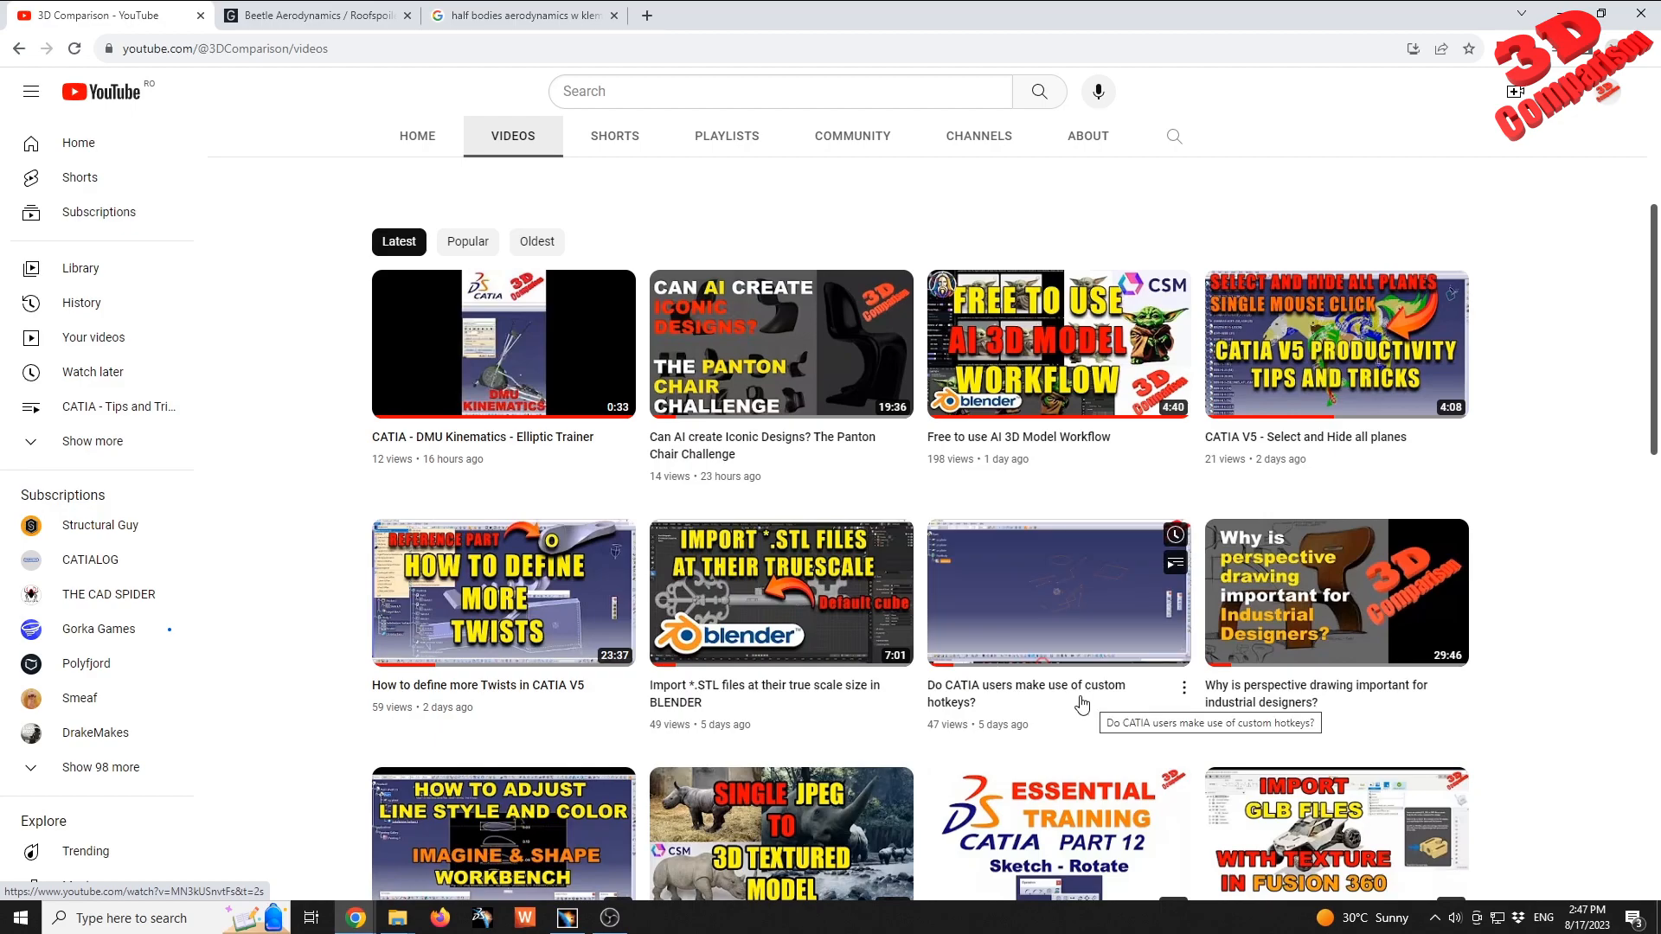
pyautogui.middleClick(1093, 707)
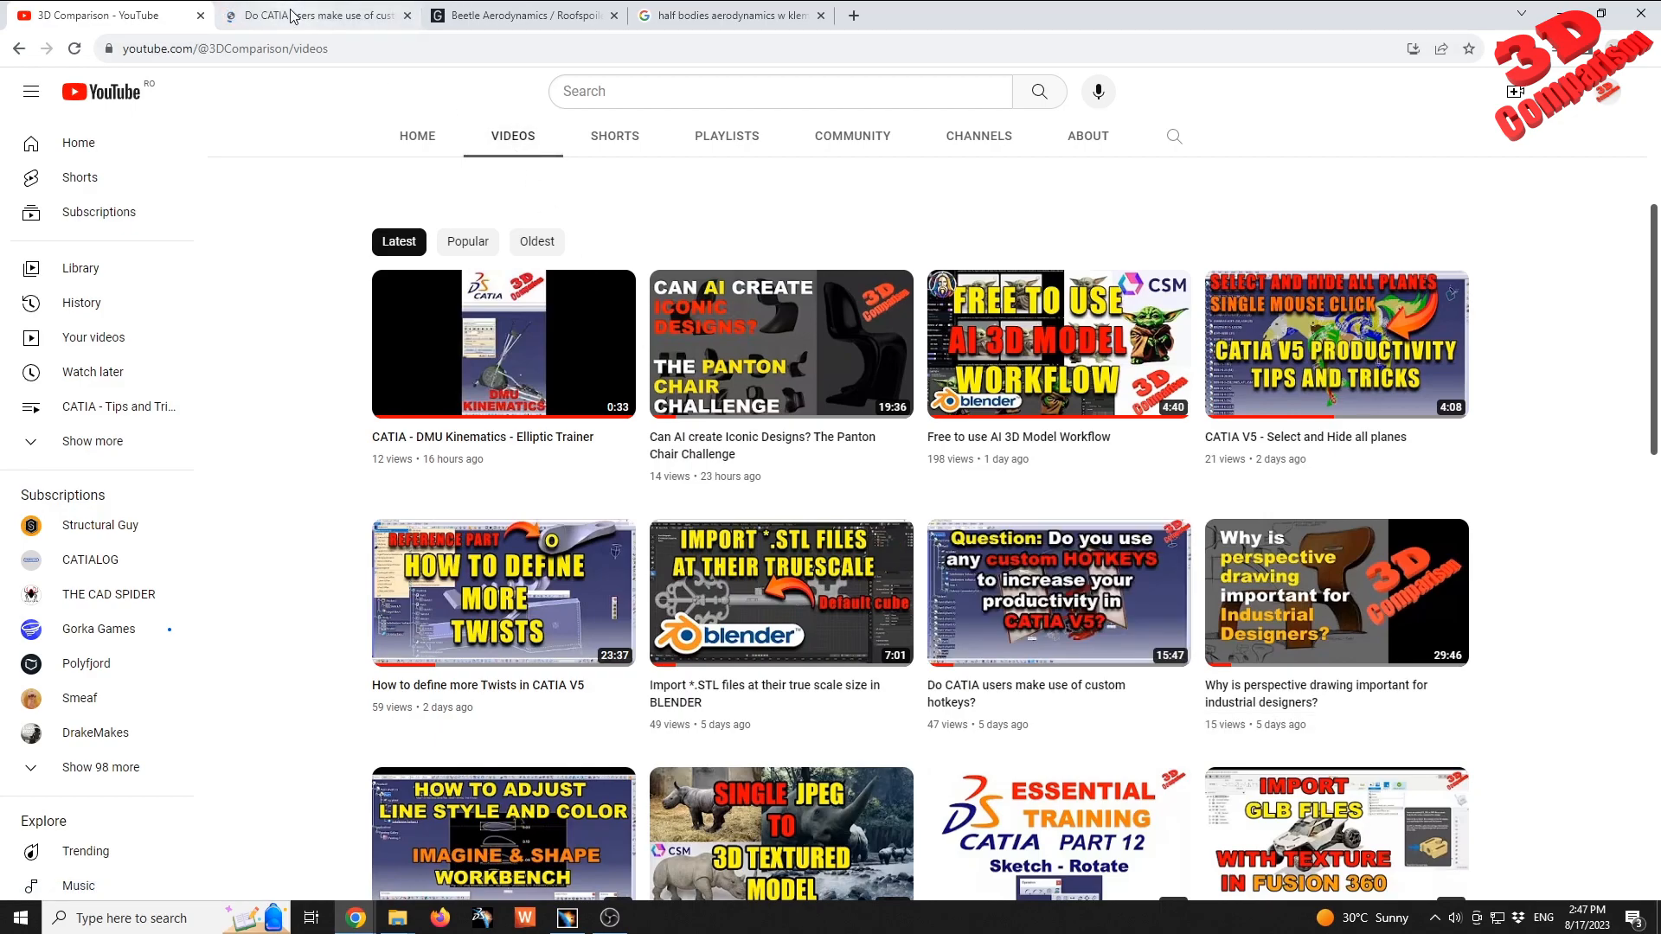
pyautogui.click(291, 15)
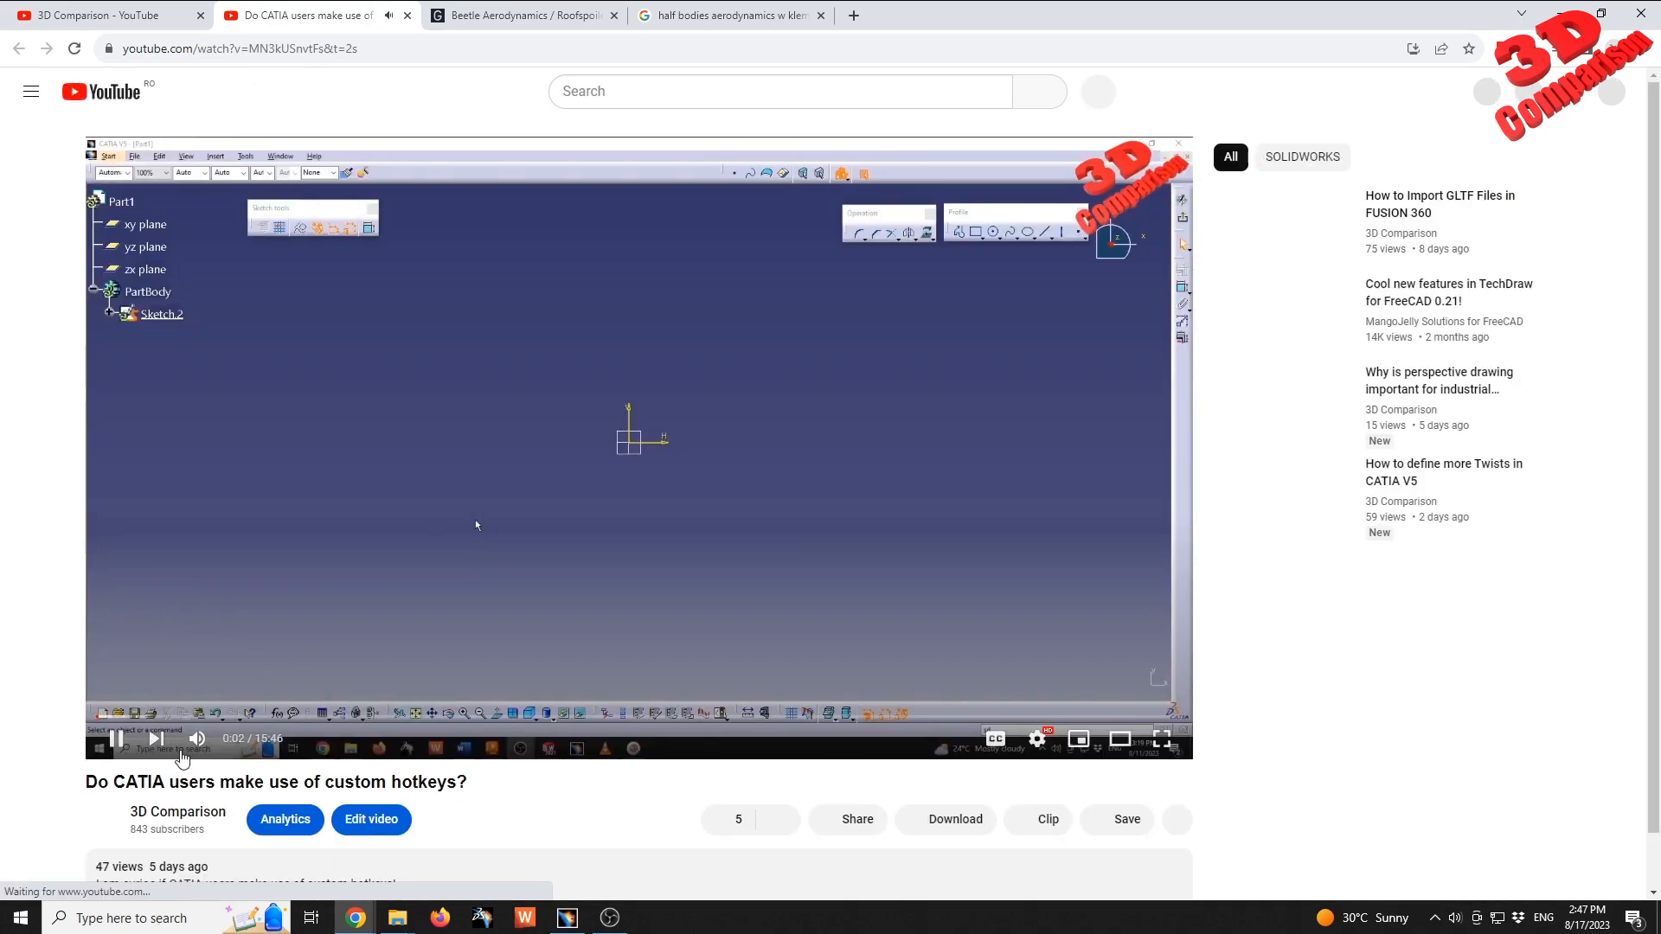
pyautogui.scroll(-5, 245, 556)
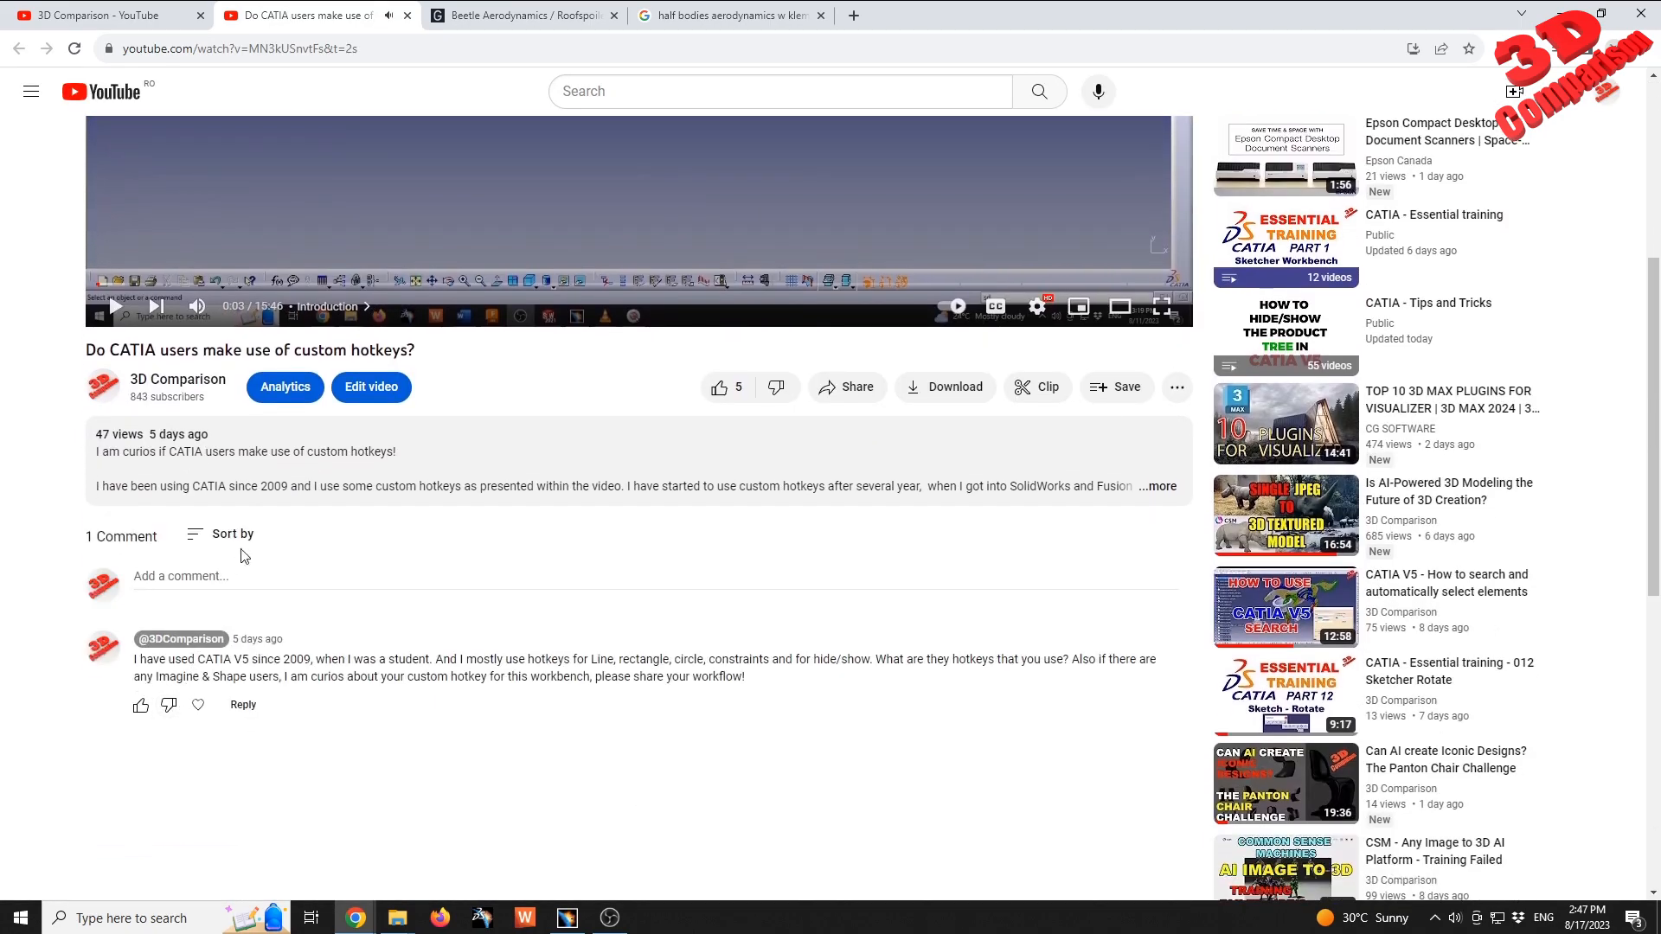
pyautogui.scroll(2, 626, 427)
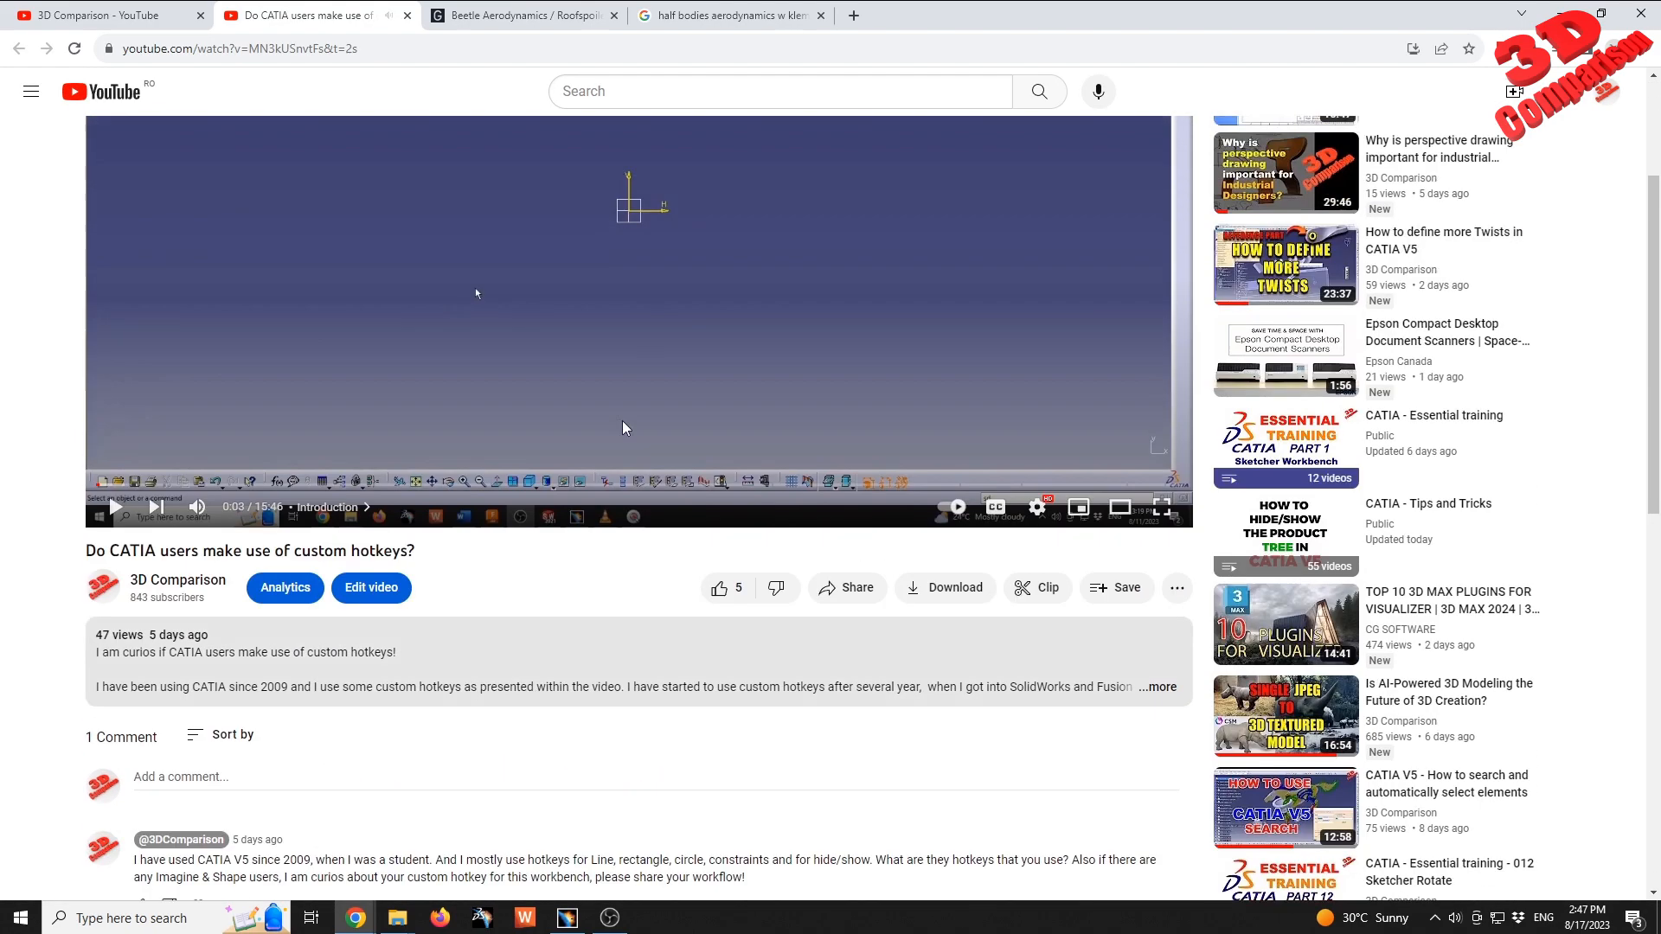
pyautogui.scroll(1, 626, 428)
# - Open grabcad.com in a new tab and find the question "Do CATIA v5 make use of custom HOTKEYS?" in its Questions section
pyautogui.click(850, 16)
pyautogui.write('gra')
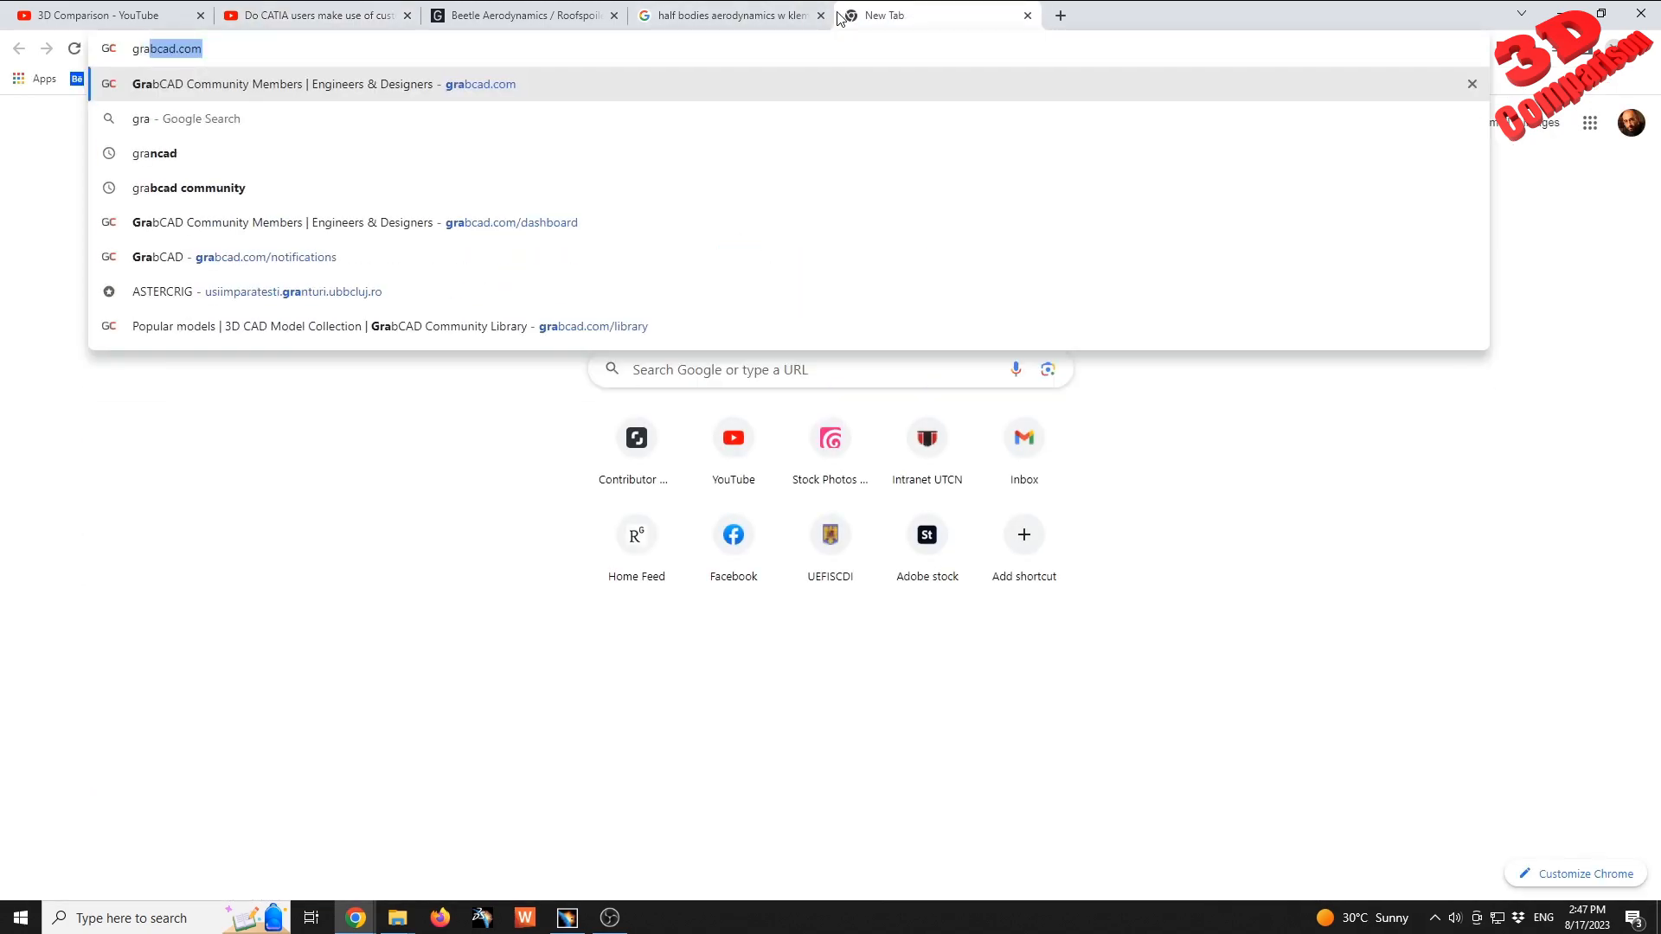
pyautogui.press('Return')
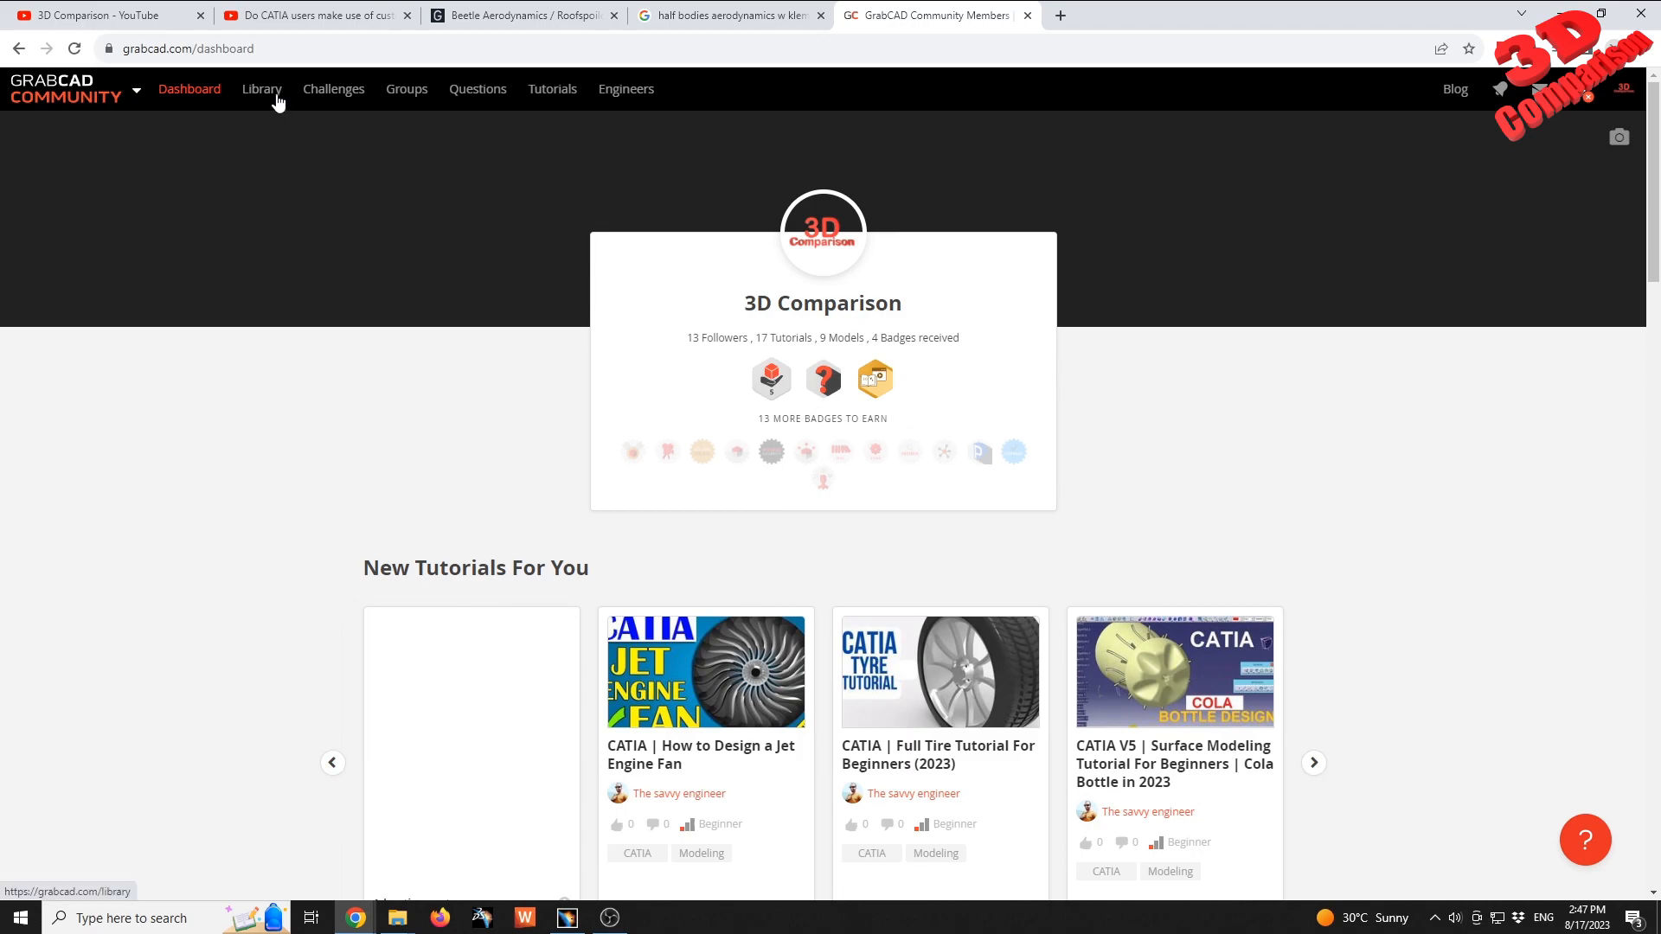
pyautogui.click(278, 103)
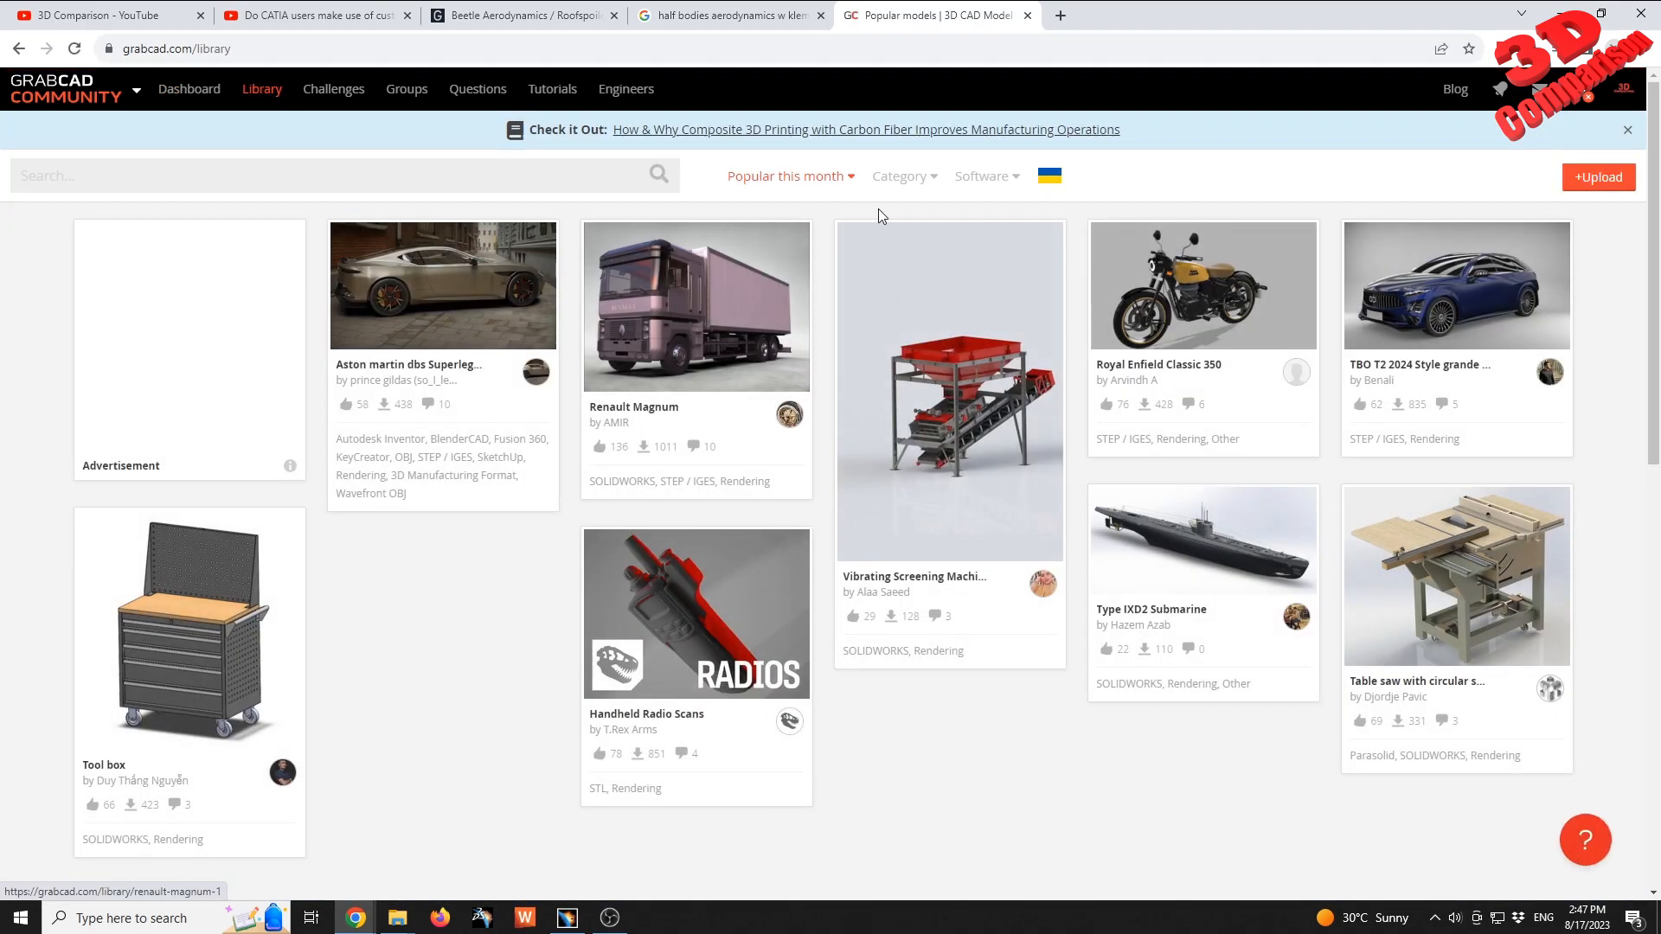
pyautogui.click(486, 91)
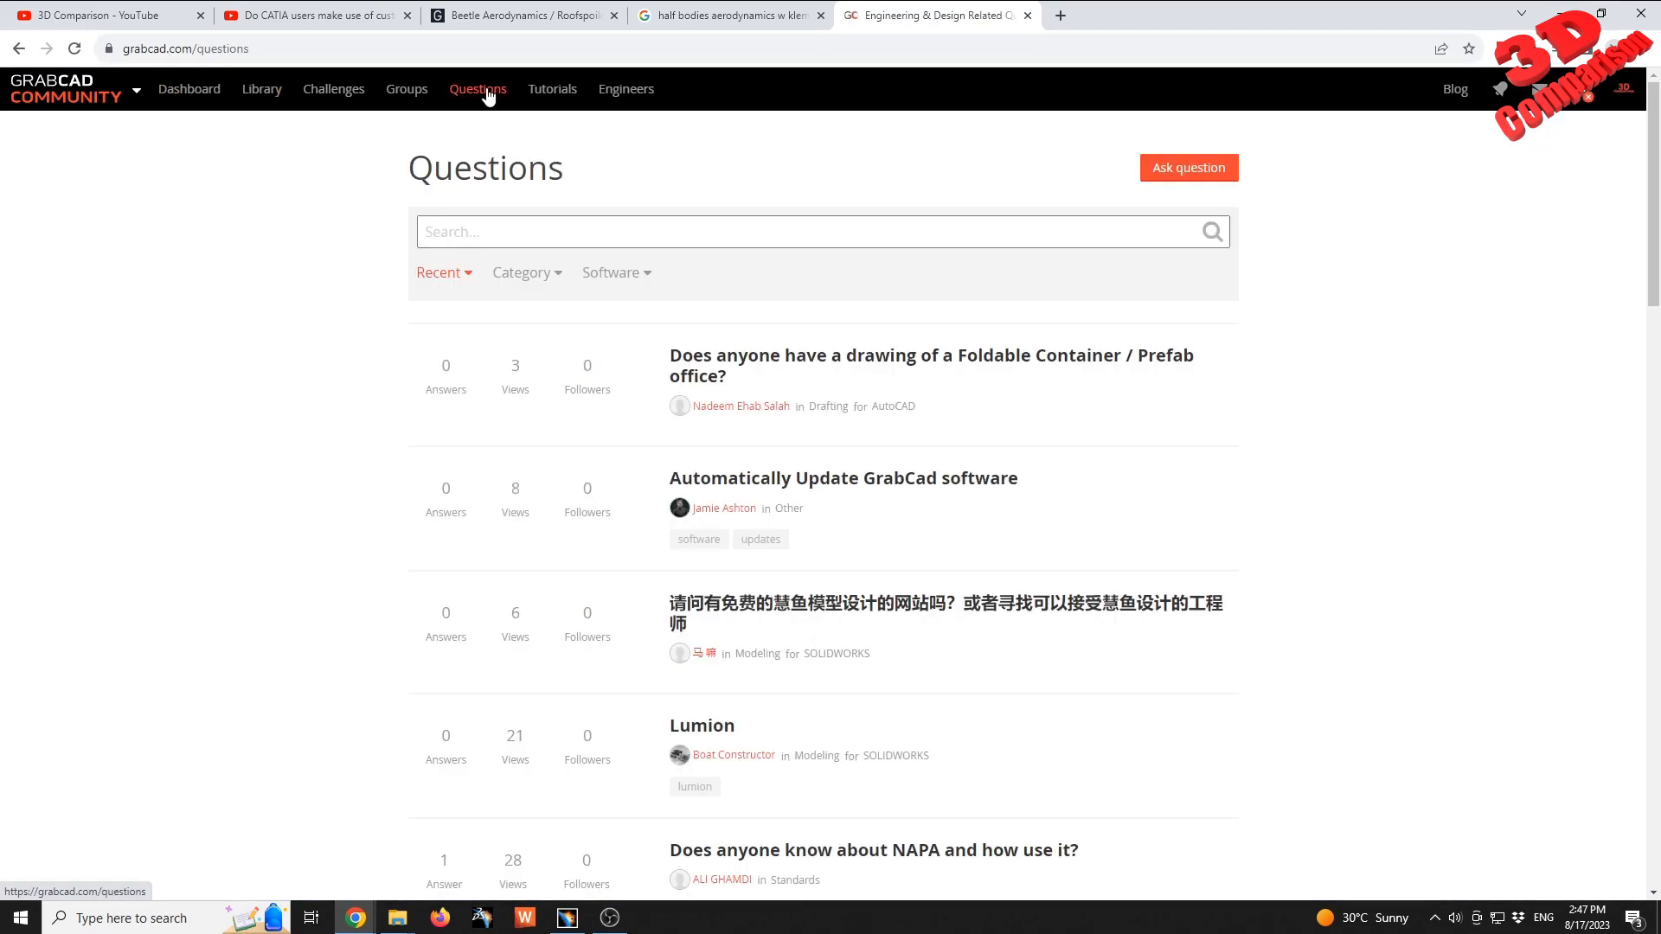
pyautogui.scroll(-9, 463, 482)
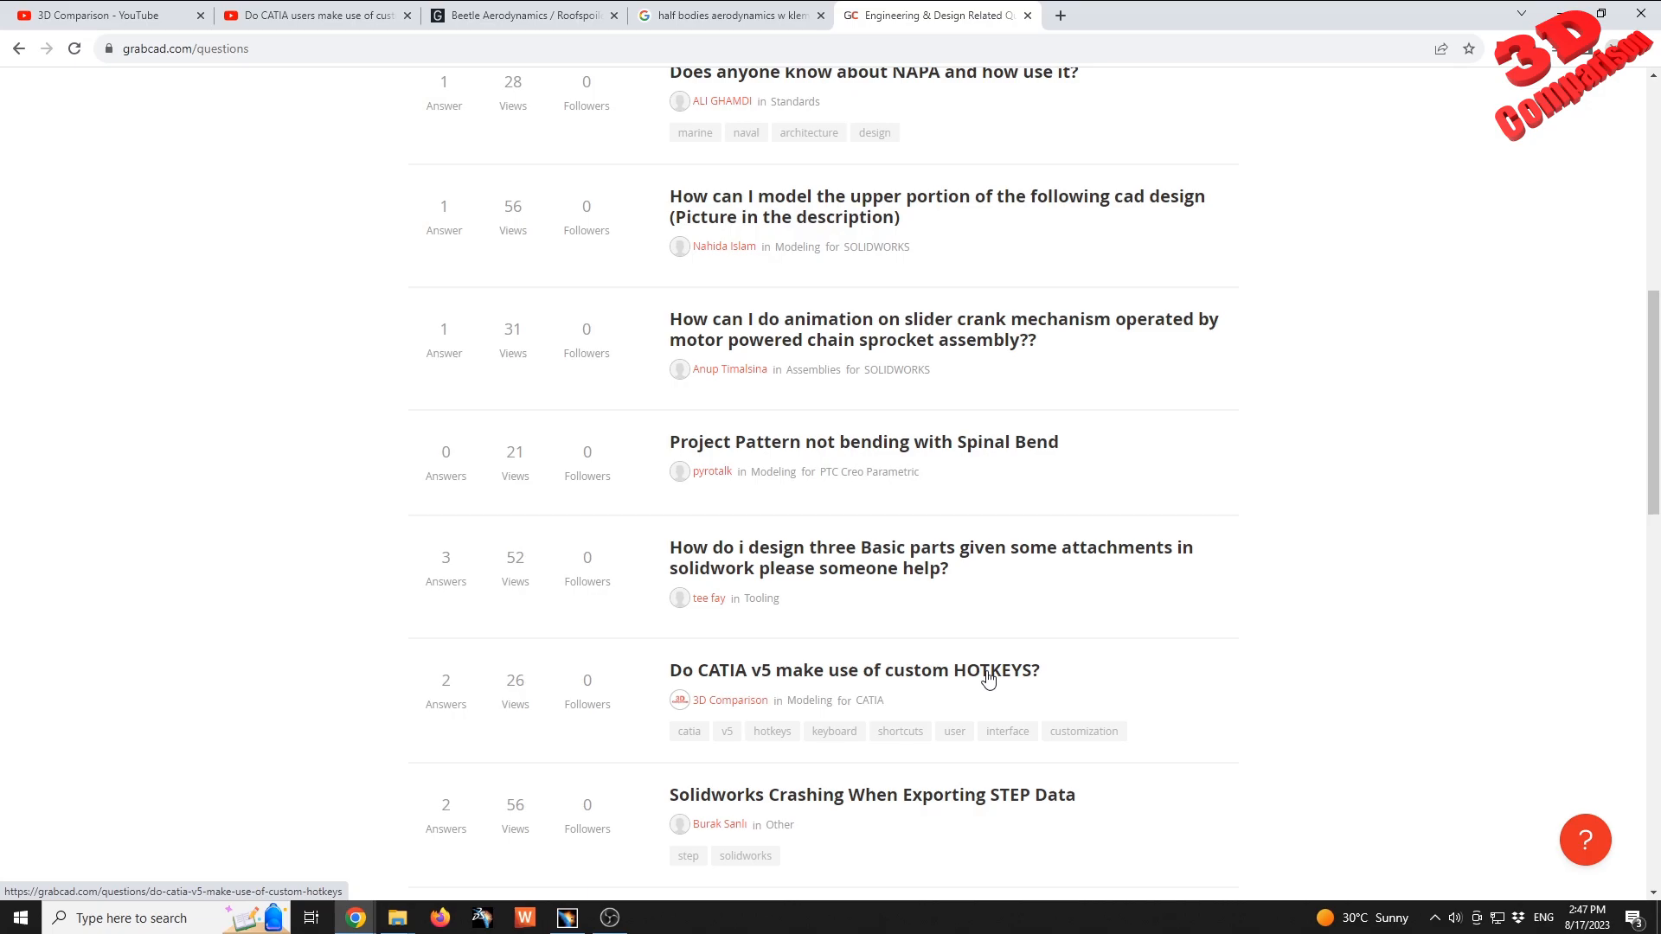
pyautogui.doubleClick(445, 680)
pyautogui.moveTo(508, 680); pyautogui.dragTo(574, 690)
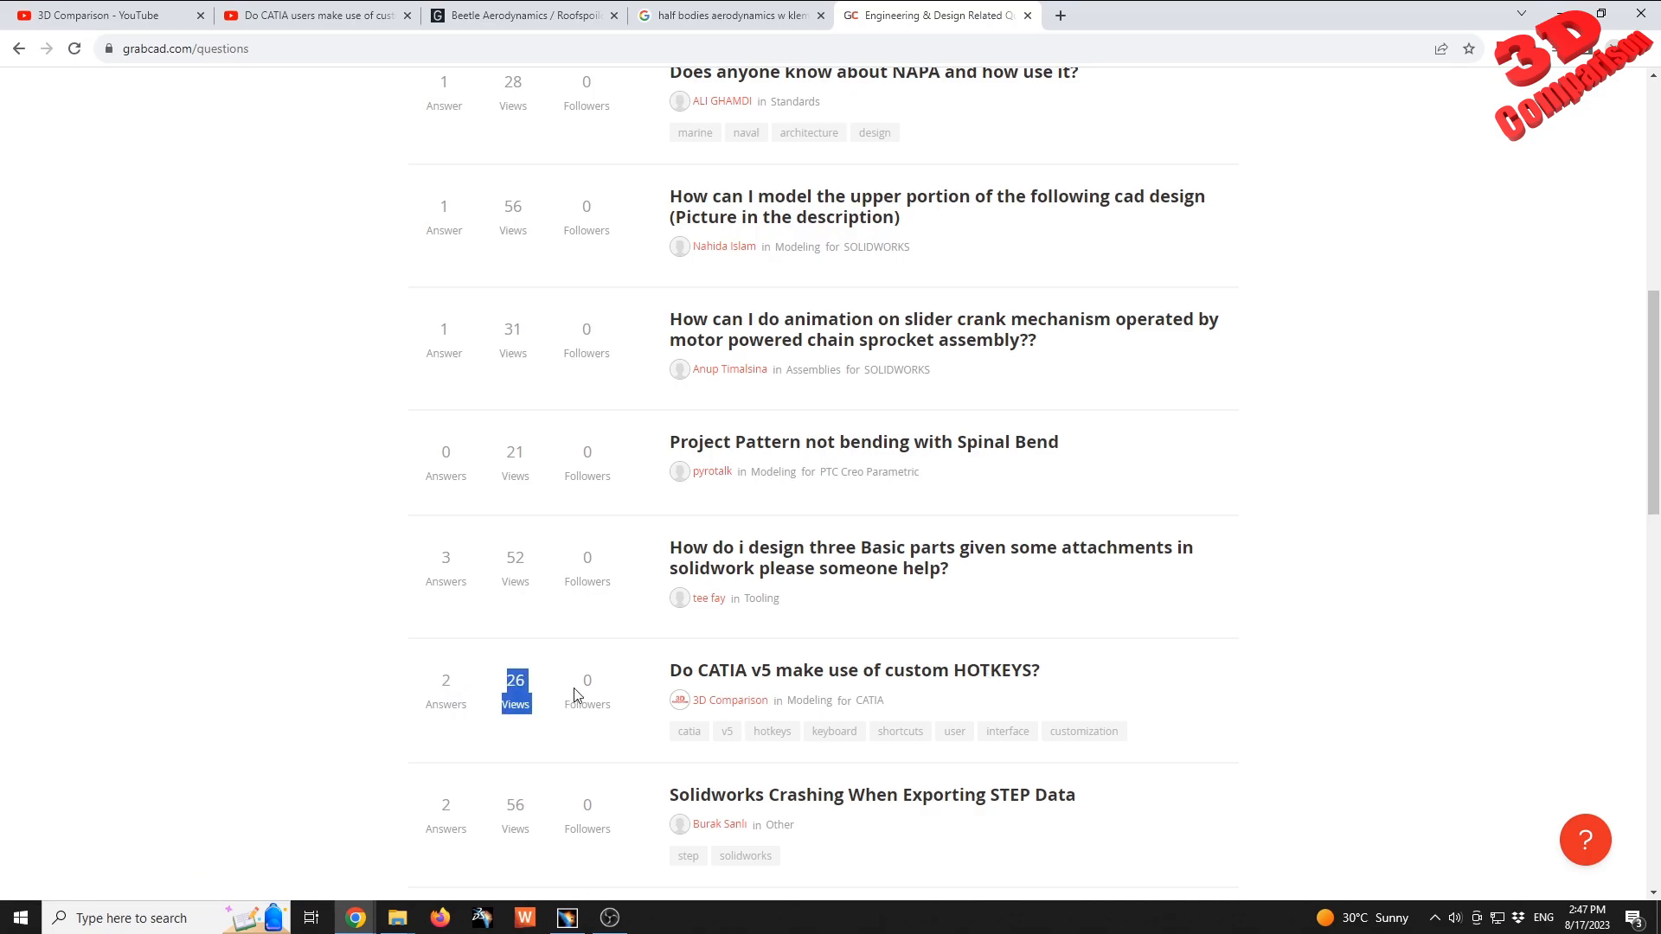
pyautogui.click(820, 678)
# - Read the hotkeys question and its answers, highlighting the default shortcuts named in the question text
pyautogui.scroll(-3, 454, 627)
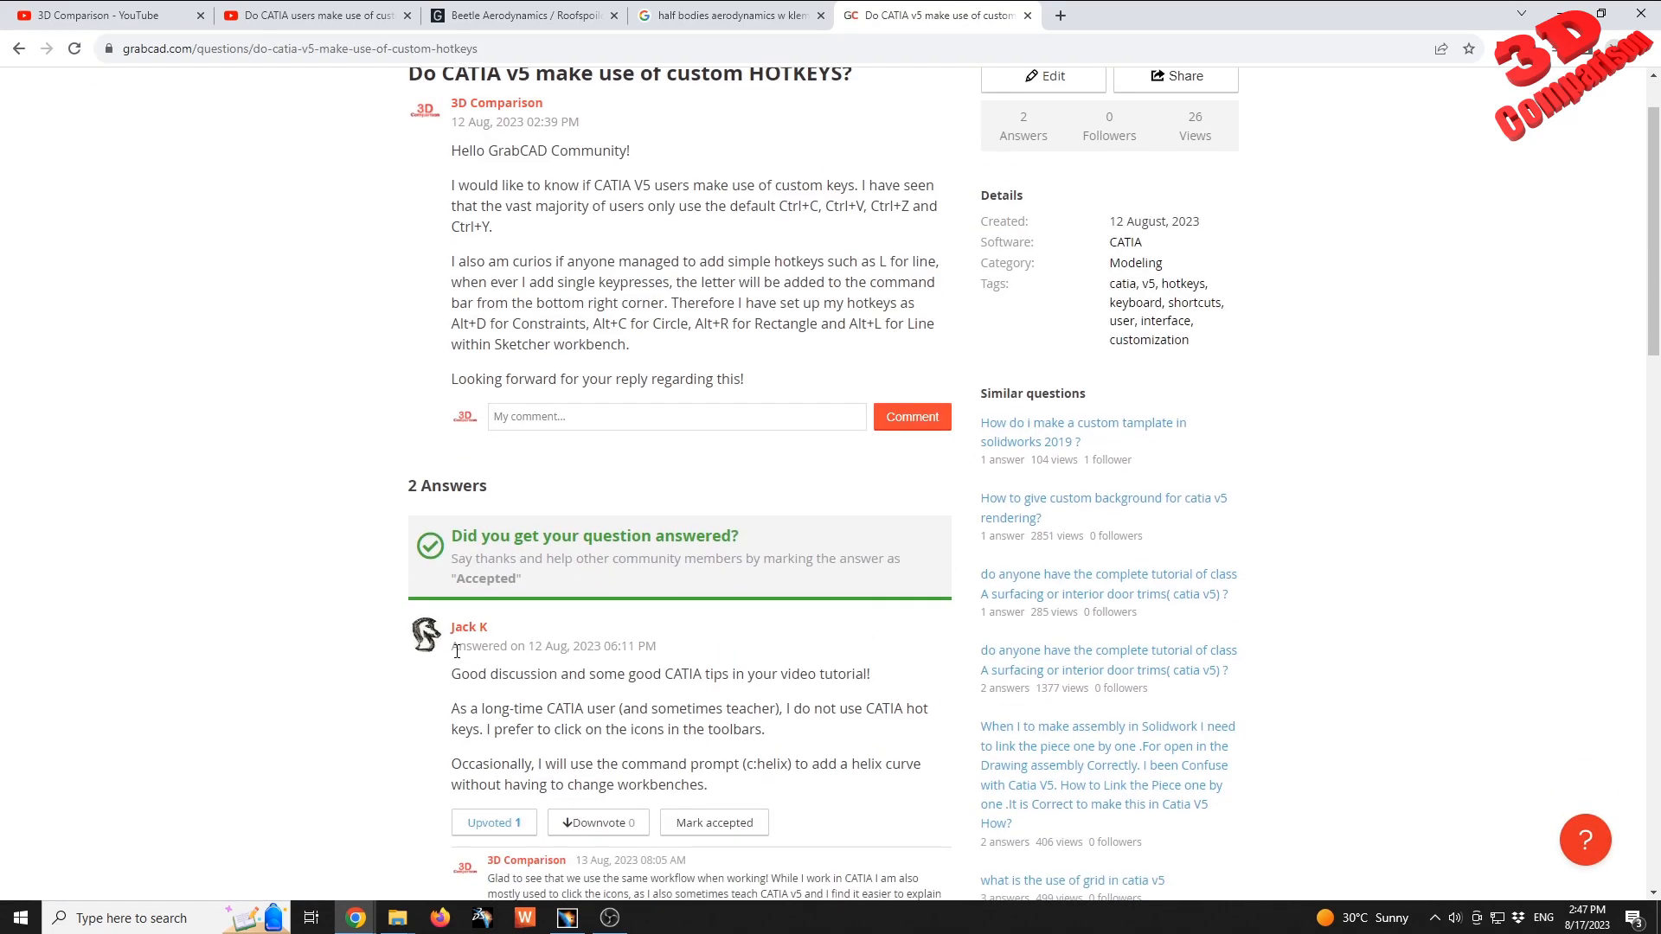
pyautogui.scroll(-1, 455, 627)
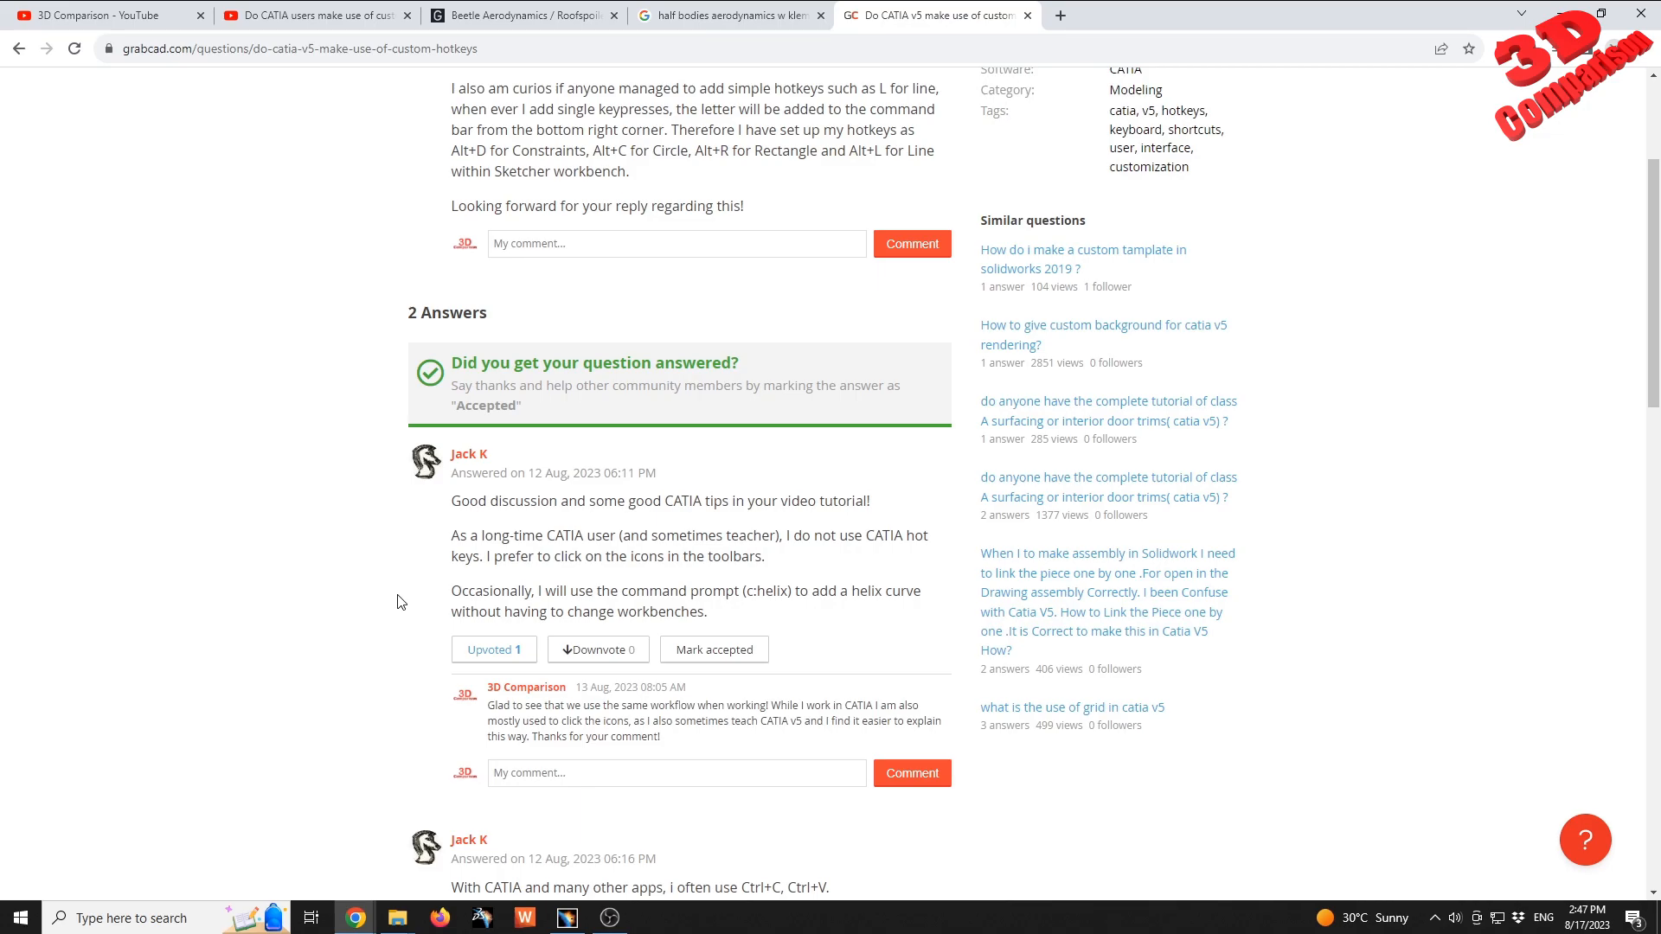
pyautogui.scroll(3, 658, 519)
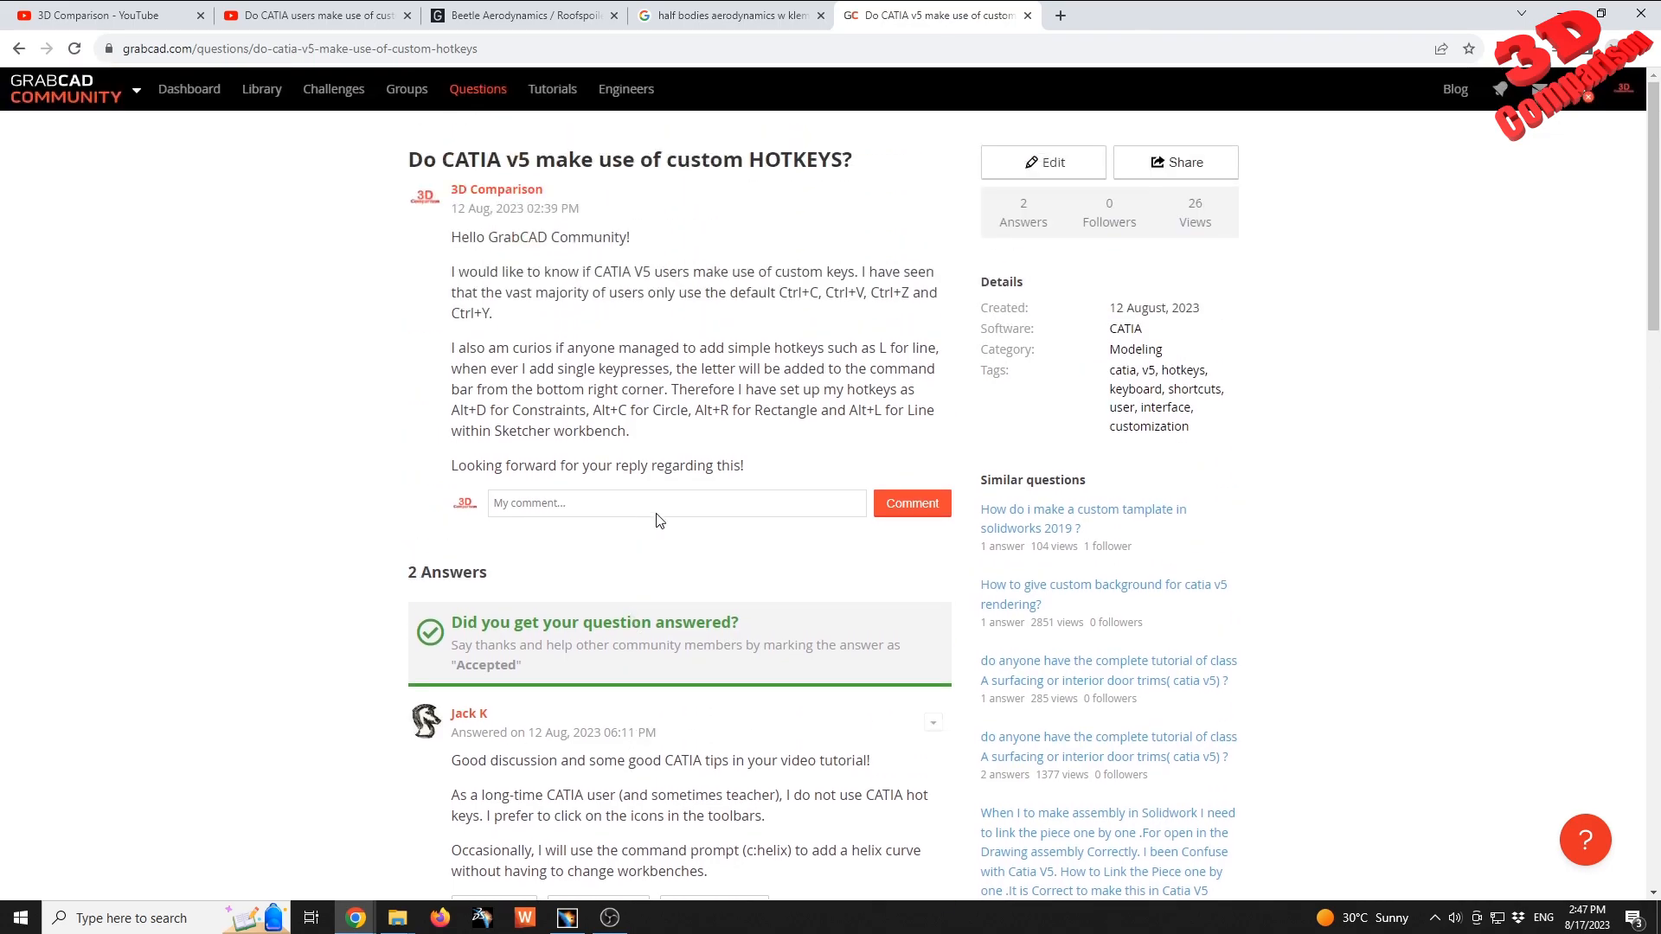
pyautogui.moveTo(779, 292); pyautogui.dragTo(853, 311)
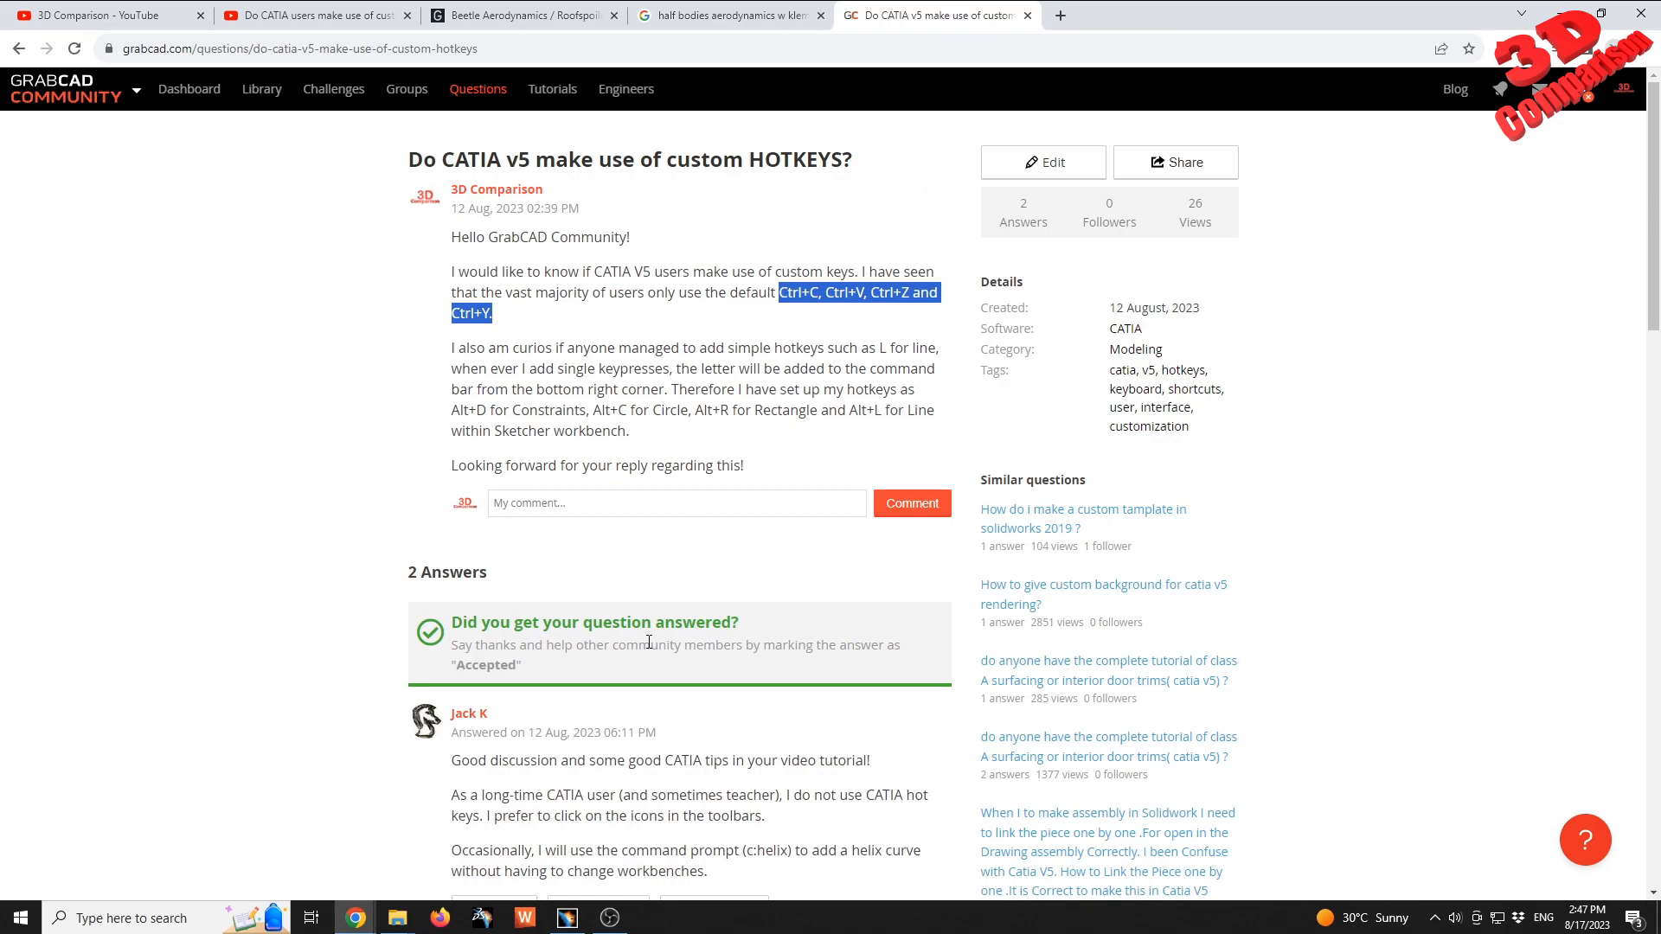
# - Switch back to DELMIA, return to the Imagine & Shape workbench and view the Cylinder command's hotkey
pyautogui.click(566, 917)
pyautogui.scroll(5, 259, 173)
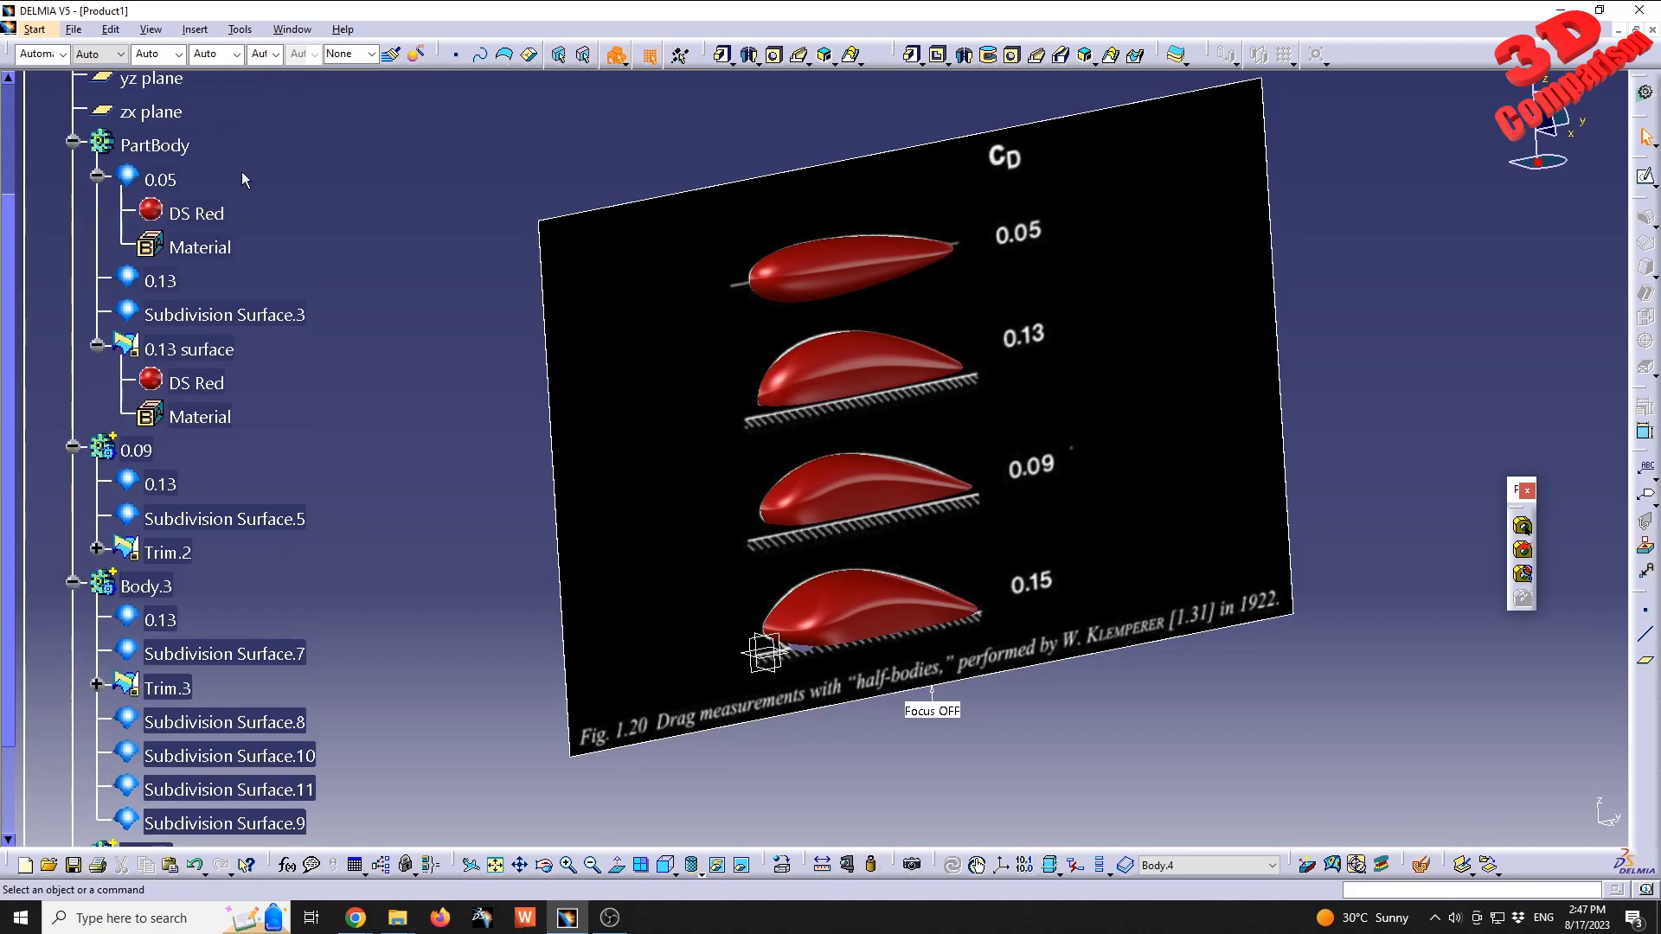
pyautogui.scroll(-2, 259, 190)
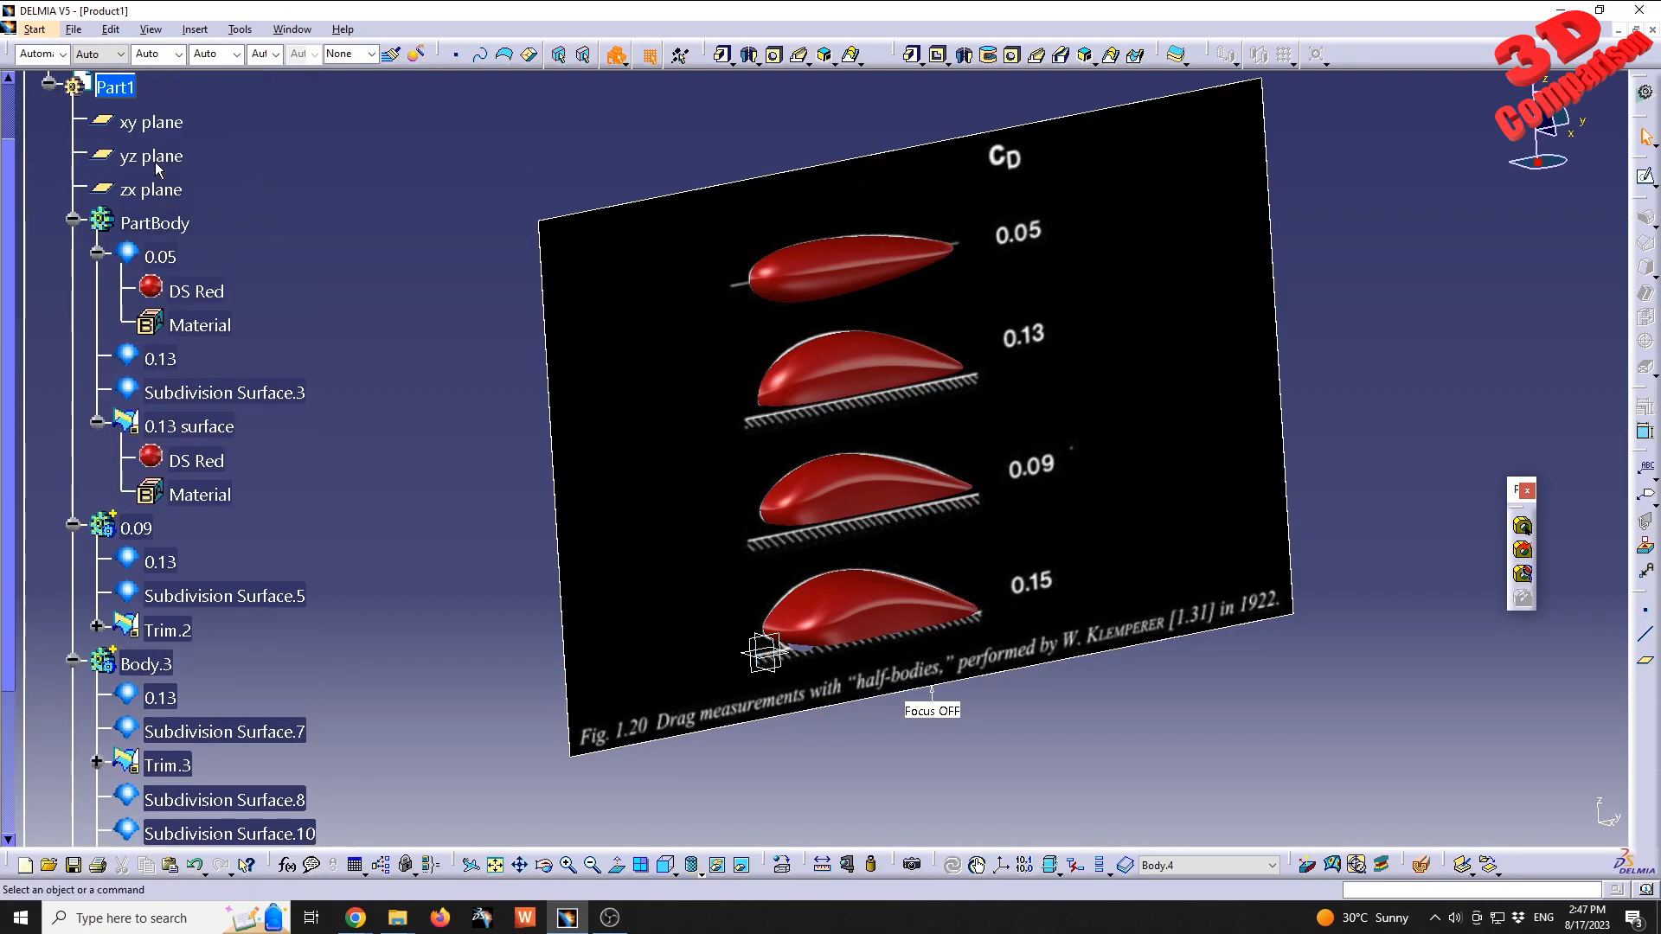
pyautogui.click(34, 29)
pyautogui.moveTo(79, 93)
pyautogui.click(313, 154)
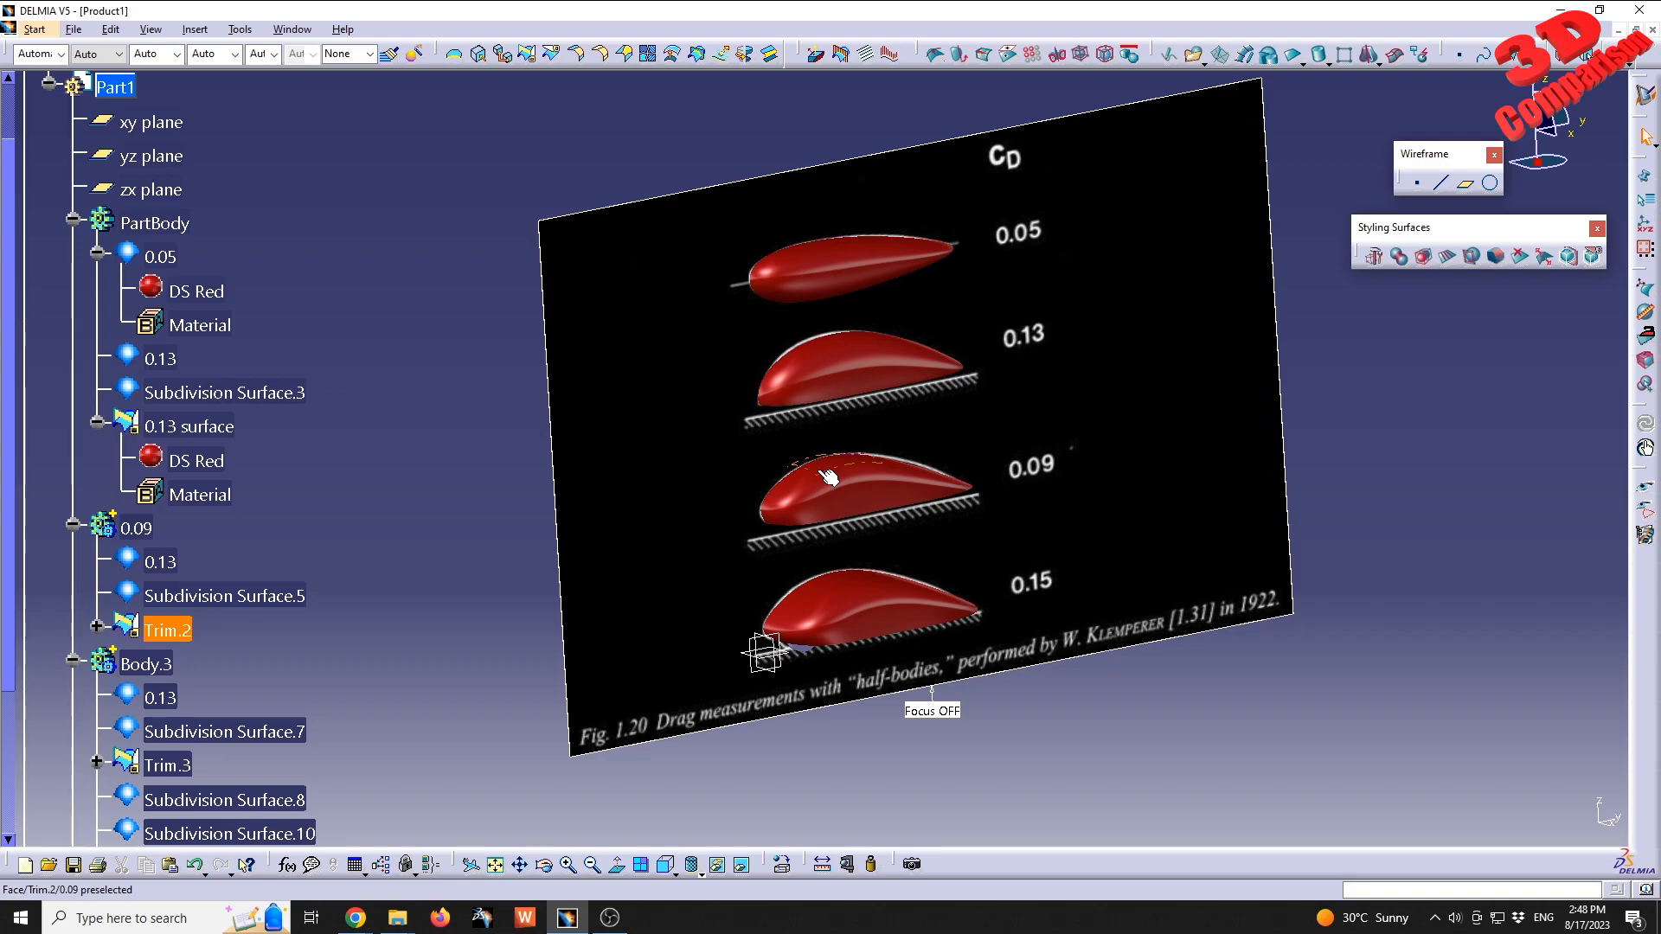
pyautogui.click(1318, 57)
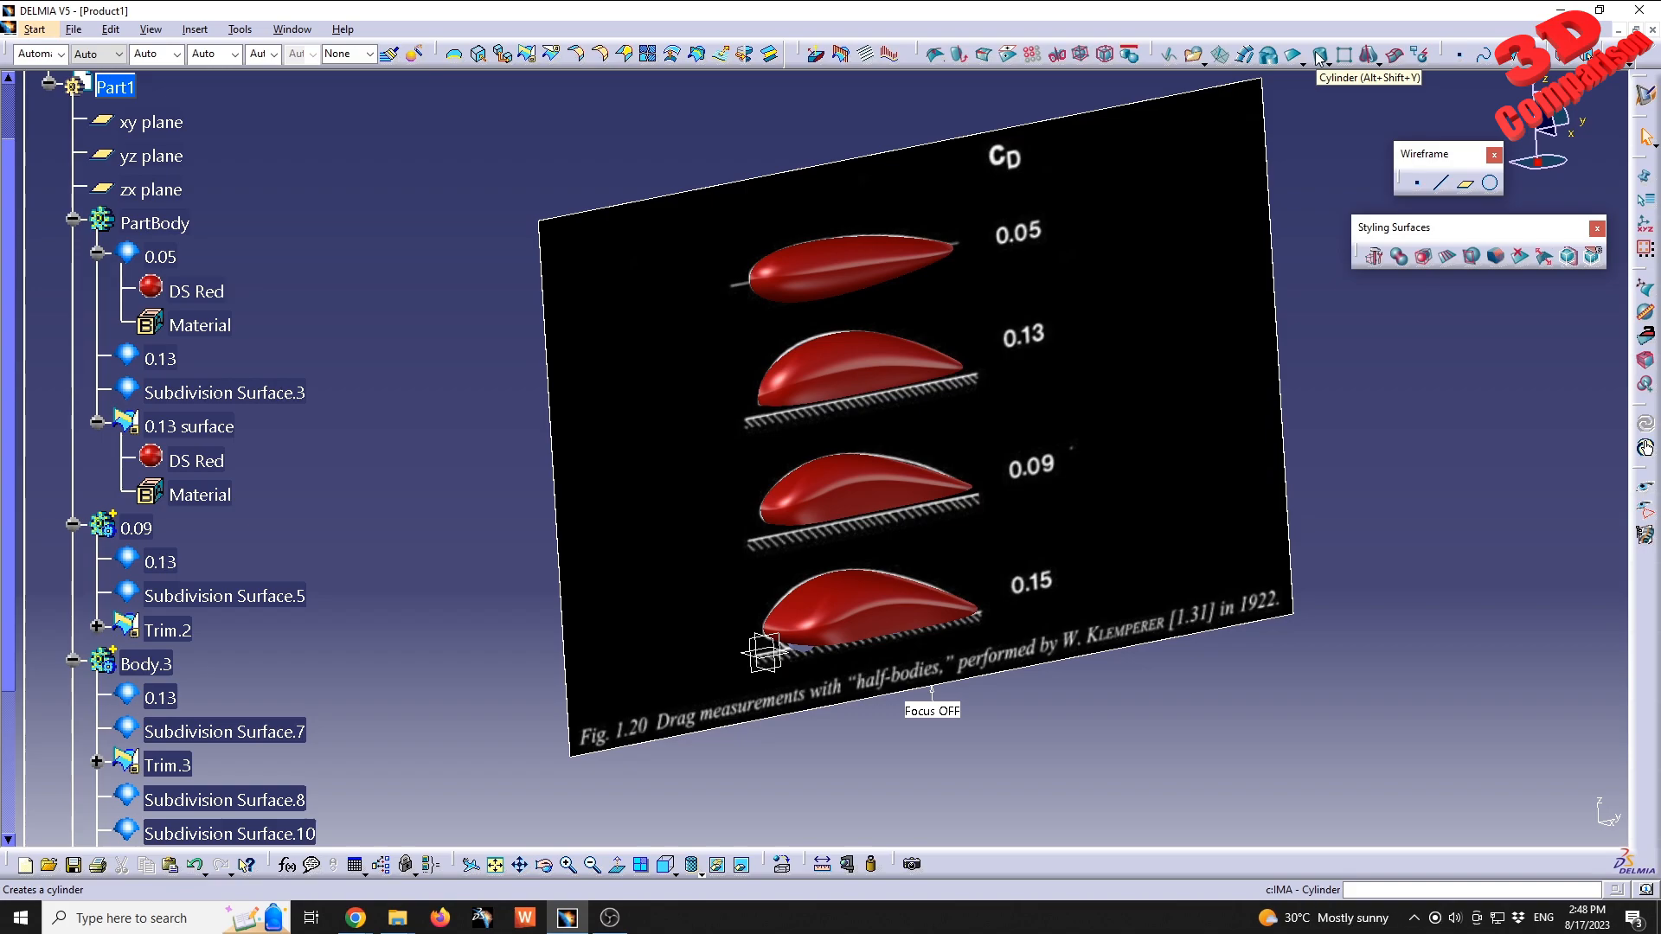